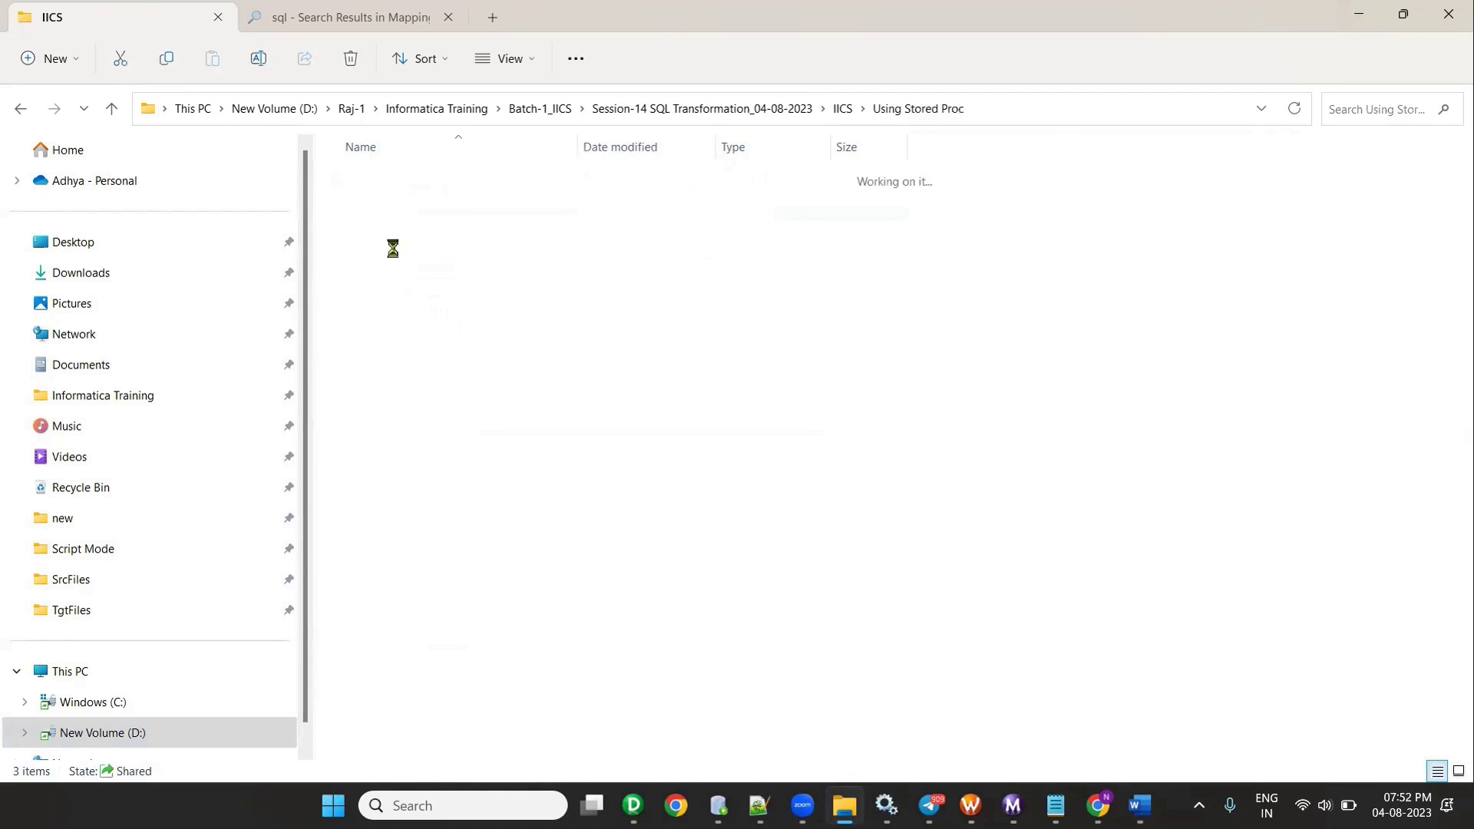
- Open the Using Stored Proc folder to reach its Excel workbook
{"action": "double_click", "coordinate": [398, 245]}
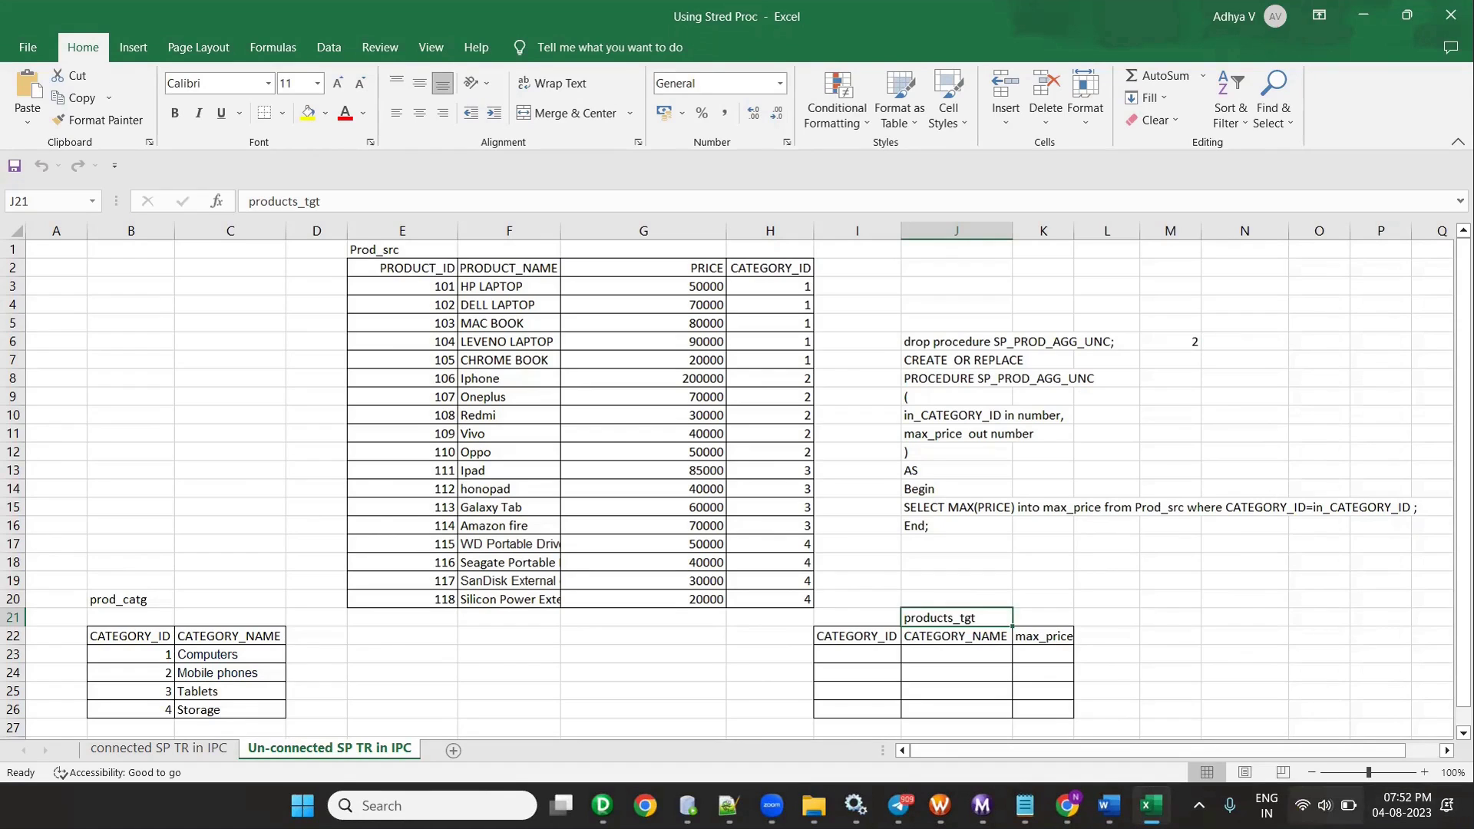
- Dismiss the quick settings panel and point out the prod_catg, Prod_src and empty products_tgt tables
{"action": "left_click", "coordinate": [1324, 806]}
{"action": "left_click", "coordinate": [863, 509]}
{"action": "left_click", "coordinate": [143, 606]}
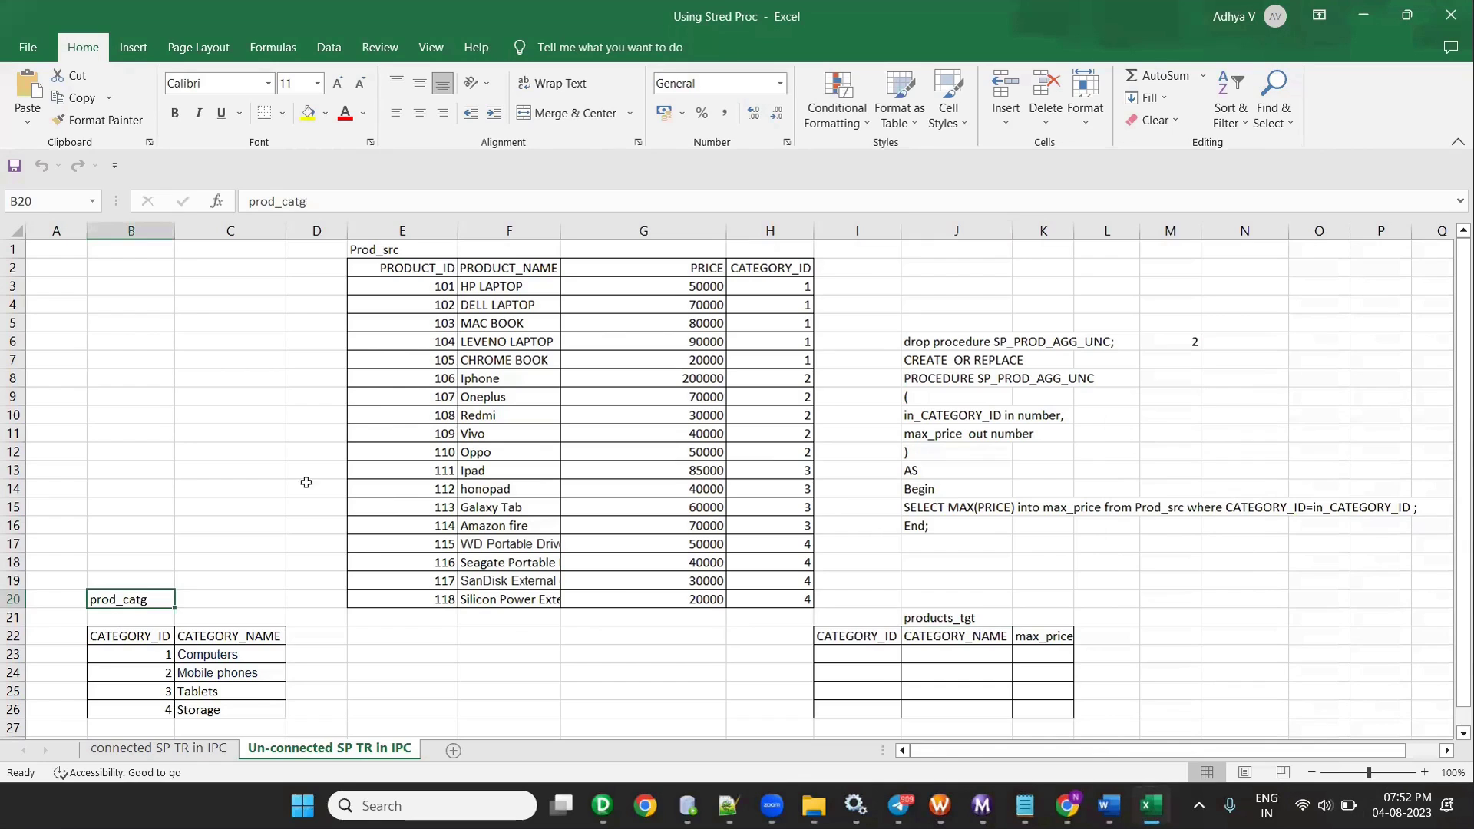
{"action": "left_click", "coordinate": [372, 250]}
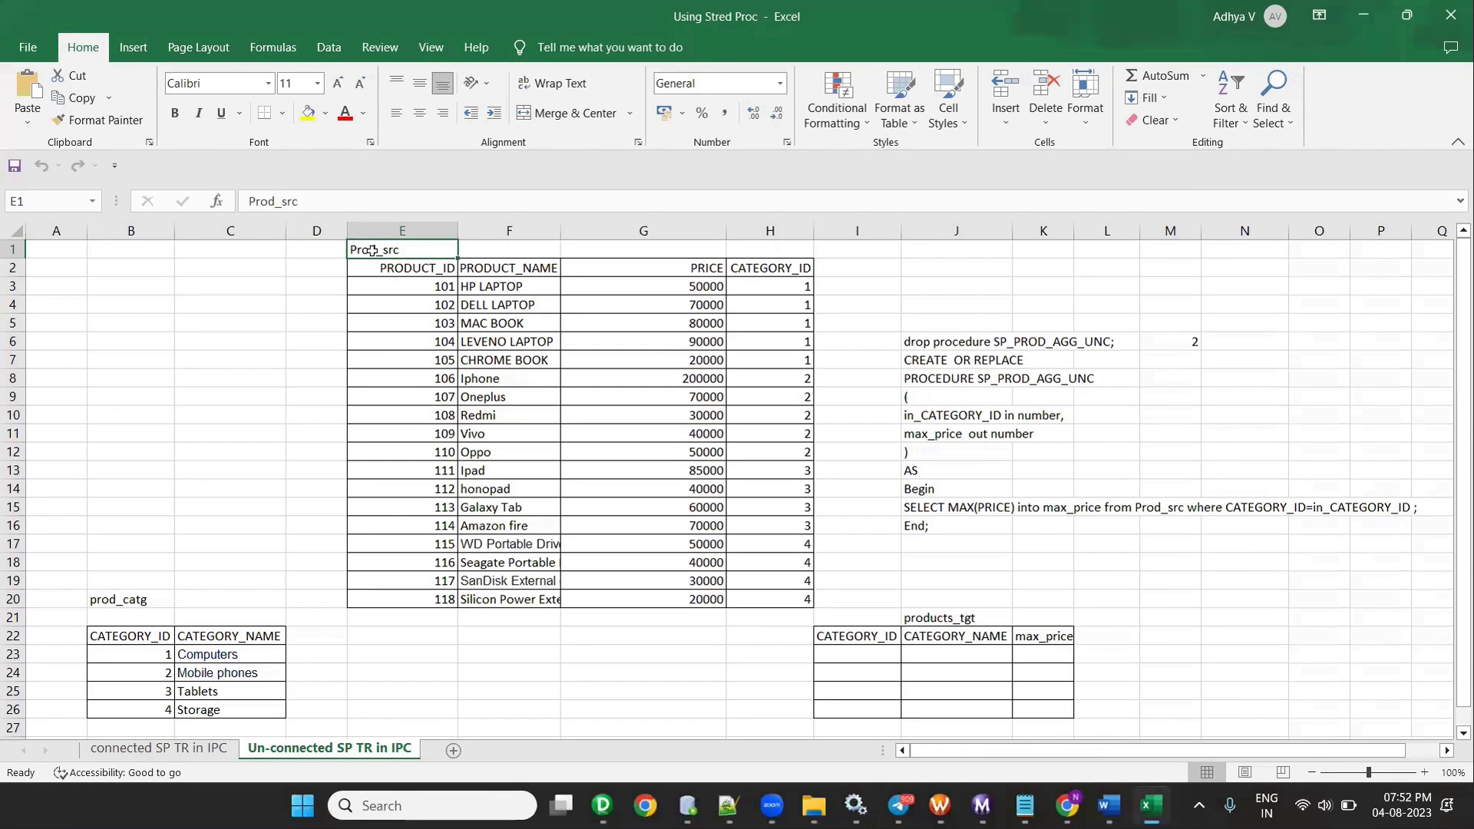
{"action": "left_click", "coordinate": [988, 700]}
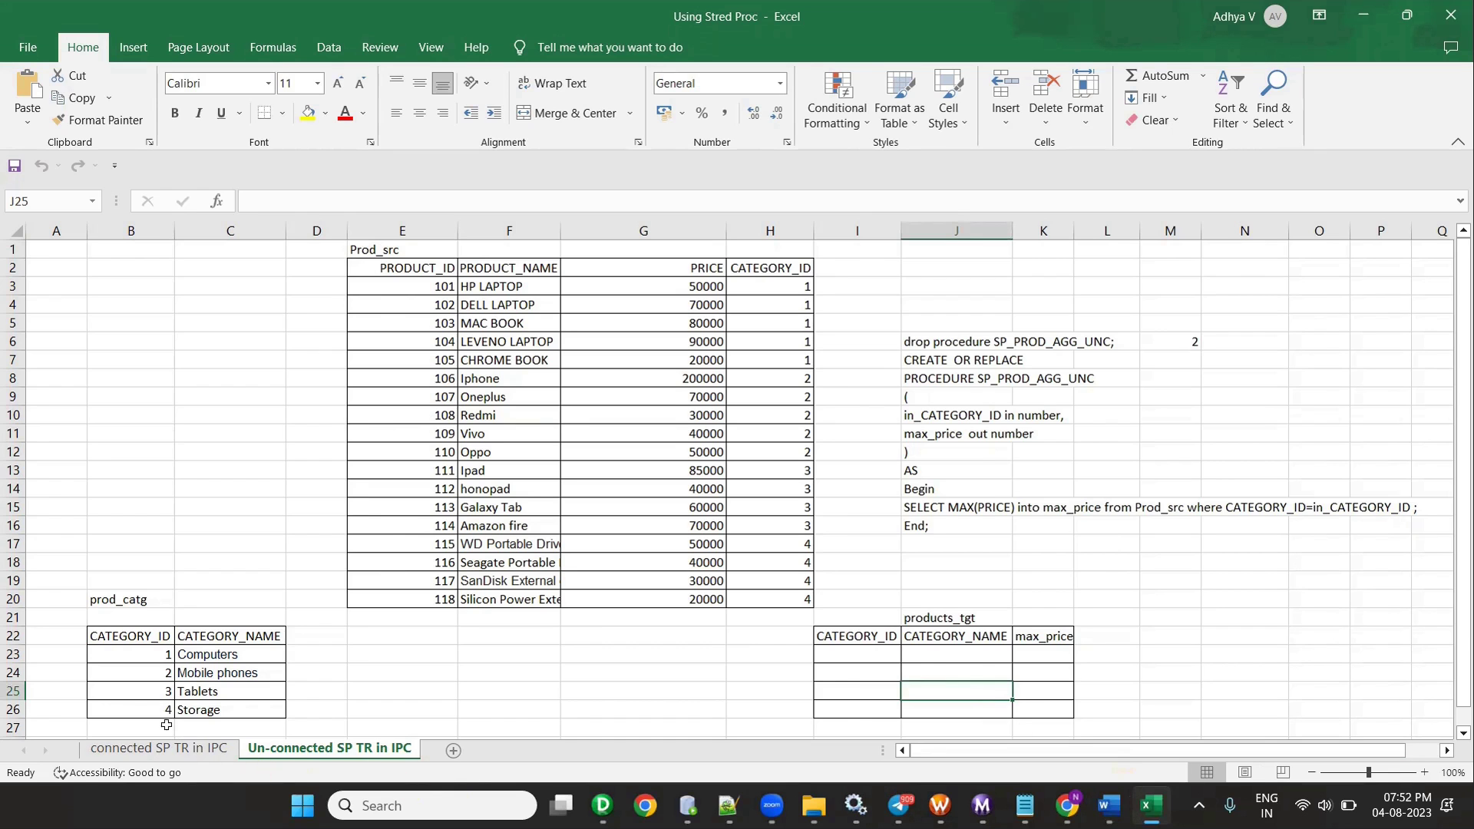
- On the connected SP TR in IPC sheet, clear the products_tgt data in I23:N27
{"action": "left_click", "coordinate": [158, 748]}
{"action": "left_click", "coordinate": [492, 676]}
{"action": "left_click_drag", "start_coordinate": [879, 656], "coordinate": [1228, 723]}
{"action": "key", "text": "Delete"}
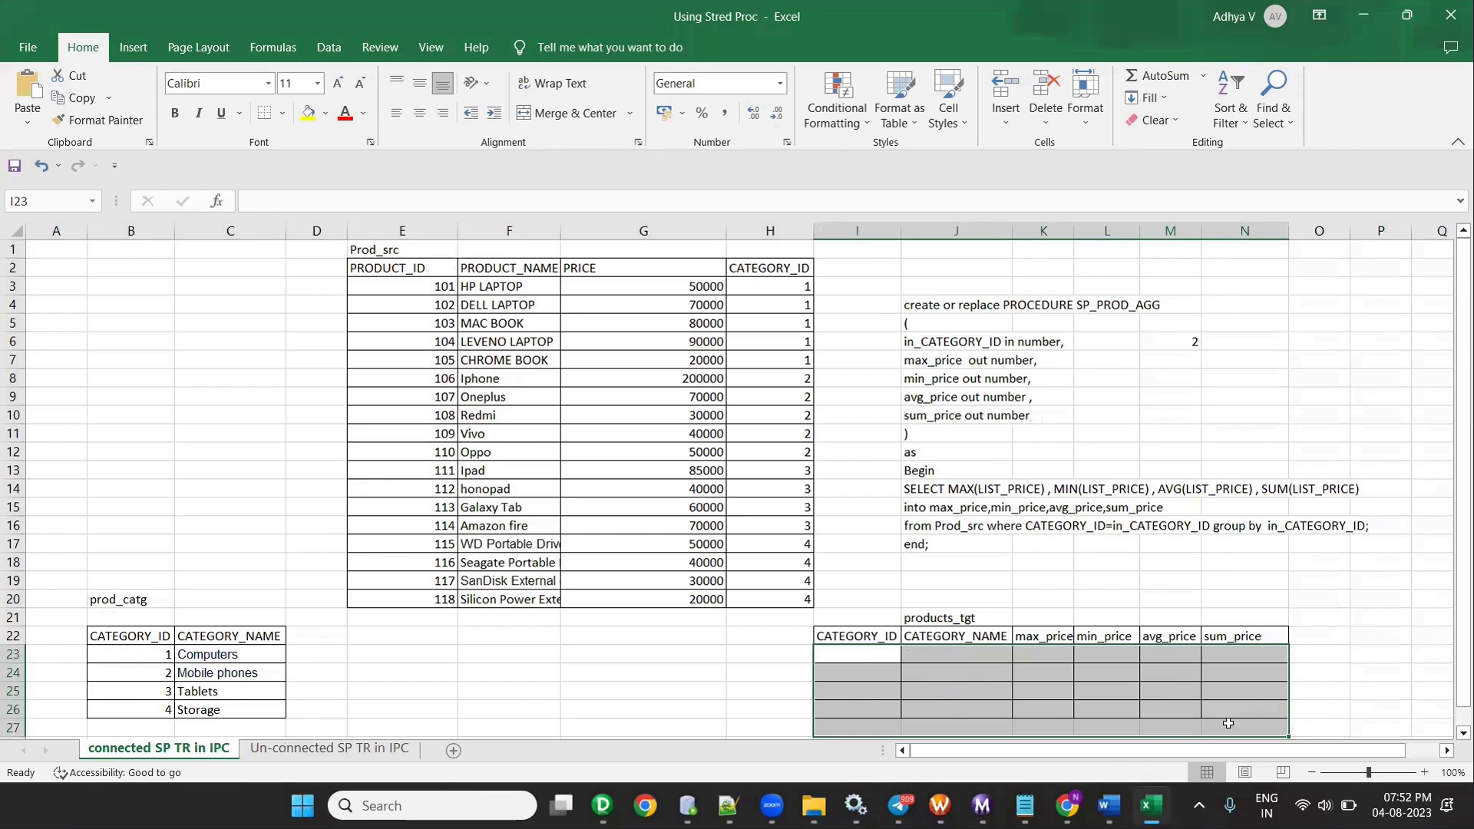
- Copy the four category rows B23:C26 into products_tgt at I23
{"action": "left_click", "coordinate": [480, 597]}
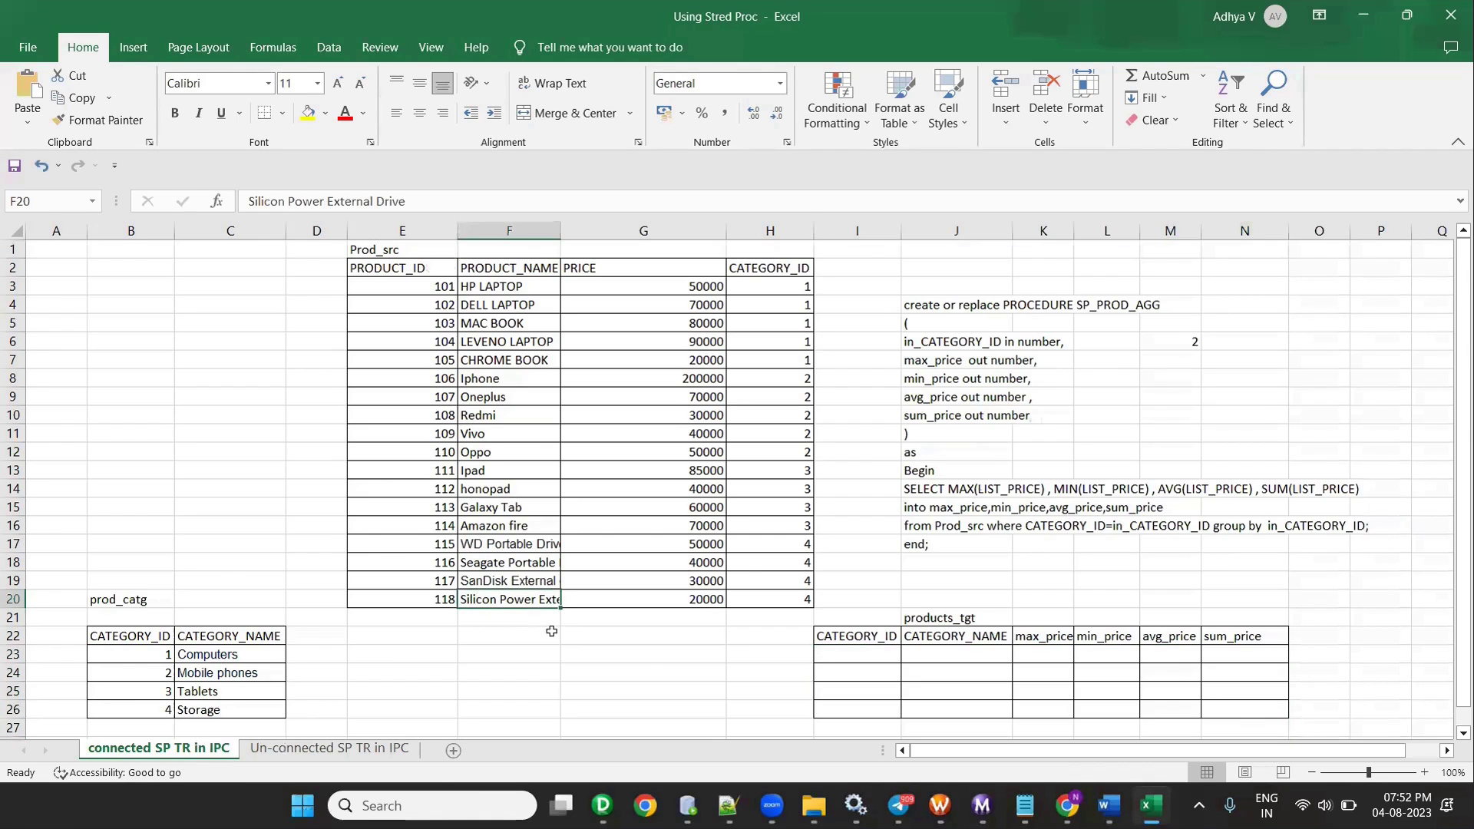
{"action": "left_click_drag", "start_coordinate": [101, 634], "coordinate": [254, 709]}
{"action": "left_click_drag", "start_coordinate": [135, 656], "coordinate": [253, 710]}
{"action": "key", "text": "ctrl+c"}
{"action": "left_click", "coordinate": [860, 662]}
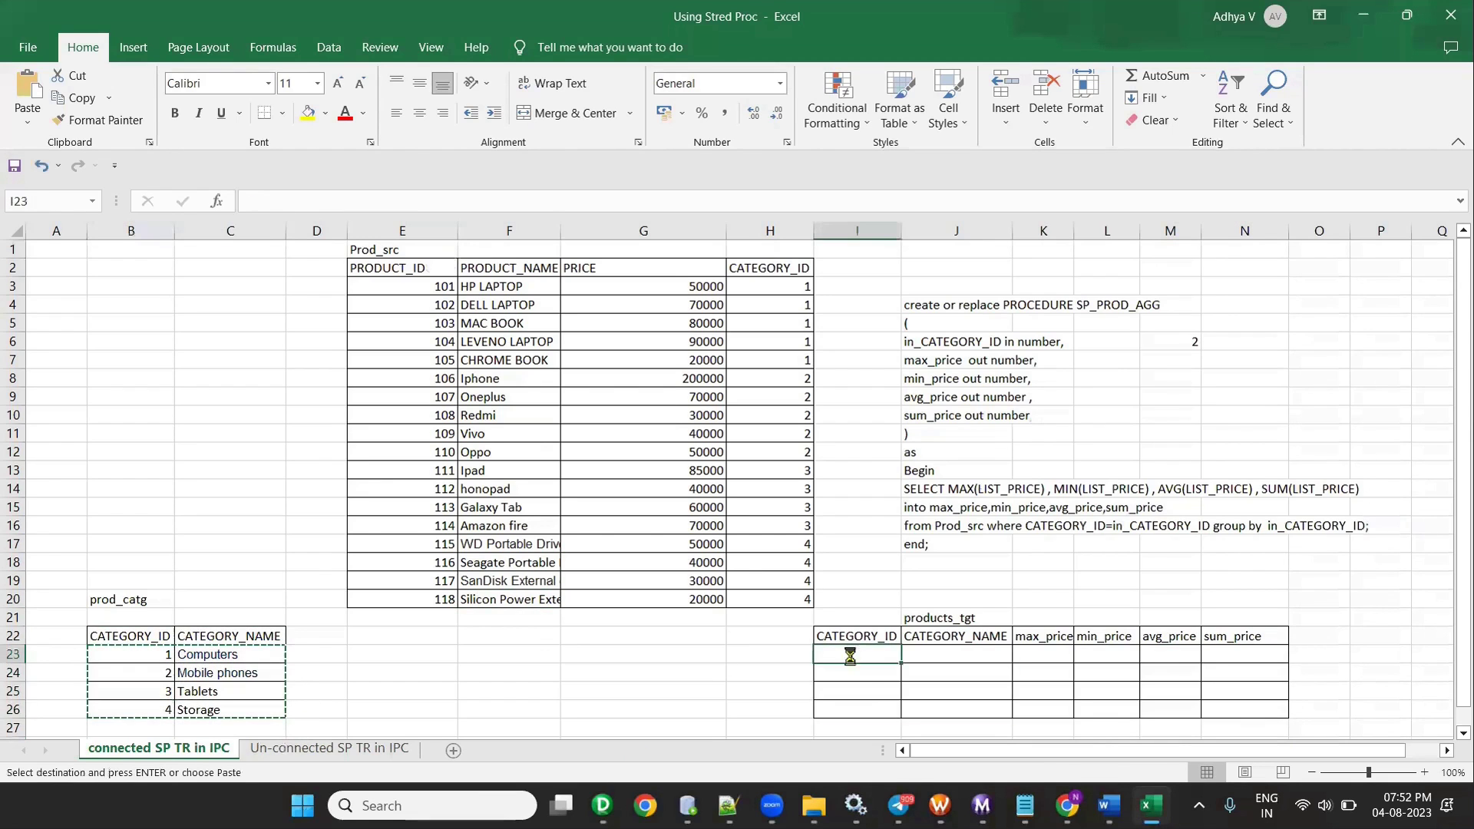
{"action": "key", "text": "ctrl+v"}
- Add yellow SOURCE1 and SOURCE2 labels above the category and product tables
{"action": "left_click", "coordinate": [117, 617]}
{"action": "type", "text": "SO"}
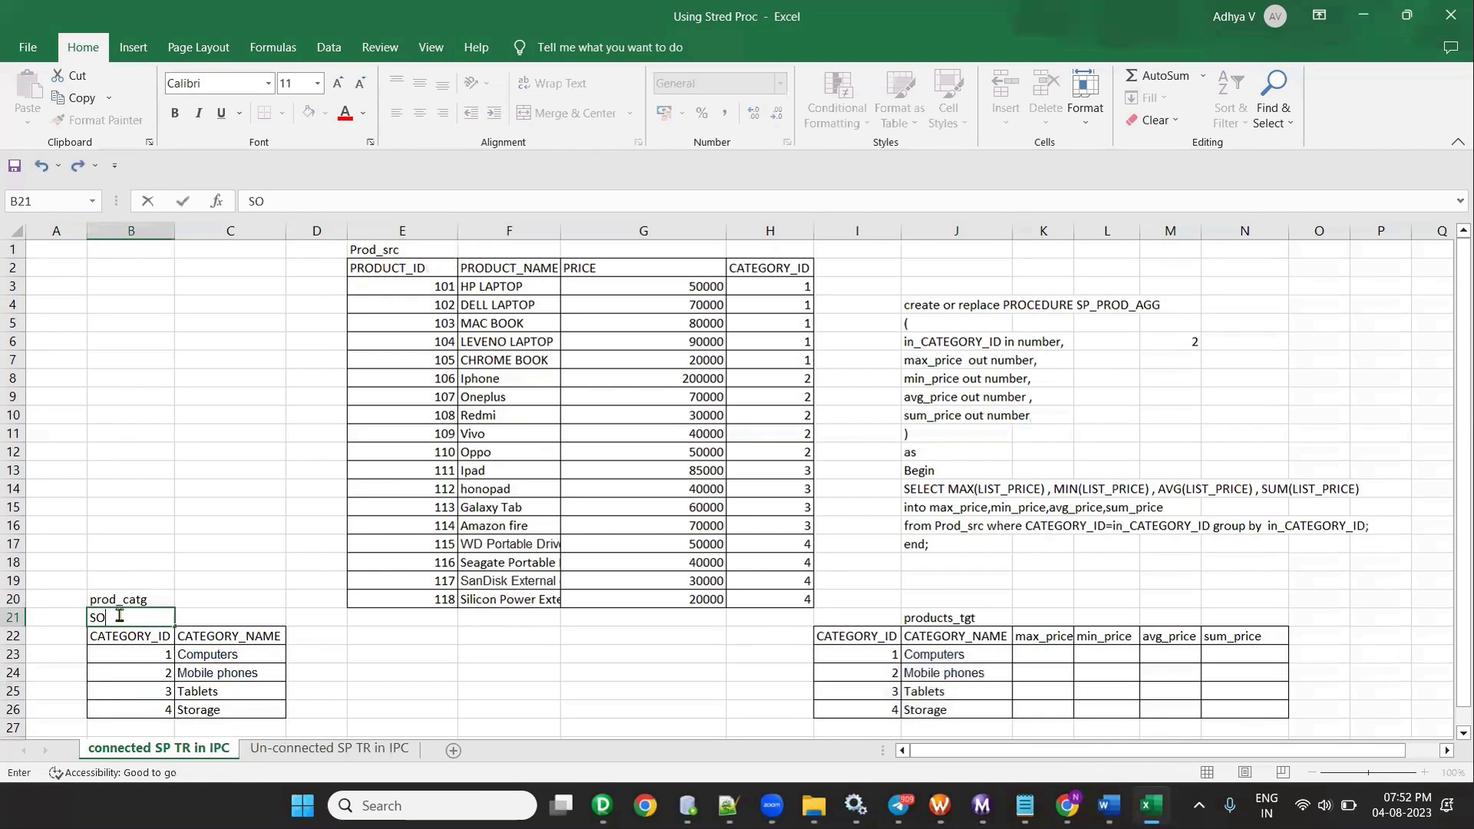
{"action": "type", "text": "URCE1"}
{"action": "key", "text": "Tab"}
{"action": "left_click", "coordinate": [146, 619]}
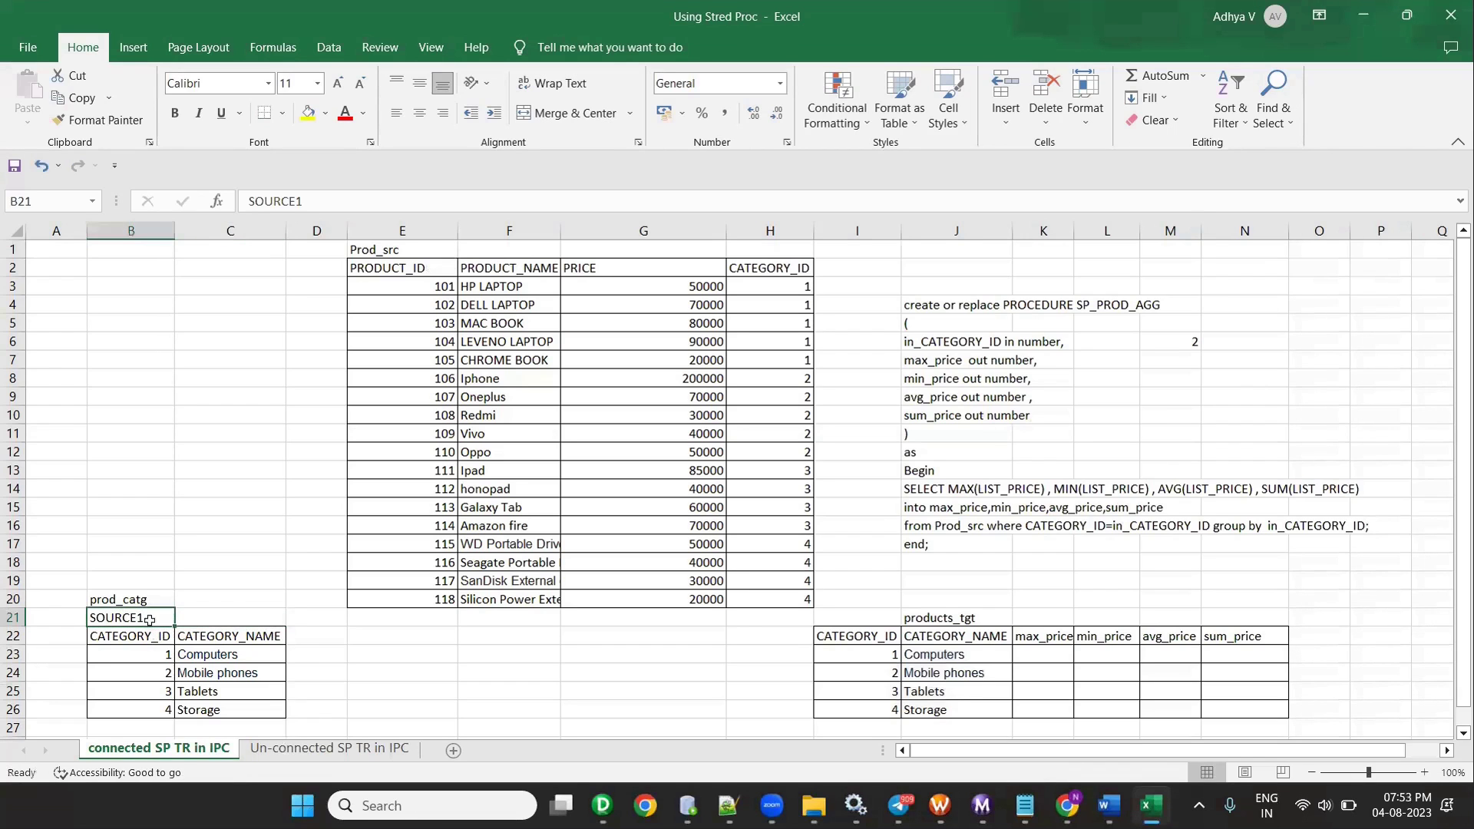
{"action": "left_click", "coordinate": [308, 113]}
{"action": "left_click", "coordinate": [489, 250]}
{"action": "type", "text": "SOURE"}
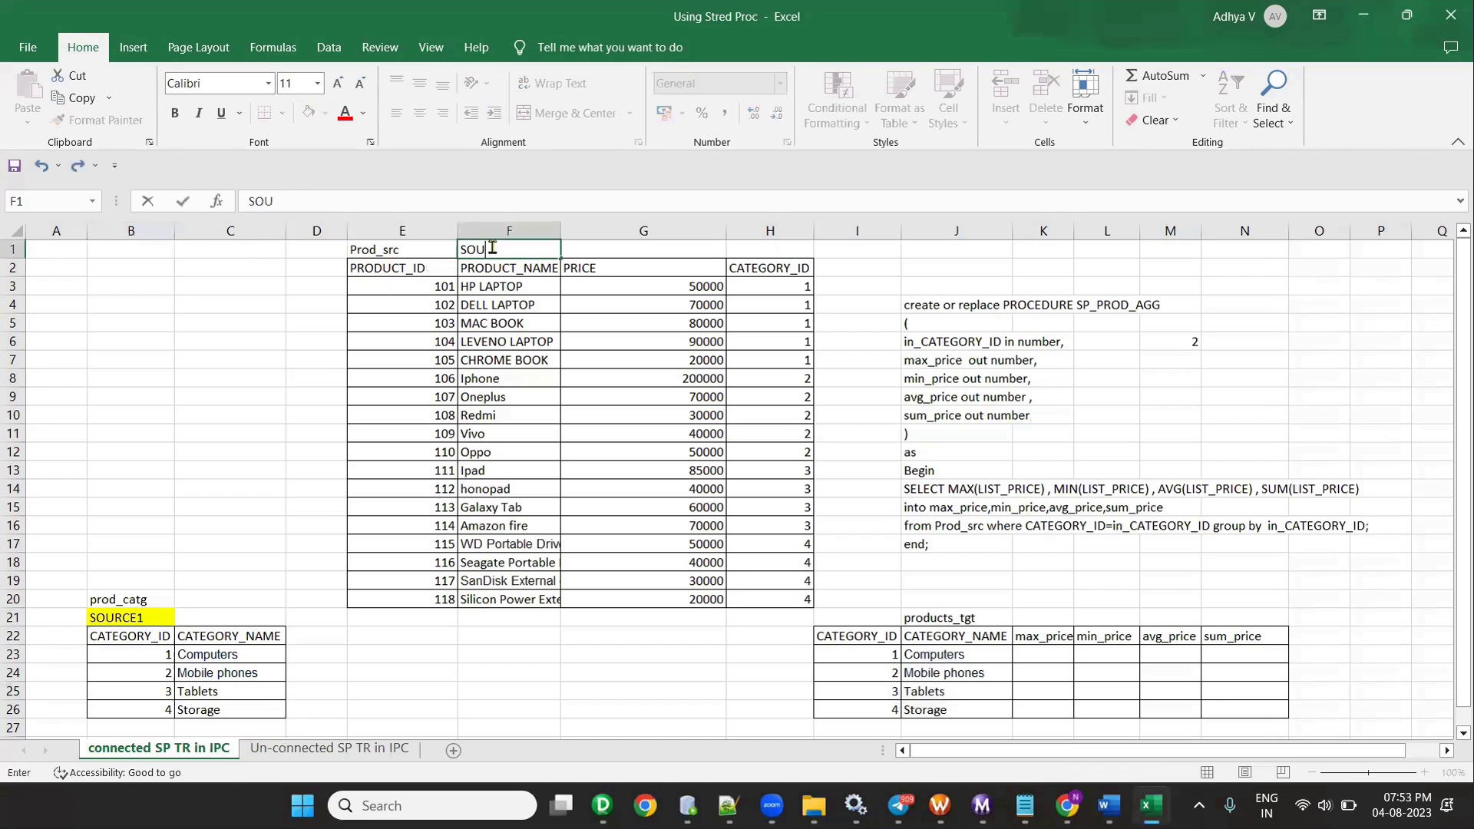
{"action": "key", "text": "BackSpace"}
{"action": "key", "text": "BackSpace"}
{"action": "type", "text": "RCE2"}
{"action": "key", "text": "Return"}
{"action": "left_click", "coordinate": [520, 251]}
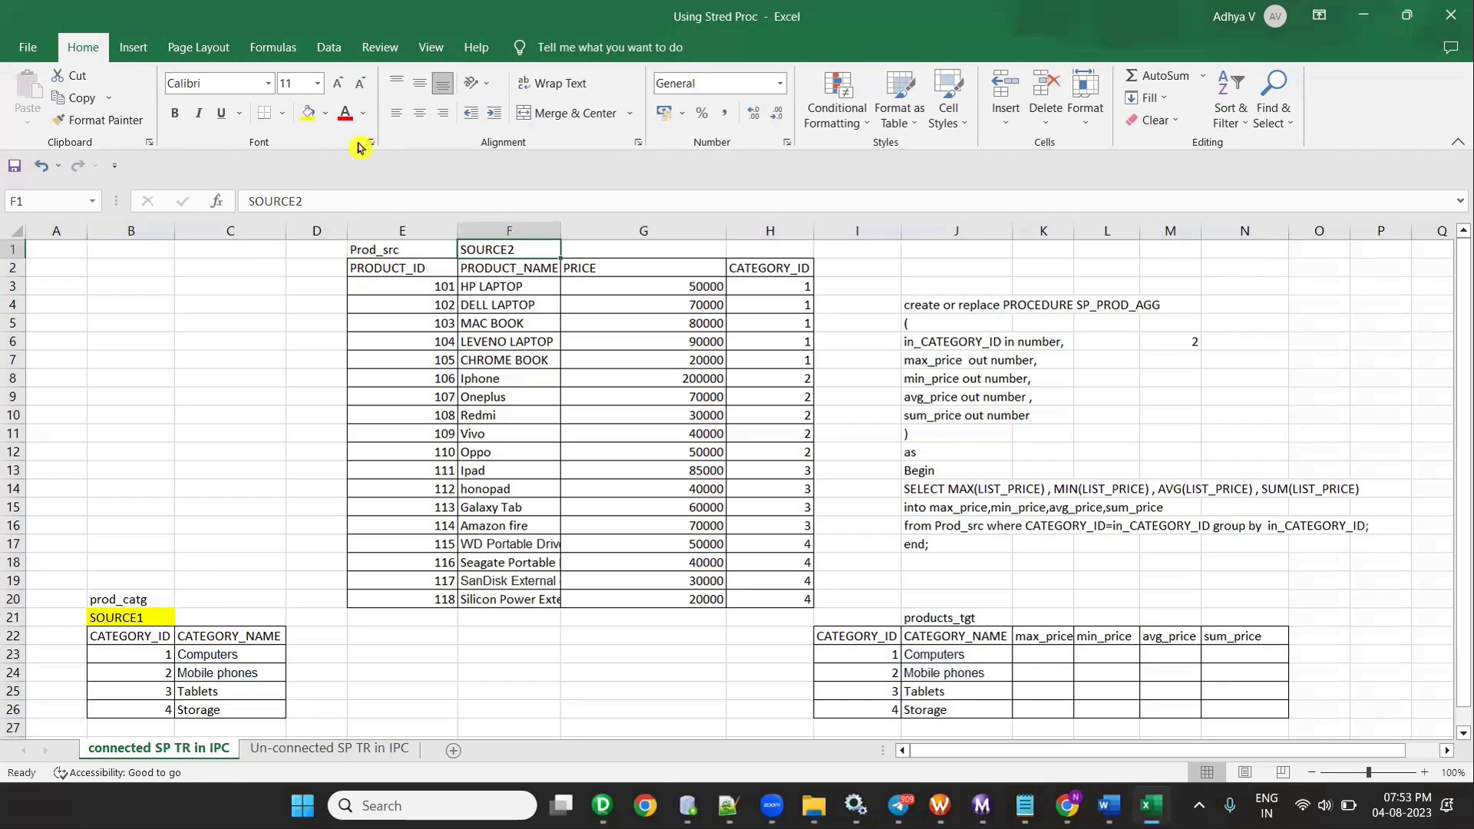
{"action": "left_click", "coordinate": [314, 116]}
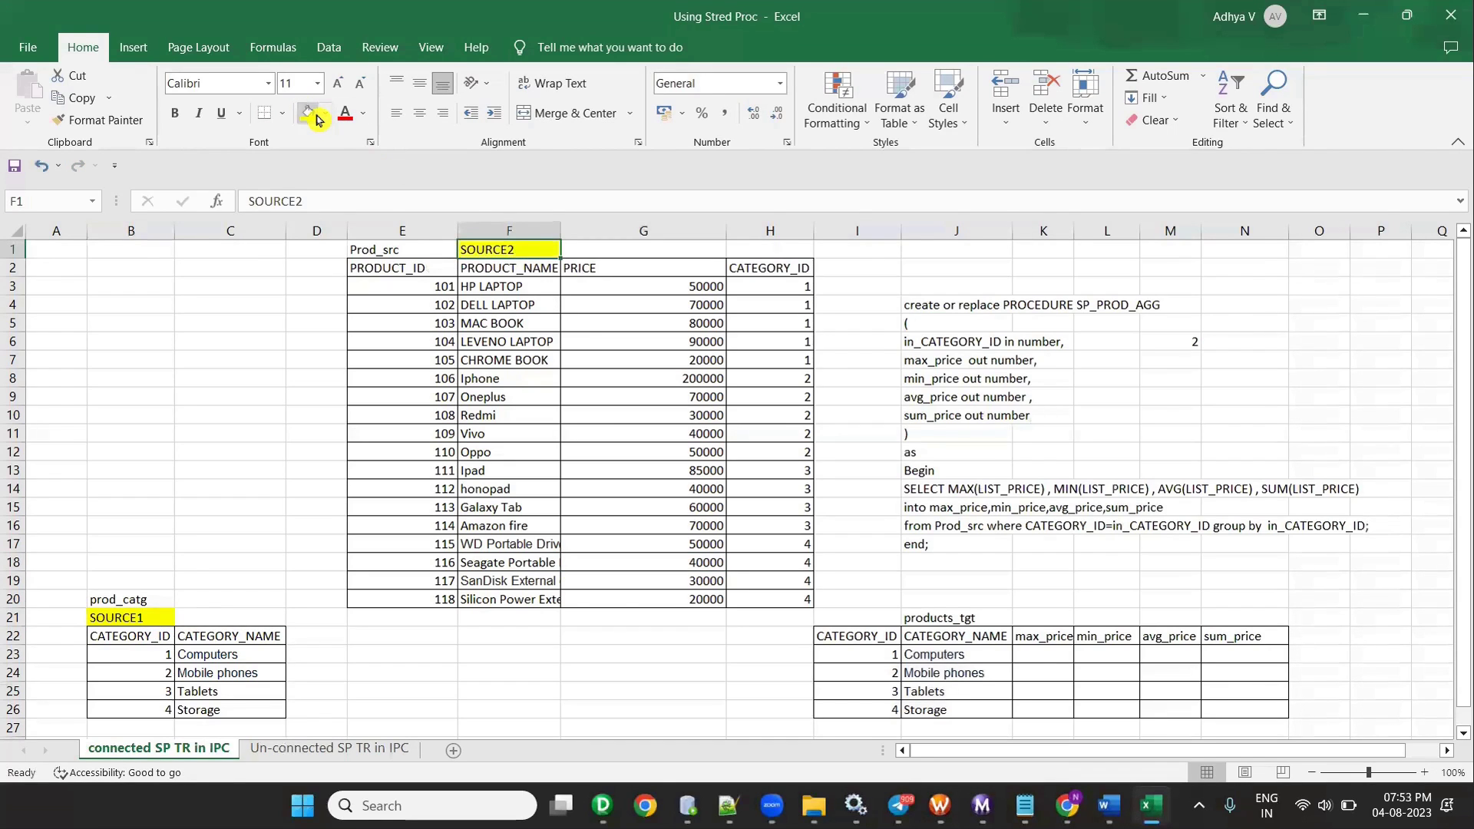
- Add a yellow TARGET label in J20 above products_tgt
{"action": "left_click", "coordinate": [948, 598]}
{"action": "type", "text": "TARGET"}
{"action": "left_click", "coordinate": [1168, 636]}
{"action": "left_click", "coordinate": [949, 599]}
{"action": "left_click", "coordinate": [313, 113]}
{"action": "left_click", "coordinate": [596, 722]}
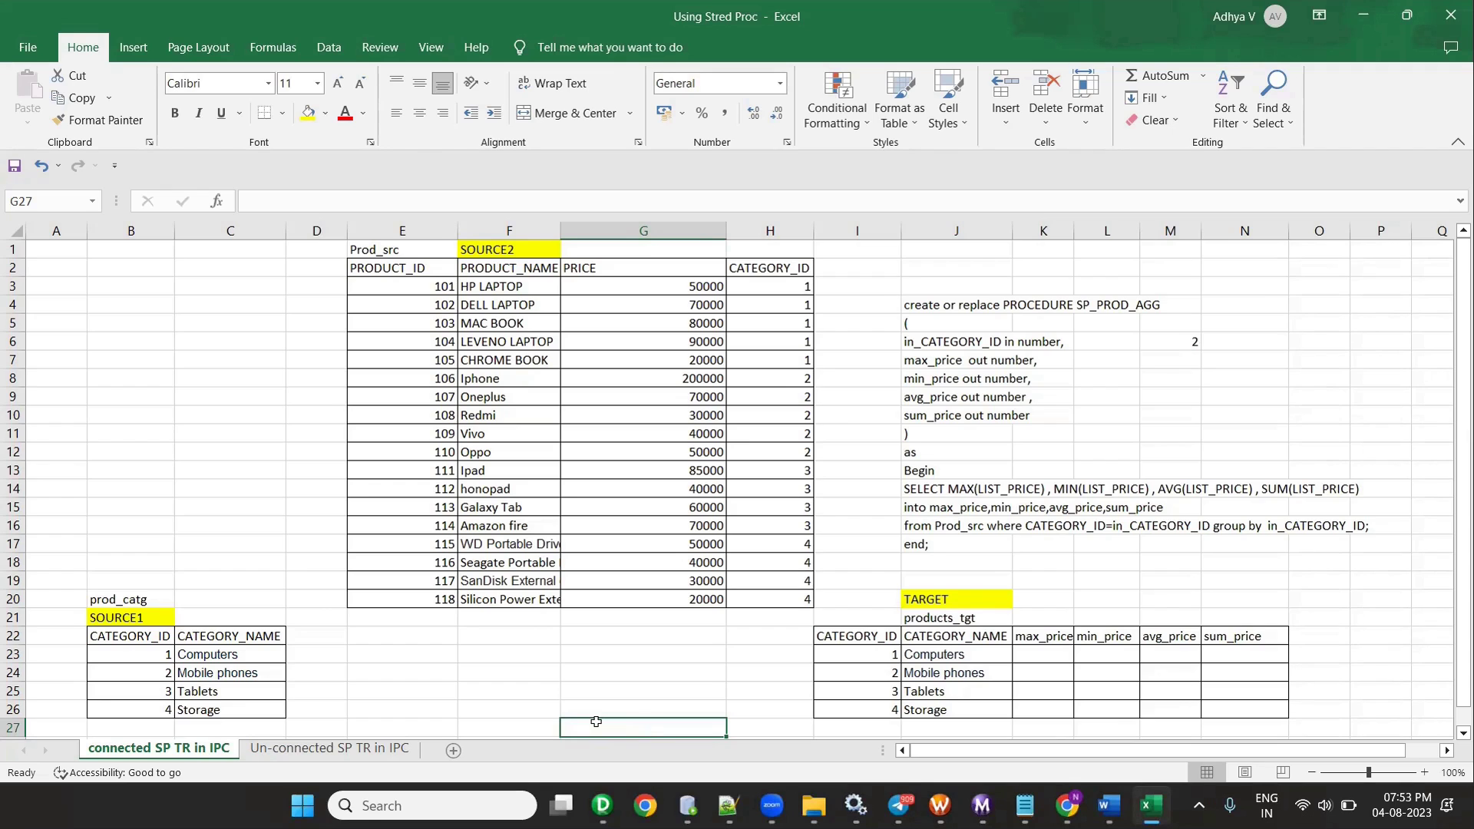
{"action": "left_click", "coordinate": [128, 654]}
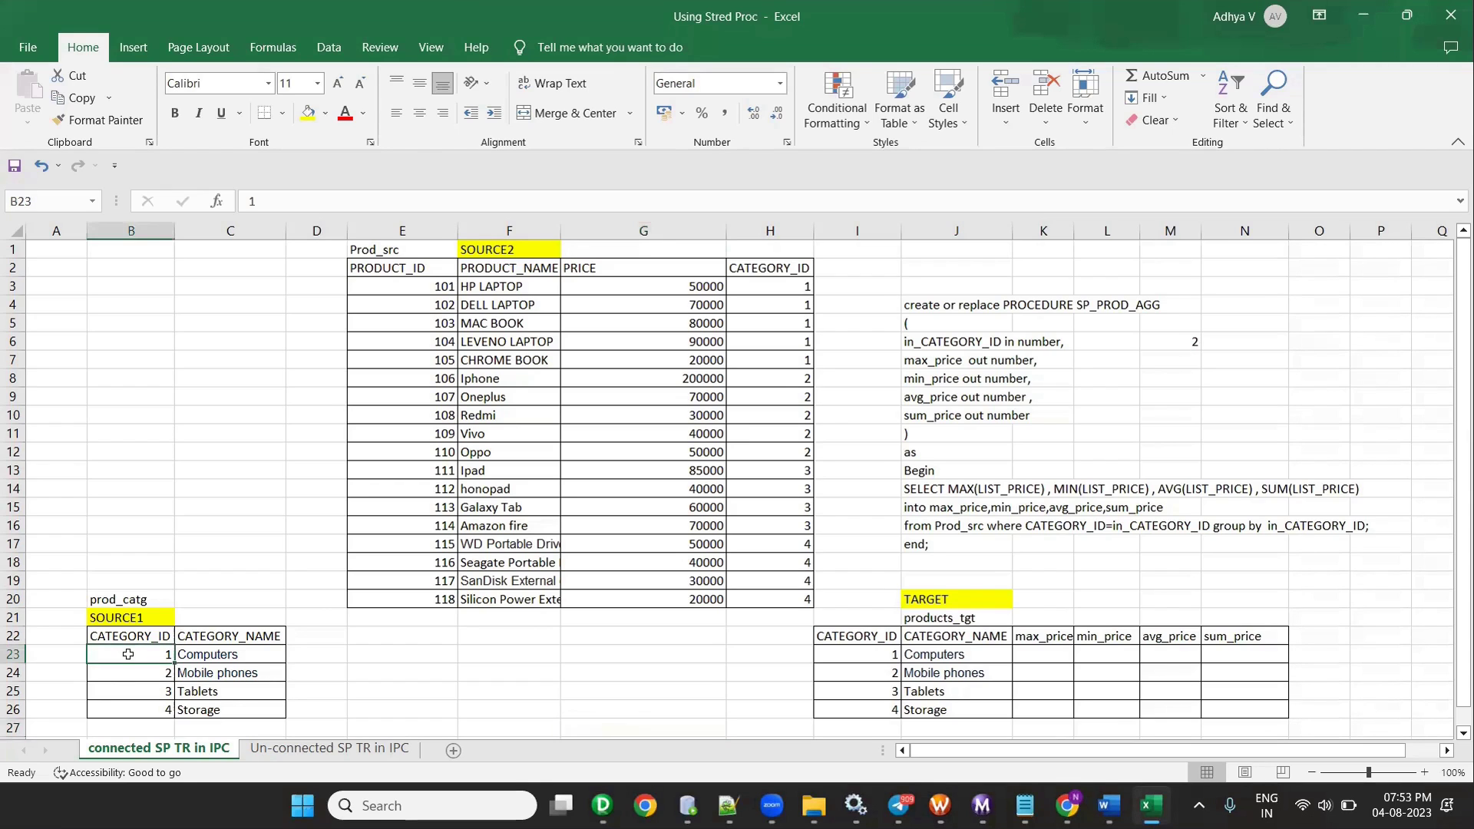
{"action": "left_click", "coordinate": [777, 282], "text": "ctrl"}
{"action": "left_click_drag", "start_coordinate": [777, 283], "coordinate": [795, 358]}
{"action": "left_click", "coordinate": [832, 408]}
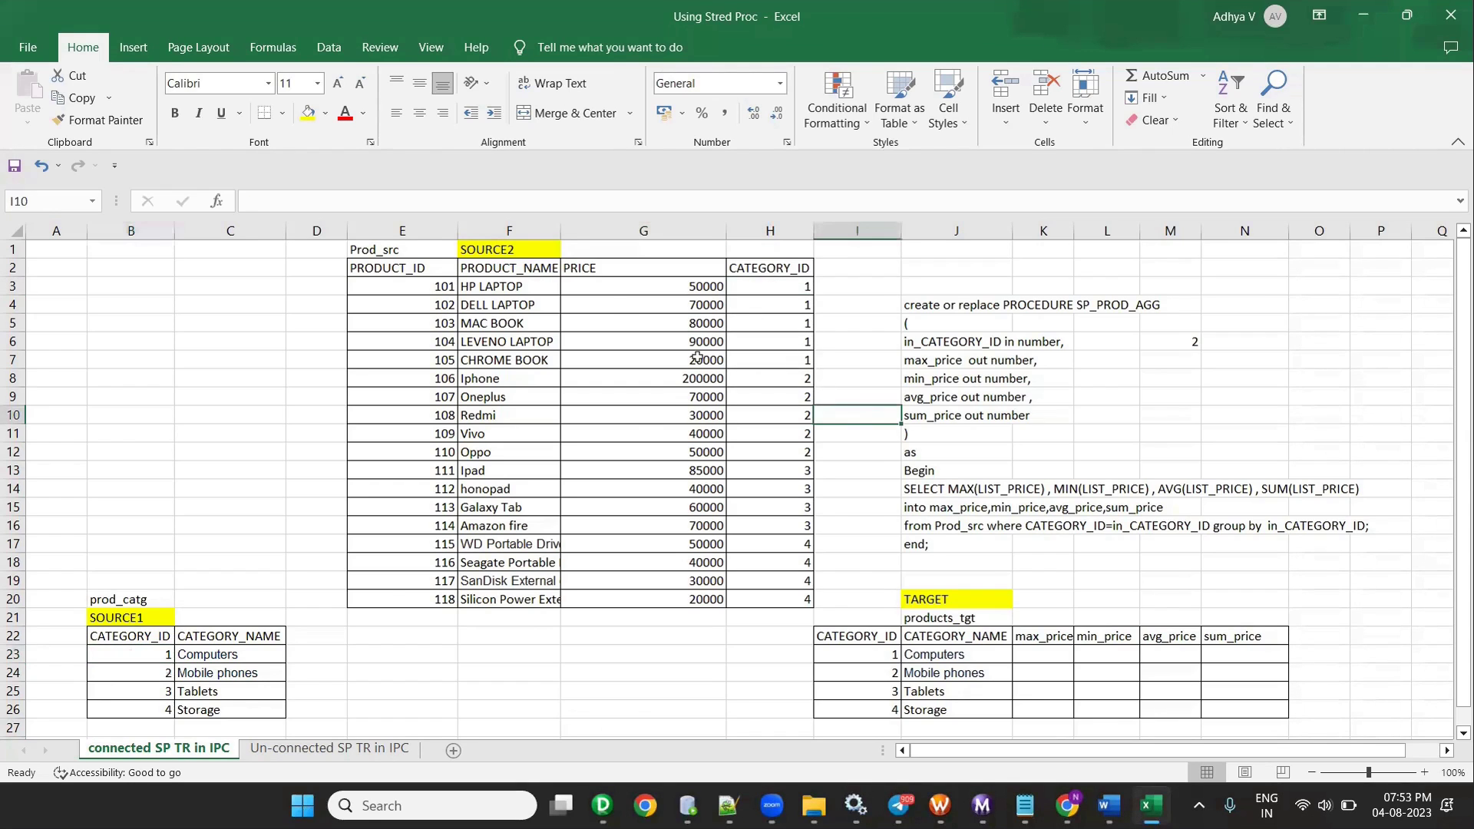
{"action": "left_click_drag", "start_coordinate": [763, 286], "coordinate": [782, 364]}
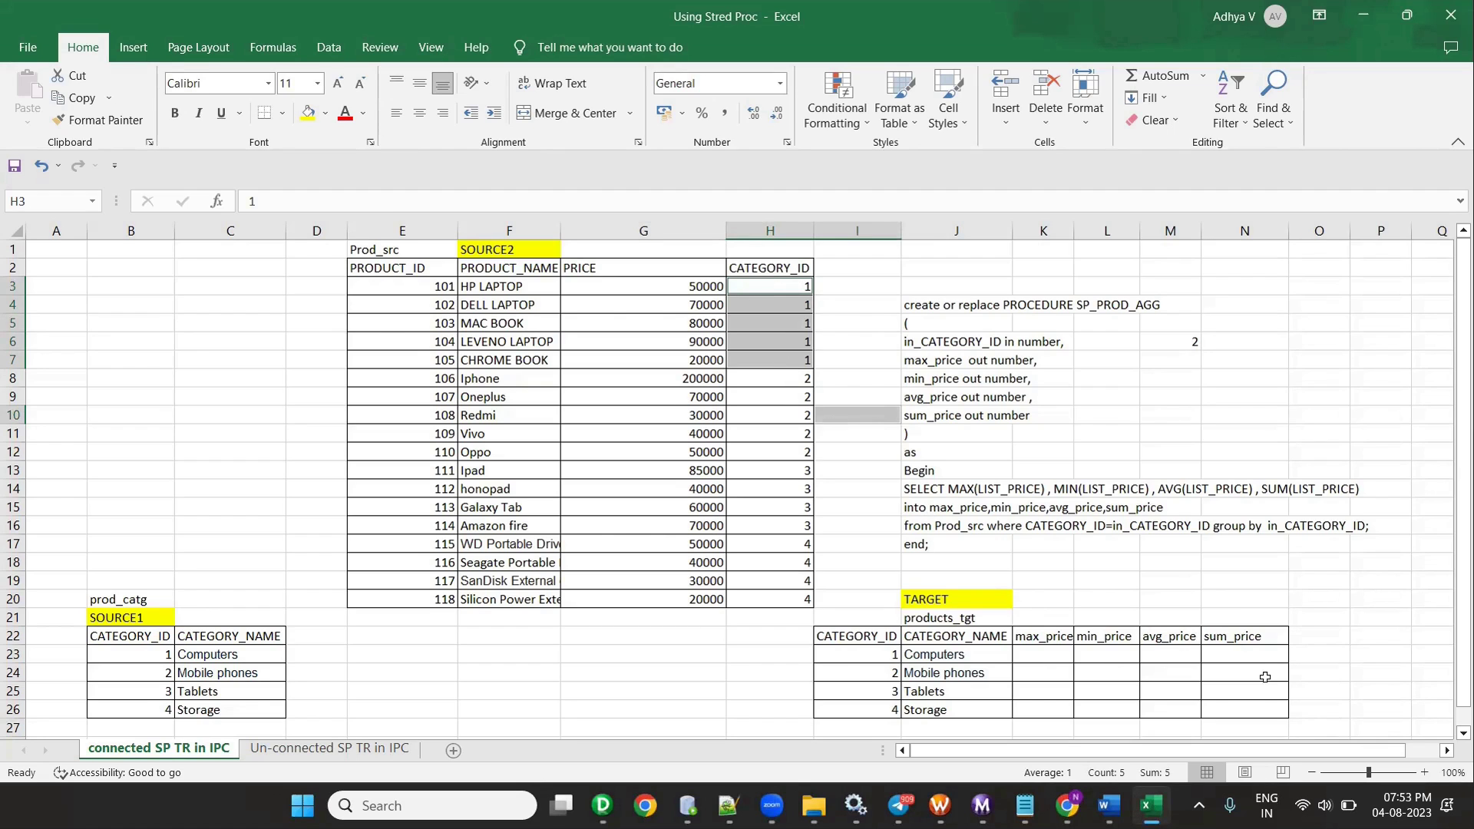
{"action": "left_click", "coordinate": [166, 653]}
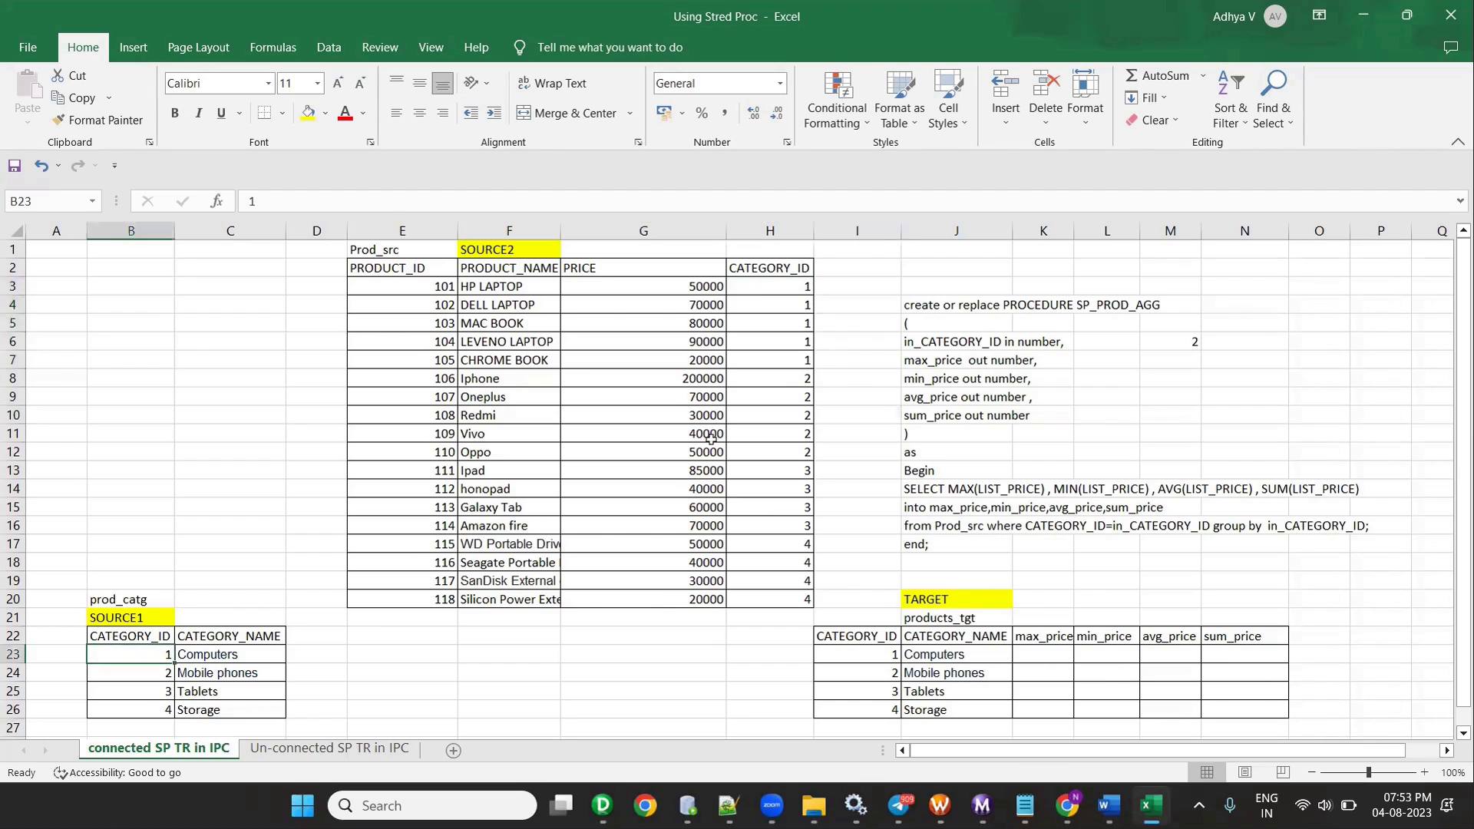
{"action": "left_click", "coordinate": [760, 290], "text": "ctrl"}
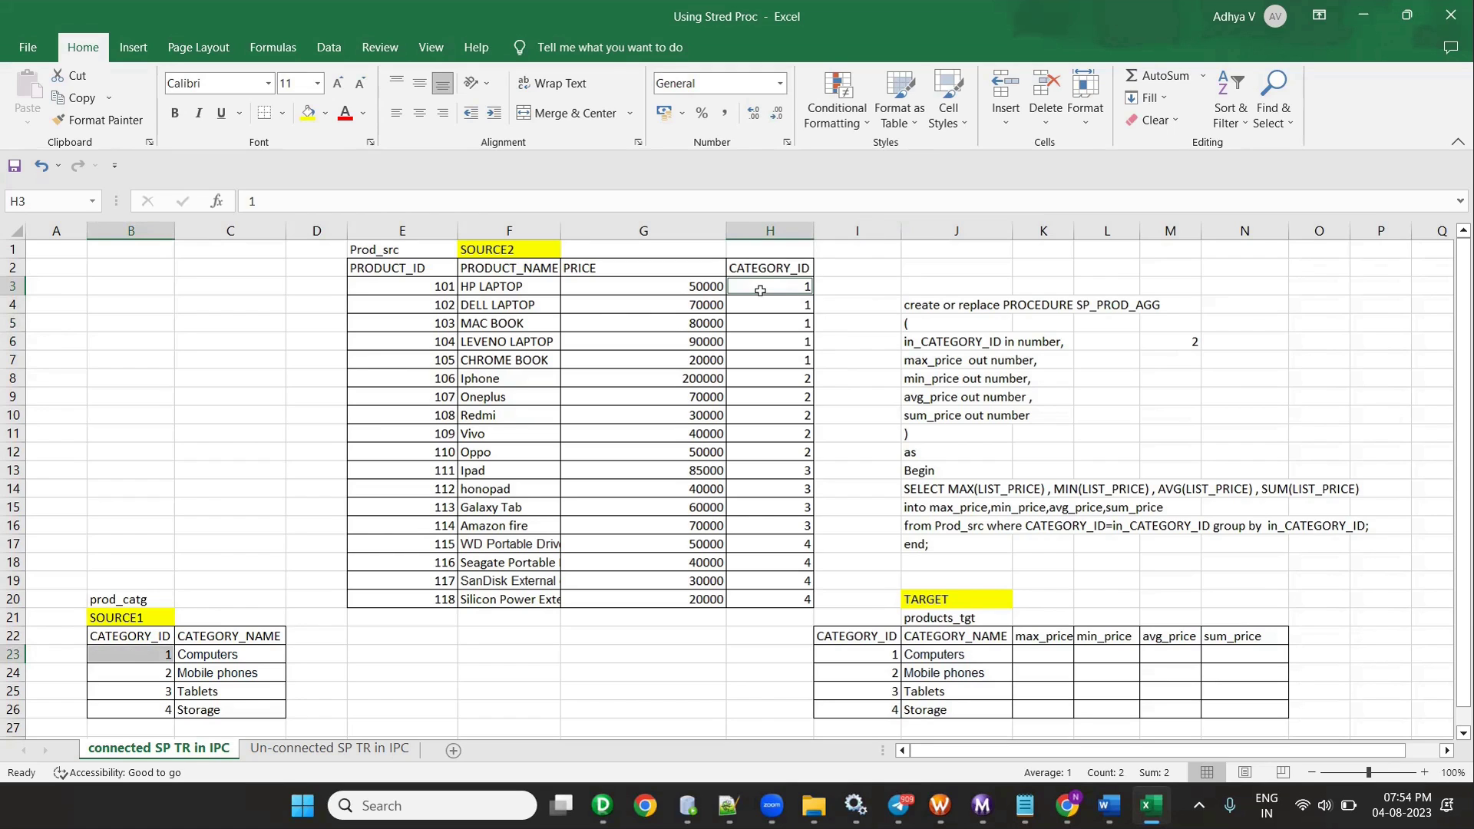
{"action": "left_click_drag", "start_coordinate": [417, 285], "coordinate": [807, 363]}
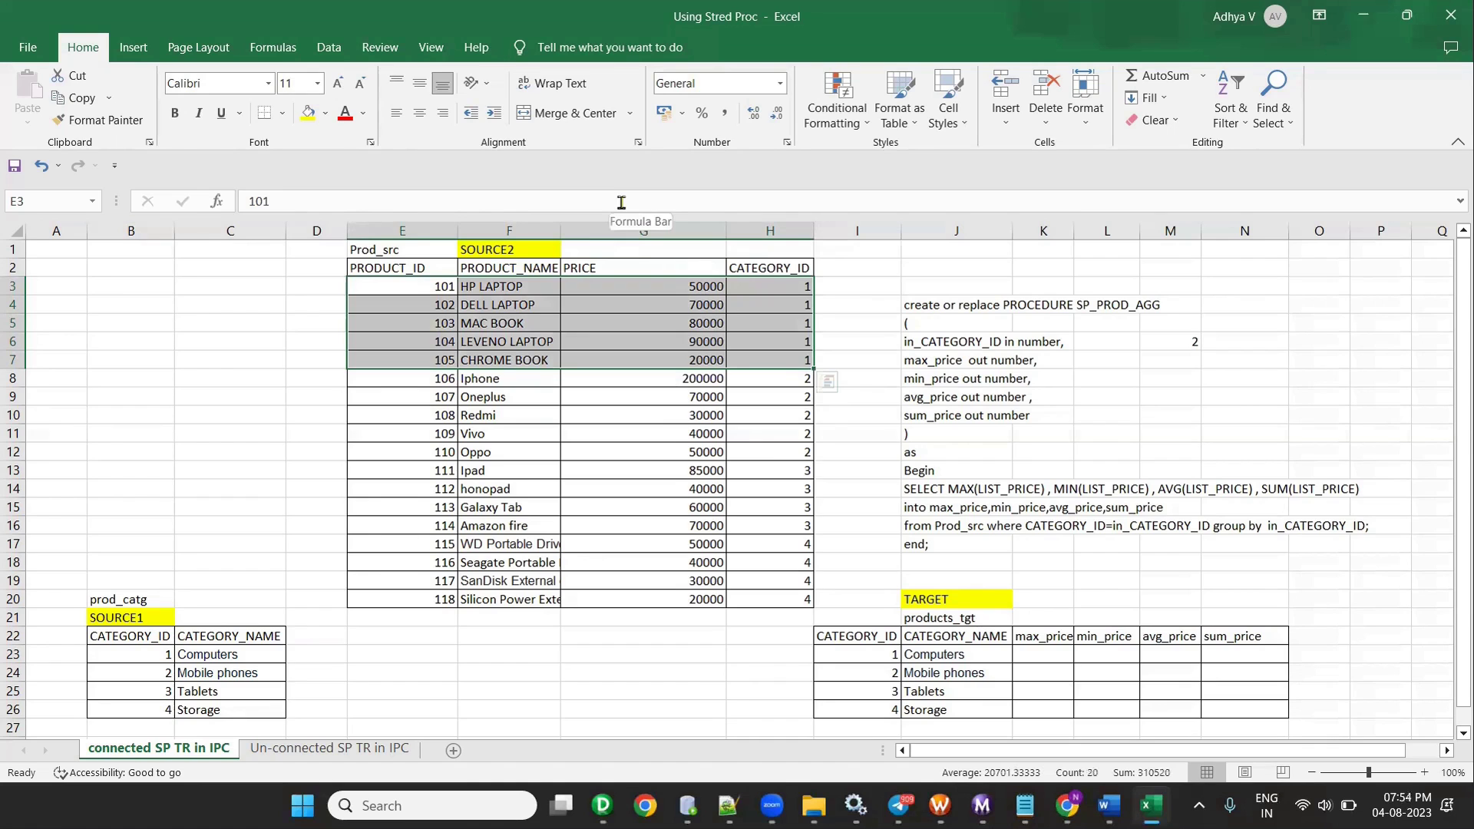
{"action": "left_click", "coordinate": [132, 660]}
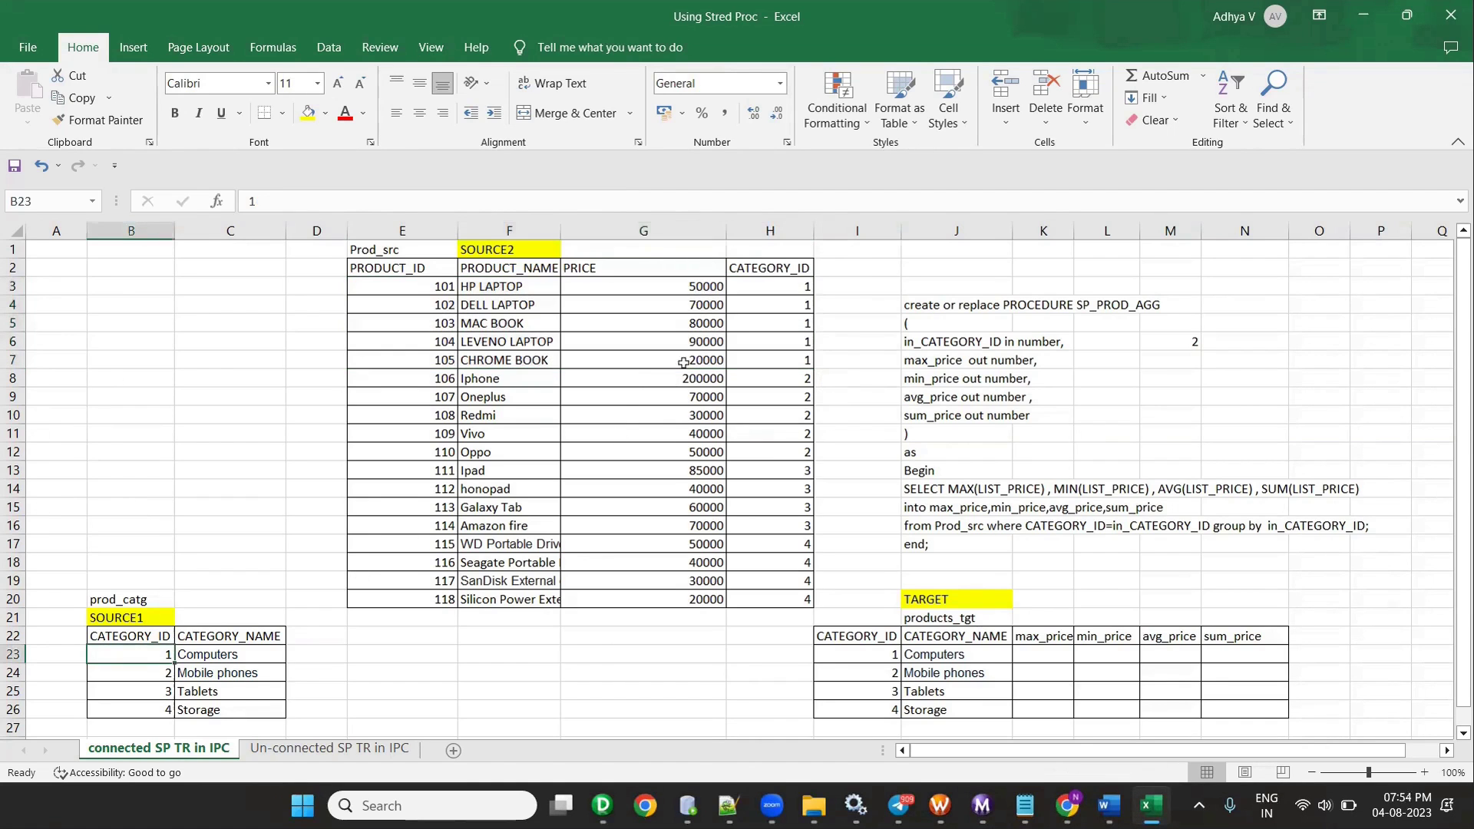
{"action": "left_click_drag", "start_coordinate": [768, 297], "coordinate": [624, 359]}
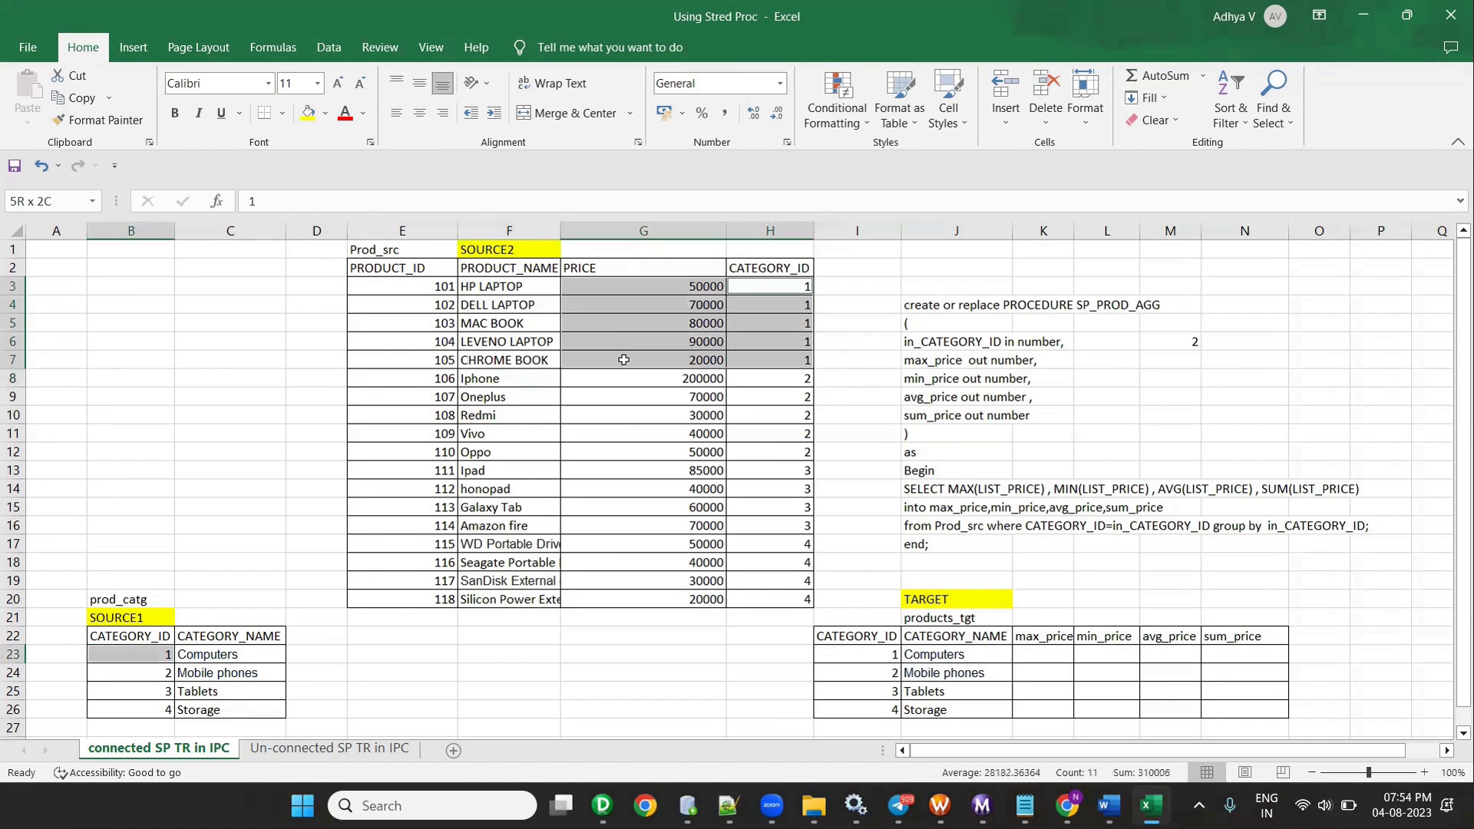
{"action": "left_click", "coordinate": [1037, 660]}
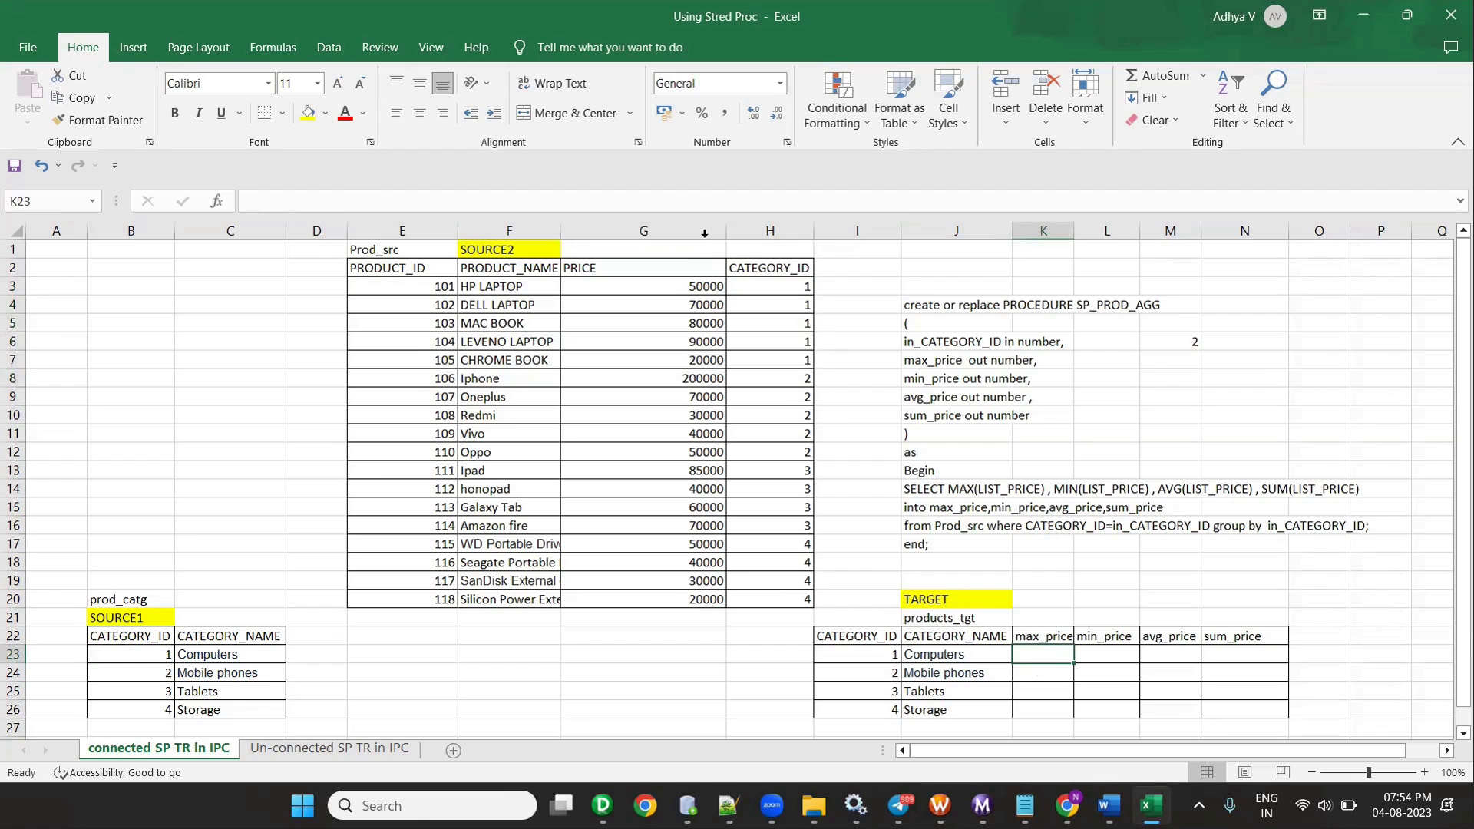
{"action": "left_click_drag", "start_coordinate": [449, 285], "coordinate": [806, 359]}
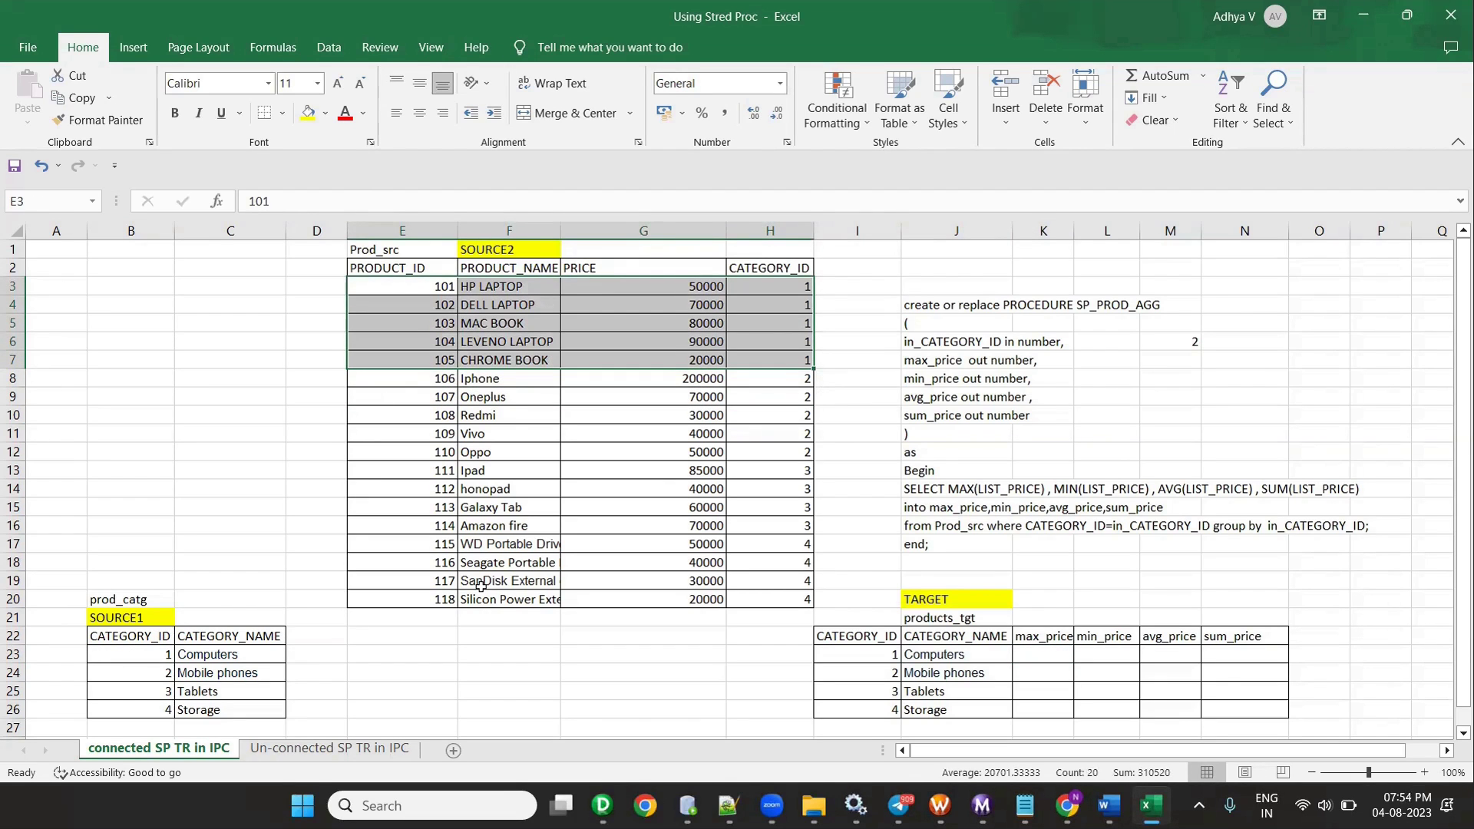
- Enter Computers max_price 90000 and min_price 20000 in products_tgt
{"action": "left_click", "coordinate": [1058, 651]}
{"action": "type", "text": "90000"}
{"action": "key", "text": "Tab"}
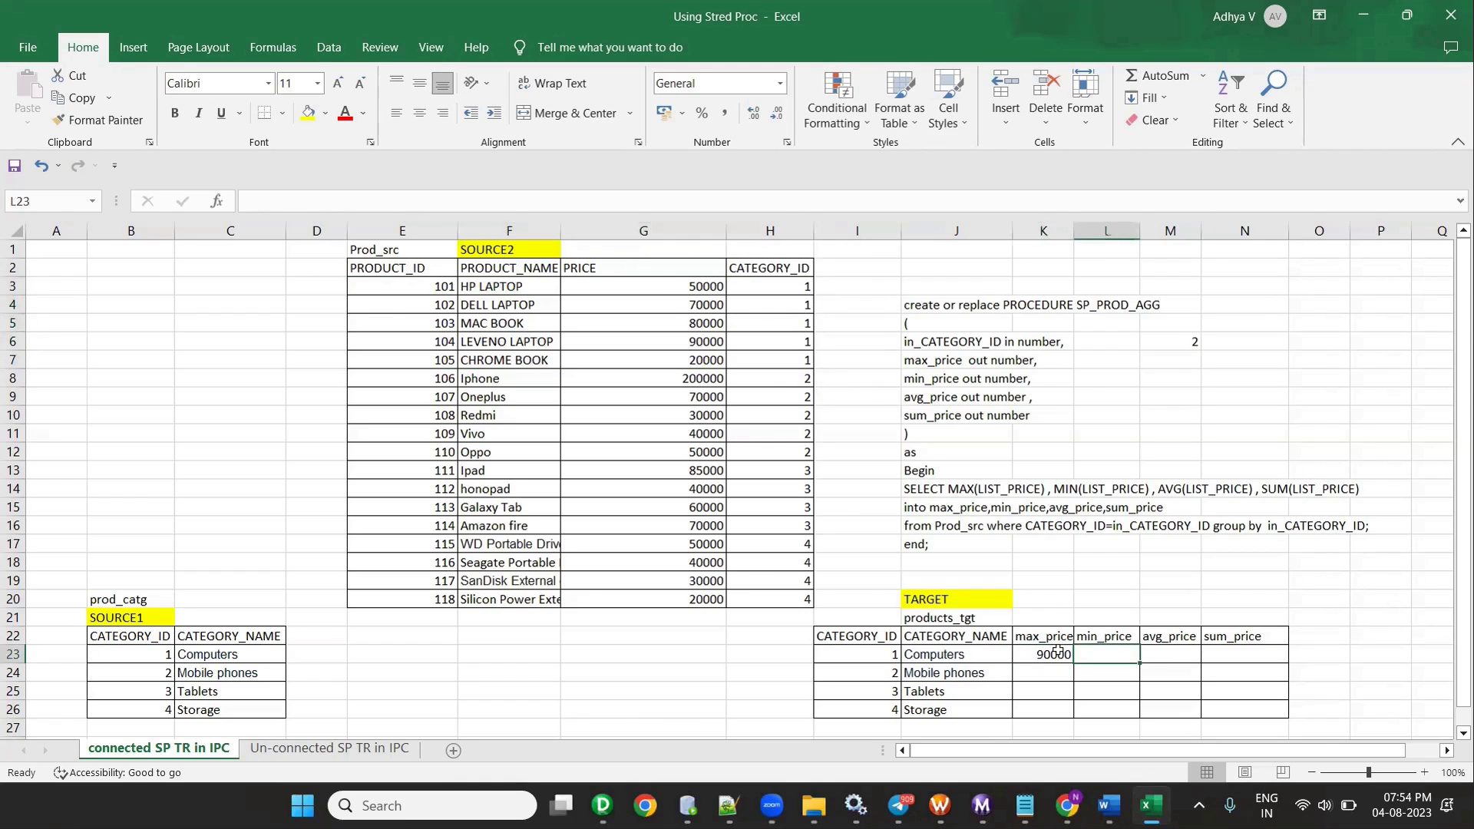
{"action": "type", "text": "20000"}
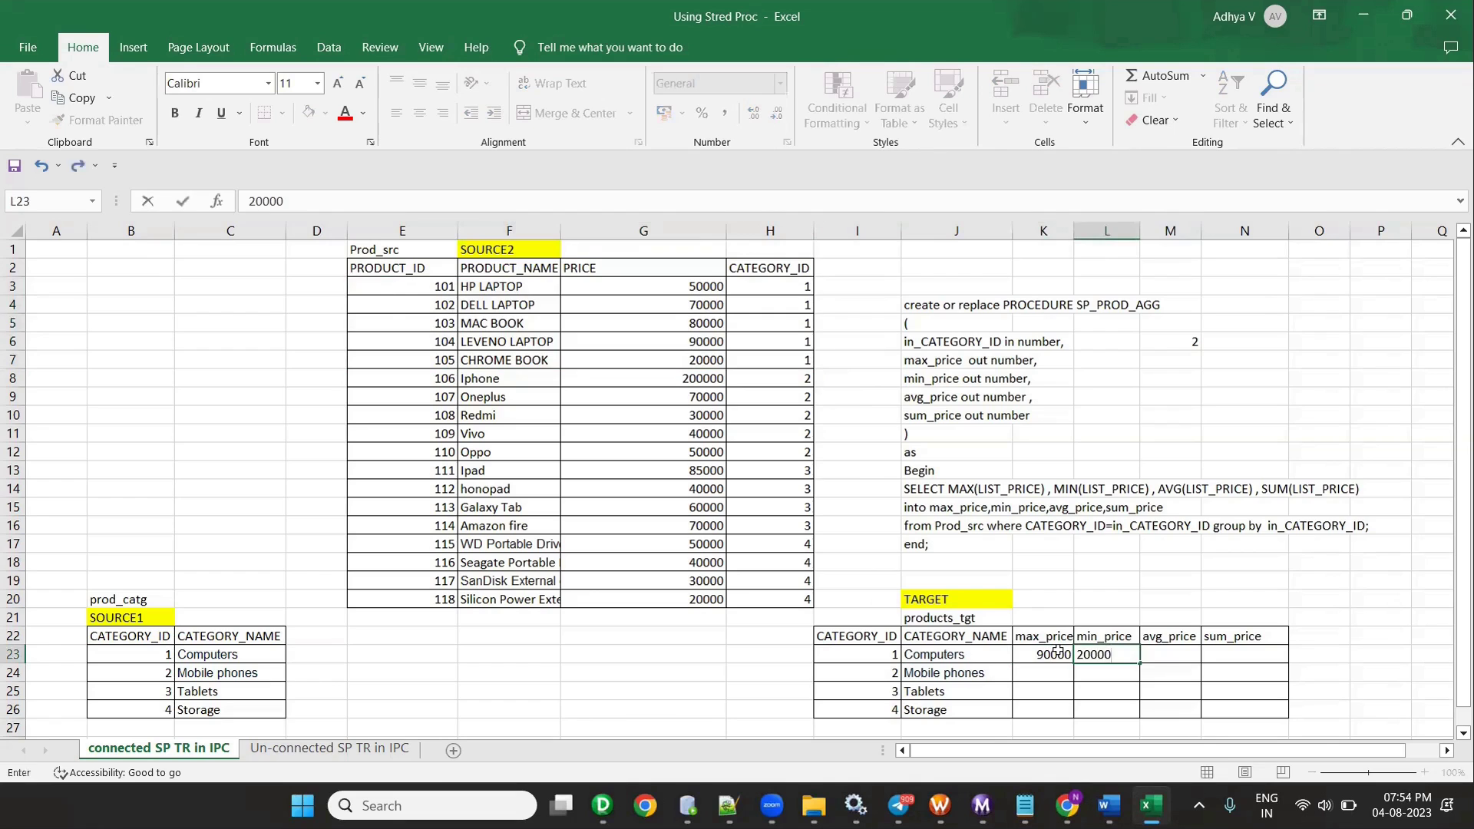
{"action": "key", "text": "Tab"}
- Check category 1 prices, placing 310000 in sum_price and 62000 in avg_price for Computers
{"action": "left_click_drag", "start_coordinate": [693, 287], "coordinate": [695, 361]}
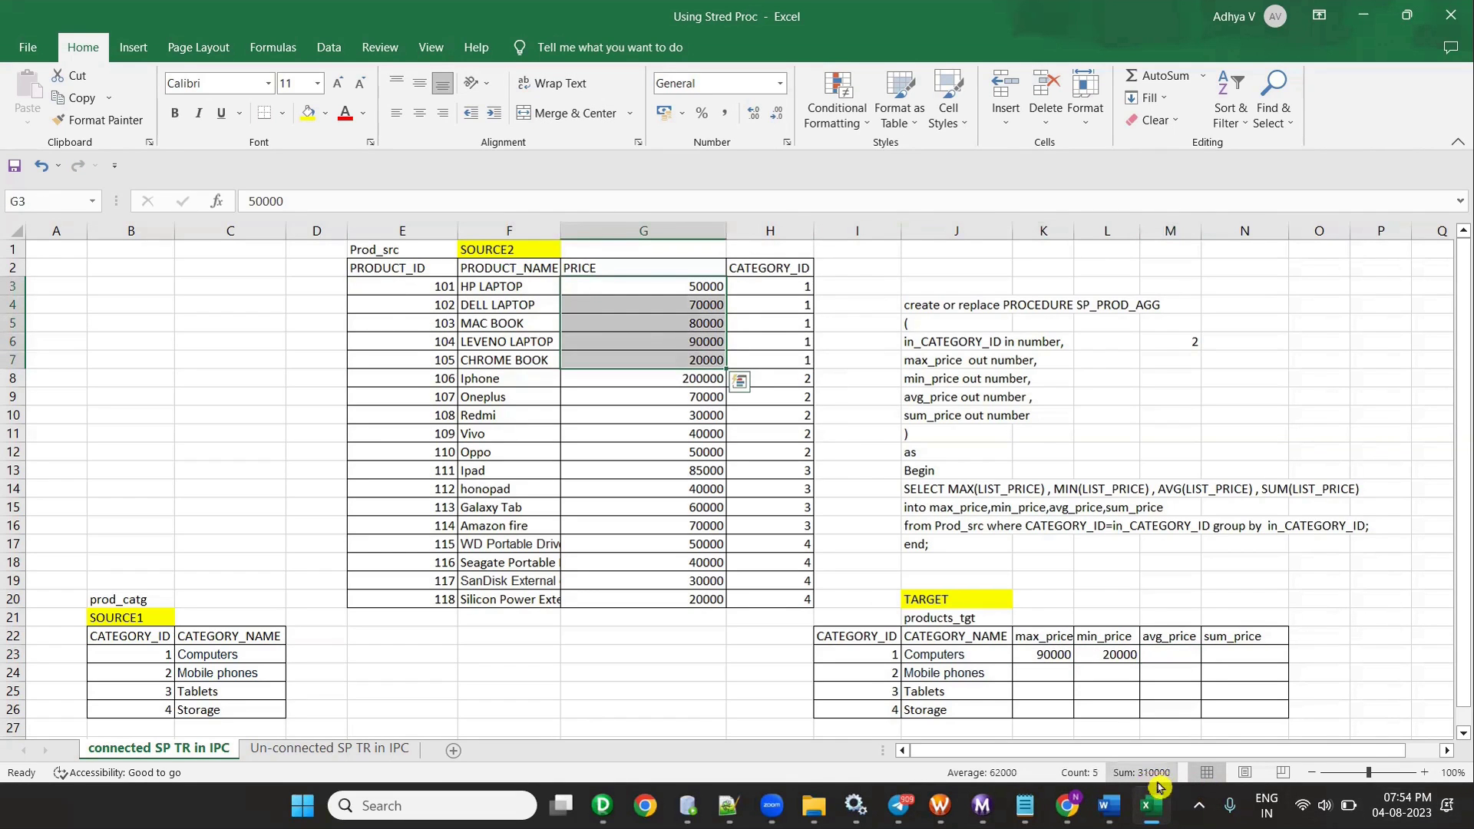
{"action": "left_click", "coordinate": [1156, 655]}
{"action": "type", "text": "310000"}
{"action": "key", "text": "Tab"}
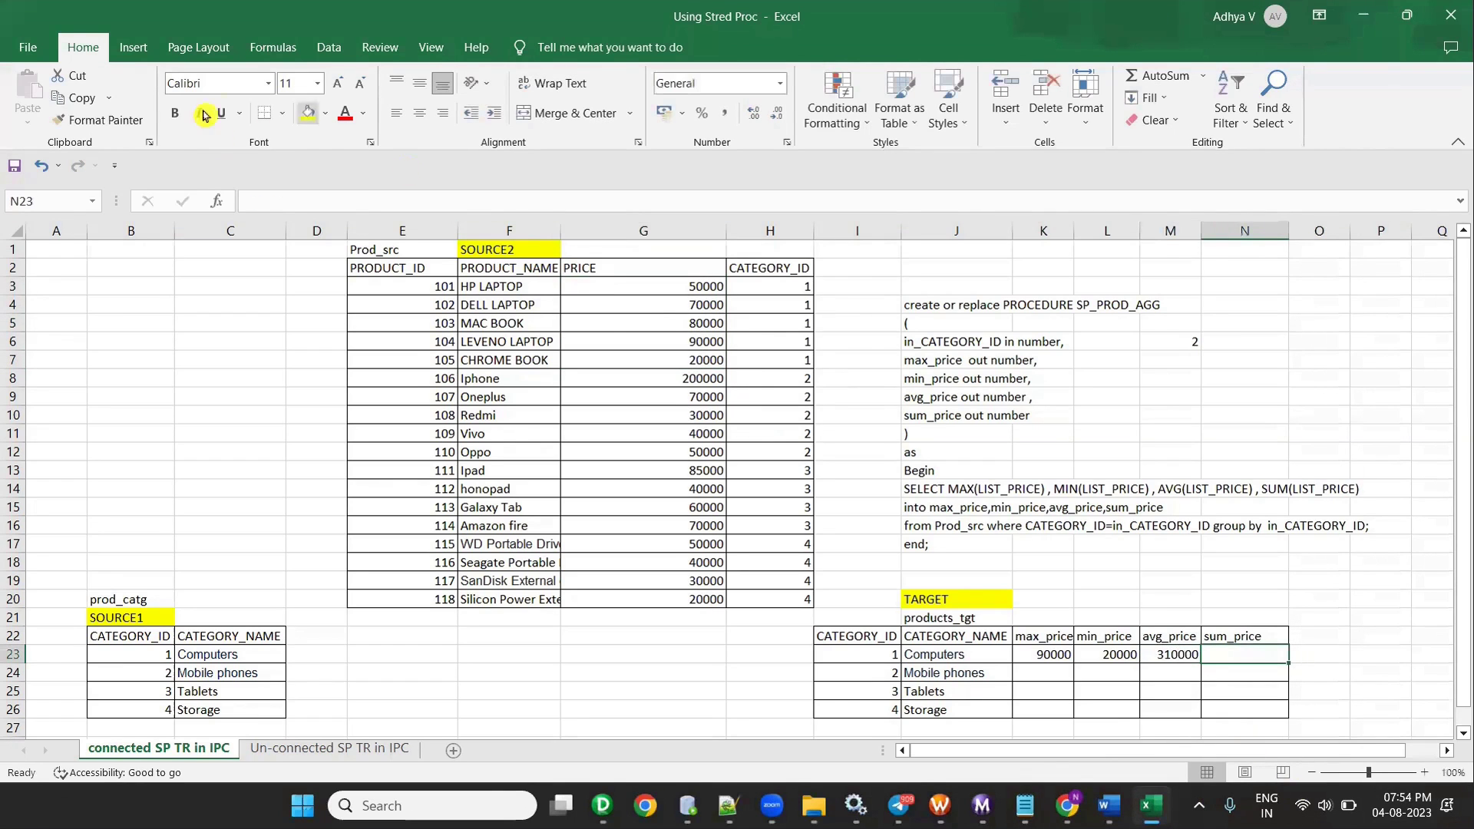
{"action": "left_click_drag", "start_coordinate": [652, 286], "coordinate": [669, 363]}
{"action": "left_click", "coordinate": [1174, 658]}
{"action": "left_click_drag", "start_coordinate": [1199, 656], "coordinate": [1233, 655]}
{"action": "left_click_drag", "start_coordinate": [672, 286], "coordinate": [676, 362]}
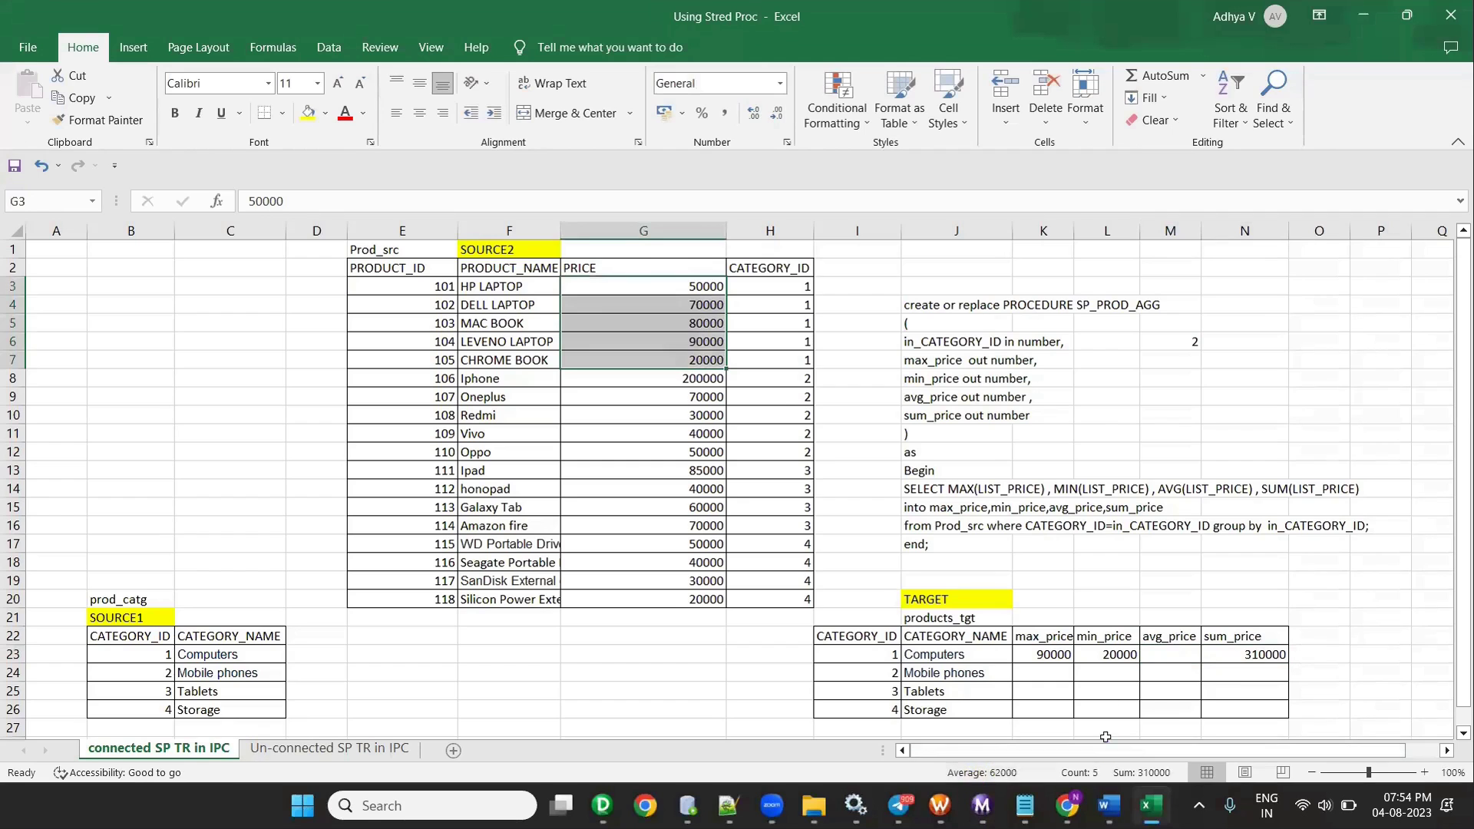
{"action": "left_click", "coordinate": [1167, 654]}
{"action": "type", "text": "62000"}
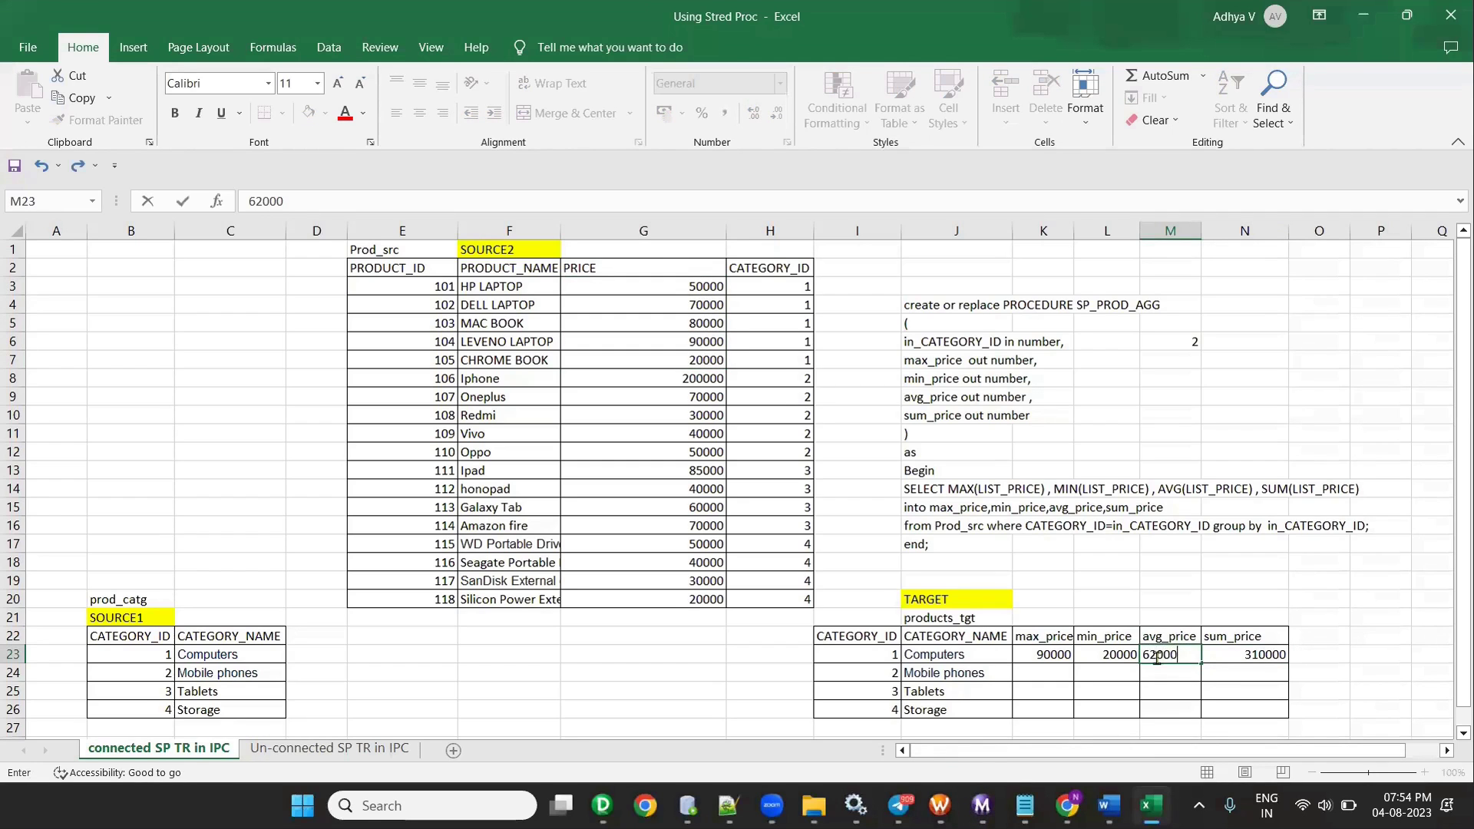
{"action": "left_click", "coordinate": [696, 698]}
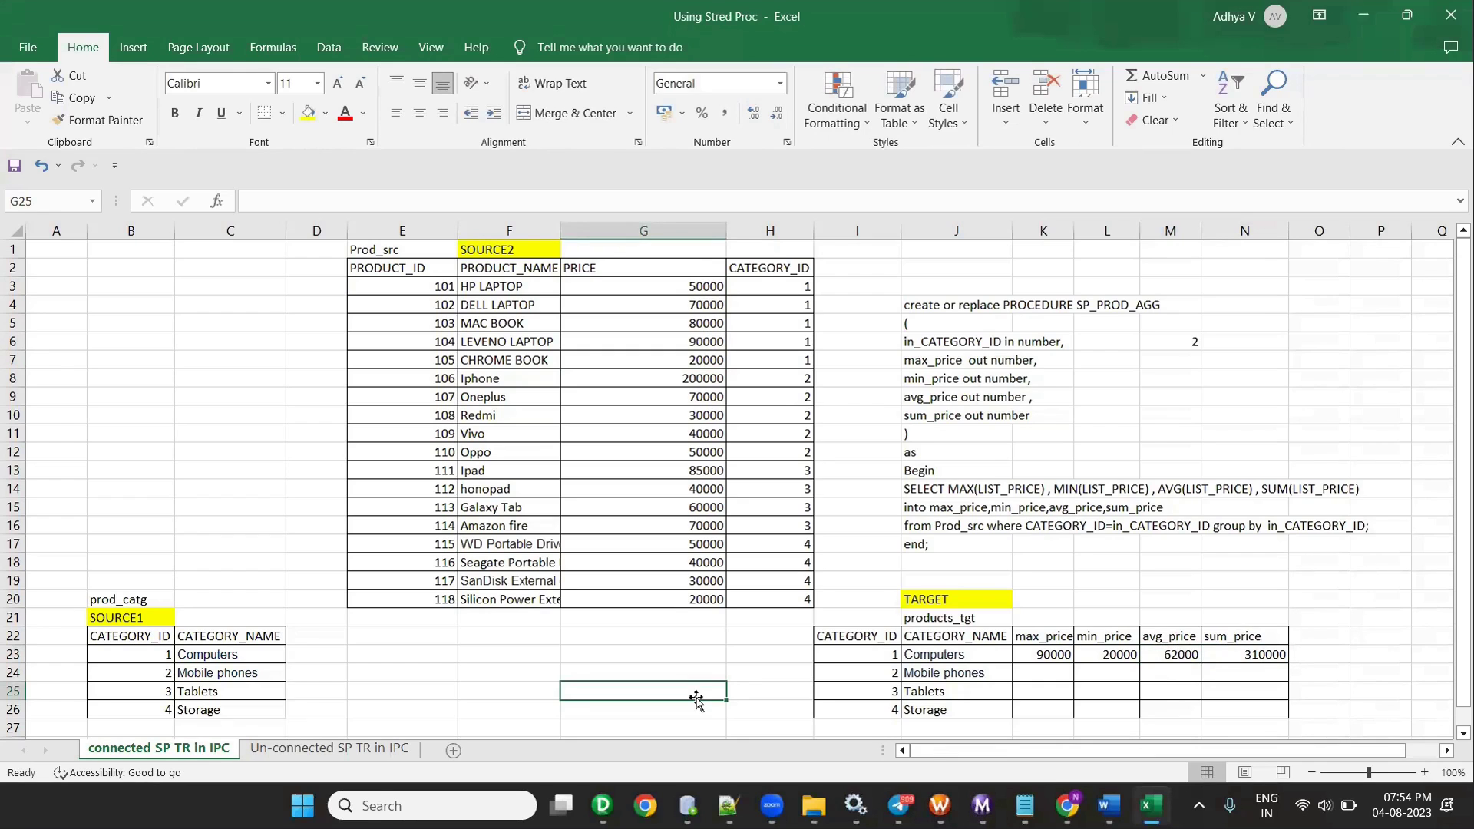
{"action": "left_click", "coordinate": [142, 672]}
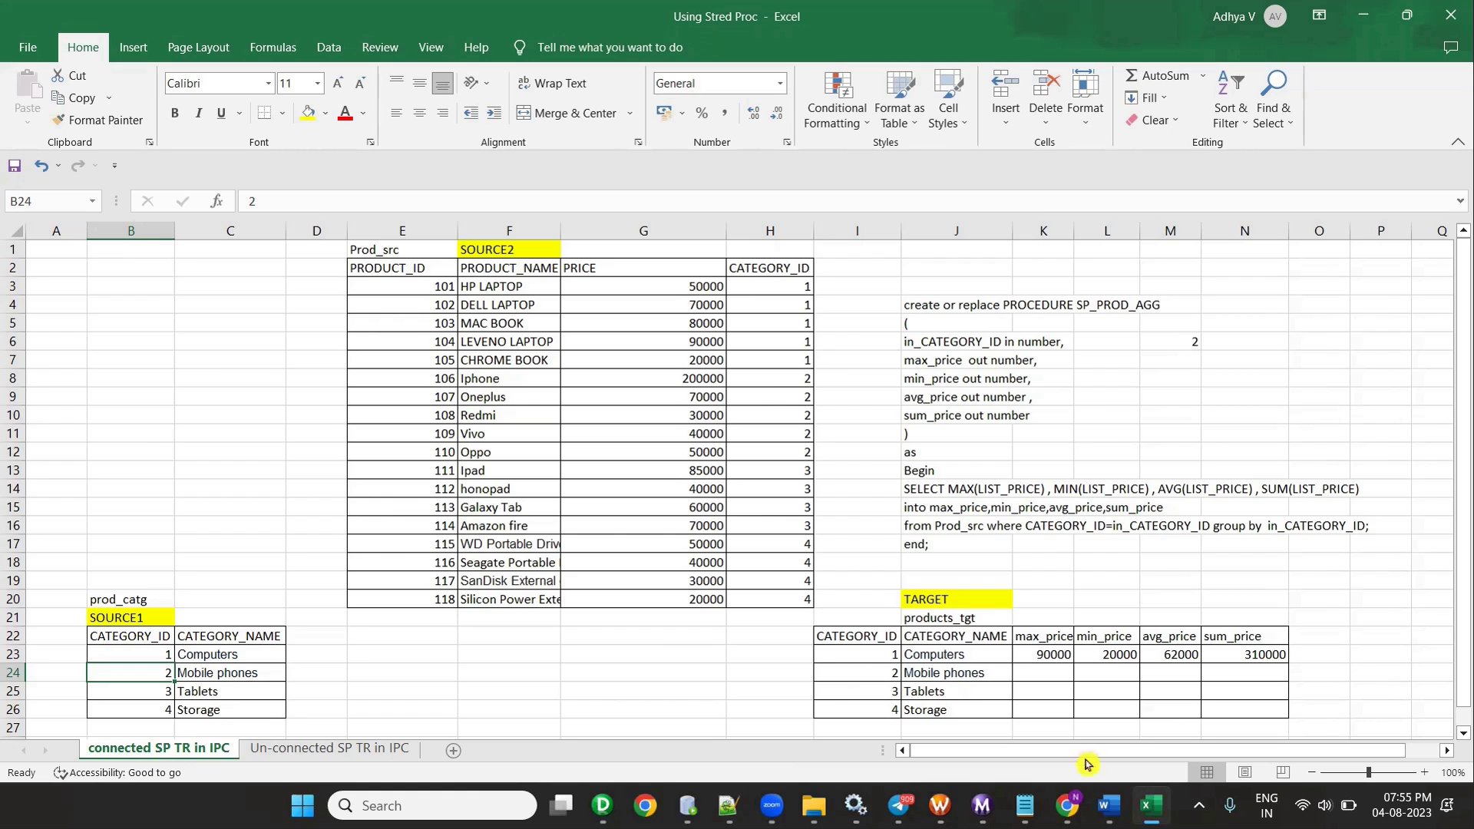
- From the category 2 prices, enter Mobile phones max_price 200000 and min_price 30000
{"action": "left_click", "coordinate": [760, 384]}
{"action": "left_click_drag", "start_coordinate": [769, 410], "coordinate": [488, 454]}
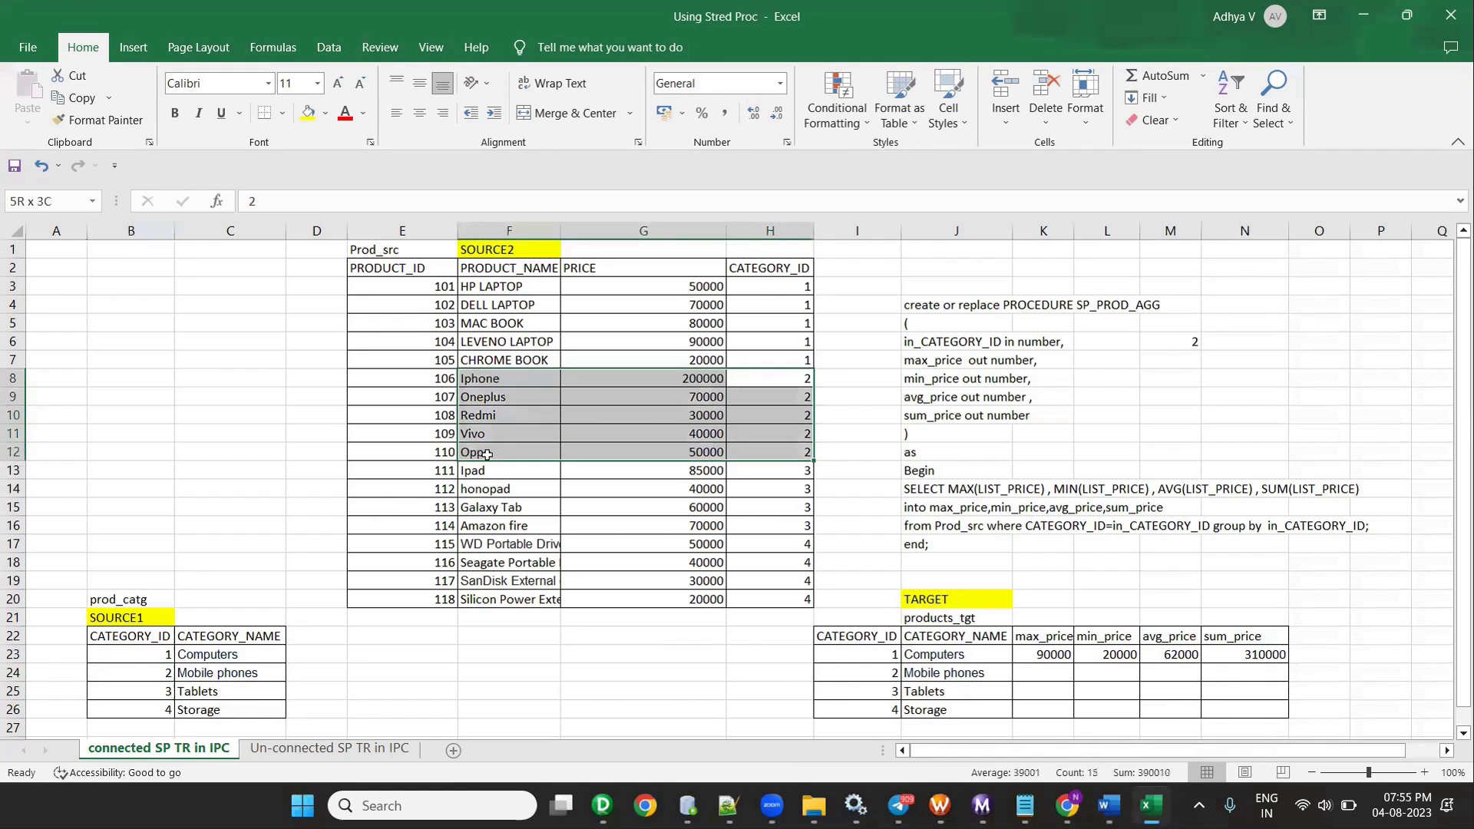
{"action": "left_click", "coordinate": [1040, 677]}
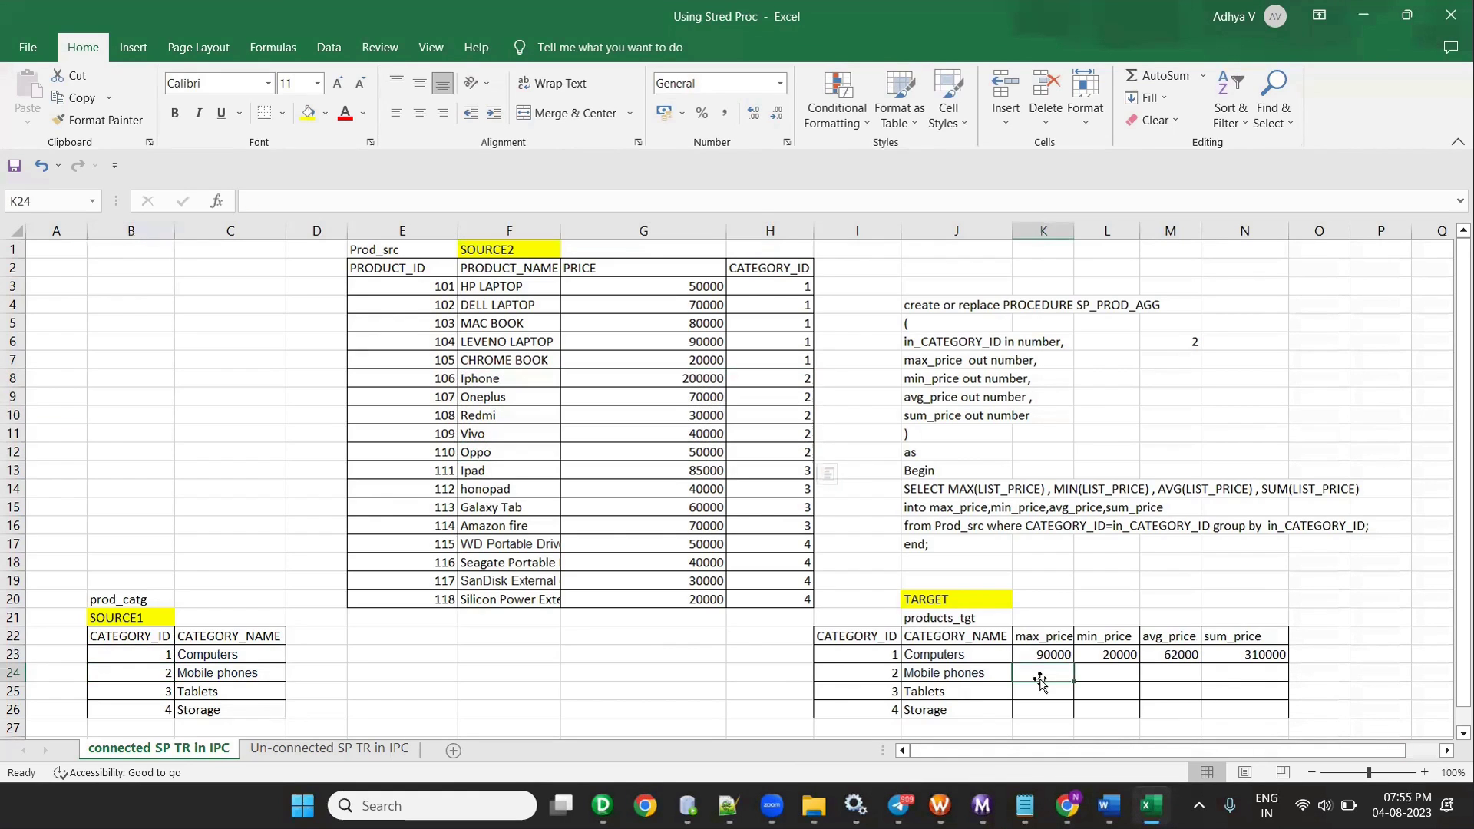
{"action": "type", "text": "20000"}
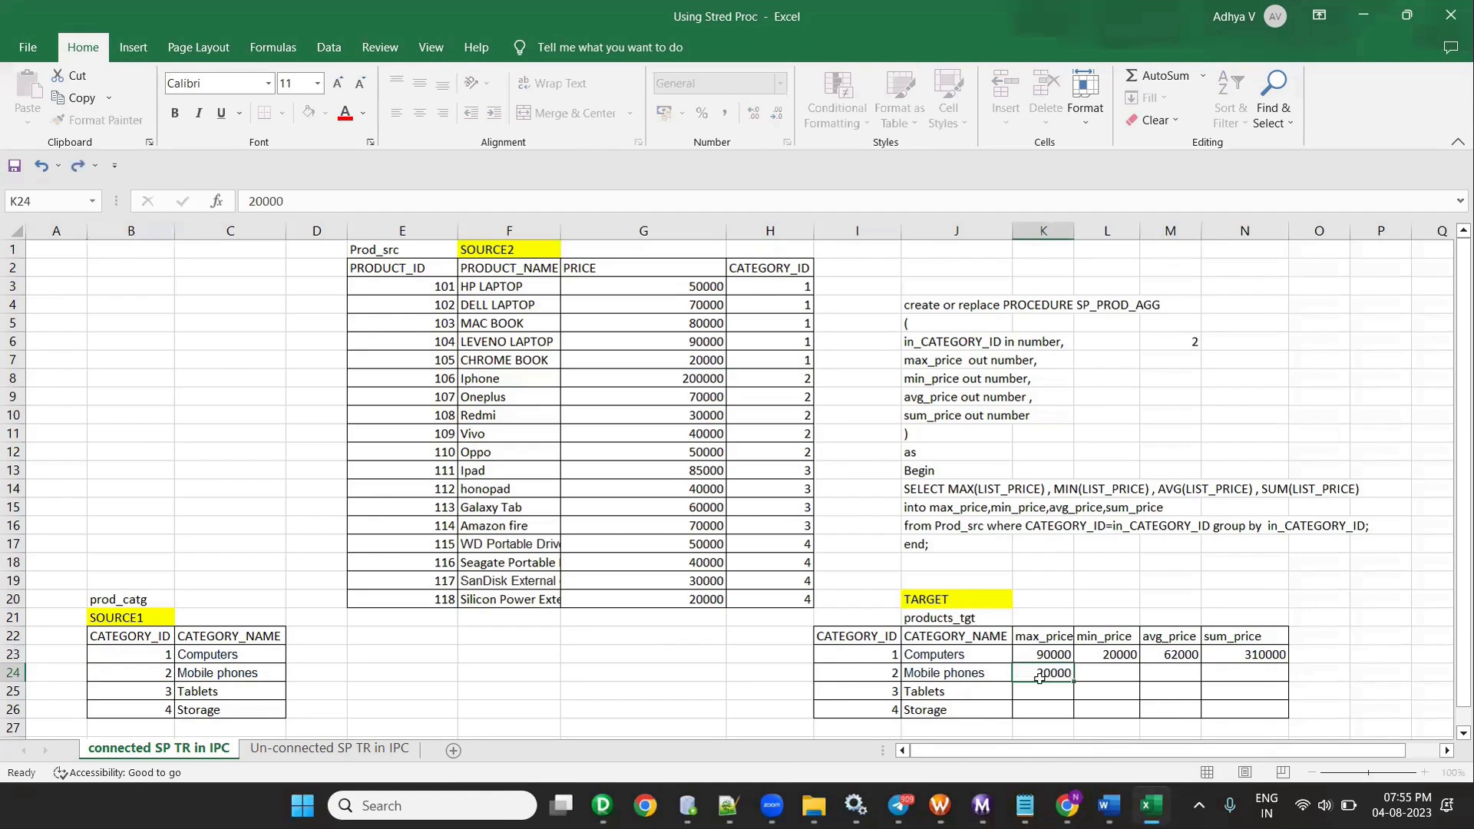
{"action": "left_click", "coordinate": [1059, 675]}
{"action": "double_click", "coordinate": [1064, 674]}
{"action": "type", "text": "0"}
{"action": "key", "text": "Return"}
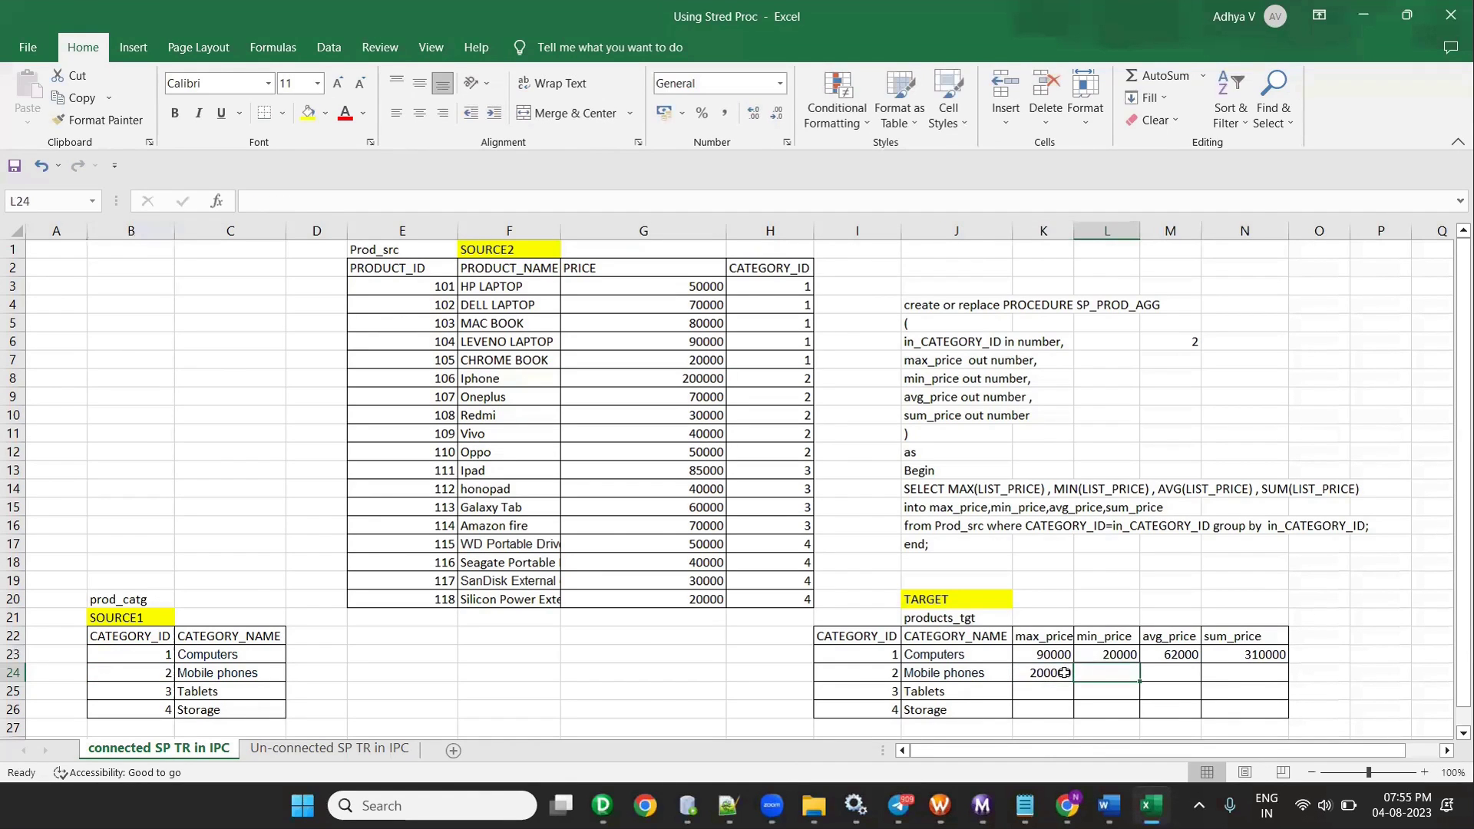
{"action": "left_click_drag", "start_coordinate": [714, 380], "coordinate": [703, 453]}
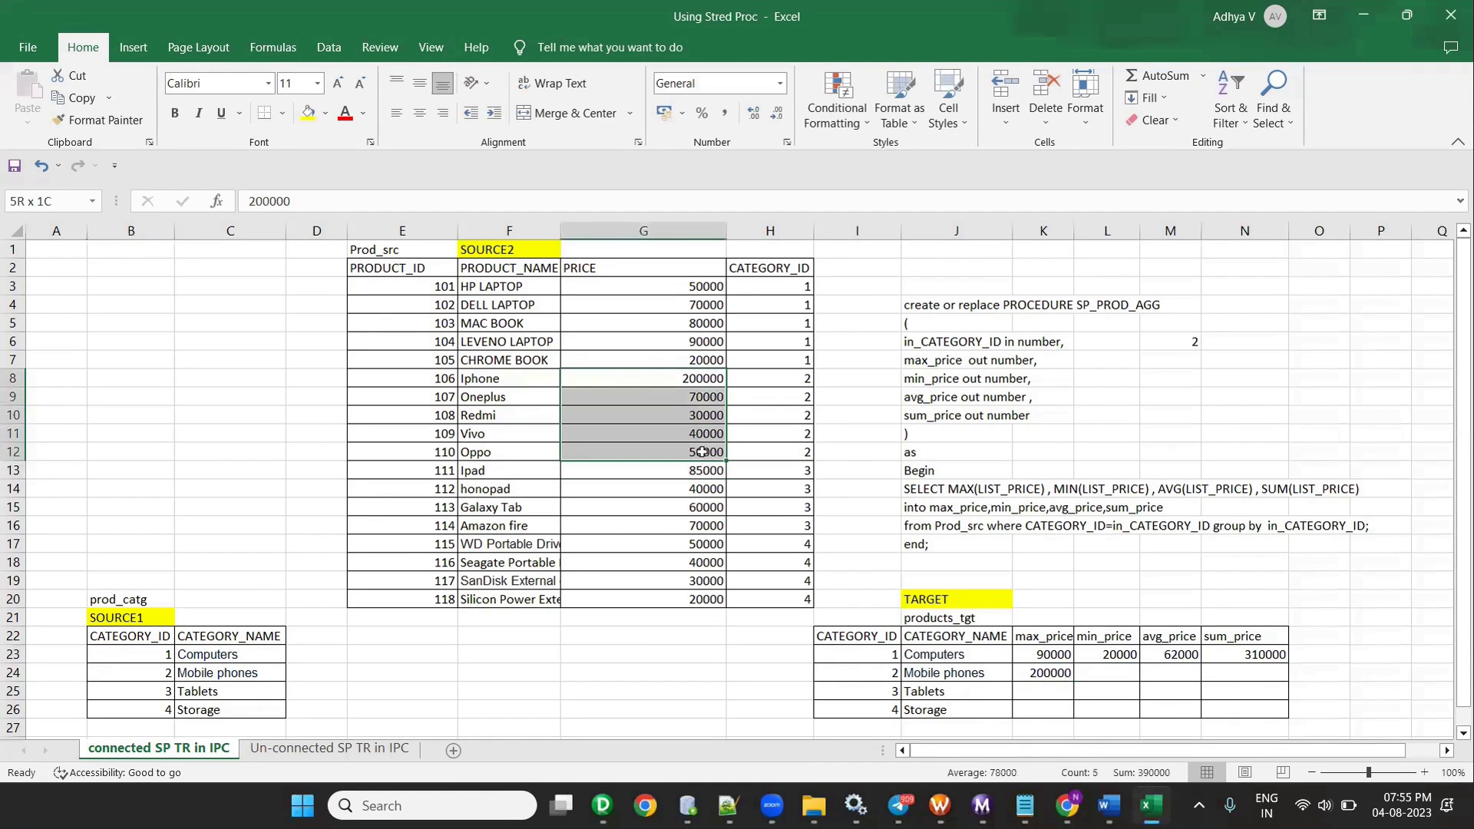
{"action": "left_click", "coordinate": [1109, 673]}
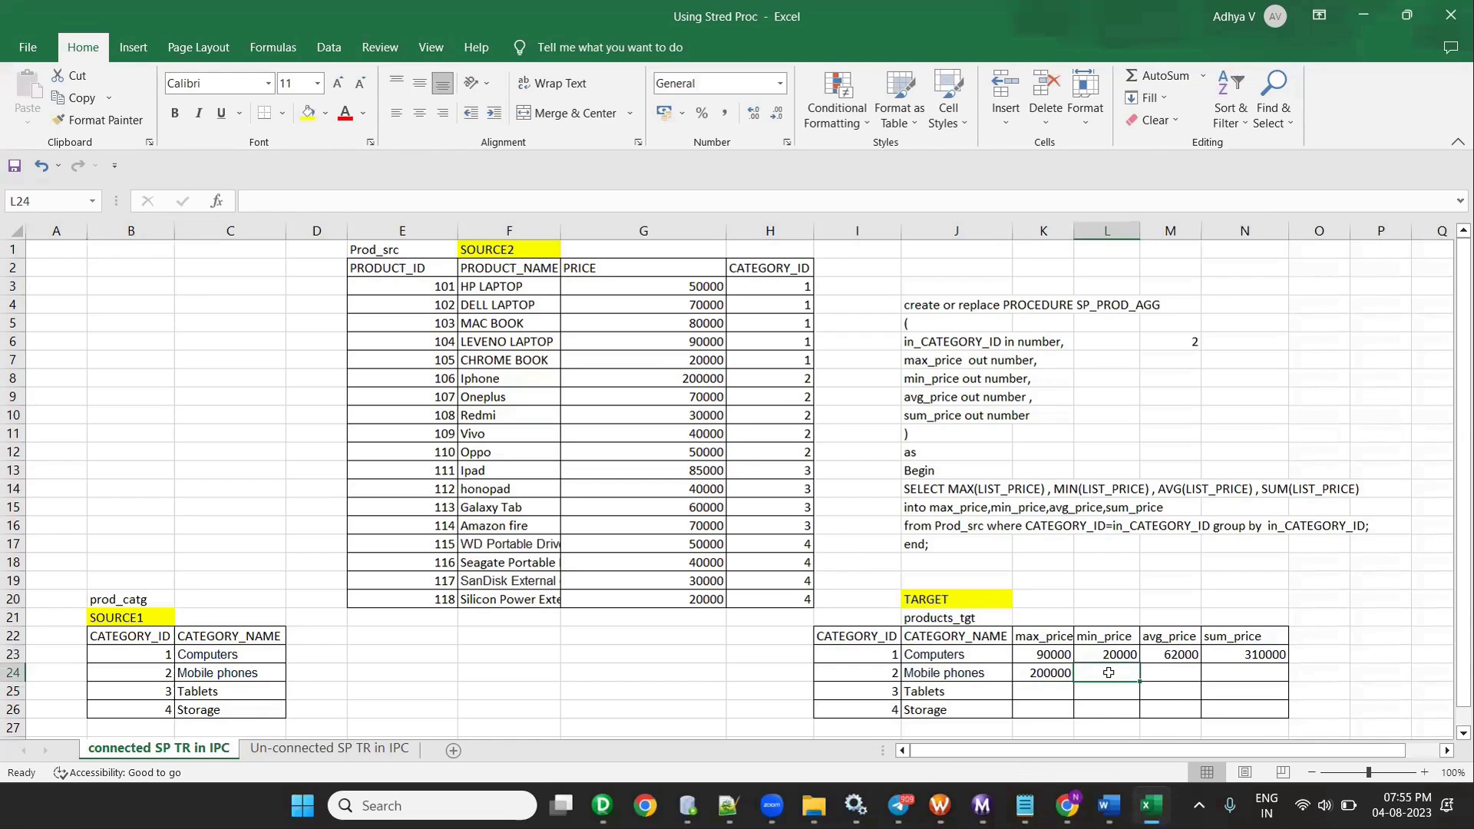
{"action": "type", "text": "30000"}
{"action": "key", "text": "Tab"}
- Enter Mobile phones avg_price 78000 and sum_price 390000
{"action": "left_click_drag", "start_coordinate": [681, 397], "coordinate": [680, 470]}
{"action": "left_click_drag", "start_coordinate": [687, 380], "coordinate": [688, 453]}
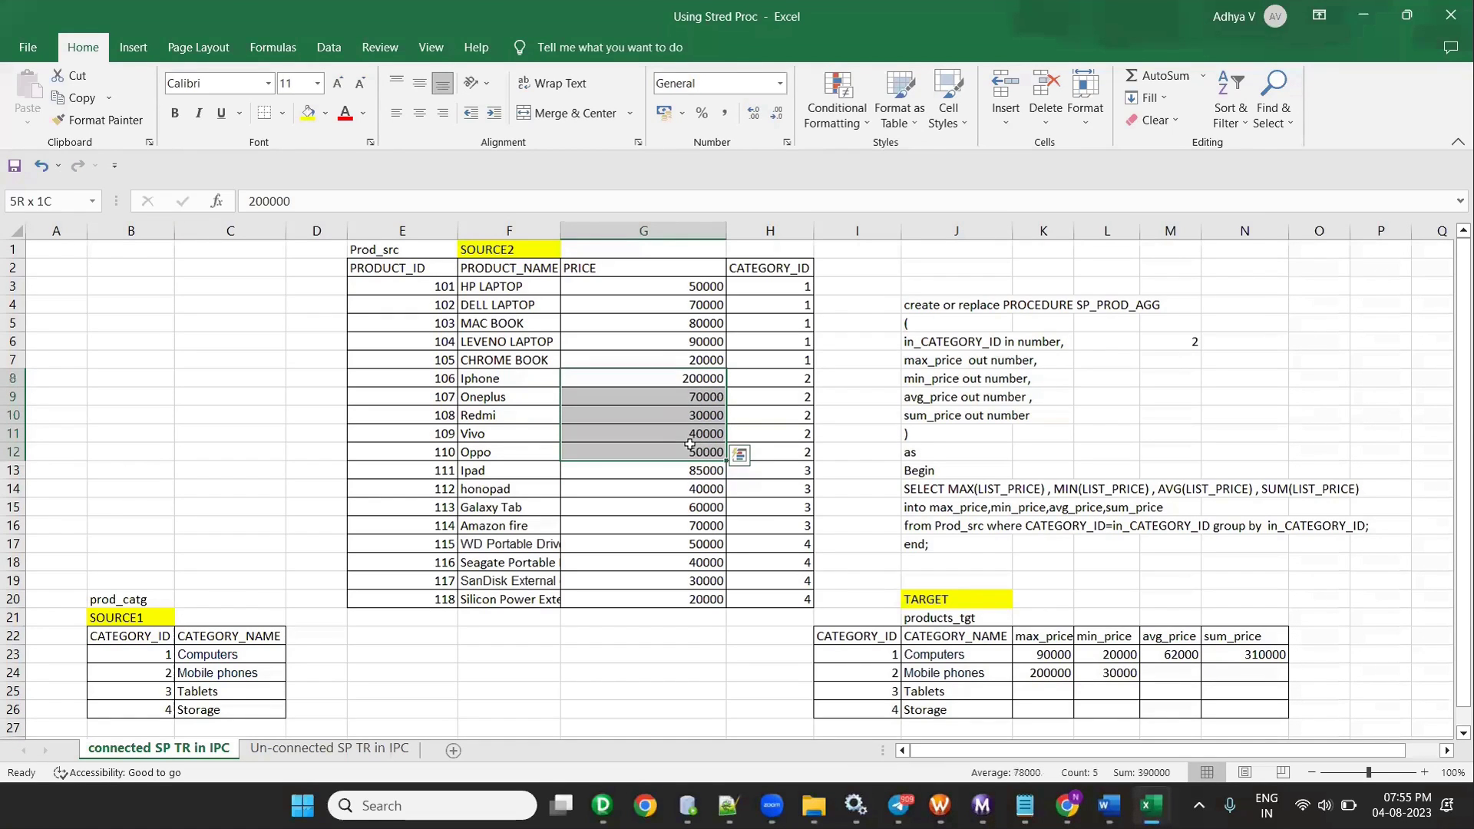
{"action": "left_click", "coordinate": [1170, 673]}
{"action": "type", "text": "78000"}
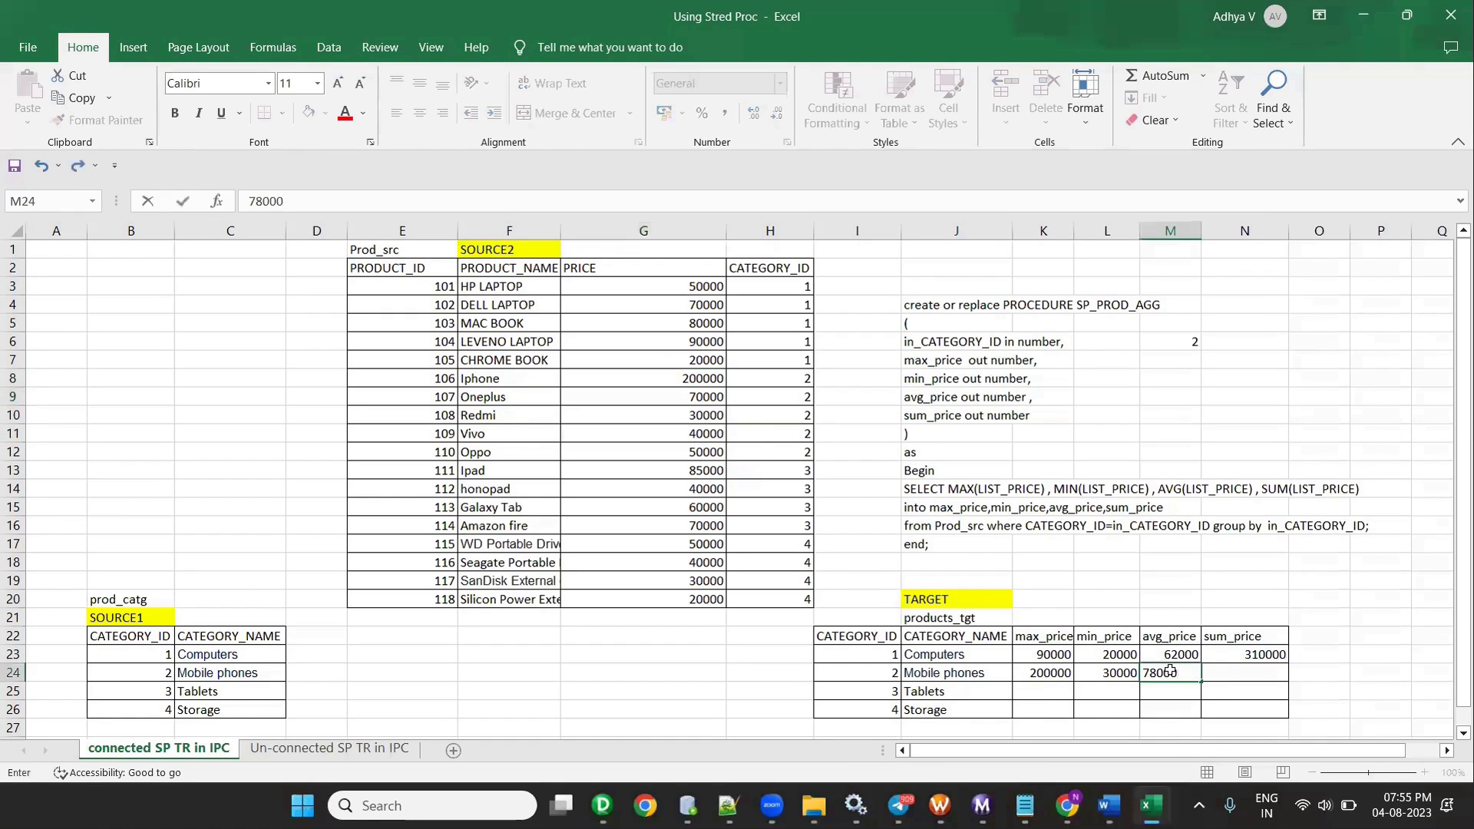
{"action": "left_click_drag", "start_coordinate": [695, 380], "coordinate": [705, 455]}
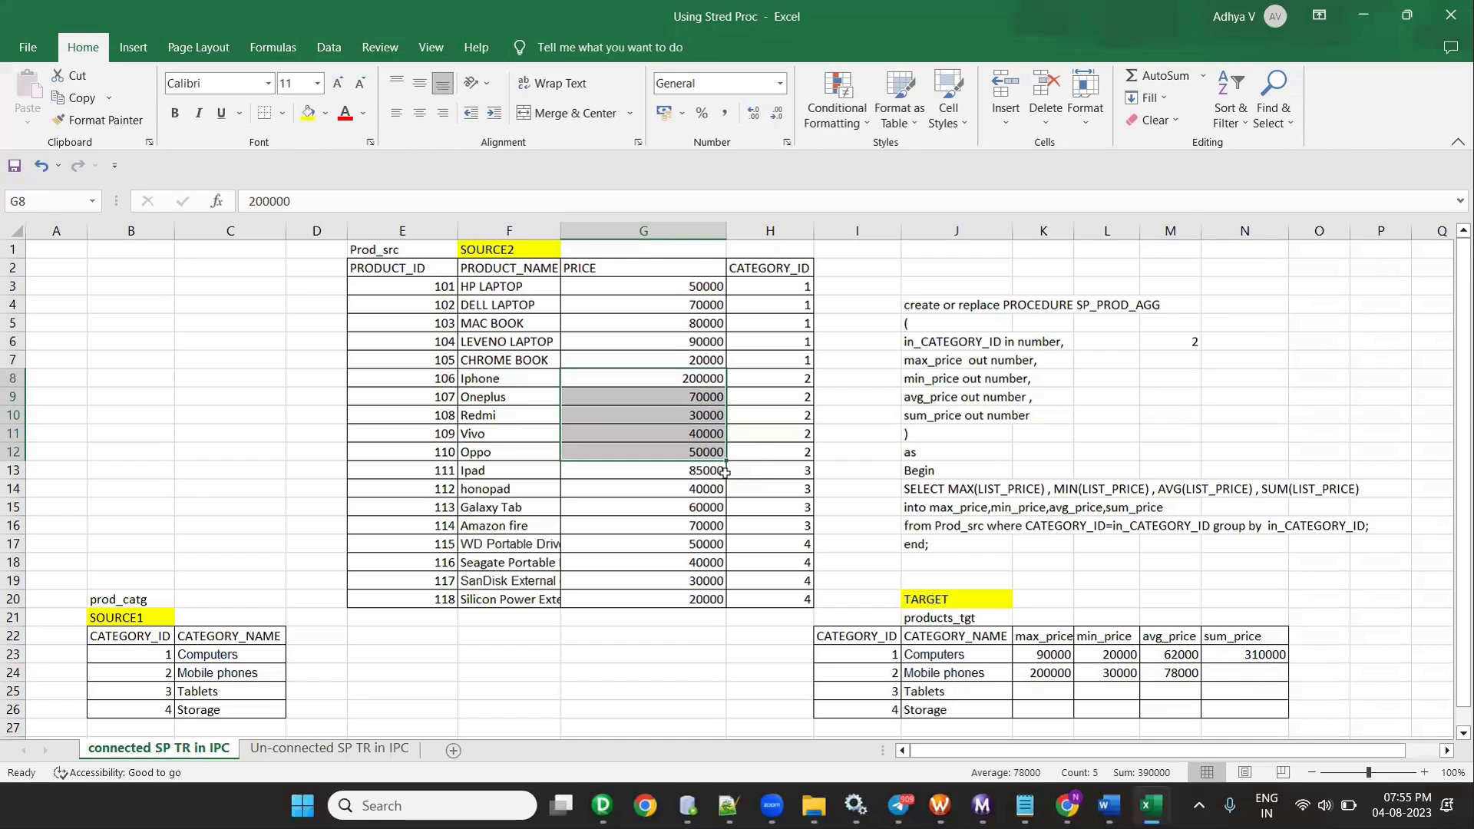
{"action": "left_click", "coordinate": [1224, 670]}
{"action": "type", "text": "390000"}
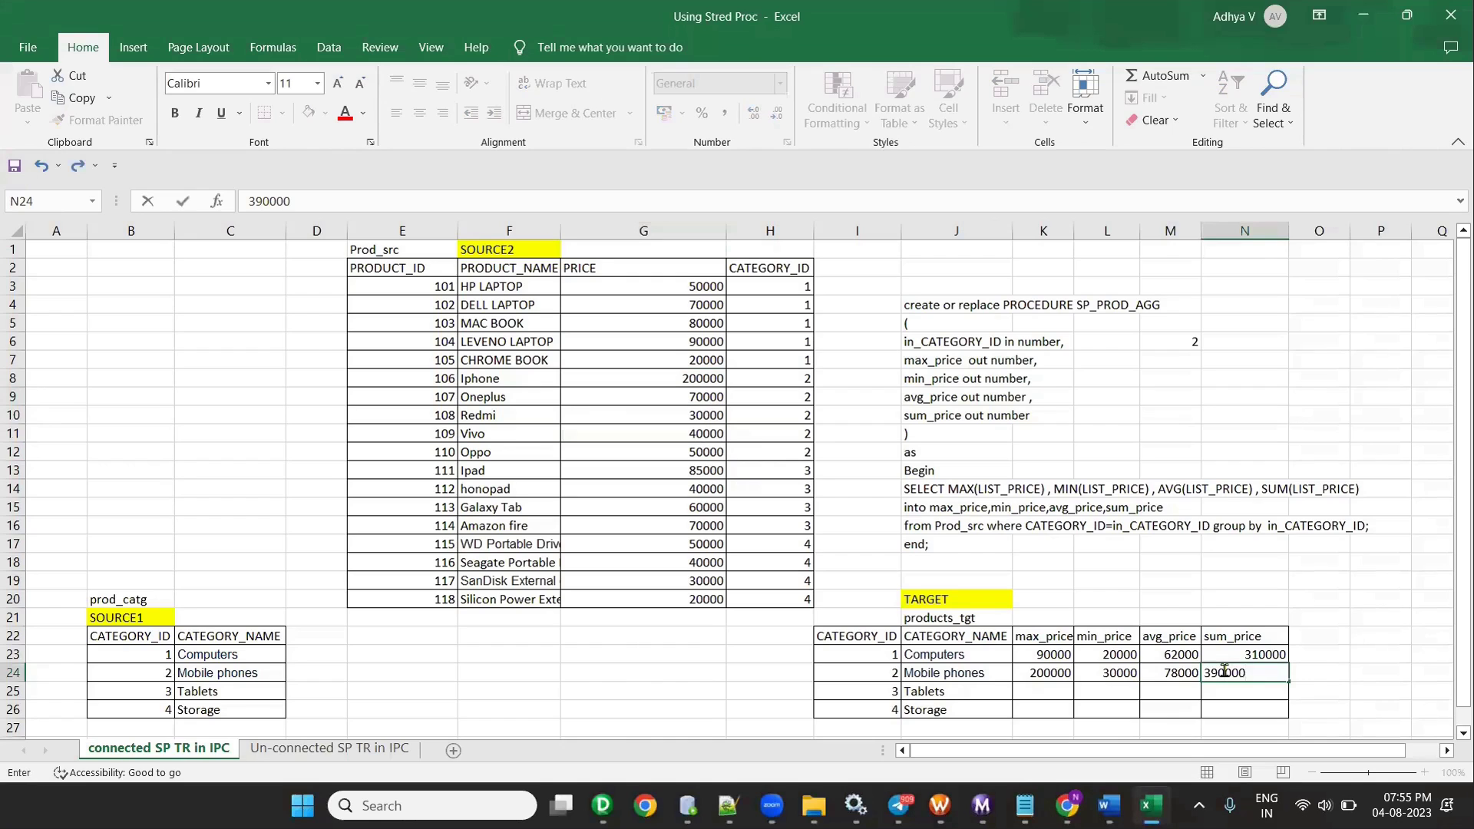
{"action": "key", "text": "Return"}
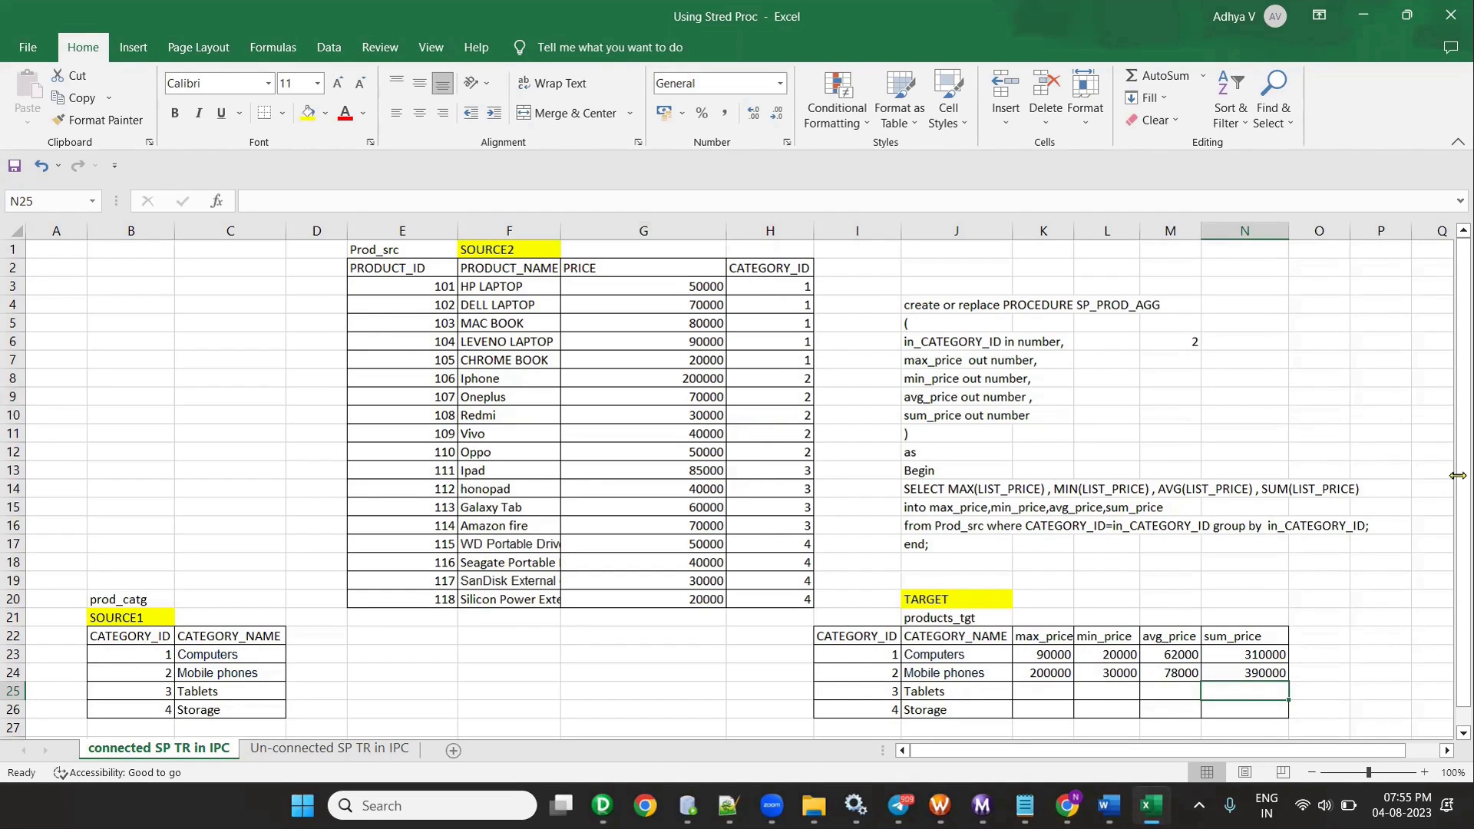
{"action": "left_click_drag", "start_coordinate": [768, 286], "coordinate": [791, 359]}
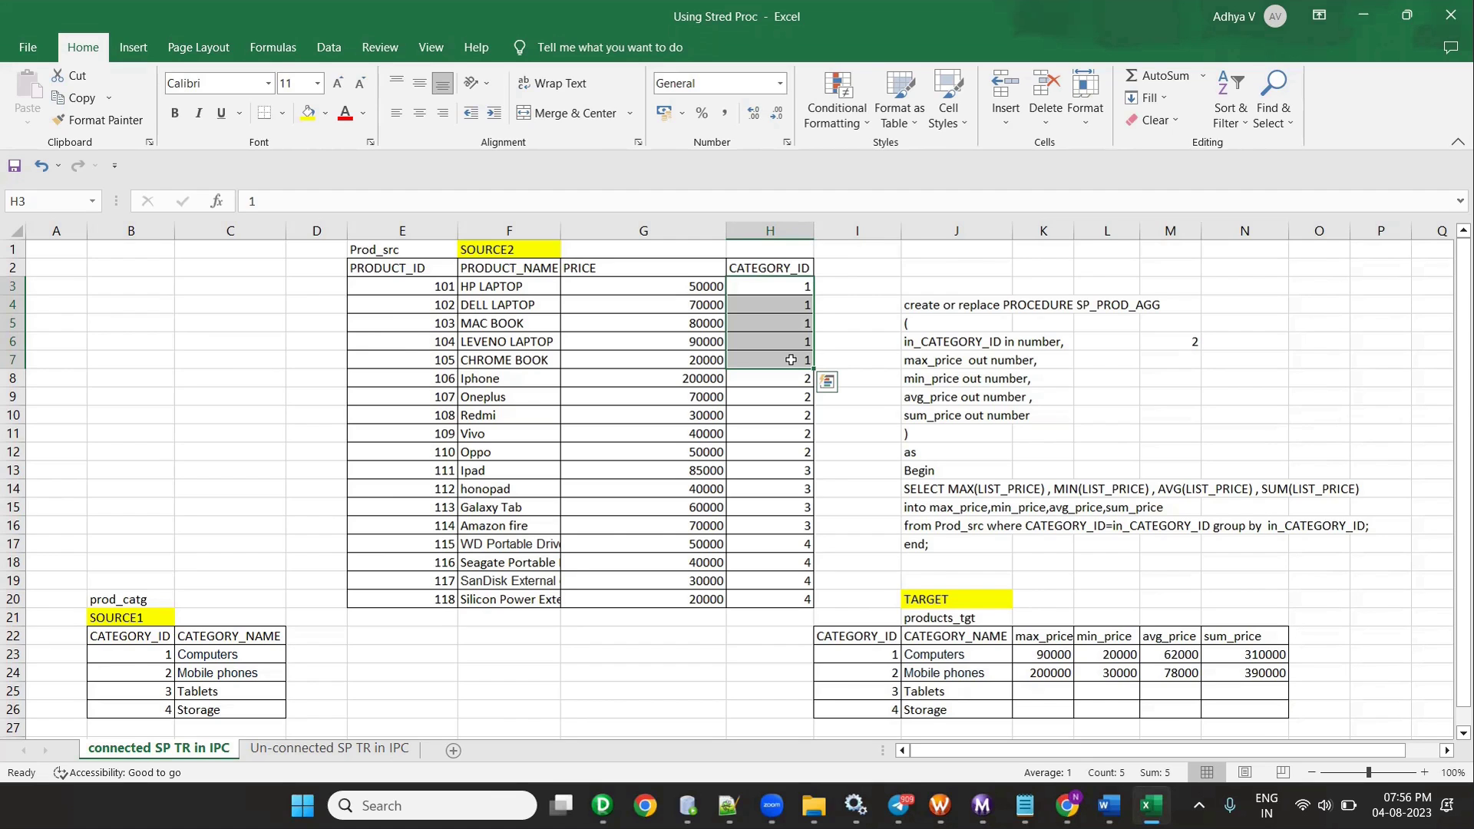
{"action": "left_click", "coordinate": [534, 415]}
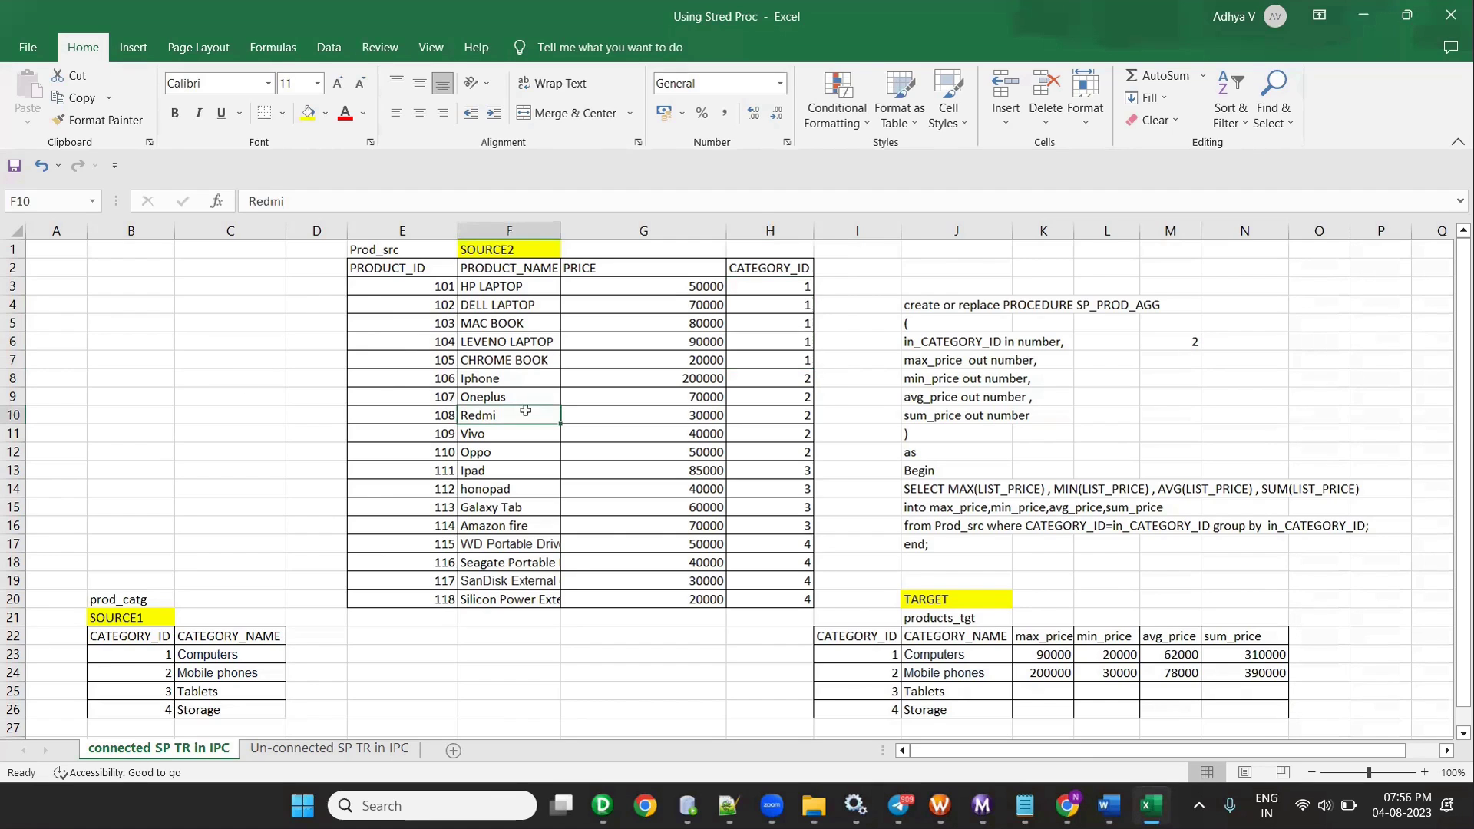
{"action": "left_click", "coordinate": [542, 378]}
{"action": "left_click", "coordinate": [115, 635]}
{"action": "left_click_drag", "start_coordinate": [192, 690], "coordinate": [207, 709]}
{"action": "scroll", "coordinate": [460, 538], "scroll_direction": "down", "scroll_amount": 1}
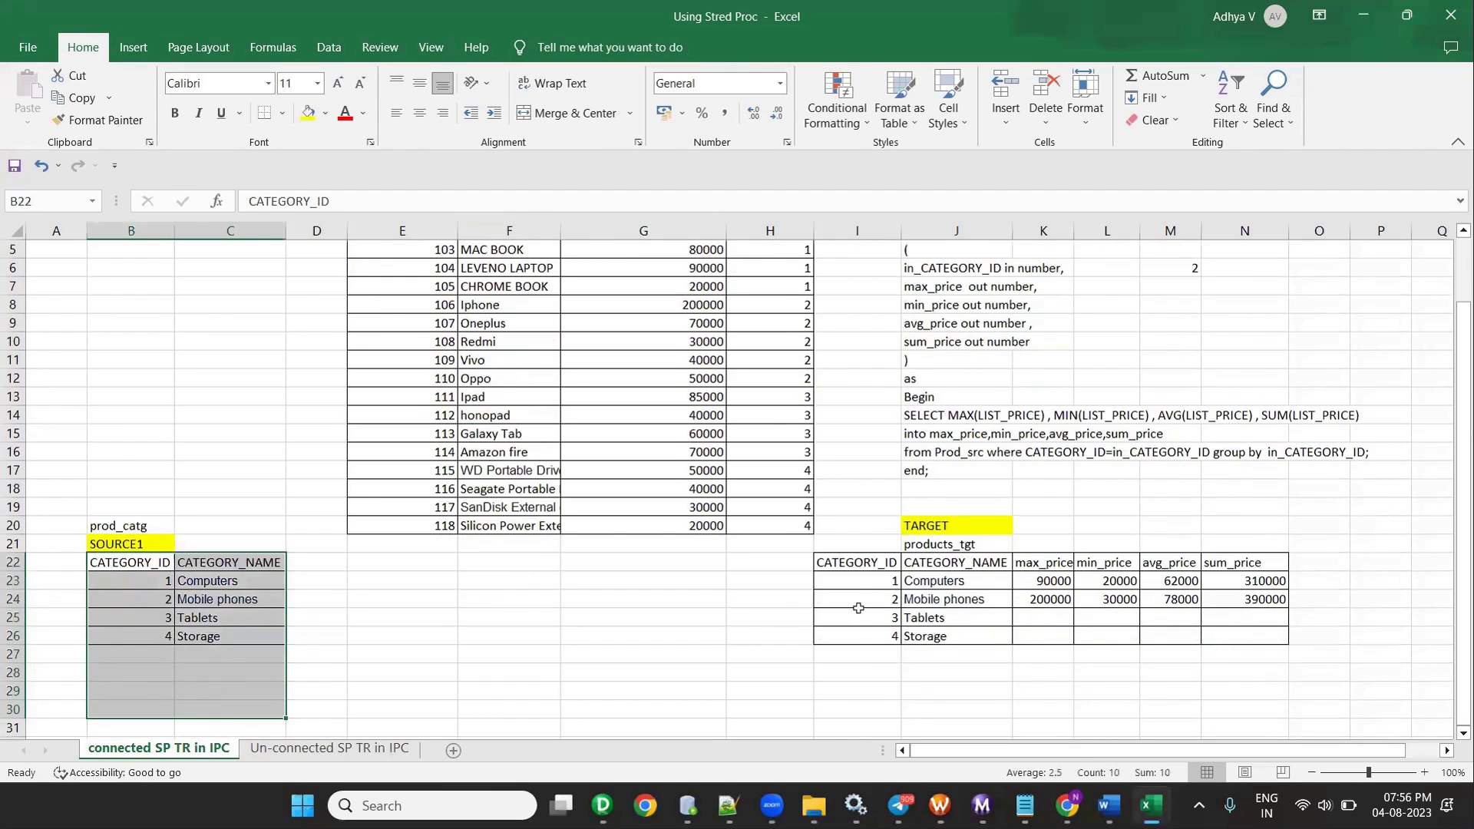
{"action": "left_click_drag", "start_coordinate": [856, 562], "coordinate": [1259, 654]}
{"action": "scroll", "coordinate": [660, 662], "scroll_direction": "up", "scroll_amount": 2}
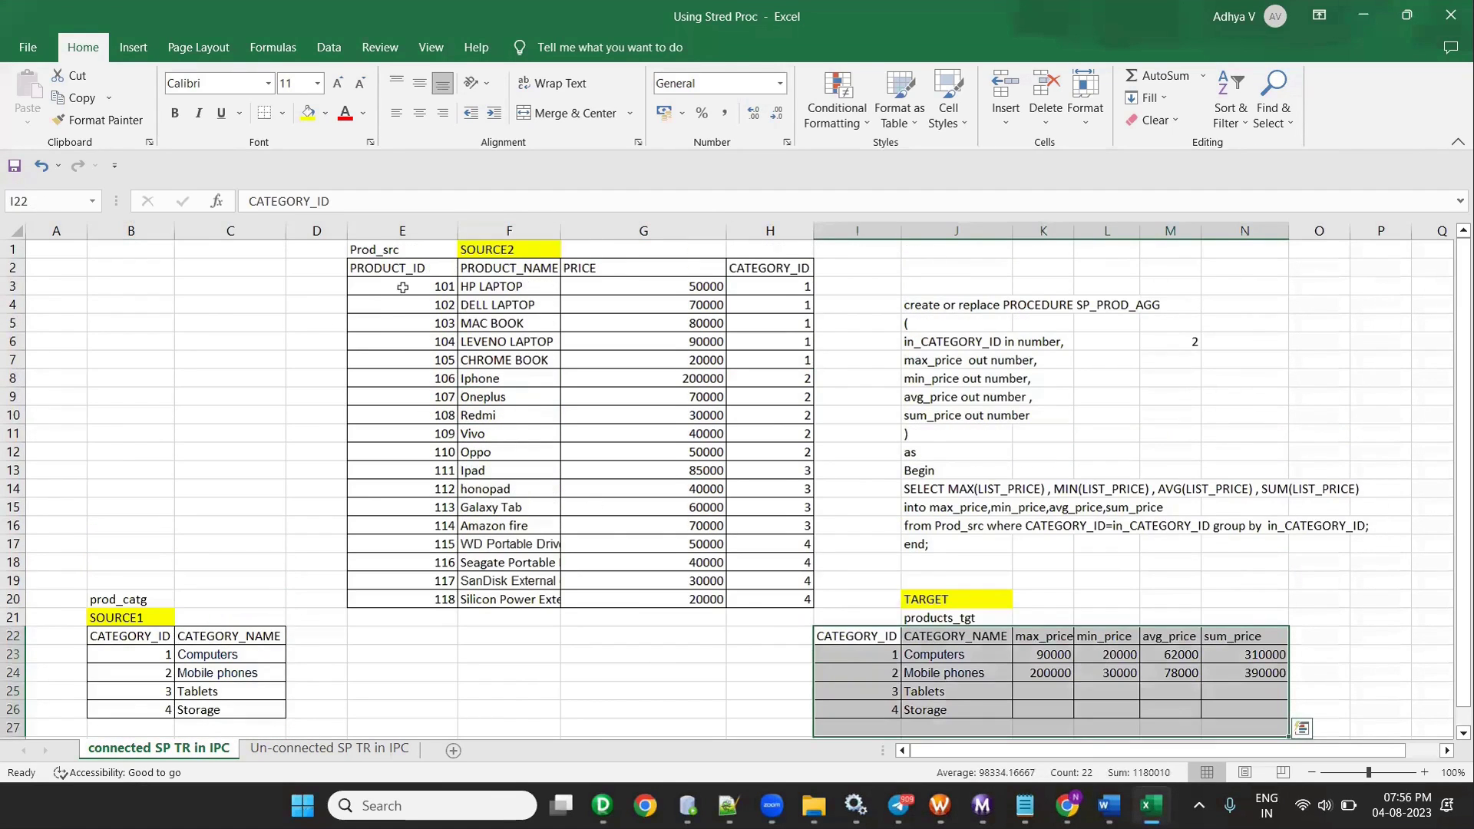
{"action": "left_click_drag", "start_coordinate": [401, 286], "coordinate": [588, 411]}
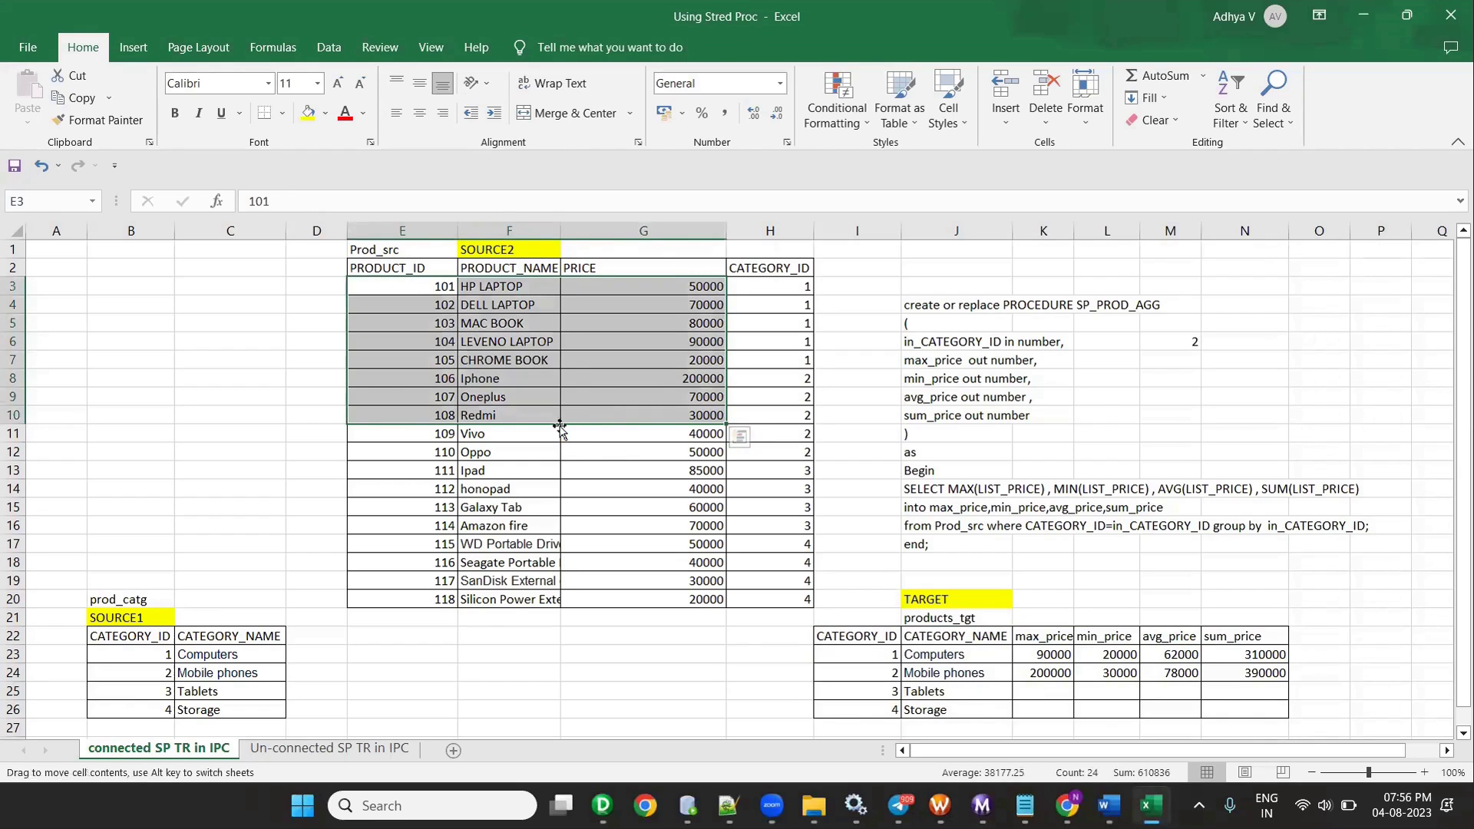
{"action": "left_click", "coordinate": [566, 453]}
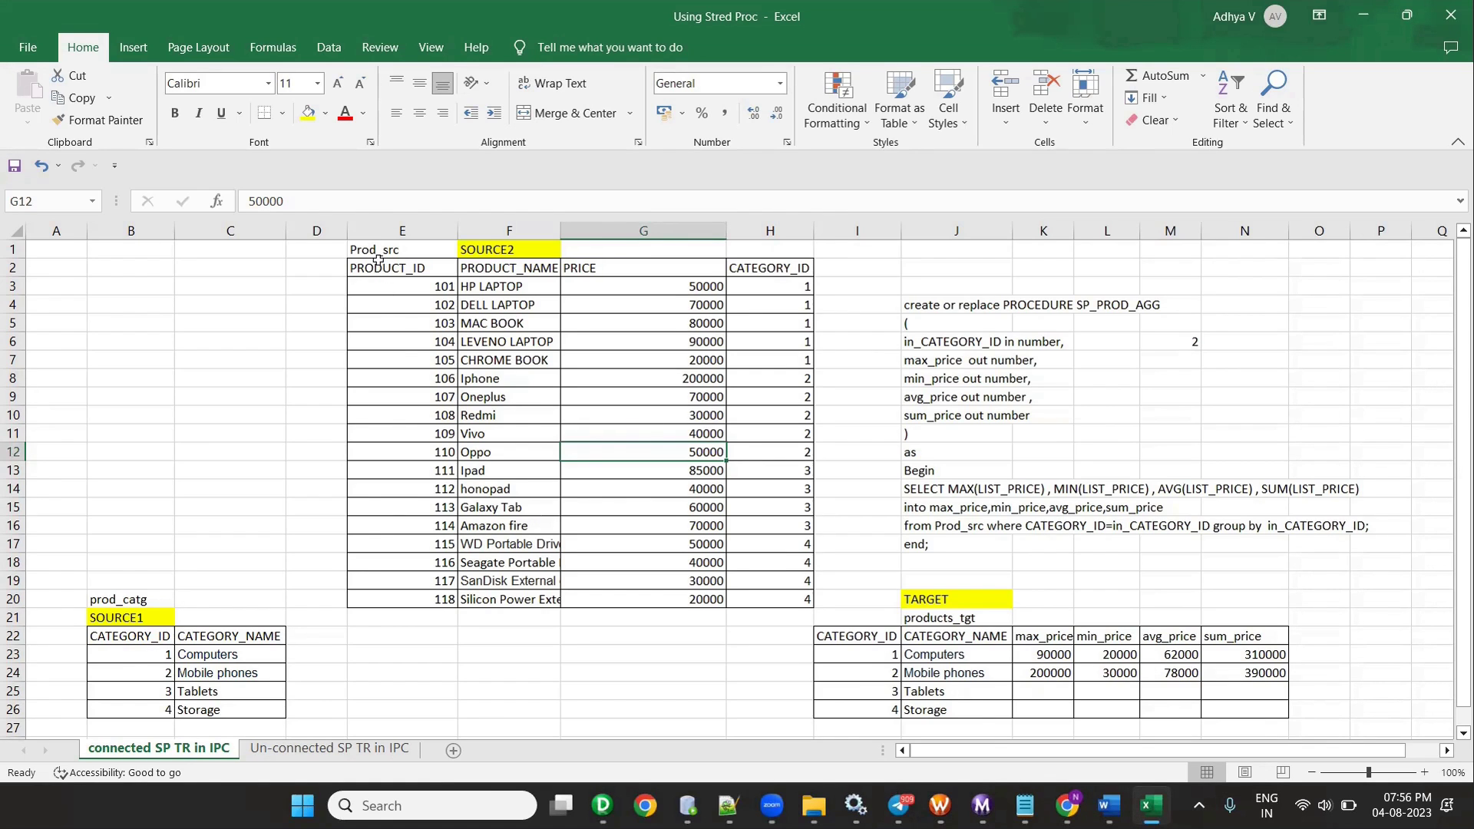
{"action": "mouse_move", "coordinate": [1063, 806]}
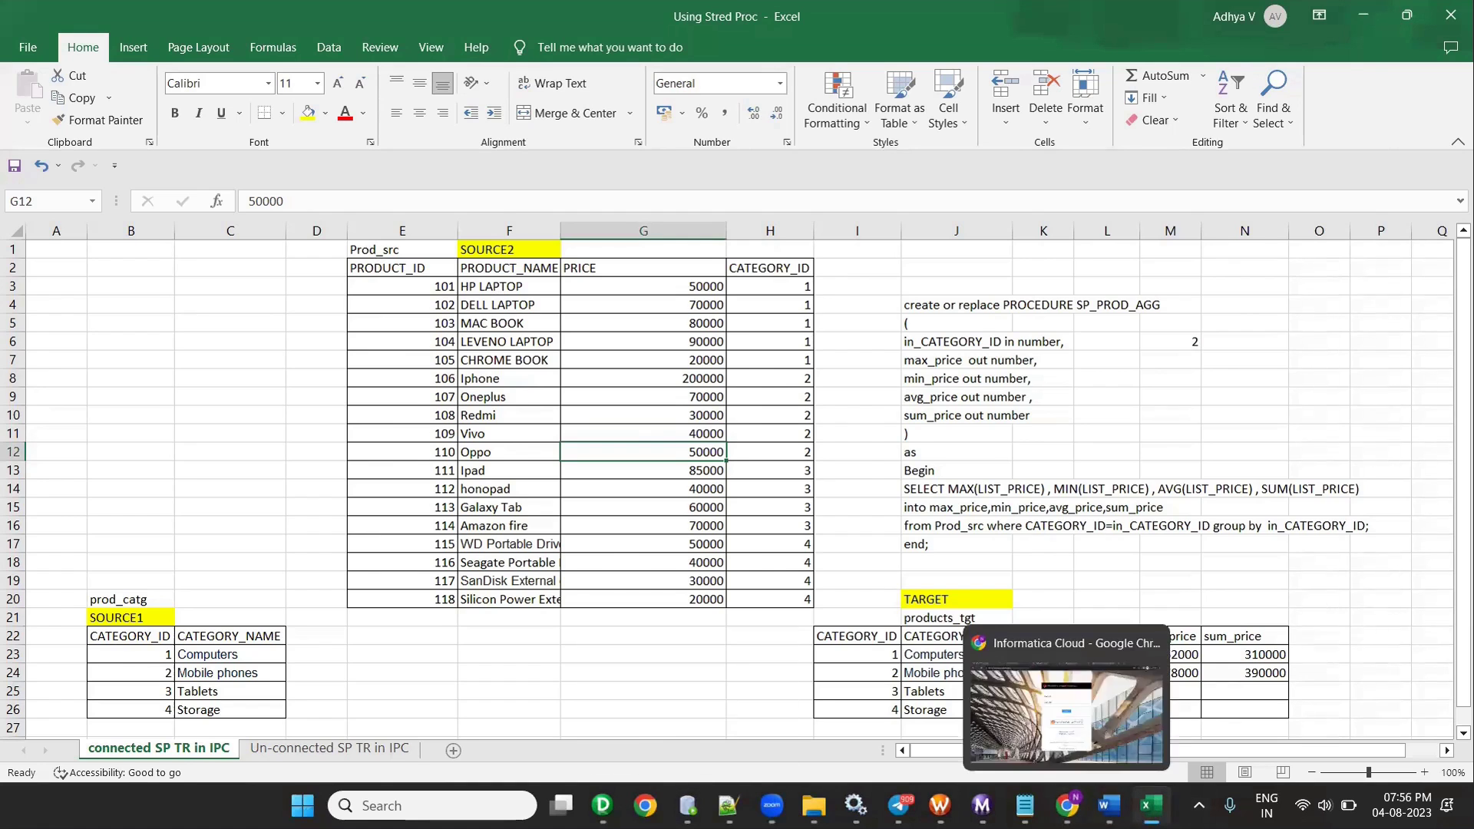
{"action": "left_click", "coordinate": [1109, 806]}
- Highlight the CREATE PROCEDURE parameter list, IS declarations and BEGIN–END parts of the syntax
{"action": "scroll", "coordinate": [947, 625], "scroll_direction": "down", "scroll_amount": 3}
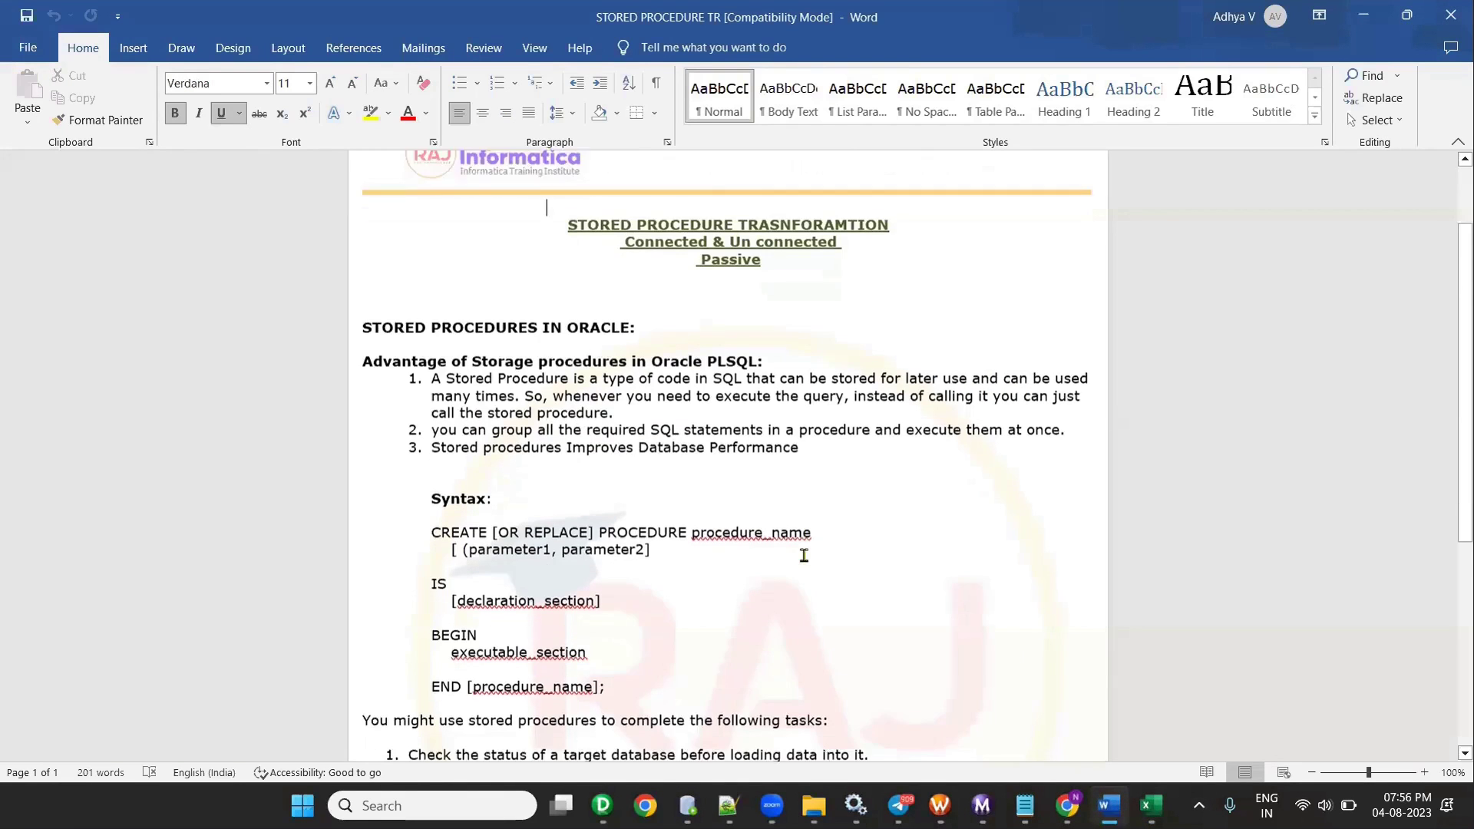
{"action": "left_click_drag", "start_coordinate": [430, 382], "coordinate": [628, 600]}
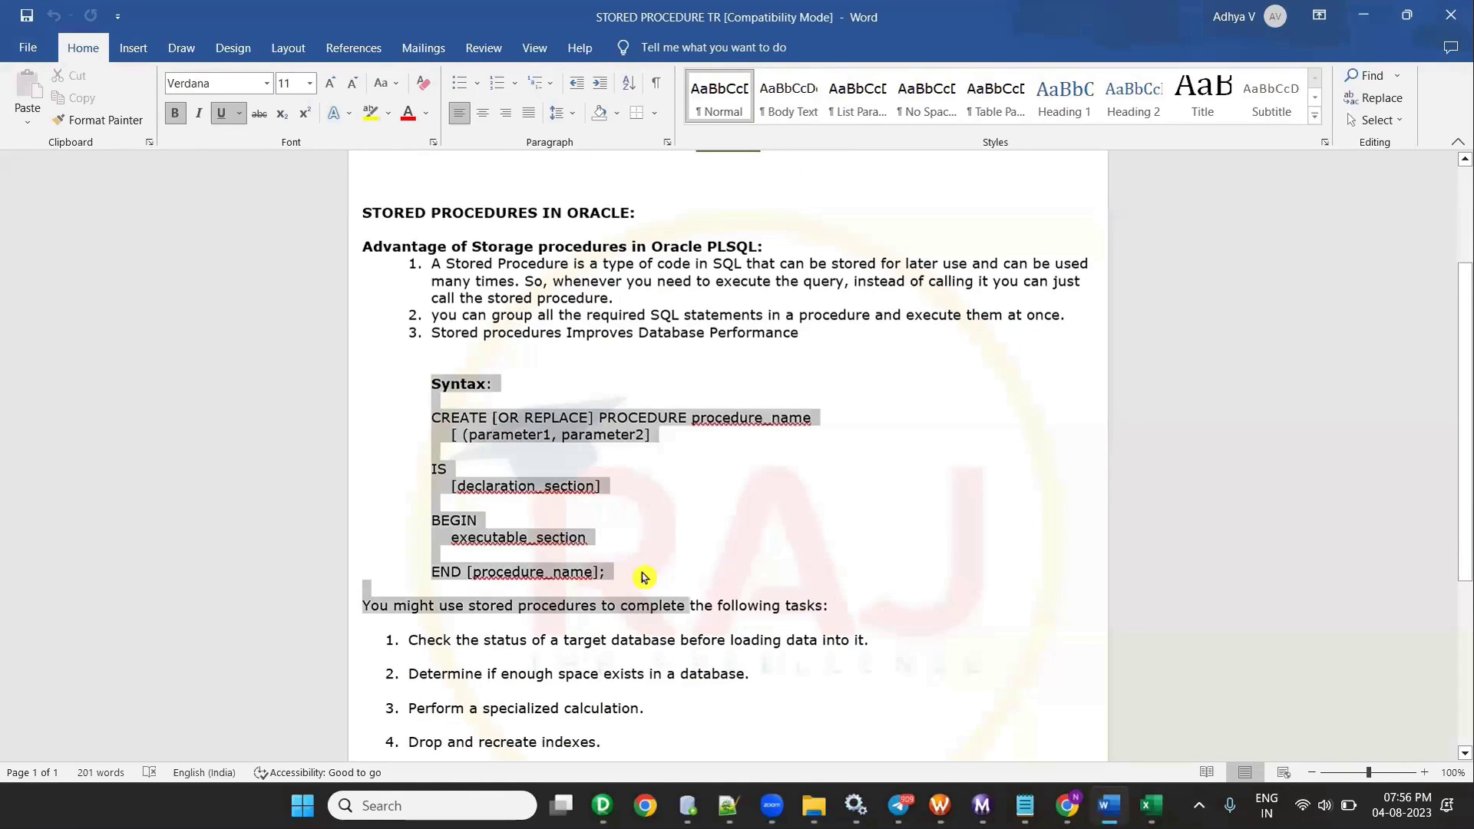
{"action": "left_click", "coordinate": [665, 477]}
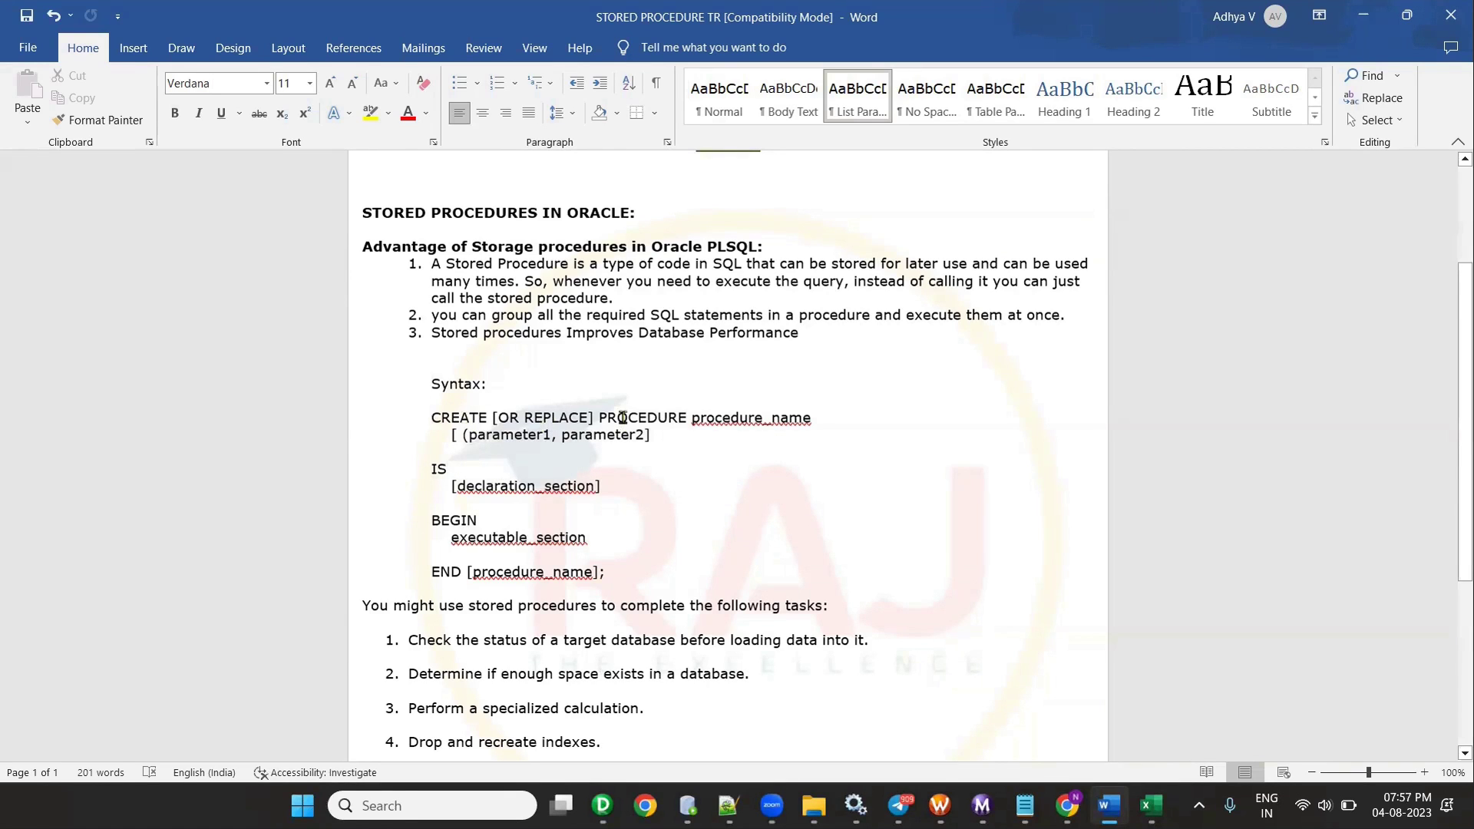
{"action": "left_click", "coordinate": [749, 421]}
{"action": "left_click_drag", "start_coordinate": [465, 436], "coordinate": [645, 458]}
{"action": "left_click_drag", "start_coordinate": [456, 469], "coordinate": [559, 534]}
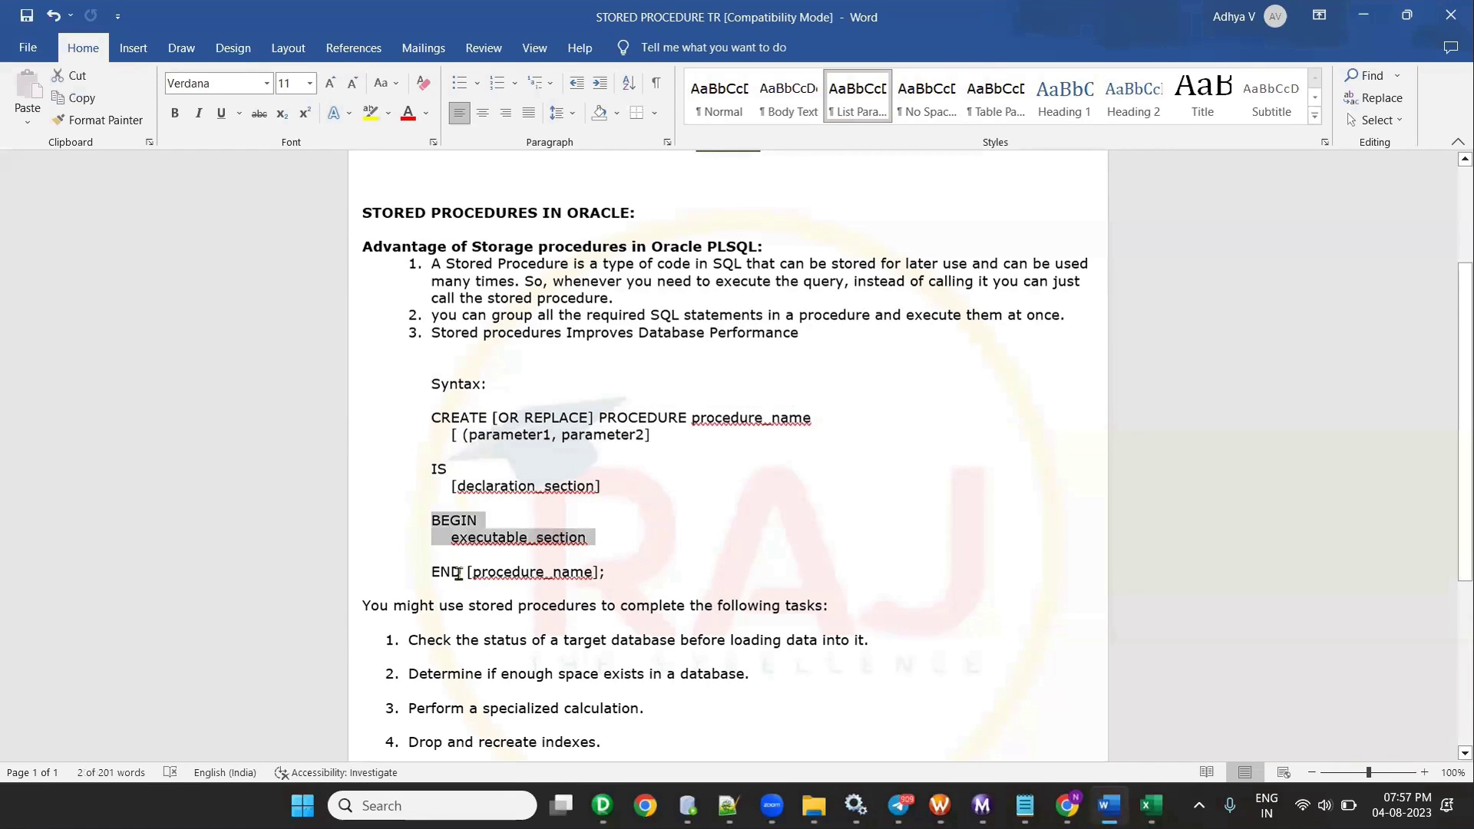
{"action": "left_click_drag", "start_coordinate": [459, 574], "coordinate": [596, 595]}
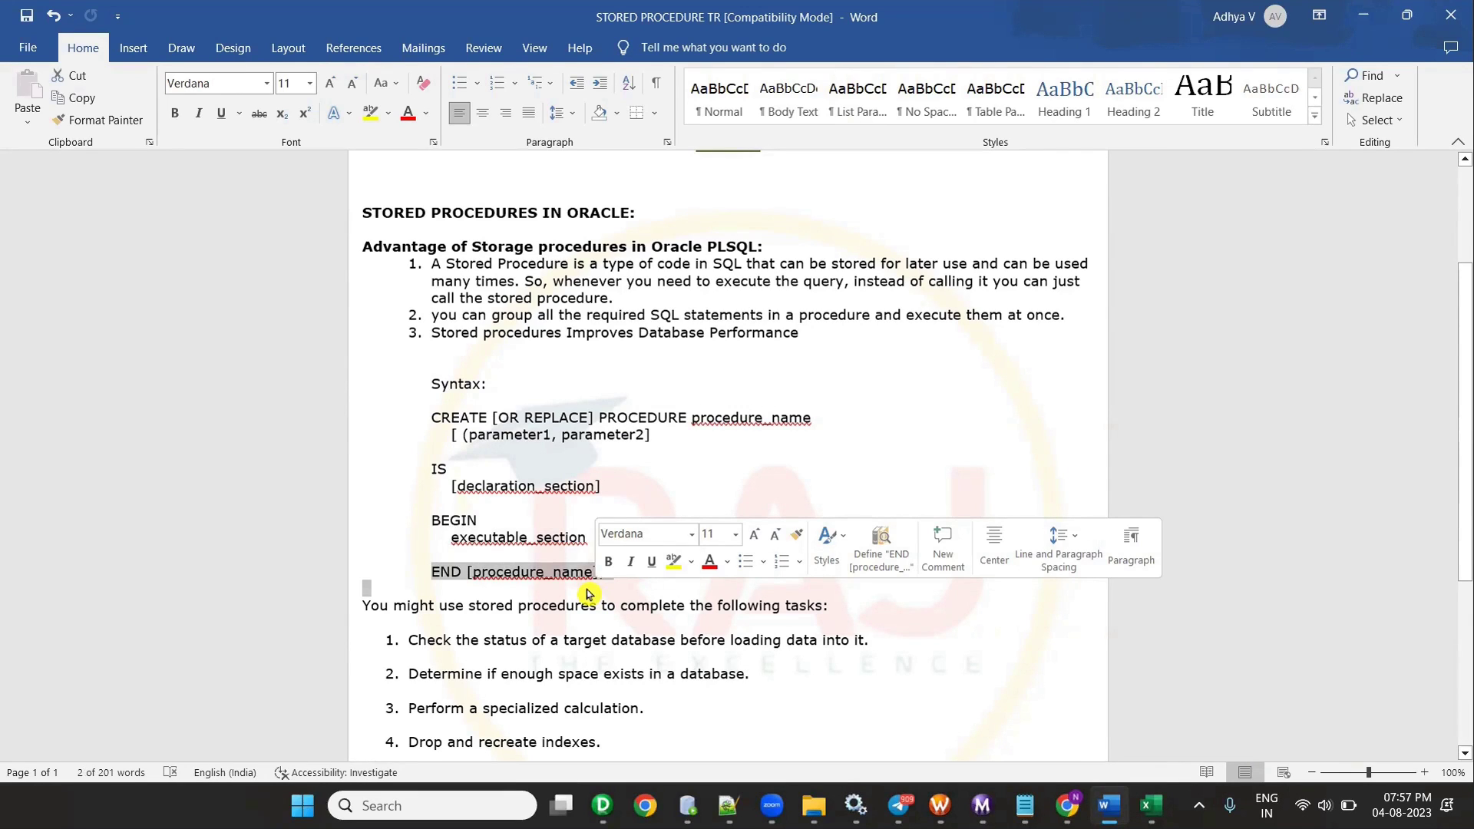
- Back in Excel, select the SOURCE1 category, Prod_src and products_tgt tables in turn
{"action": "key", "text": "alt+Tab"}
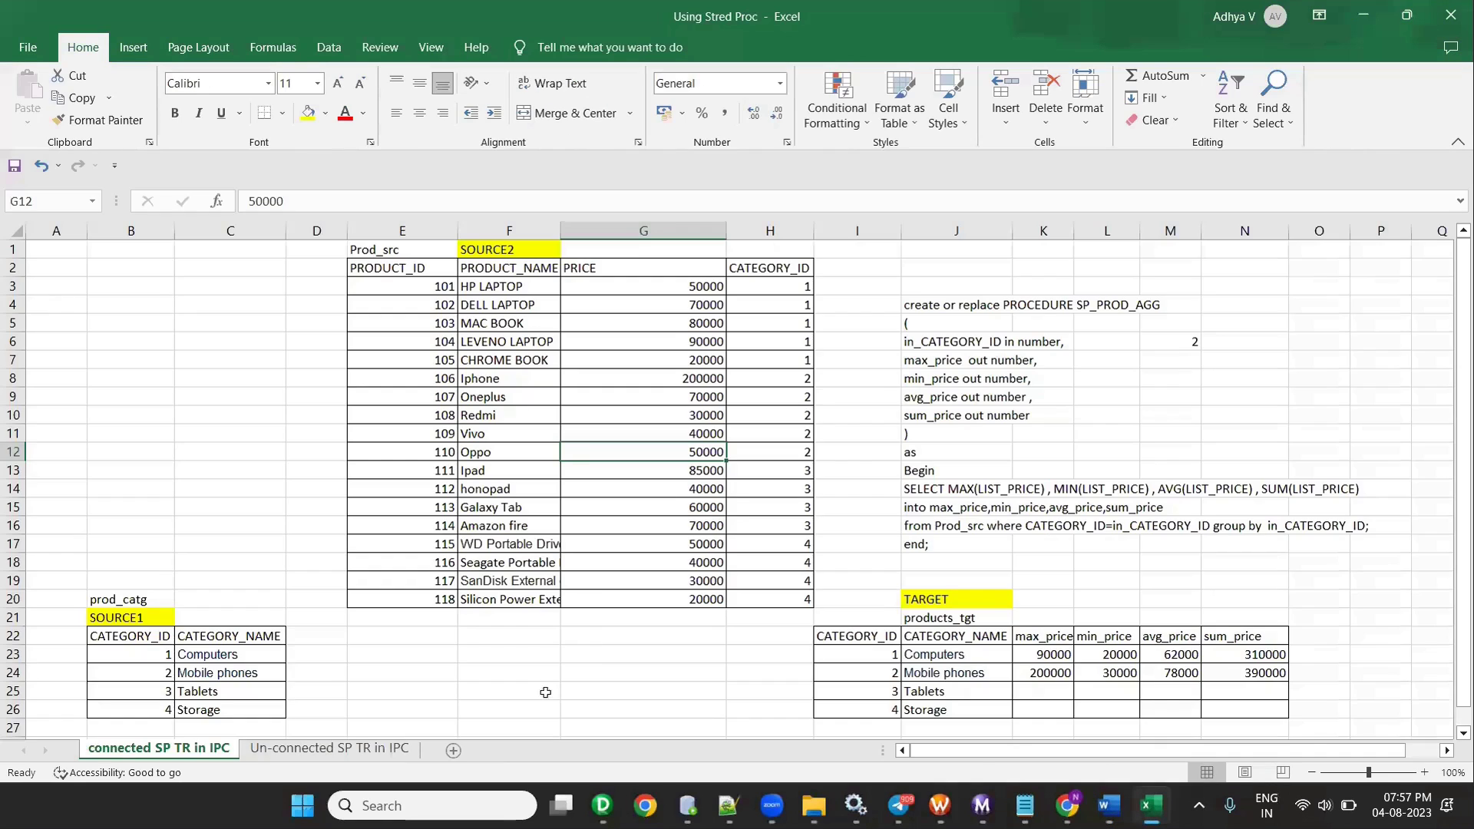
{"action": "left_click_drag", "start_coordinate": [119, 636], "coordinate": [273, 706]}
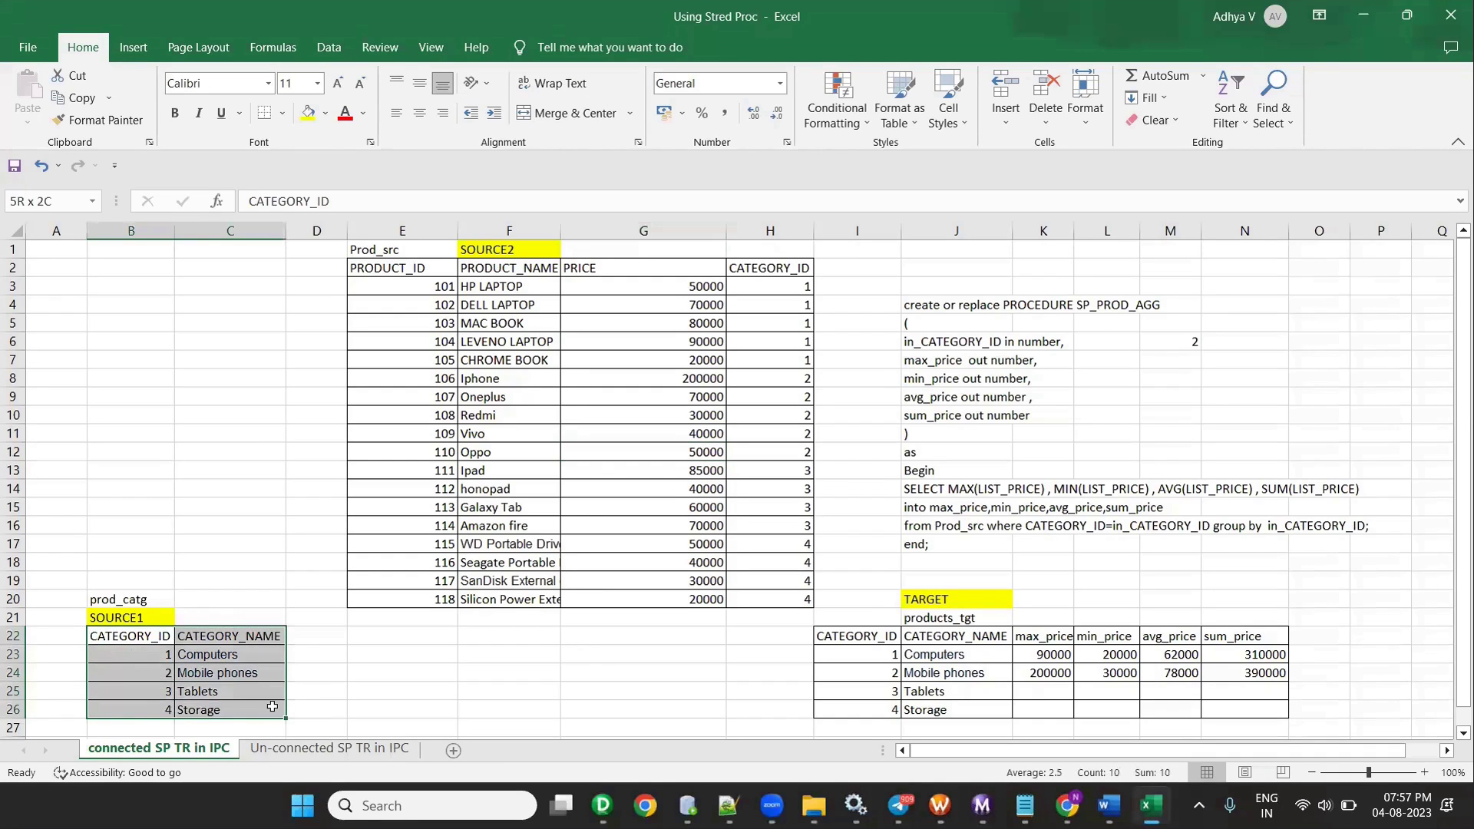
{"action": "left_click_drag", "start_coordinate": [378, 261], "coordinate": [741, 586]}
{"action": "left_click_drag", "start_coordinate": [890, 644], "coordinate": [1216, 708]}
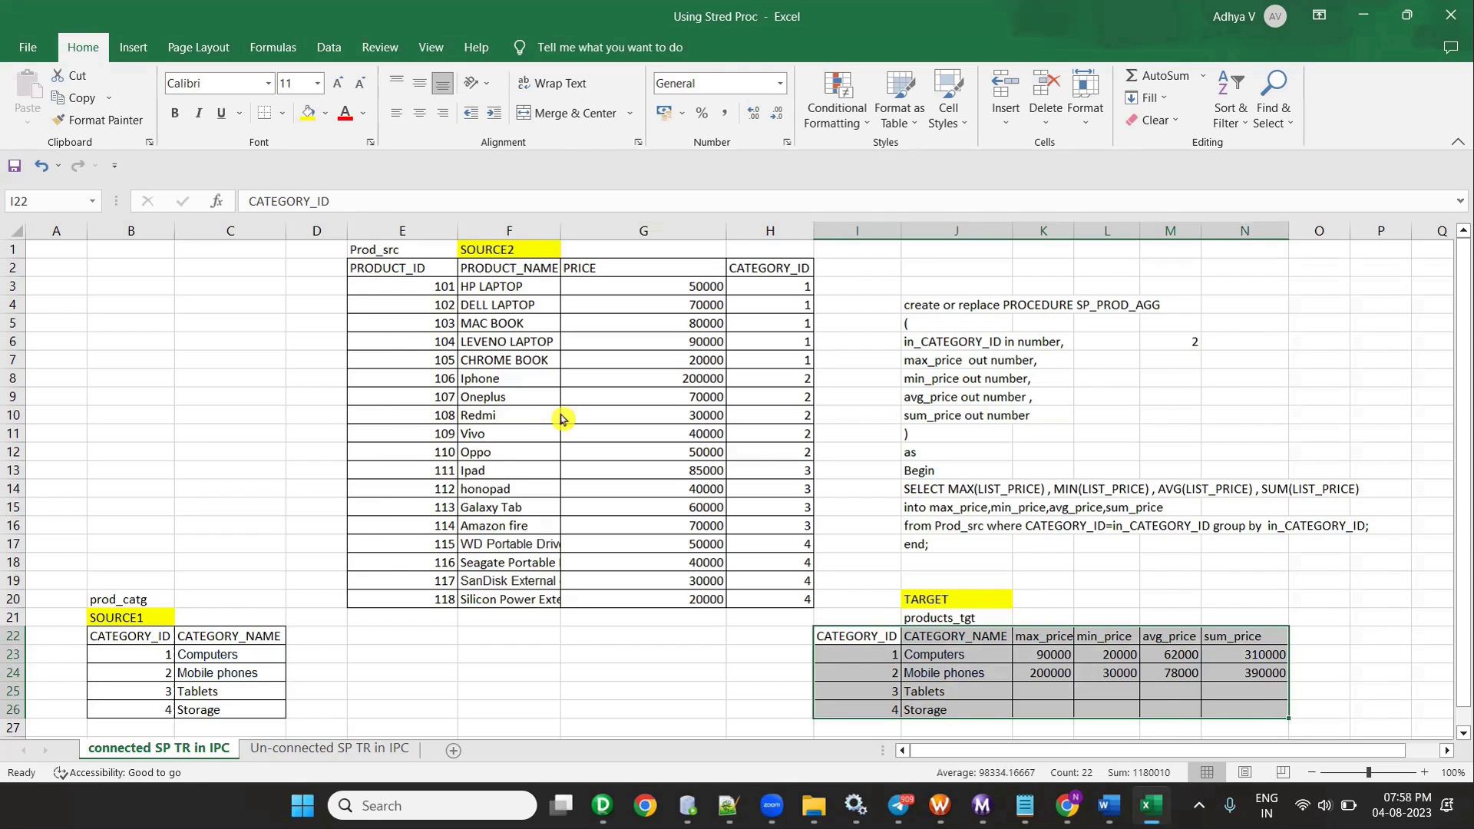
- Review the SP_PROD_AGG code in column J, then go to the Using Stored Proc folder
{"action": "left_click_drag", "start_coordinate": [913, 311], "coordinate": [1316, 571]}
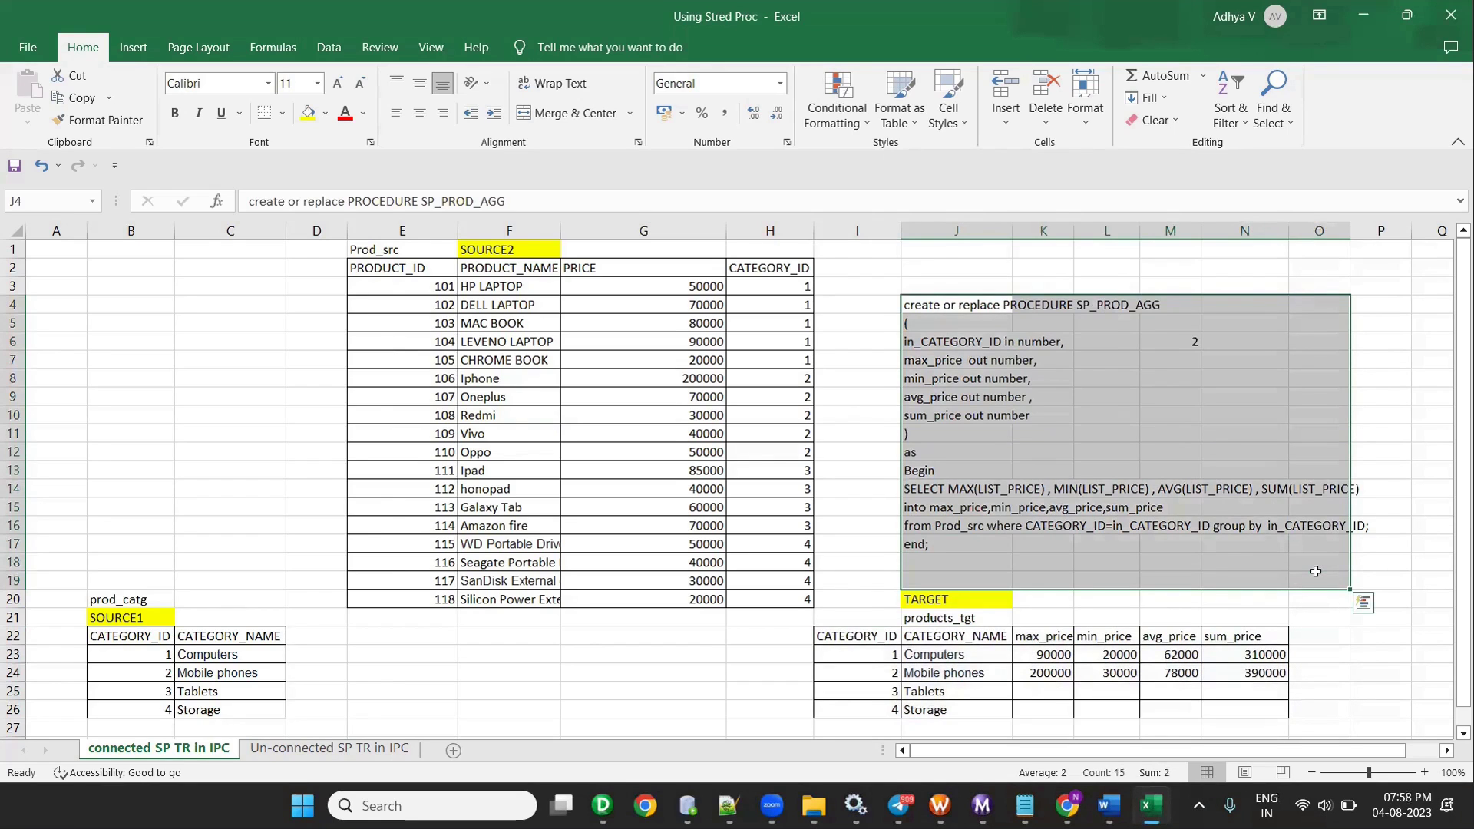
{"action": "left_click", "coordinate": [1130, 510]}
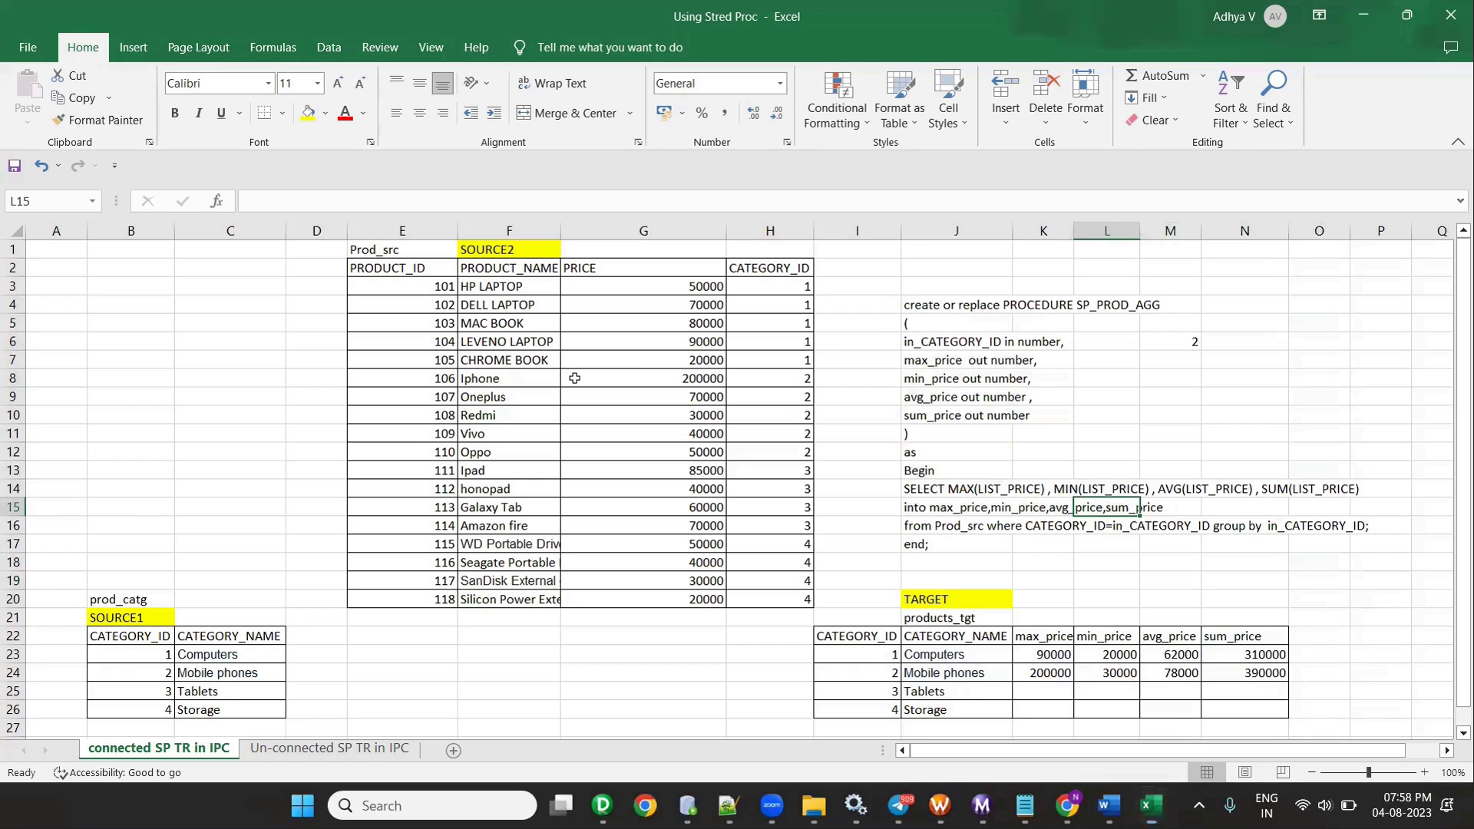
{"action": "left_click", "coordinate": [941, 414]}
{"action": "mouse_move", "coordinate": [928, 321]}
{"action": "left_mouse_down"}
{"action": "mouse_move", "coordinate": [956, 542]}
{"action": "mouse_move", "coordinate": [956, 528]}
{"action": "left_mouse_up"}
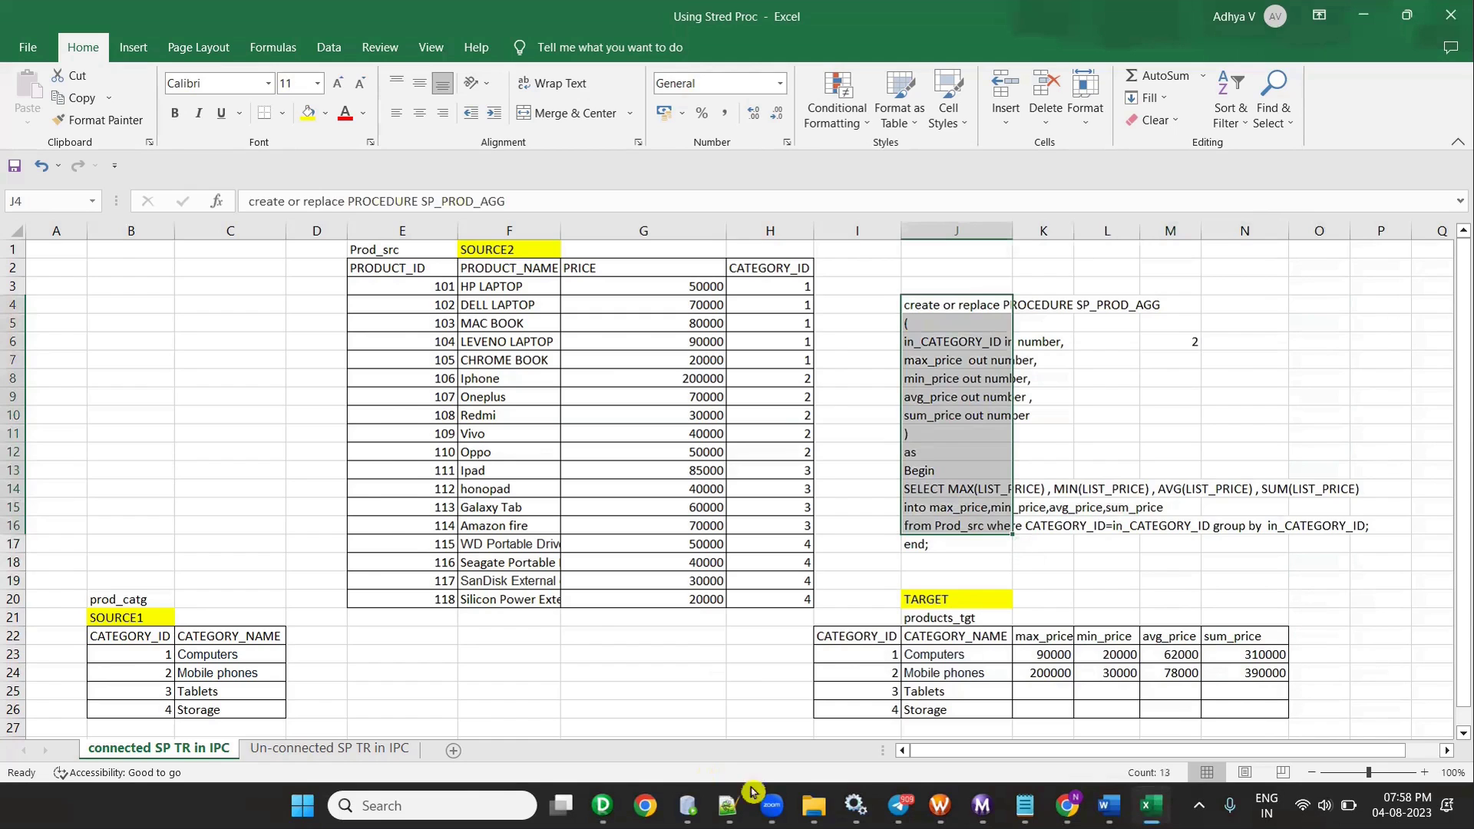
{"action": "left_click", "coordinate": [813, 805]}
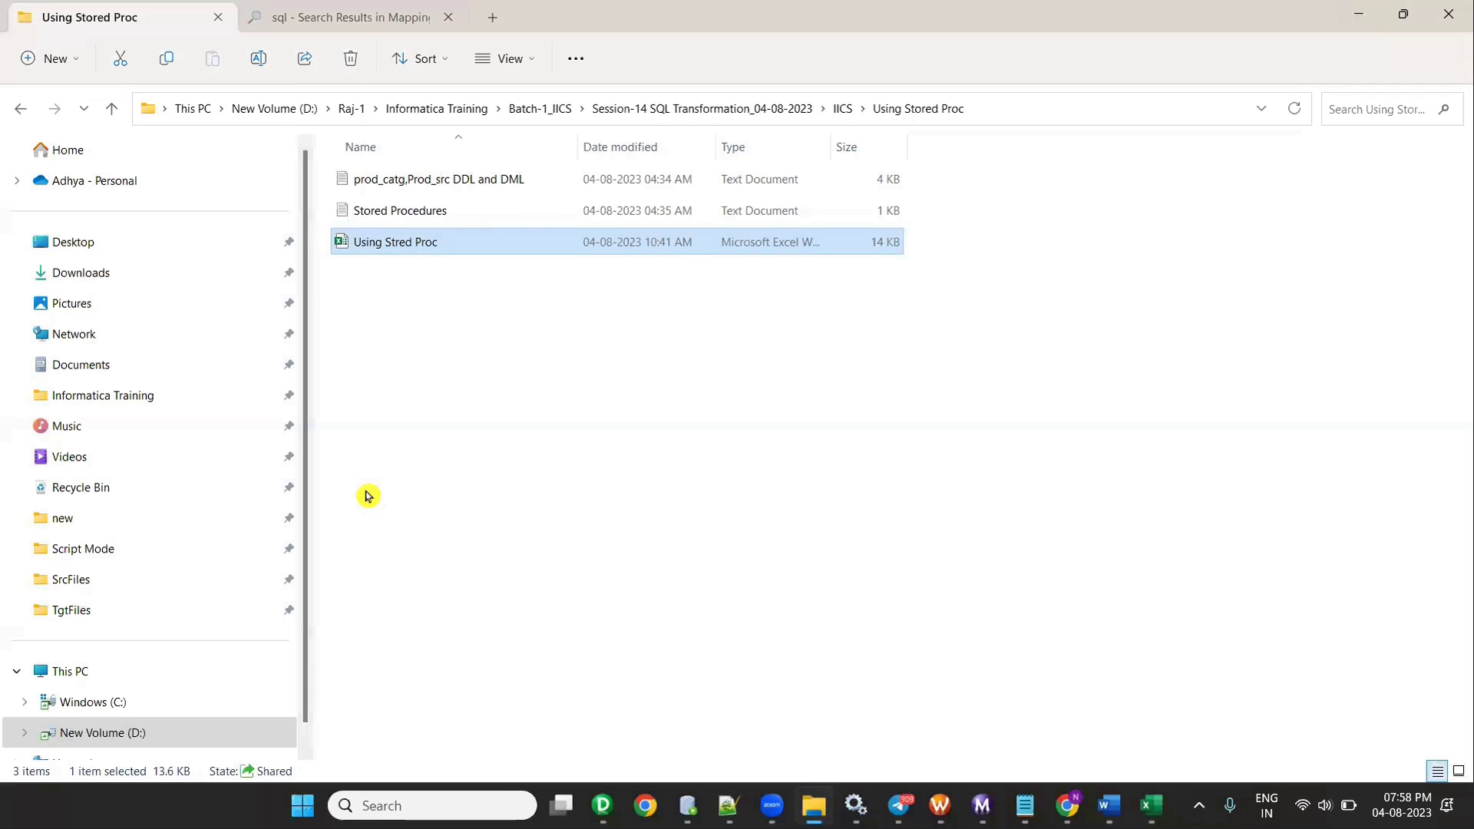
- Open the Stored Procedures text file in Notepad and return to Oracle SQL Developer
{"action": "double_click", "coordinate": [422, 213]}
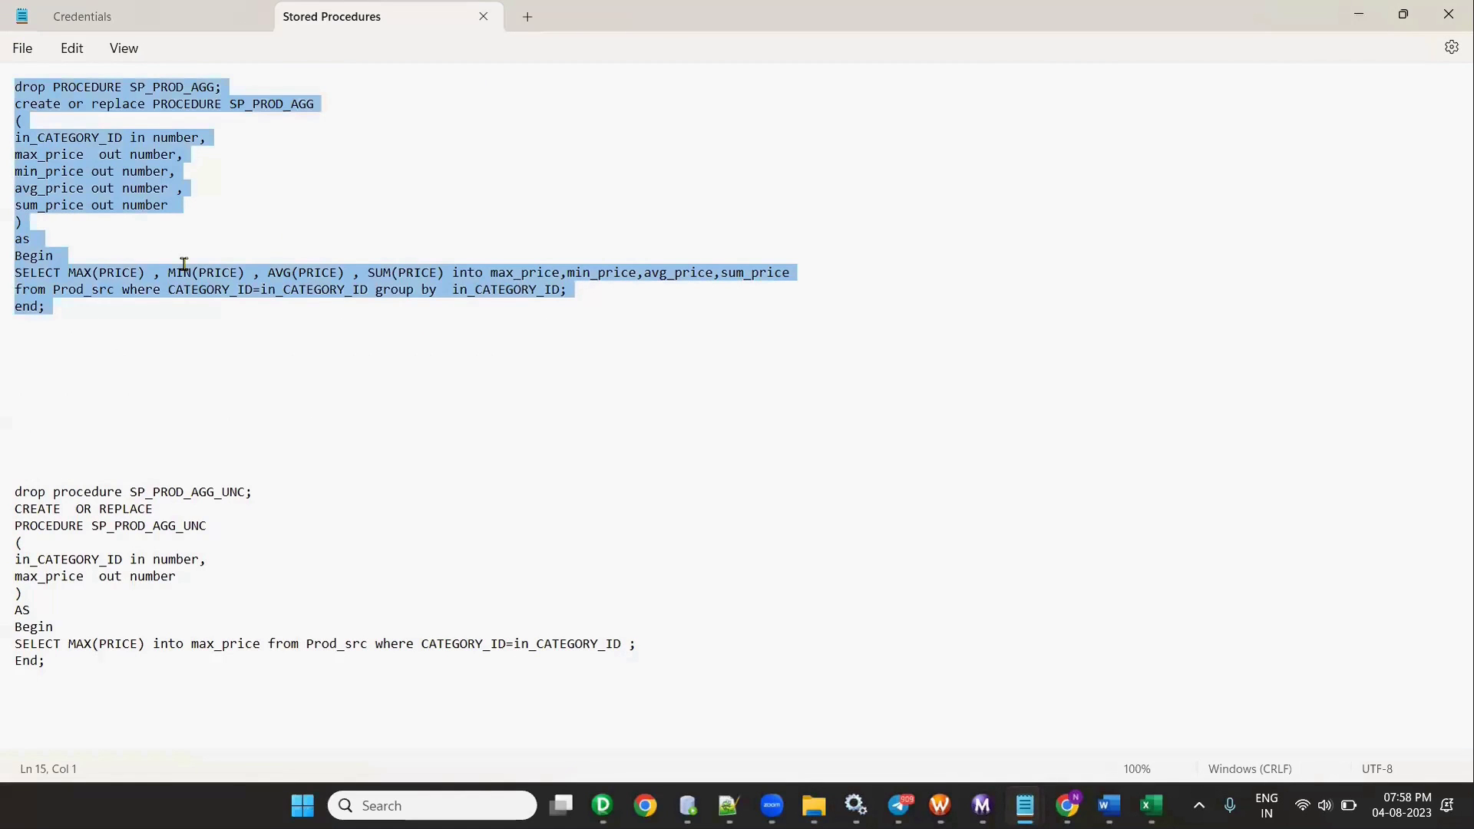
{"action": "left_click", "coordinate": [687, 805]}
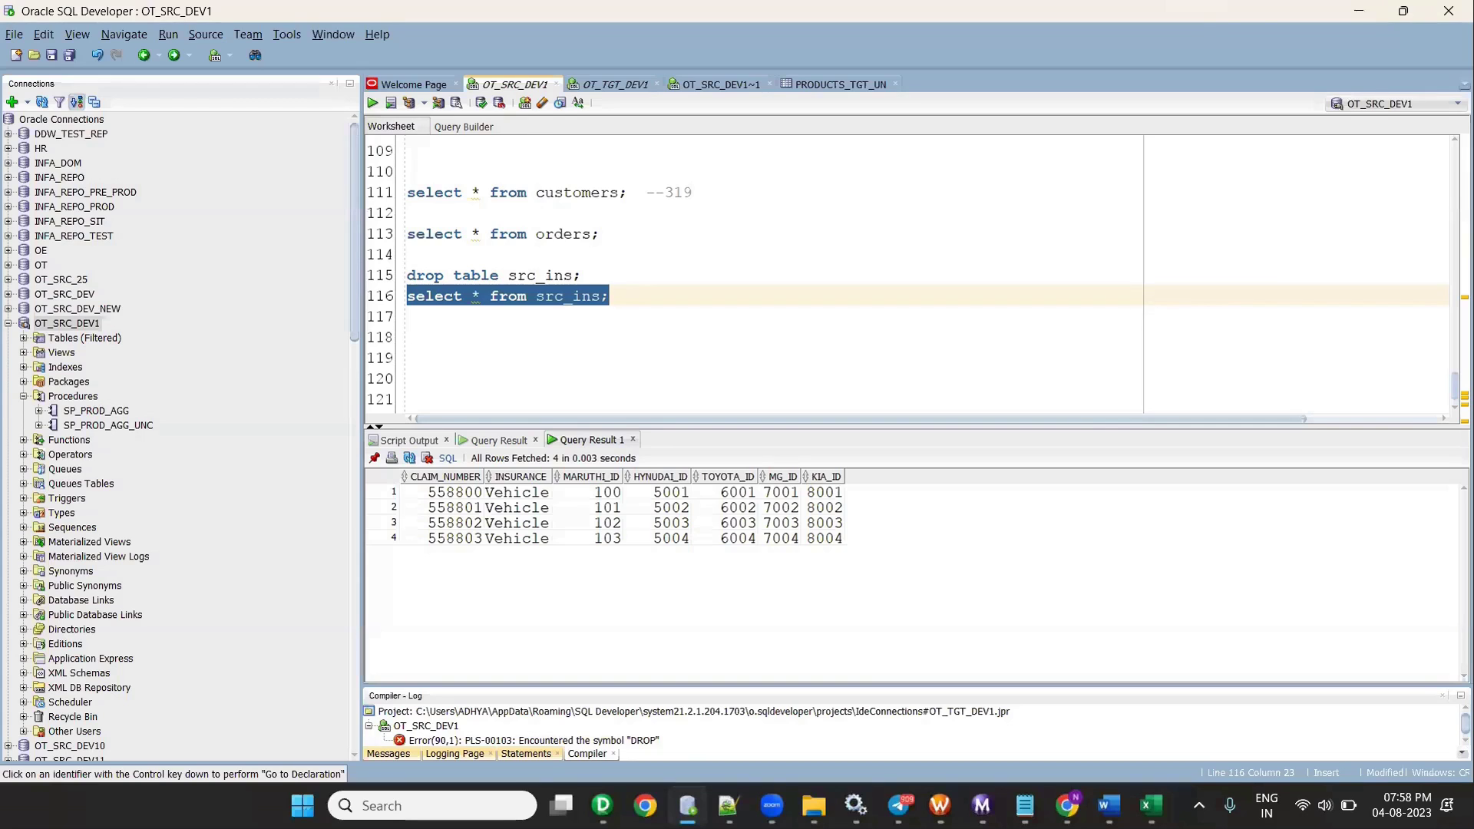
- Replace the worksheet contents with the pasted SP_PROD_AGG script
{"action": "left_click", "coordinate": [628, 295]}
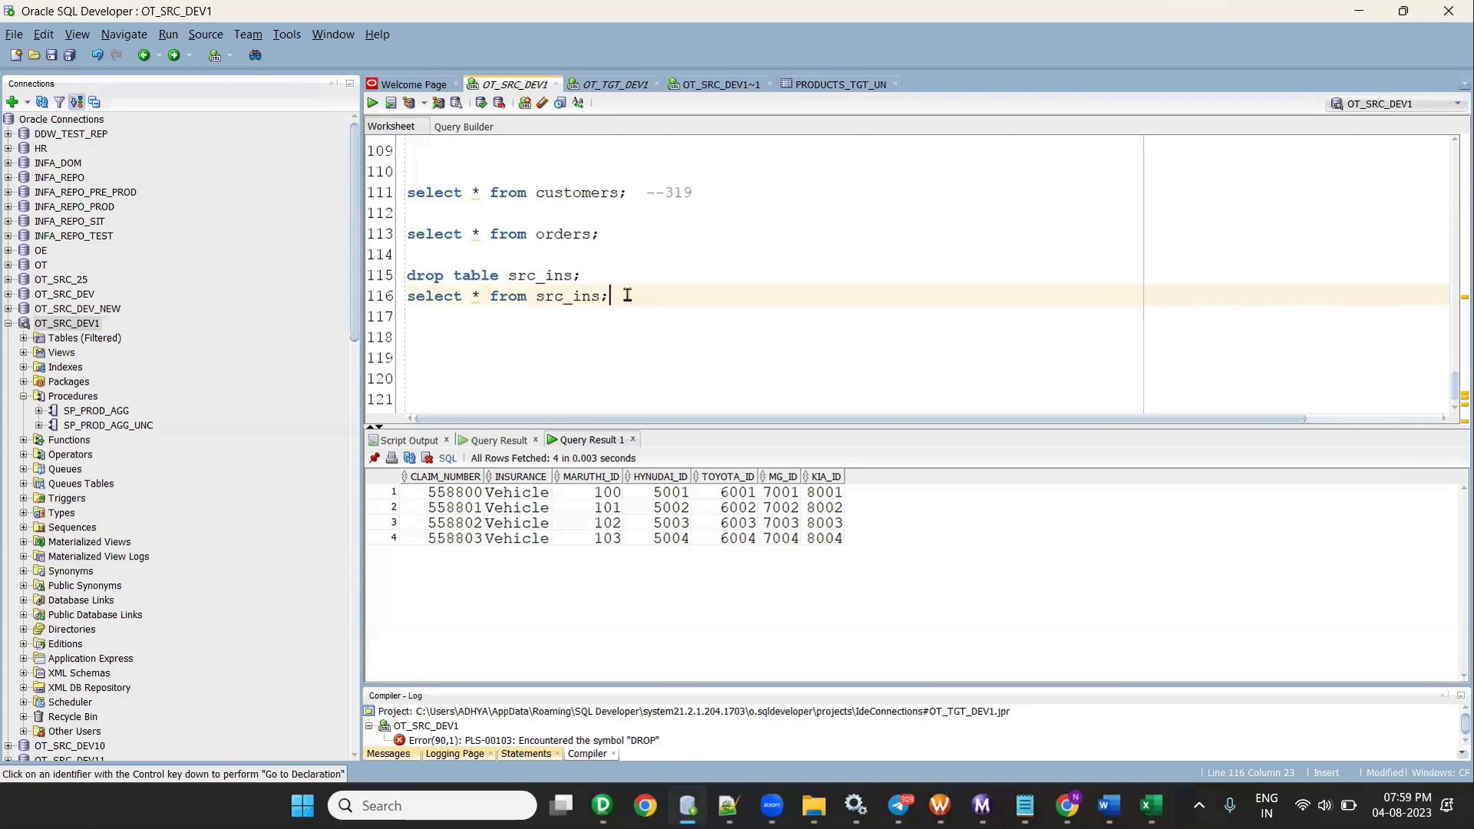
{"action": "key", "text": "ctrl+a"}
{"action": "key", "text": "Delete"}
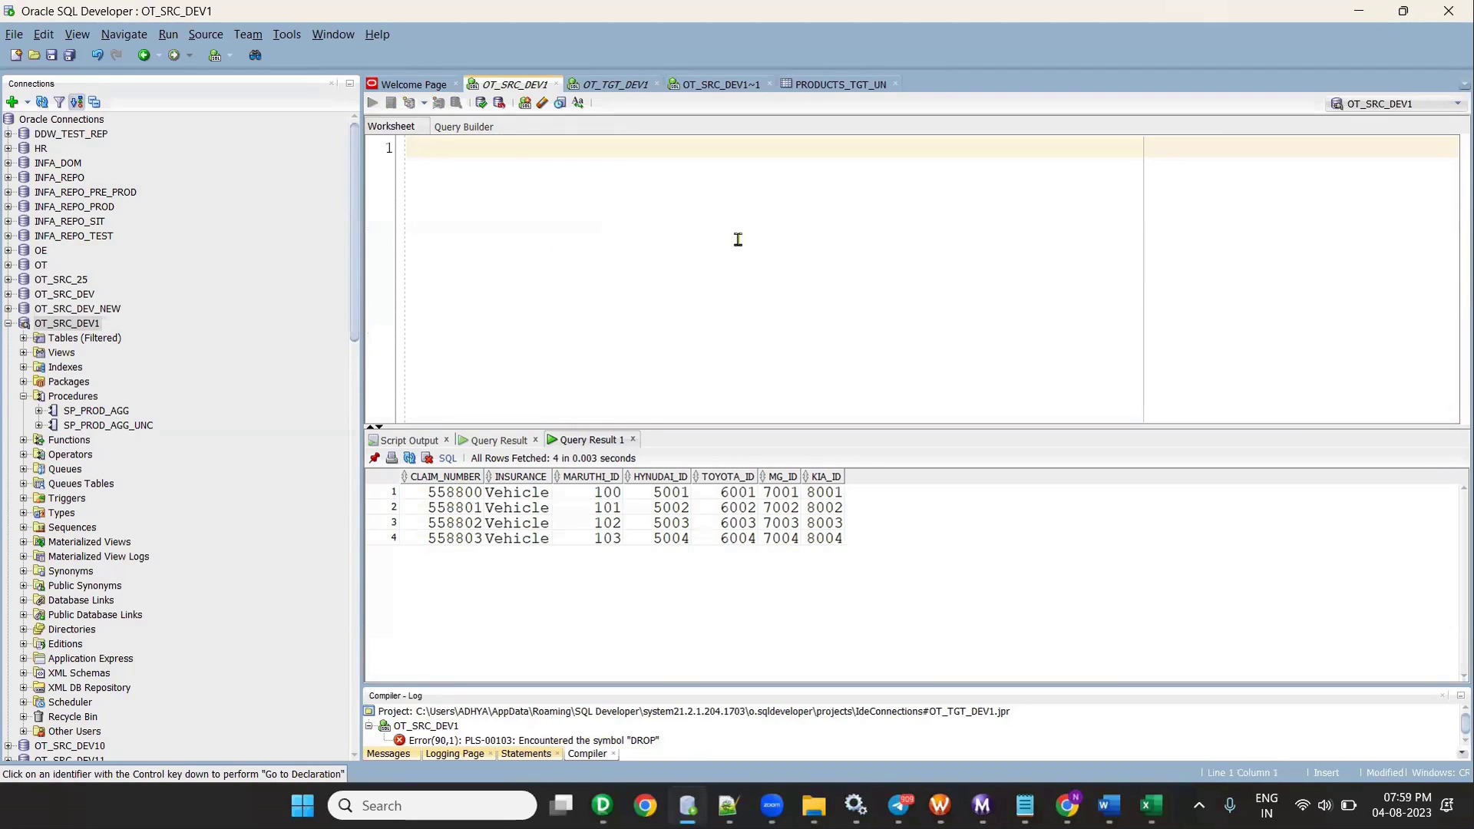
{"action": "type", "text": "create or replace PROCEDURE SP_PROD_AGG ( in_CATEGORY_ID in number, max_price  out number, min_price out number, avg_price out number , sum_price out number ) as Begin SELECT MAX(PRICE) , MIN(PRICE) , AVG(PRICE) , SUM(PRICE) into max_price,min_price,avg_price,sum_price from Prod_src where CATEGORY_ID=in_CATEGORY_ID group by  in_CATEGORY_ID; end;"}
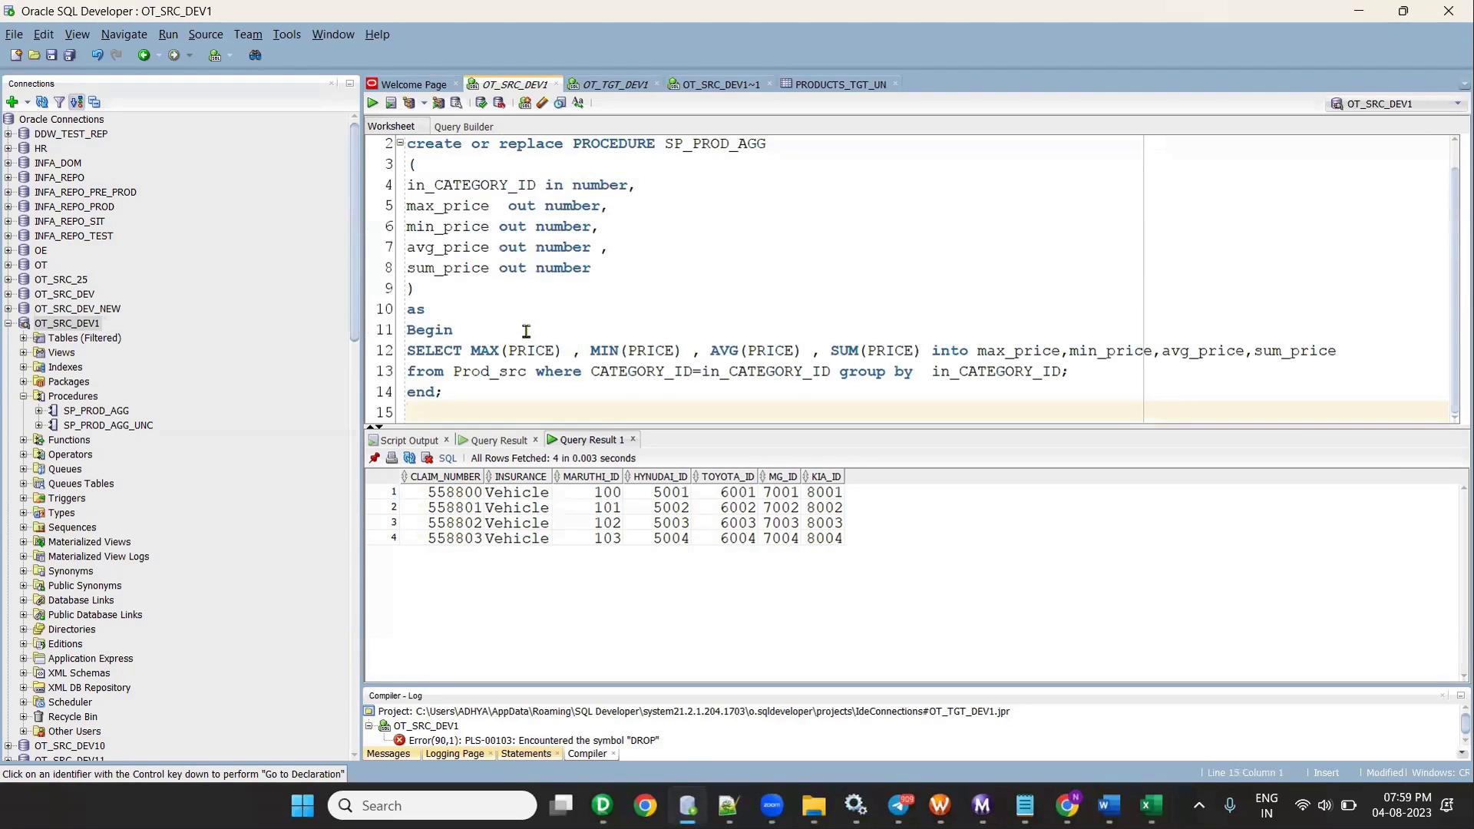
- Run the line 1 drop statement, then compile SP_PROD_AGG from lines 2–14 and confirm the output
{"action": "scroll", "coordinate": [412, 165], "scroll_direction": "up", "scroll_amount": 1}
{"action": "left_click_drag", "start_coordinate": [667, 147], "coordinate": [346, 142]}
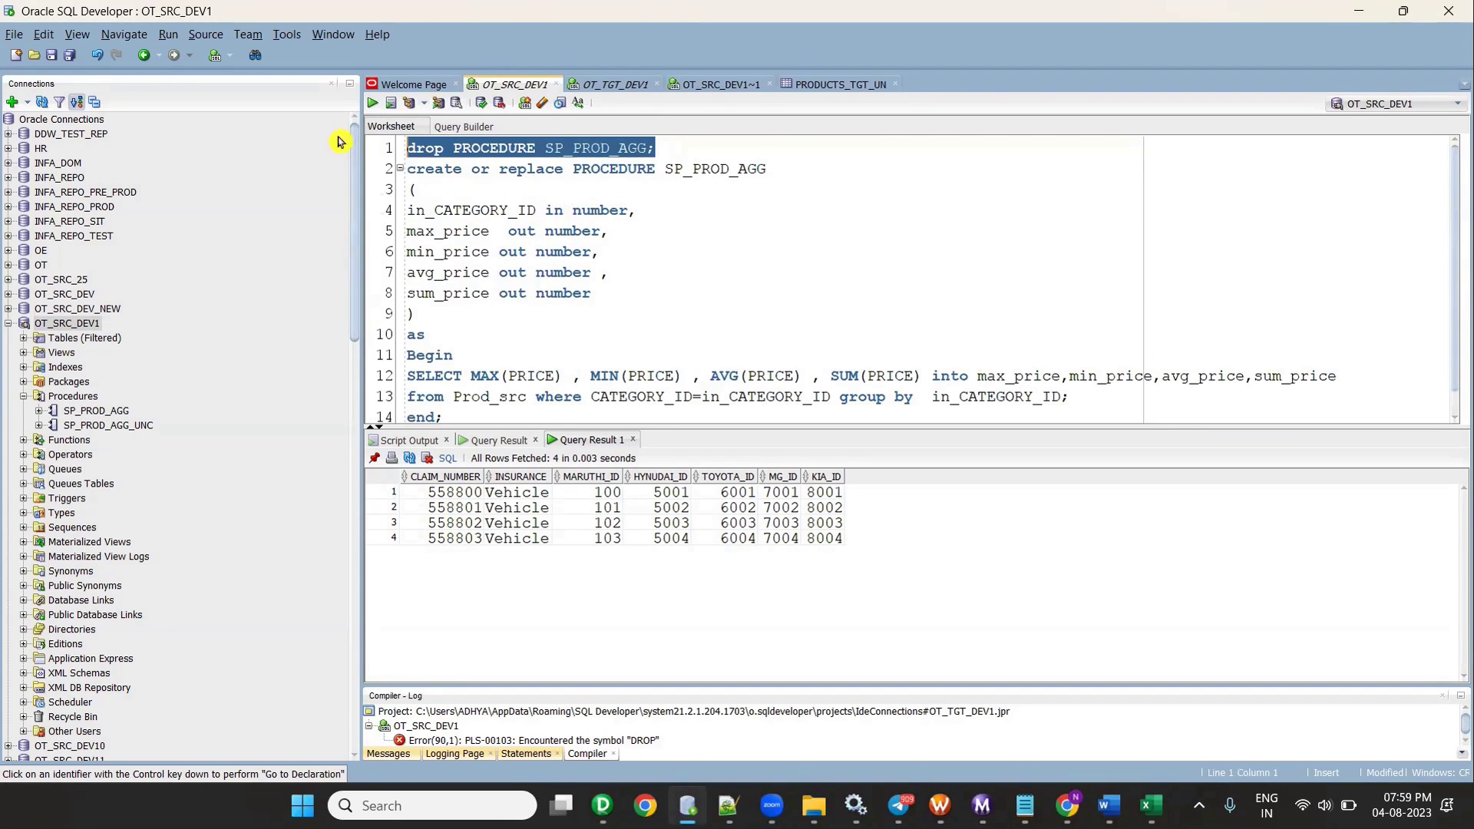
{"action": "left_click", "coordinate": [372, 104]}
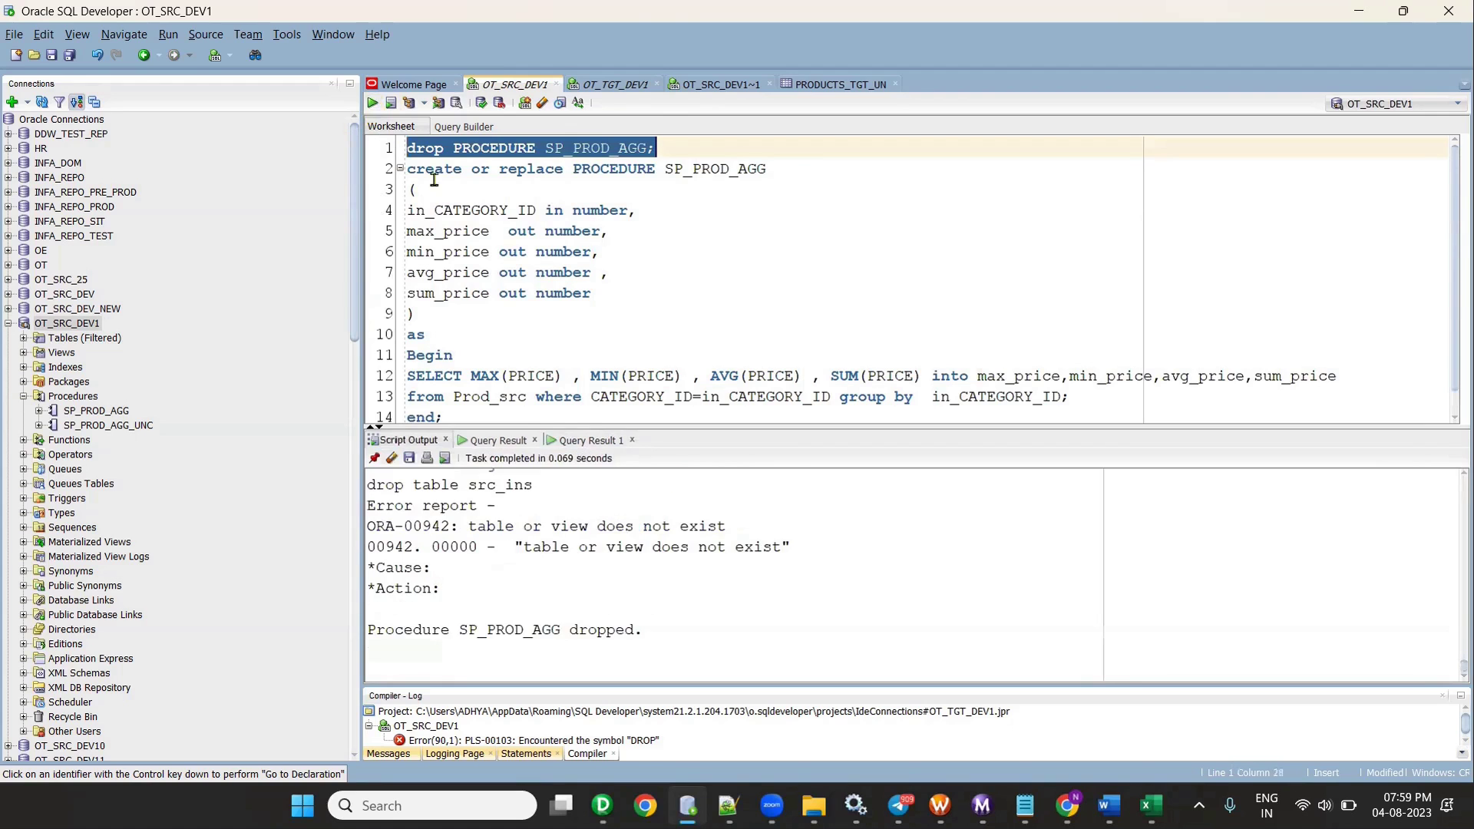
{"action": "left_click_drag", "start_coordinate": [455, 414], "coordinate": [403, 165]}
{"action": "left_click", "coordinate": [372, 105]}
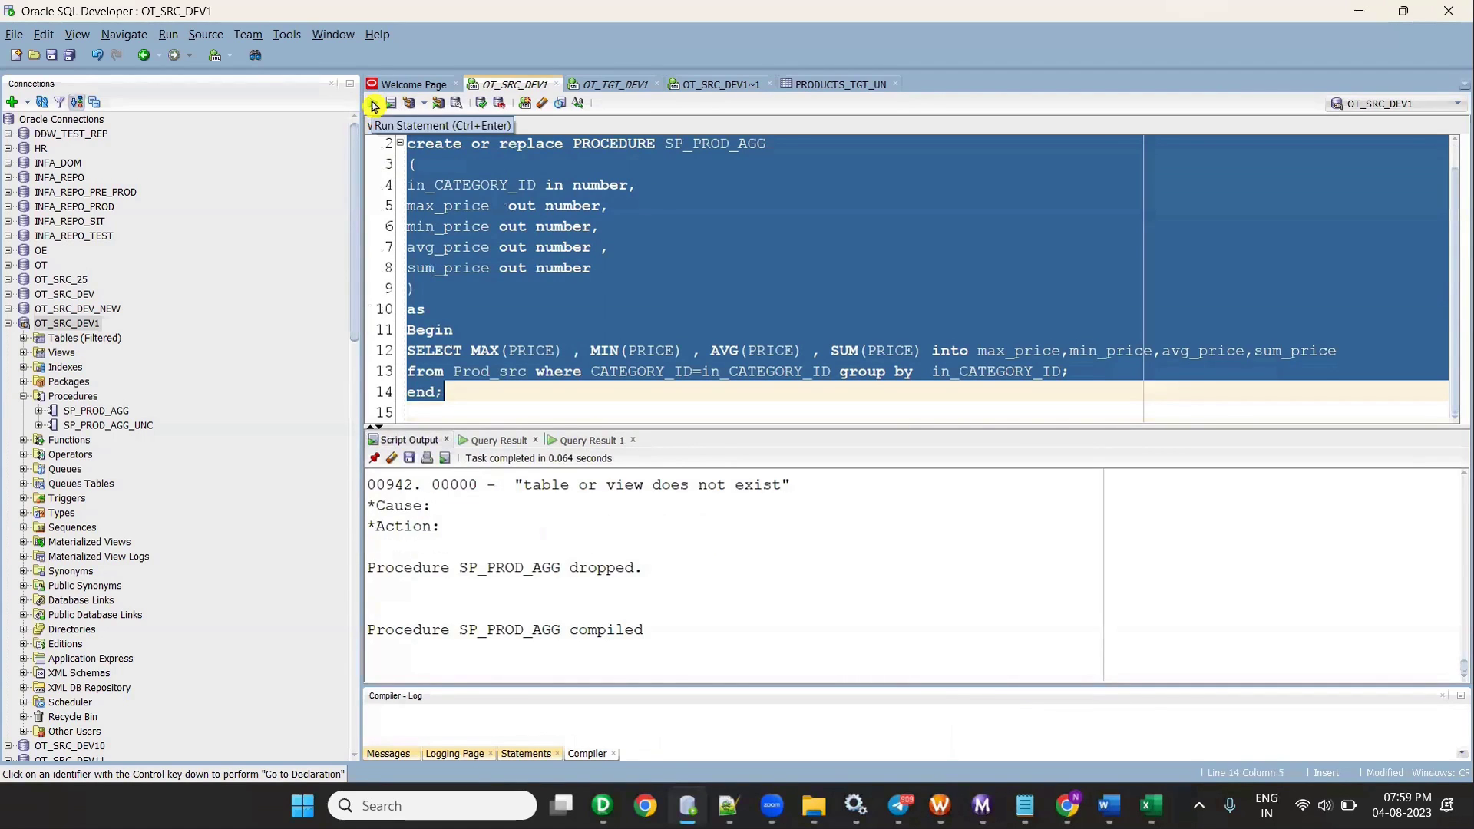
{"action": "left_click_drag", "start_coordinate": [459, 568], "coordinate": [644, 568]}
{"action": "left_click_drag", "start_coordinate": [459, 630], "coordinate": [675, 632]}
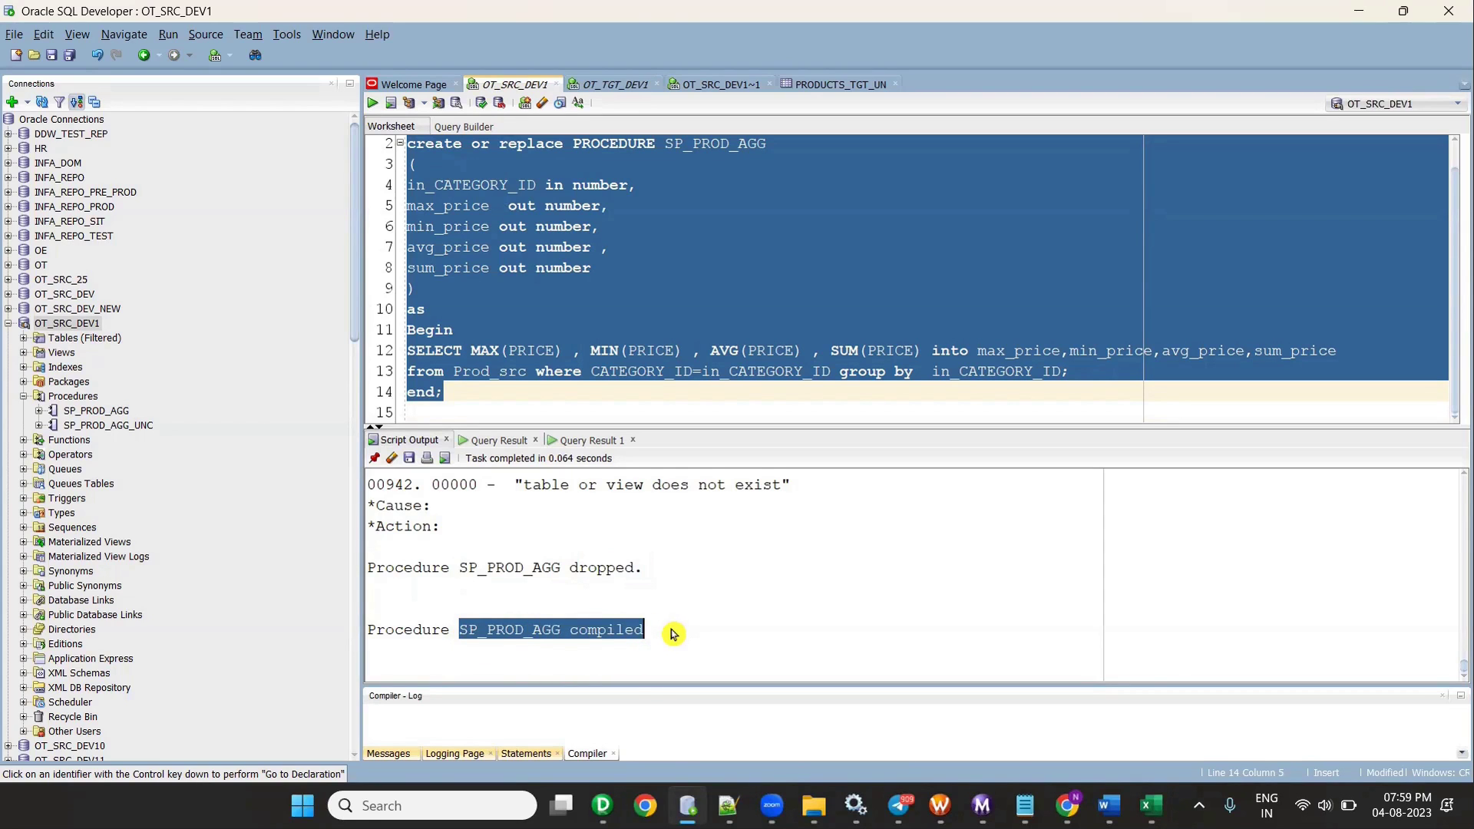
- Reconnect OT_SRC_DEV1 and open SP_PROD_AGG under Procedures to confirm it compiled
{"action": "left_click", "coordinate": [23, 397]}
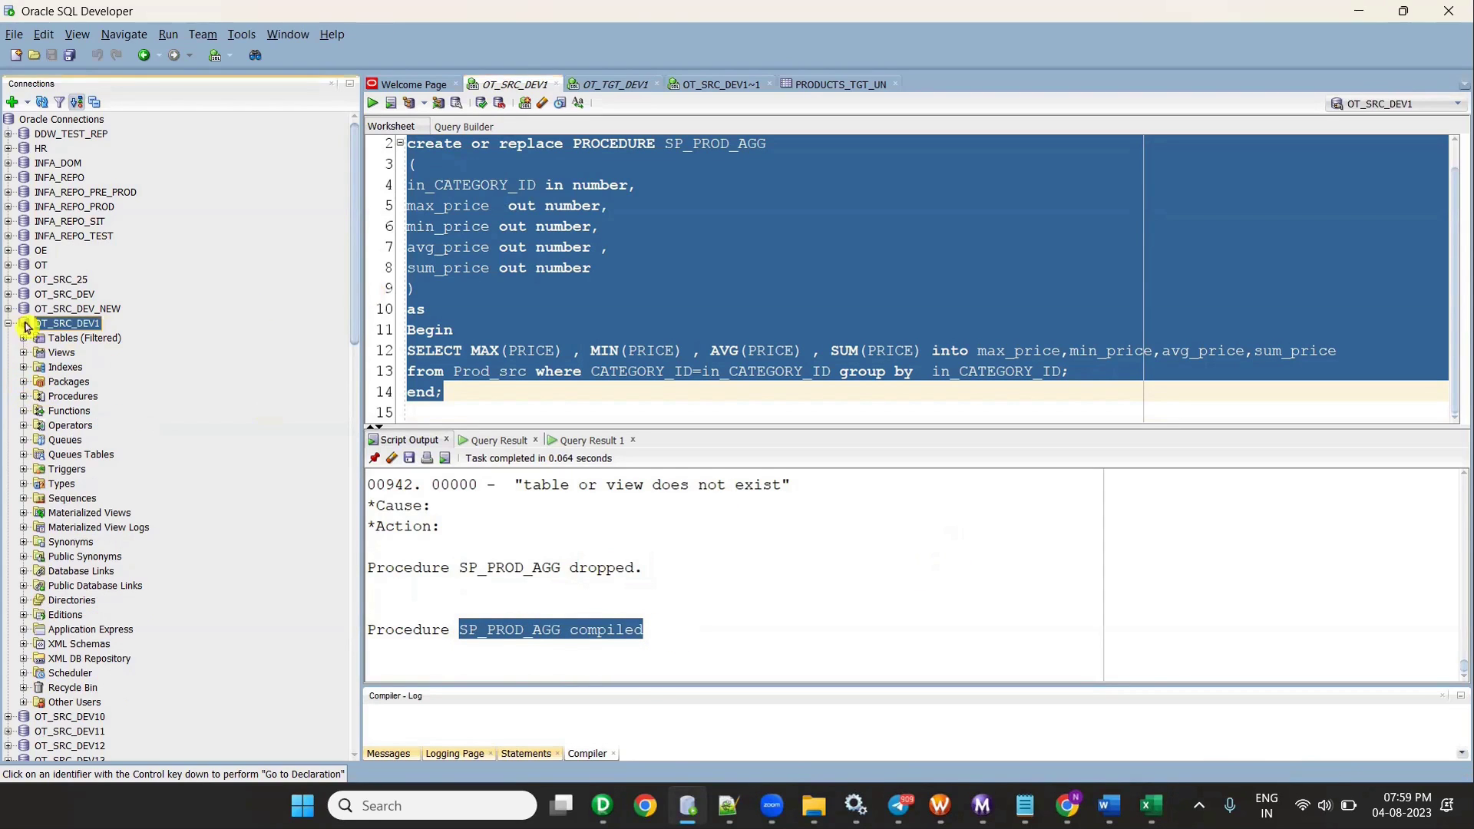
{"action": "right_click", "coordinate": [38, 323]}
{"action": "left_click", "coordinate": [63, 348]}
{"action": "left_click", "coordinate": [9, 323]}
{"action": "left_click", "coordinate": [23, 337]}
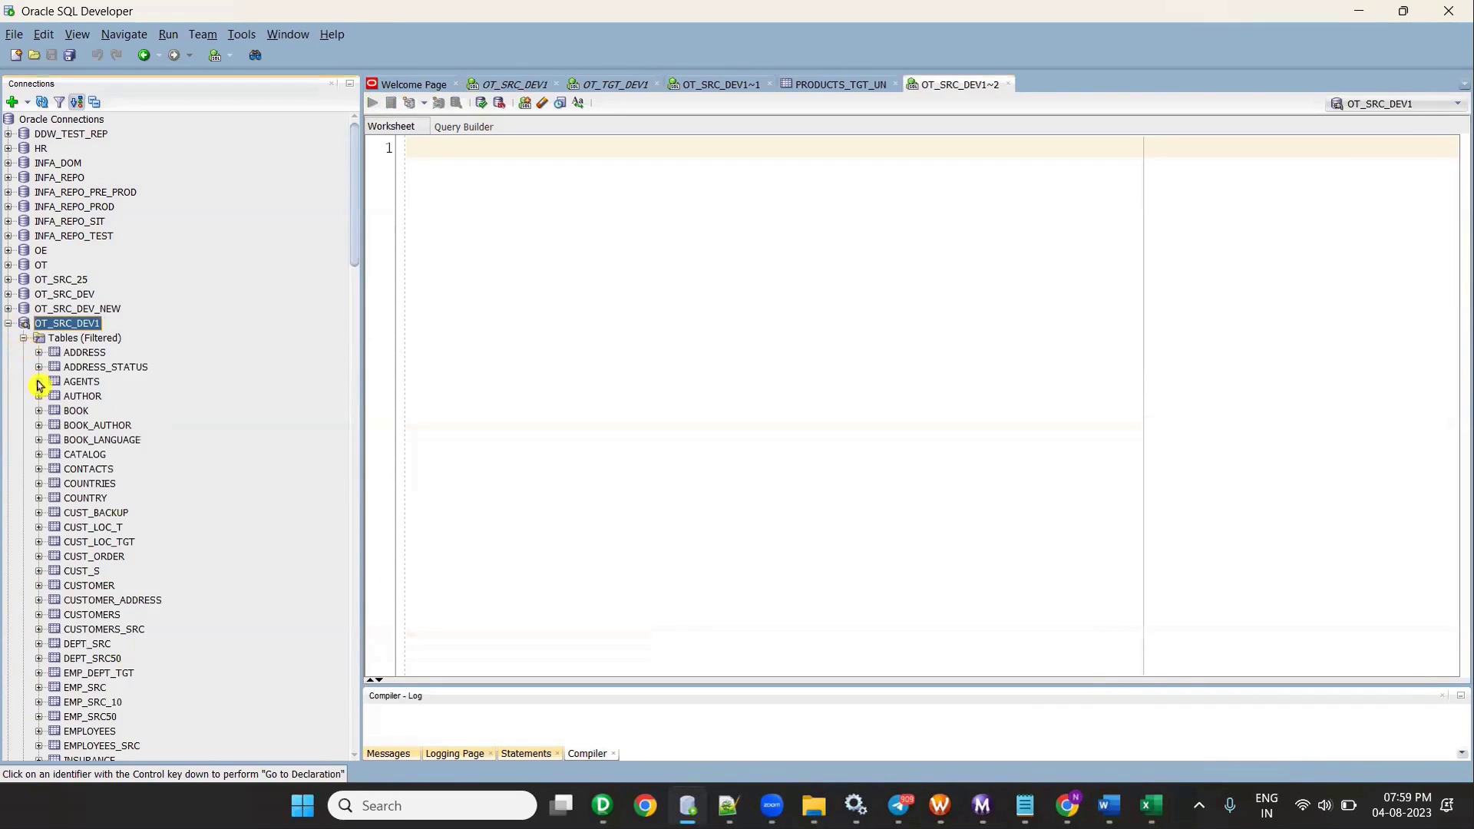
{"action": "left_click", "coordinate": [35, 338]}
{"action": "left_click", "coordinate": [23, 338]}
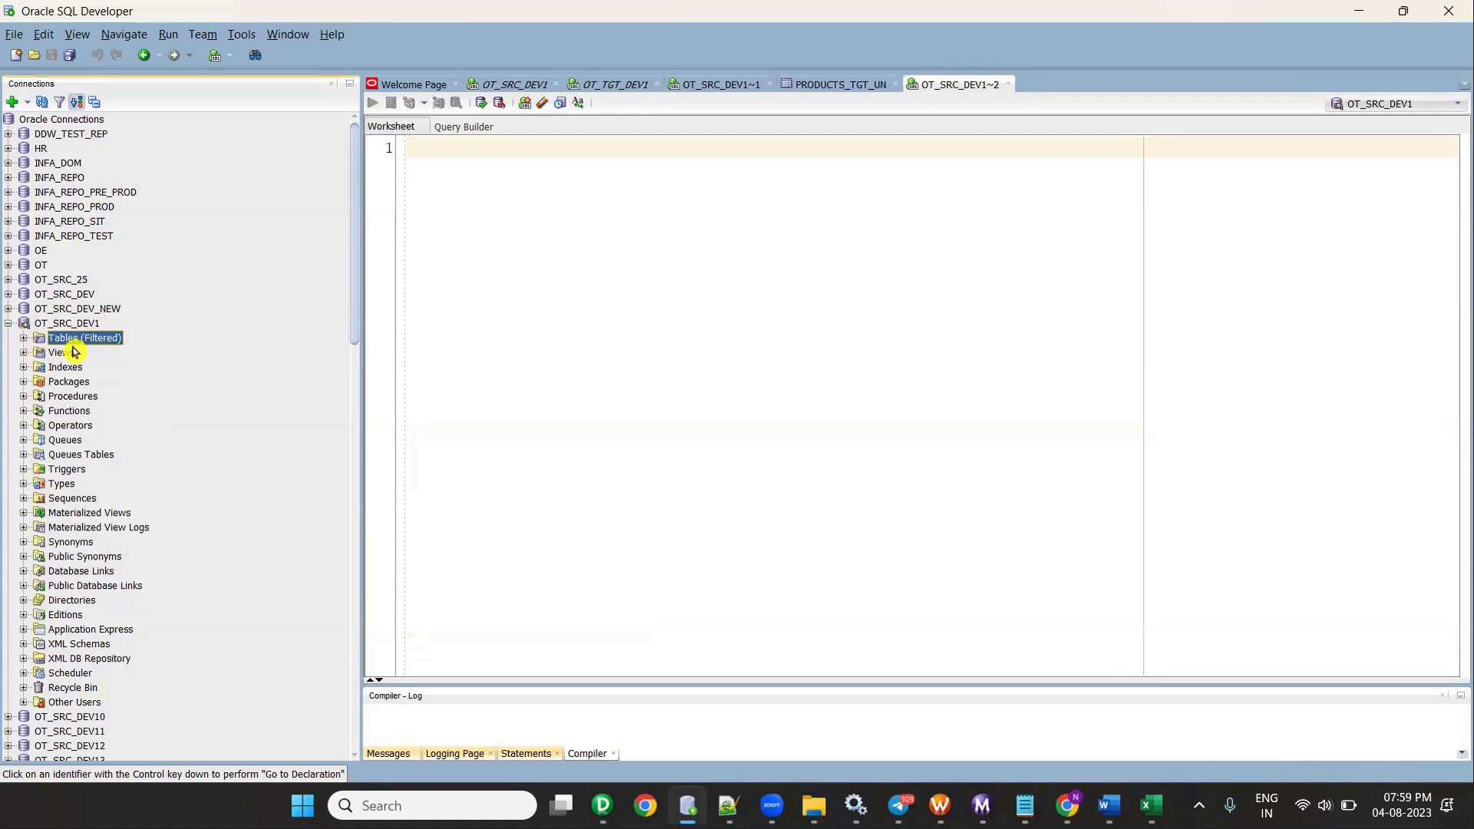
{"action": "left_click", "coordinate": [23, 396]}
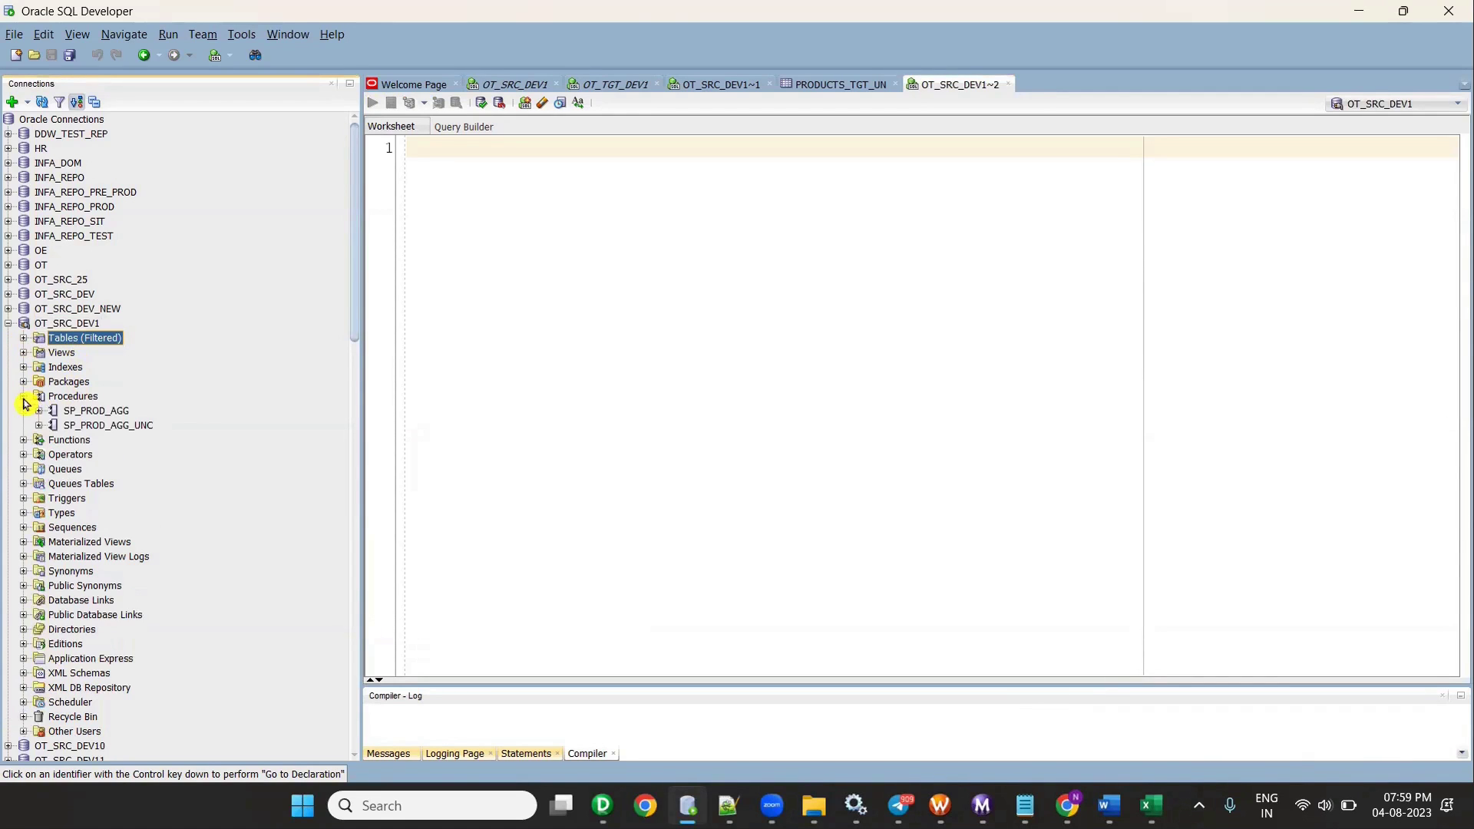
{"action": "double_click", "coordinate": [116, 413]}
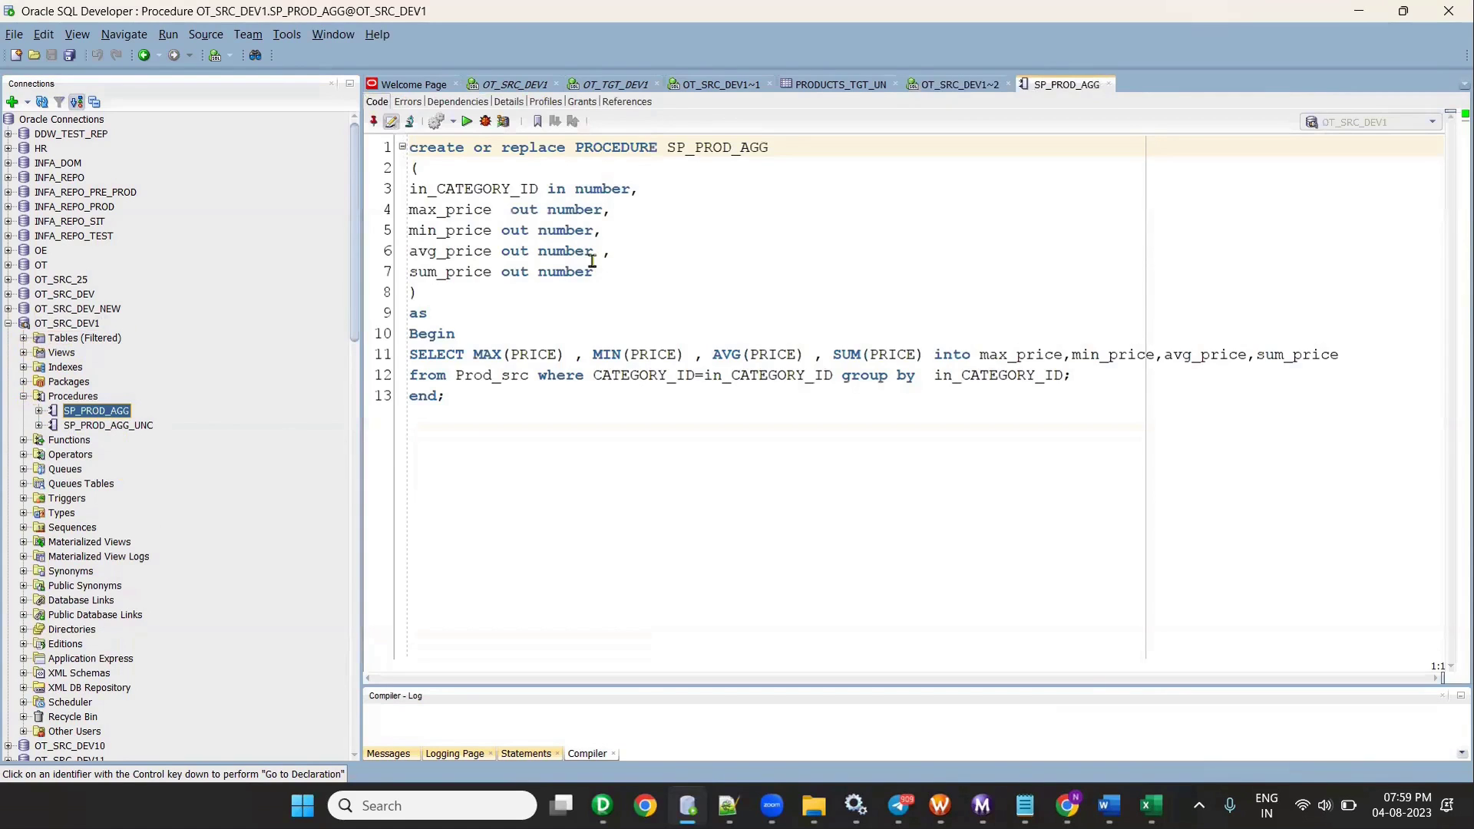
{"action": "key", "text": "ctrl+F4"}
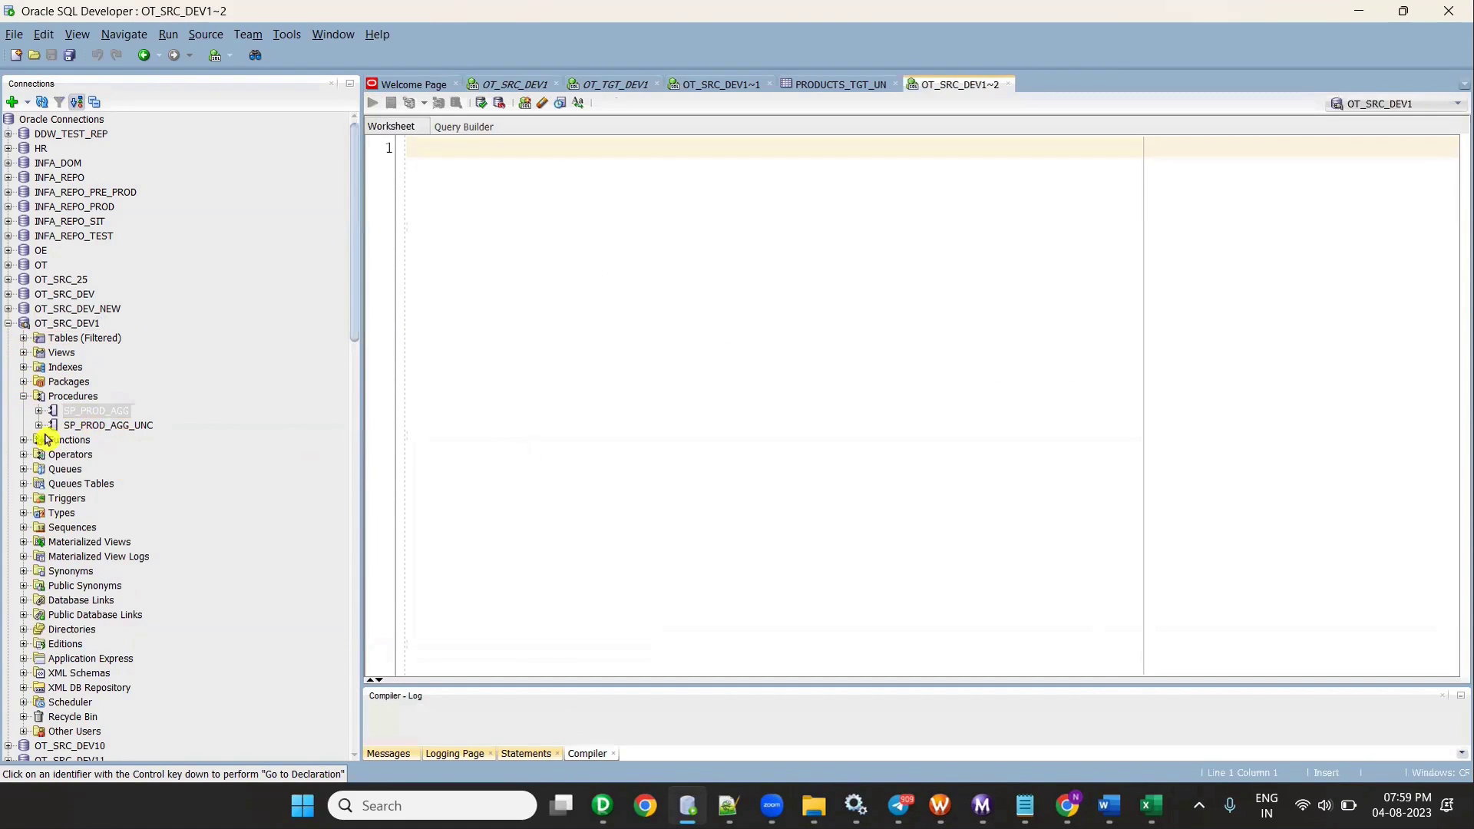
- In the OT_SRC_DEV1 worksheet, enlarge the code editor and close the Compiler - Log panel
{"action": "left_click", "coordinate": [73, 323]}
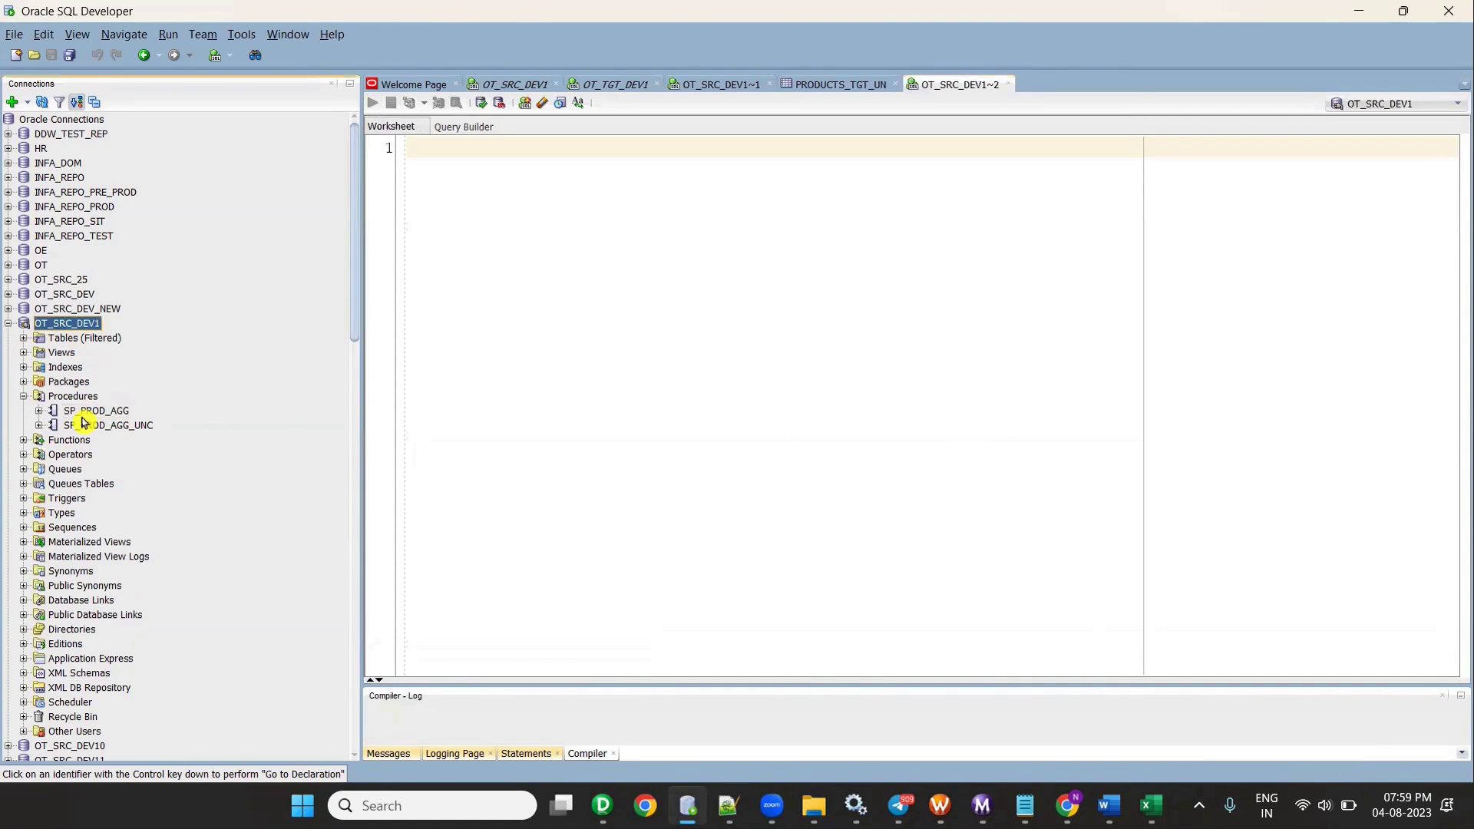
{"action": "left_click", "coordinate": [535, 86]}
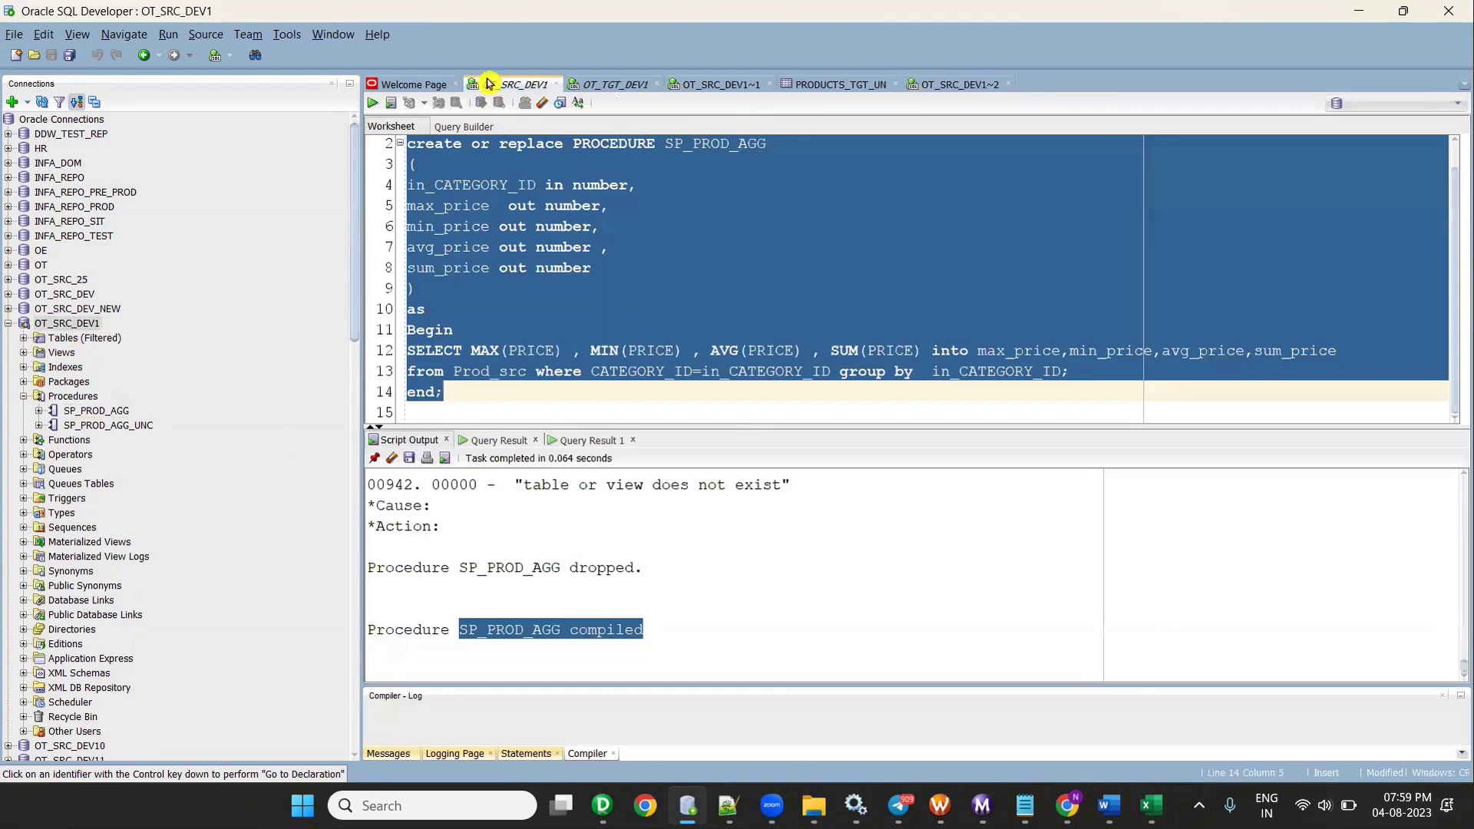
{"action": "left_click_drag", "start_coordinate": [719, 425], "coordinate": [720, 544]}
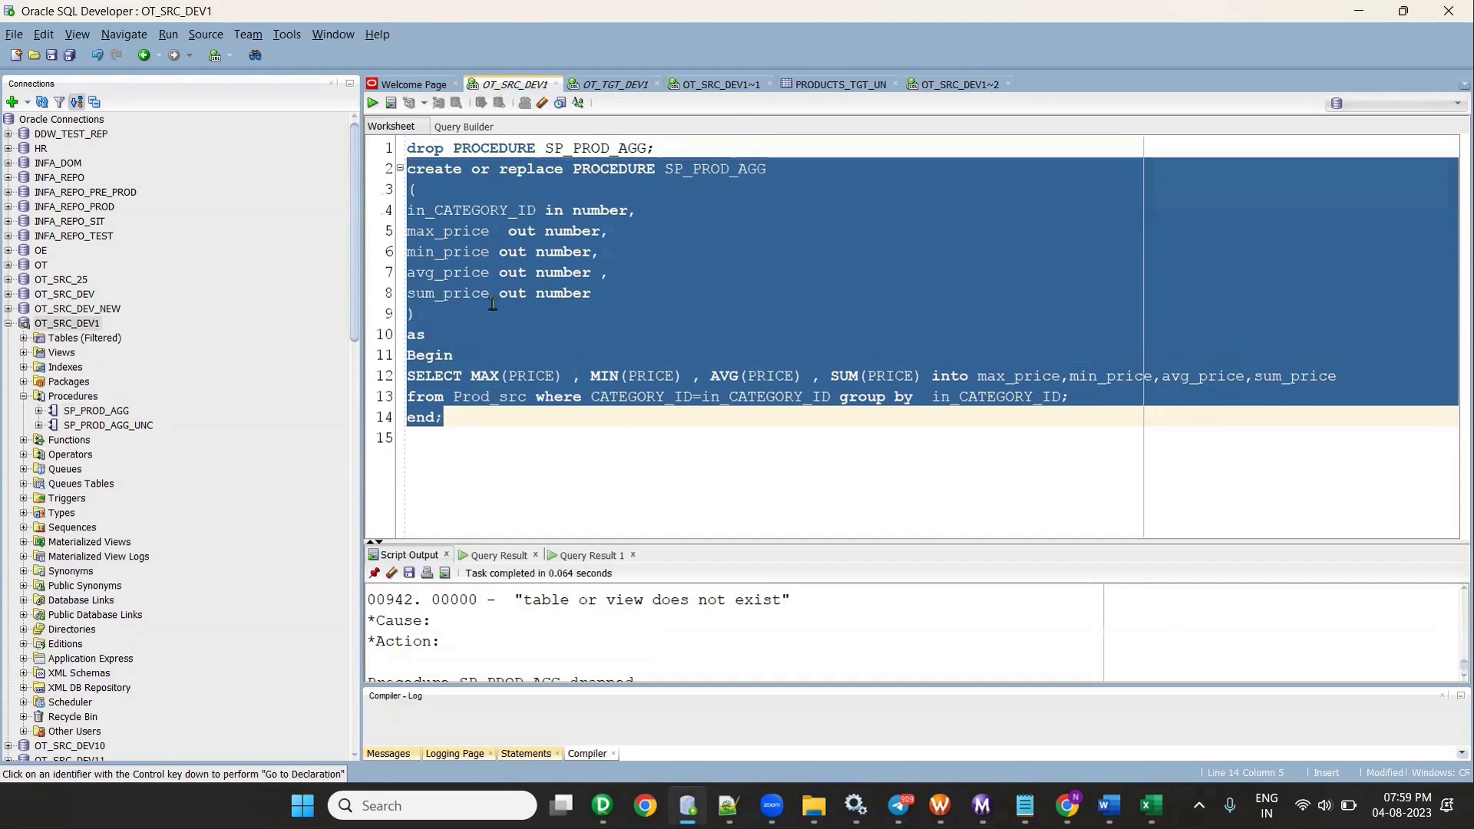
{"action": "left_click_drag", "start_coordinate": [466, 445], "coordinate": [466, 382]}
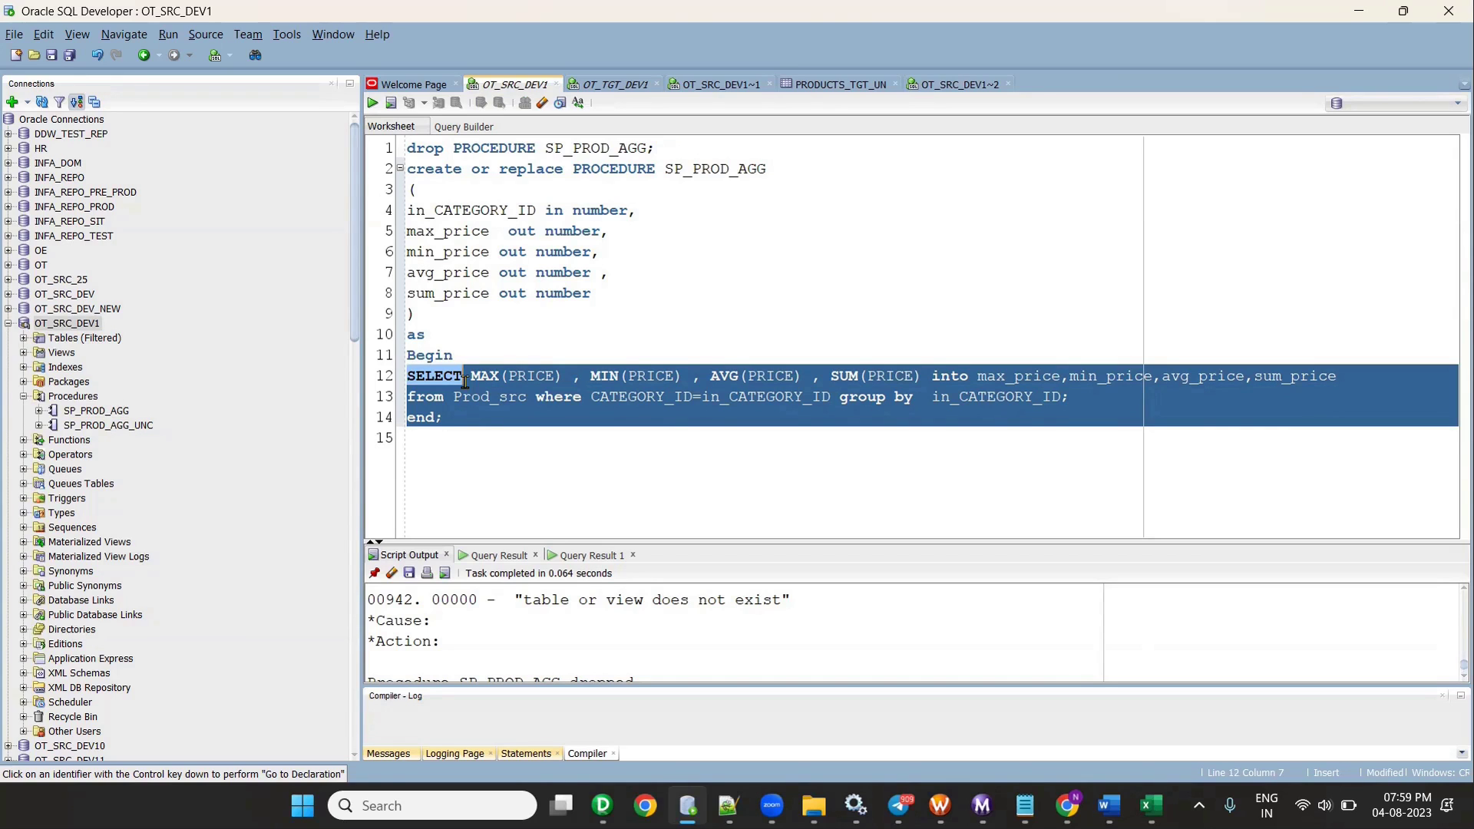
{"action": "left_click", "coordinate": [470, 438]}
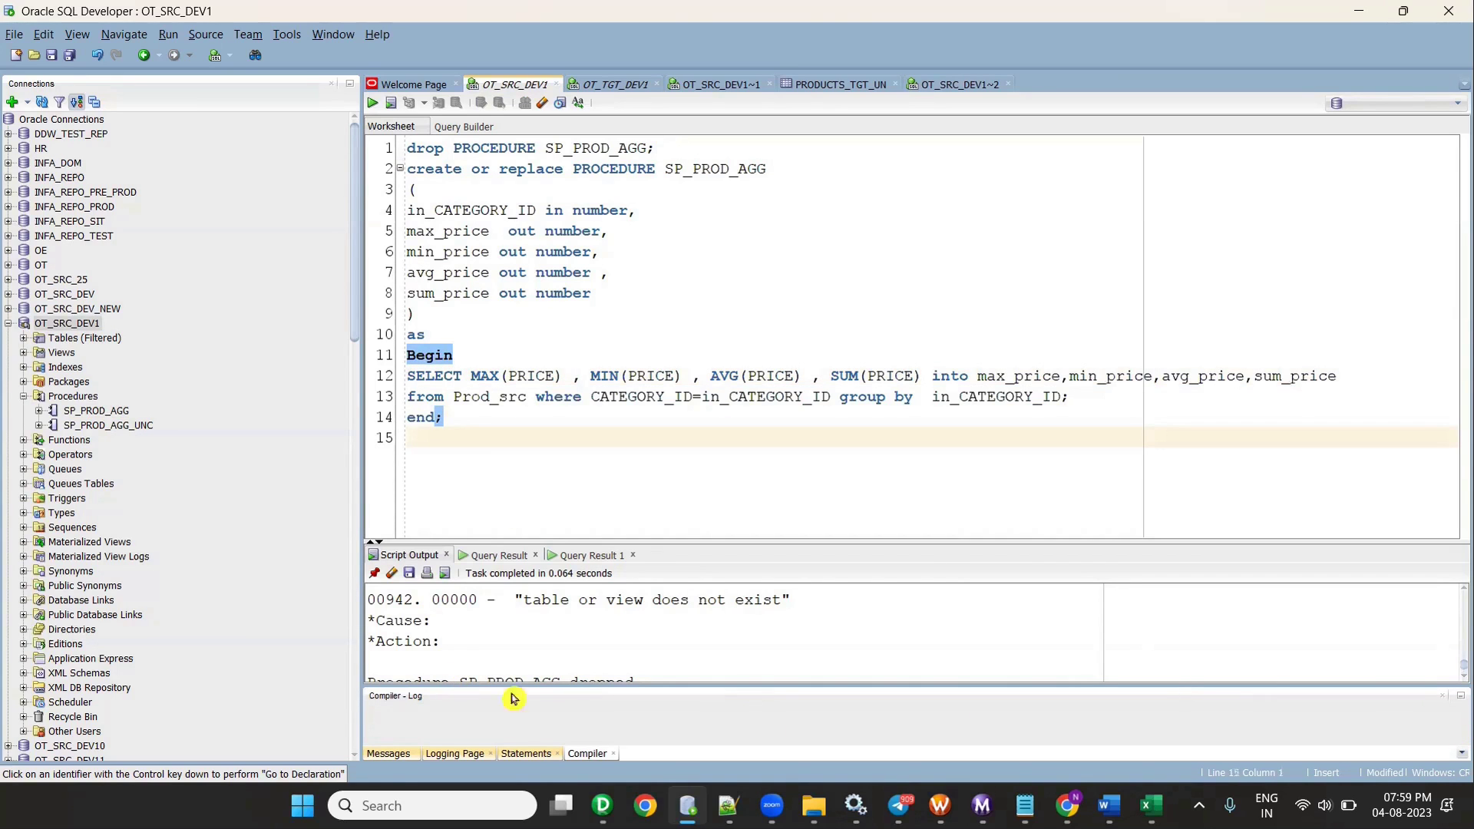
{"action": "left_click", "coordinate": [1442, 696]}
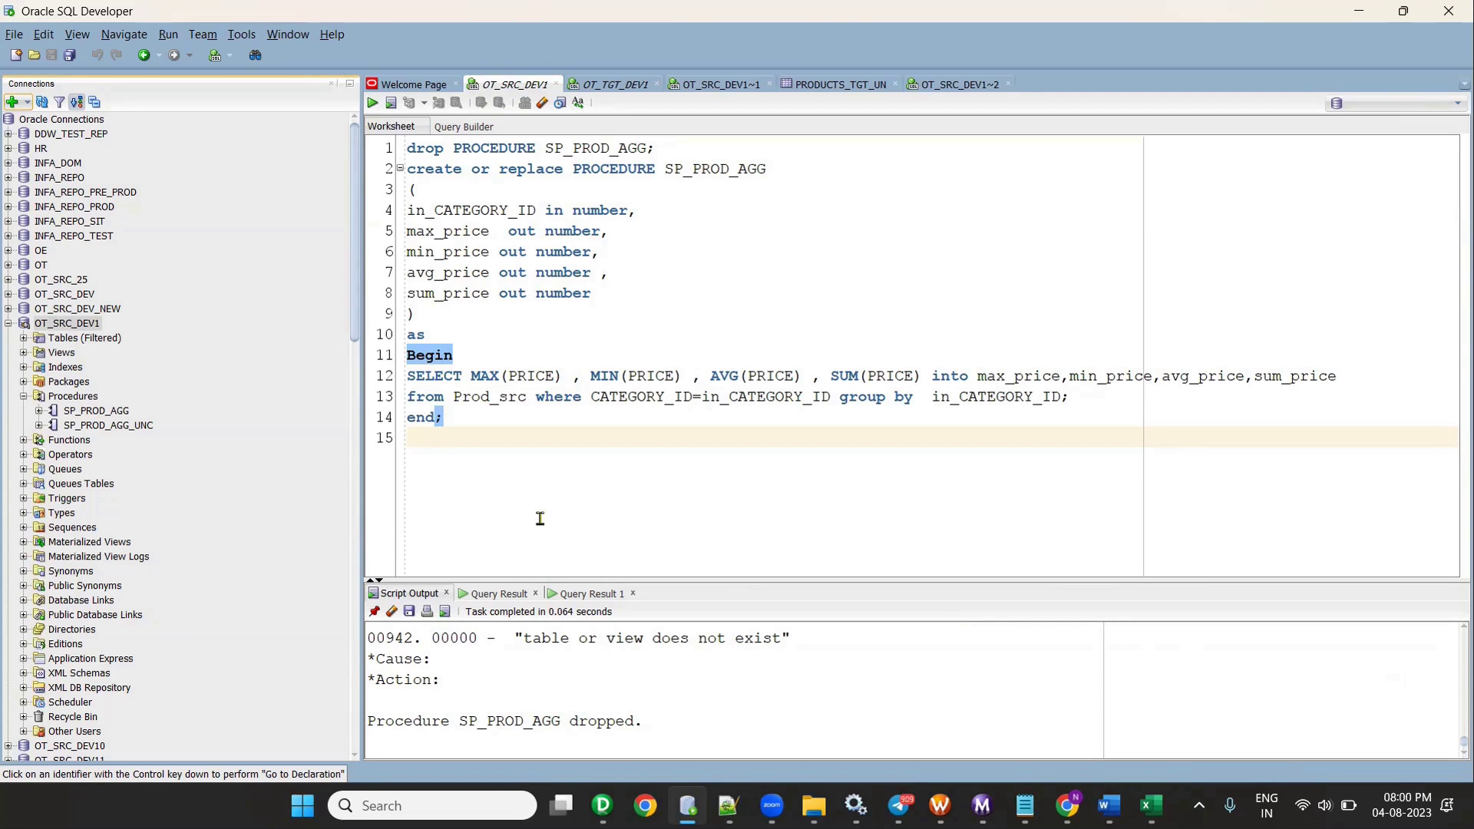
{"action": "left_click", "coordinate": [1150, 806]}
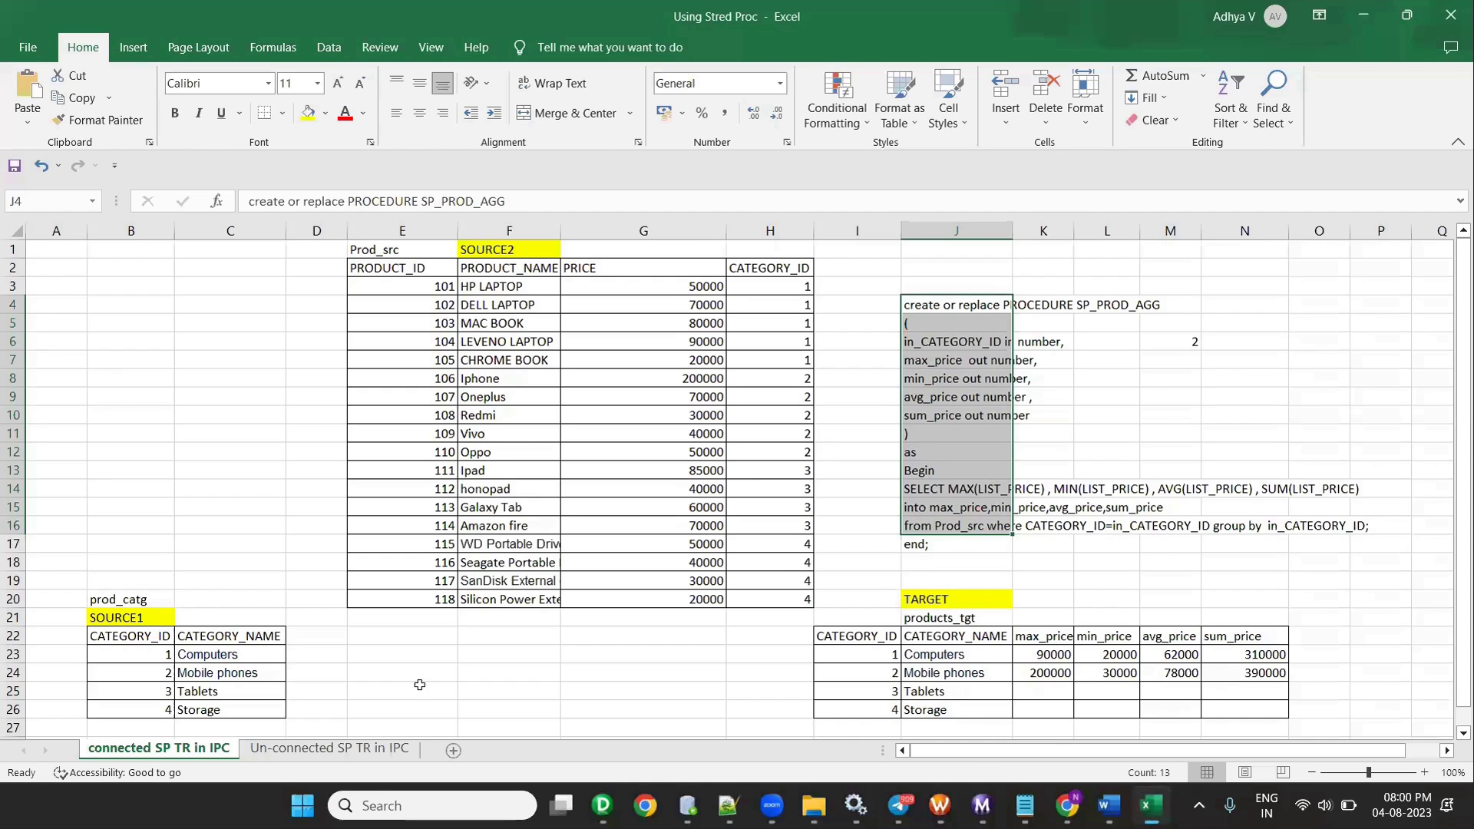
- Review the prod_catg, products_tgt and Prod_src table names in Excel, then return to PowerCenter Designer
{"action": "scroll", "coordinate": [127, 599], "scroll_direction": "down", "scroll_amount": 2}
{"action": "left_click", "coordinate": [117, 489]}
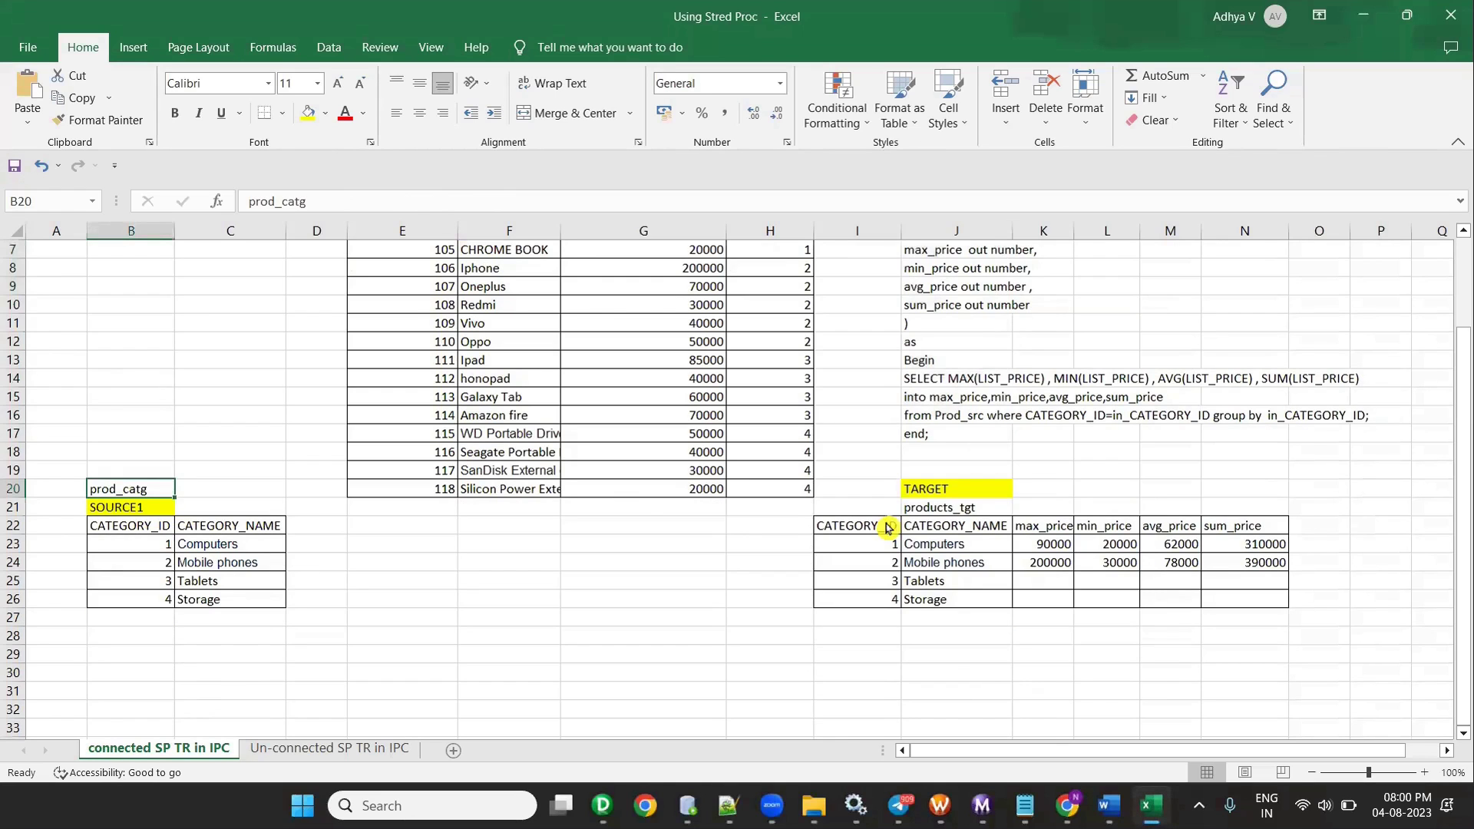
{"action": "left_click", "coordinate": [979, 507]}
{"action": "scroll", "coordinate": [482, 449], "scroll_direction": "up", "scroll_amount": 2}
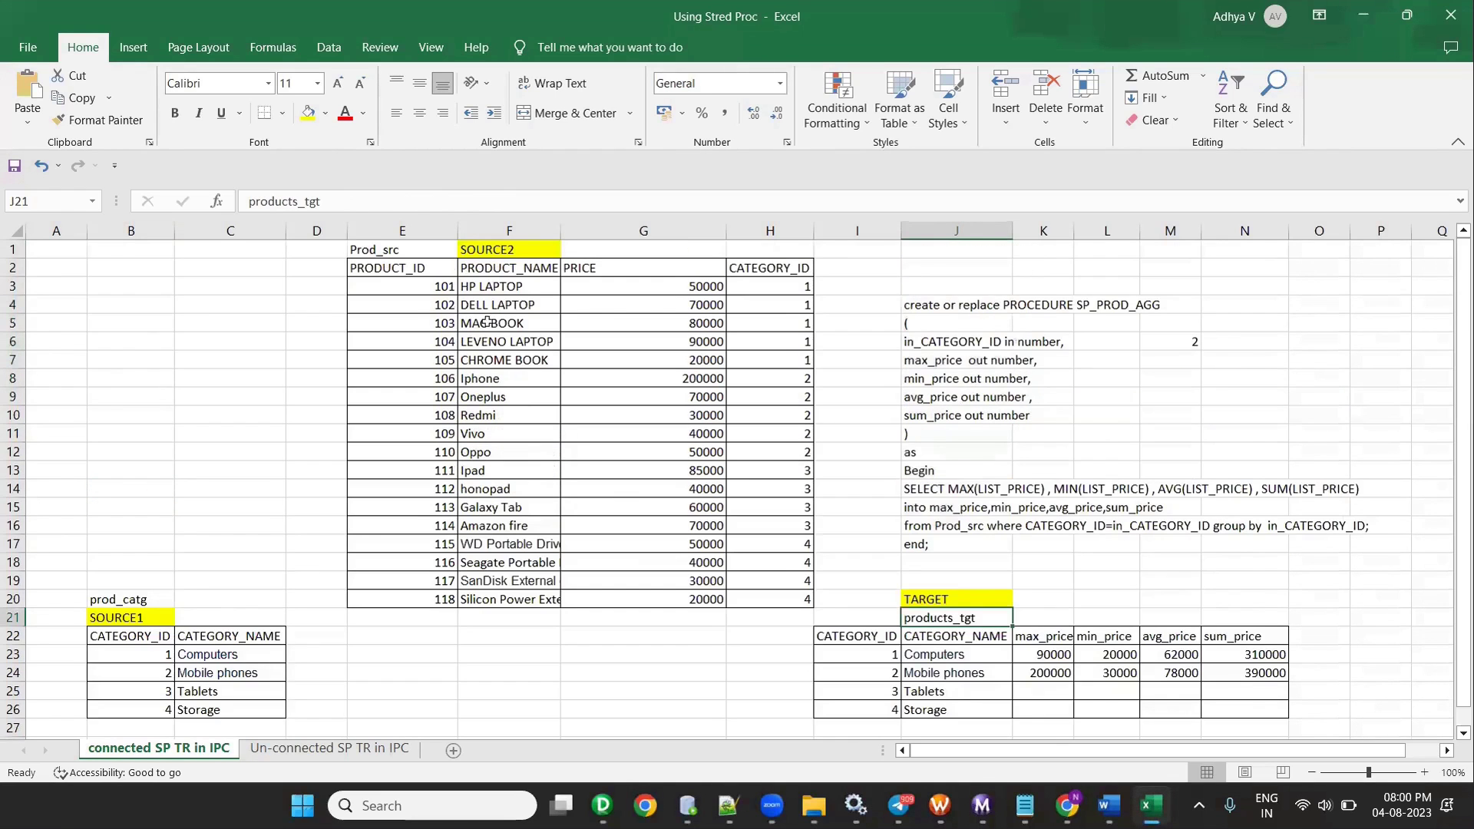
{"action": "left_click", "coordinate": [381, 249]}
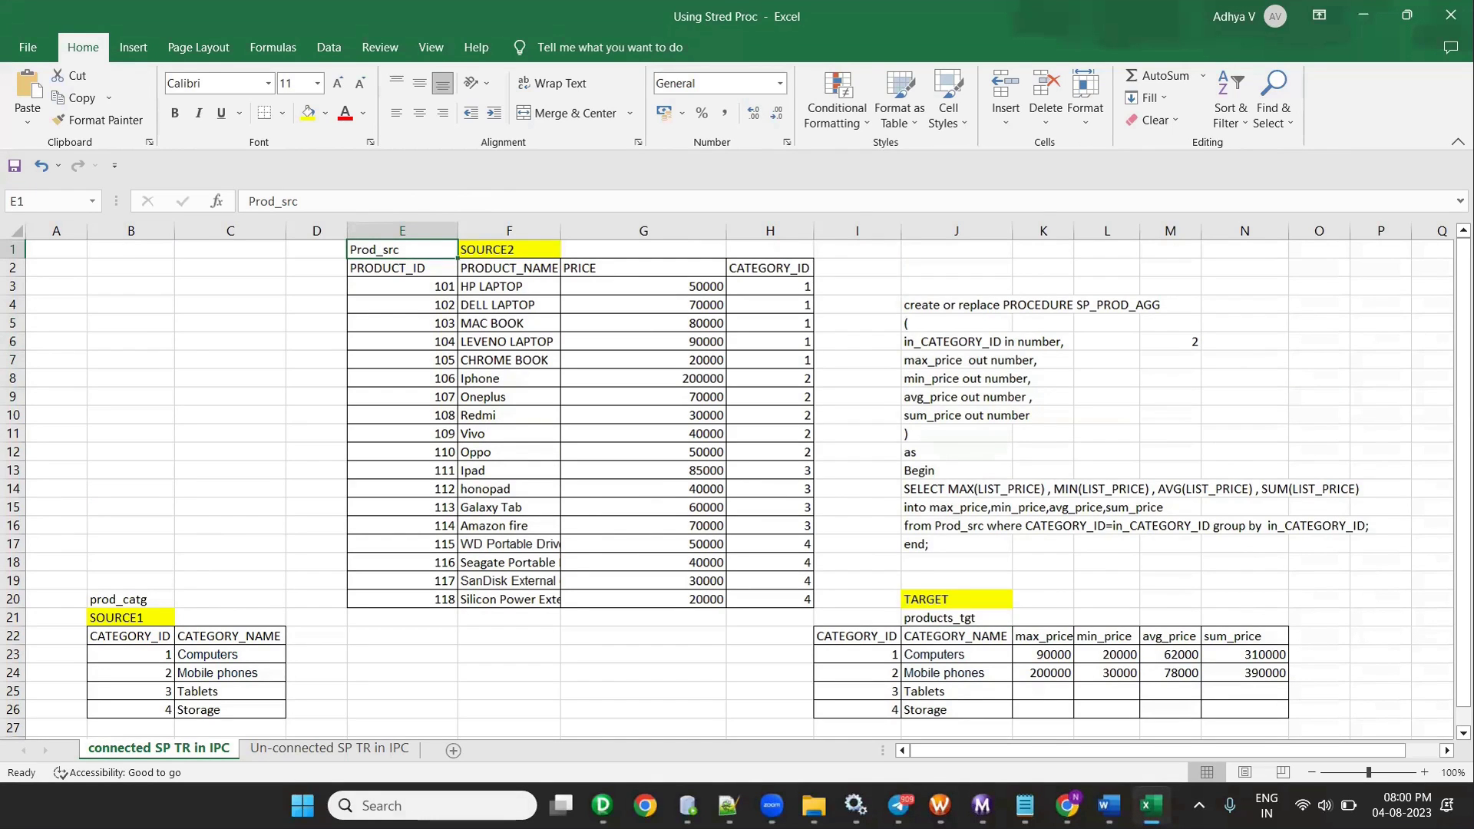
{"action": "left_click", "coordinate": [606, 691]}
{"action": "left_click", "coordinate": [345, 32]}
- Create a new mapping named m_products_tgt_conn_SP, copying products_tgt from Excel into the name
{"action": "left_click", "coordinate": [361, 56]}
{"action": "type", "text": "M"}
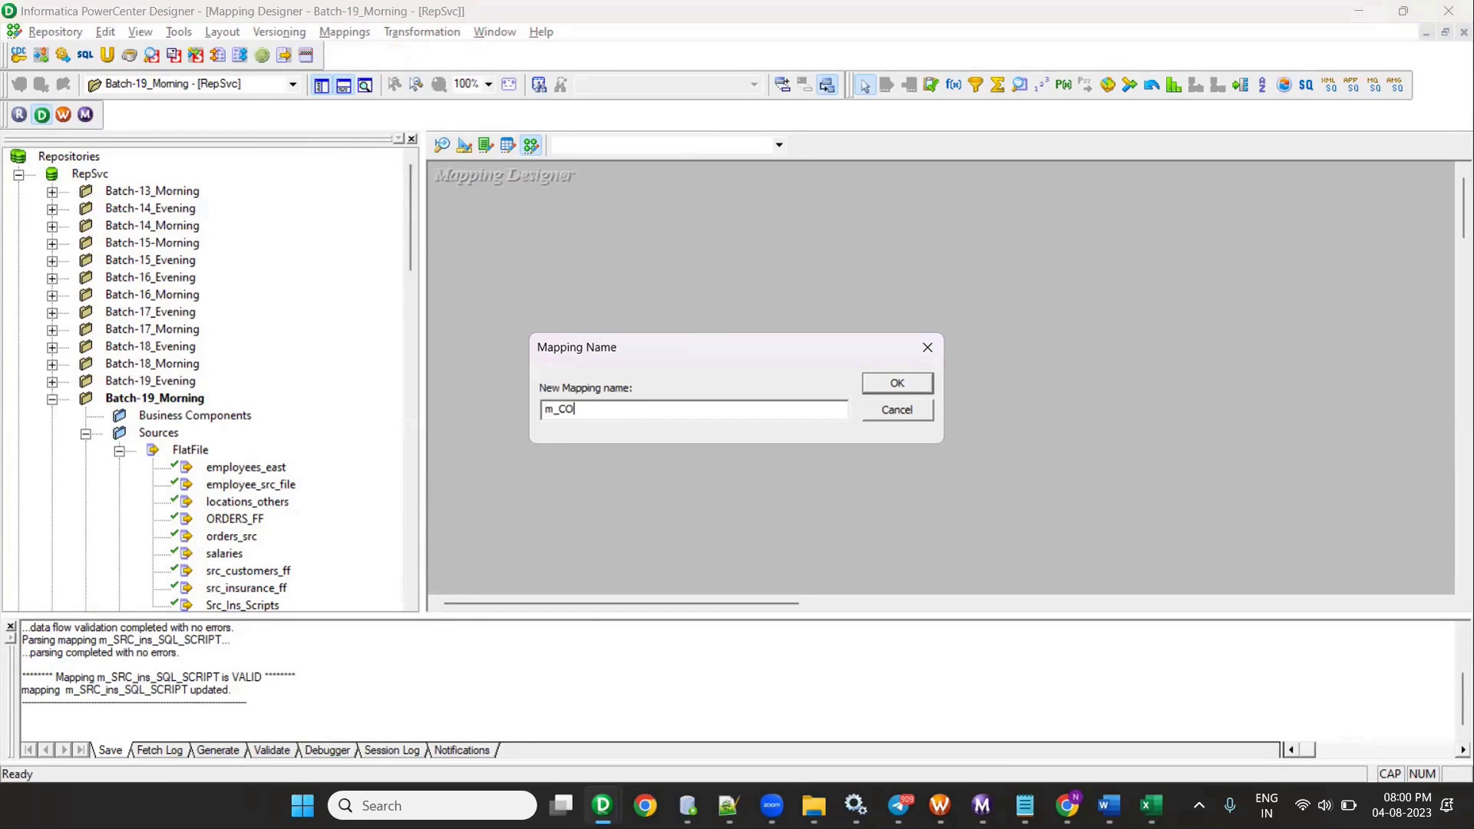
{"action": "type", "text": "_CO"}
{"action": "key", "text": "BackSpace"}
{"action": "key", "text": "BackSpace"}
{"action": "key", "text": "alt+Tab"}
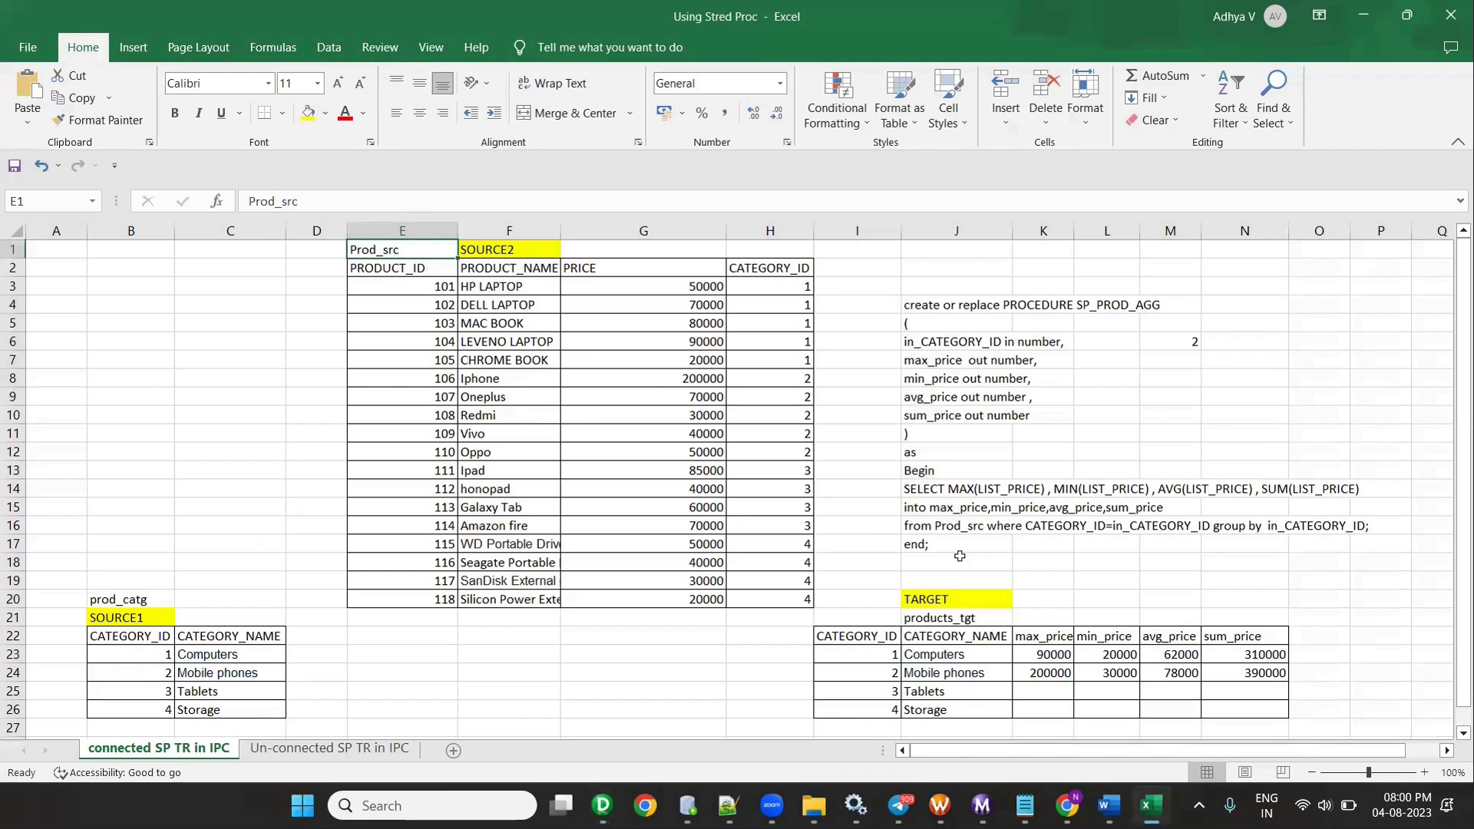
{"action": "left_click", "coordinate": [930, 598]}
{"action": "left_click", "coordinate": [945, 619]}
{"action": "key", "text": "ctrl+c"}
{"action": "key", "text": "alt+Tab"}
{"action": "key", "text": "ctrl+v"}
{"action": "type", "text": "_"}
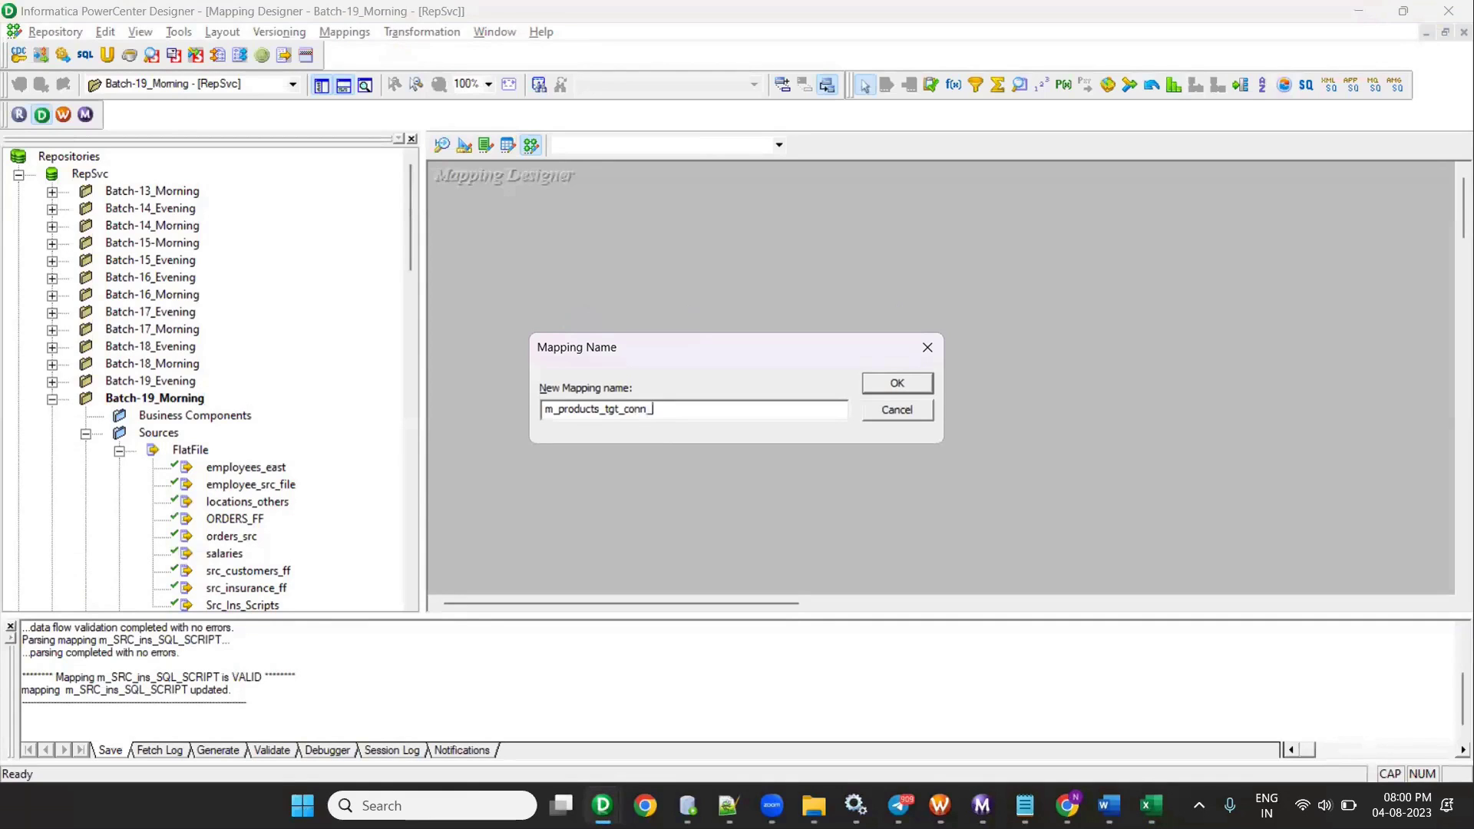
{"action": "left_click", "coordinate": [898, 387]}
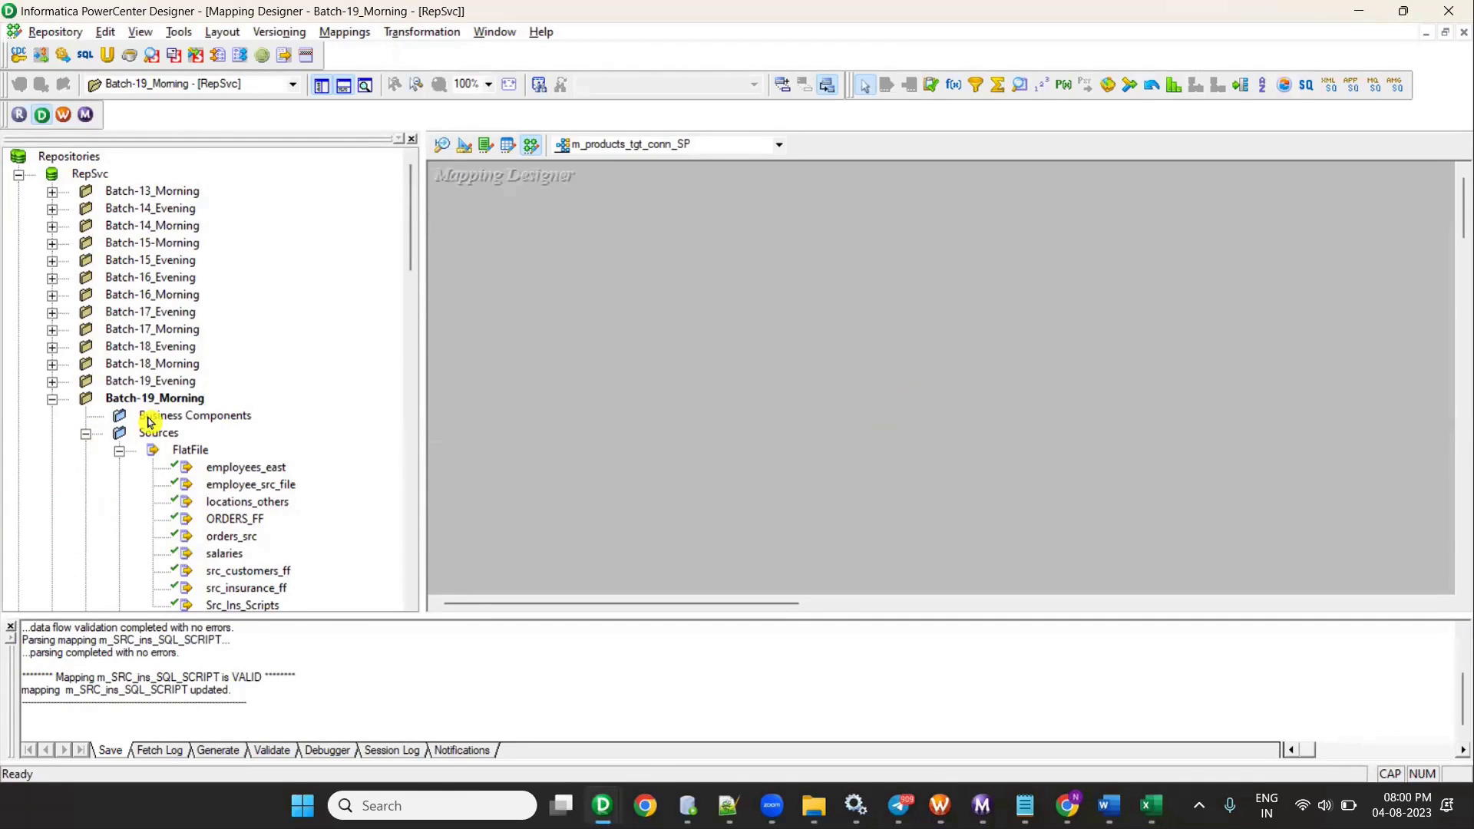
{"action": "scroll", "coordinate": [148, 423], "scroll_direction": "down", "scroll_amount": 2}
{"action": "scroll", "coordinate": [148, 423], "scroll_direction": "down", "scroll_amount": 2}
- Add and run SELECT * FROM prod_catg in the OT_SRC_DEV1 worksheet, returning 4 categories
{"action": "key", "text": "alt+Tab"}
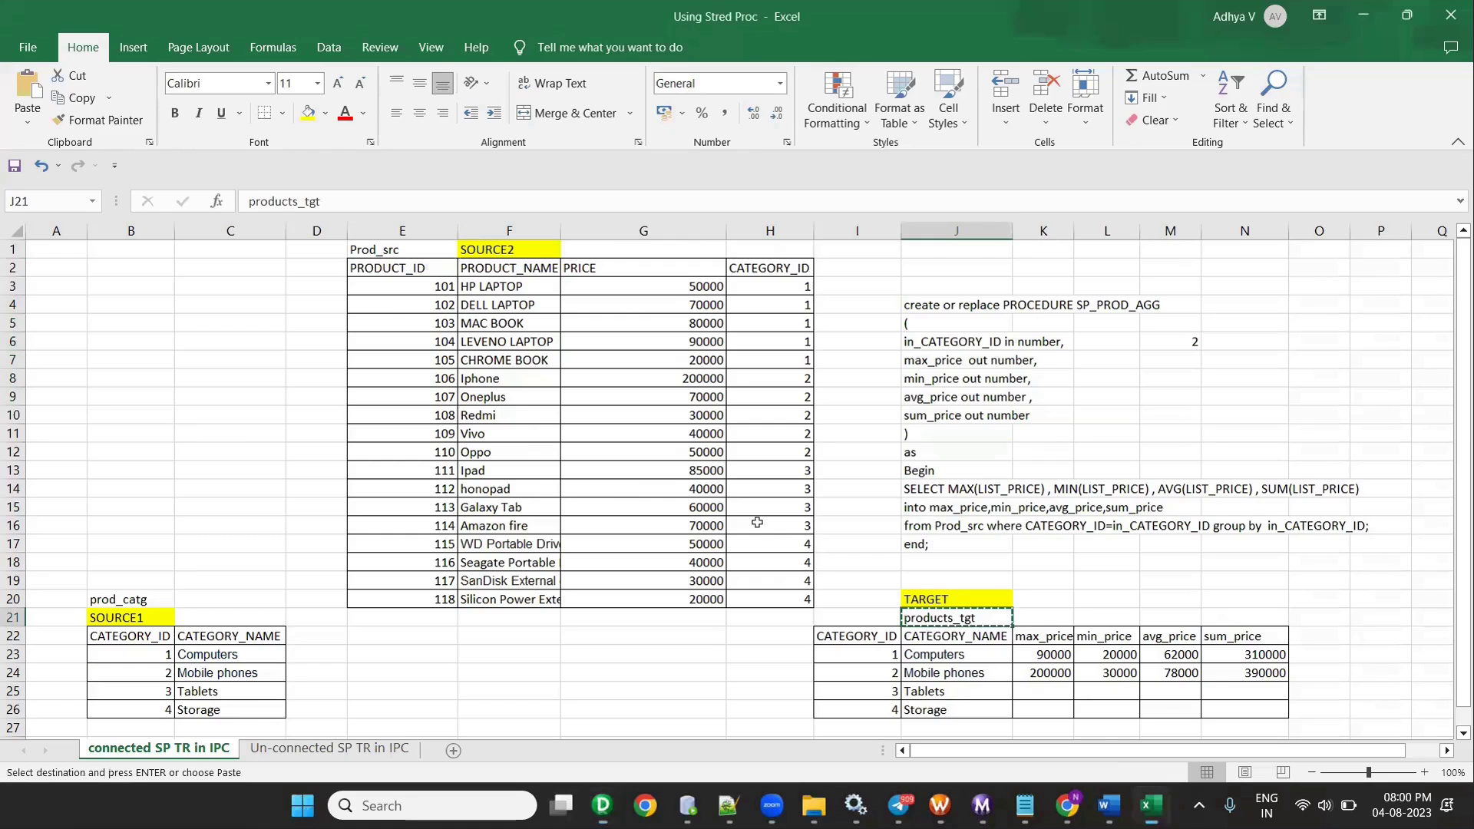
{"action": "left_click", "coordinate": [127, 599]}
{"action": "key", "text": "alt+Tab"}
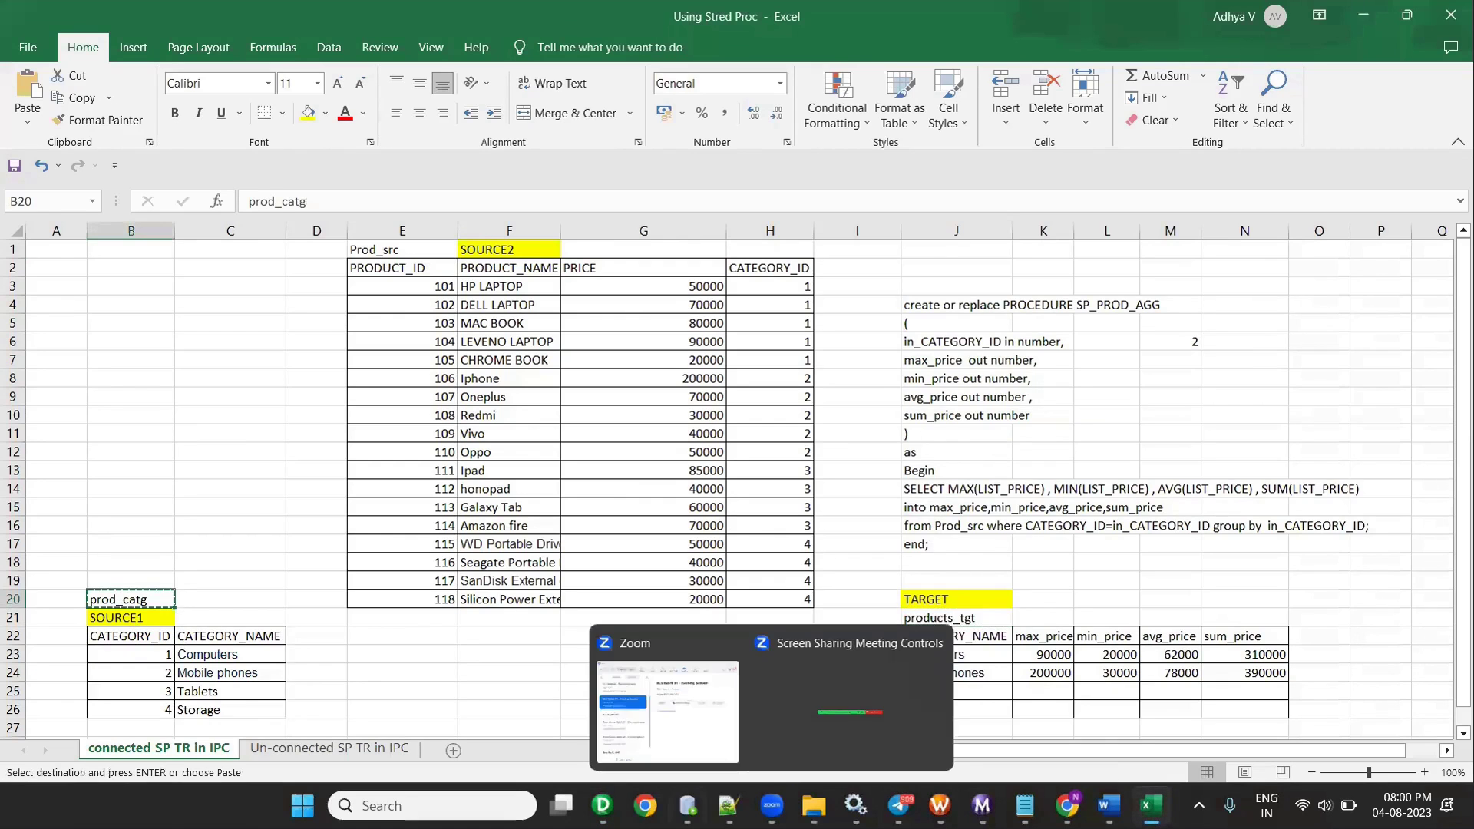
{"action": "left_click", "coordinate": [487, 485]}
{"action": "key", "text": "Return"}
{"action": "key", "text": "Return"}
{"action": "type", "text": "SEL"}
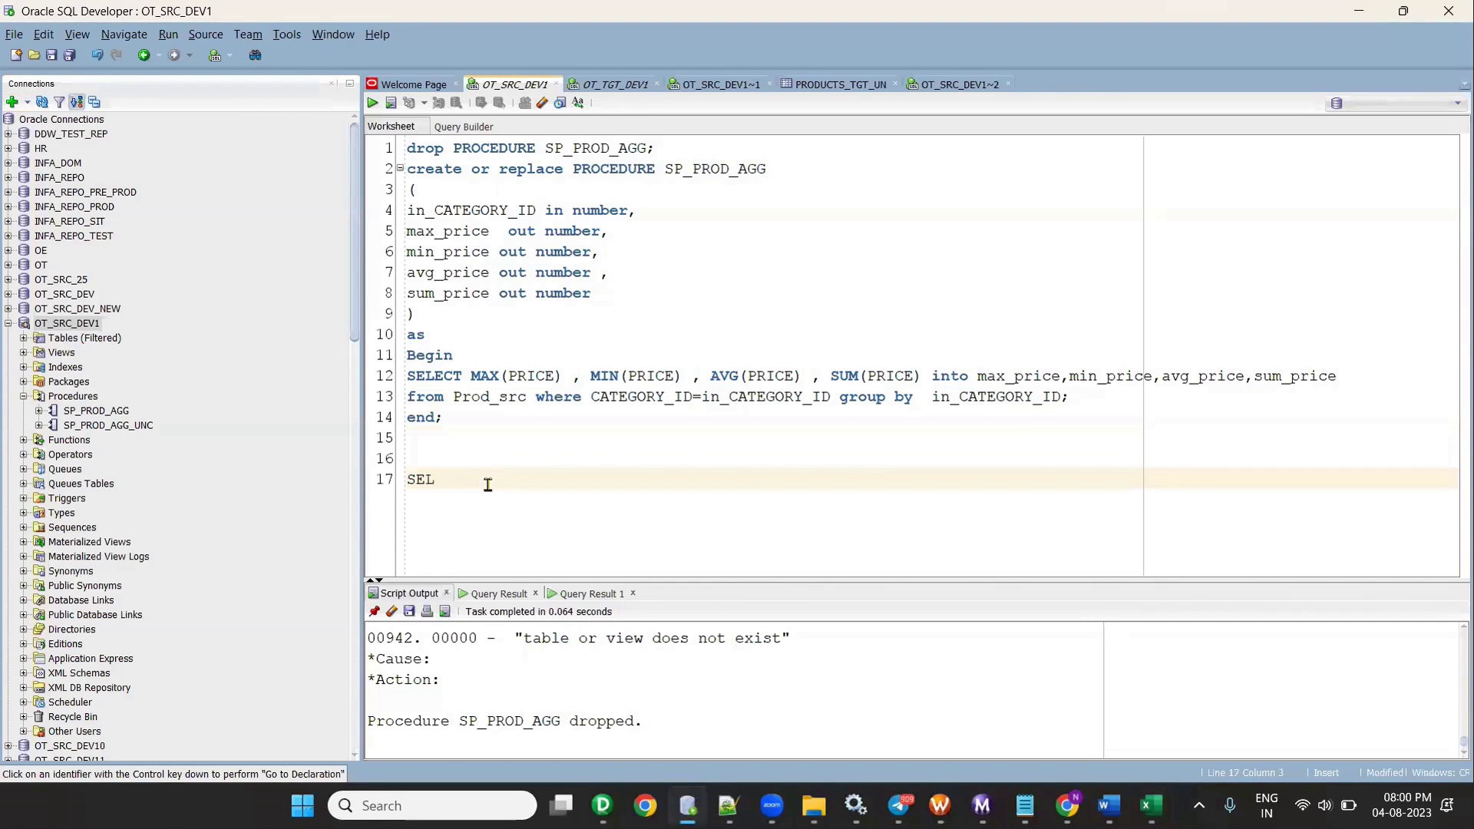
{"action": "type", "text": "ECT * FROM prod_catg;"}
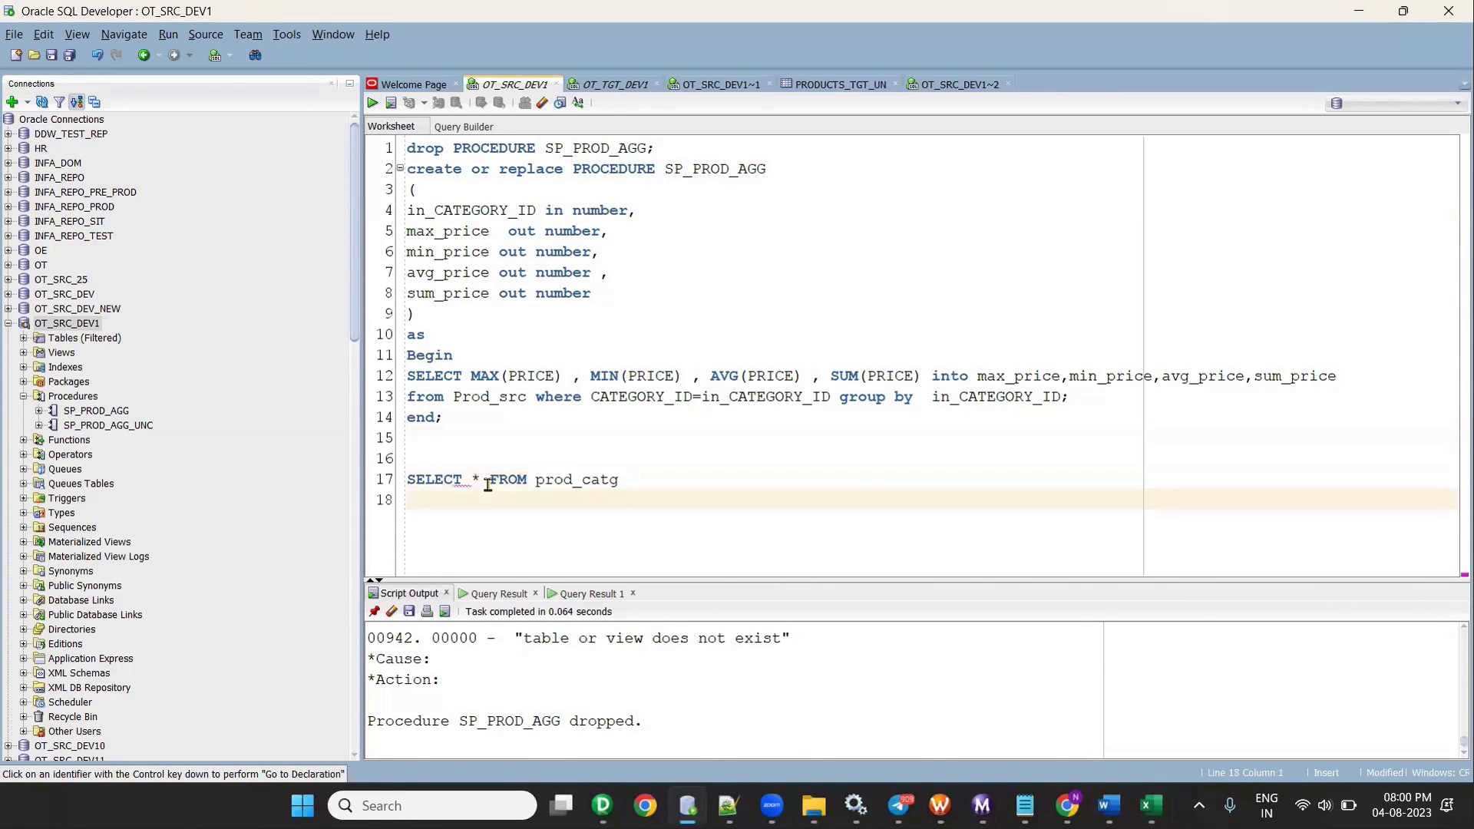
{"action": "left_click", "coordinate": [373, 103]}
{"action": "left_click", "coordinate": [772, 439]}
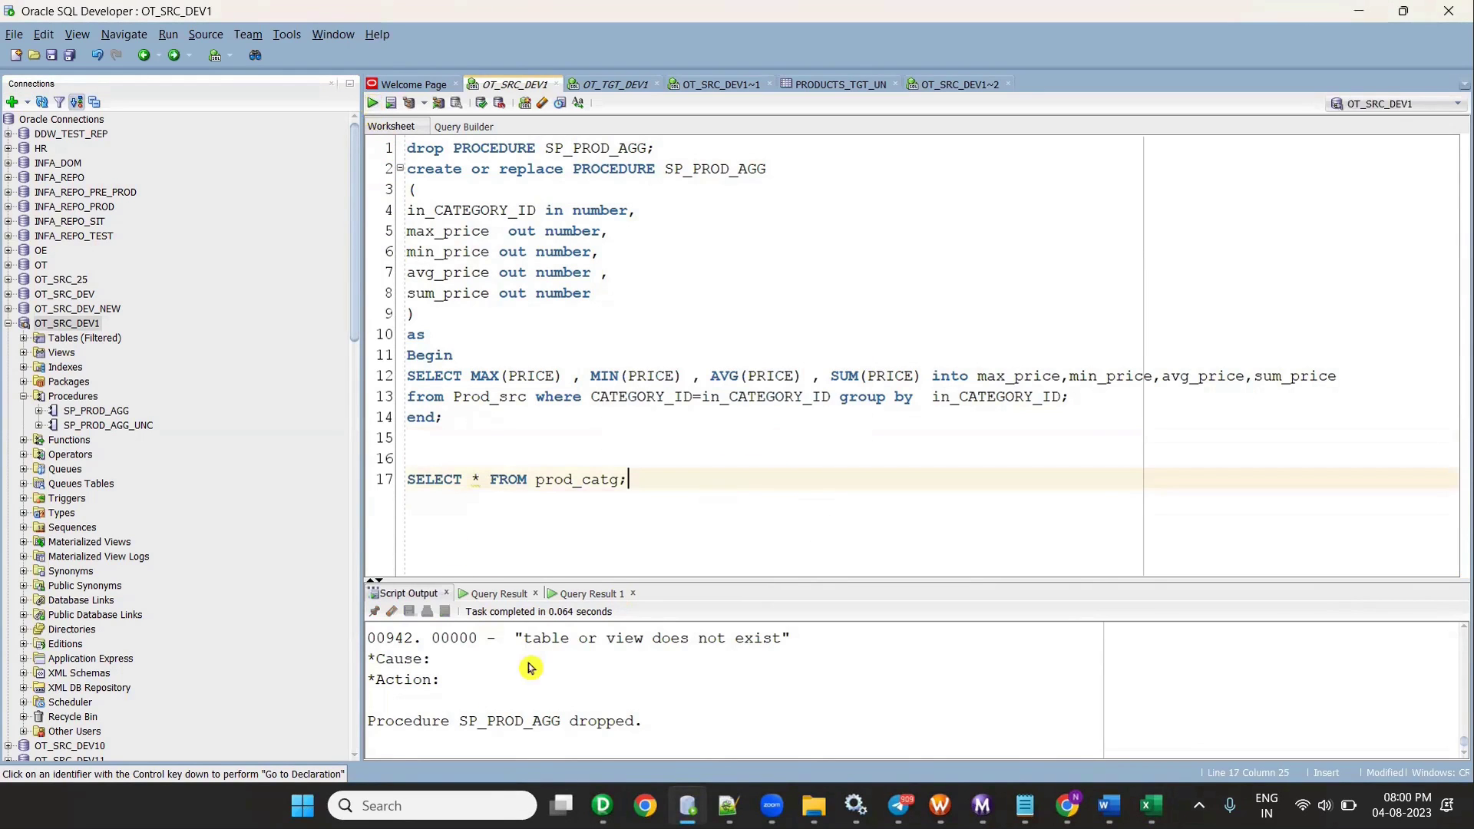
{"action": "left_click_drag", "start_coordinate": [665, 478], "coordinate": [407, 478]}
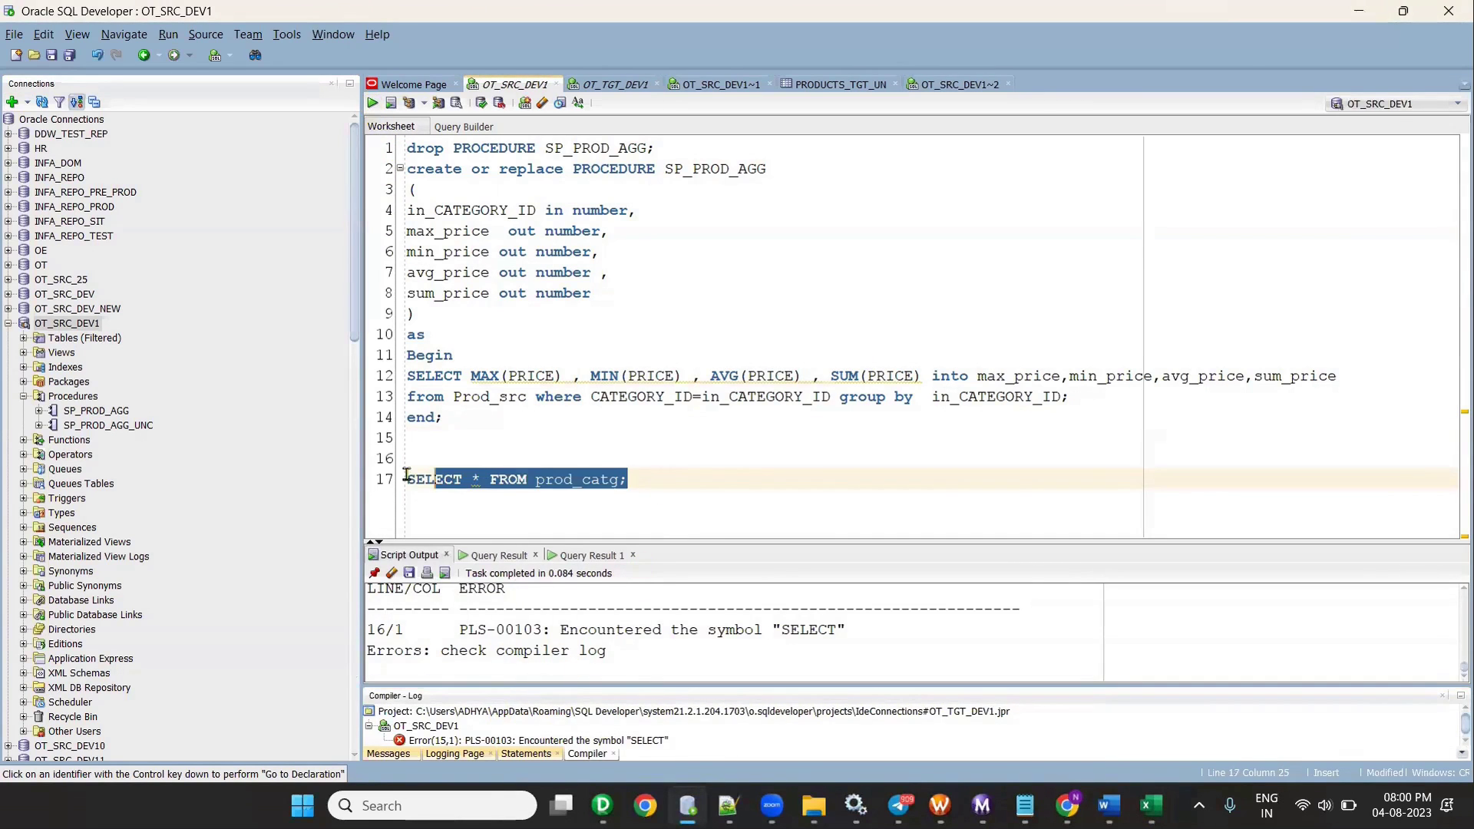
{"action": "left_click", "coordinate": [376, 103]}
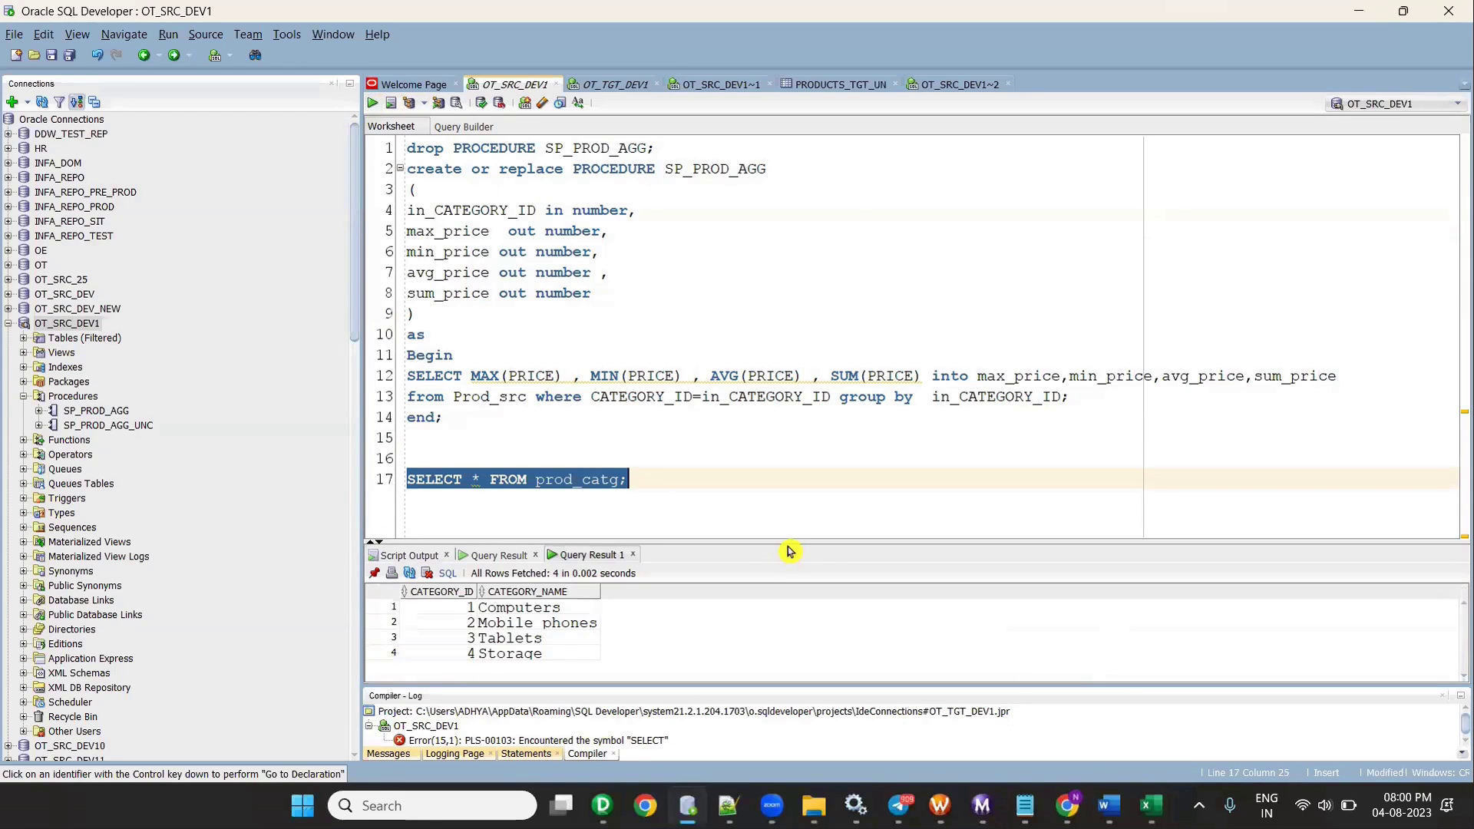
- Add SELECT * FROM Prod_src, fix the FROM typo, and run it
{"action": "key", "text": "alt+Tab"}
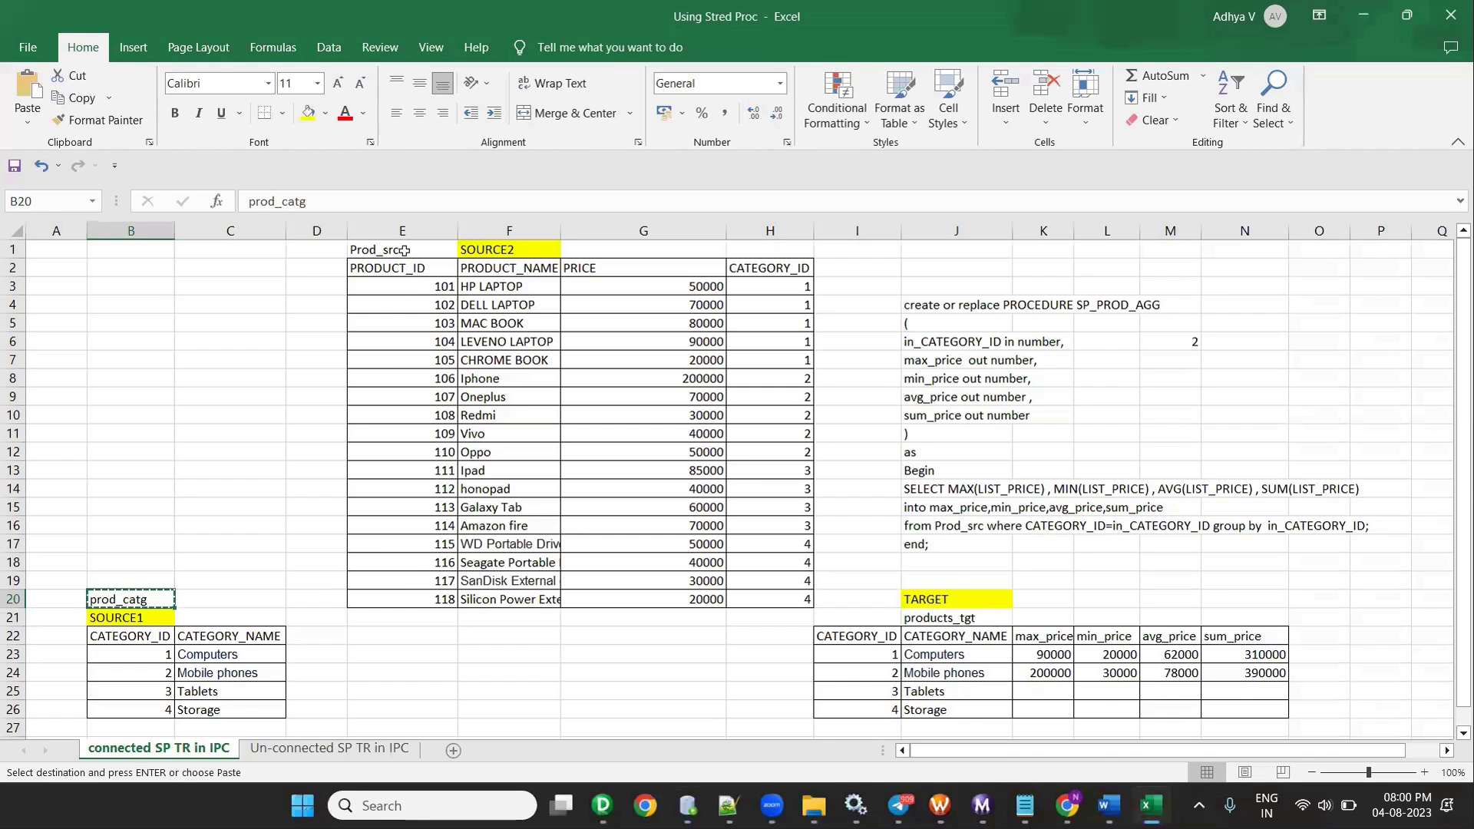
{"action": "left_click", "coordinate": [404, 250]}
{"action": "key", "text": "alt+Tab"}
{"action": "left_click", "coordinate": [650, 481]}
{"action": "key", "text": "Return"}
{"action": "key", "text": "Return"}
{"action": "type", "text": "SELECT * FROMMProd_src"}
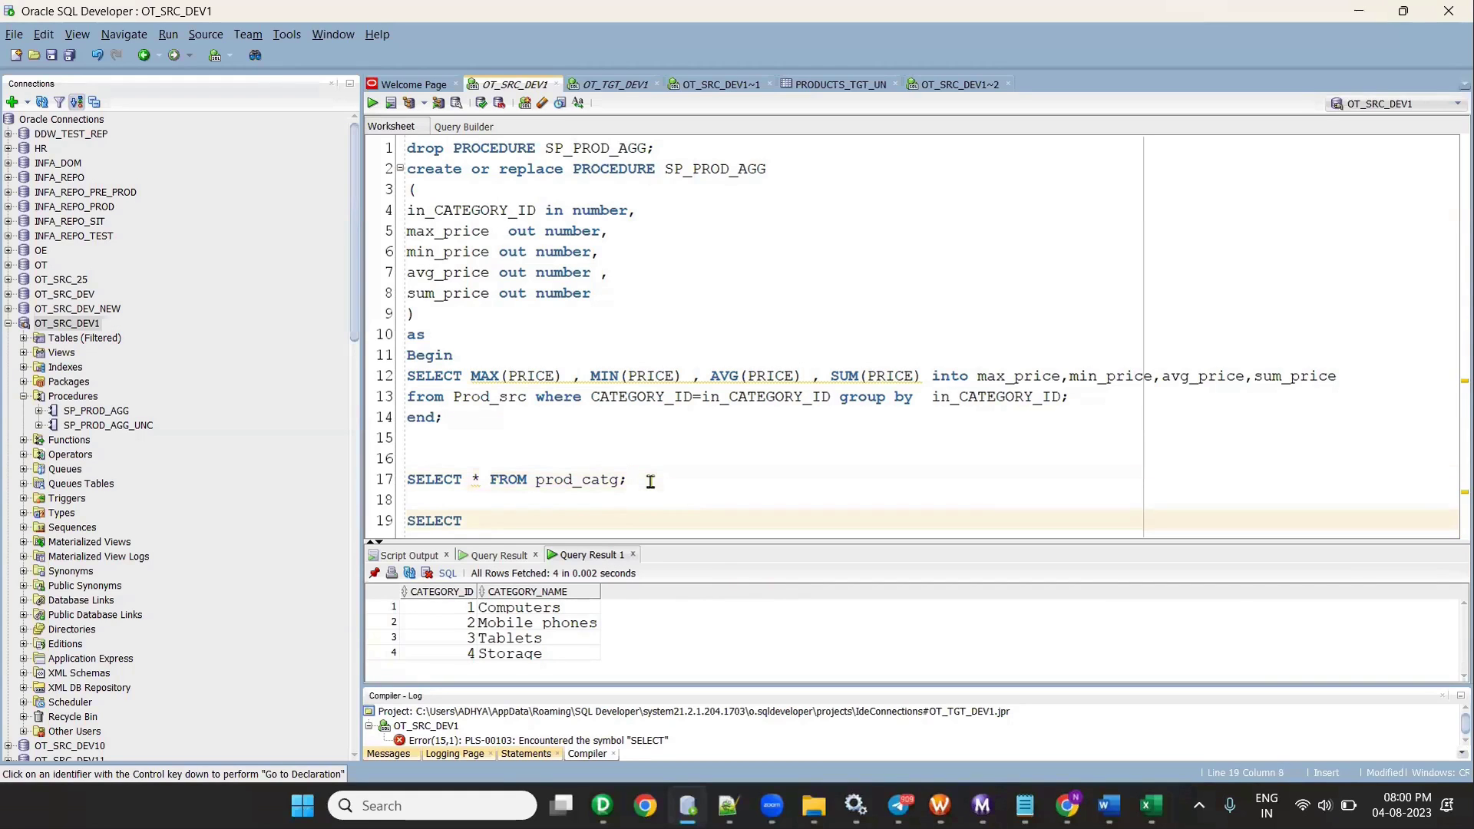
{"action": "key", "text": "Return"}
{"action": "left_click", "coordinate": [650, 481]}
{"action": "key", "text": "BackSpace"}
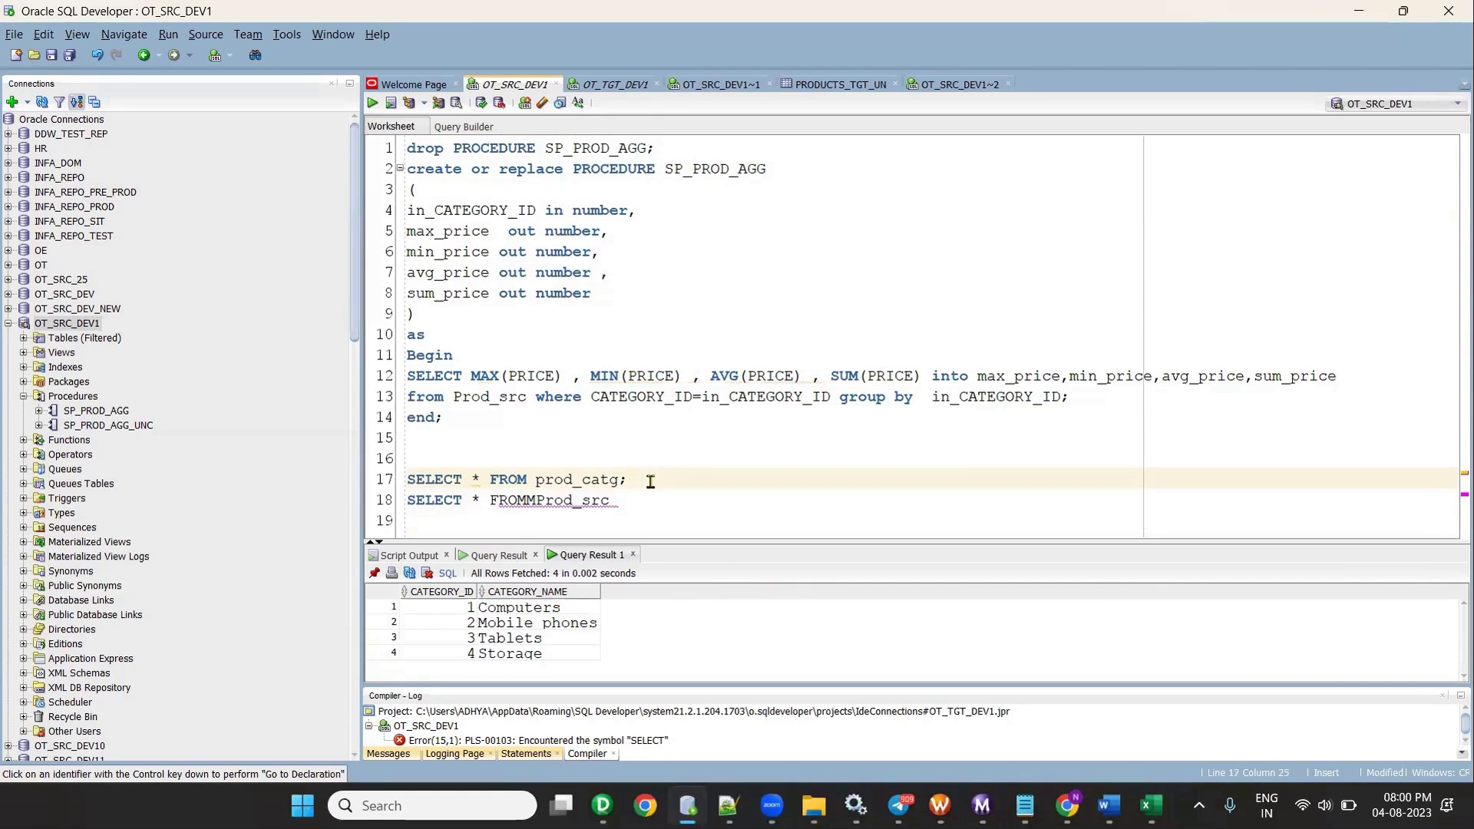
{"action": "left_click", "coordinate": [536, 499]}
{"action": "key", "text": "BackSpace"}
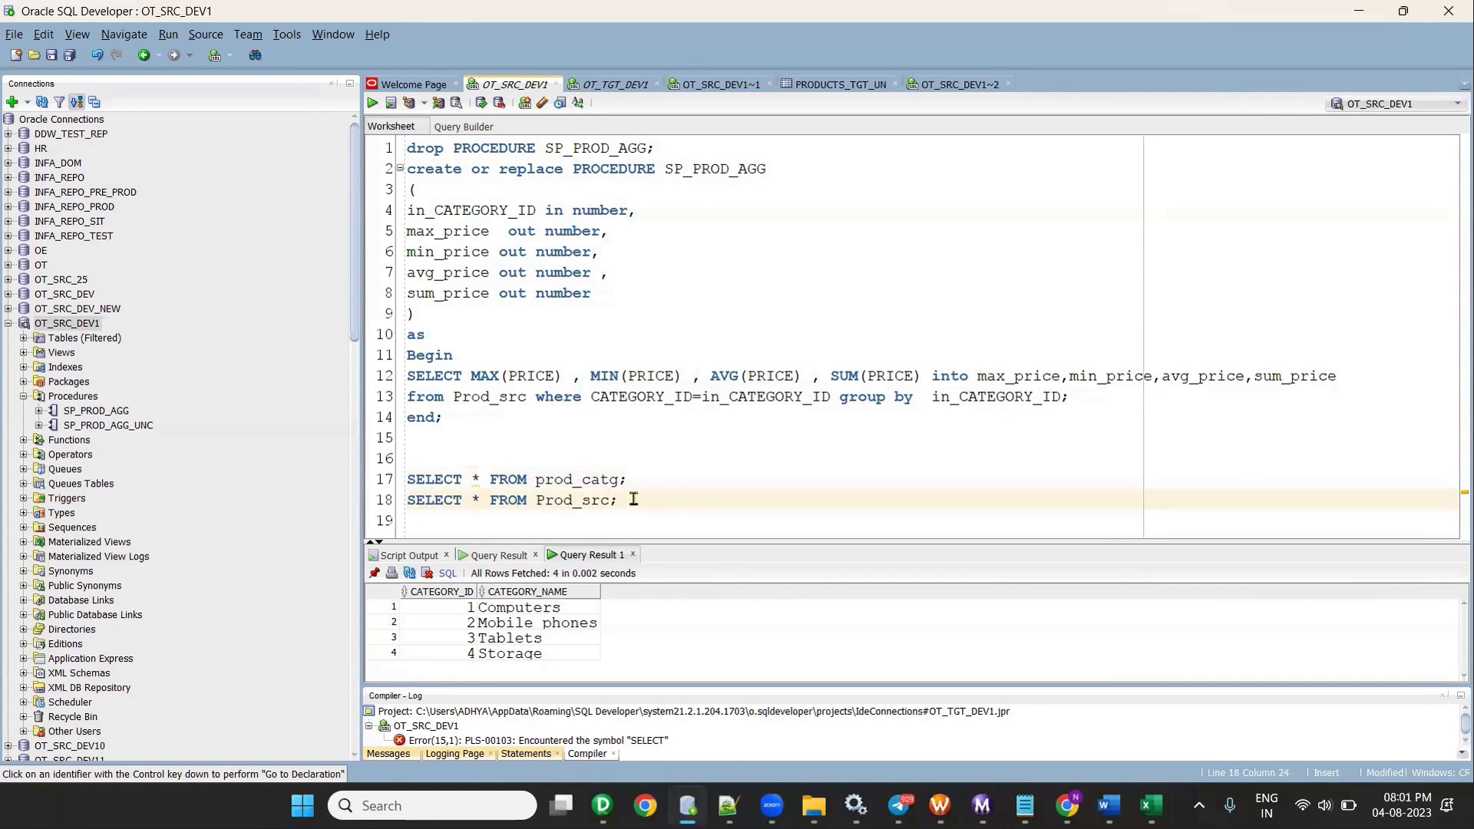
{"action": "left_click", "coordinate": [1443, 696]}
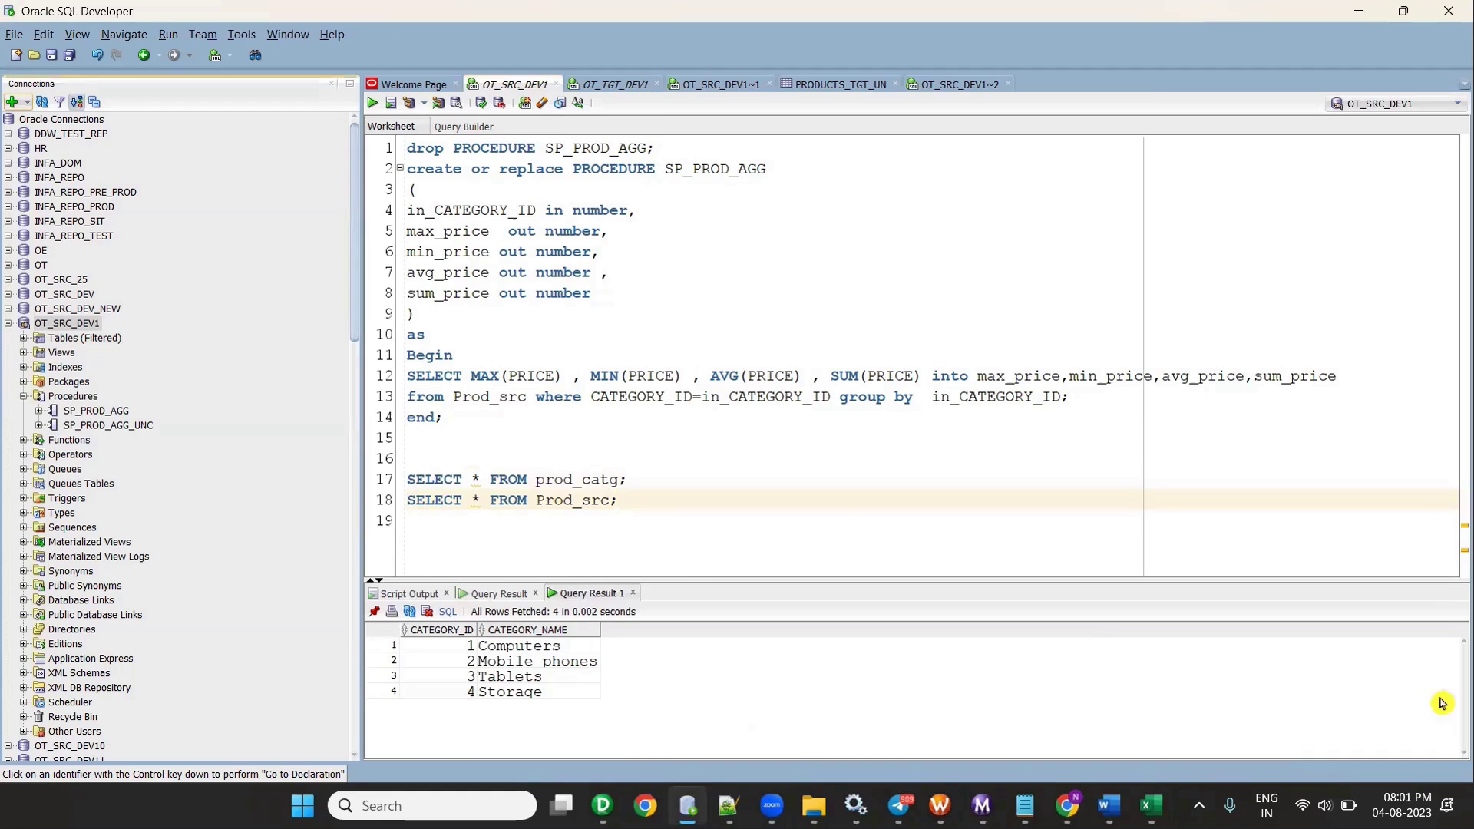
{"action": "left_click_drag", "start_coordinate": [626, 503], "coordinate": [406, 503]}
{"action": "left_click", "coordinate": [373, 103]}
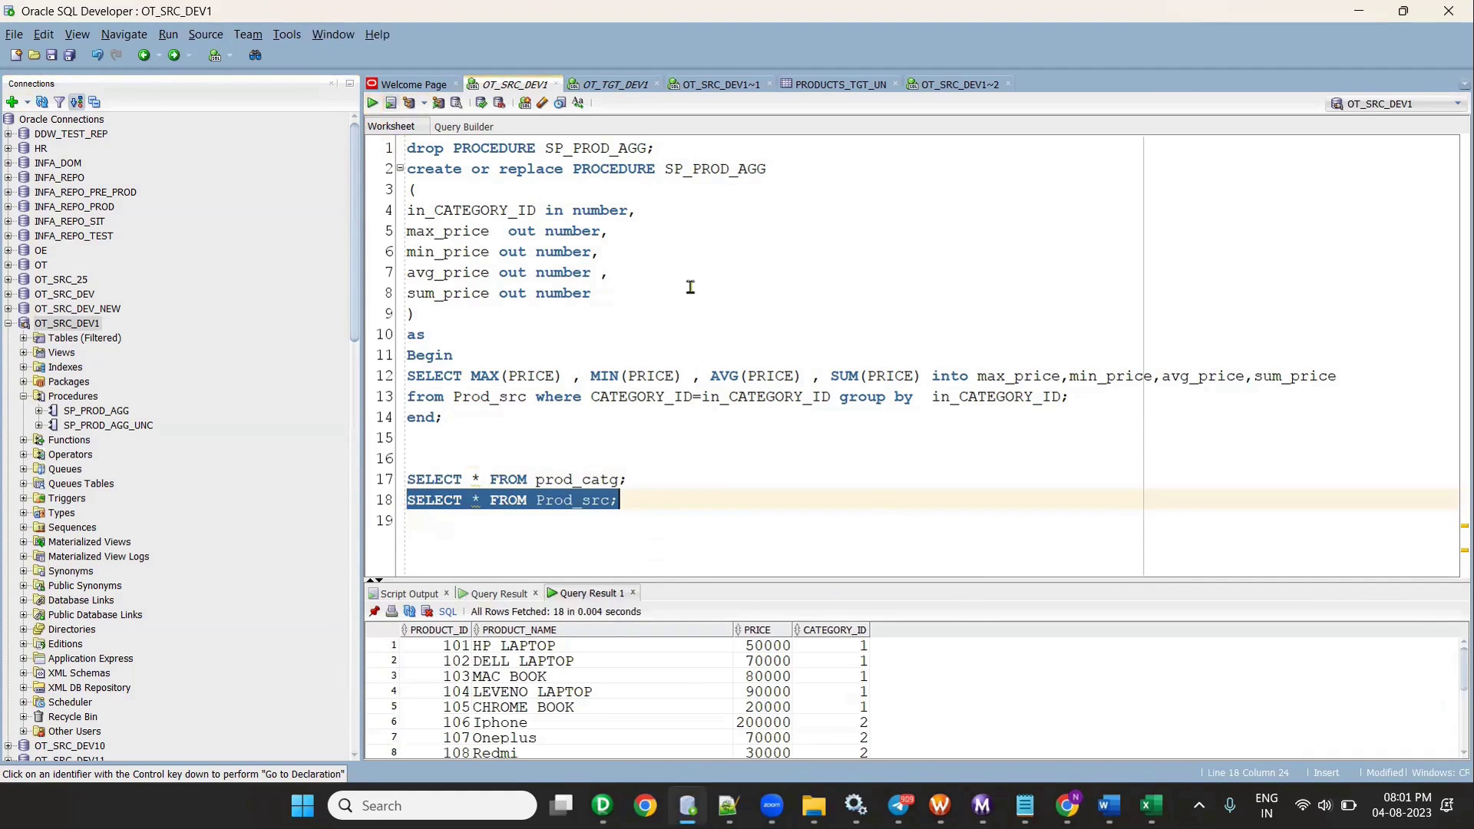
- Enlarge the results grid to review the 18 Prod_src products
{"action": "left_click_drag", "start_coordinate": [1030, 581], "coordinate": [1021, 449]}
{"action": "scroll", "coordinate": [584, 617], "scroll_direction": "down", "scroll_amount": 2}
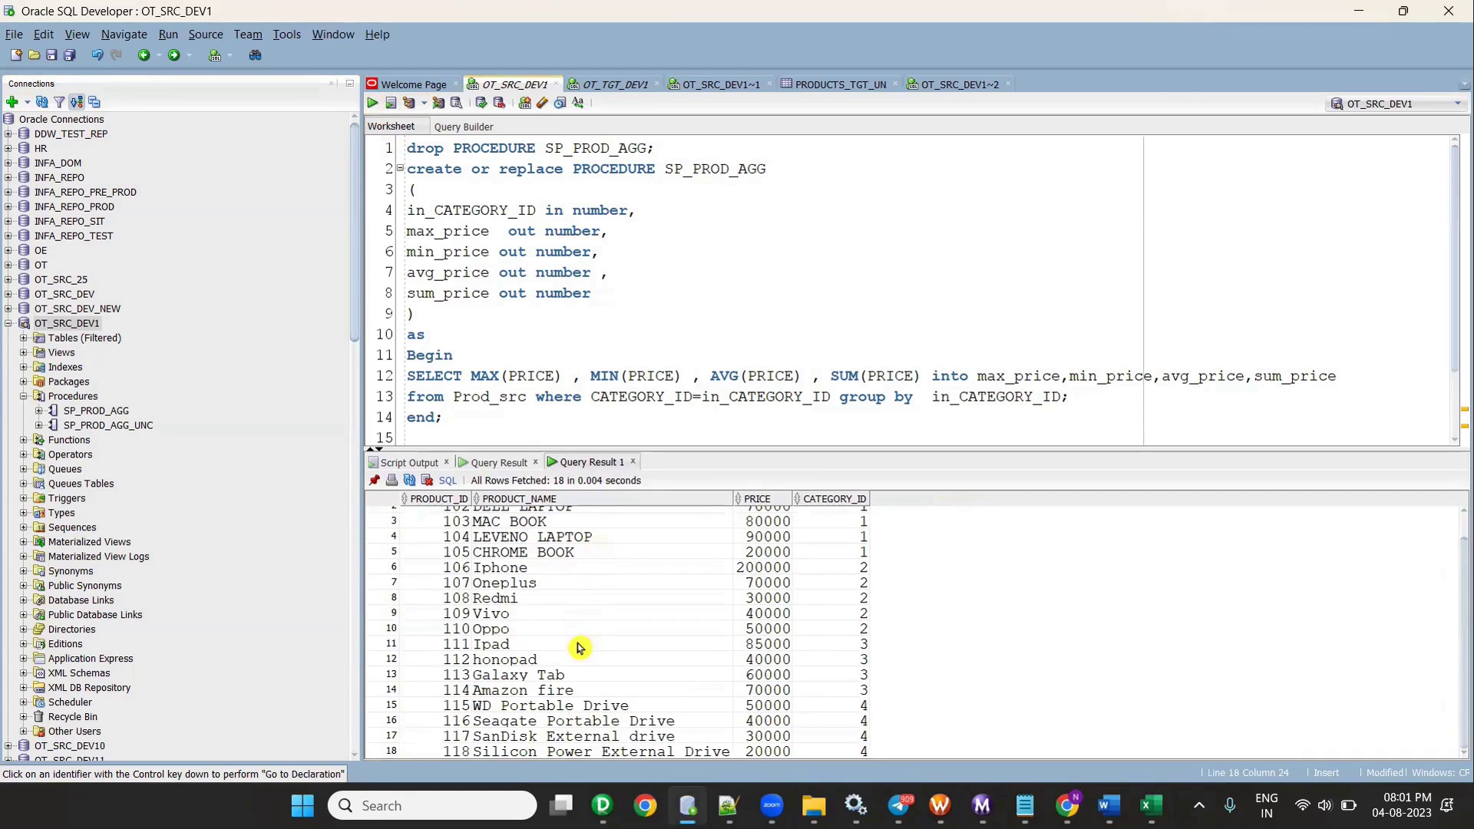
{"action": "scroll", "coordinate": [513, 681], "scroll_direction": "up", "scroll_amount": 1}
{"action": "scroll", "coordinate": [655, 346], "scroll_direction": "down", "scroll_amount": 2}
{"action": "left_click_drag", "start_coordinate": [407, 414], "coordinate": [655, 414]}
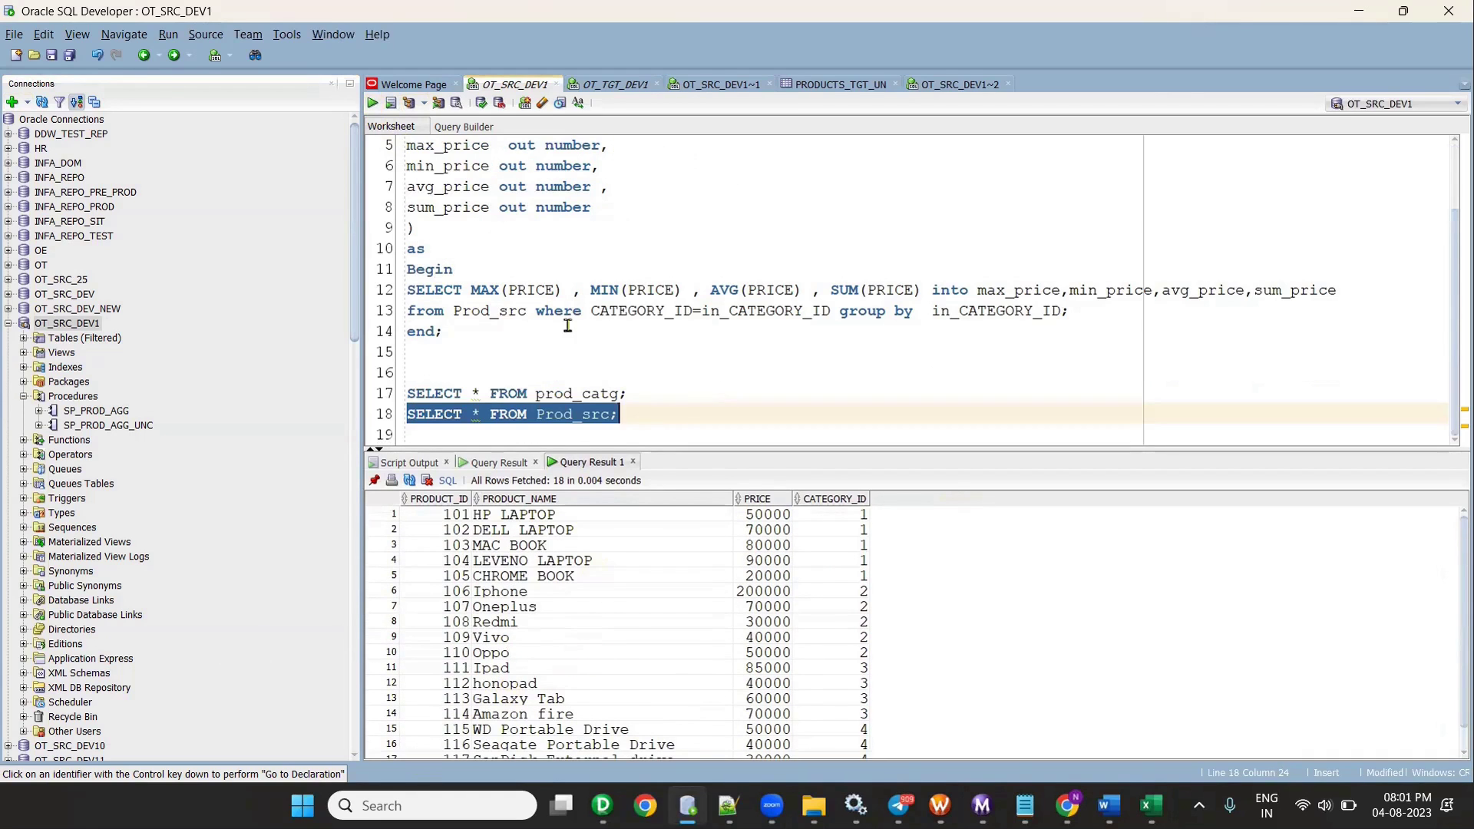
{"action": "left_click", "coordinate": [655, 415]}
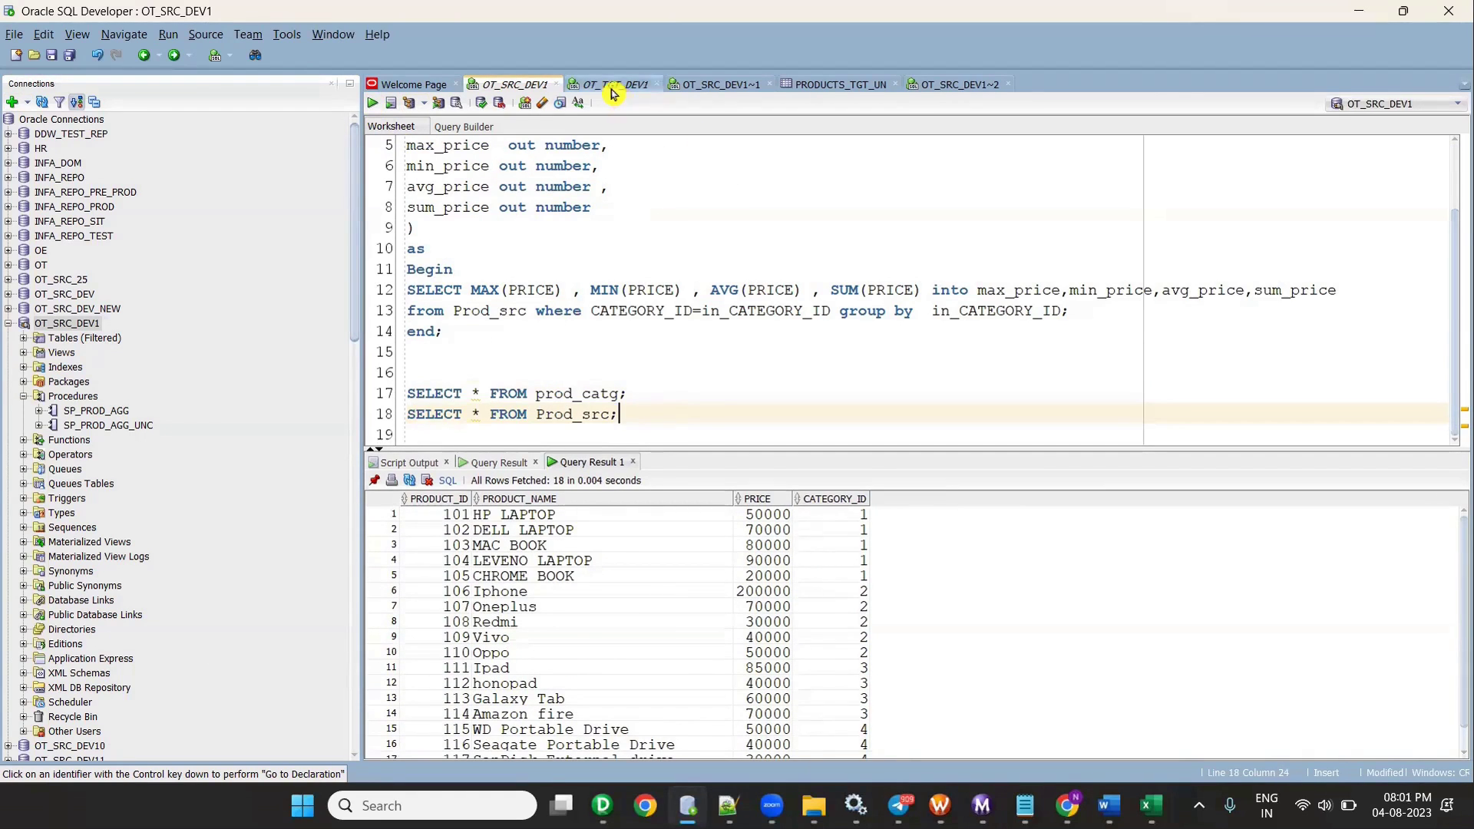
{"action": "left_click", "coordinate": [617, 84]}
{"action": "key", "text": "alt+Tab"}
- Drop and recreate PRODUCTS_TGT in OT_TGT_DEV1, then confirm SELECT * FROM products_tgt returns no rows
{"action": "left_click", "coordinate": [957, 618]}
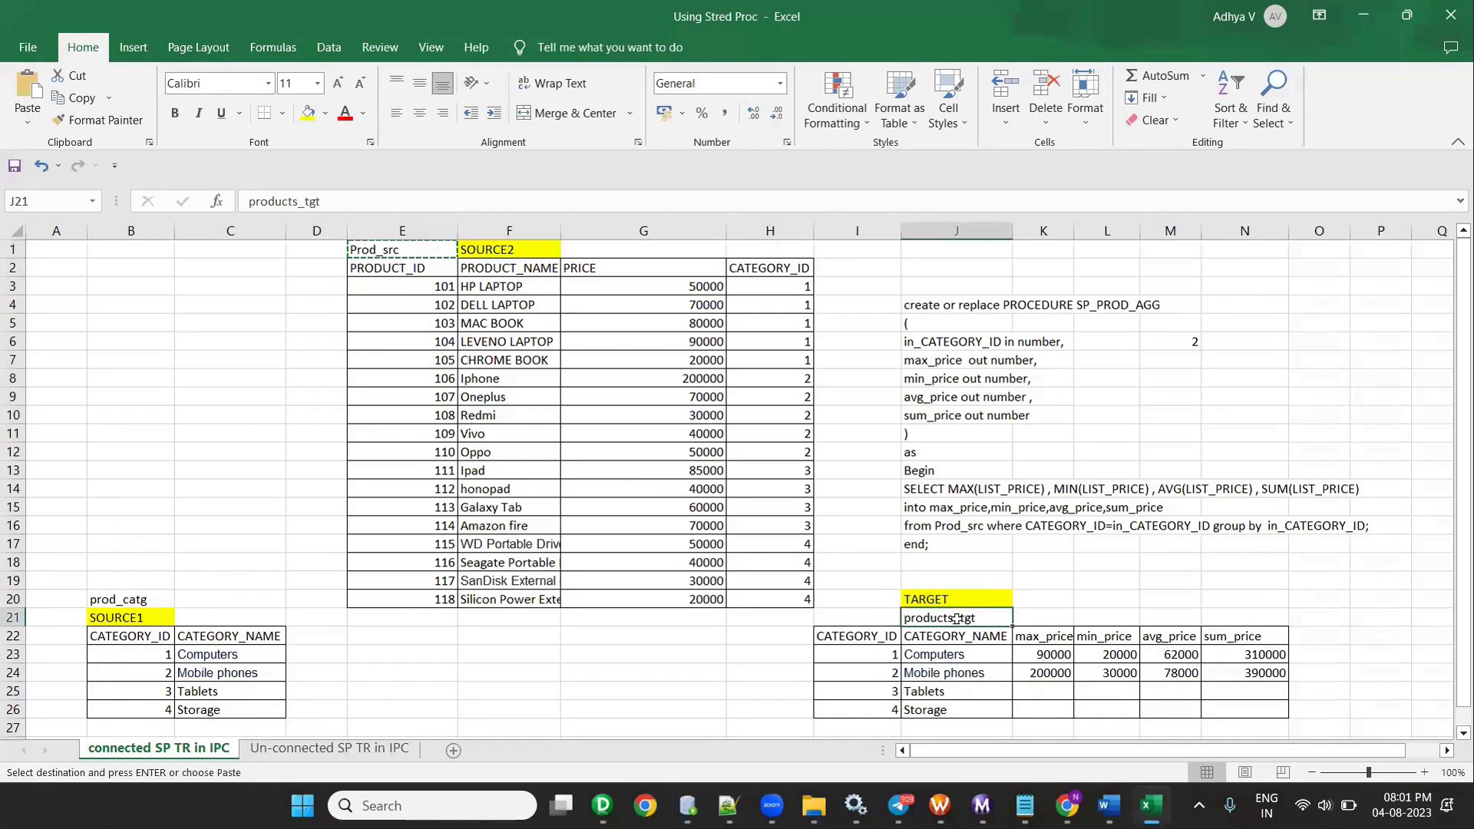
{"action": "key", "text": "alt+Tab"}
{"action": "scroll", "coordinate": [541, 335], "scroll_direction": "up", "scroll_amount": 7}
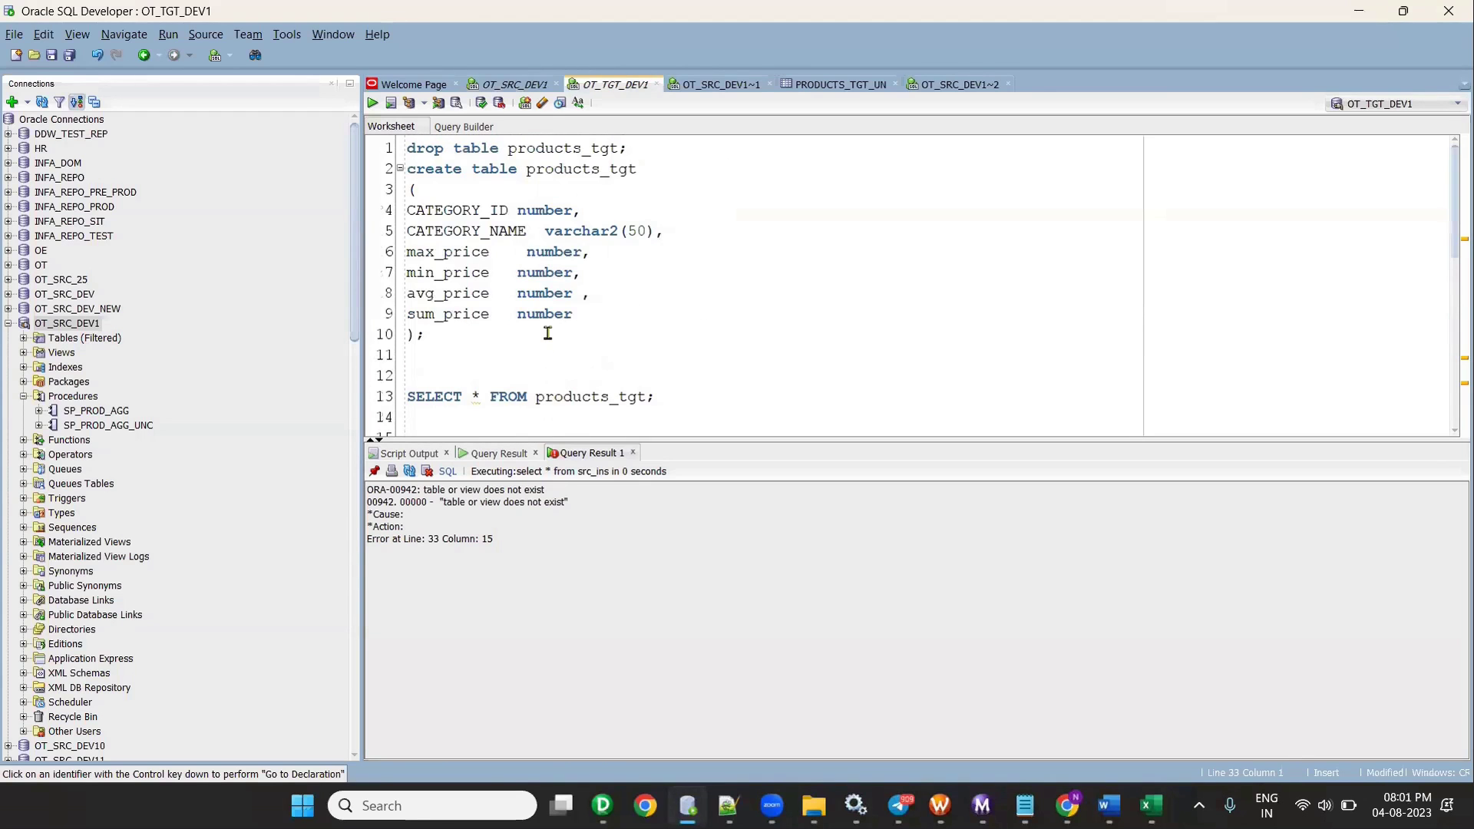
{"action": "left_click_drag", "start_coordinate": [478, 341], "coordinate": [352, 72]}
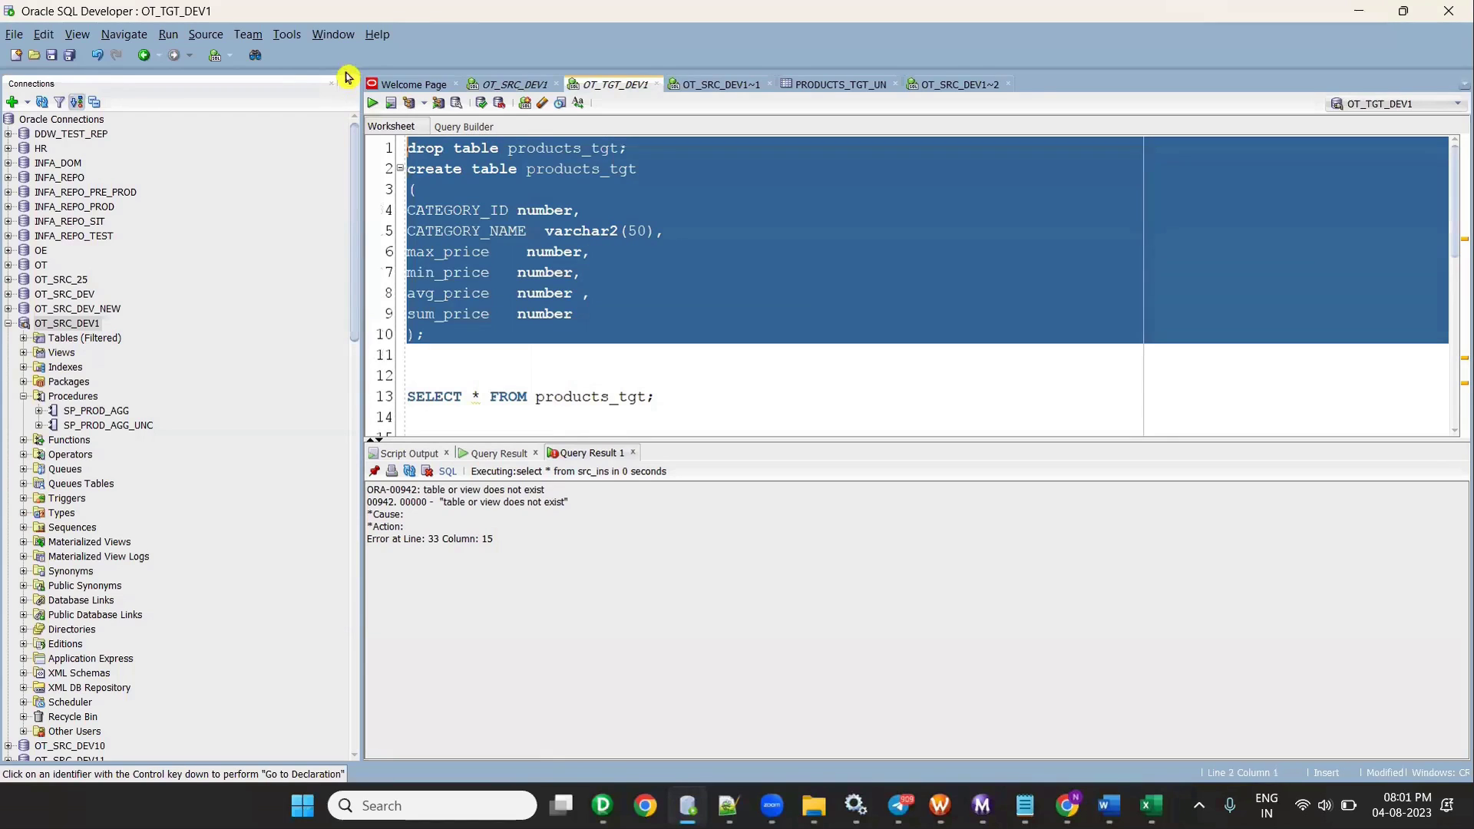
{"action": "left_click", "coordinate": [391, 102]}
{"action": "left_click", "coordinate": [667, 400]}
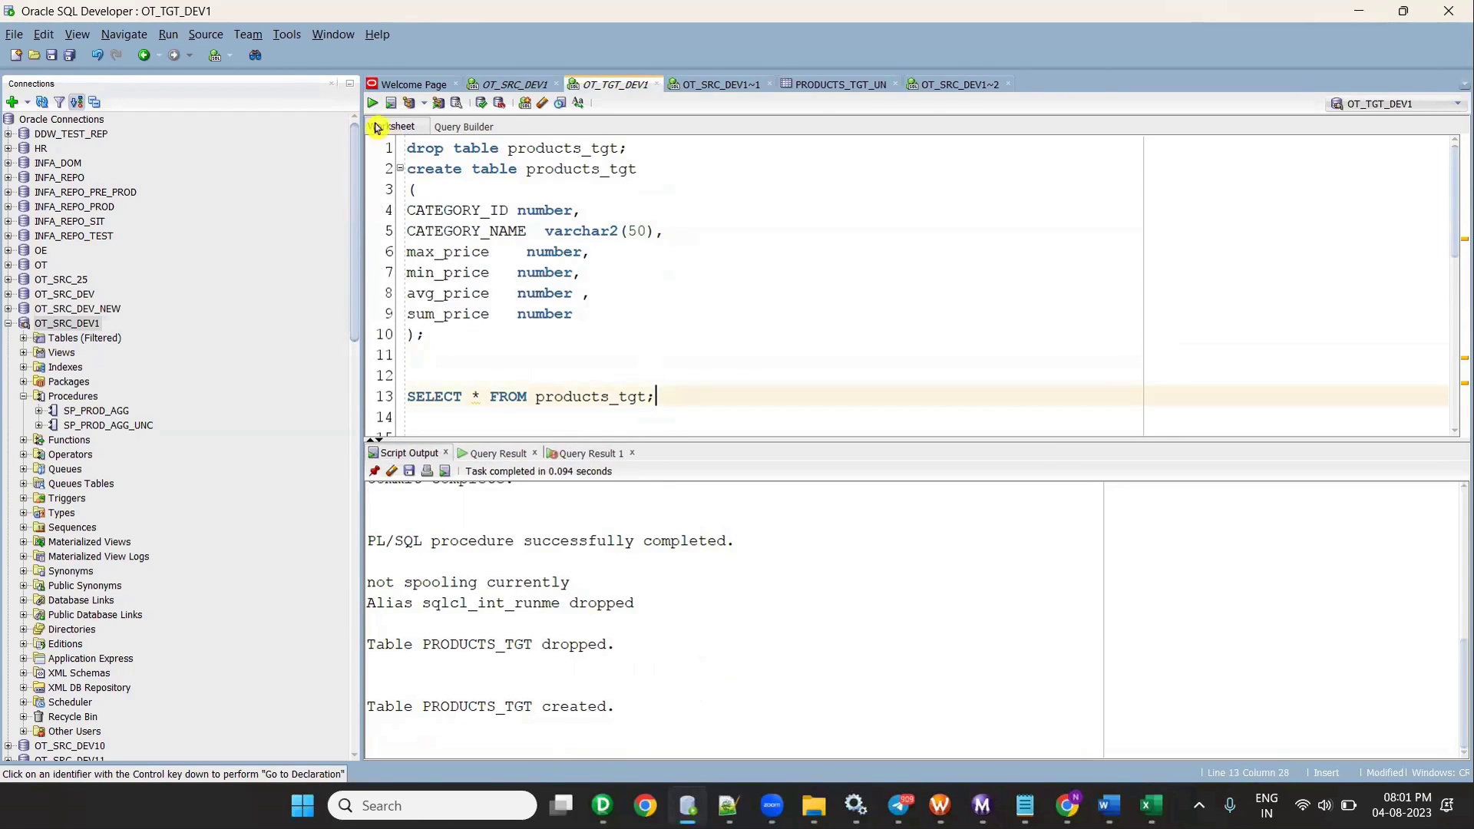
{"action": "left_click", "coordinate": [373, 103]}
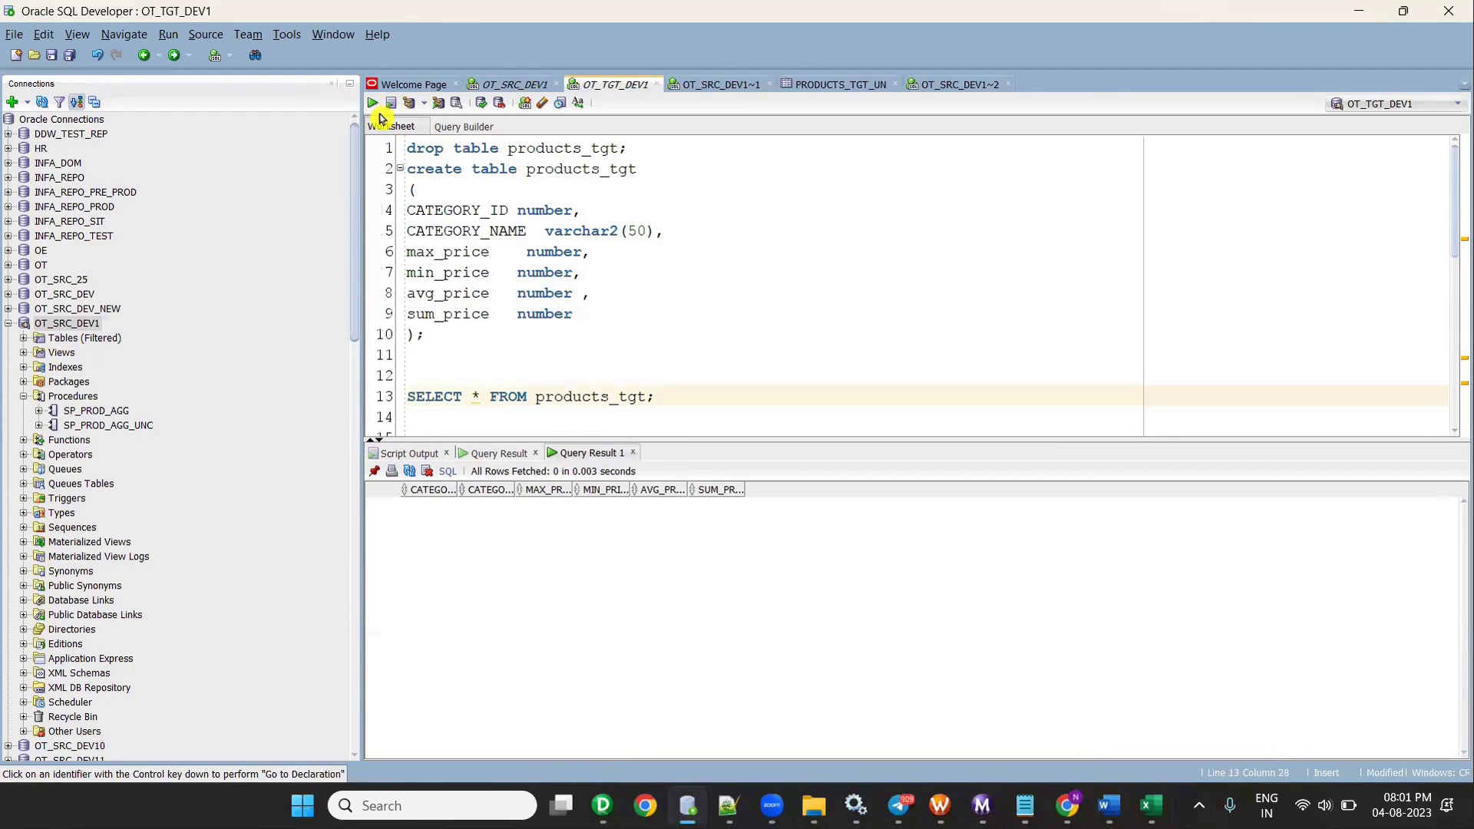
{"action": "mouse_move", "coordinate": [602, 806]}
{"action": "left_click", "coordinate": [503, 691]}
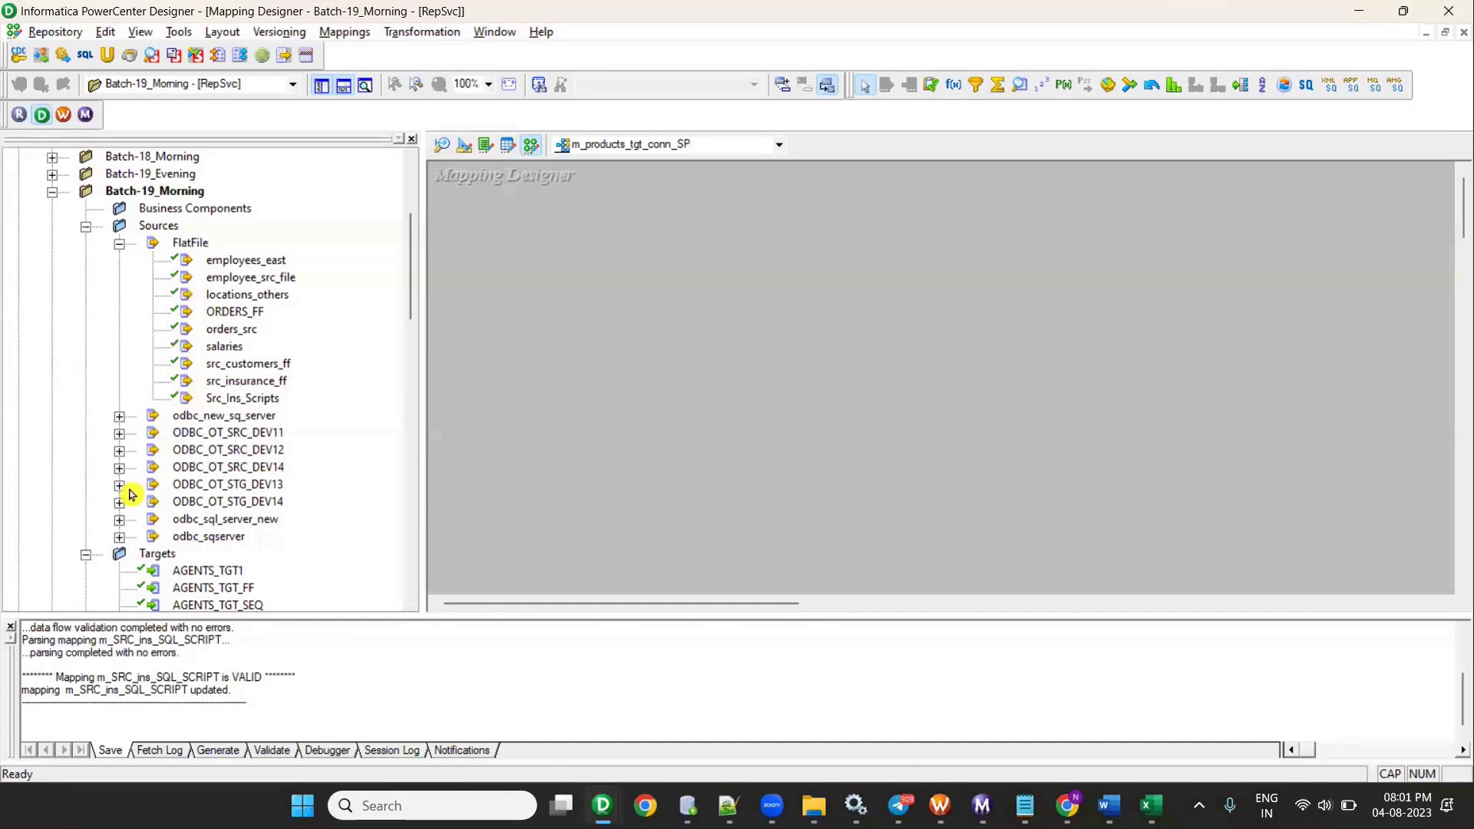
- Check the source columns in Excel and locate the category source in the ODBC_OT_SRC_DEV14 folder
{"action": "scroll", "coordinate": [125, 463], "scroll_direction": "down", "scroll_amount": 3}
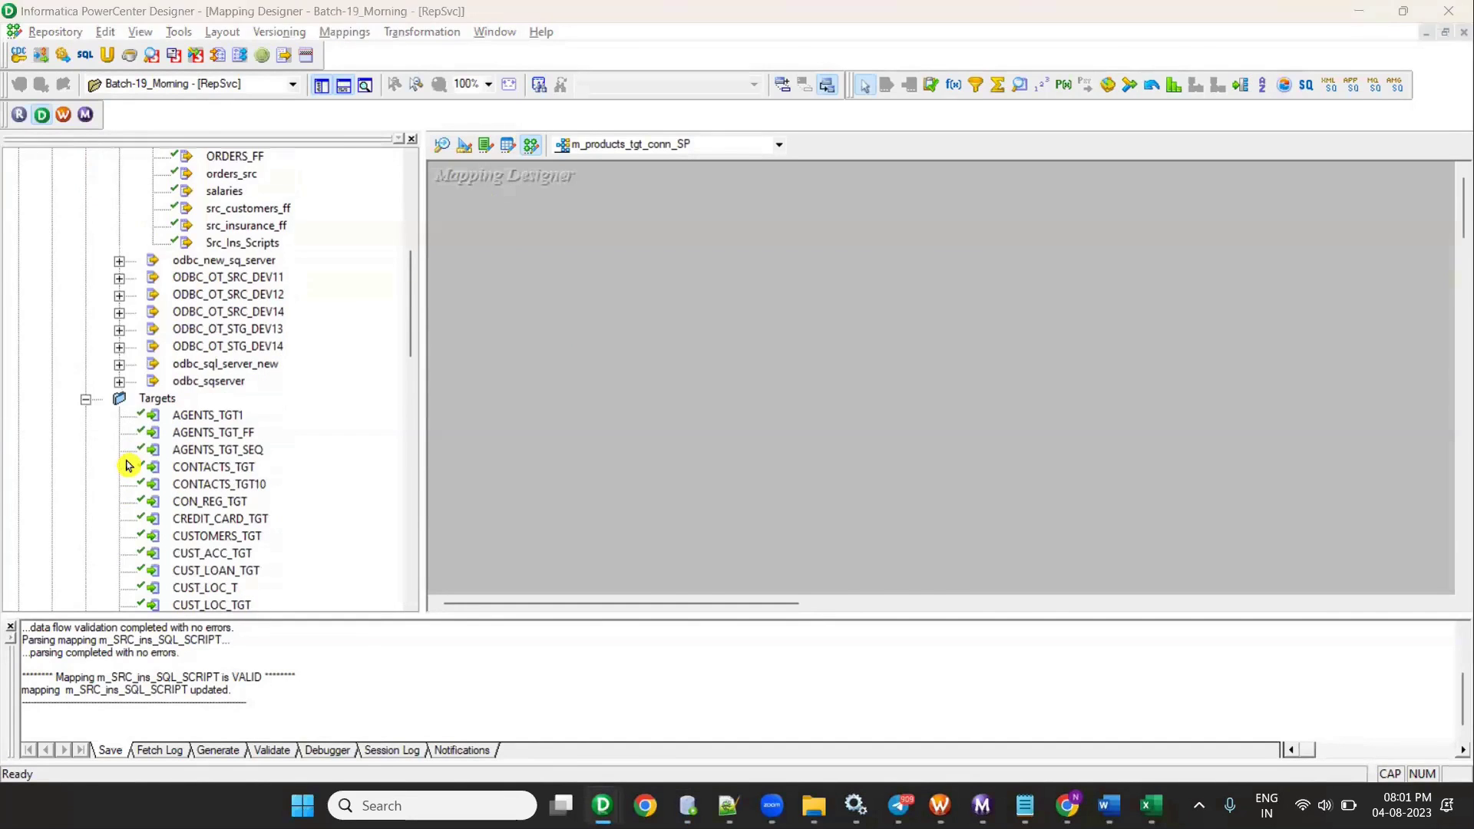
{"action": "key", "text": "alt+Tab"}
{"action": "key", "text": "alt+Tab"}
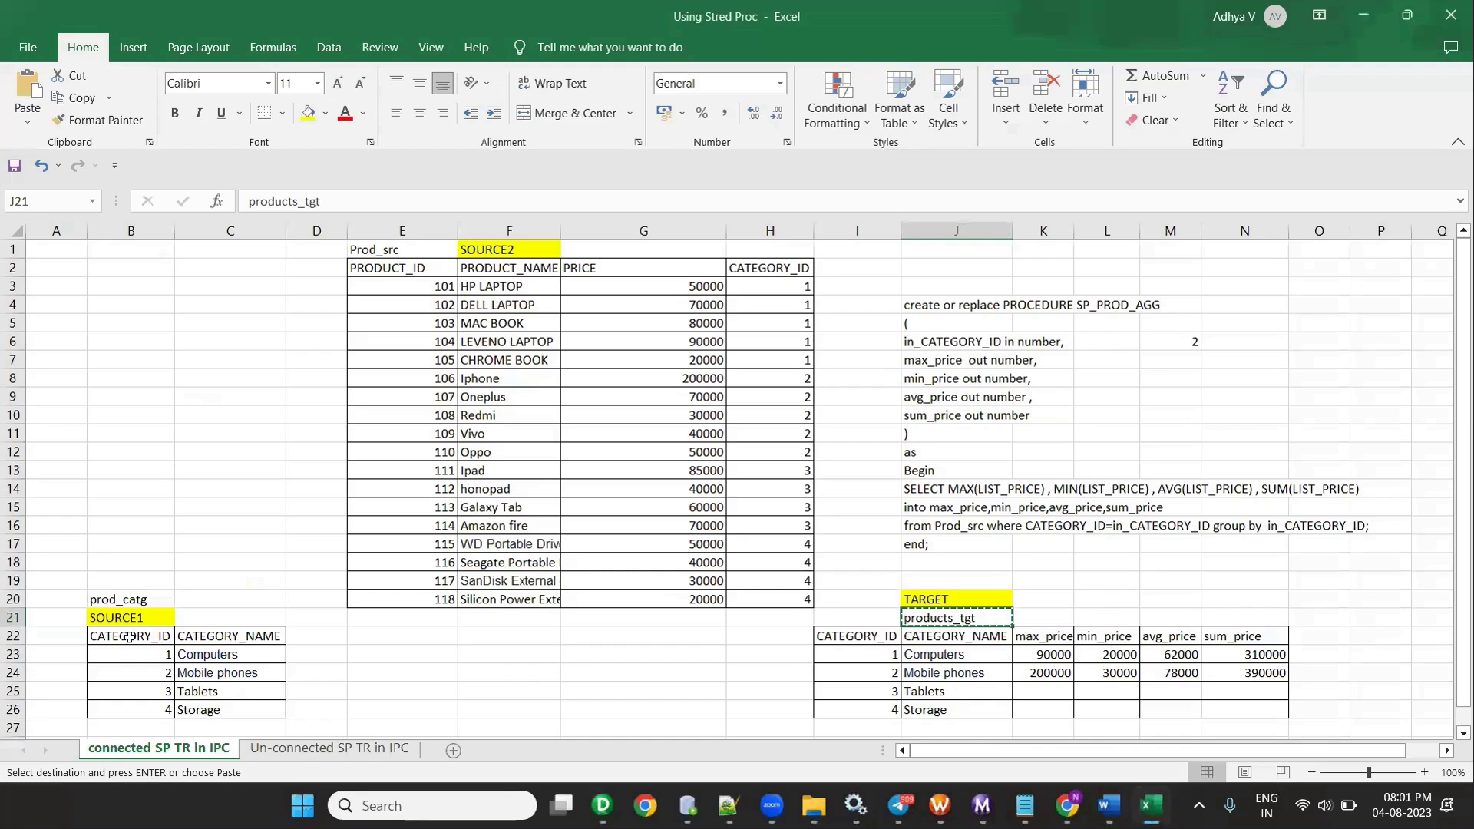
{"action": "left_click", "coordinate": [136, 618]}
{"action": "key", "text": "alt+Tab"}
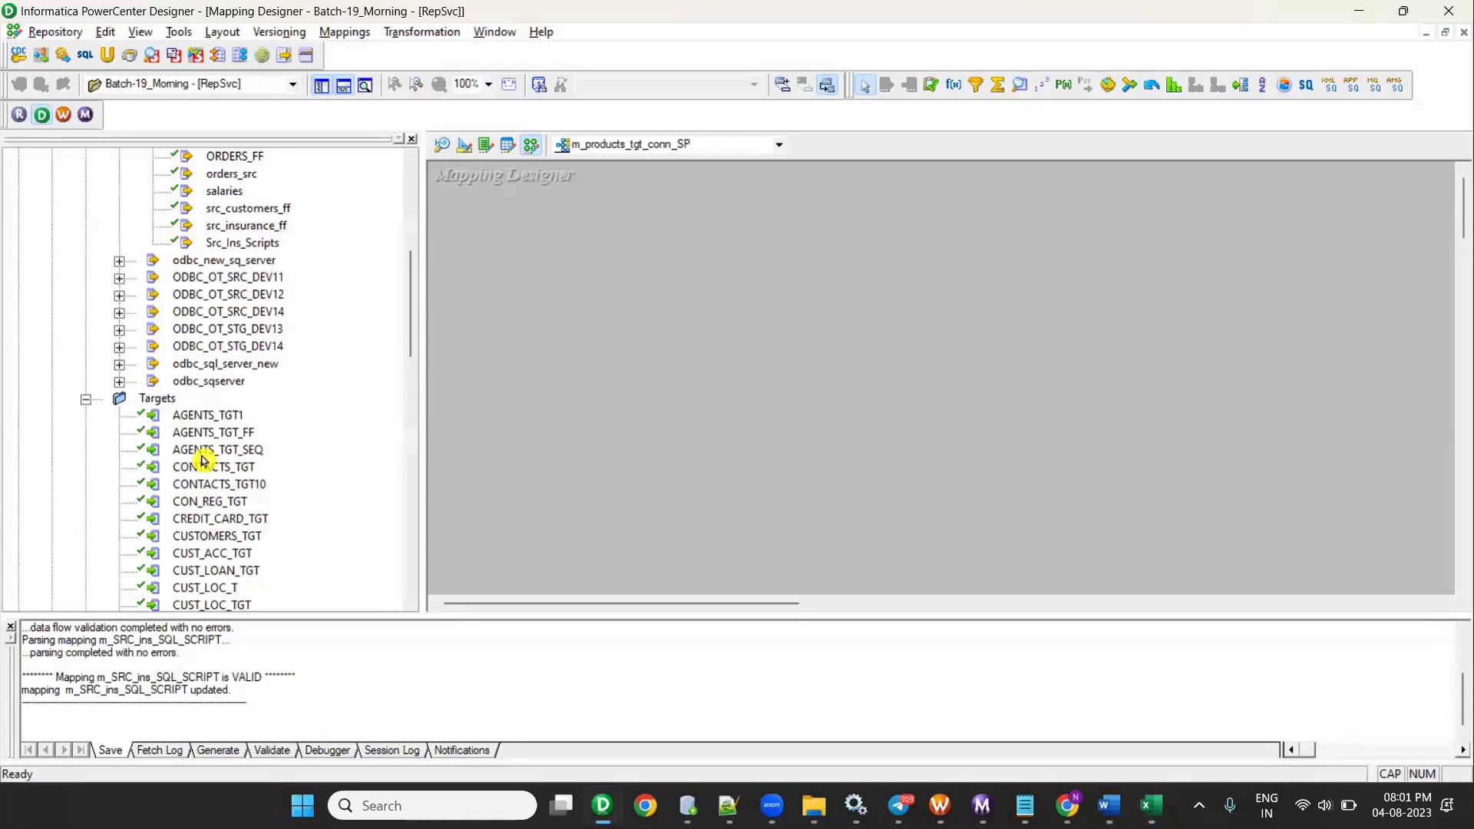
{"action": "left_click", "coordinate": [119, 311]}
{"action": "left_click", "coordinate": [283, 386]}
{"action": "key", "text": "p"}
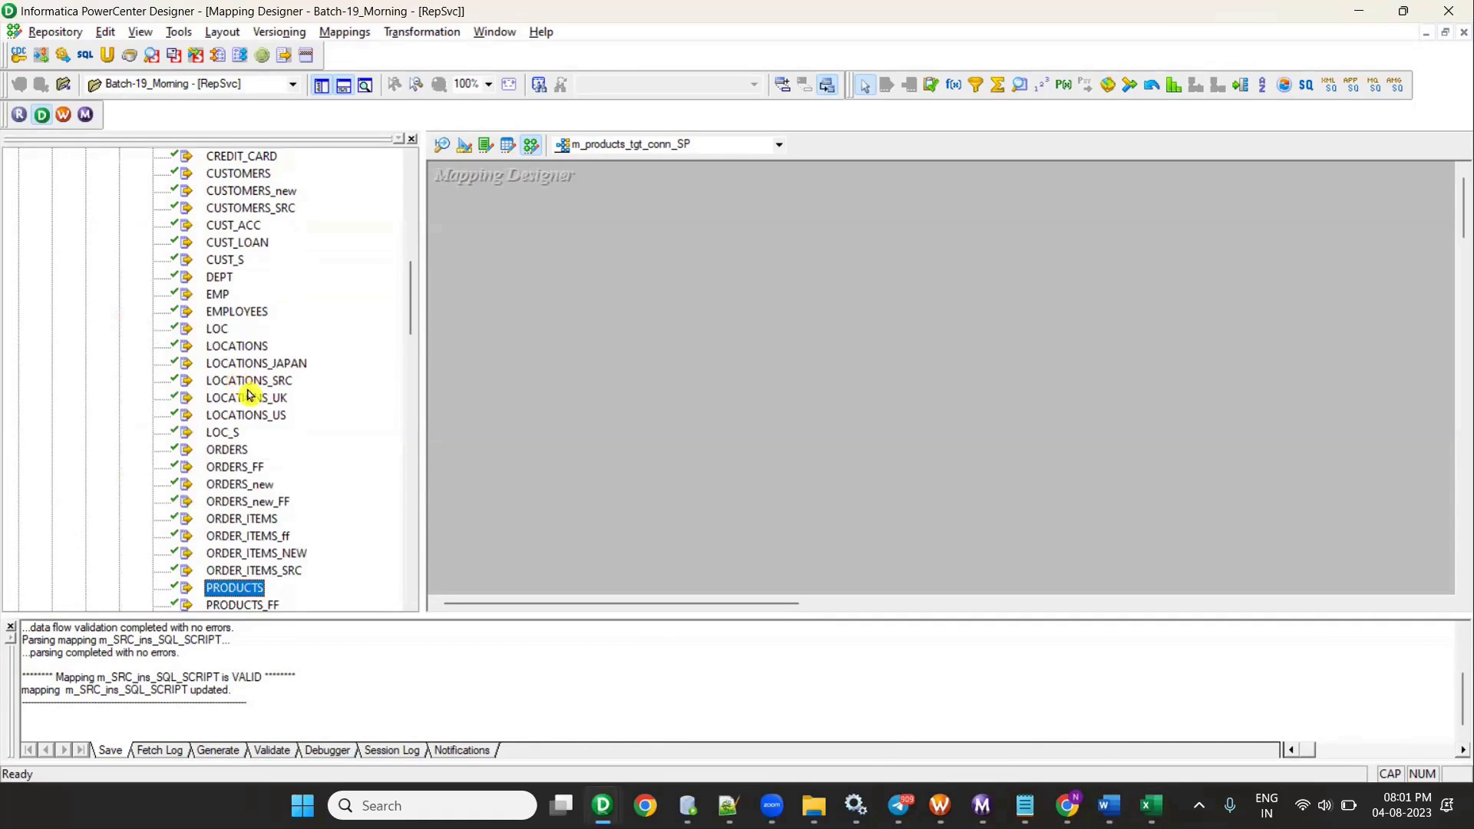
{"action": "scroll", "coordinate": [252, 395], "scroll_direction": "down", "scroll_amount": 4}
{"action": "scroll", "coordinate": [251, 401], "scroll_direction": "down", "scroll_amount": 1}
{"action": "left_click", "coordinate": [264, 366]}
{"action": "key", "text": "alt+Tab"}
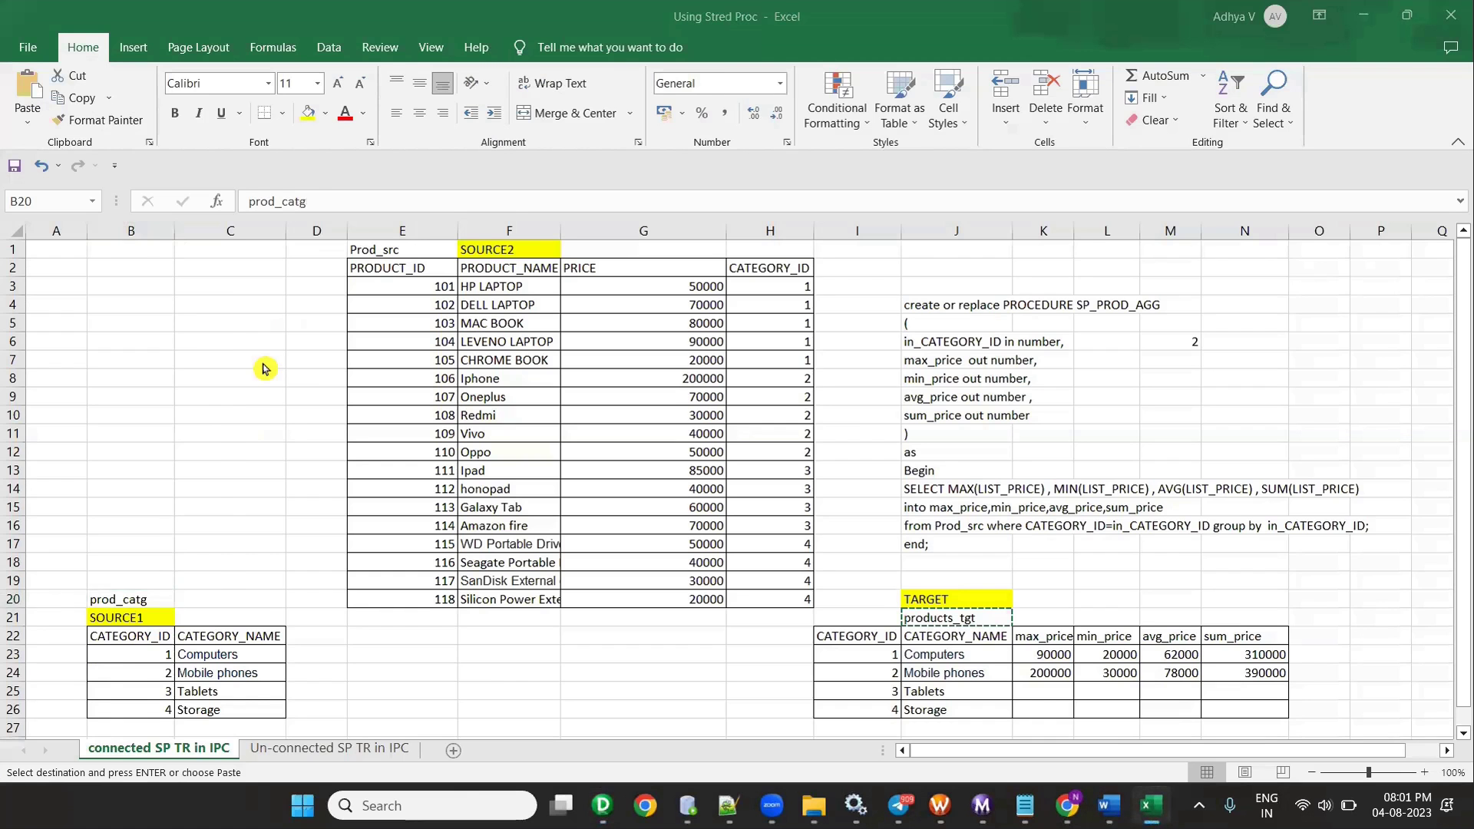
{"action": "key", "text": "alt+Tab"}
- Add the PROD_CATG source with its SQ_PROD_CATG Source Qualifier to the mapping and arrange them
{"action": "left_click_drag", "start_coordinate": [246, 399], "coordinate": [598, 351]}
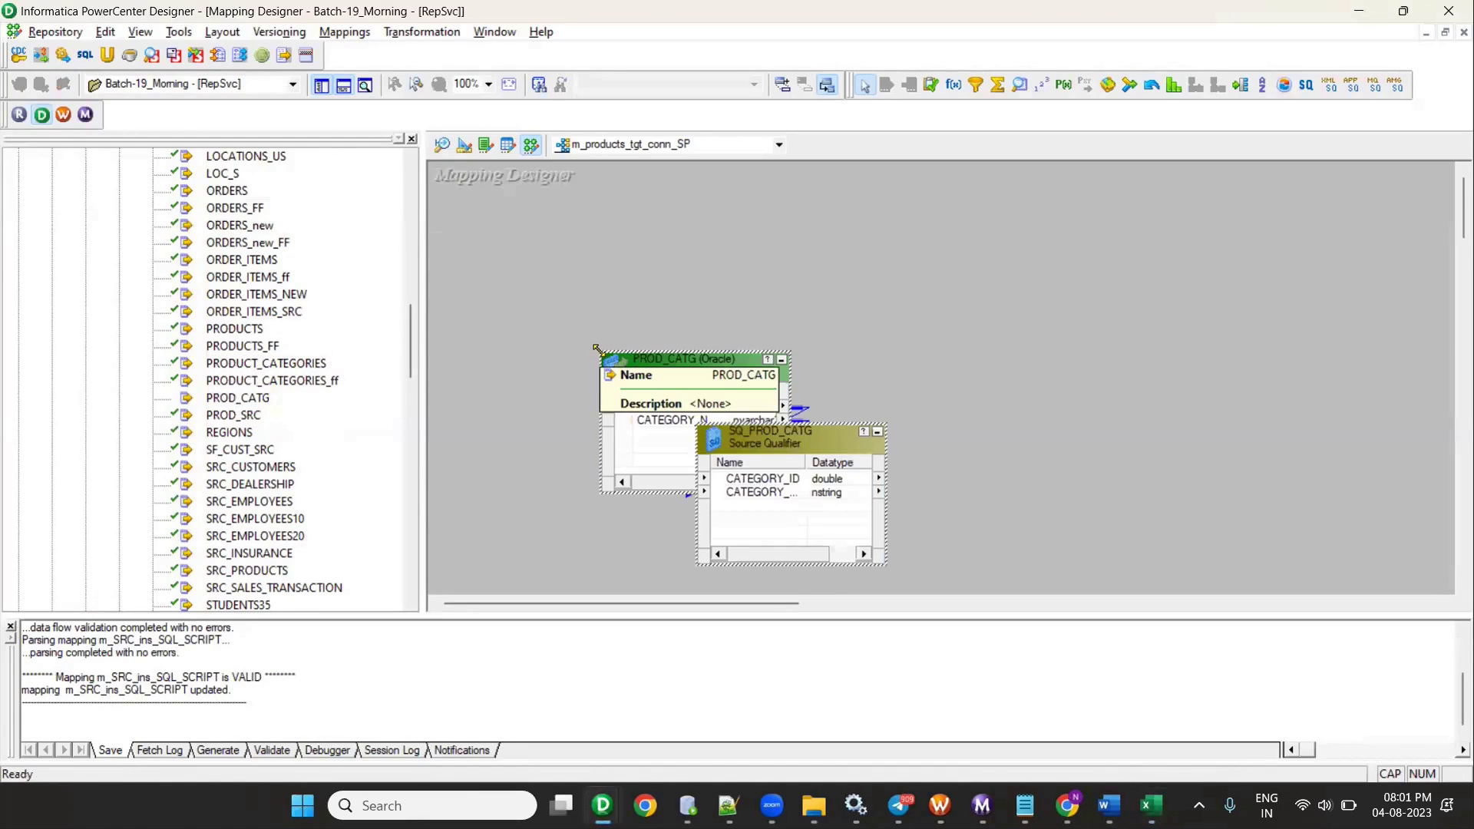
{"action": "right_click", "coordinate": [656, 265]}
{"action": "left_click", "coordinate": [731, 378]}
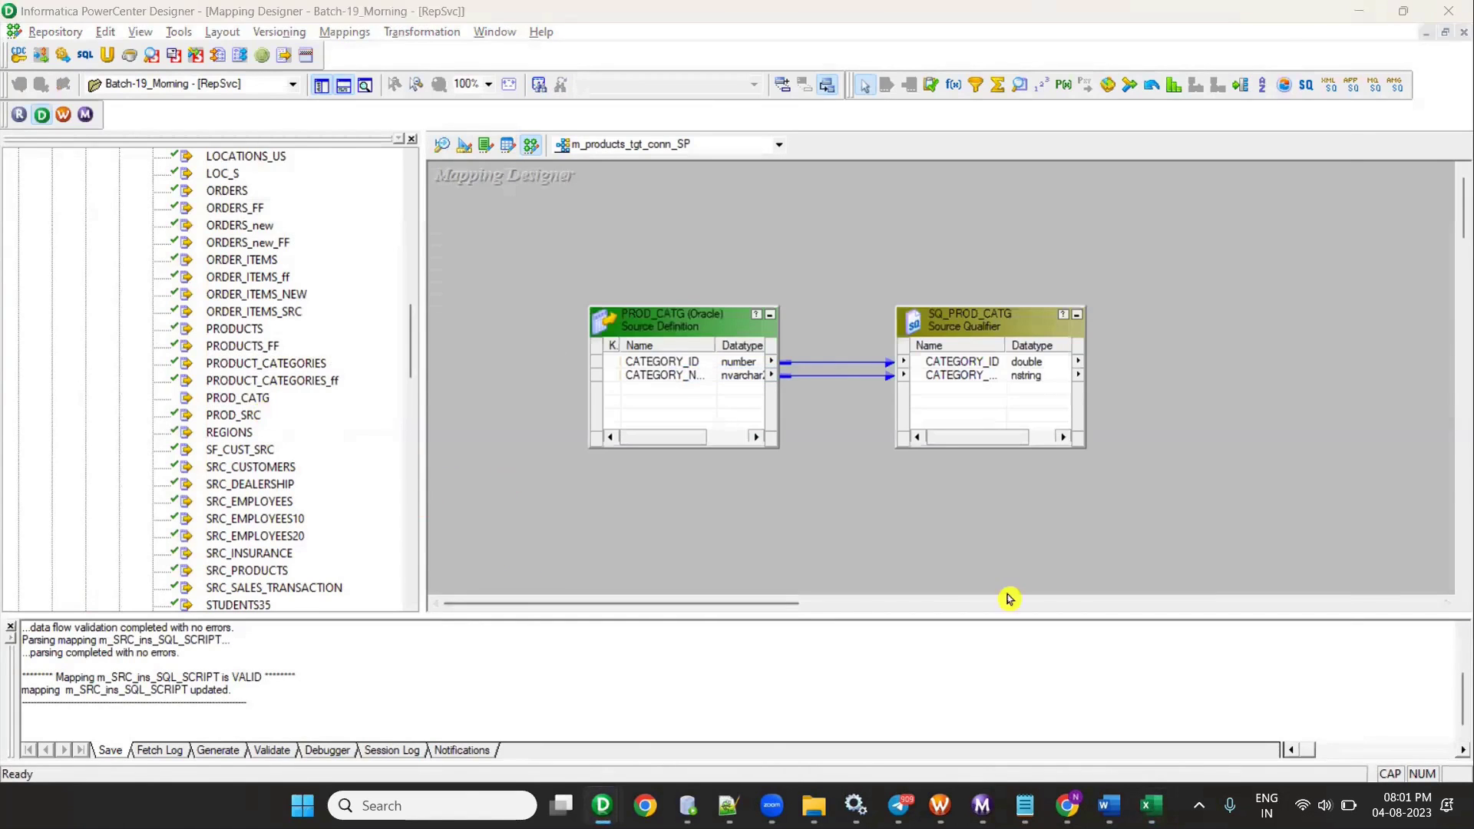
{"action": "key", "text": "alt+Tab"}
{"action": "left_click", "coordinate": [967, 616]}
{"action": "key", "text": "alt+Tab"}
{"action": "key", "text": "alt+Tab"}
{"action": "key", "text": "alt+Tab"}
{"action": "key", "text": "alt+Tab"}
{"action": "key", "text": "alt+Tab"}
{"action": "scroll", "coordinate": [216, 435], "scroll_direction": "down", "scroll_amount": 4}
- Place PRODUCTS_TGT on the canvas, hide the Navigator, and arrange the source, qualifier and target
{"action": "left_click", "coordinate": [201, 395]}
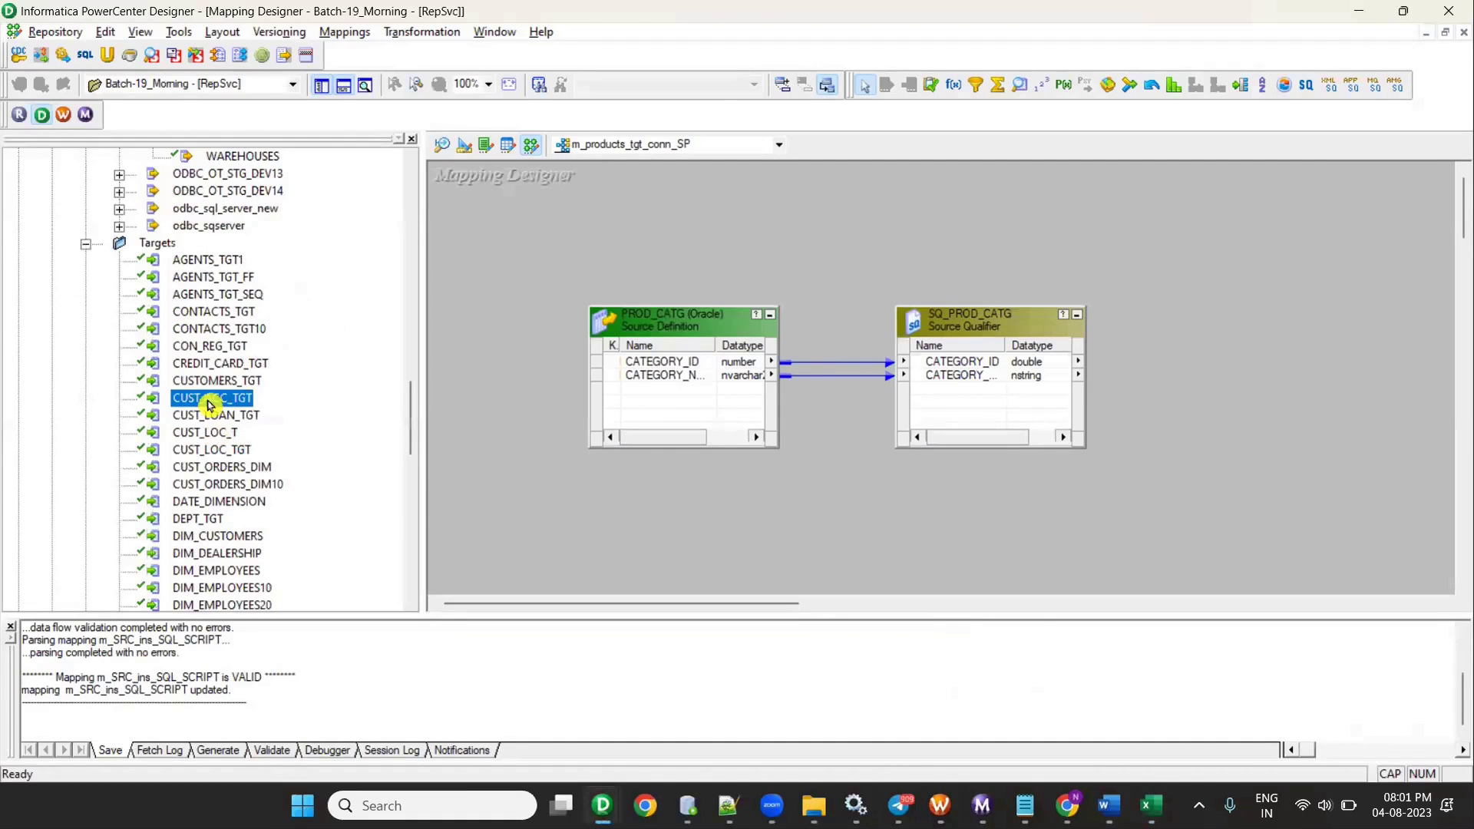
{"action": "key", "text": "p"}
{"action": "scroll", "coordinate": [205, 399], "scroll_direction": "down", "scroll_amount": 4}
{"action": "left_click_drag", "start_coordinate": [230, 382], "coordinate": [915, 231]}
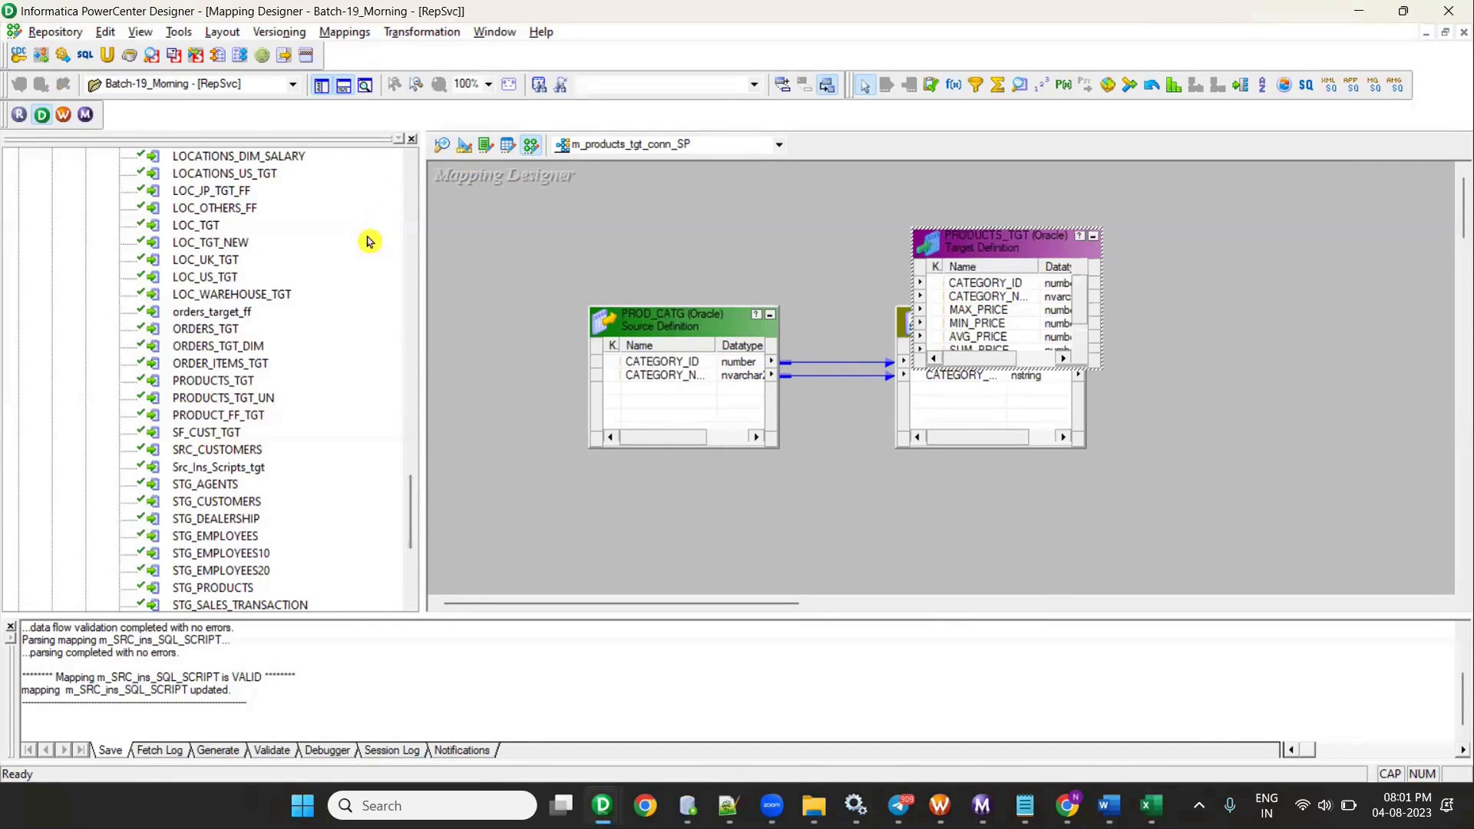
{"action": "left_click", "coordinate": [321, 85]}
{"action": "left_click_drag", "start_coordinate": [641, 350], "coordinate": [1008, 510]}
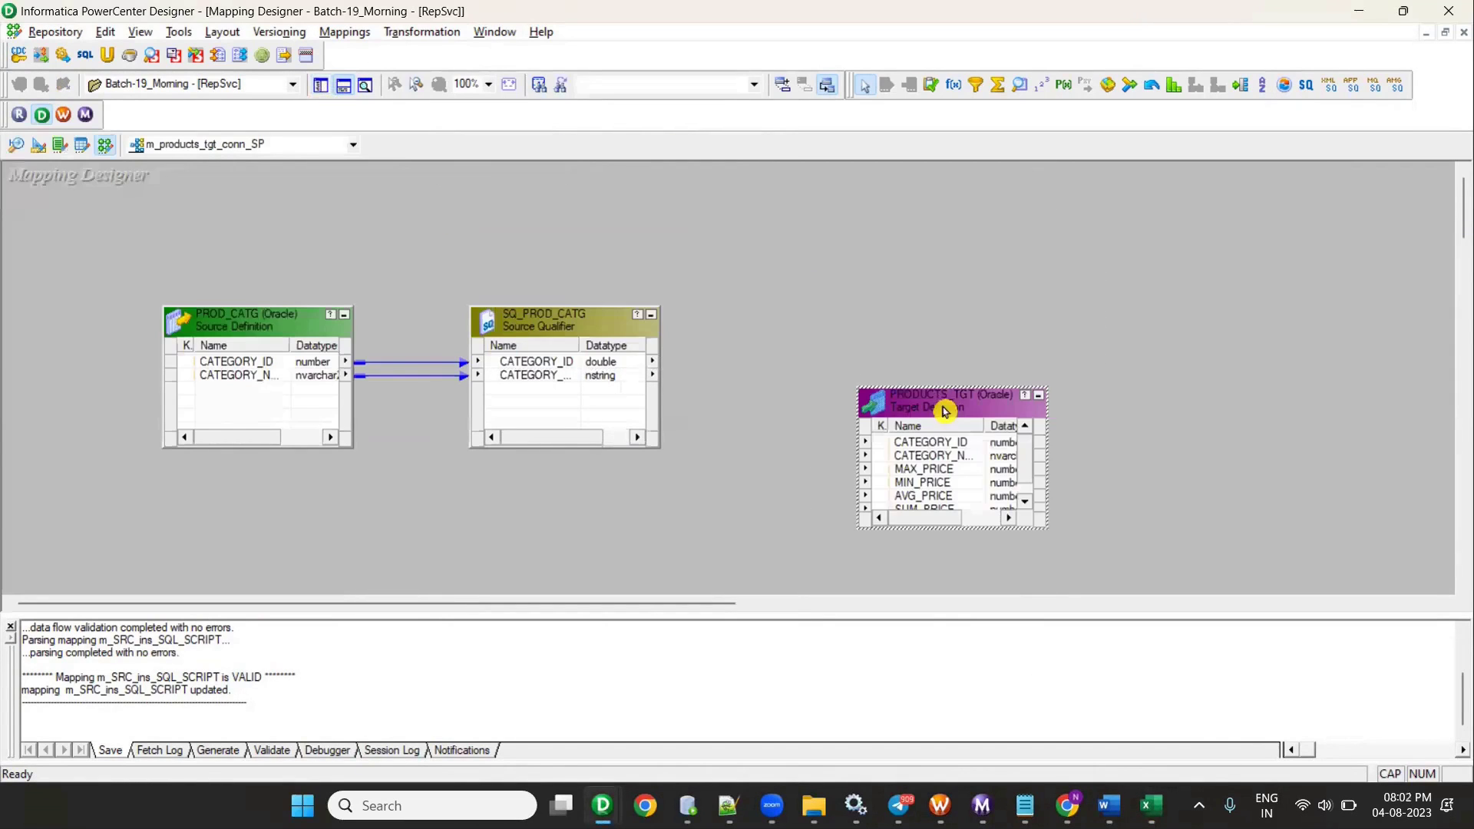
{"action": "left_click_drag", "start_coordinate": [947, 388], "coordinate": [947, 285]}
{"action": "left_click_drag", "start_coordinate": [261, 338], "coordinate": [149, 371]}
{"action": "left_click_drag", "start_coordinate": [553, 336], "coordinate": [445, 343]}
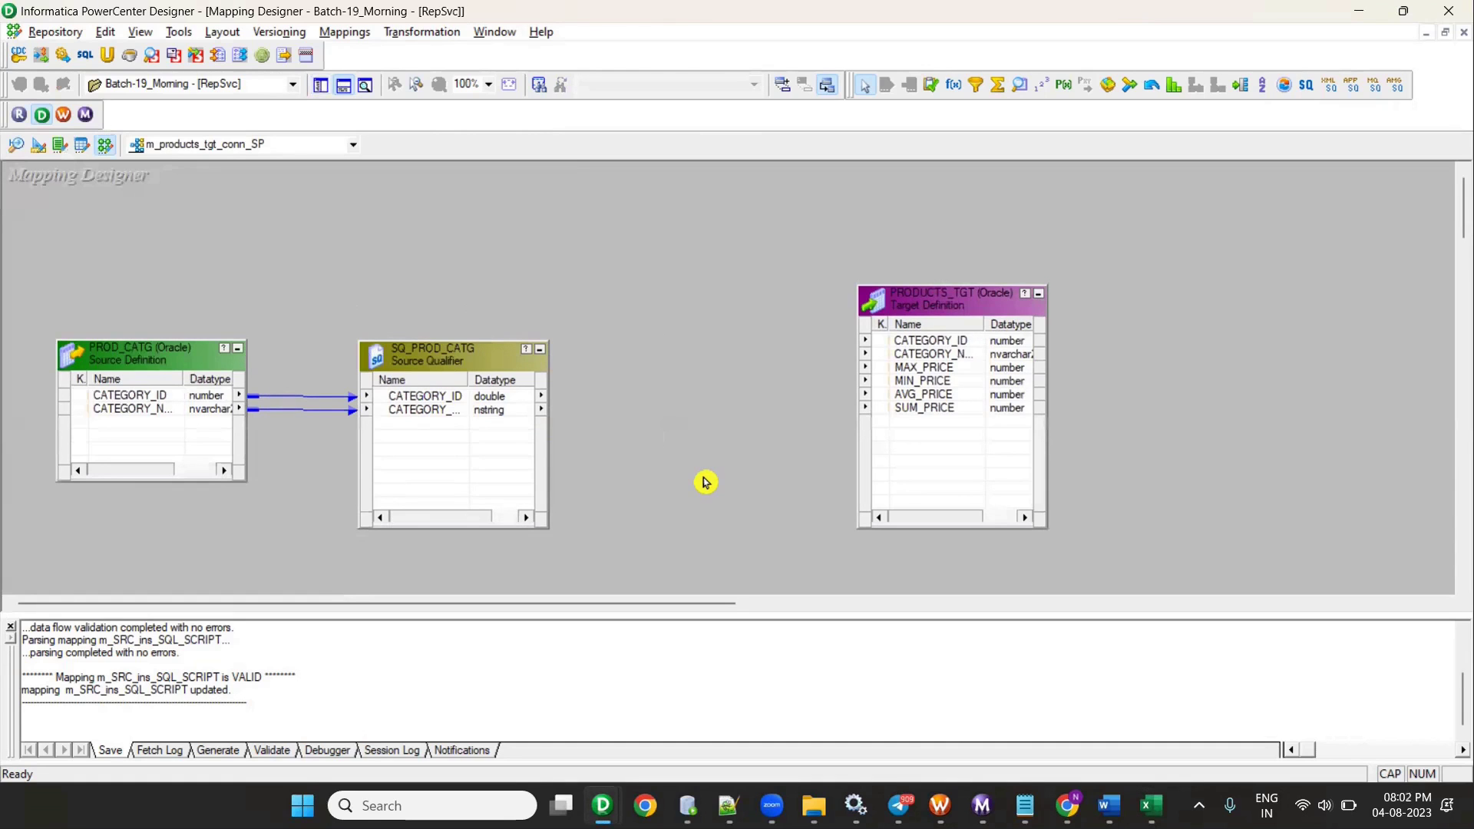
{"action": "left_click_drag", "start_coordinate": [467, 380], "coordinate": [484, 380]}
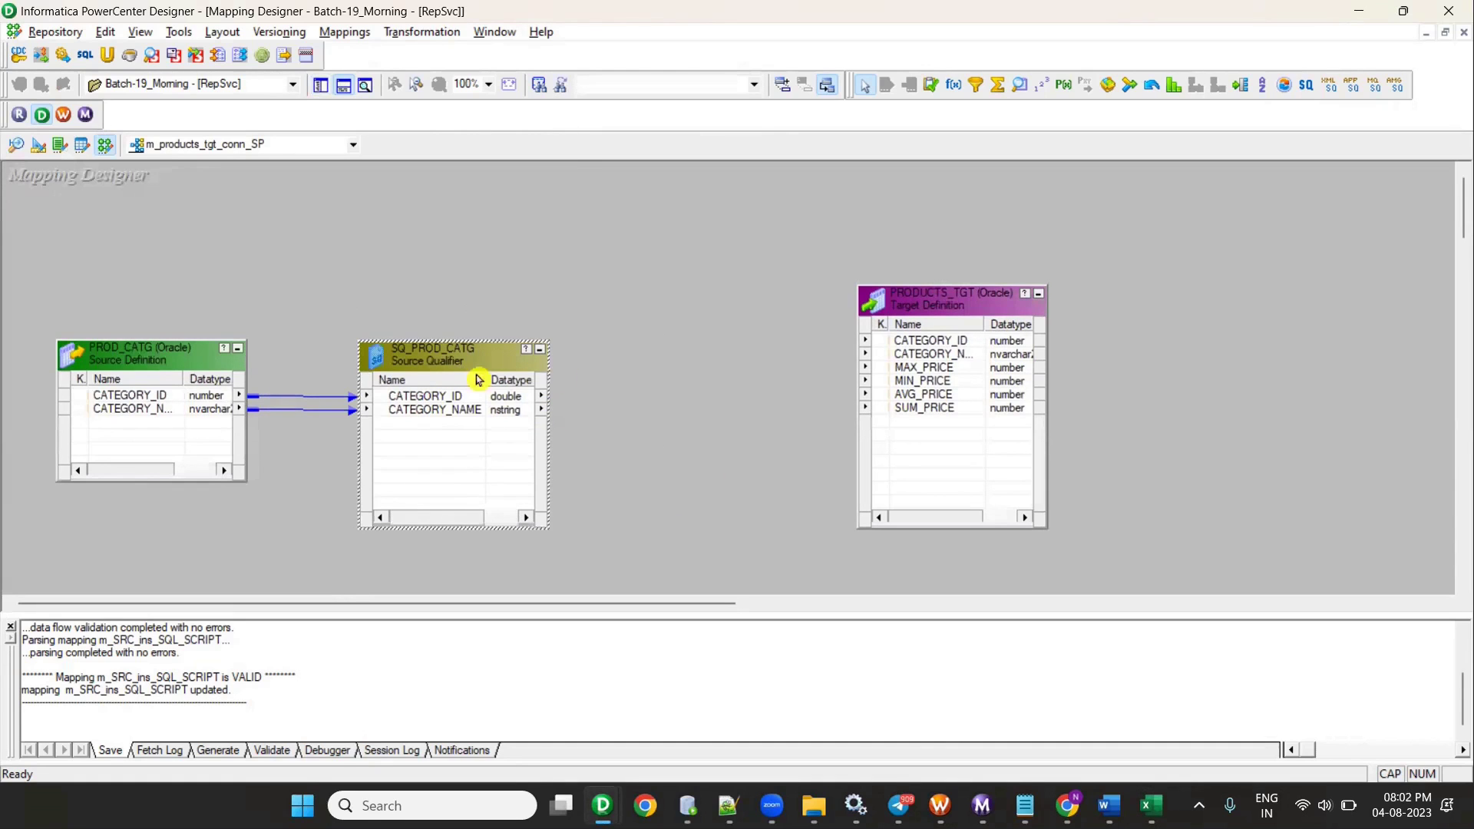
{"action": "left_click_drag", "start_coordinate": [929, 315], "coordinate": [938, 372]}
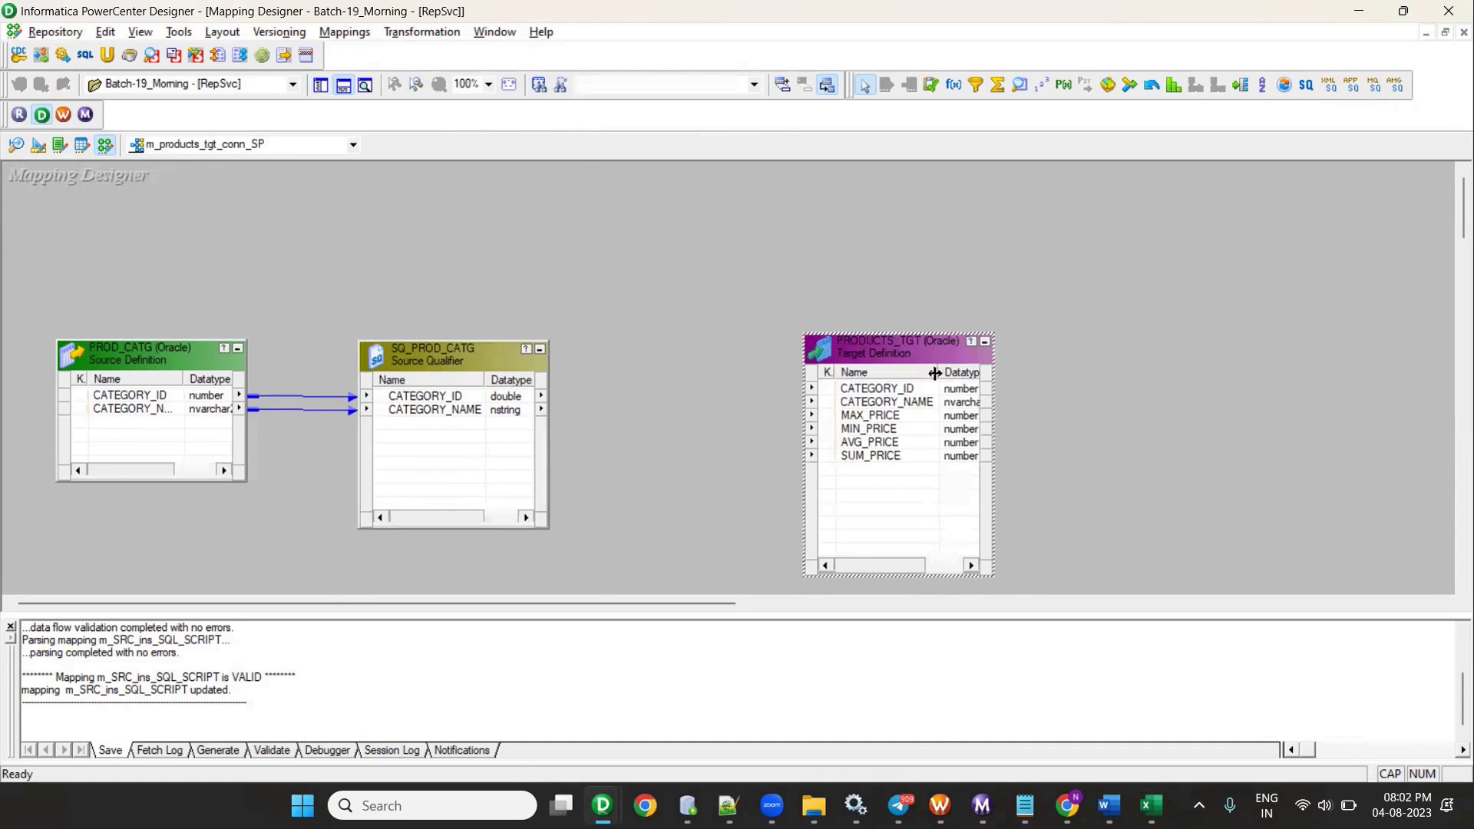
- Link CATEGORY_ID and CATEGORY_NAME from SQ_PROD_CATG into PRODUCTS_TGT
{"action": "left_click", "coordinate": [451, 396]}
{"action": "left_click", "coordinate": [451, 414], "text": "shift"}
{"action": "left_click_drag", "start_coordinate": [451, 414], "coordinate": [875, 396]}
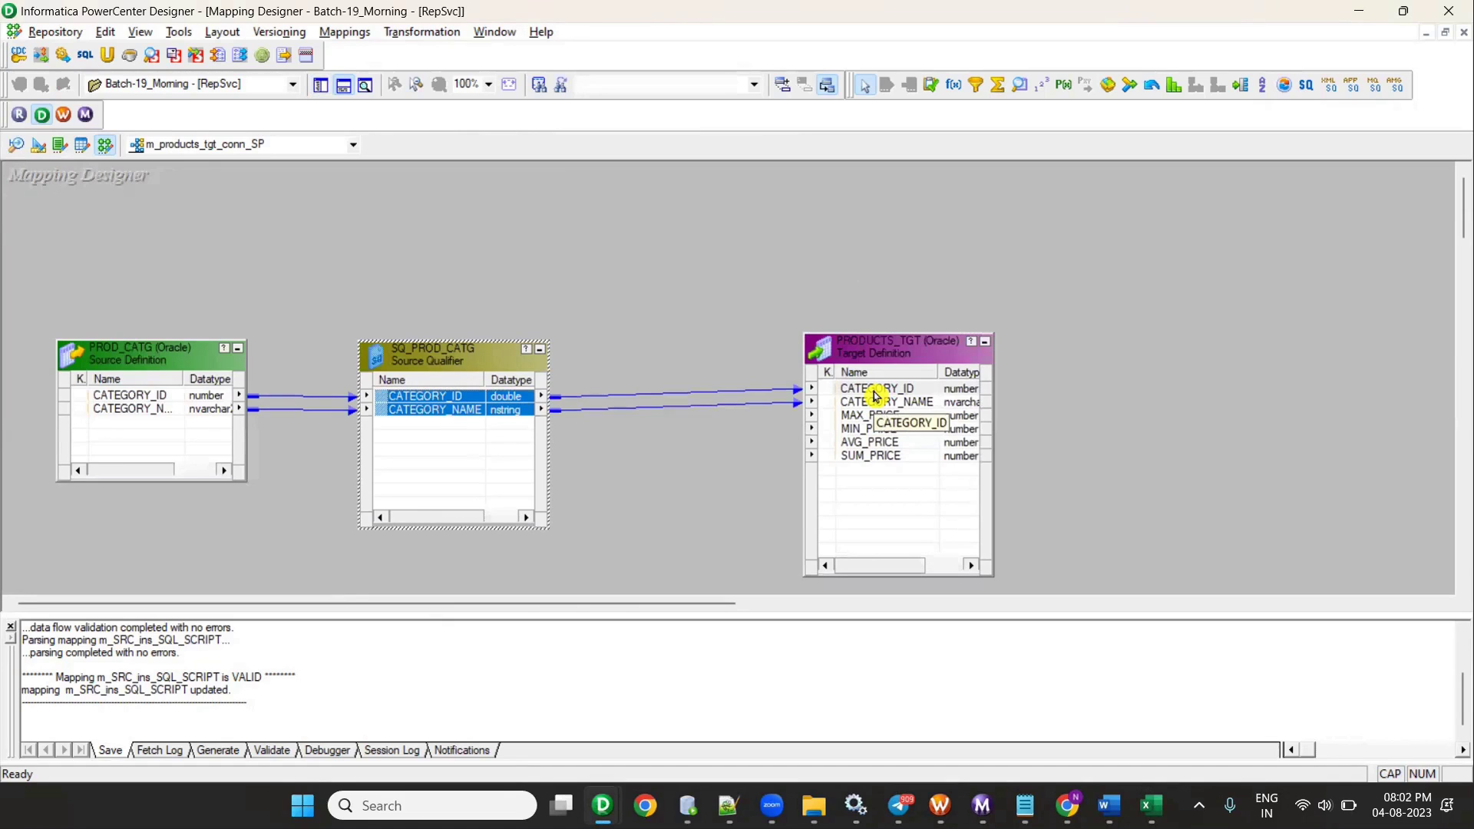
- Review the Using Stred Proc workbook, then open the Transformation menu in the Mapping Designer
{"action": "left_click", "coordinate": [768, 422]}
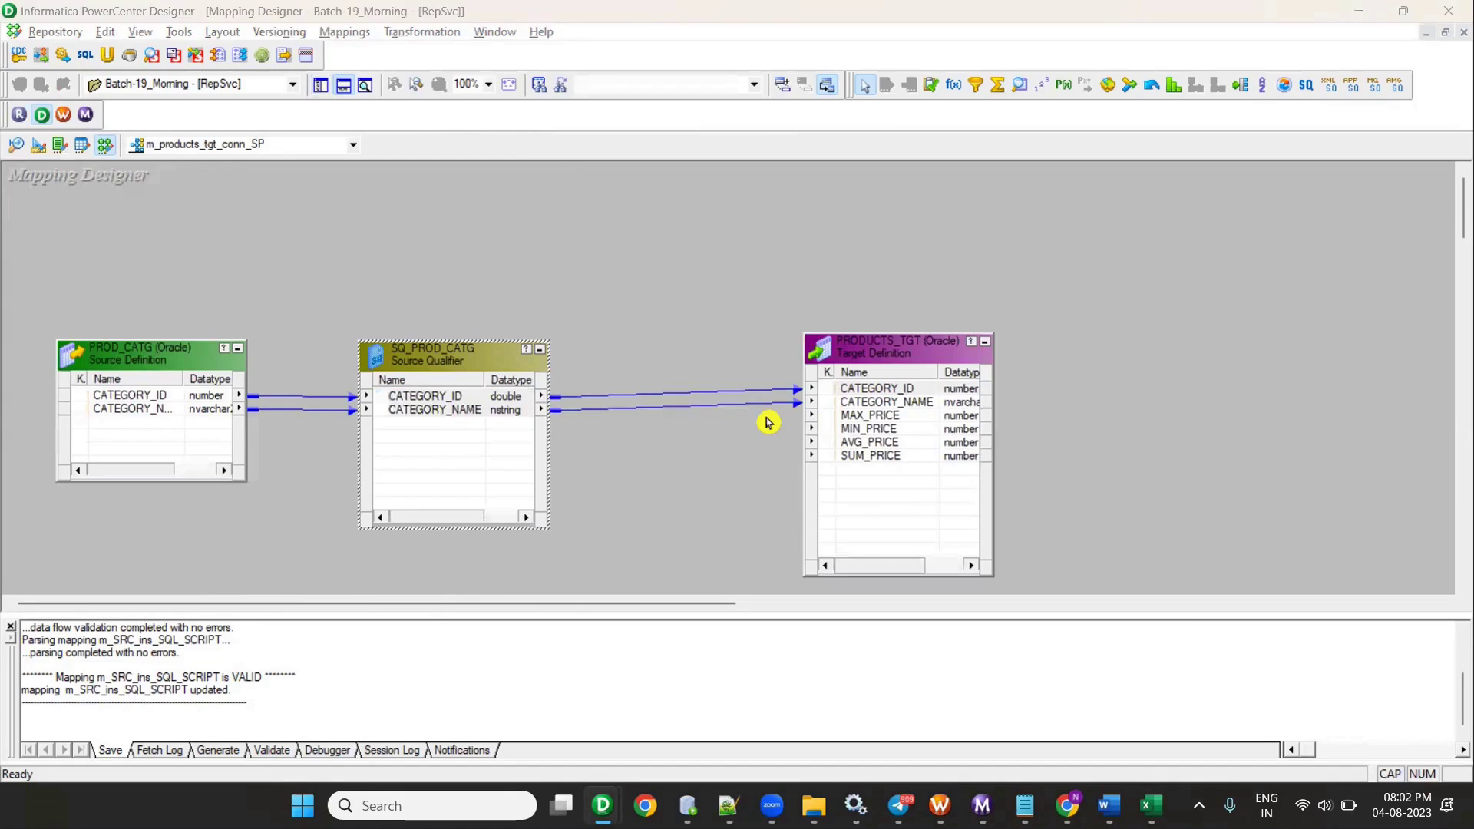
{"action": "key", "text": "alt+Tab"}
{"action": "key", "text": "alt+Tab"}
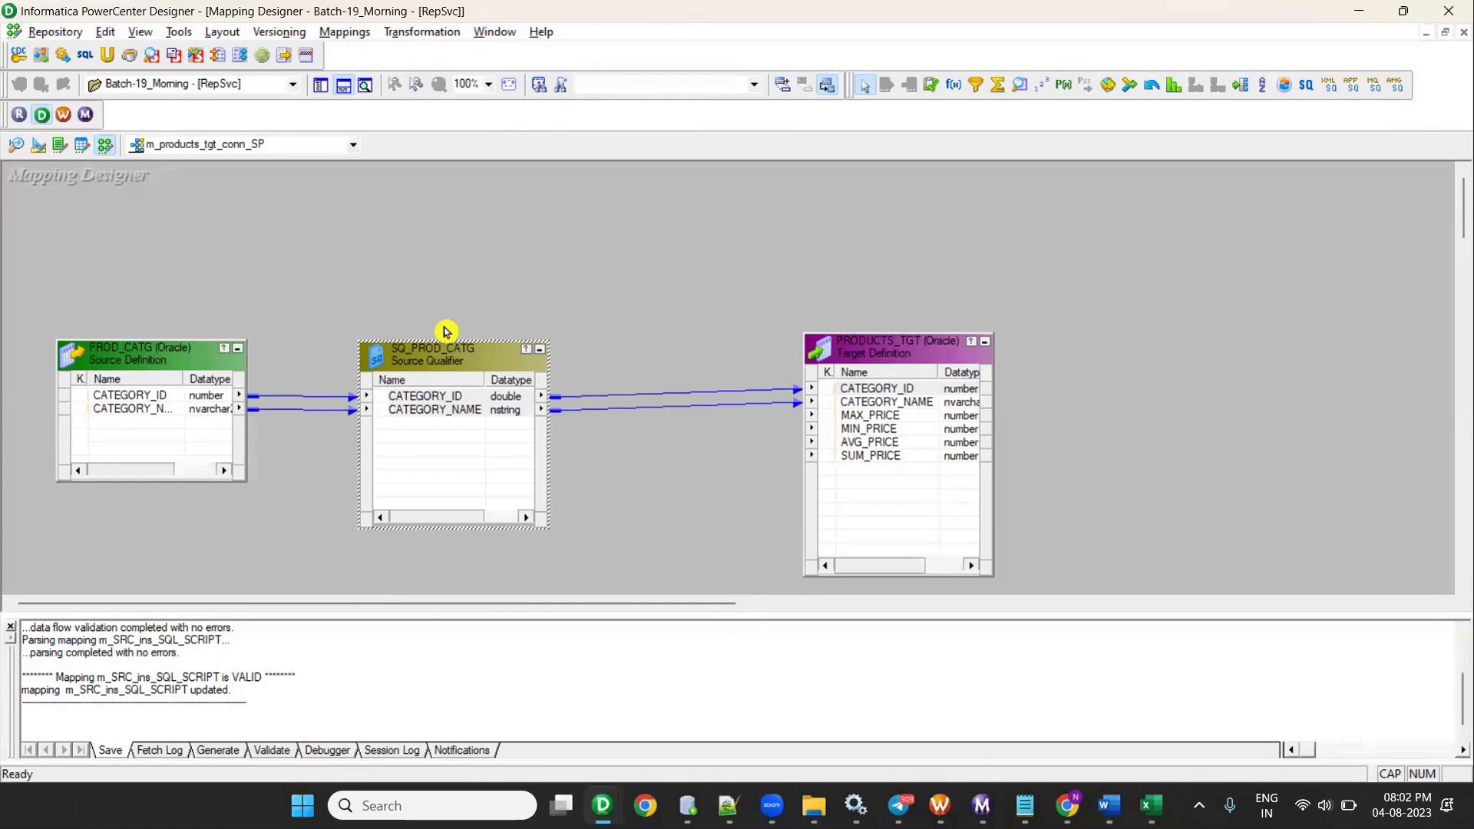
{"action": "key", "text": "alt+Tab"}
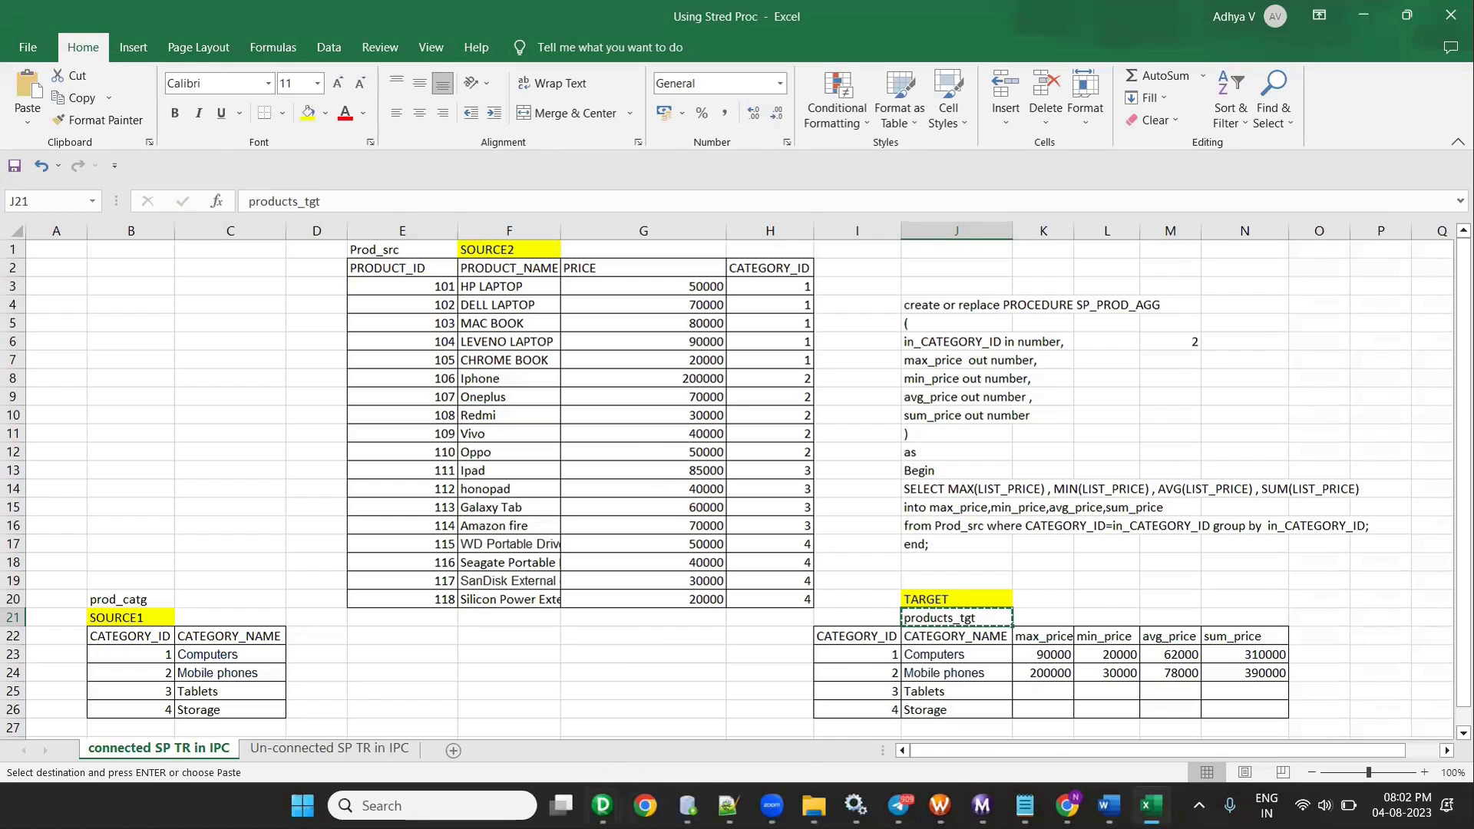
{"action": "mouse_move", "coordinate": [602, 805]}
{"action": "left_click", "coordinate": [523, 723]}
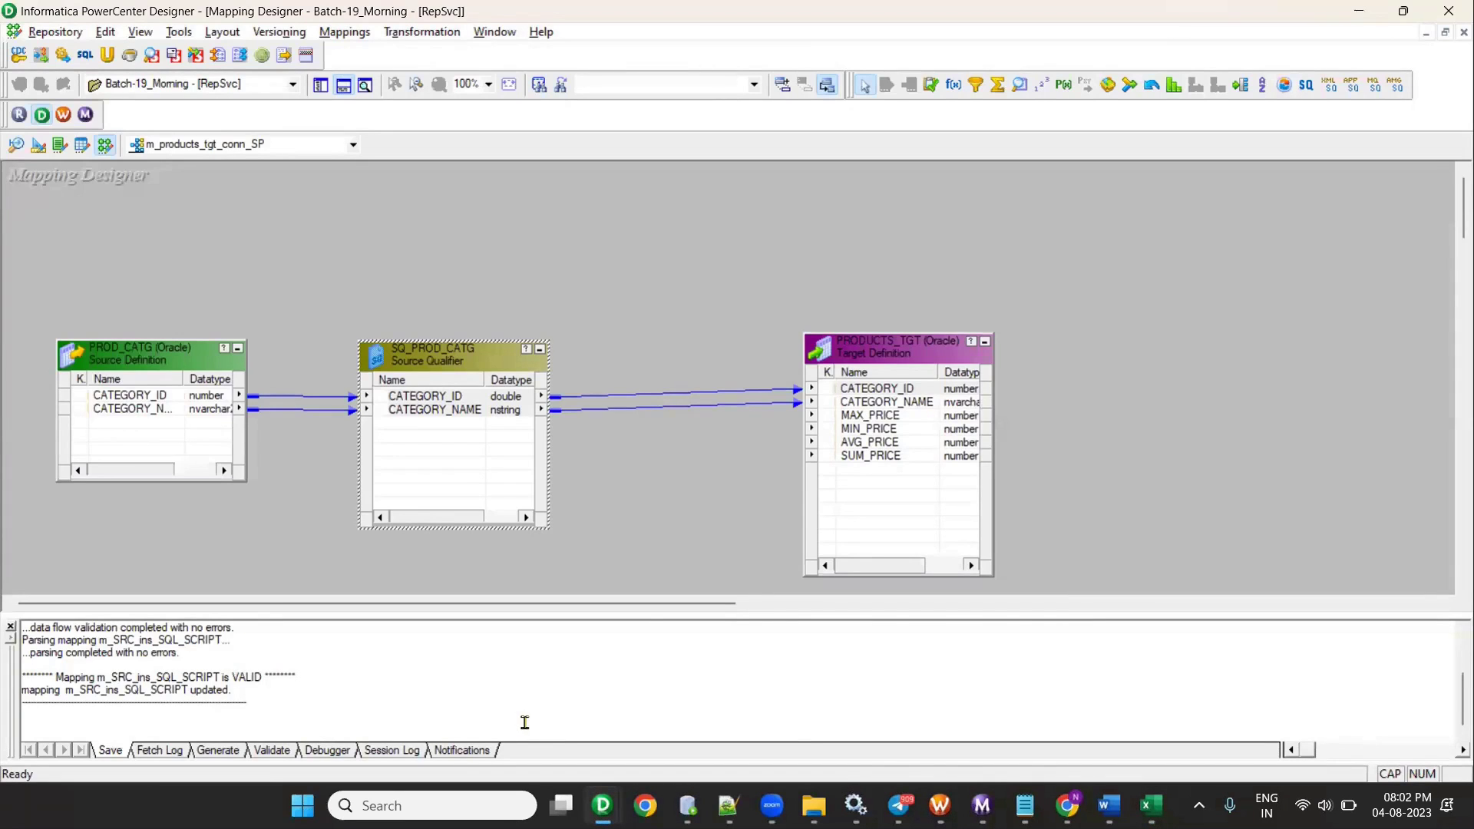
{"action": "left_click", "coordinate": [398, 34]}
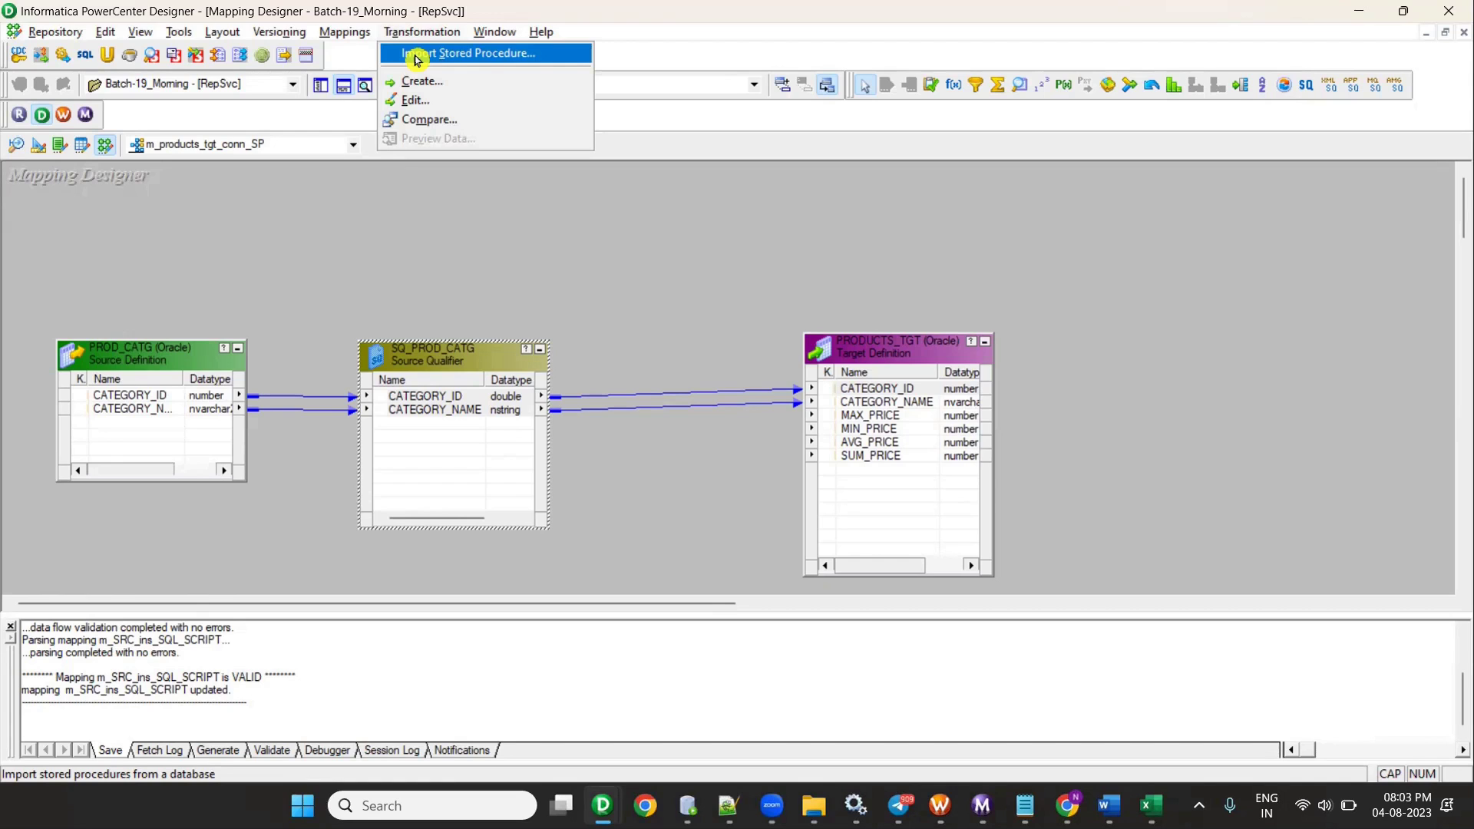
- Start Import Stored Procedure, briefly check SQL Developer, and return to the import dialog
{"action": "left_click", "coordinate": [415, 54]}
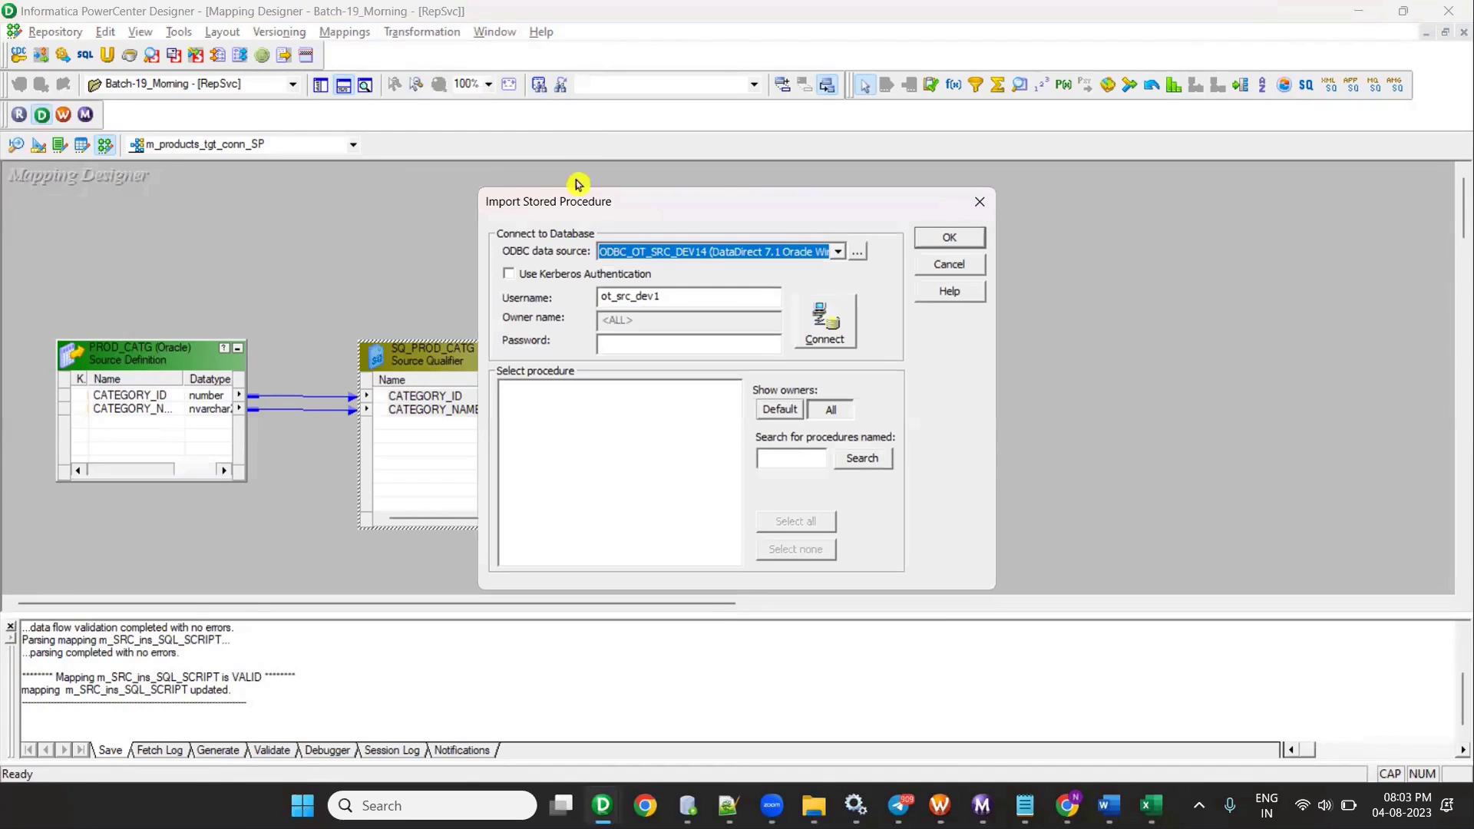
{"action": "left_click", "coordinate": [687, 805]}
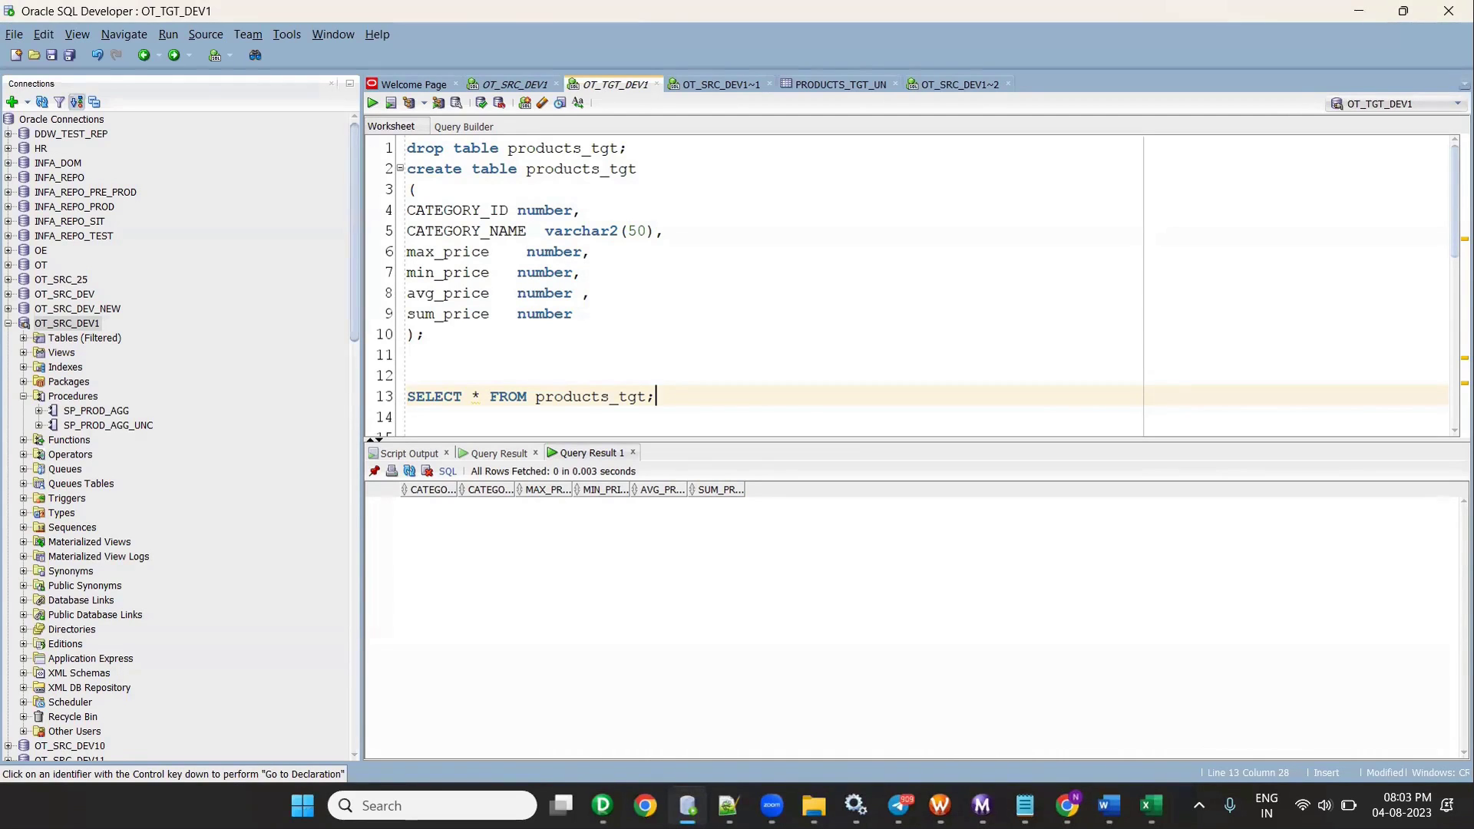
{"action": "key", "text": "alt+Tab"}
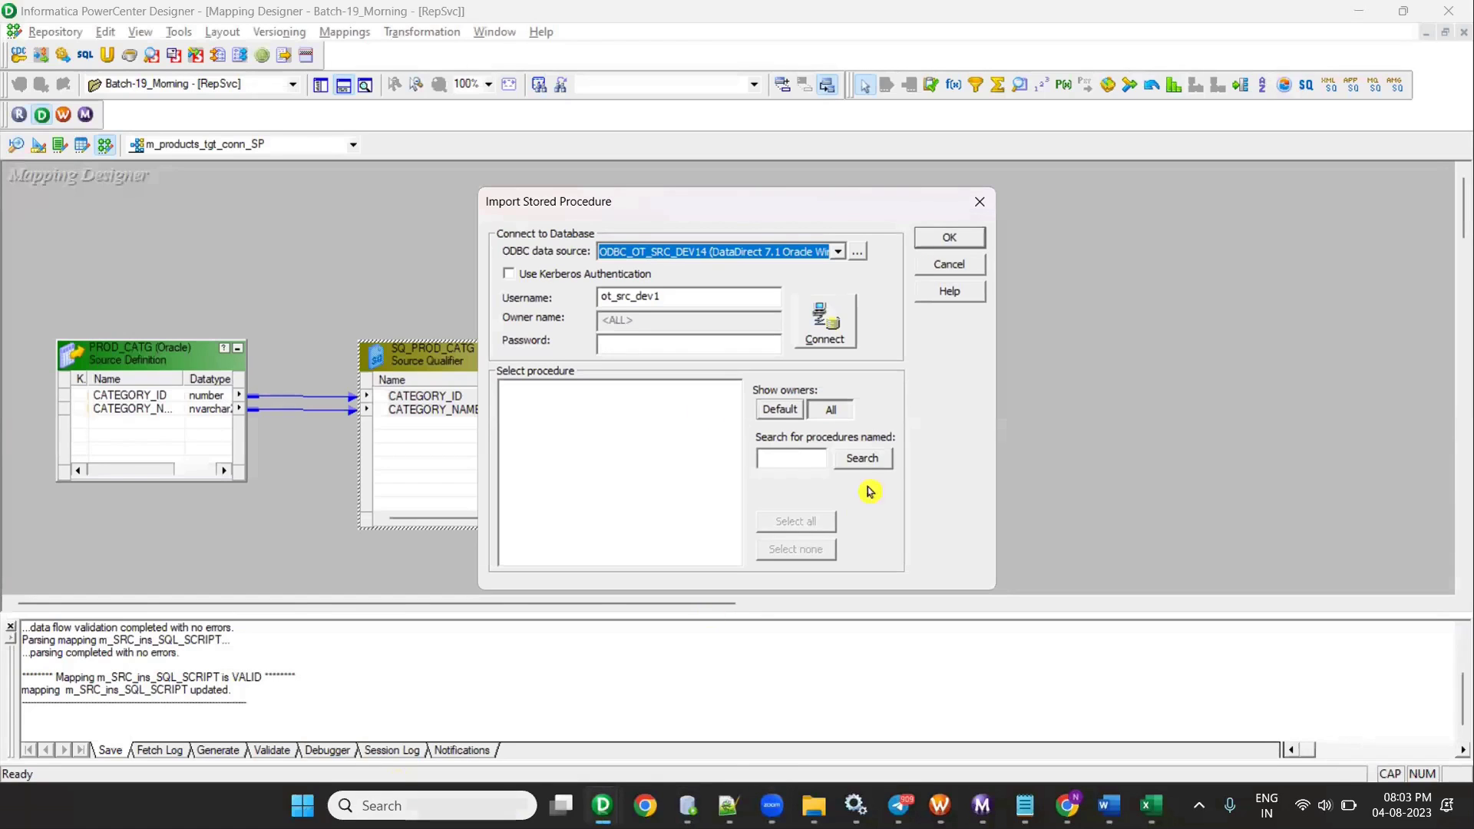
- Enter the database password, connect, and select SP_PROD_AGG_UNC under OT_SRC_DEV1's procedures
{"action": "left_click", "coordinate": [686, 300]}
{"action": "left_click", "coordinate": [709, 342]}
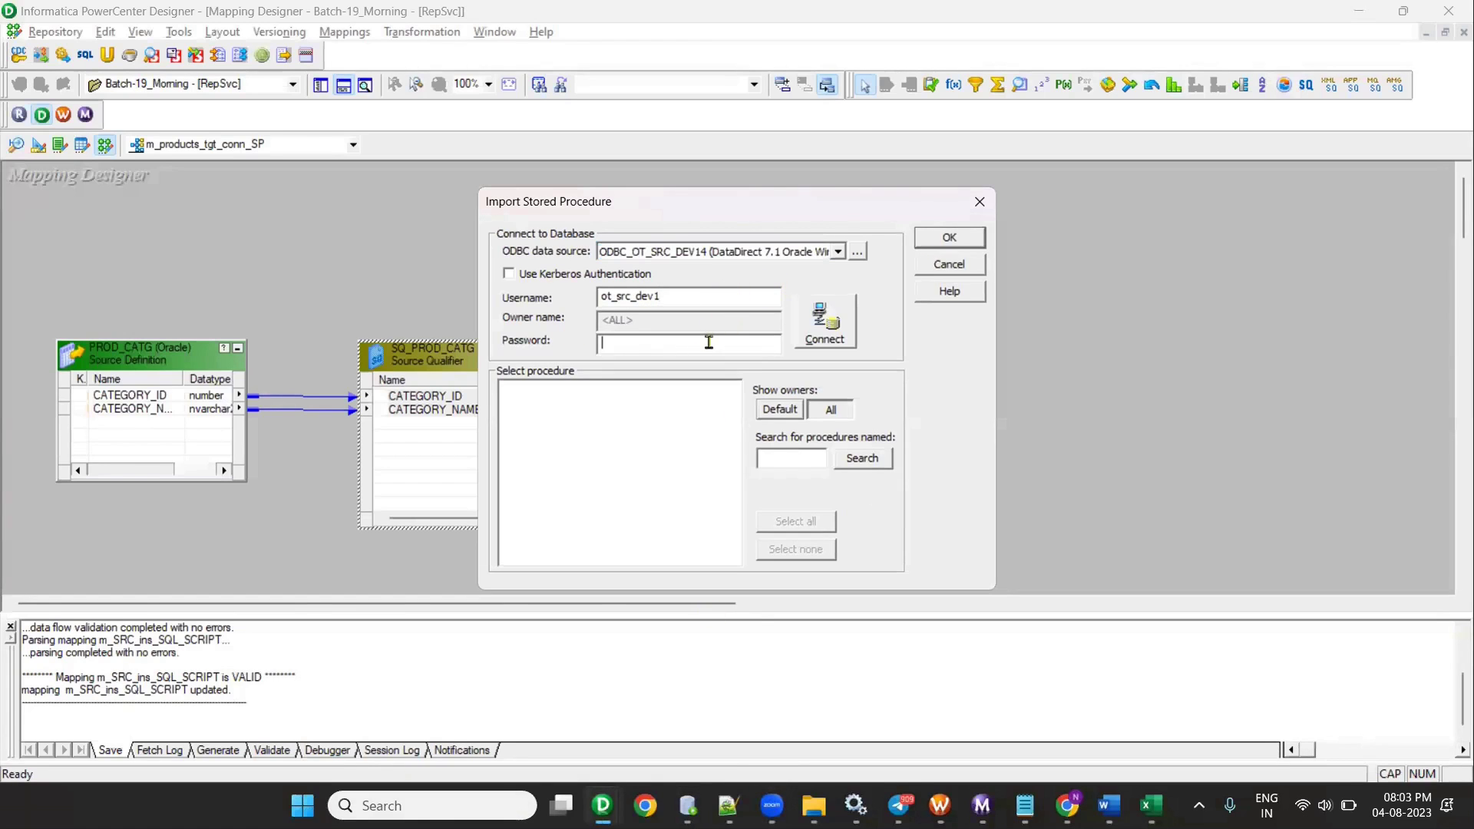
{"action": "type", "text": "admin"}
{"action": "key", "text": "Return"}
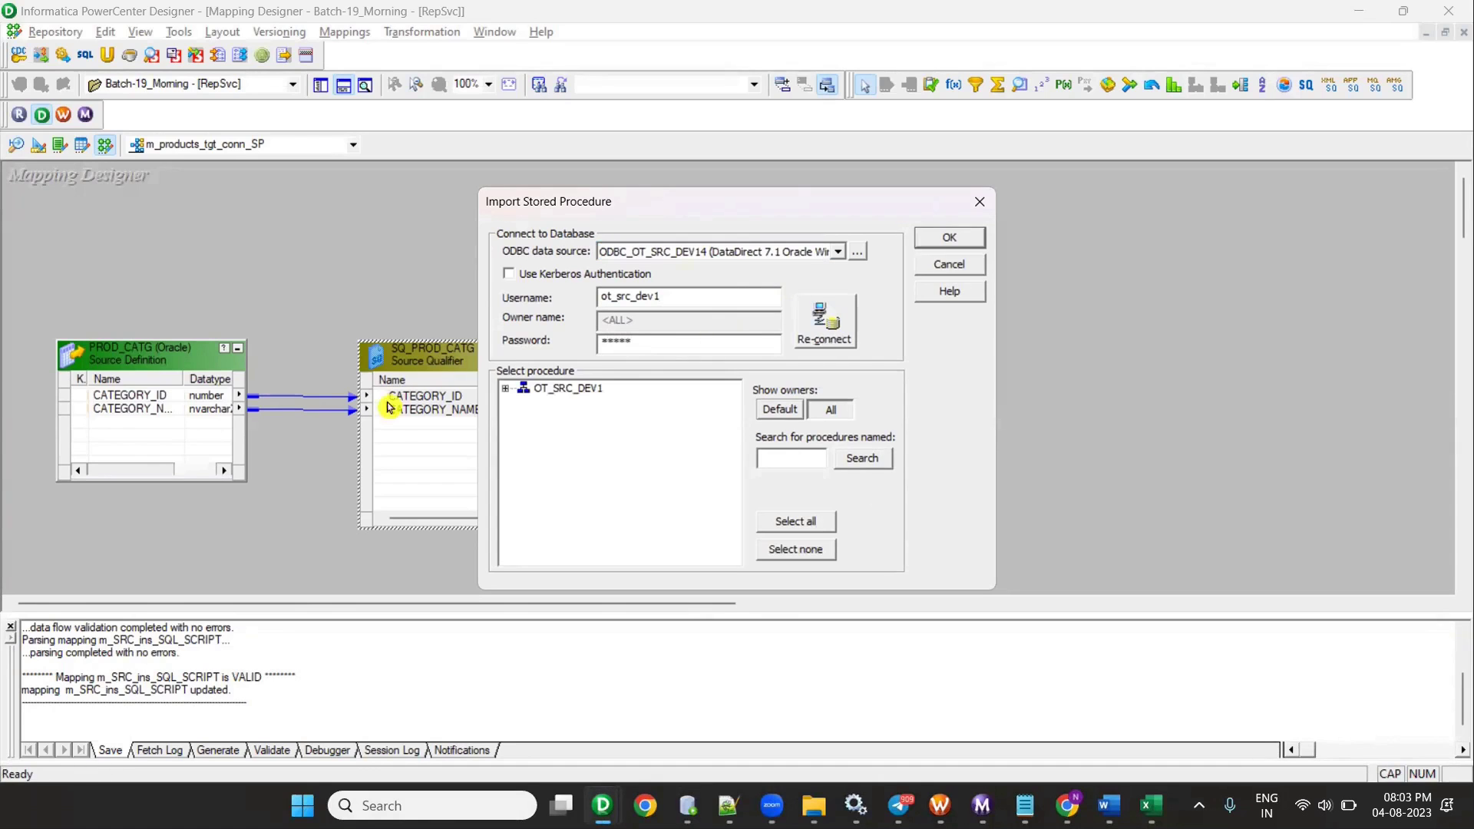
{"action": "left_click", "coordinate": [523, 404]}
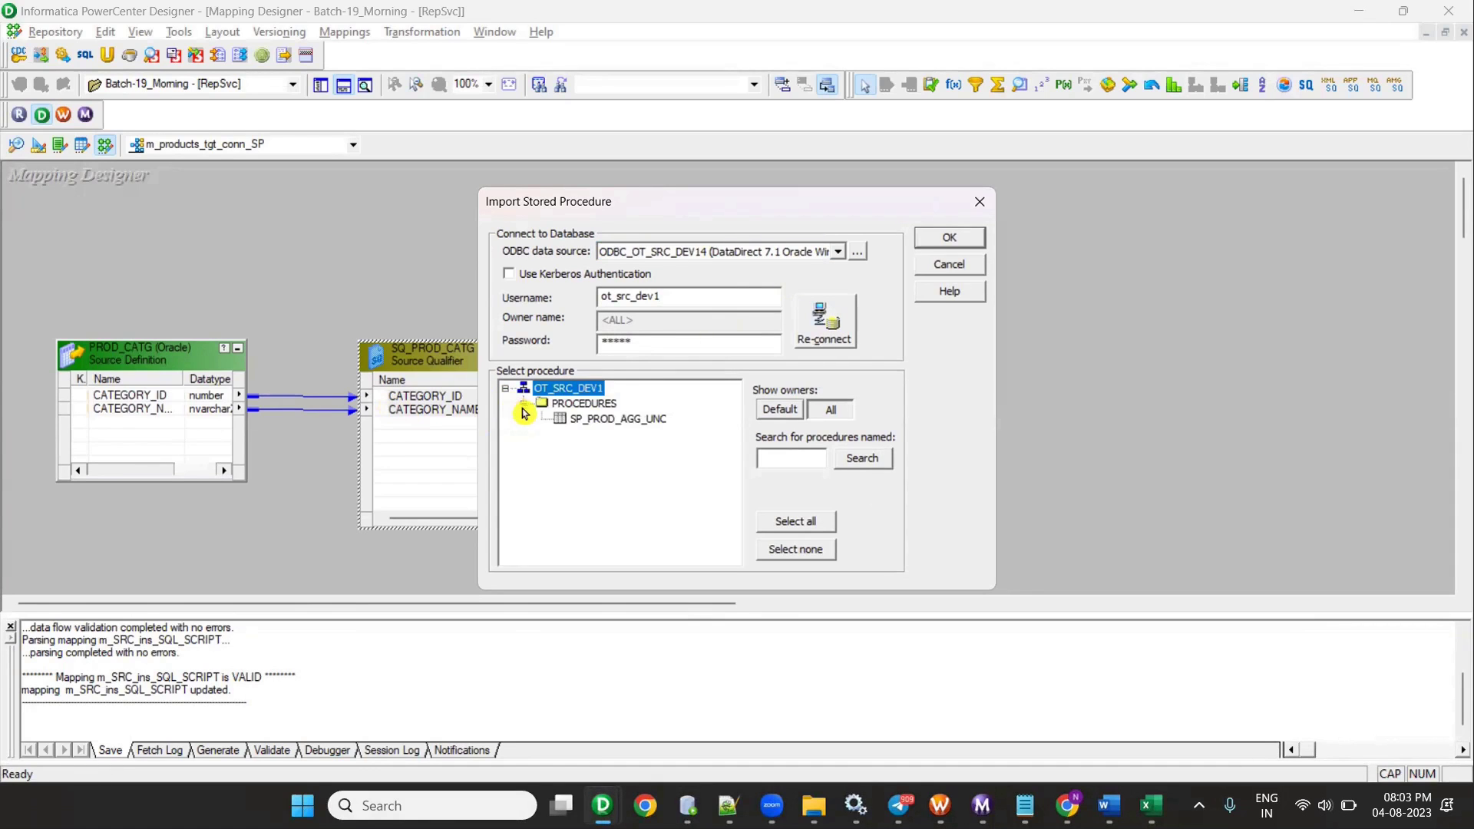
{"action": "left_click", "coordinate": [613, 423]}
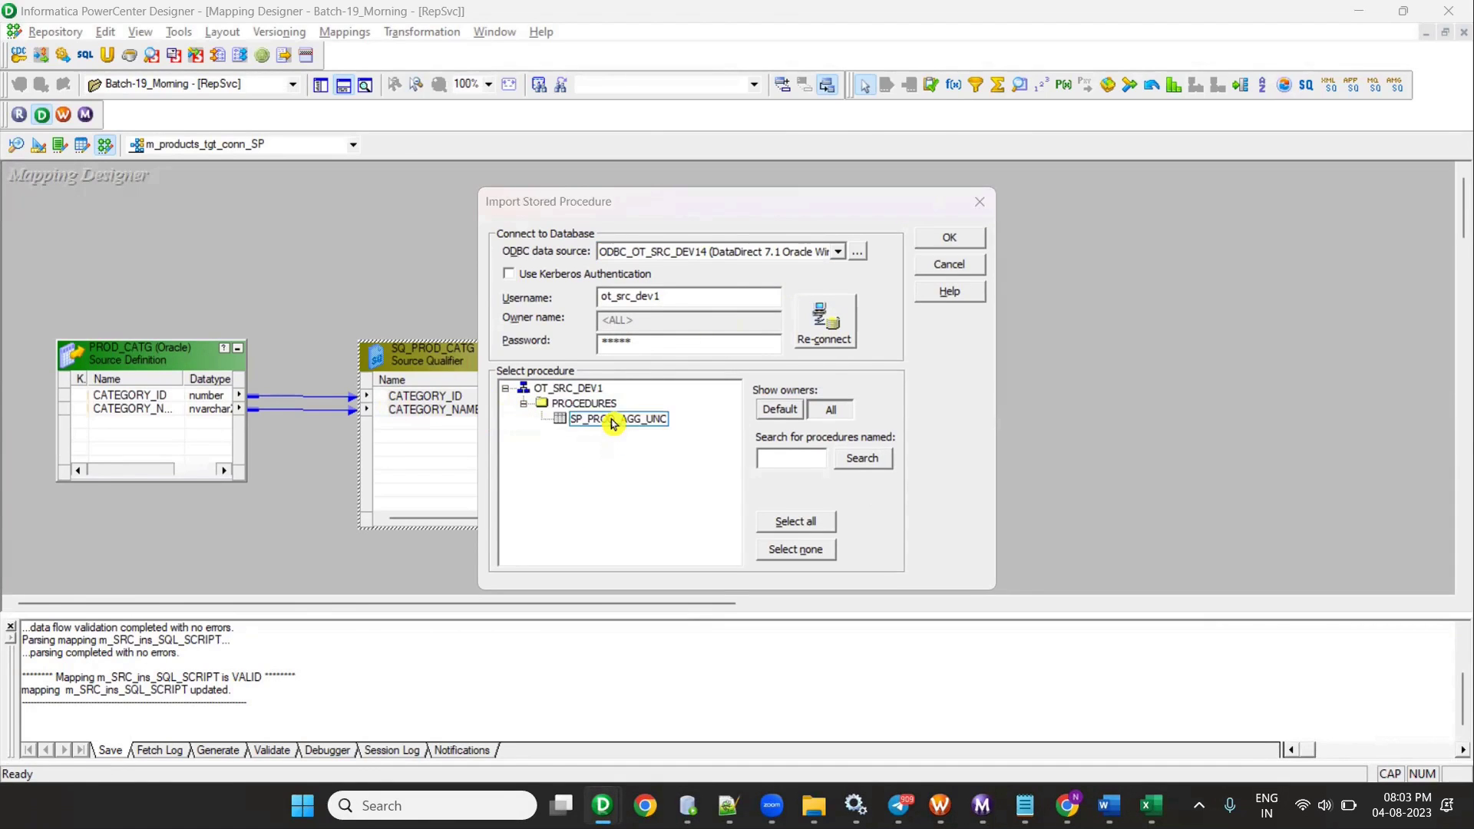
{"action": "key", "text": "alt+Tab"}
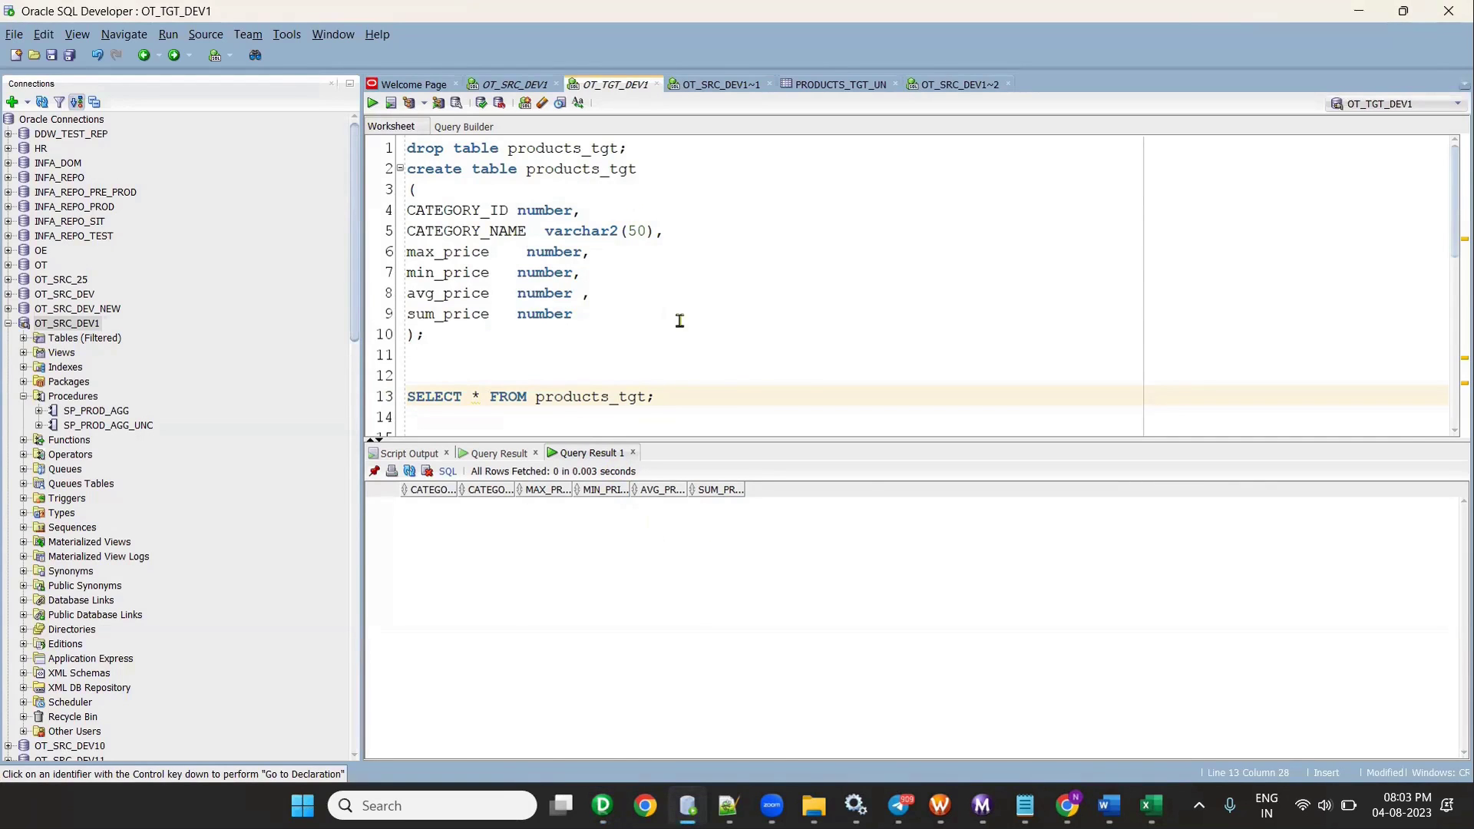
- Rerun the SP_PROD_AGG code (lines 1–14) in the OT_SRC_DEV1 worksheet to recompile it, then return to Designer
{"action": "left_click", "coordinate": [528, 85]}
{"action": "scroll", "coordinate": [601, 320], "scroll_direction": "down", "scroll_amount": 2}
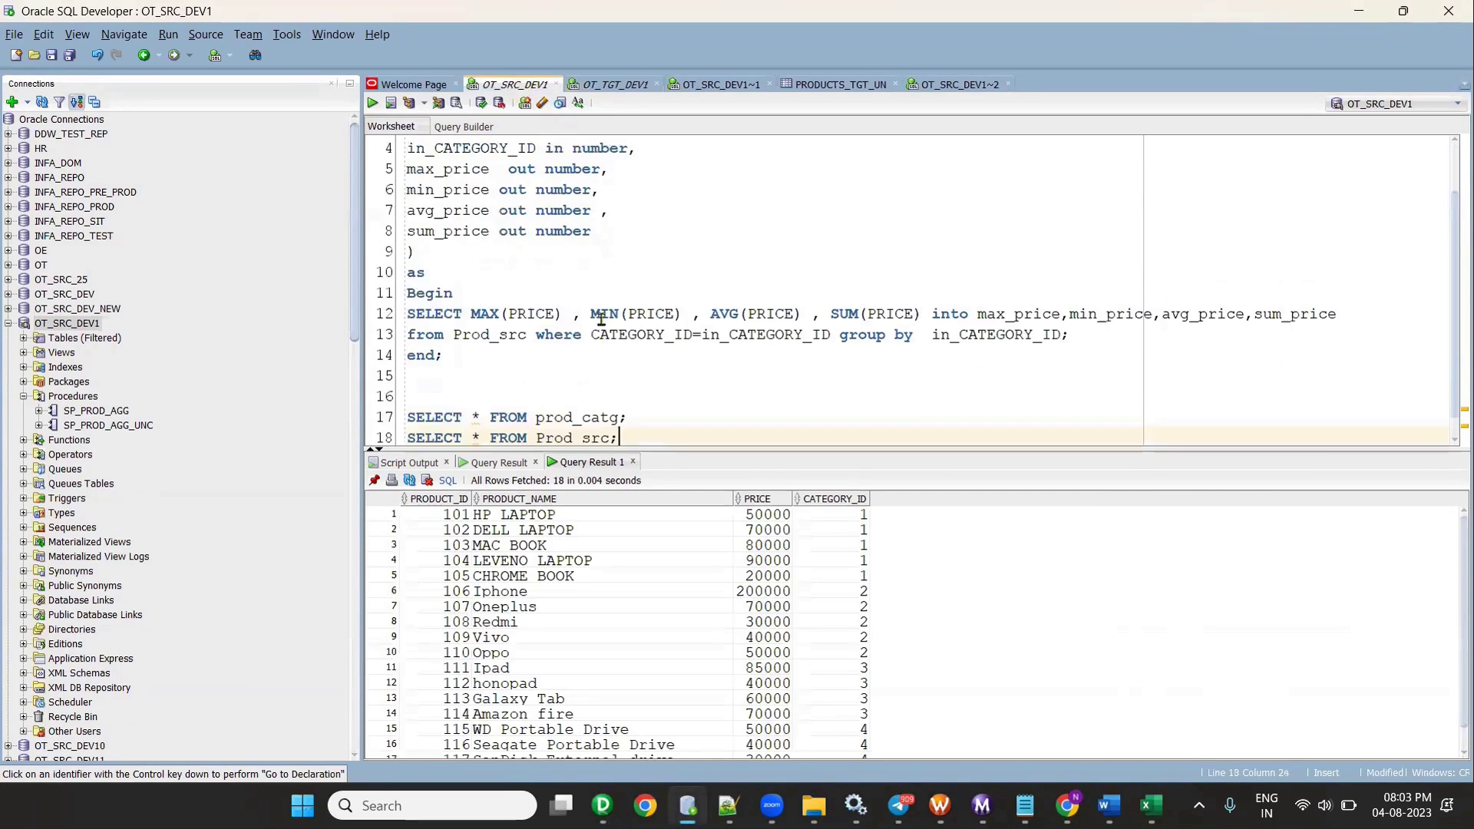
{"action": "left_click", "coordinate": [652, 391]}
{"action": "key", "text": "alt+Tab"}
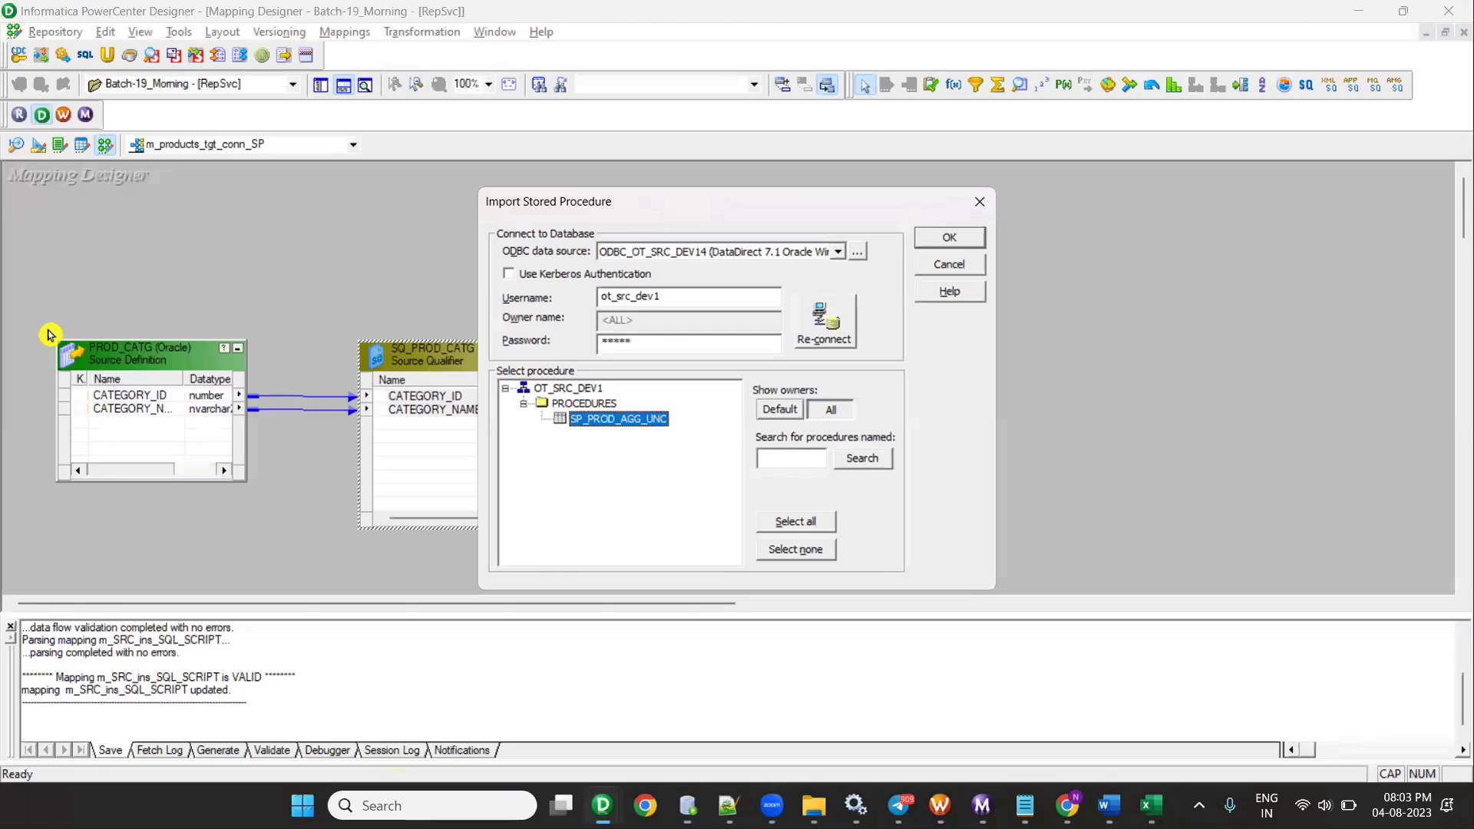
{"action": "key", "text": "alt+Tab"}
{"action": "scroll", "coordinate": [484, 305], "scroll_direction": "up", "scroll_amount": 2}
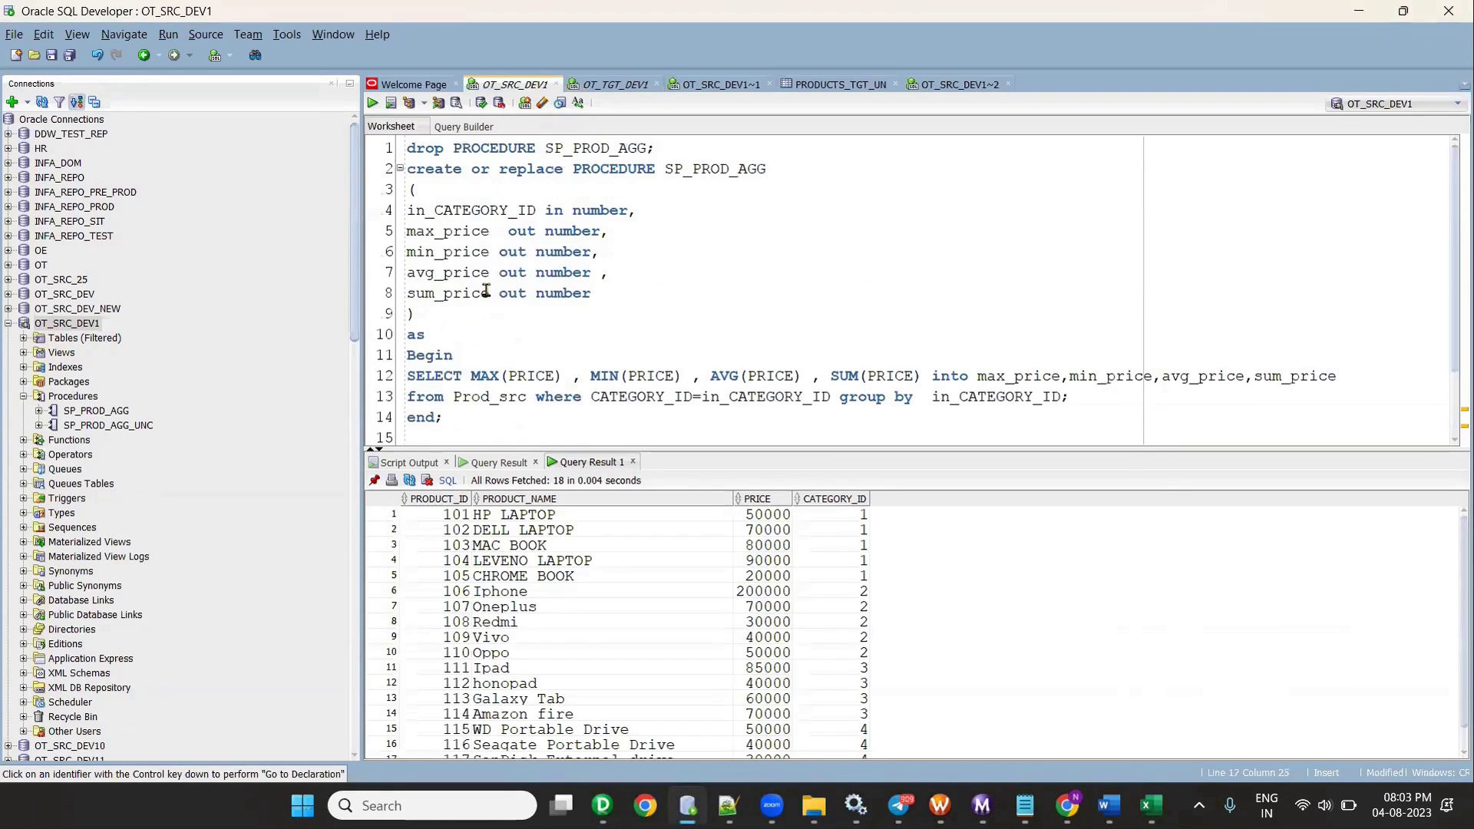
{"action": "left_click_drag", "start_coordinate": [470, 422], "coordinate": [365, 130]}
{"action": "left_click", "coordinate": [391, 102]}
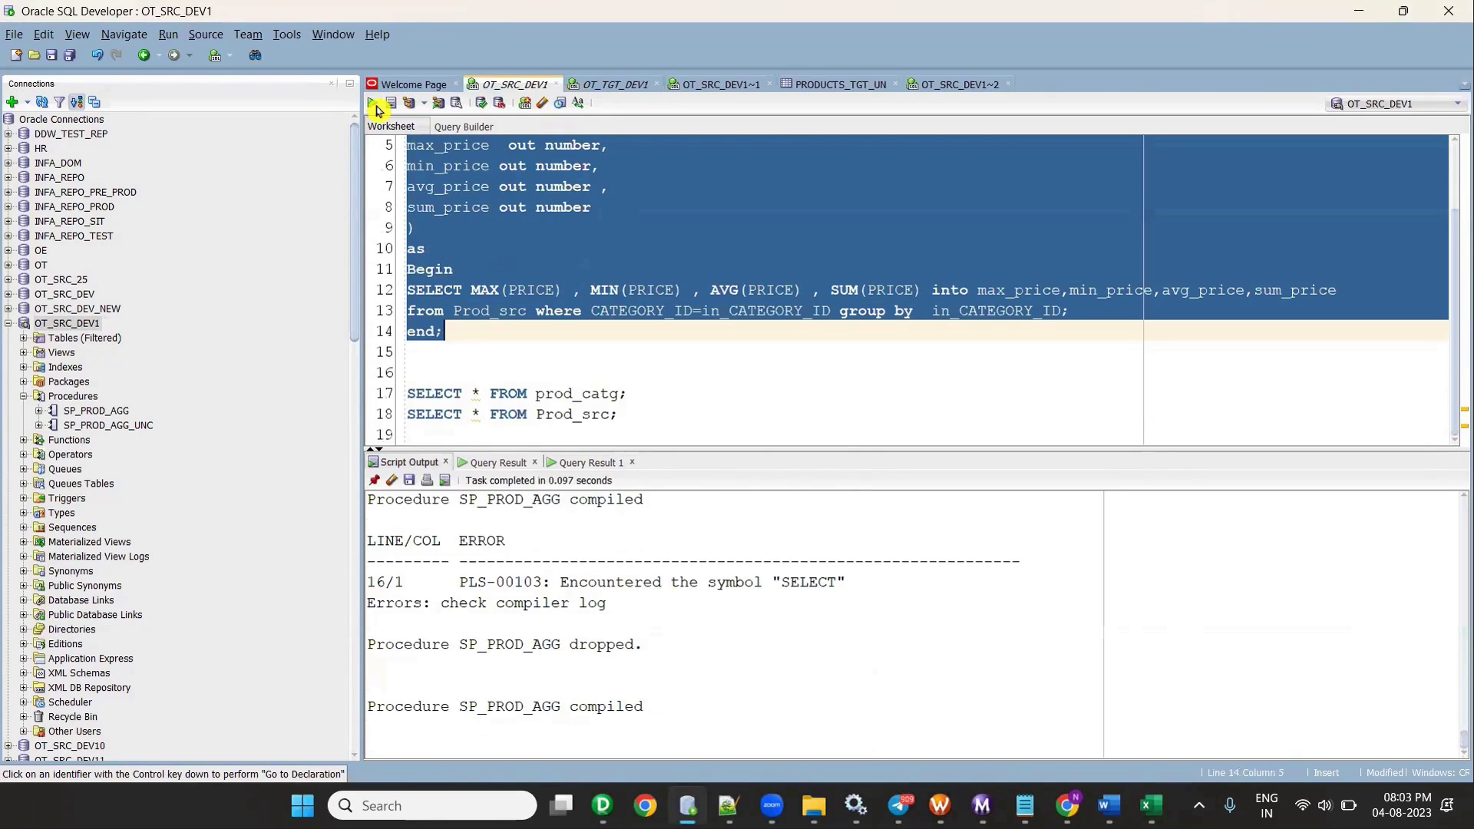
{"action": "key", "text": "alt+Tab"}
- Reconnect and import SP_PROD_AGG from OT_SRC_DEV1's procedures into the mapping
{"action": "left_click", "coordinate": [824, 321]}
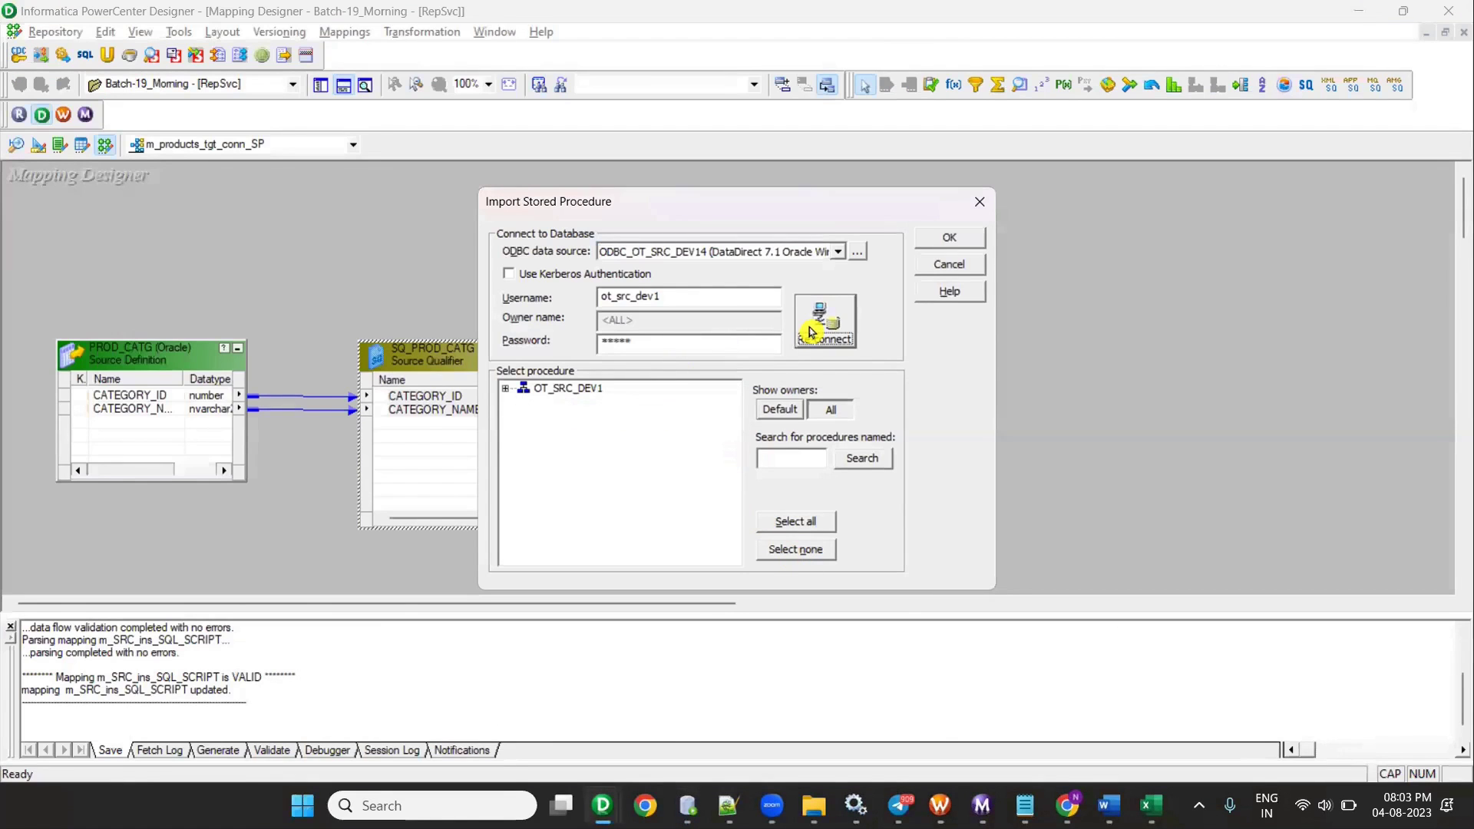
{"action": "left_click", "coordinate": [505, 387]}
{"action": "left_click", "coordinate": [524, 403]}
{"action": "left_click", "coordinate": [626, 422]}
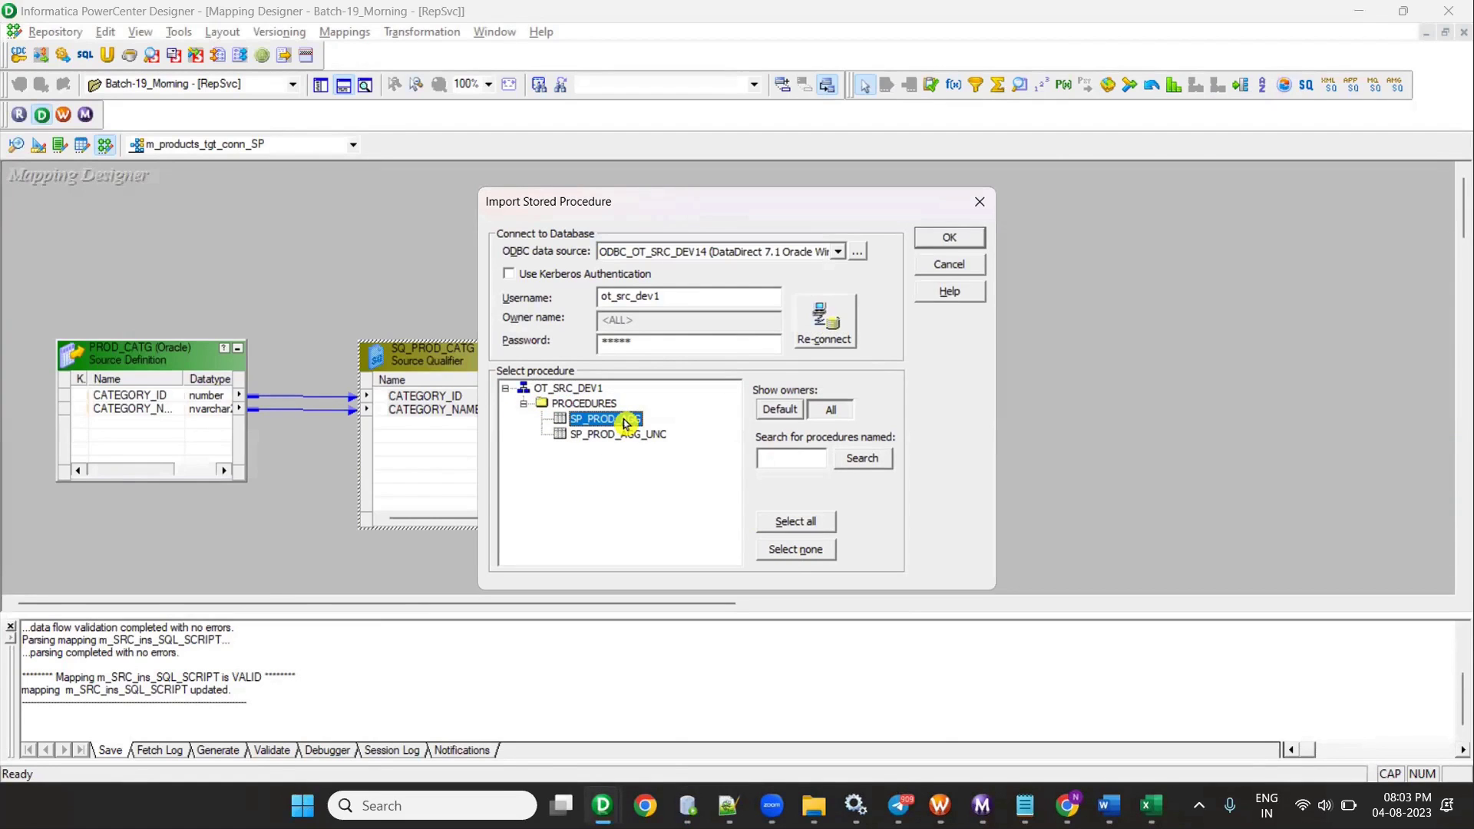
{"action": "left_click", "coordinate": [949, 238]}
- Rearrange the canvas: SP_PROD_AGG above the Source Qualifier, PRODUCTS_TGT and sources moved, output window hidden
{"action": "left_click_drag", "start_coordinate": [215, 281], "coordinate": [701, 221]}
{"action": "left_click_drag", "start_coordinate": [904, 358], "coordinate": [959, 391]}
{"action": "left_click", "coordinate": [343, 84]}
{"action": "left_click_drag", "start_coordinate": [31, 323], "coordinate": [483, 458]}
{"action": "left_click_drag", "start_coordinate": [467, 373], "coordinate": [447, 525]}
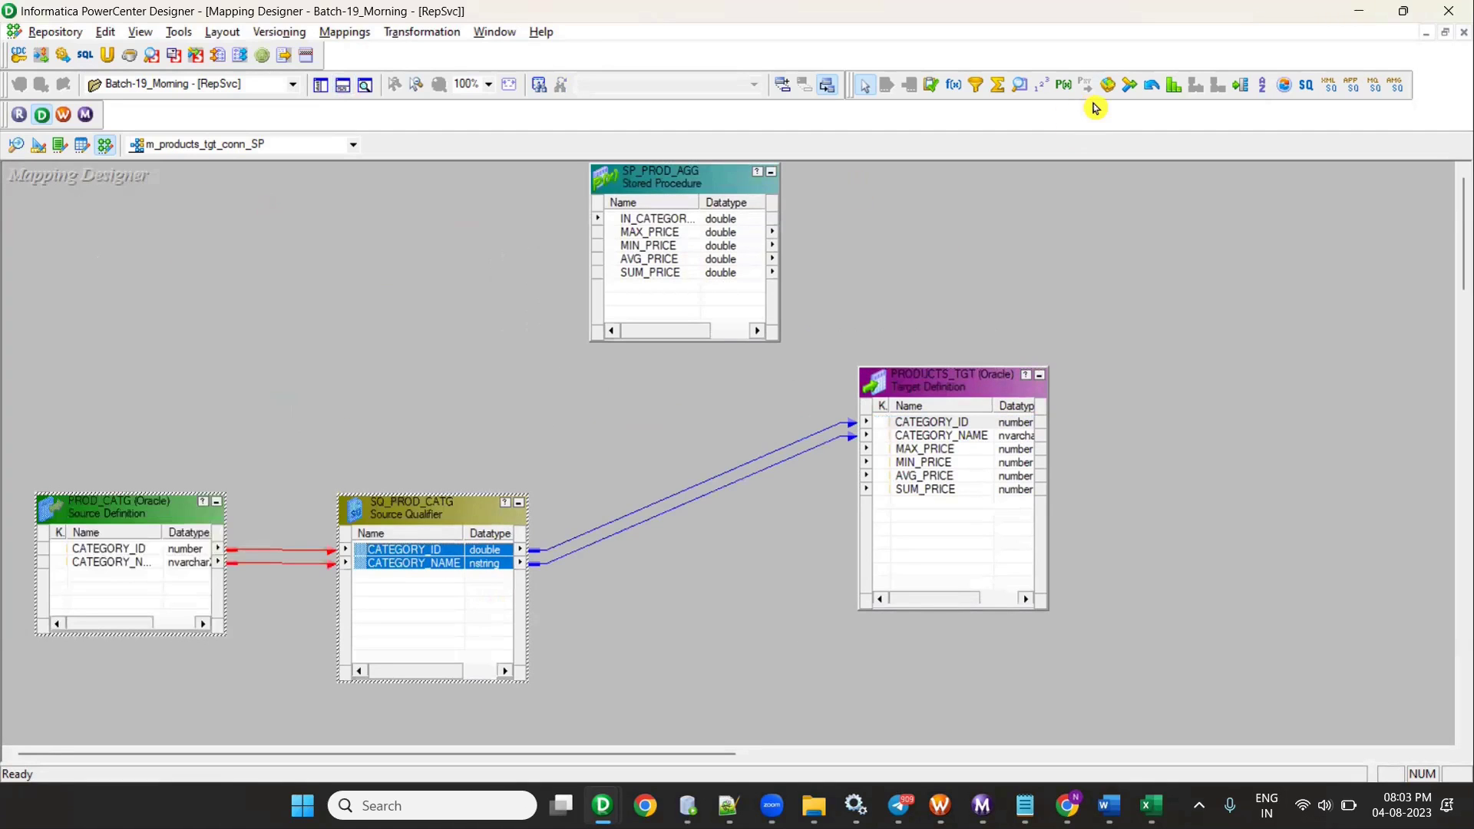
{"action": "left_click", "coordinate": [771, 172]}
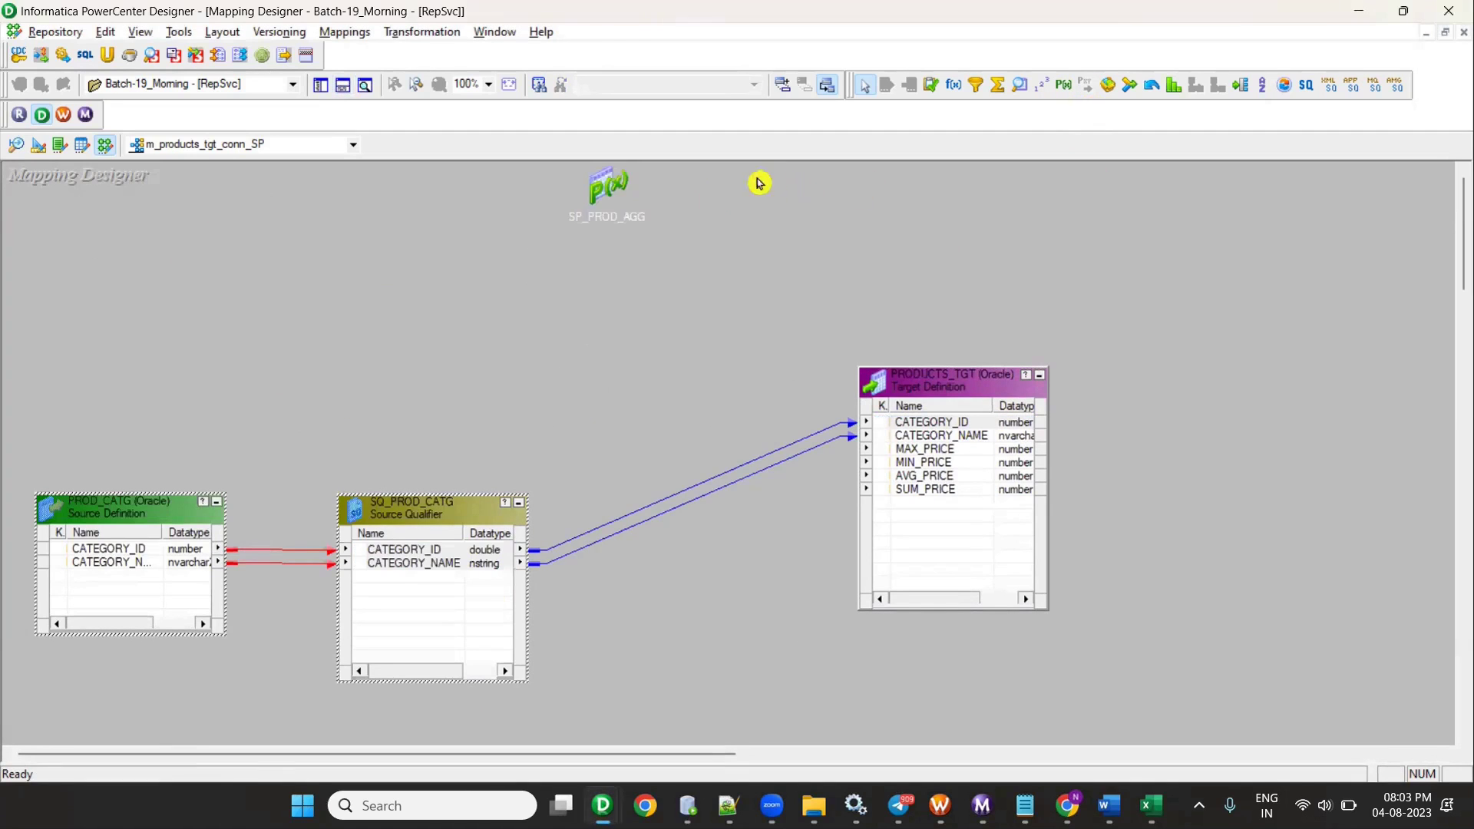
{"action": "left_click", "coordinate": [612, 218]}
{"action": "left_click_drag", "start_coordinate": [612, 218], "coordinate": [627, 278]}
{"action": "left_click", "coordinate": [641, 313]}
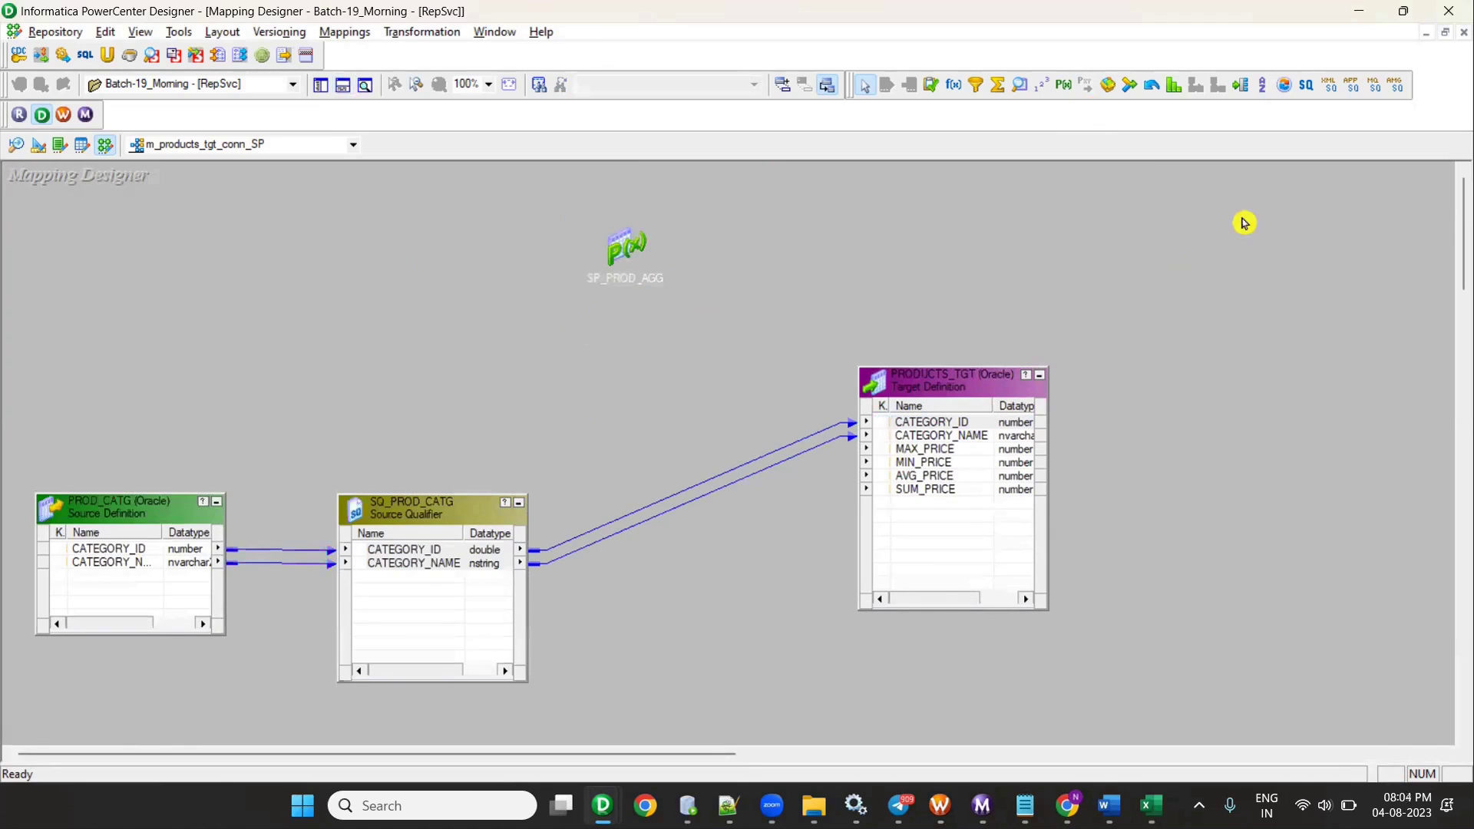
- Draw another Stored Procedure transformation, connect to the database to list procedures, and close the import
{"action": "left_click", "coordinate": [1063, 85]}
{"action": "left_click_drag", "start_coordinate": [889, 208], "coordinate": [1051, 315]}
{"action": "left_click", "coordinate": [822, 329]}
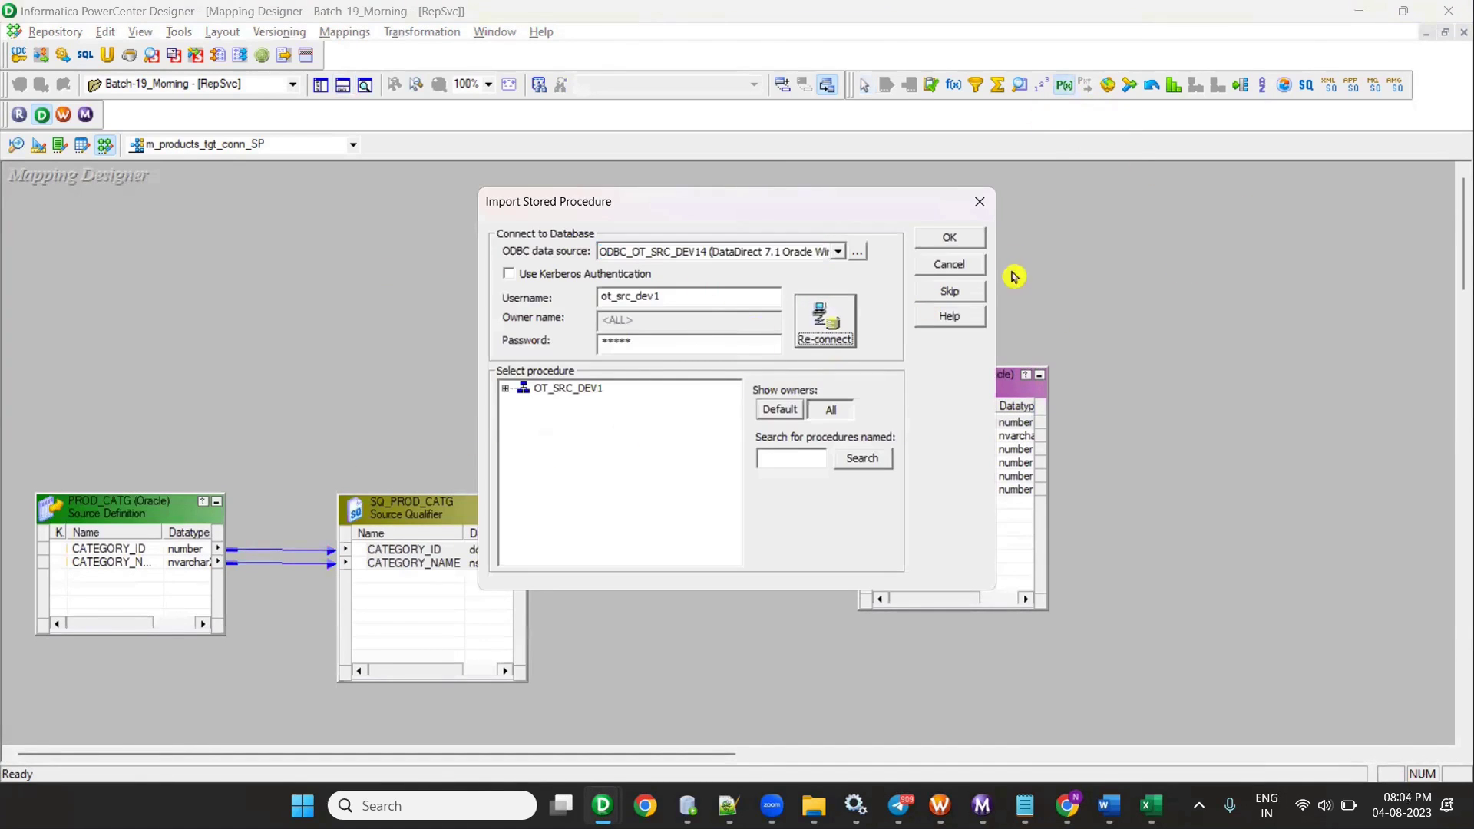
{"action": "left_click", "coordinate": [974, 206]}
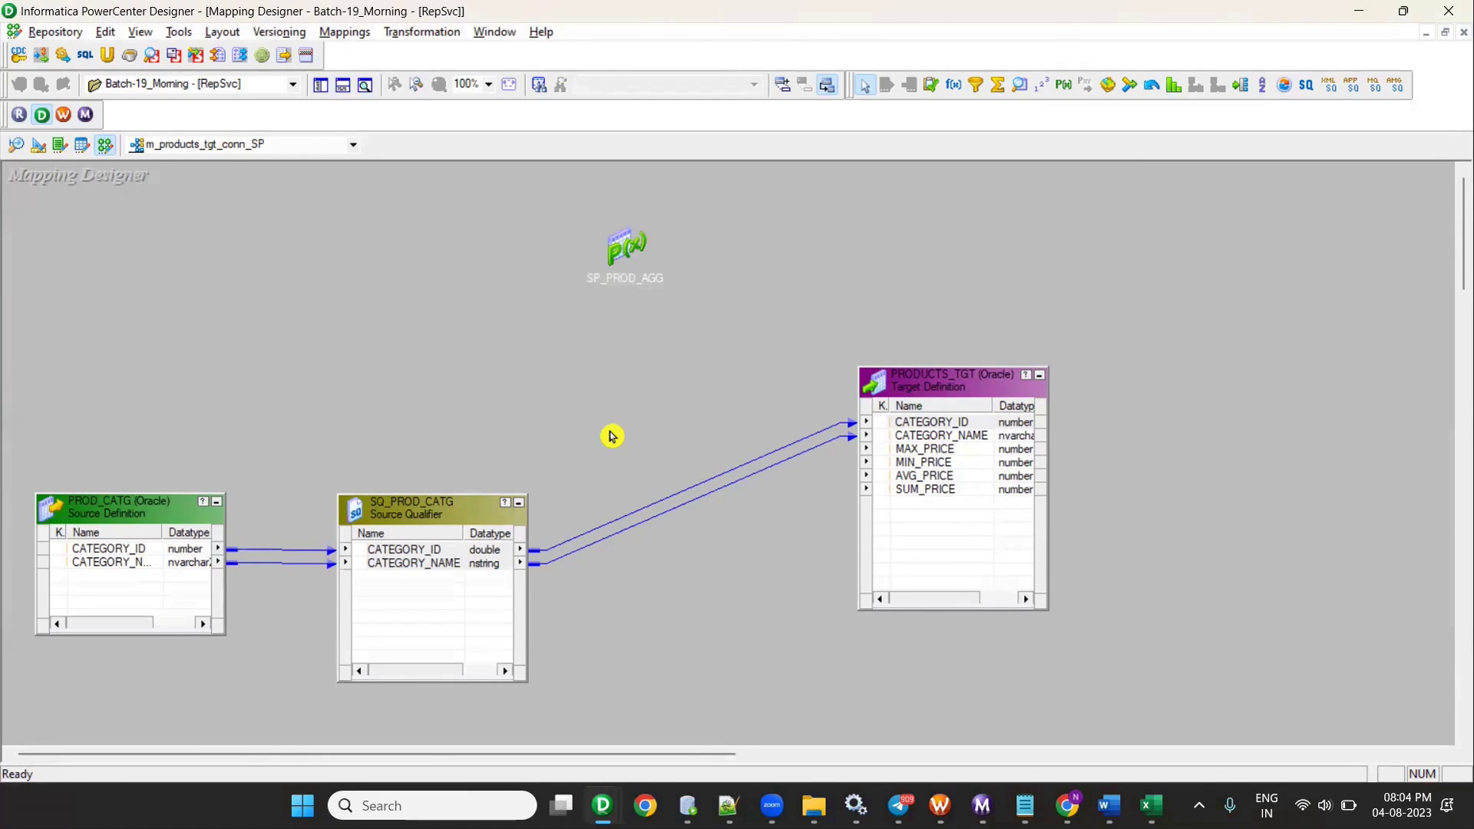
- Expand SP_PROD_AGG to show IN_CATEGORY_ID and price ports, reposition it and PRODUCTS_TGT, and widen names
{"action": "double_click", "coordinate": [643, 245]}
{"action": "left_click_drag", "start_coordinate": [677, 244], "coordinate": [655, 311]}
{"action": "left_click_drag", "start_coordinate": [992, 397], "coordinate": [1038, 494]}
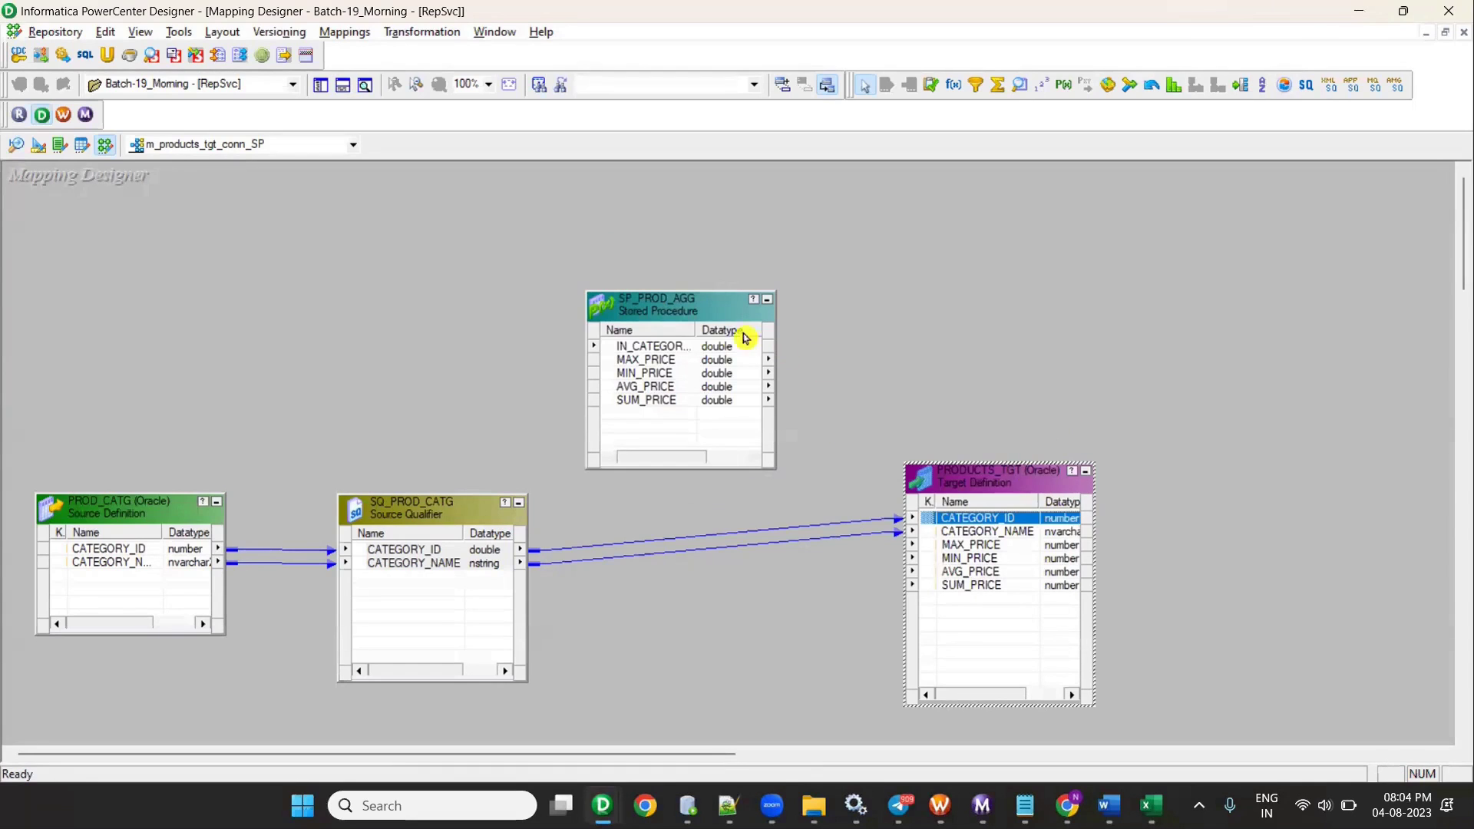
{"action": "left_click_drag", "start_coordinate": [698, 330], "coordinate": [710, 330]}
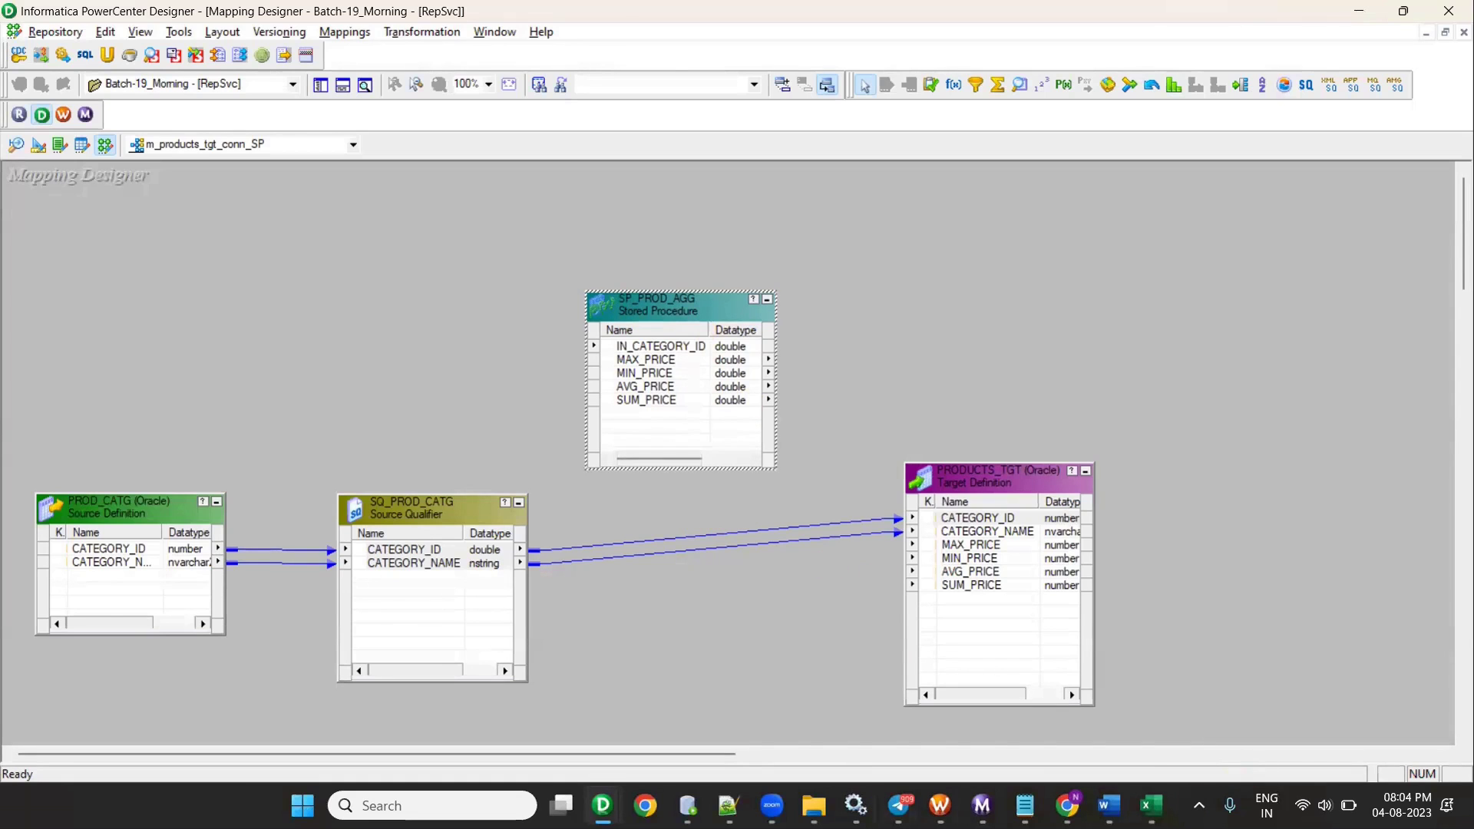
{"action": "left_click", "coordinate": [728, 805]}
{"action": "left_click", "coordinate": [728, 805]}
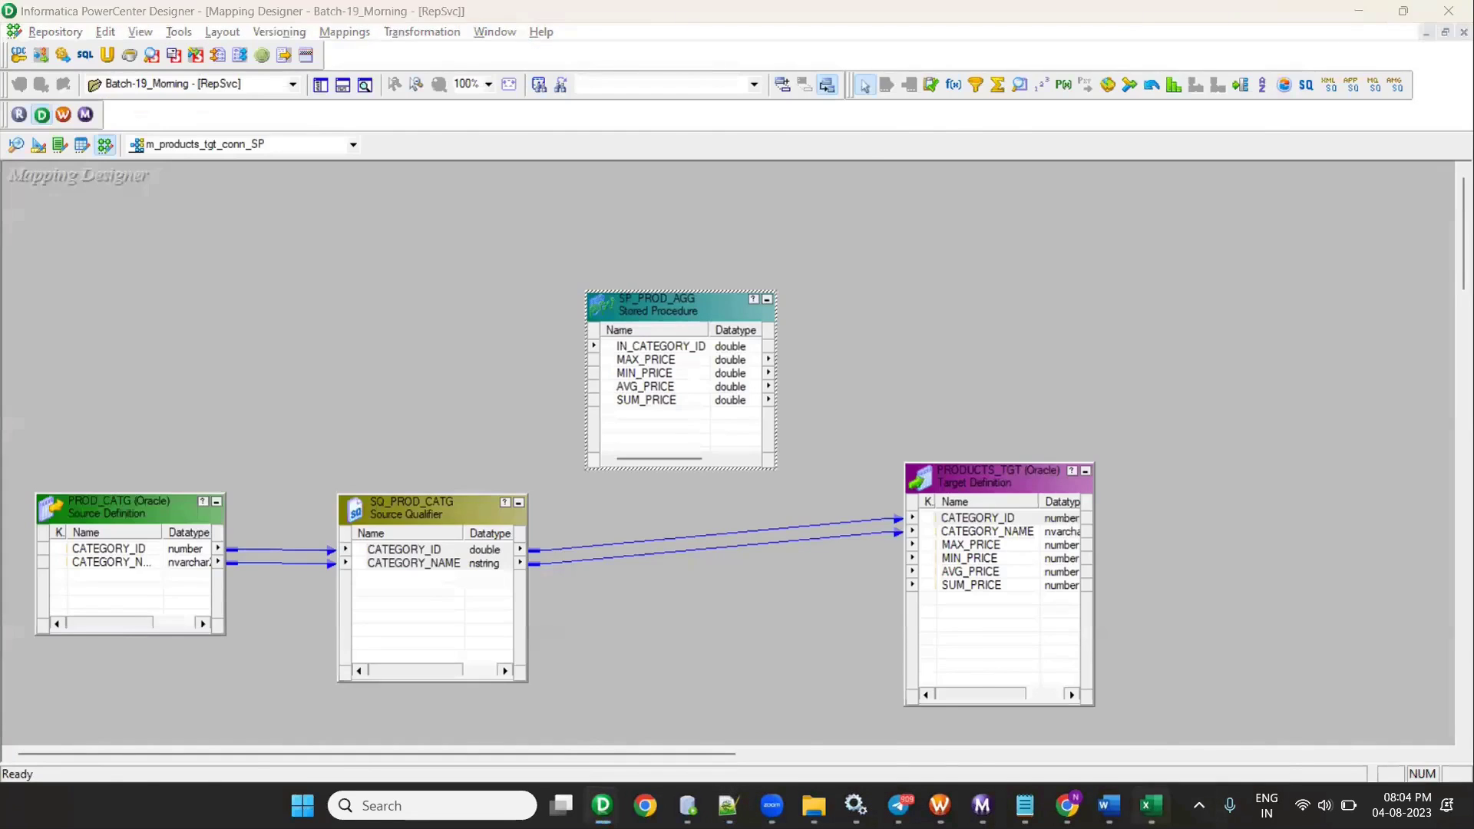
{"action": "left_click", "coordinate": [1149, 805]}
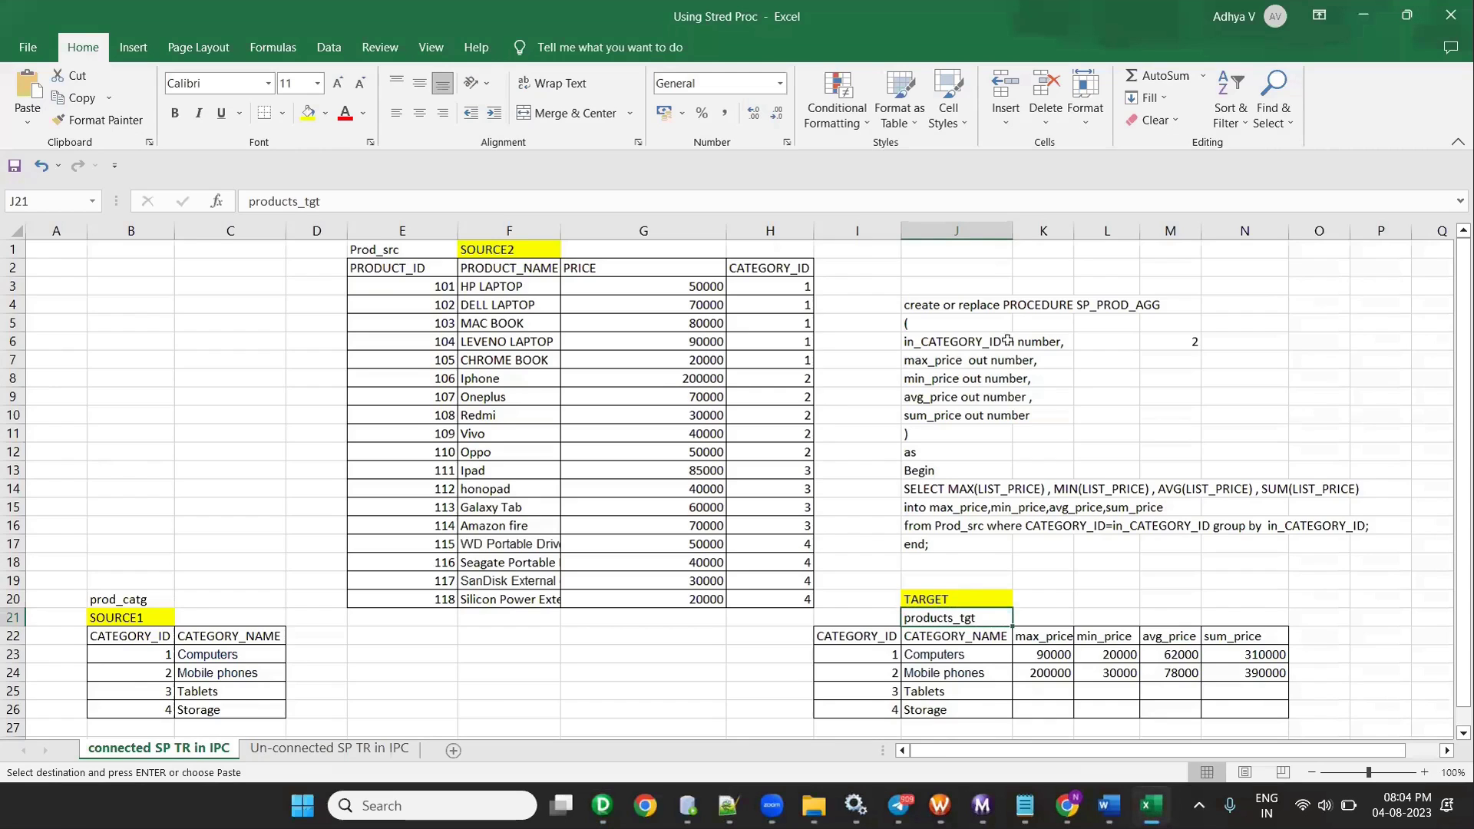
- Copy the SP_PROD_AGG procedure text from J4:J17 and add a blank line at the end of Notepad++'s new 304 file
{"action": "scroll", "coordinate": [1105, 463], "scroll_direction": "up", "scroll_amount": 1, "text": "ctrl"}
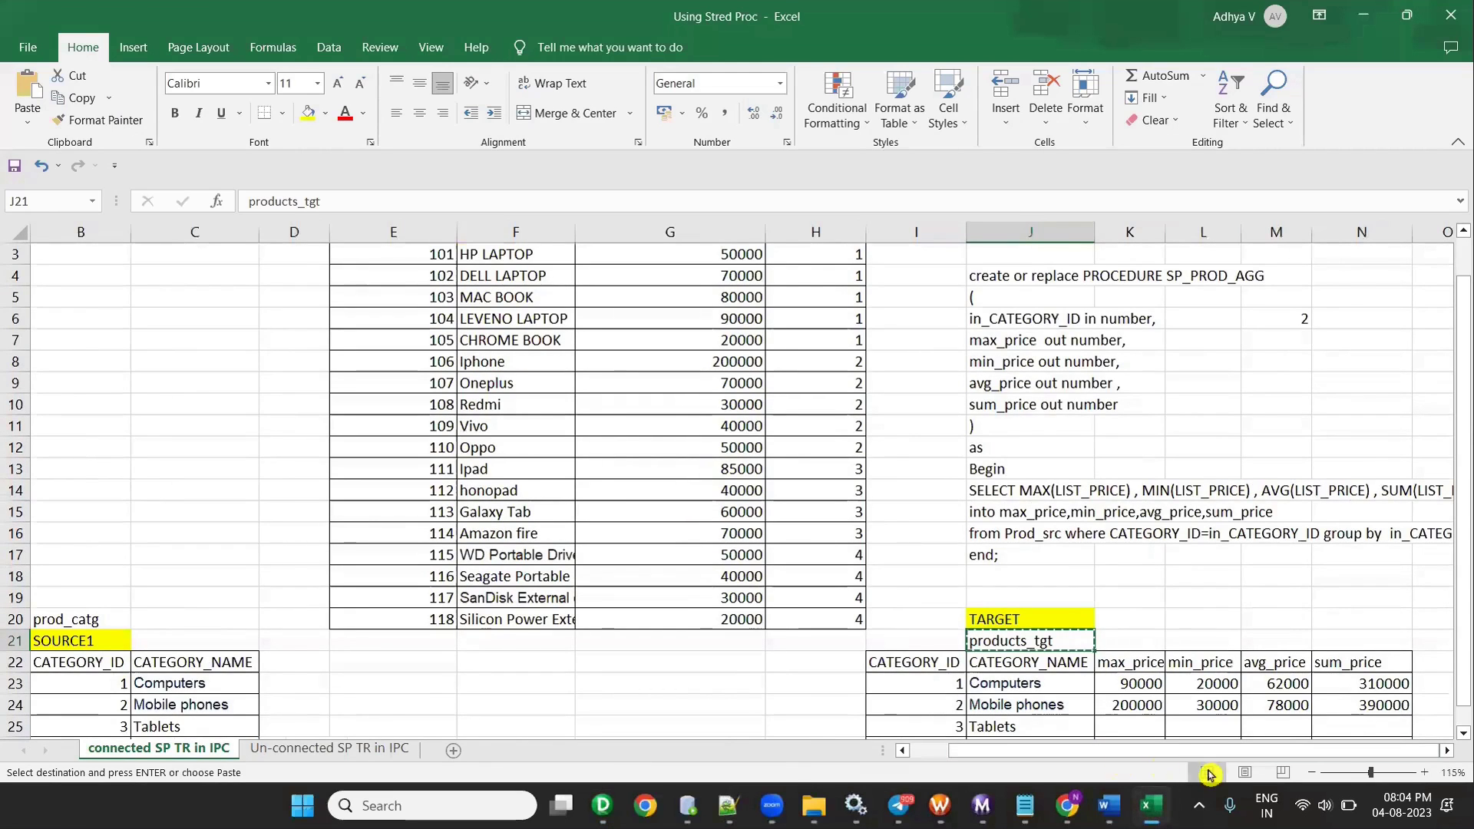
{"action": "left_click_drag", "start_coordinate": [990, 277], "coordinate": [1046, 569]}
{"action": "key", "text": "ctrl+c"}
{"action": "key", "text": "alt+Tab"}
{"action": "scroll", "coordinate": [678, 180], "scroll_direction": "down", "scroll_amount": 1}
{"action": "left_click", "coordinate": [684, 178]}
{"action": "key", "text": "Return"}
{"action": "key", "text": "Return"}
{"action": "key", "text": "Return"}
{"action": "key", "text": "Return"}
- Set the new 304 file's language to SQL and paste the SP_PROD_AGG procedure below the WHERE line
{"action": "left_click", "coordinate": [230, 32]}
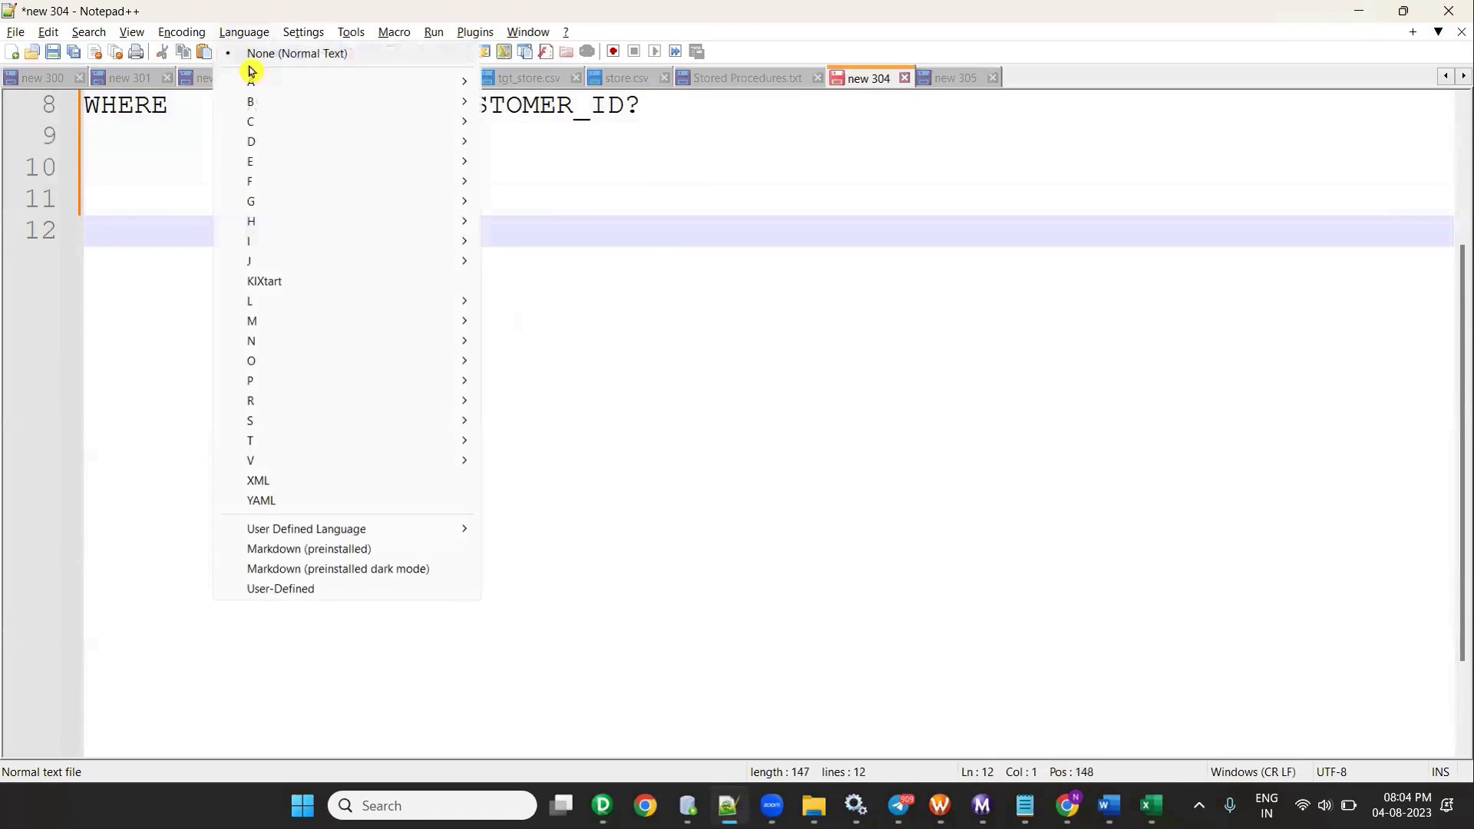
{"action": "mouse_move", "coordinate": [335, 407]}
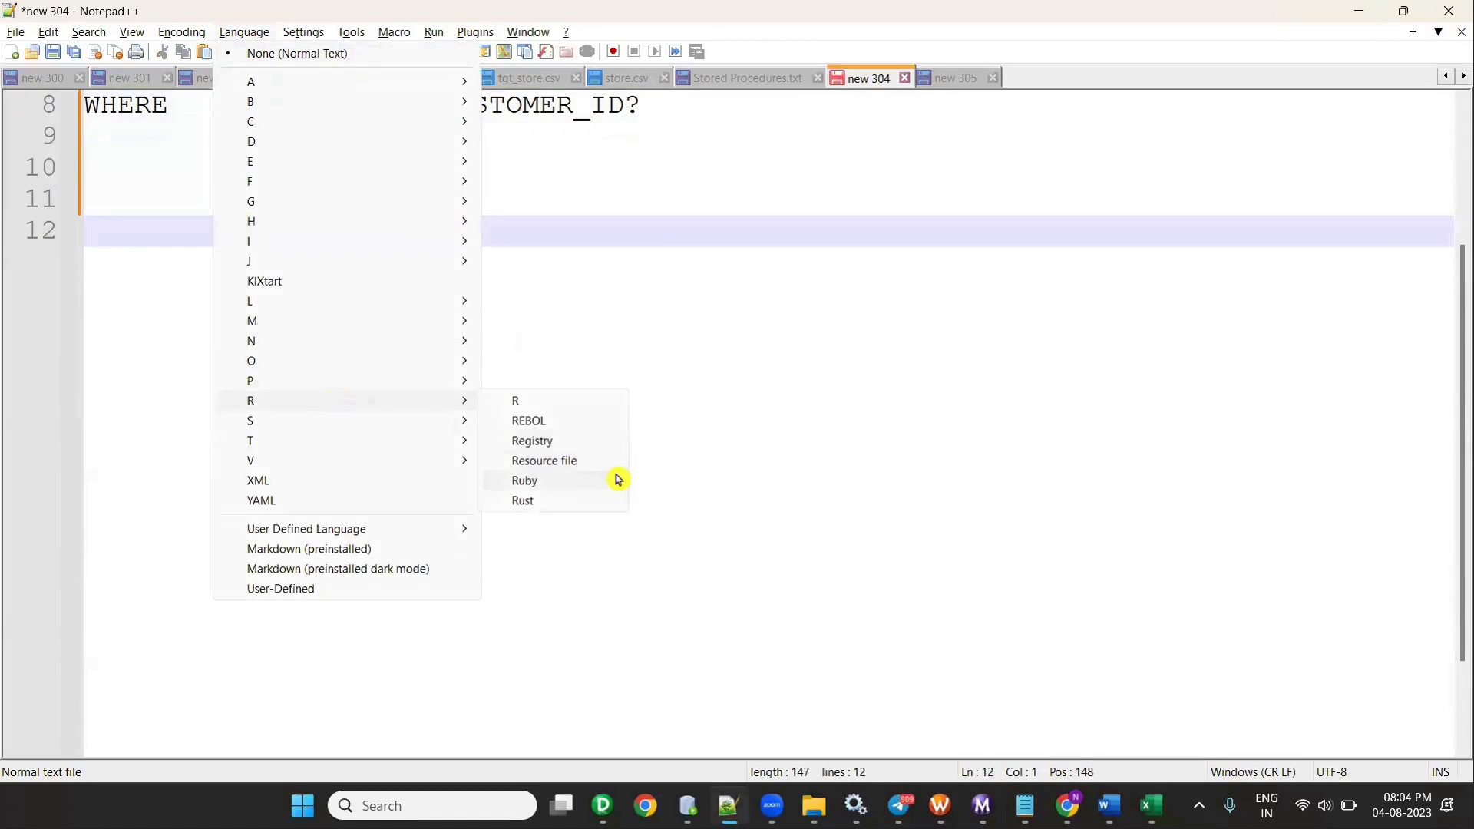
{"action": "mouse_move", "coordinate": [453, 420]}
{"action": "left_click", "coordinate": [565, 481]}
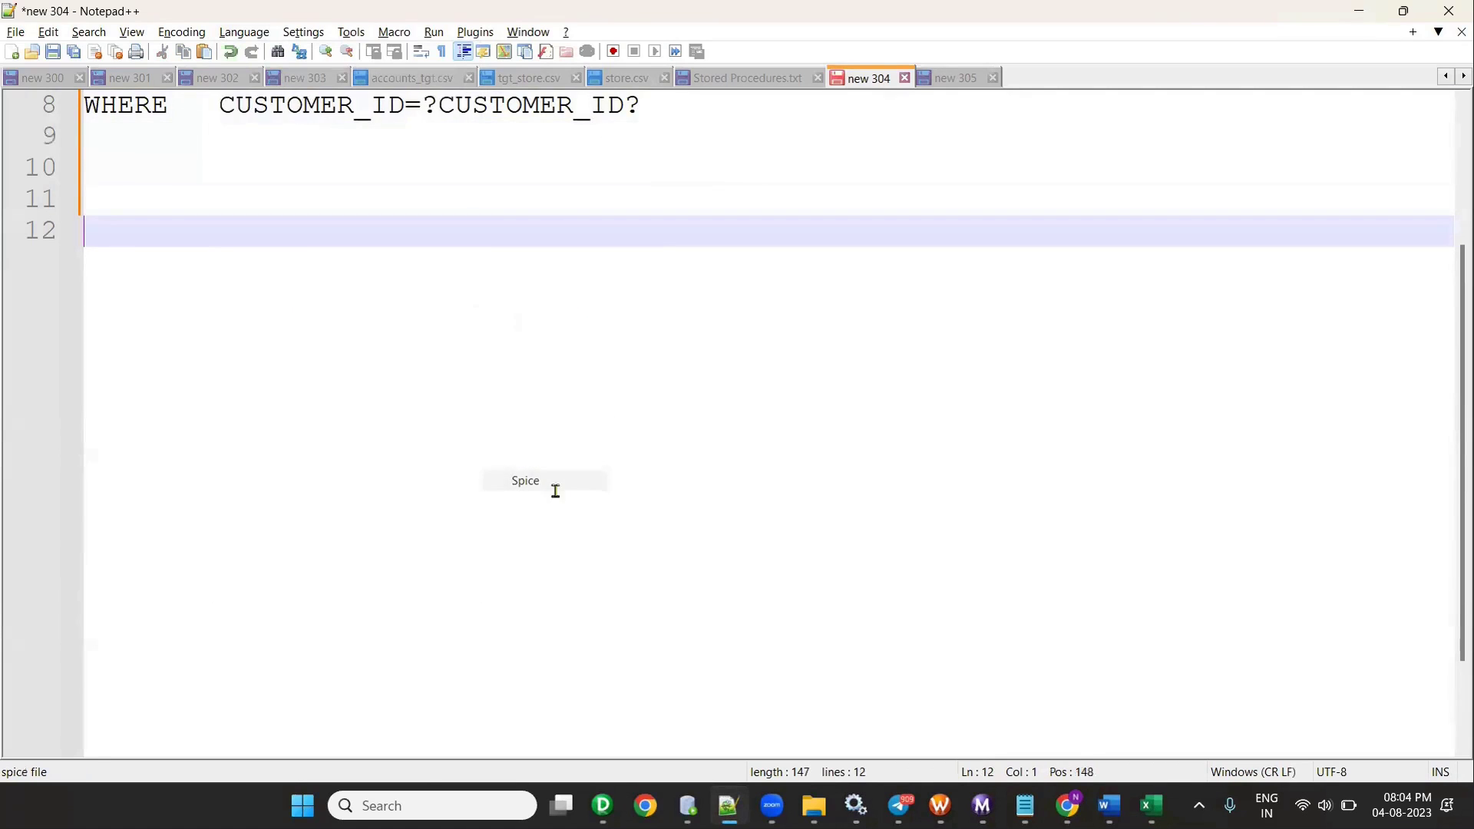
{"action": "right_click", "coordinate": [301, 236]}
{"action": "left_click", "coordinate": [304, 32]}
{"action": "mouse_move", "coordinate": [253, 33]}
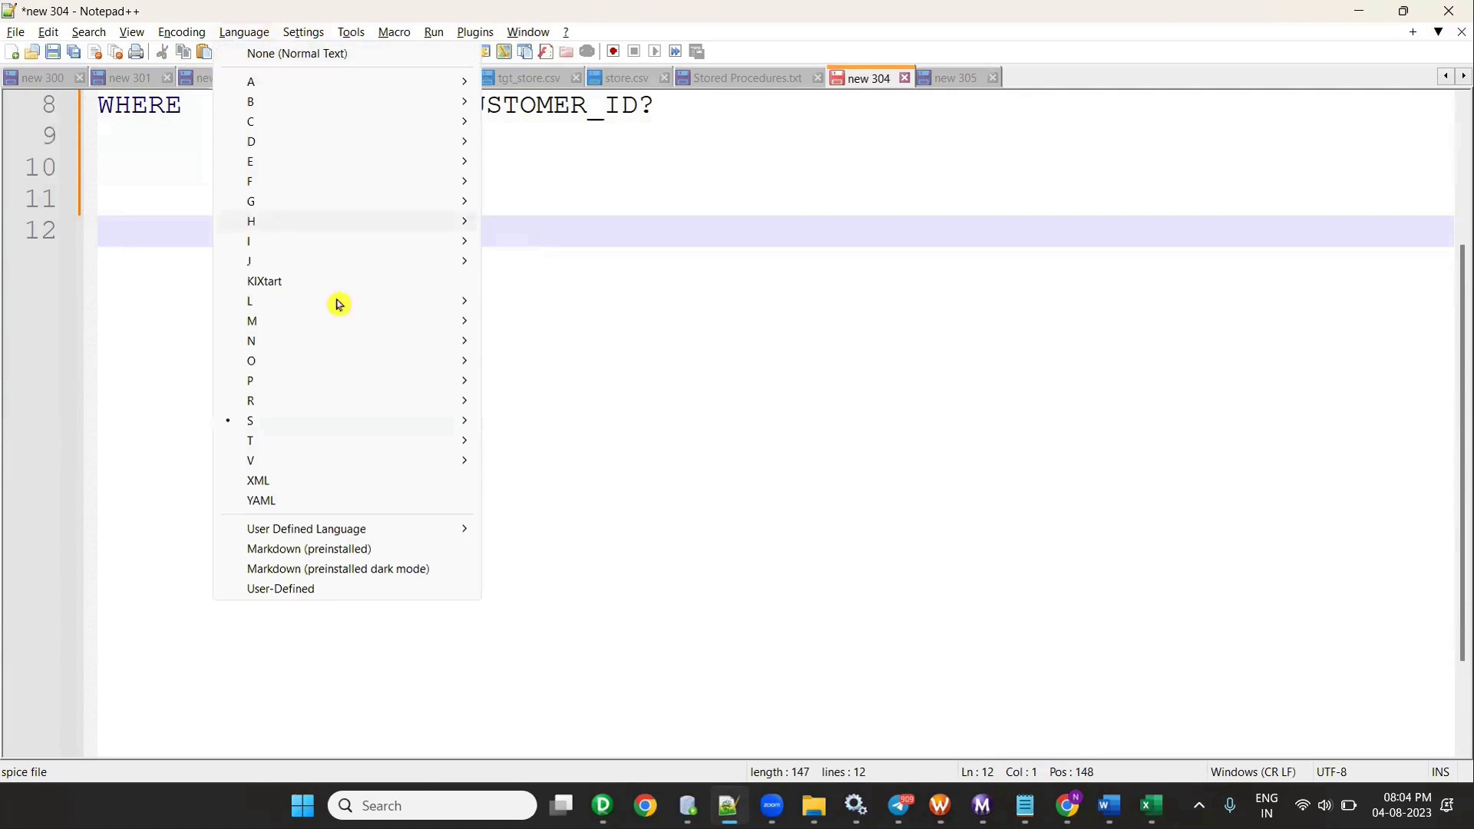
{"action": "mouse_move", "coordinate": [352, 420]}
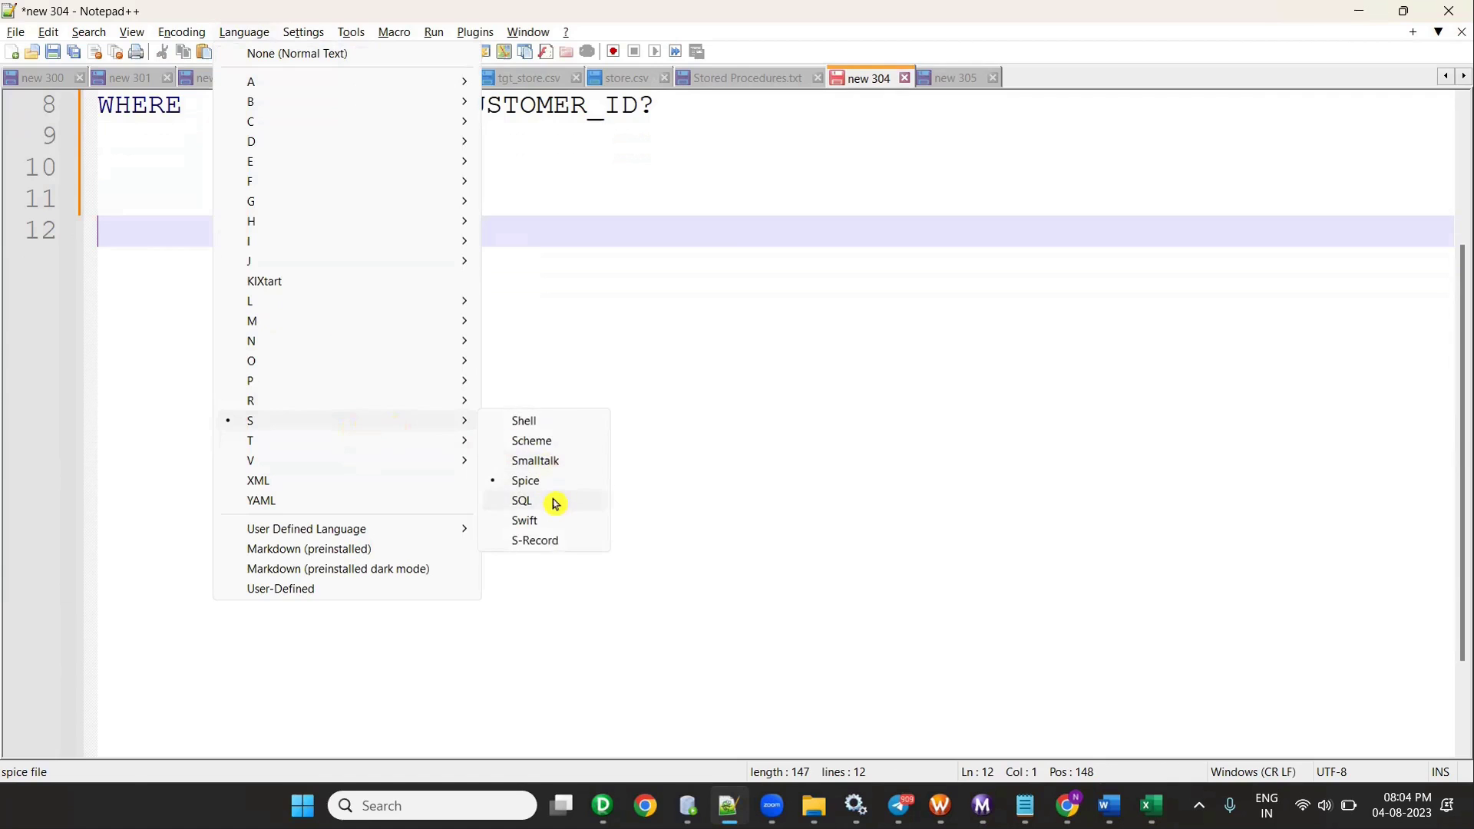
{"action": "left_click", "coordinate": [556, 503]}
{"action": "key", "text": "ctrl+v"}
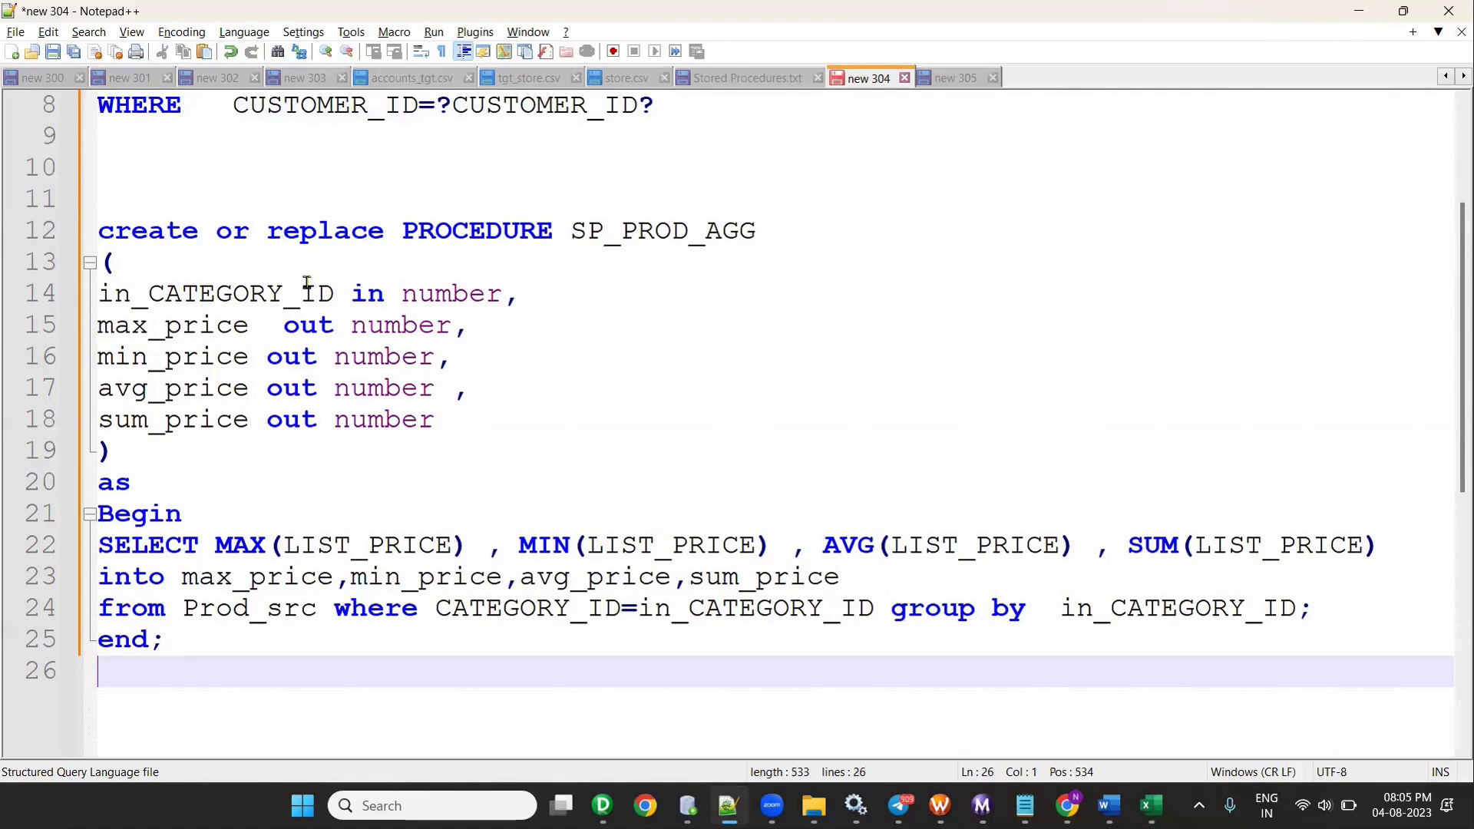
- Highlight the in_CATEGORY_ID input line and the four out price parameter lines in the procedure
{"action": "left_click_drag", "start_coordinate": [508, 294], "coordinate": [88, 294]}
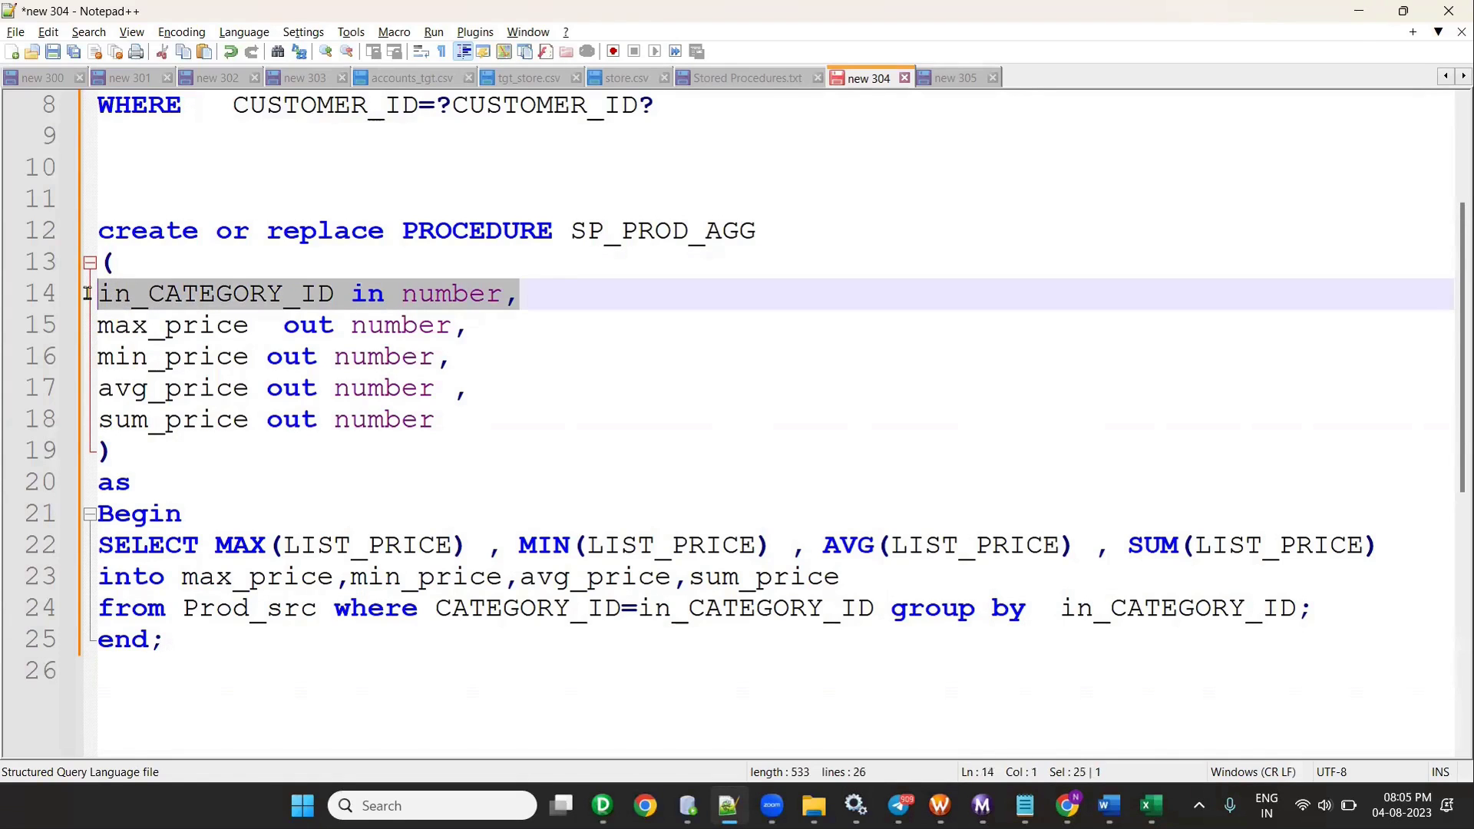
{"action": "left_click_drag", "start_coordinate": [487, 431], "coordinate": [102, 330]}
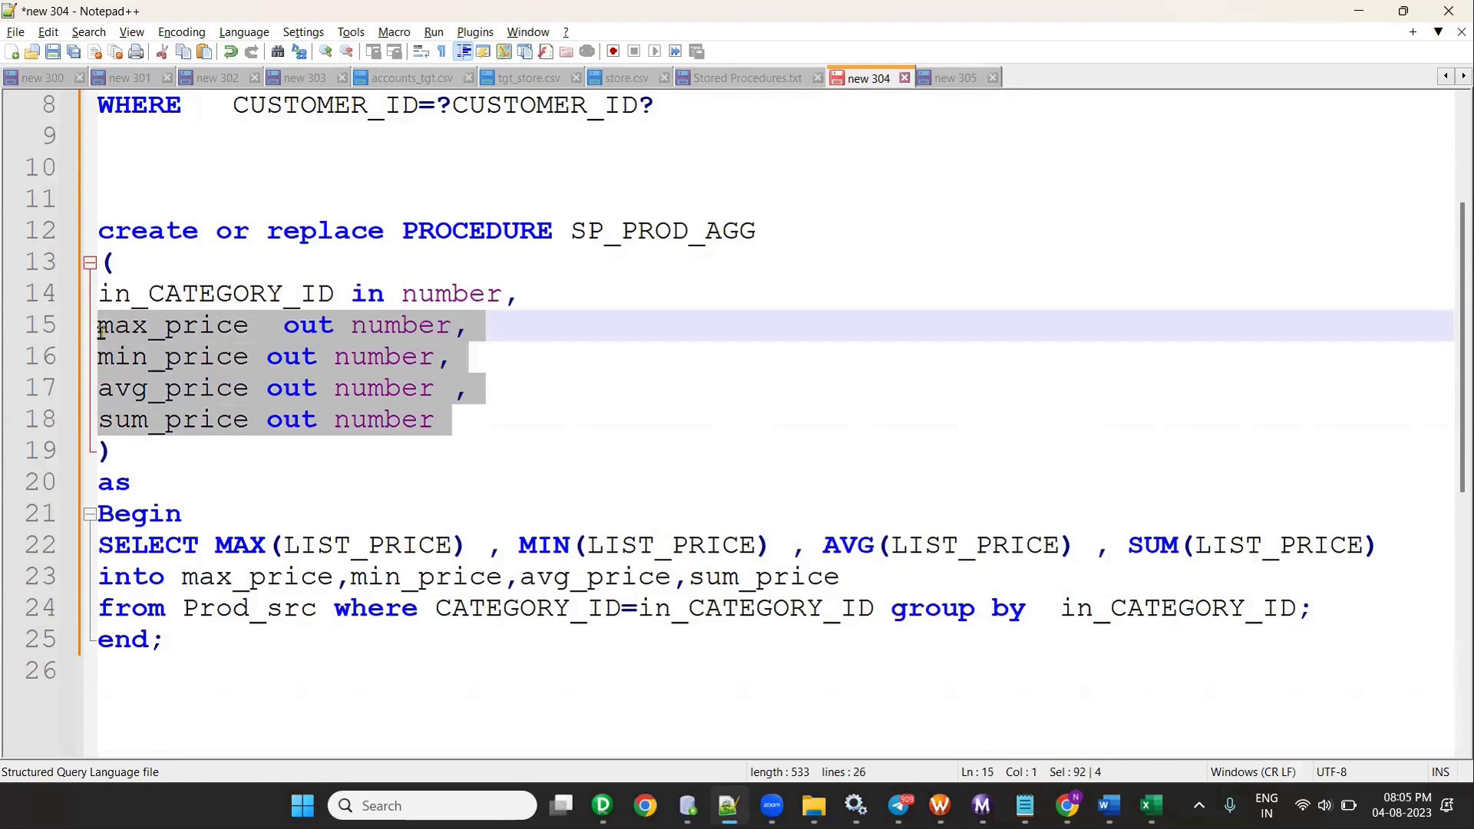
{"action": "double_click", "coordinate": [240, 292]}
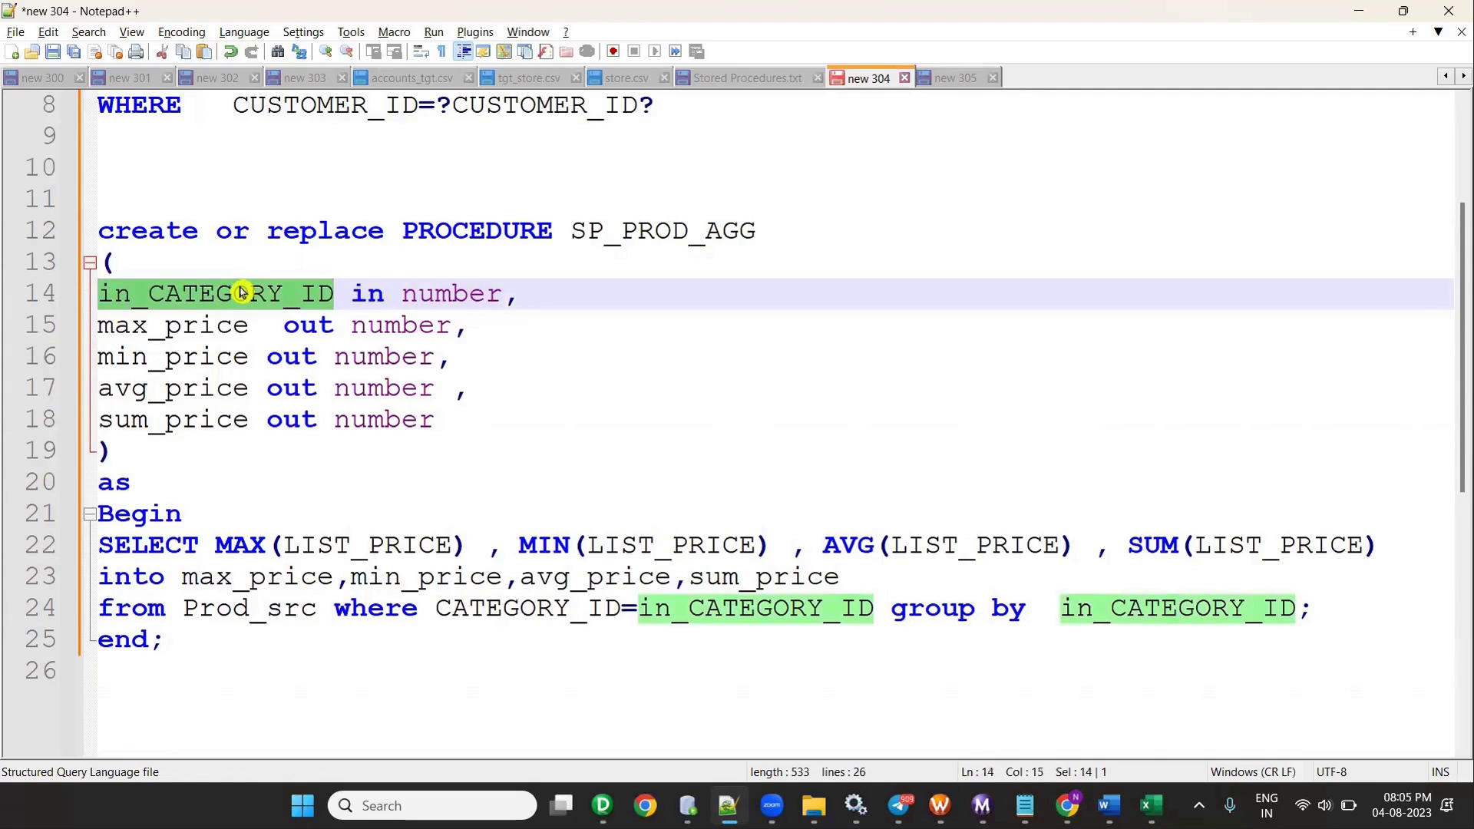
{"action": "left_click_drag", "start_coordinate": [351, 294], "coordinate": [369, 294]}
{"action": "double_click", "coordinate": [422, 295]}
{"action": "left_click", "coordinate": [400, 325]}
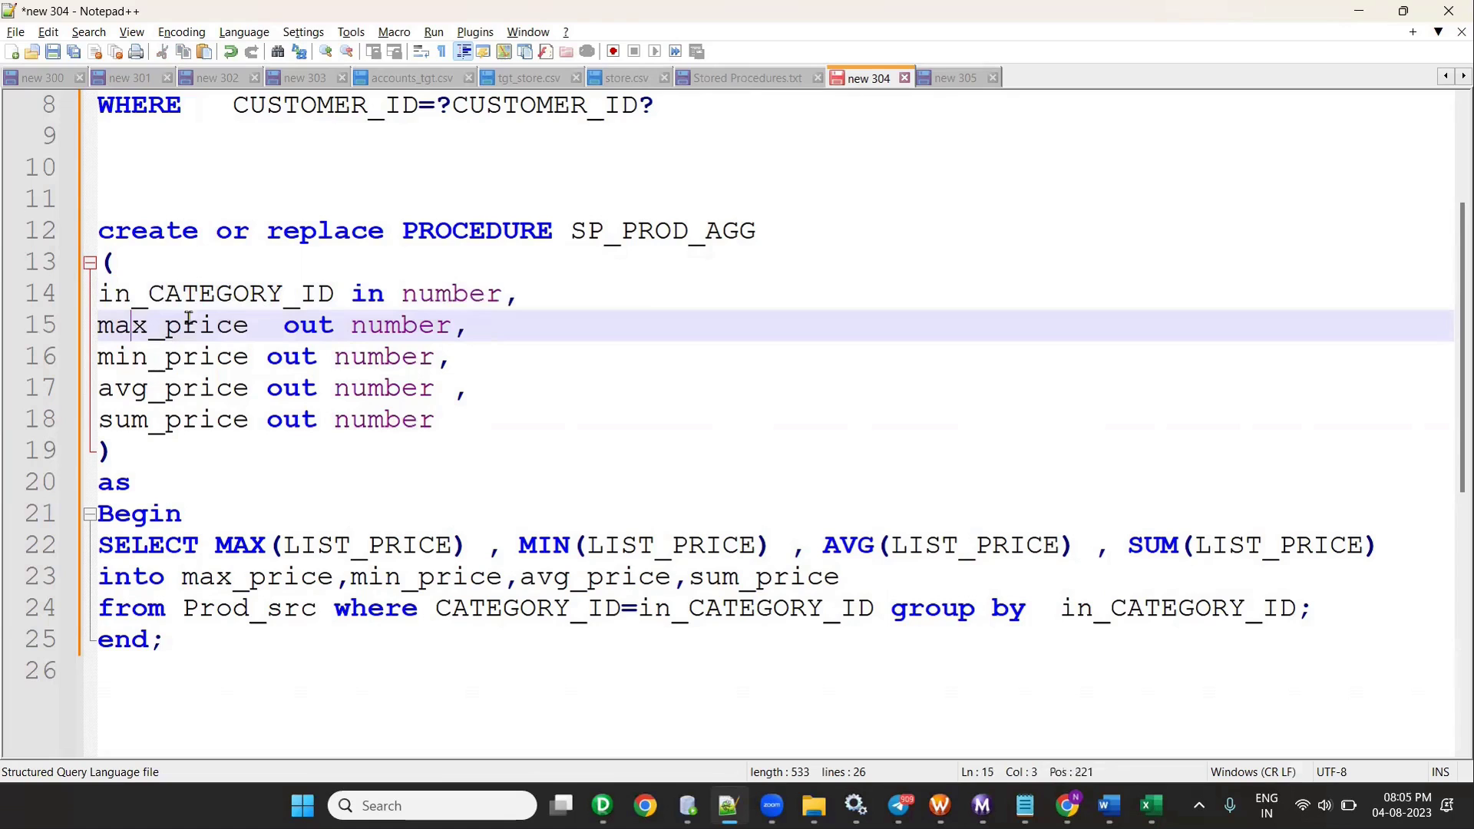
{"action": "left_click", "coordinate": [382, 357]}
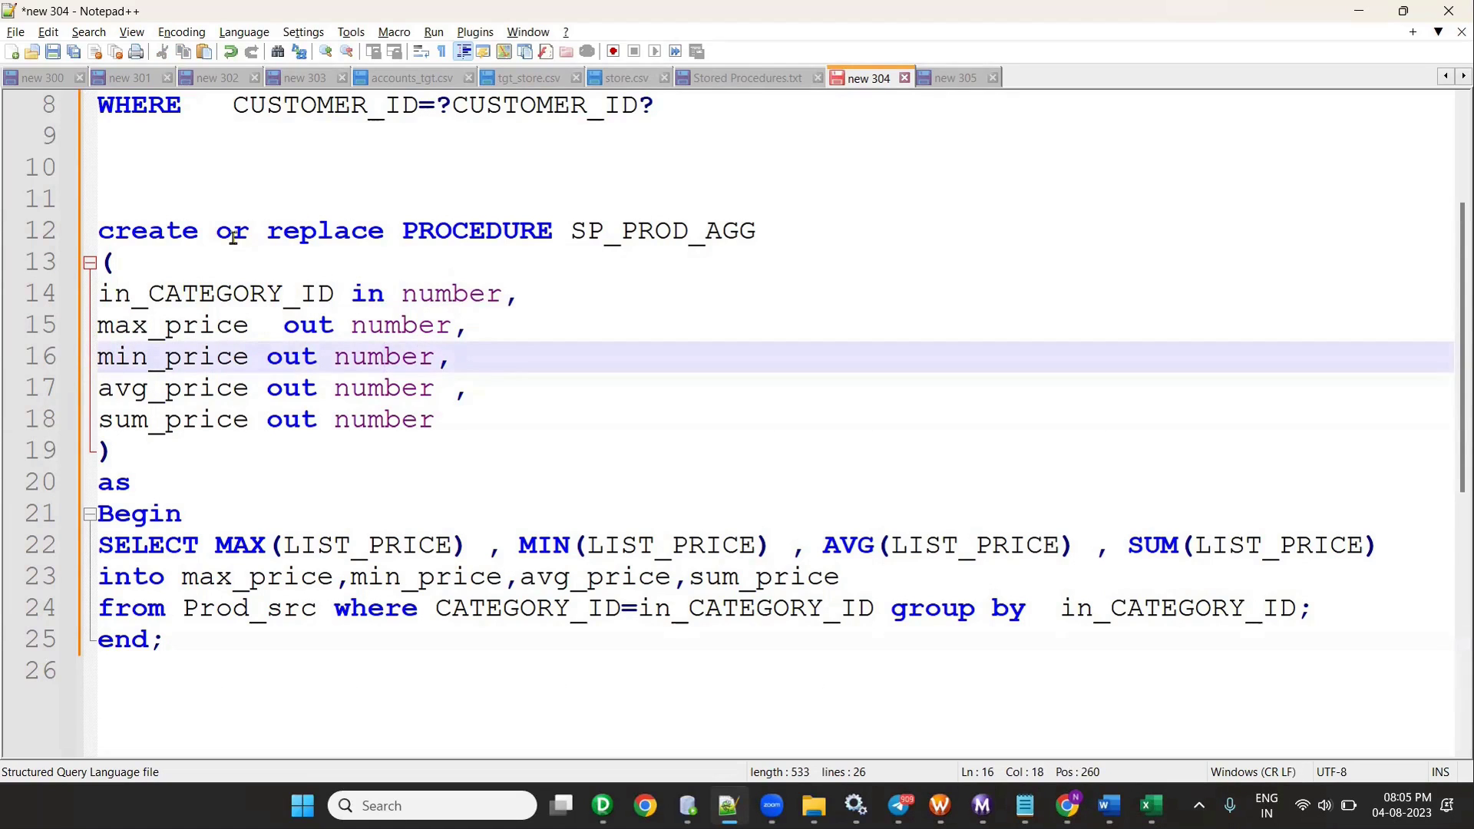
{"action": "left_click_drag", "start_coordinate": [519, 294], "coordinate": [78, 298]}
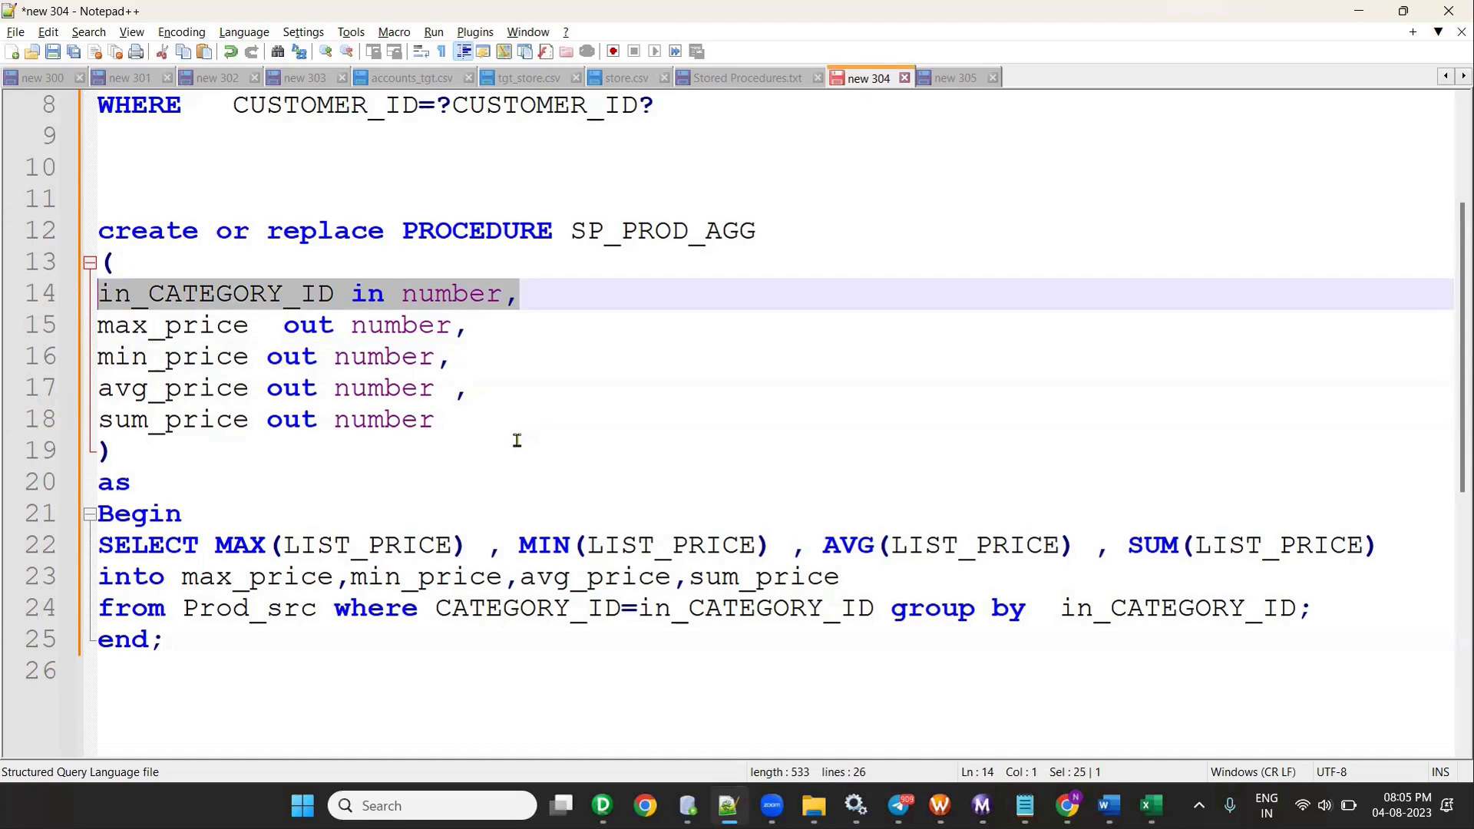
{"action": "left_click_drag", "start_coordinate": [486, 421], "coordinate": [13, 322]}
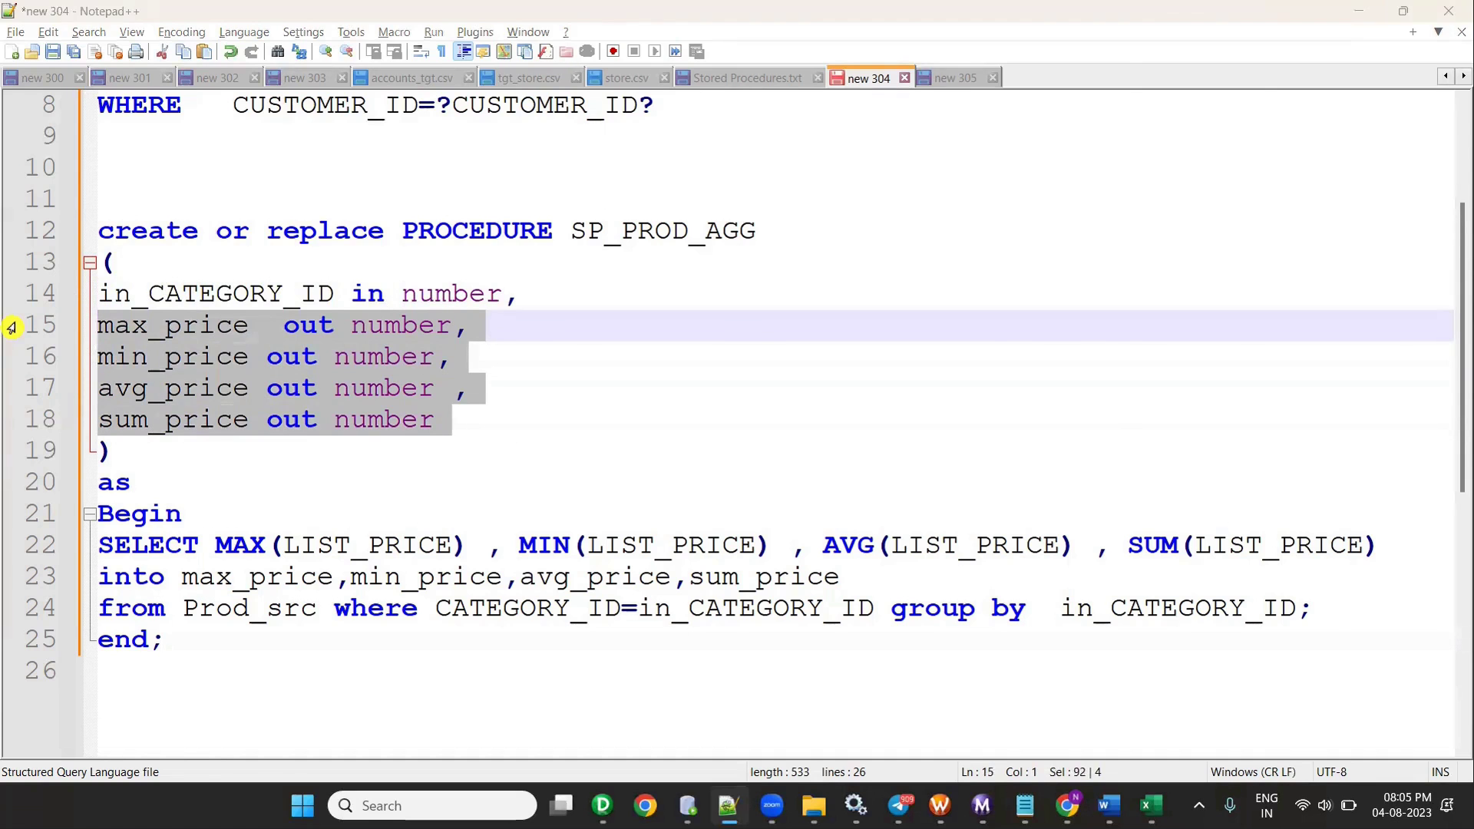
{"action": "key", "text": "alt+Tab"}
{"action": "key", "text": "alt+Tab"}
{"action": "key", "text": "alt+Tab"}
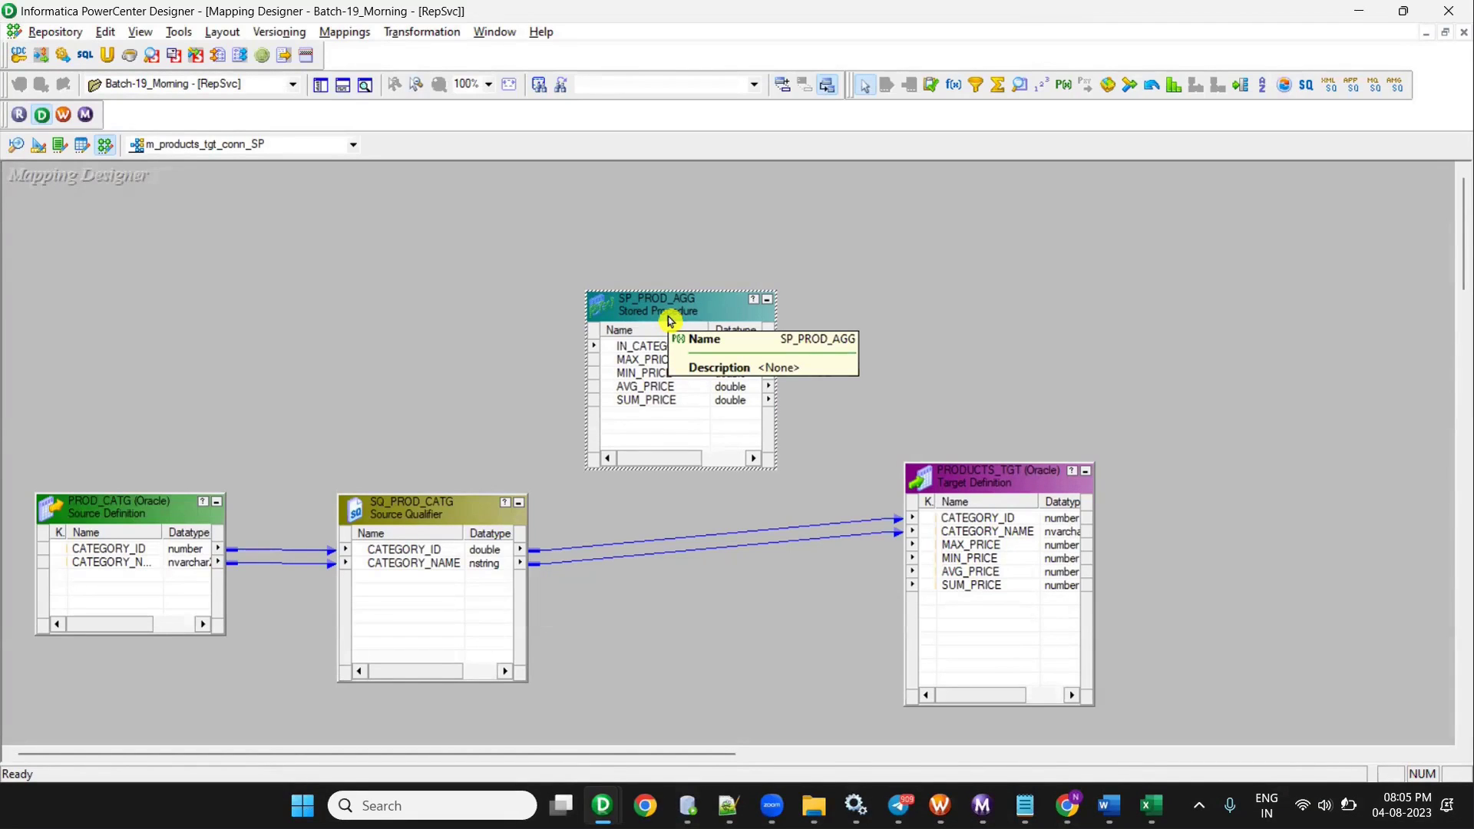
- Drag SP_PROD_AGG's top edge upward to make the box taller, then switch to Excel
{"action": "left_click_drag", "start_coordinate": [658, 292], "coordinate": [643, 224]}
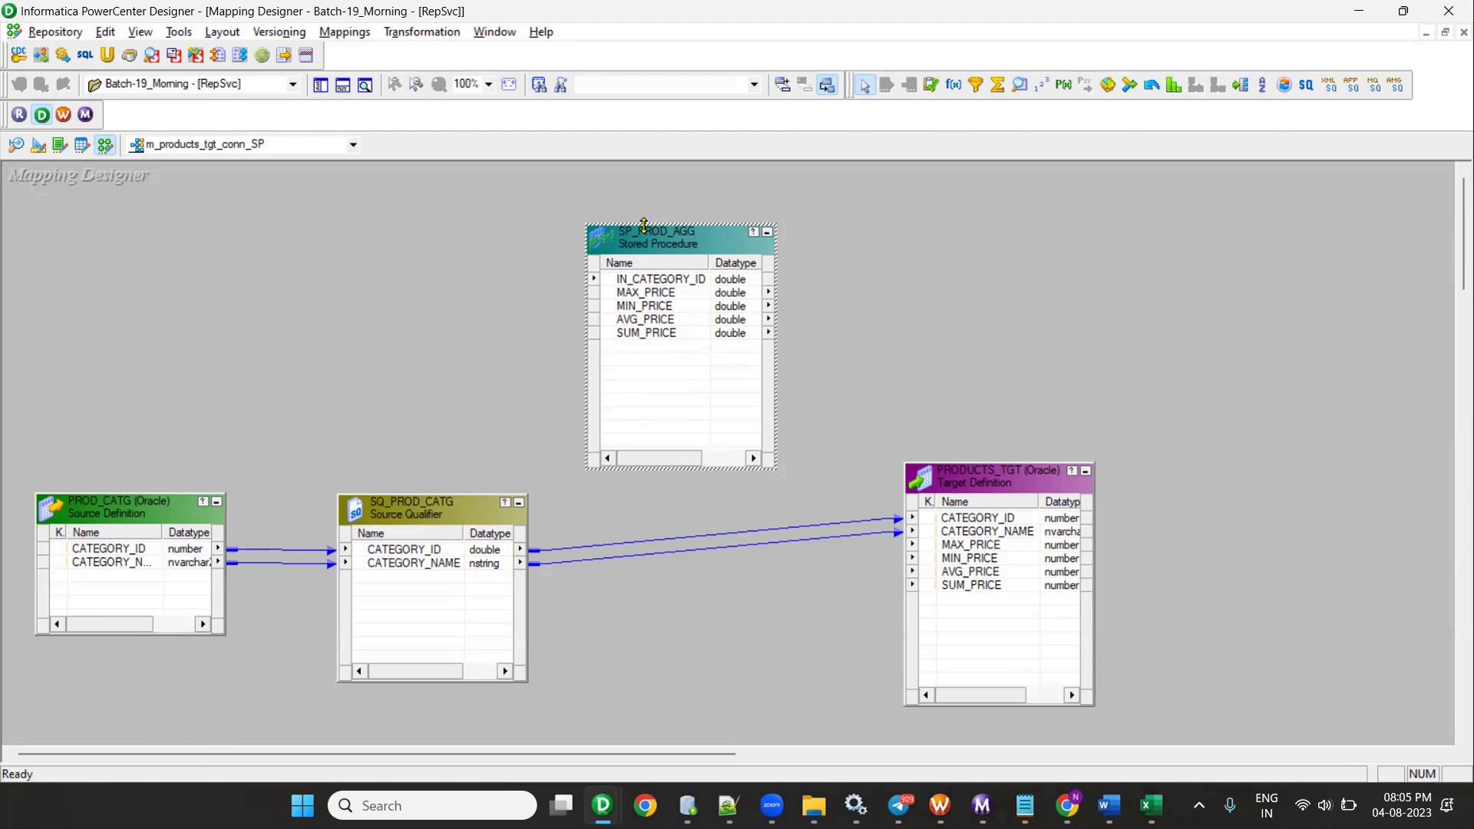
{"action": "key", "text": "alt+Tab"}
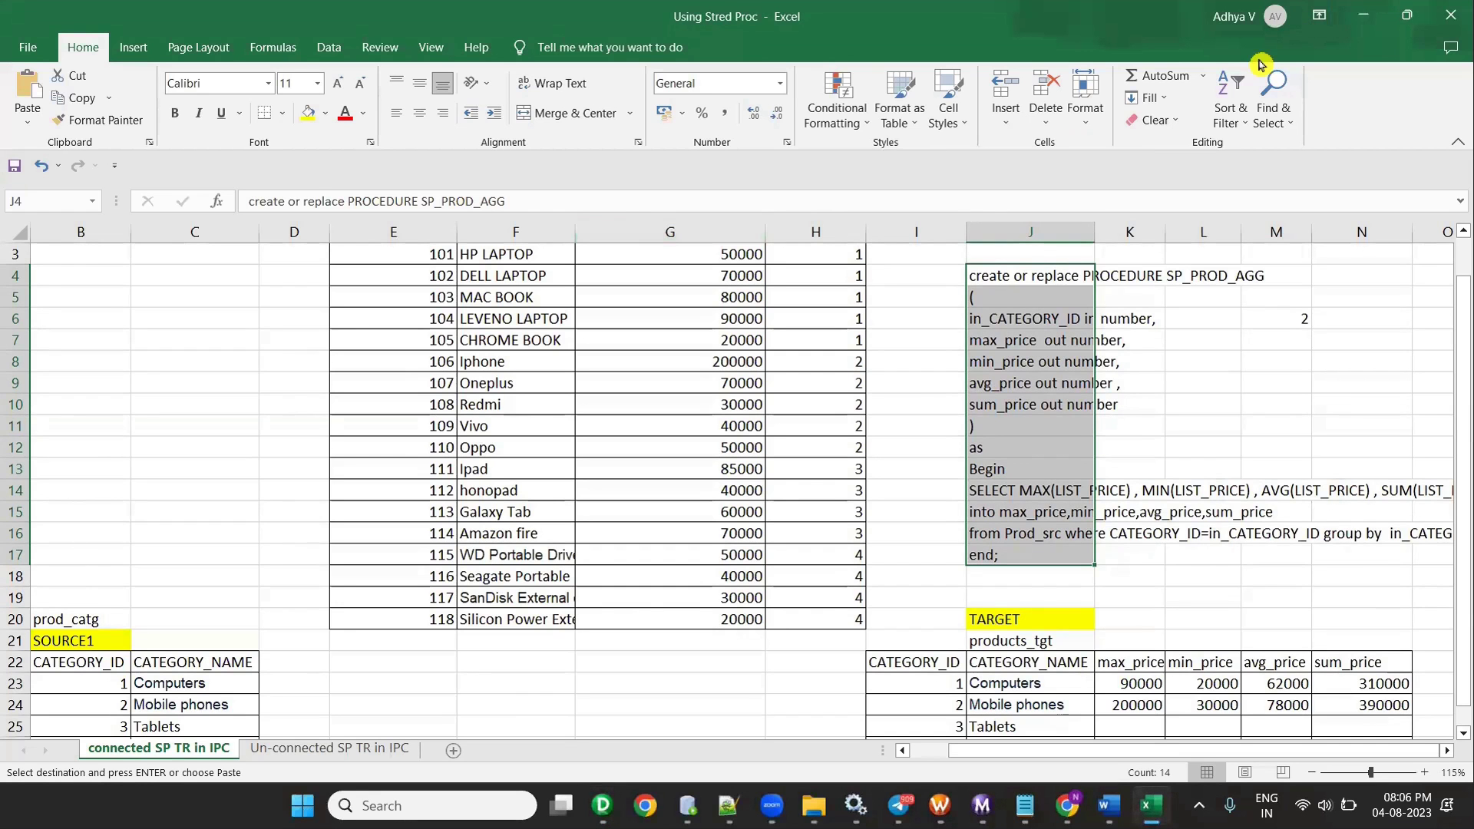
- Check the in_CATEGORY_ID parameter in cell J6 of the workbook's SP_PROD_AGG code
{"action": "left_click", "coordinate": [974, 316]}
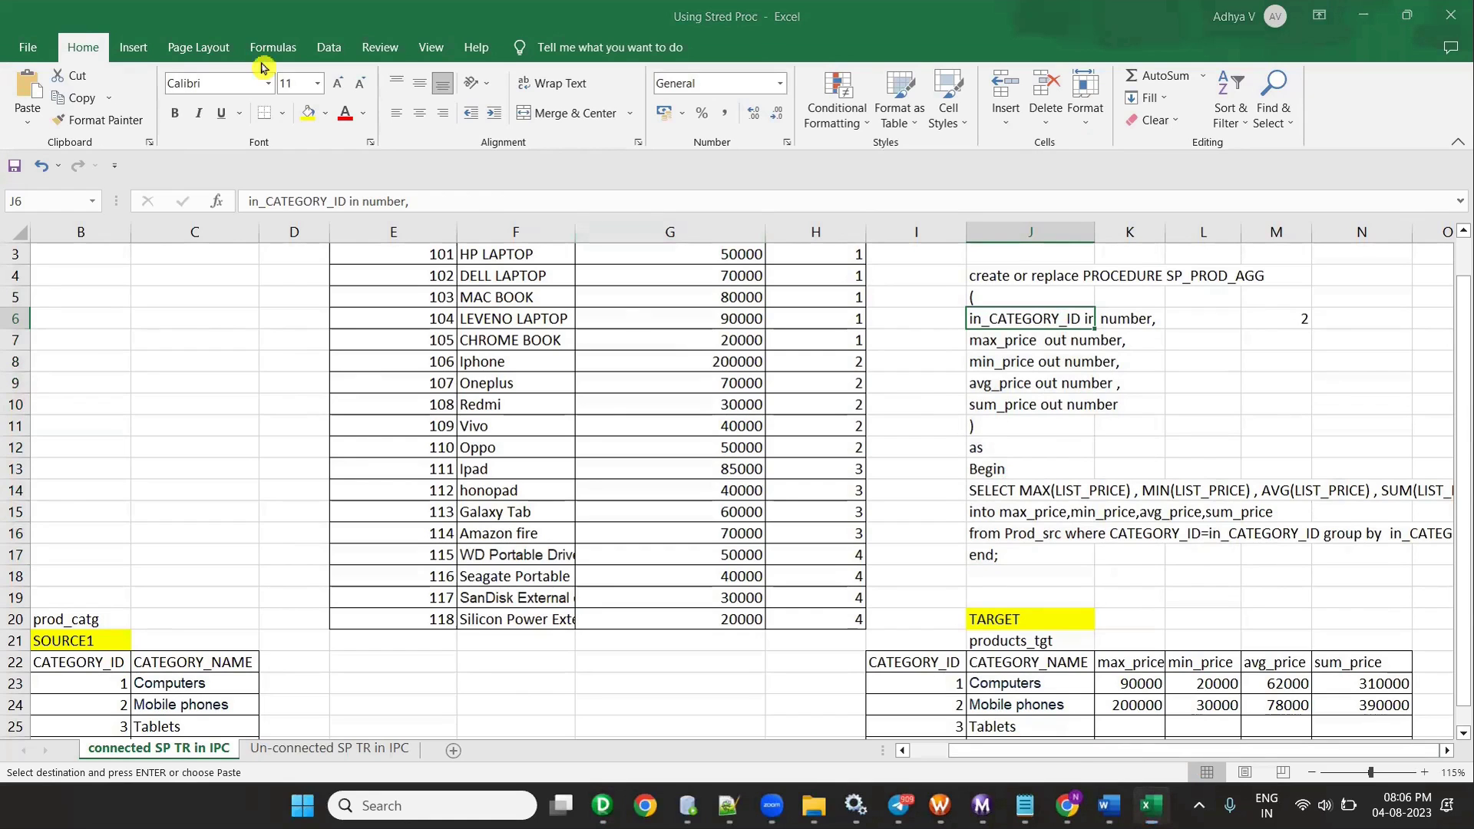
{"action": "key", "text": "alt+Tab"}
{"action": "key", "text": "alt+Tab"}
- Link CATEGORY_ID to IN_CATEGORY_ID and the four price ports to PRODUCTS_TGT, then delete SP_PROD_AGG
{"action": "key", "text": "Tab"}
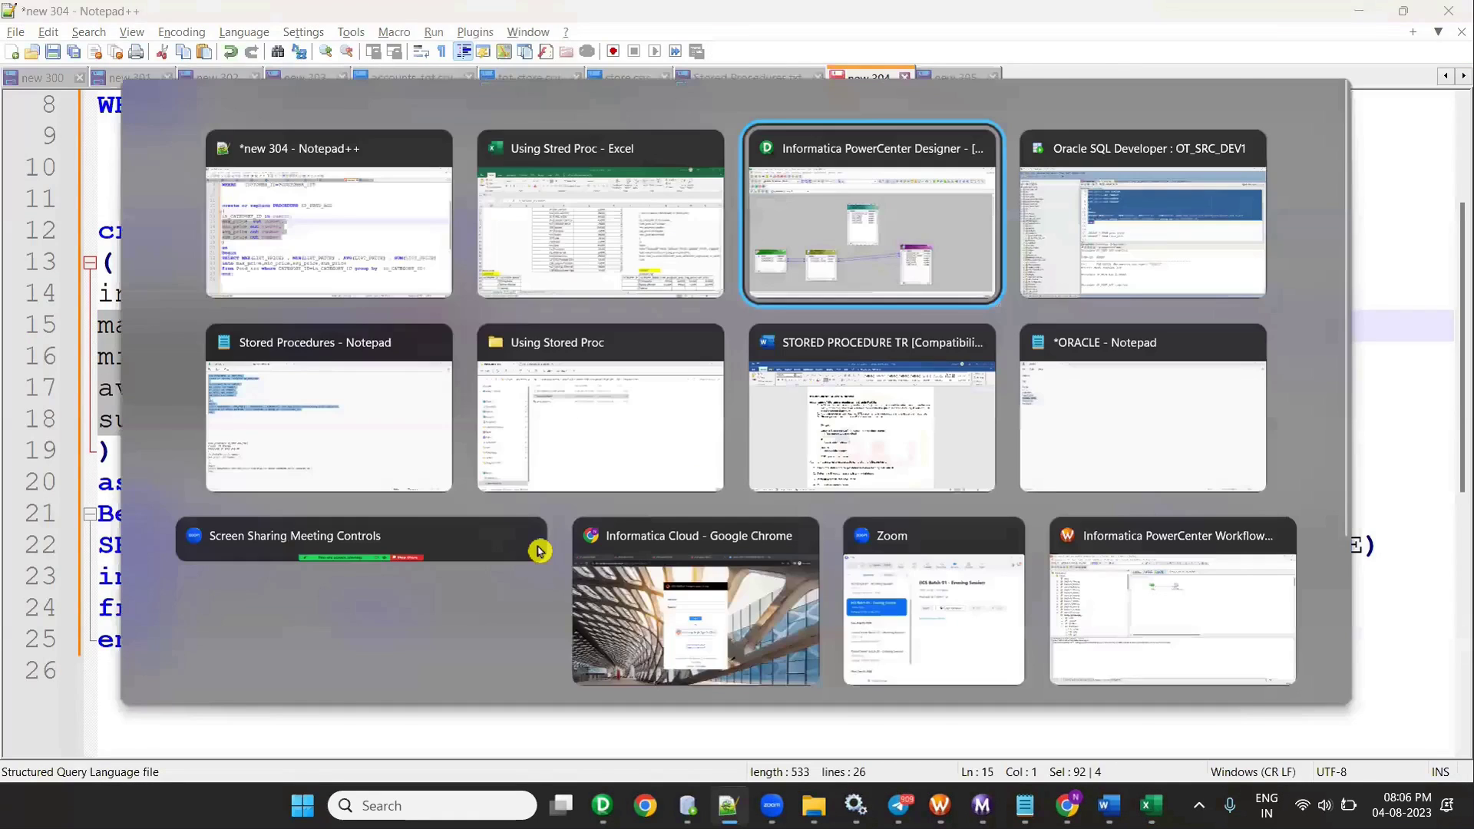
{"action": "left_click_drag", "start_coordinate": [418, 549], "coordinate": [668, 281]}
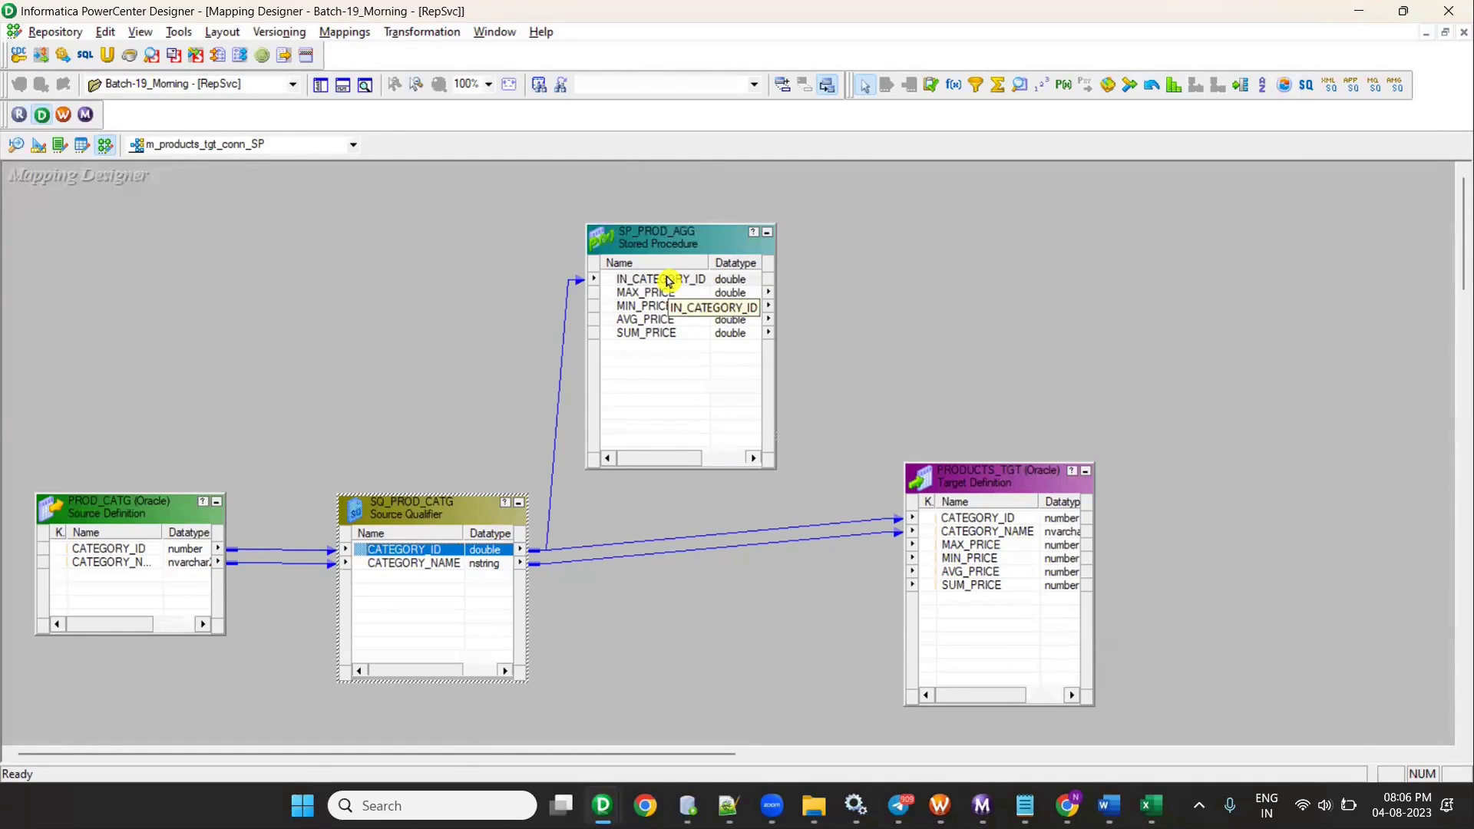
{"action": "left_click", "coordinate": [645, 292]}
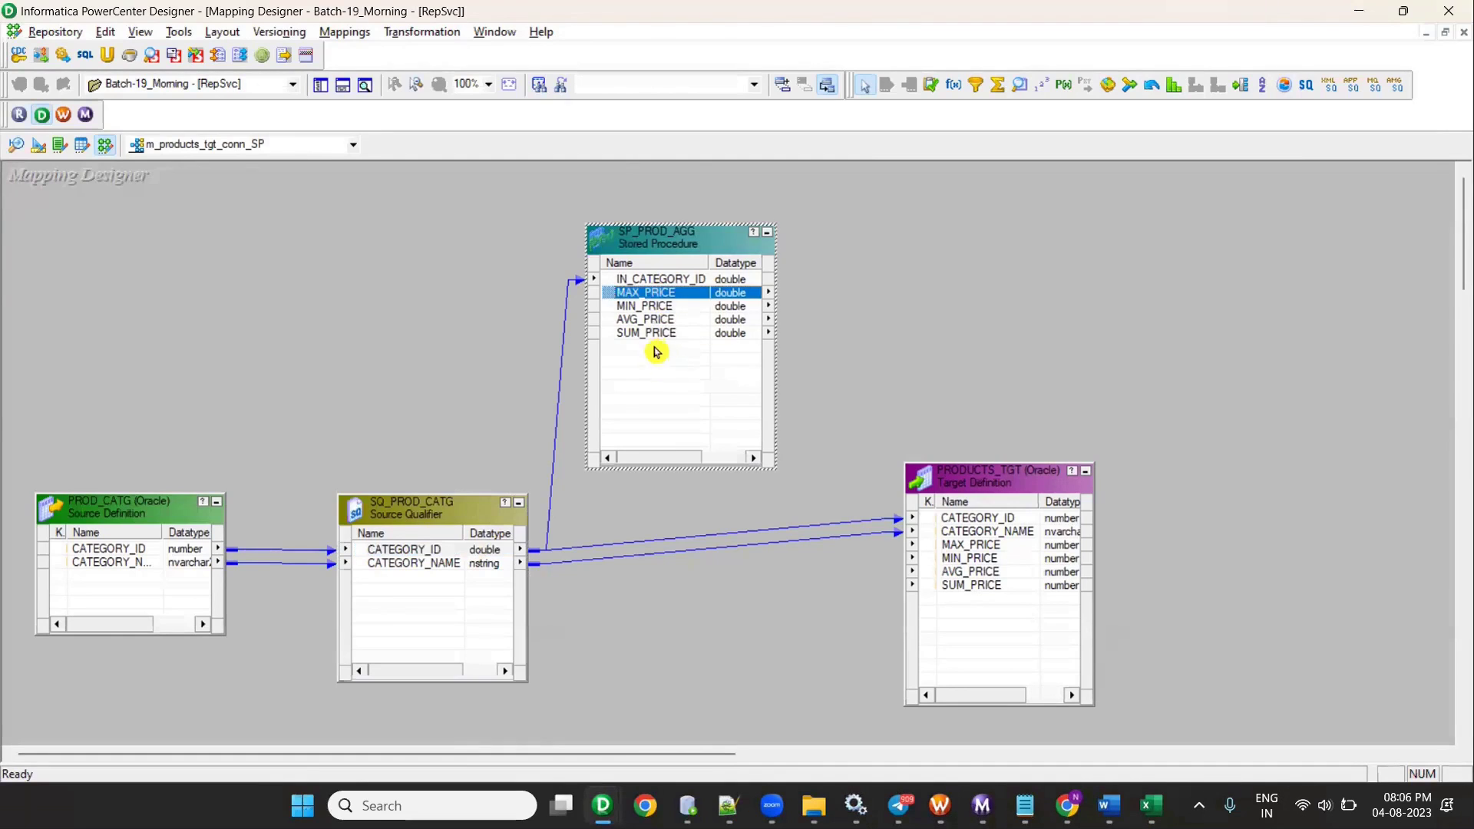
{"action": "left_click", "coordinate": [649, 333], "text": "shift"}
{"action": "left_click_drag", "start_coordinate": [983, 535], "coordinate": [990, 547]}
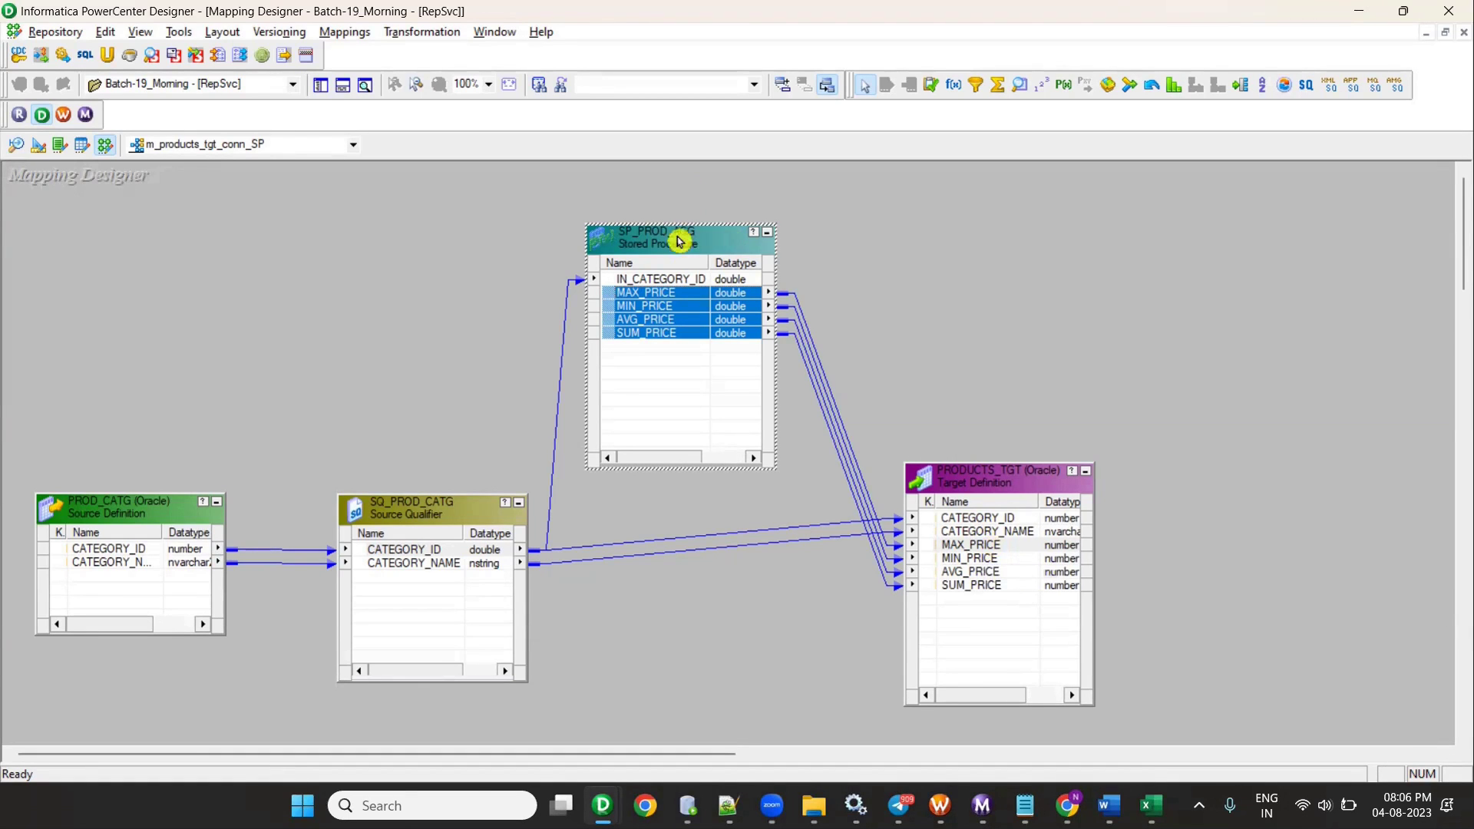
{"action": "key", "text": "Delete"}
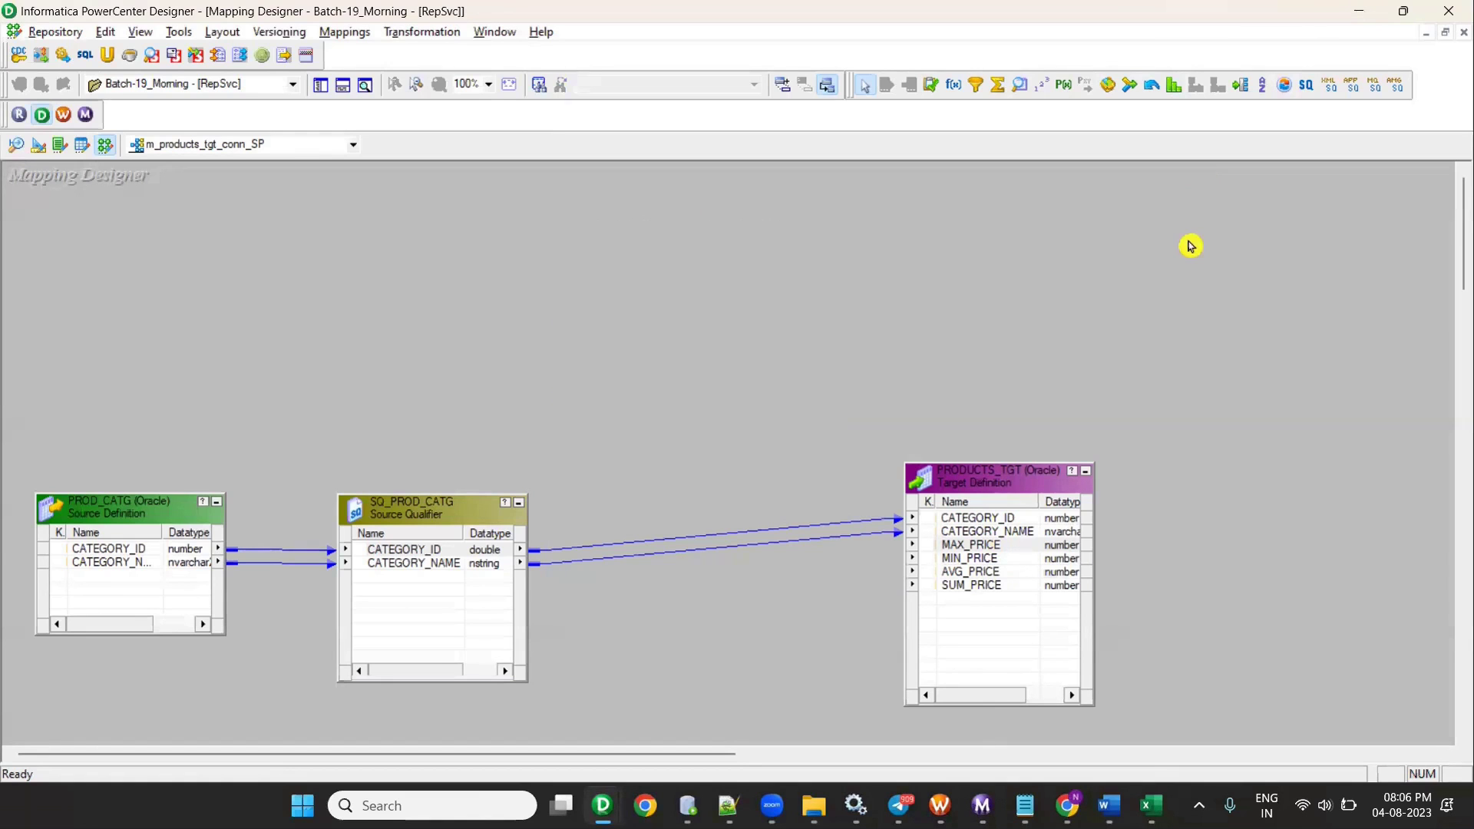
{"action": "key", "text": "alt+Tab"}
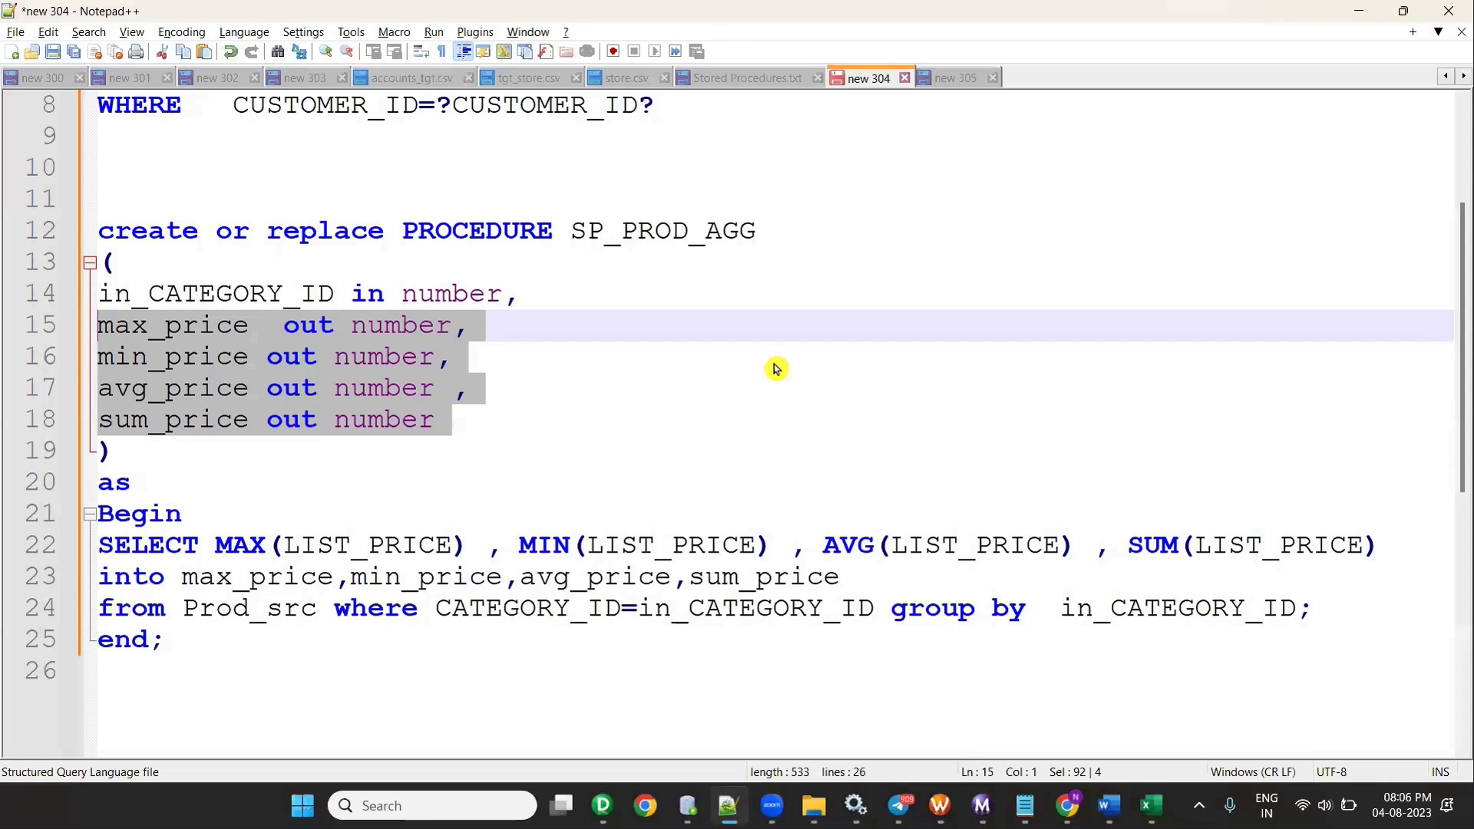
- Mark SP_PROD_AGG's out price parameter lines 15–18 in Notepad++
{"action": "left_click", "coordinate": [398, 389]}
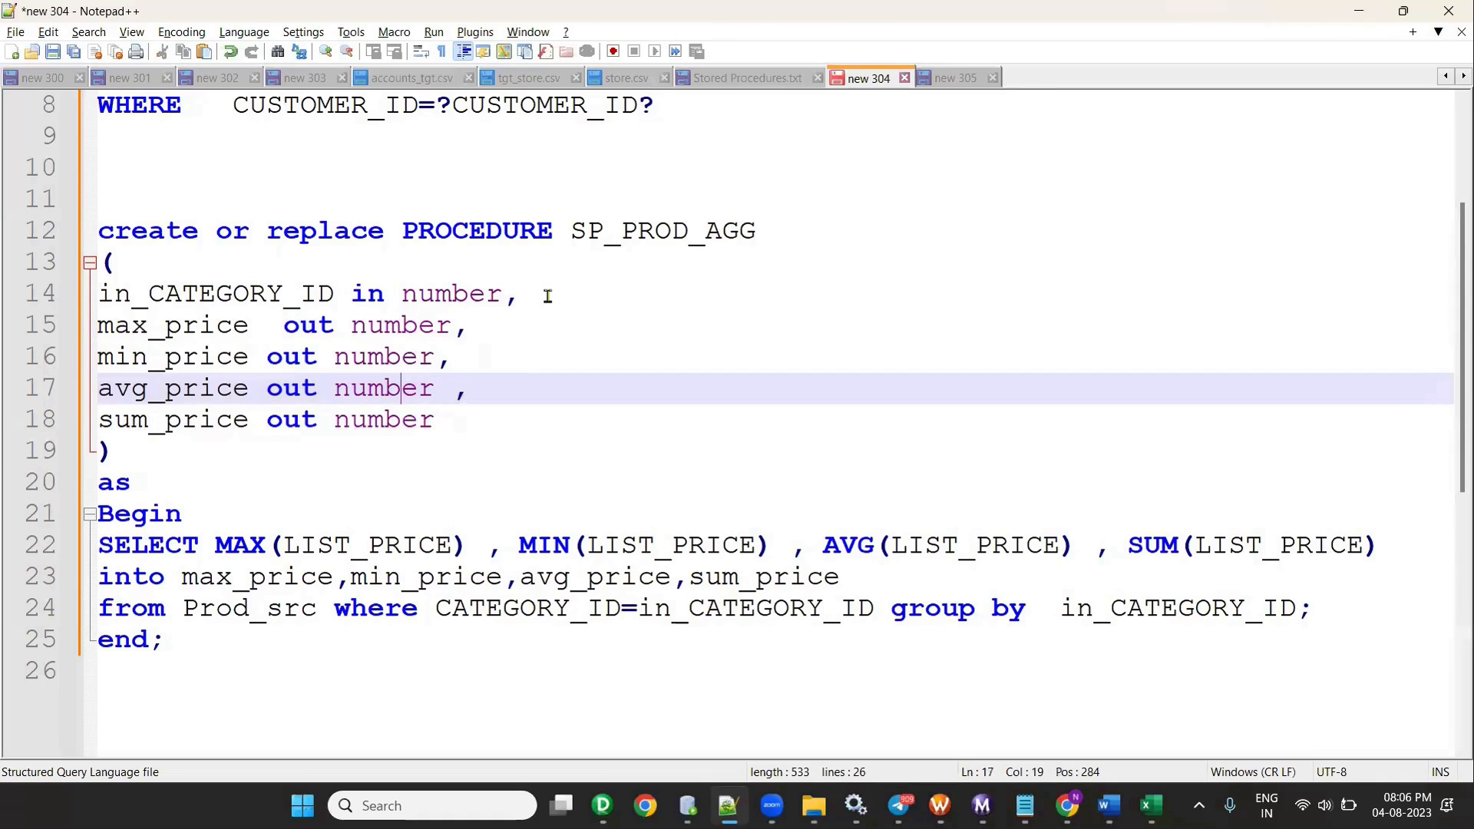
{"action": "left_click_drag", "start_coordinate": [549, 295], "coordinate": [90, 293]}
{"action": "left_click_drag", "start_coordinate": [482, 432], "coordinate": [37, 337]}
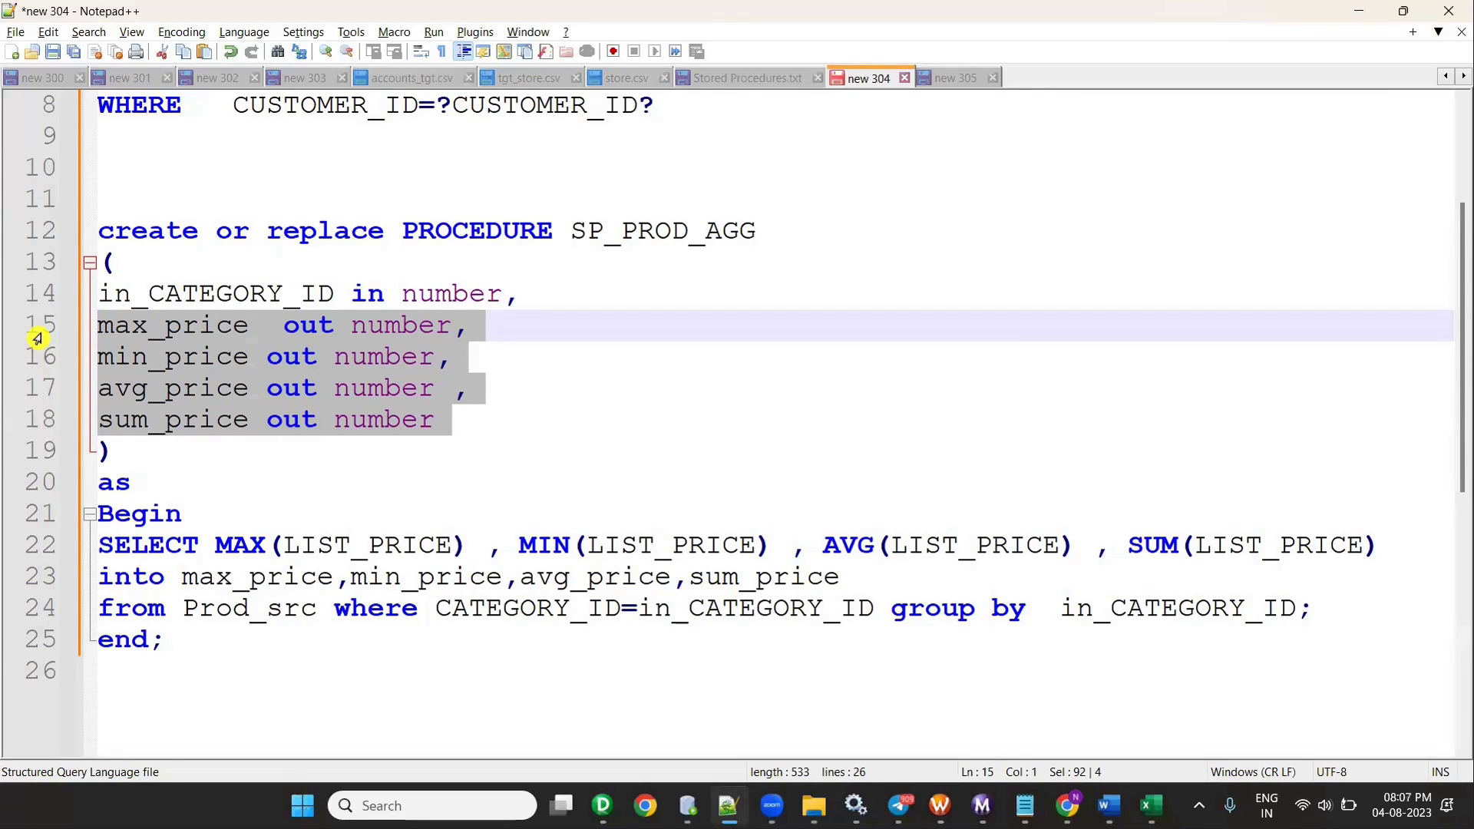
{"action": "left_click", "coordinate": [299, 296]}
{"action": "left_click_drag", "start_coordinate": [509, 424], "coordinate": [26, 339]}
{"action": "key", "text": "alt+Tab"}
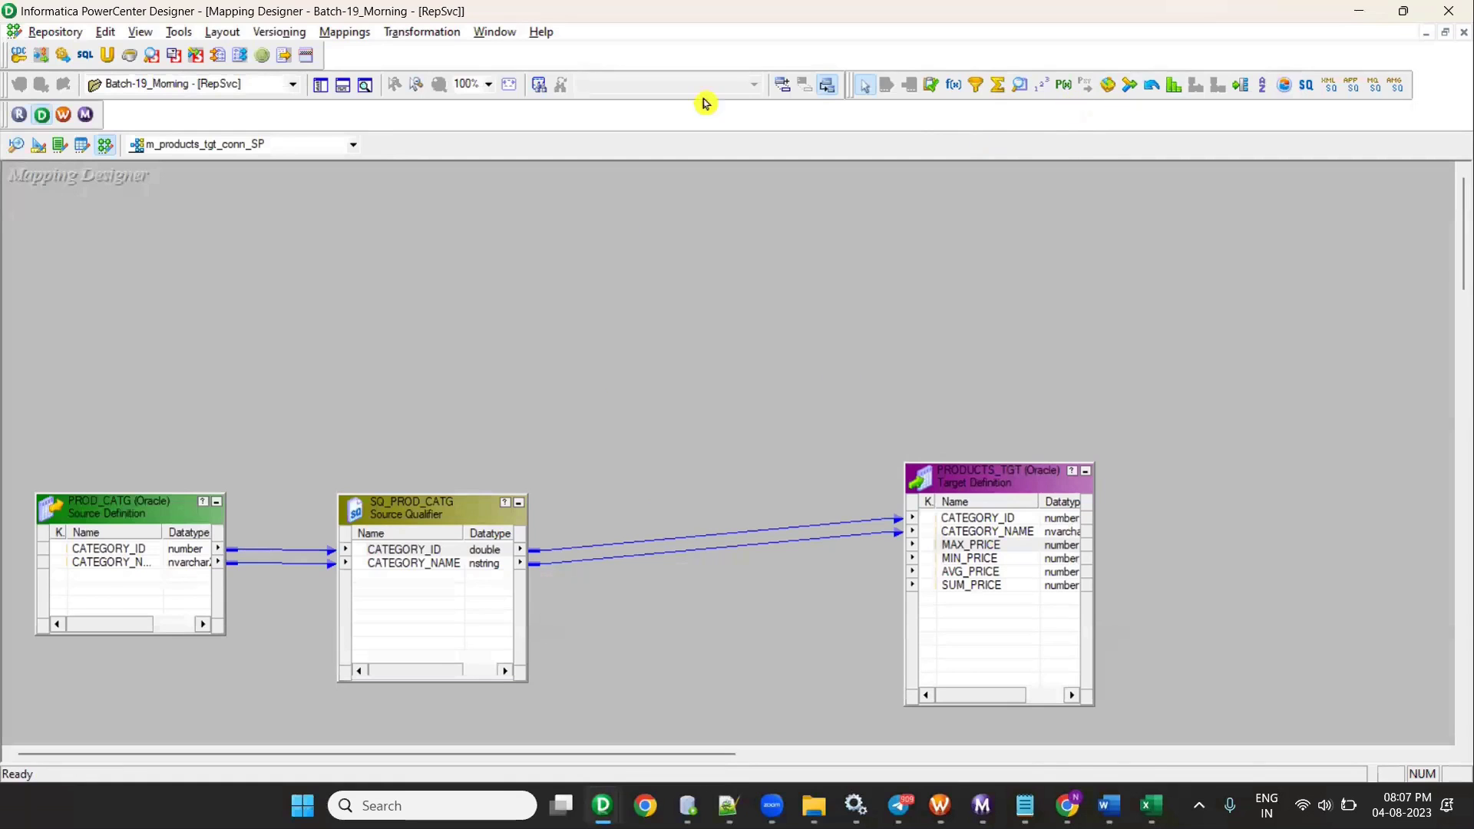
- Add a Stored Procedure transformation importing SP_PROD_AGG from OT_SRC_DEV1's procedures
{"action": "left_click", "coordinate": [1064, 85]}
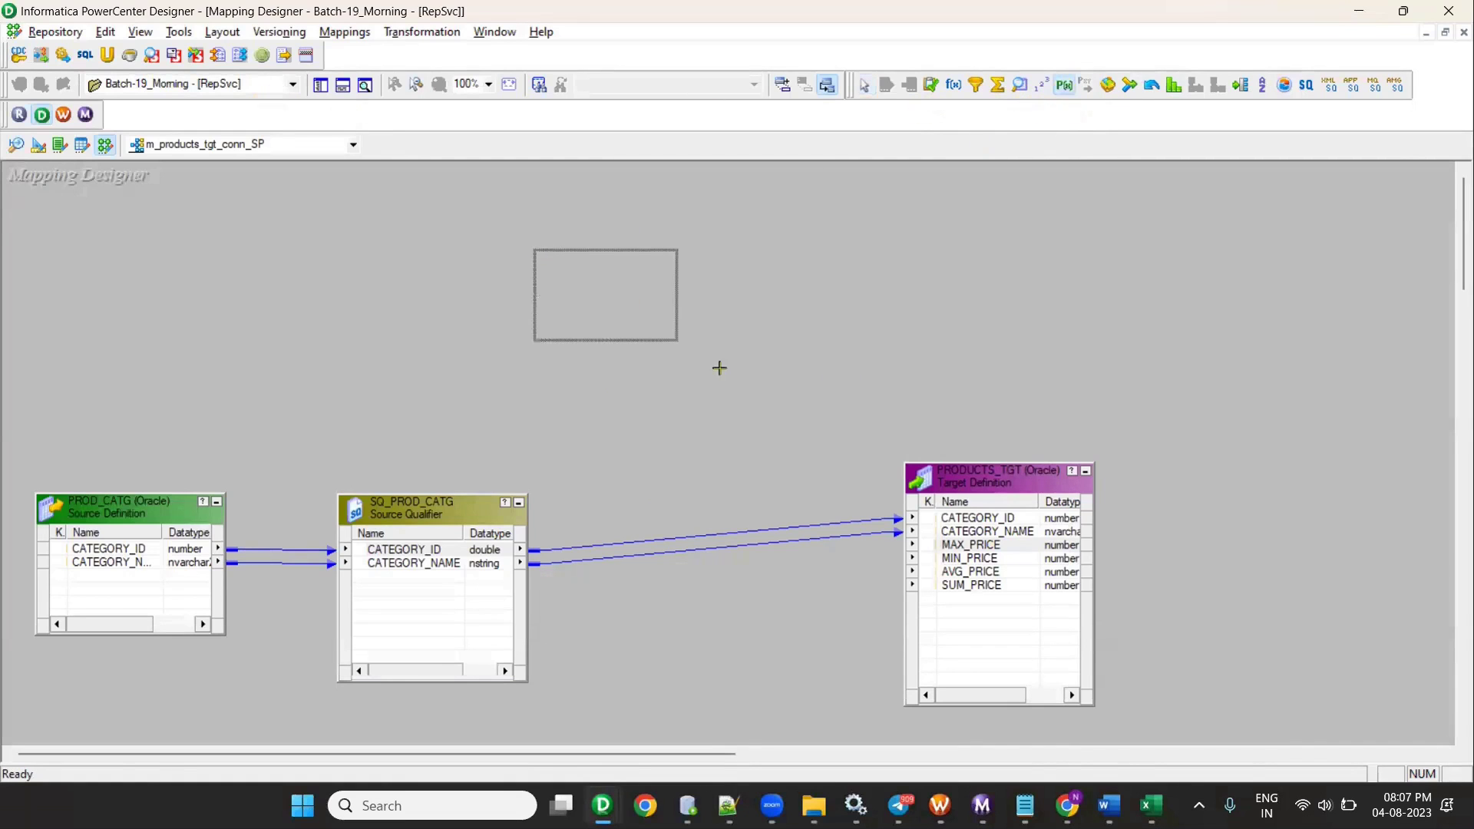
{"action": "left_click", "coordinate": [719, 368]}
{"action": "left_click", "coordinate": [818, 327]}
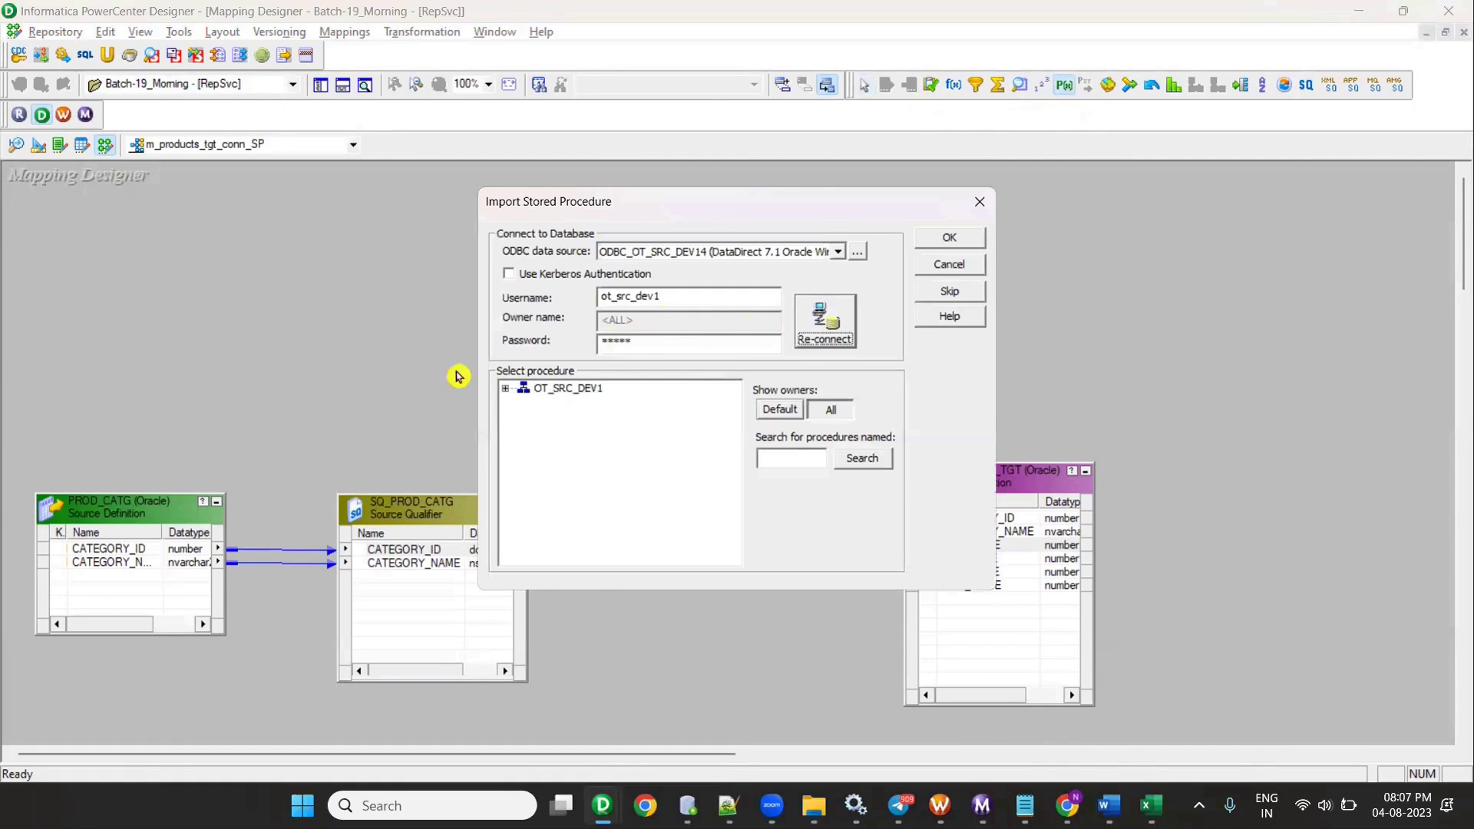
{"action": "left_click", "coordinate": [505, 388]}
{"action": "left_click", "coordinate": [524, 404]}
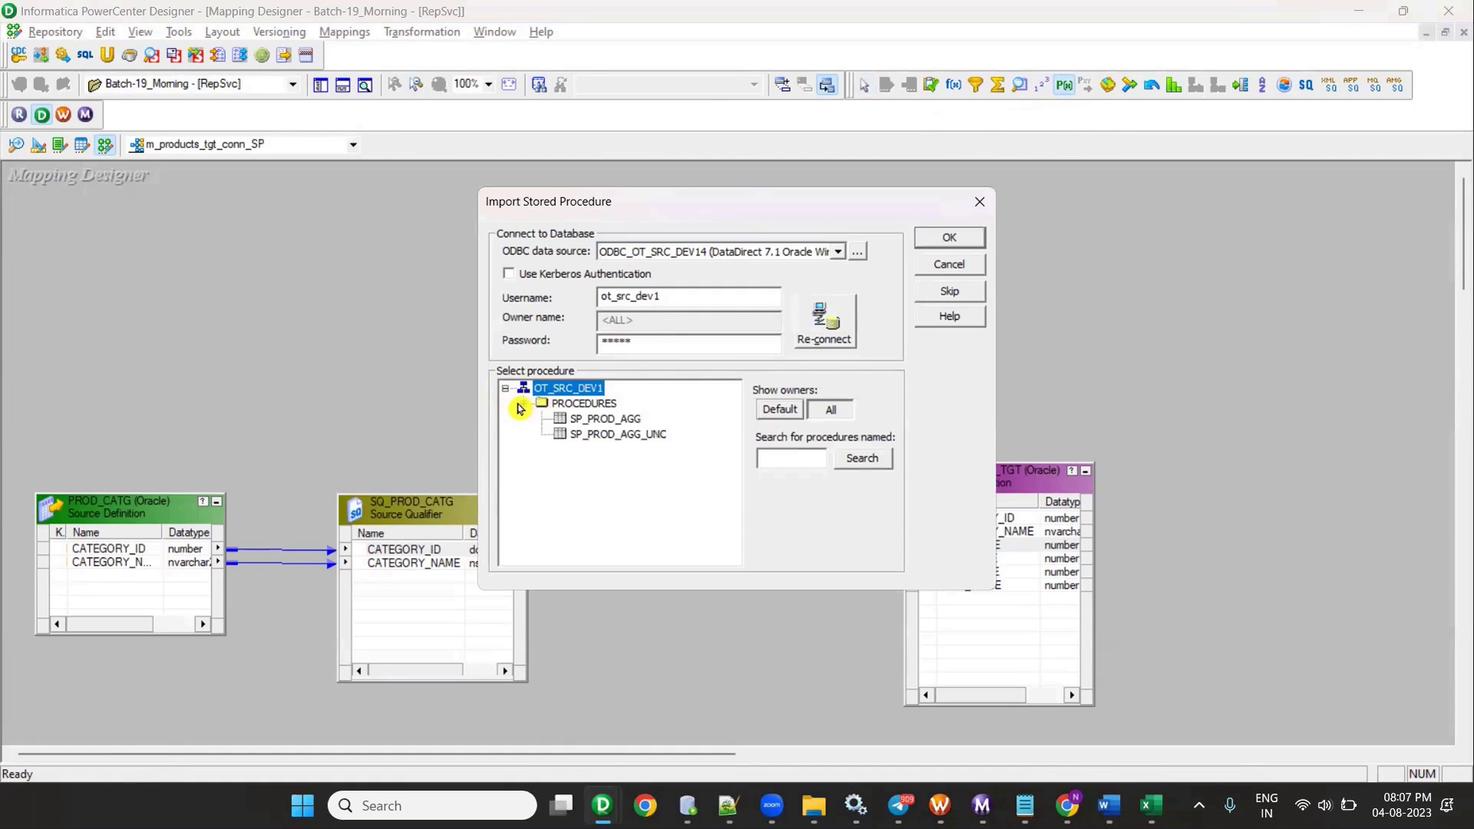
{"action": "left_click", "coordinate": [591, 434]}
{"action": "left_click", "coordinate": [606, 418]}
{"action": "left_click", "coordinate": [960, 238]}
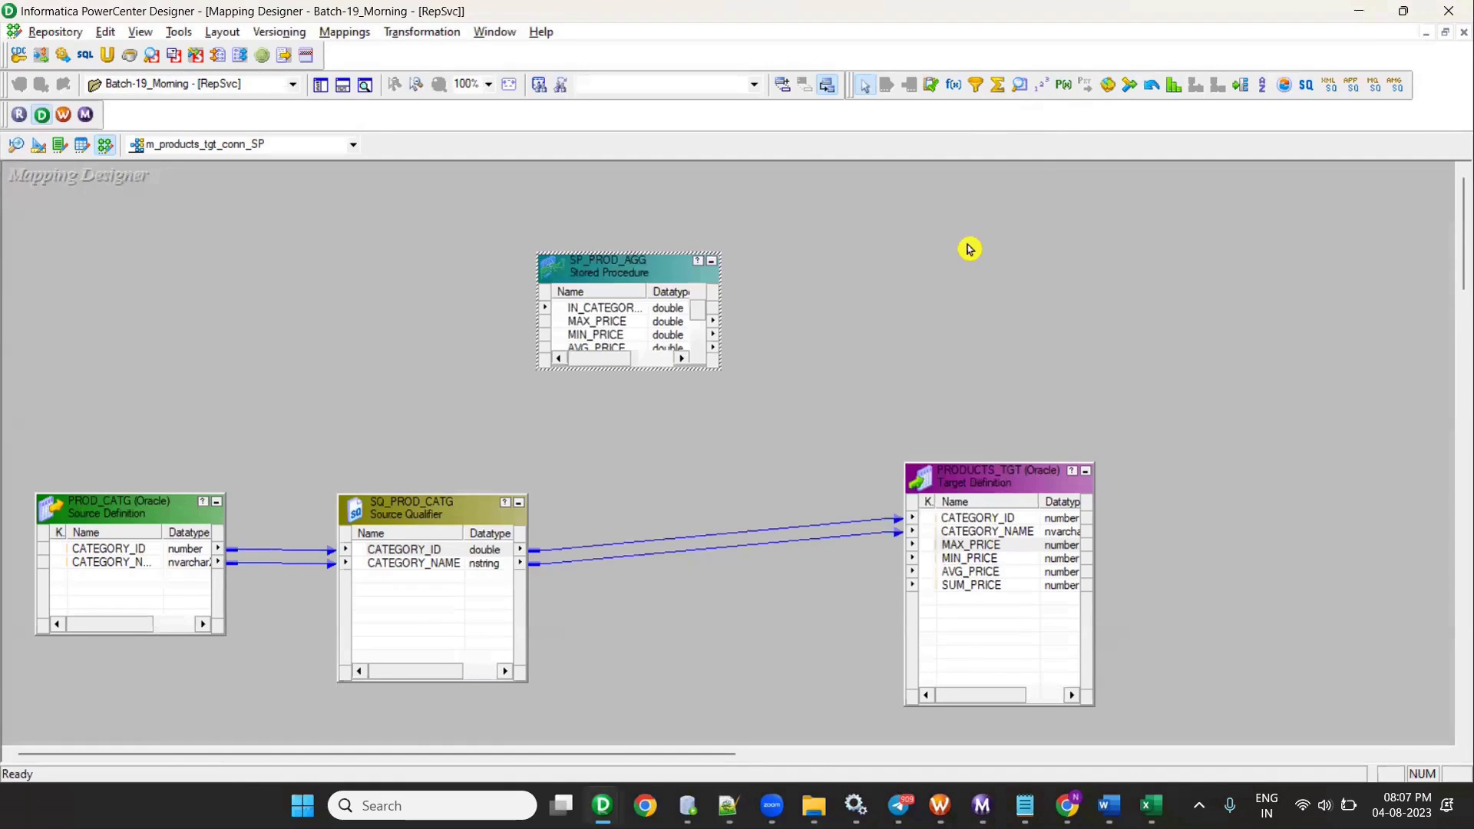
- Enlarge SP_PROD_AGG and link the Source Qualifier's CATEGORY_ID to its IN_CATEGORY_ID port
{"action": "left_click_drag", "start_coordinate": [656, 250], "coordinate": [708, 292]}
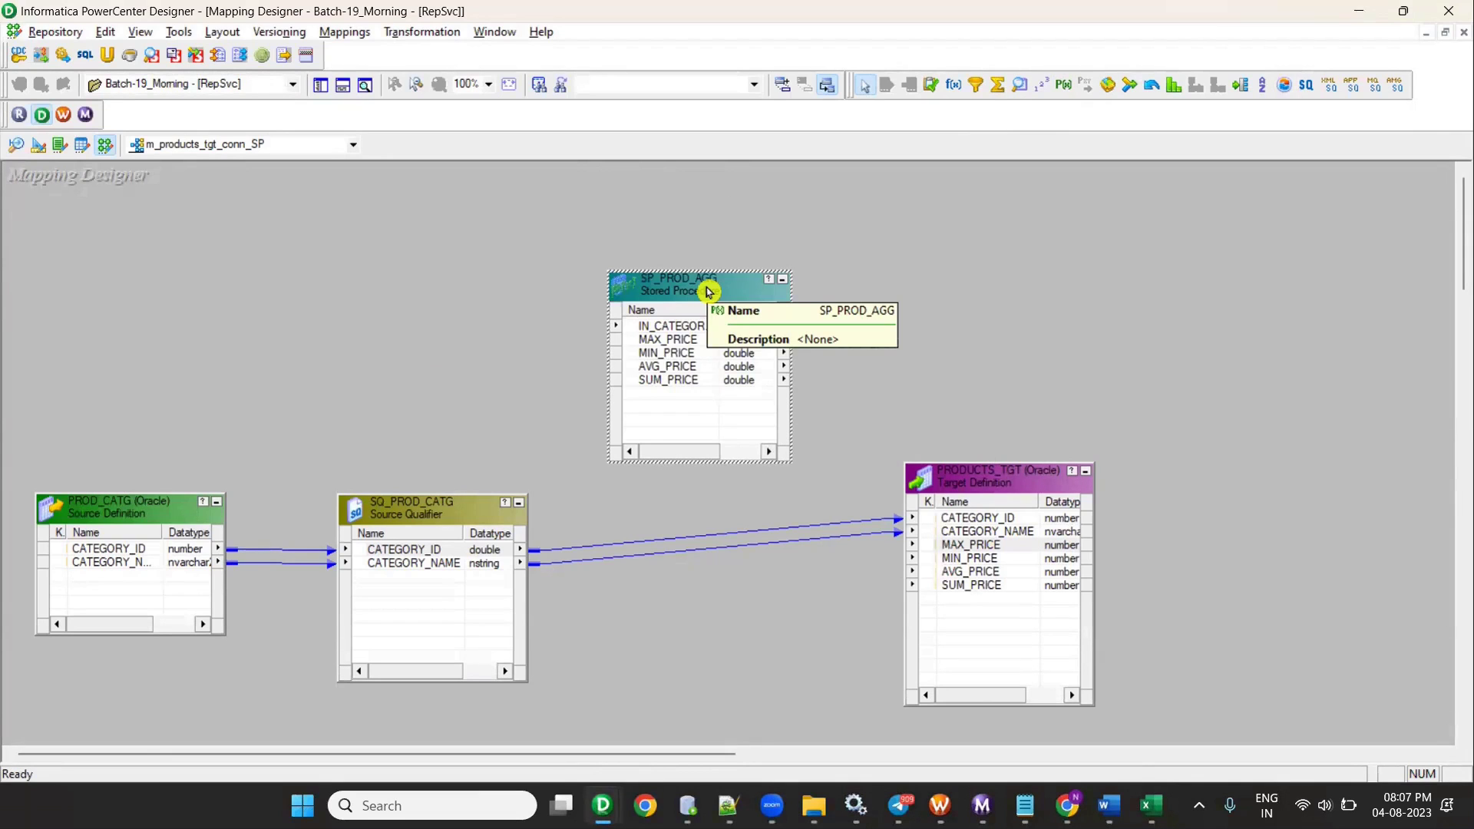
{"action": "double_click", "coordinate": [434, 553]}
{"action": "left_click", "coordinate": [465, 658]}
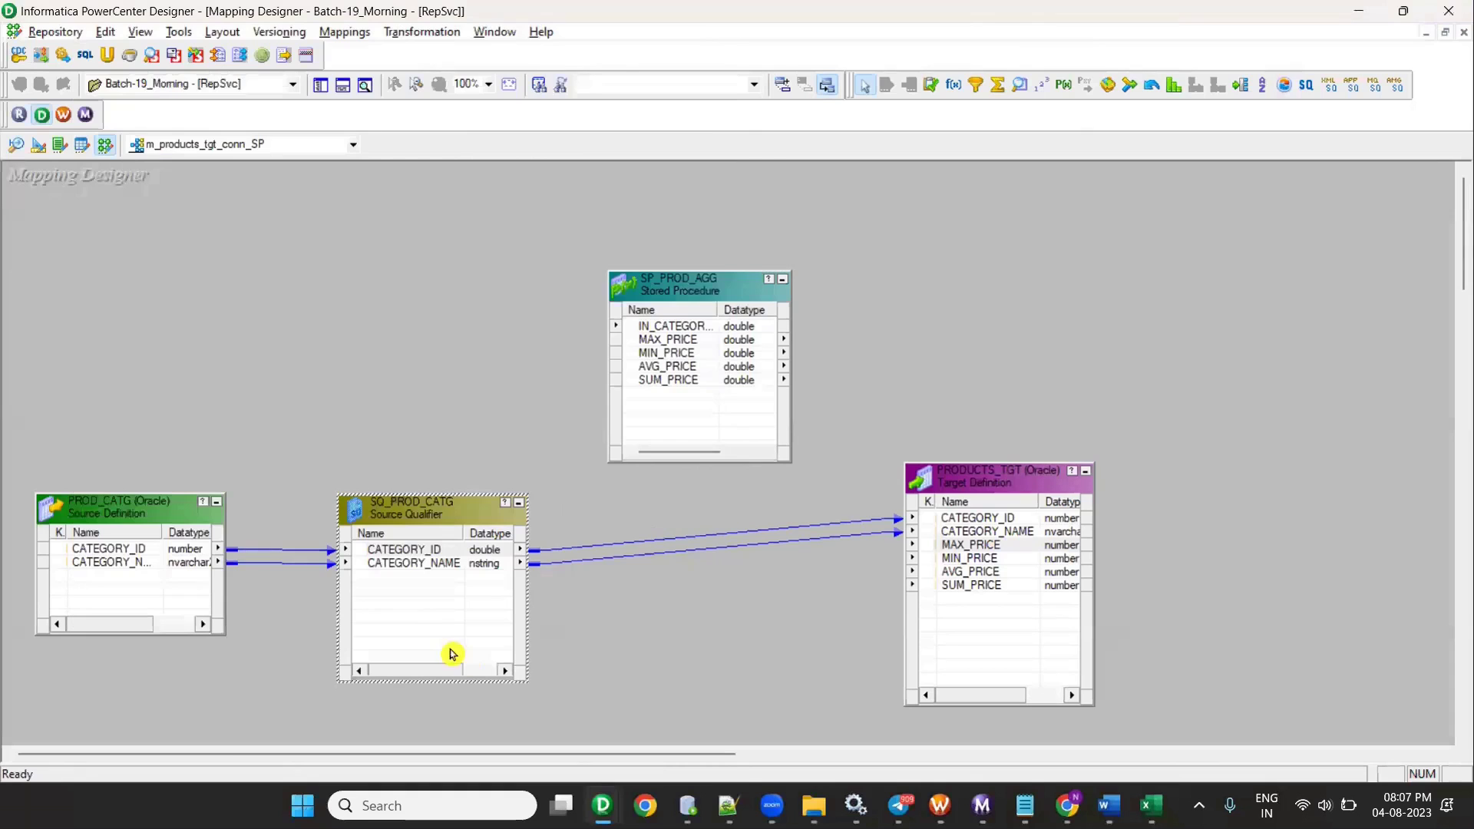
{"action": "left_click_drag", "start_coordinate": [403, 550], "coordinate": [717, 326]}
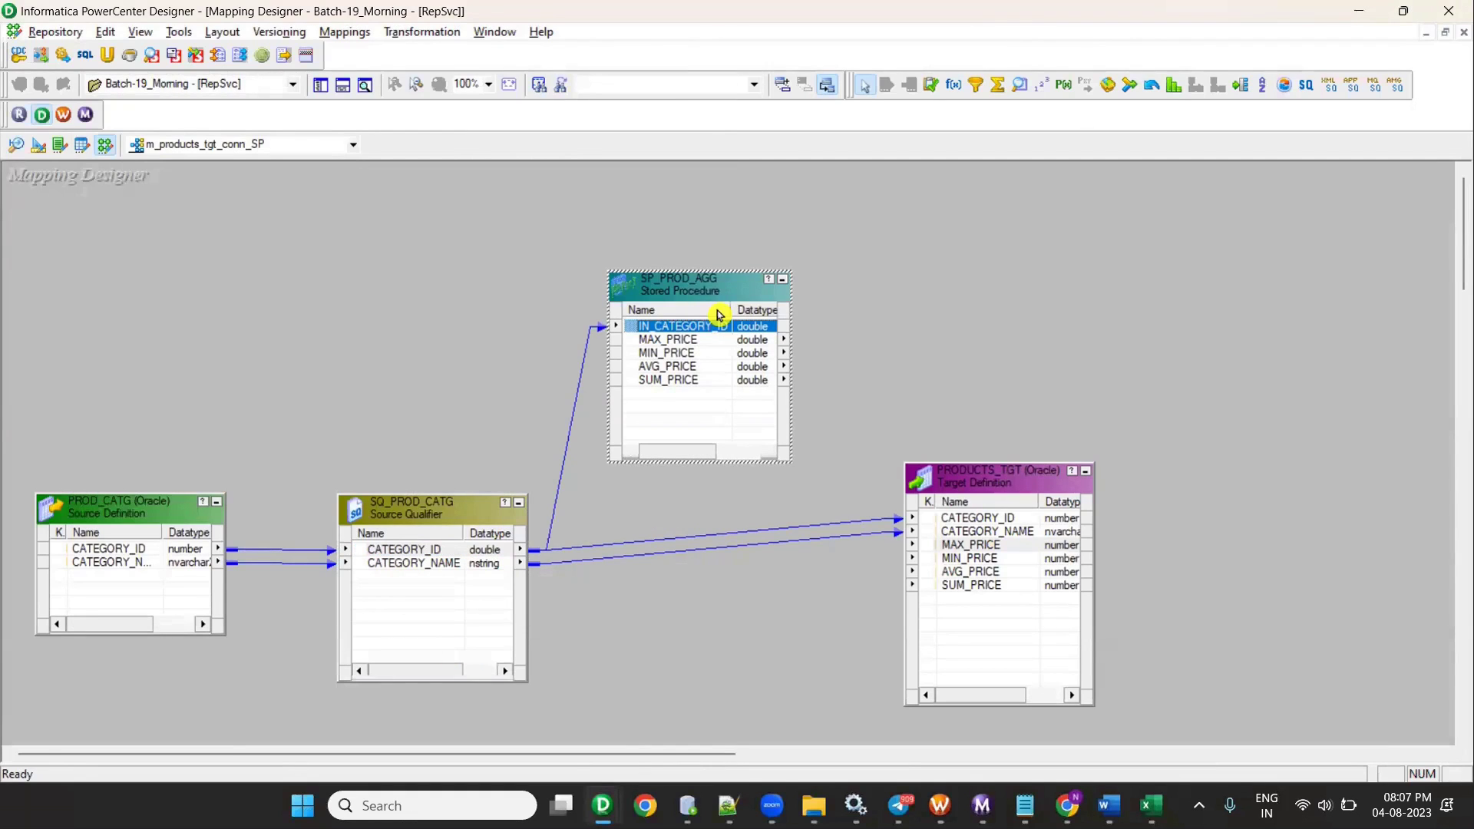
{"action": "left_click_drag", "start_coordinate": [685, 340], "coordinate": [870, 482]}
{"action": "left_click", "coordinate": [676, 332]}
{"action": "left_click_drag", "start_coordinate": [869, 482], "coordinate": [871, 489]}
- Review SP_PROD_AGG's aggregate SELECT in Notepad++, highlighting every LIST_PRICE occurrence
{"action": "key", "text": "alt+Tab"}
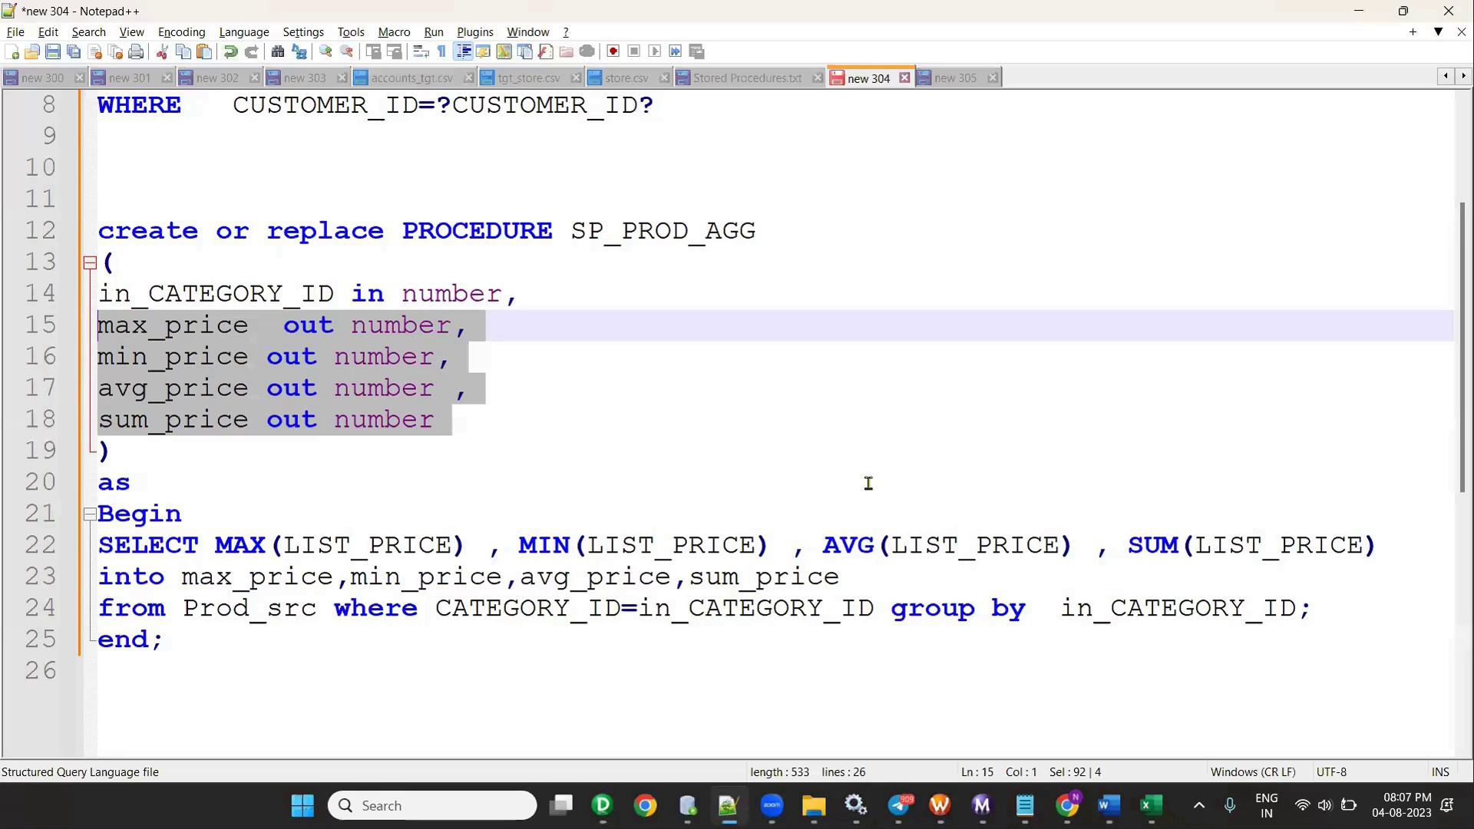
{"action": "left_click", "coordinate": [264, 293]}
{"action": "key", "text": "alt+Tab"}
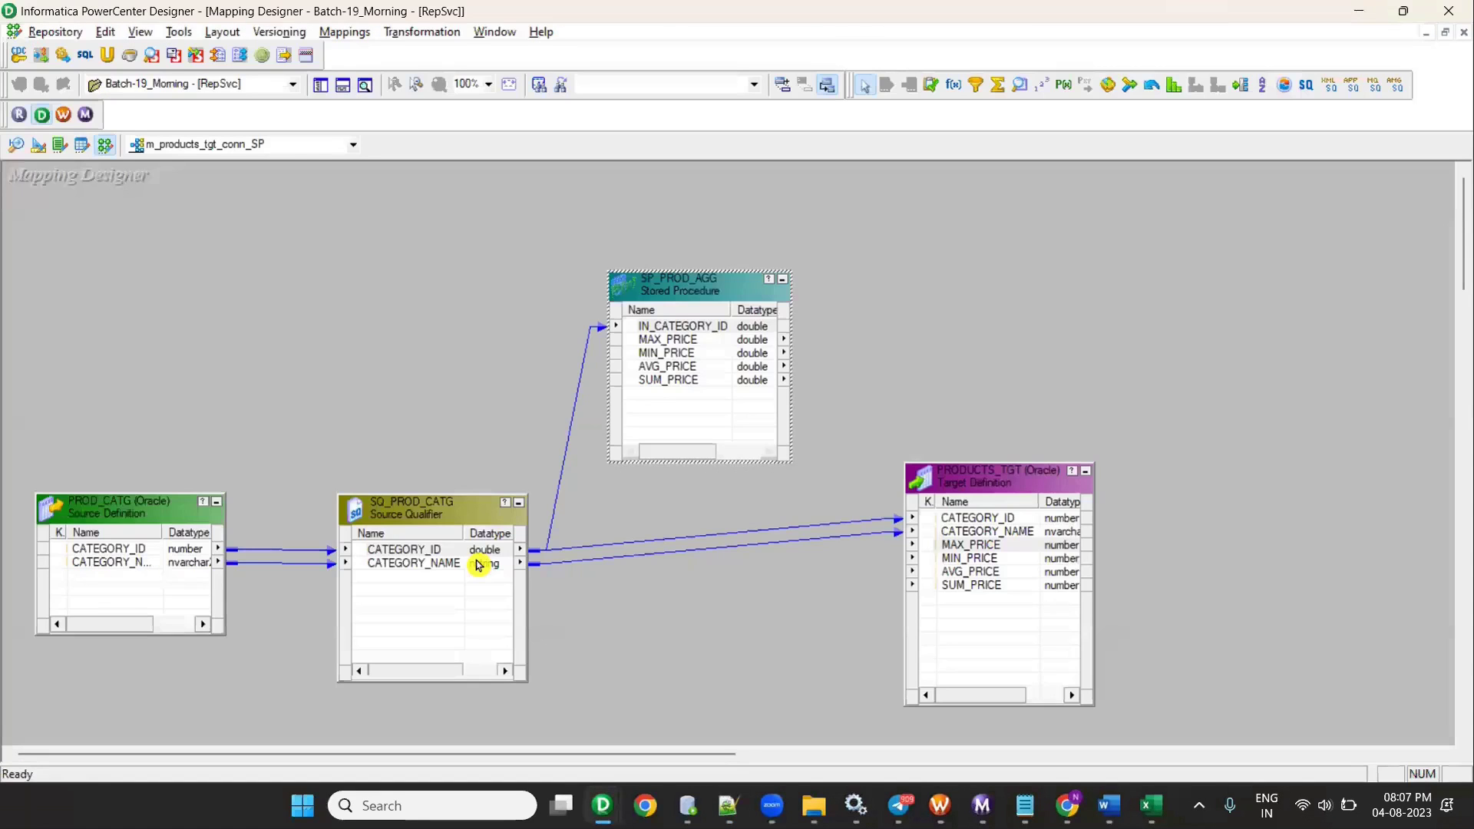
{"action": "key", "text": "alt+Tab"}
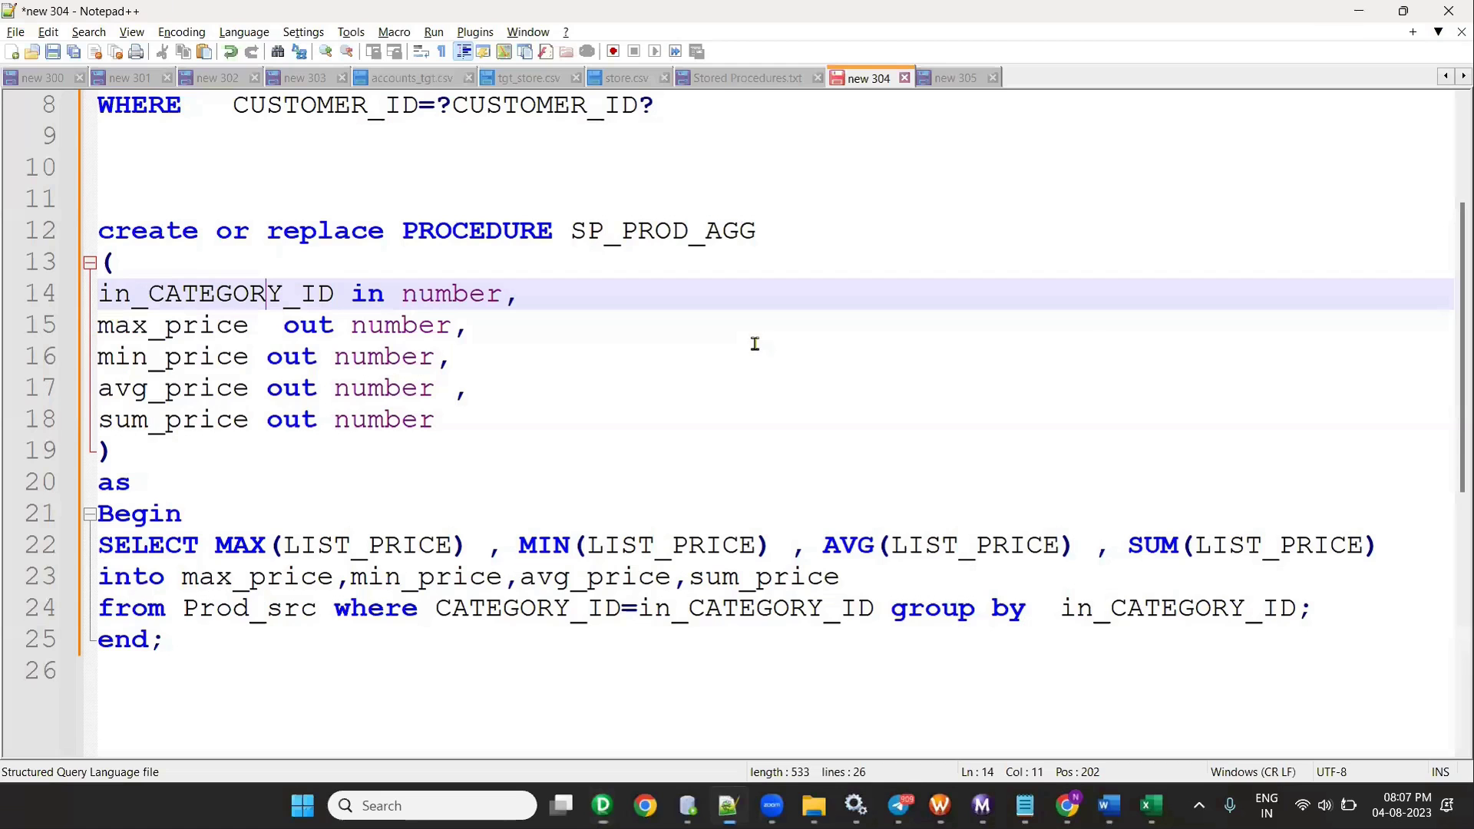
{"action": "scroll", "coordinate": [248, 453], "scroll_direction": "down", "scroll_amount": 2}
{"action": "left_click", "coordinate": [154, 331]}
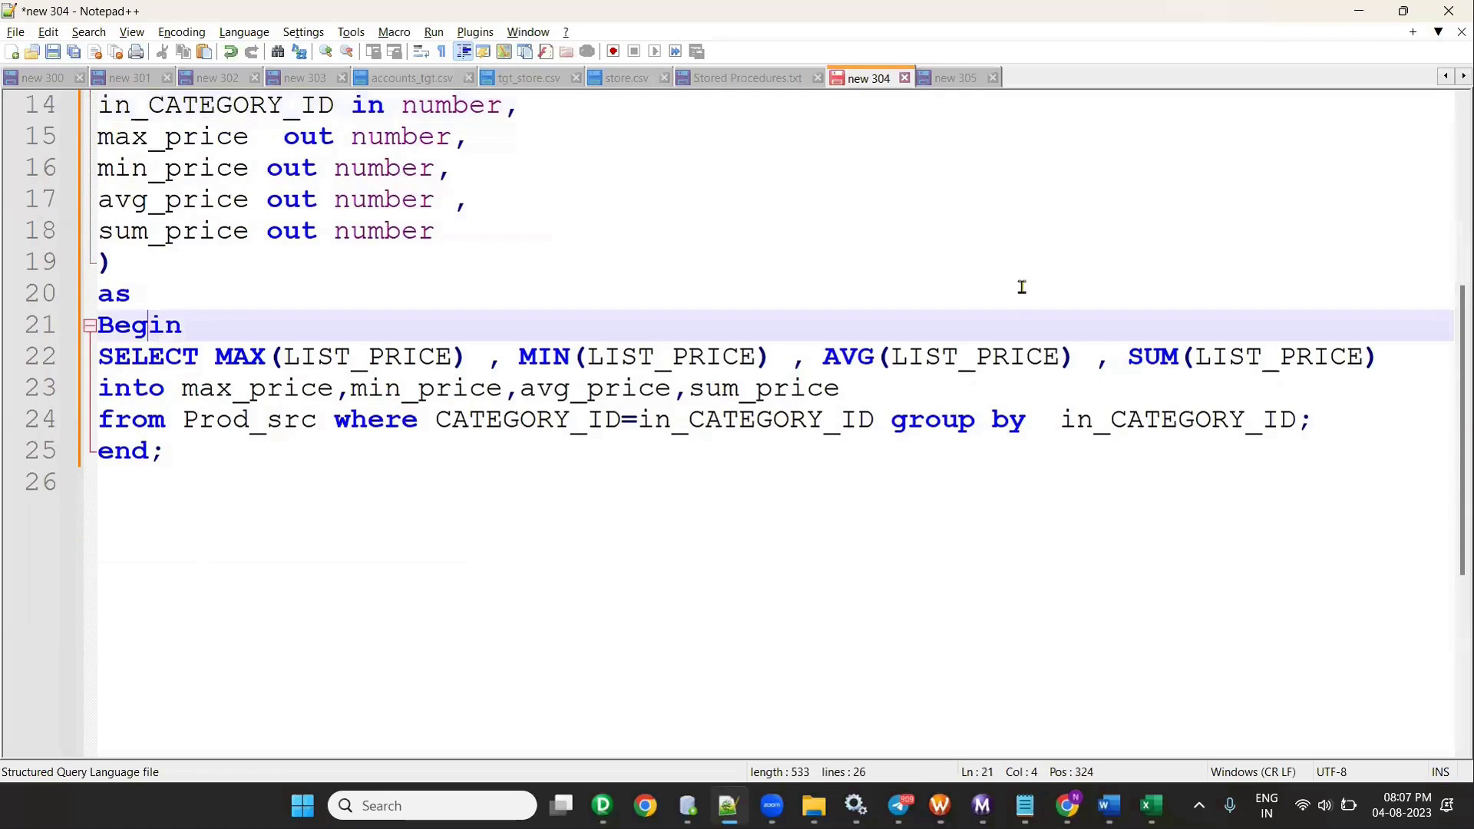
{"action": "left_click", "coordinate": [394, 353]}
{"action": "left_click", "coordinate": [925, 357]}
{"action": "left_click", "coordinate": [1178, 356]}
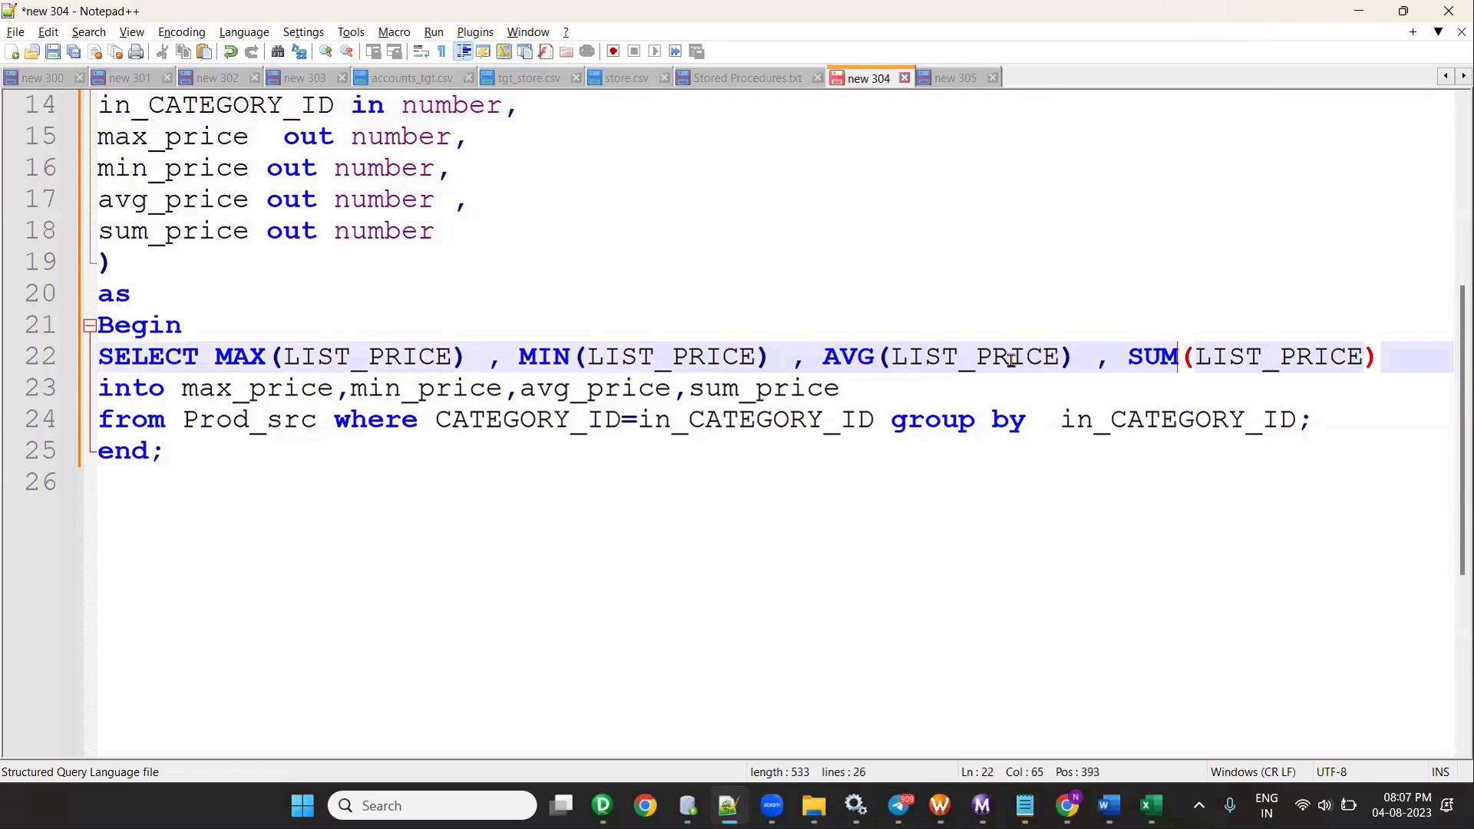
{"action": "double_click", "coordinate": [386, 365]}
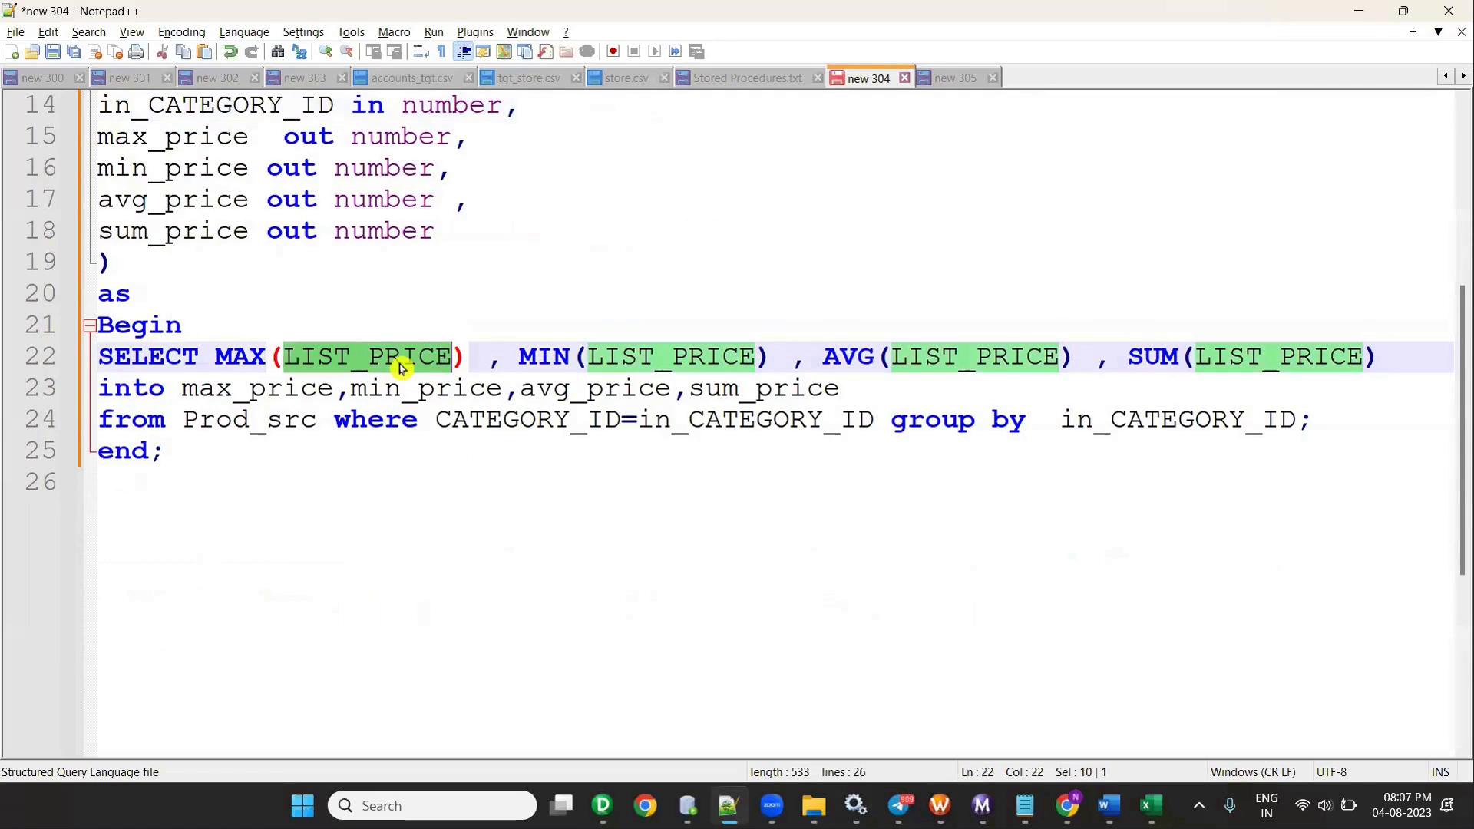
- Inspect SP_PROD_AGG's Edit Transformations dialog, close it, and bring Oracle SQL Developer forward
{"action": "key", "text": "alt+Tab"}
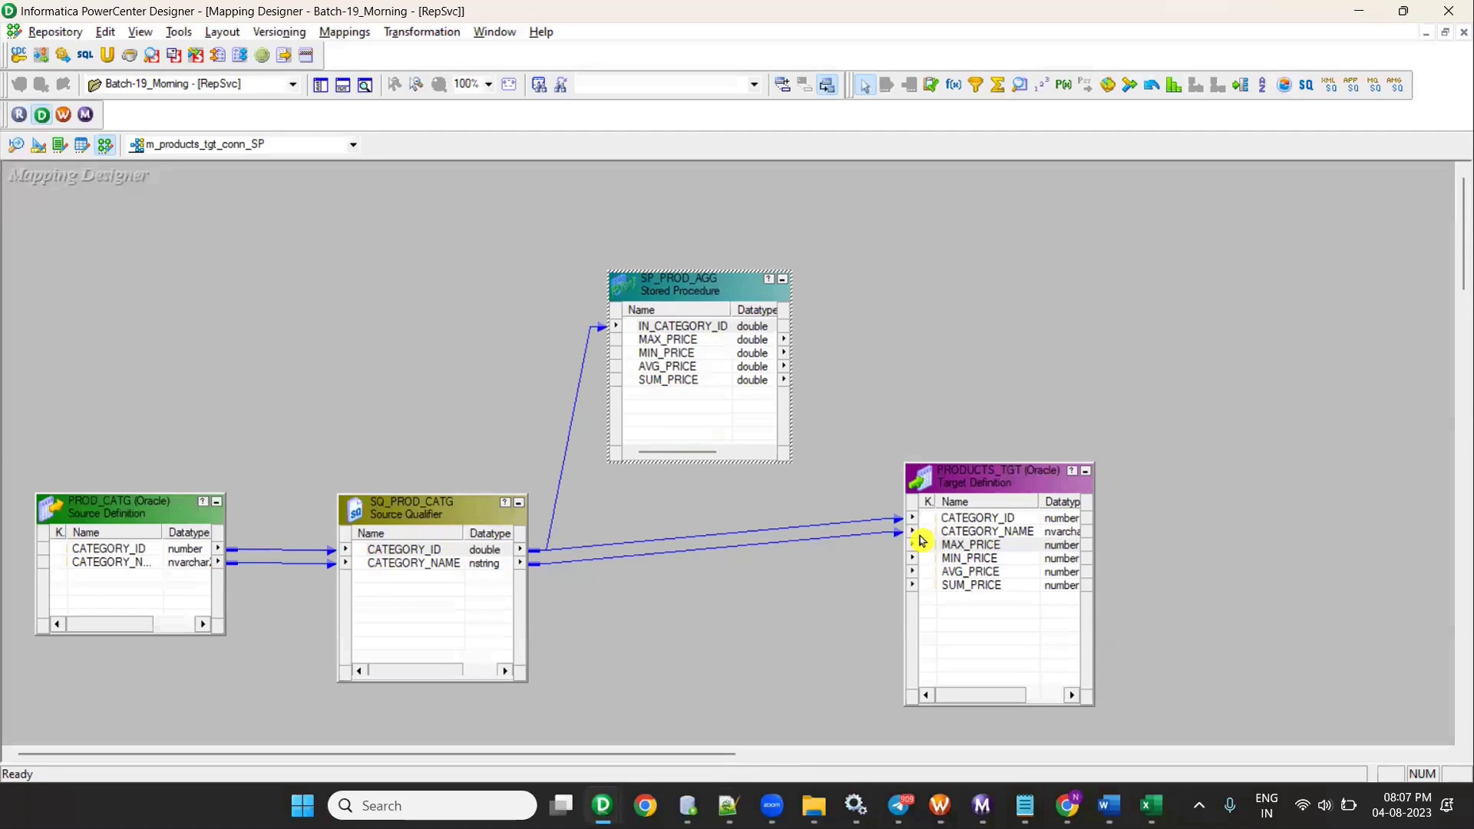
{"action": "double_click", "coordinate": [739, 388]}
{"action": "left_click", "coordinate": [444, 652]}
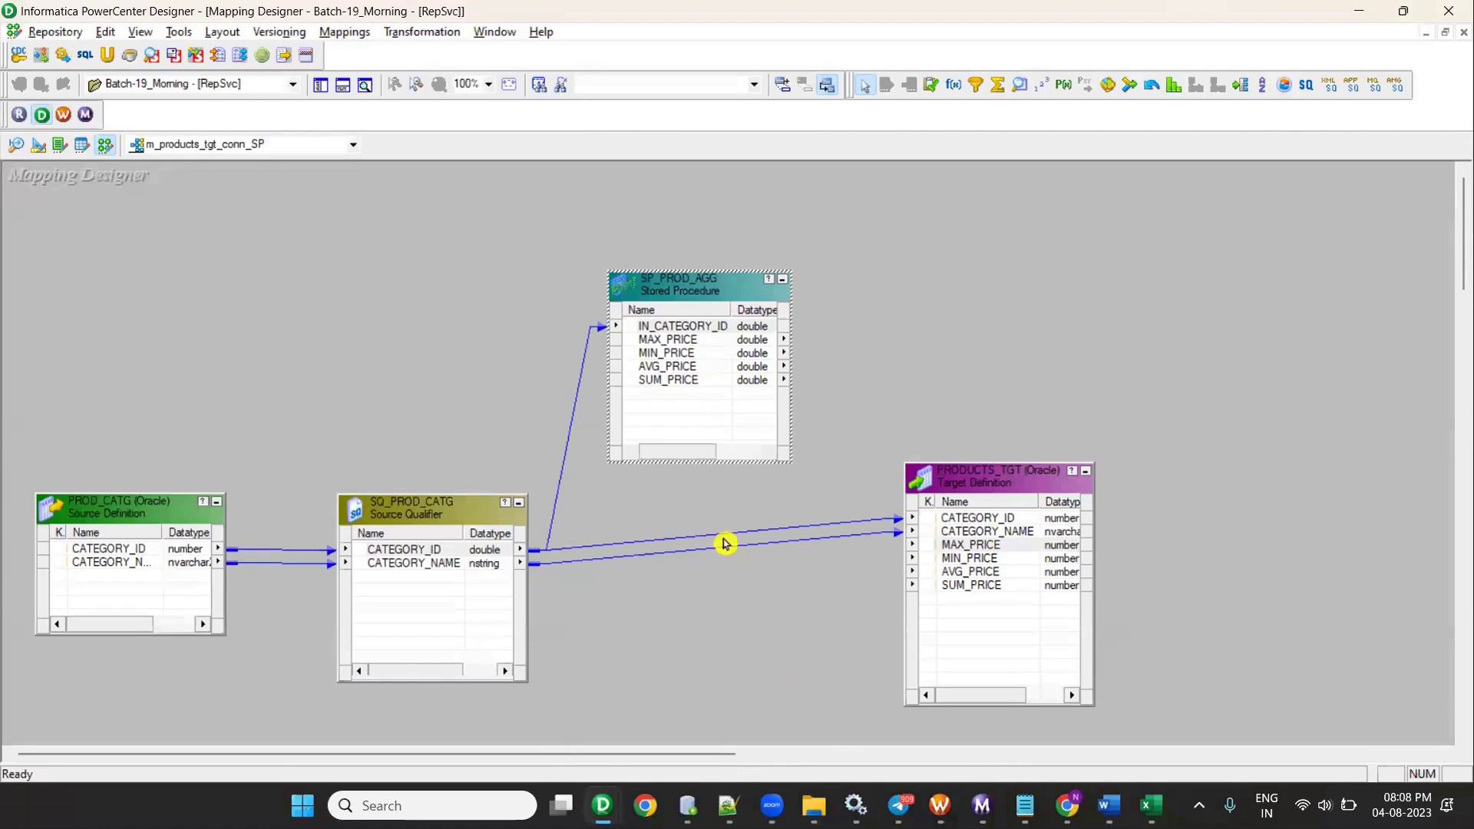
{"action": "left_click", "coordinate": [687, 805]}
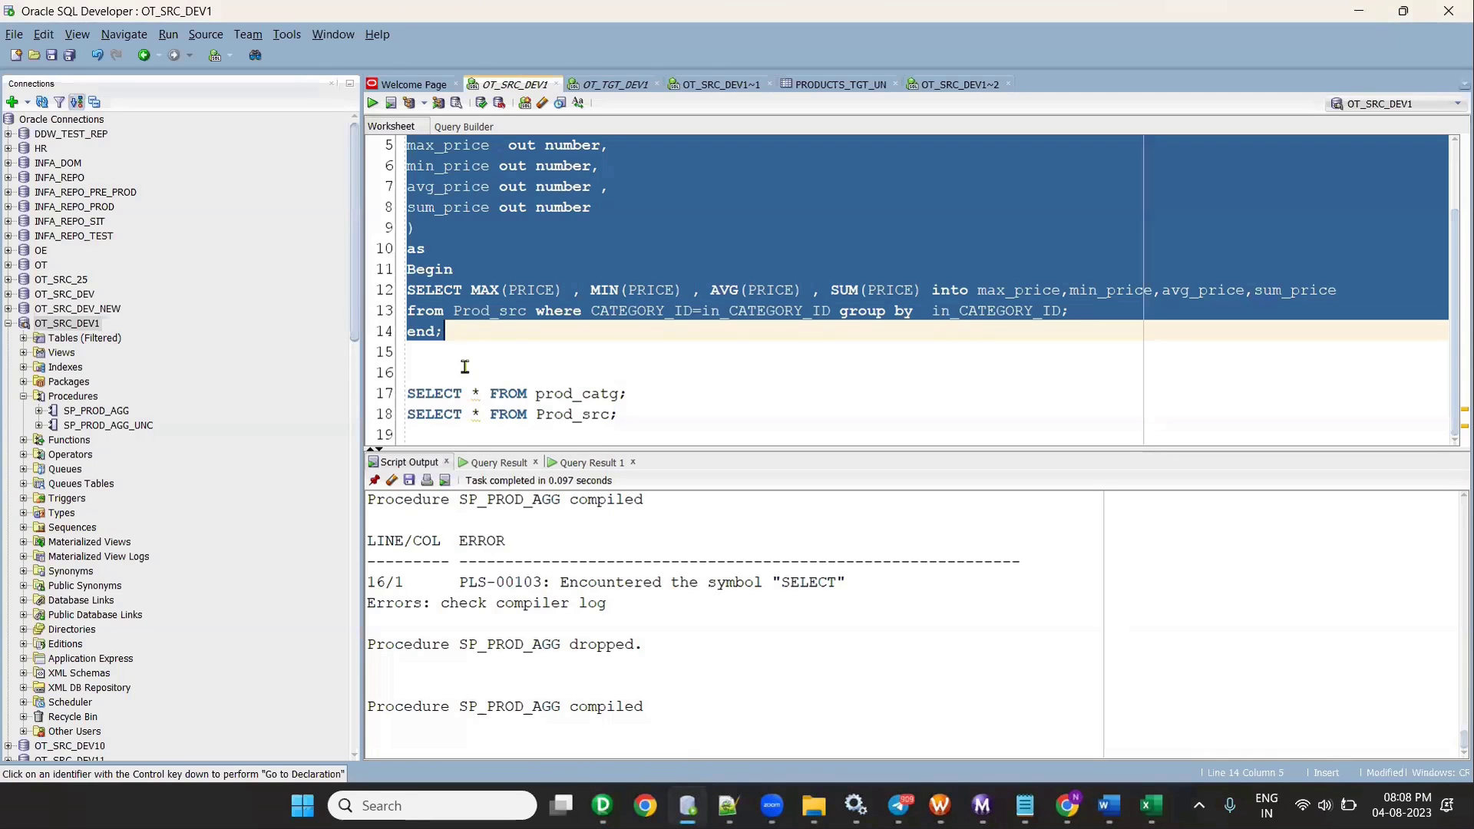
- Write a new desc Prod_src; statement at the end of the SQL Developer worksheet
{"action": "left_click", "coordinate": [691, 420]}
{"action": "key", "text": "Return"}
{"action": "key", "text": "Return"}
{"action": "type", "text": "desc"}
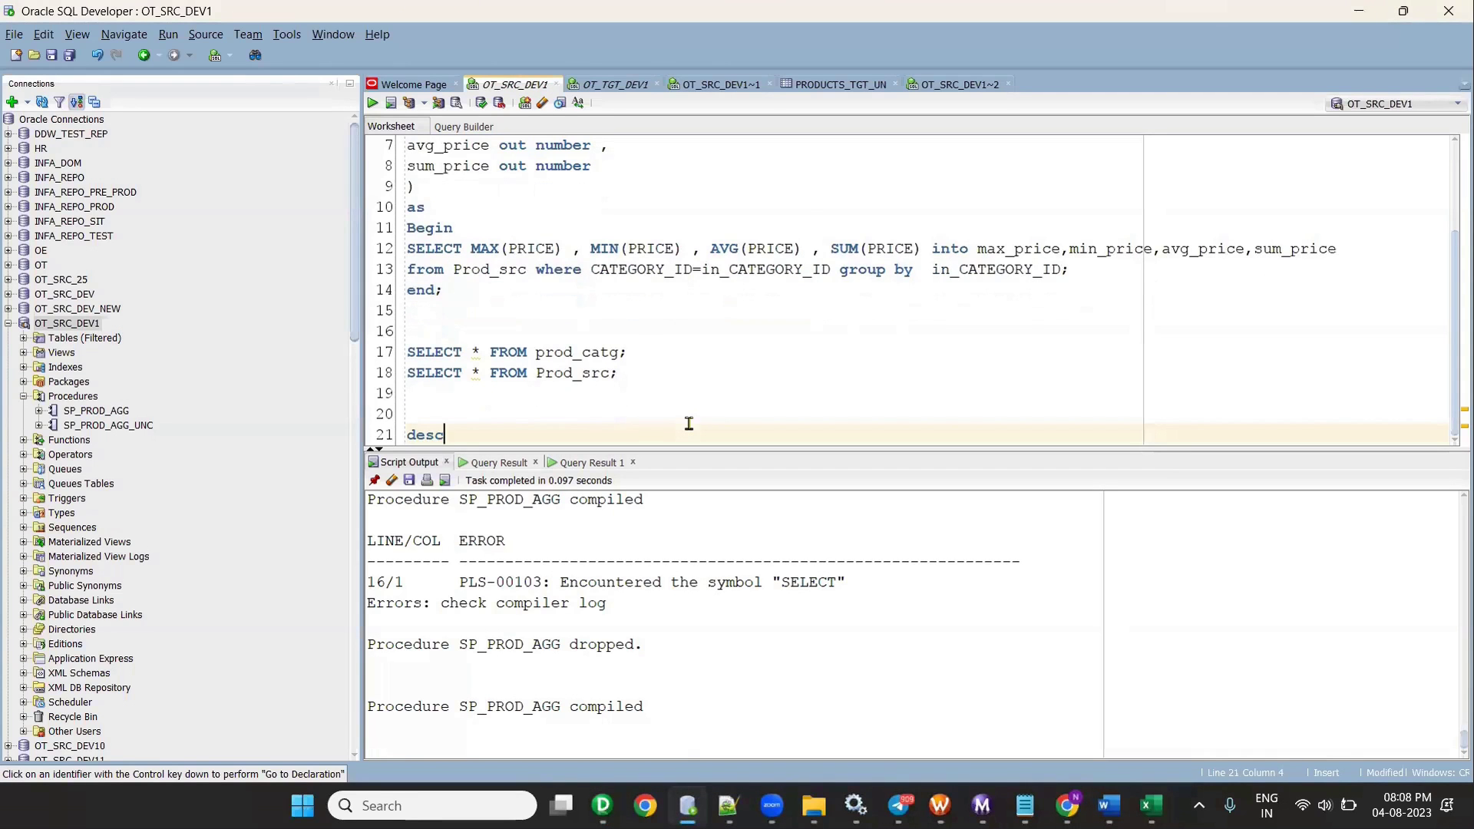
{"action": "double_click", "coordinate": [572, 372]}
{"action": "key", "text": "ctrl+c"}
{"action": "left_click", "coordinate": [507, 436]}
{"action": "key", "text": "ctrl+v"}
{"action": "type", "text": ";"}
- Run only the desc Prod_src; statement and inspect the column types in Script Output
{"action": "left_click", "coordinate": [391, 103]}
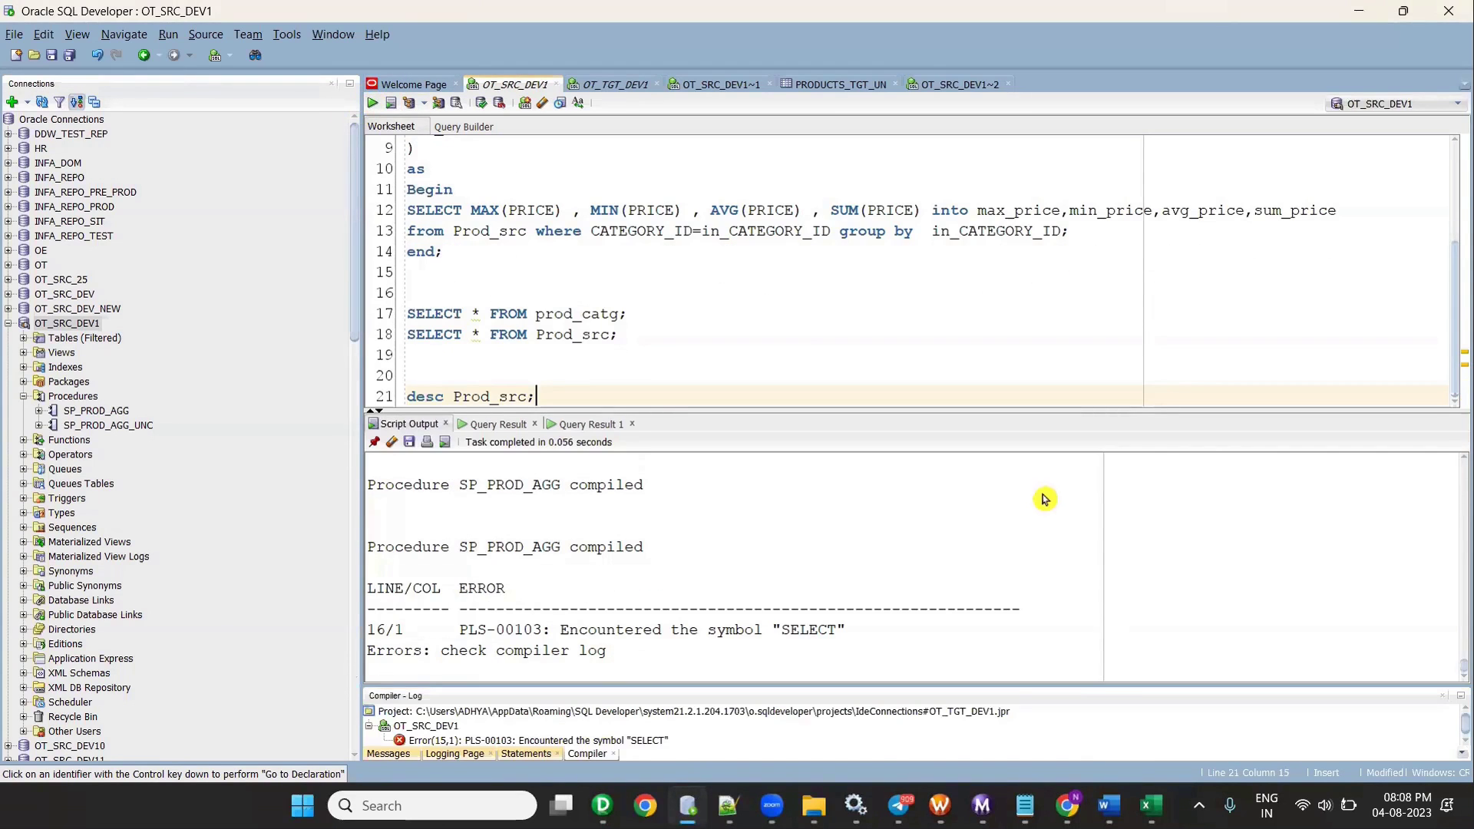
{"action": "left_click", "coordinate": [407, 397], "text": "shift"}
{"action": "left_click", "coordinate": [374, 105]}
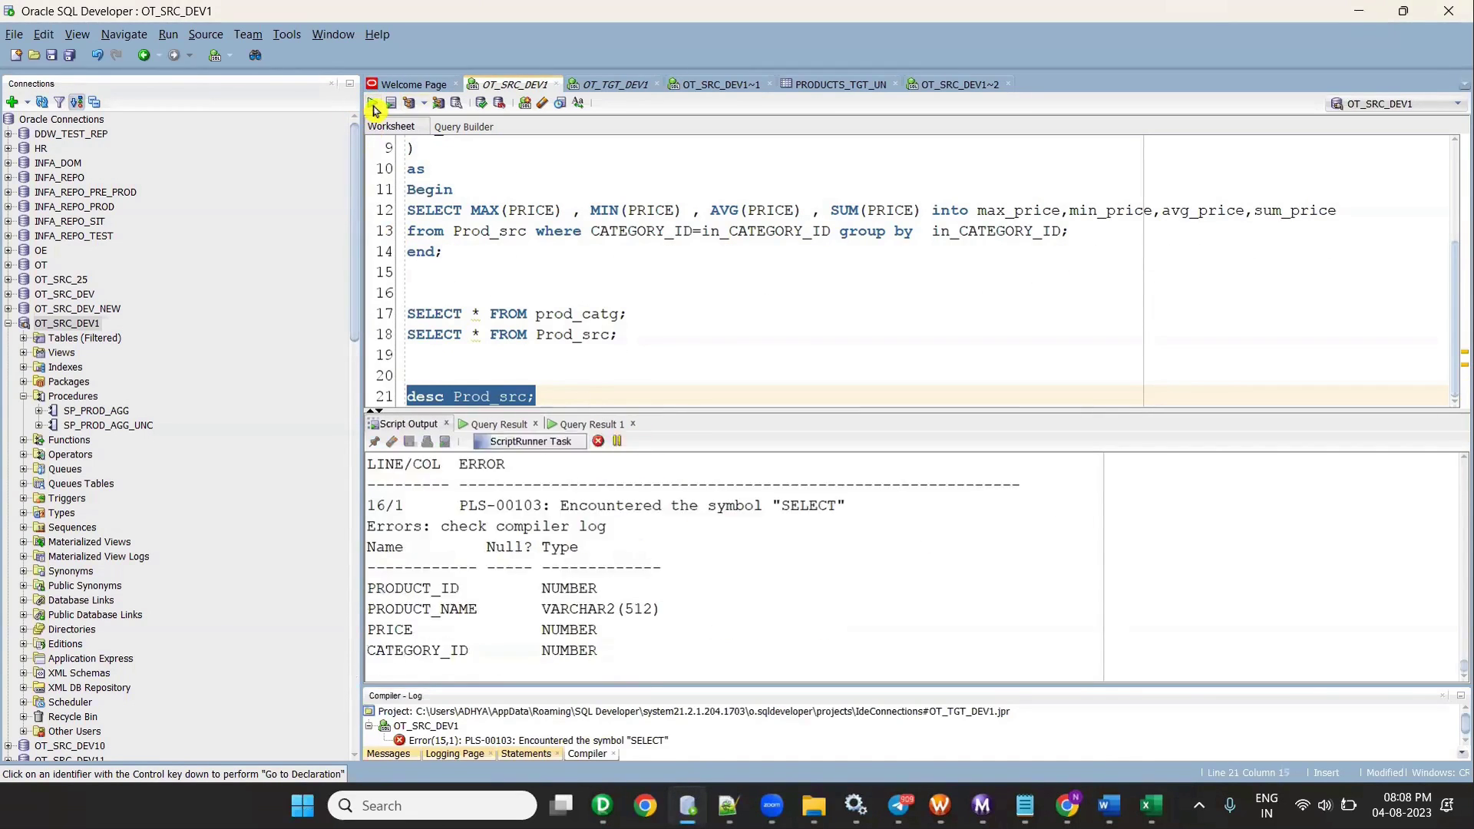
{"action": "left_click", "coordinate": [568, 395]}
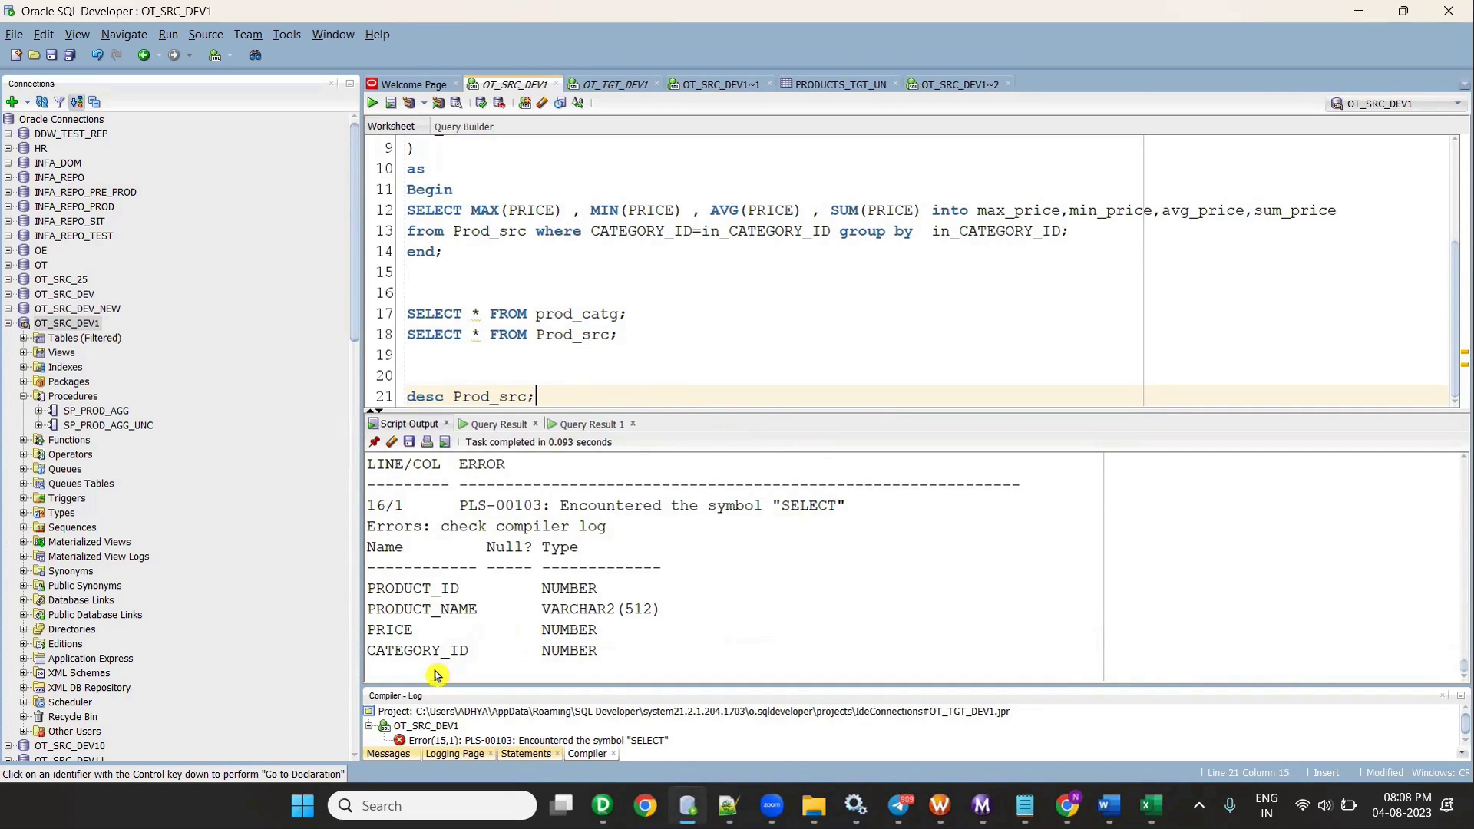
{"action": "left_click_drag", "start_coordinate": [539, 630], "coordinate": [588, 609]}
{"action": "key", "text": "alt+Tab"}
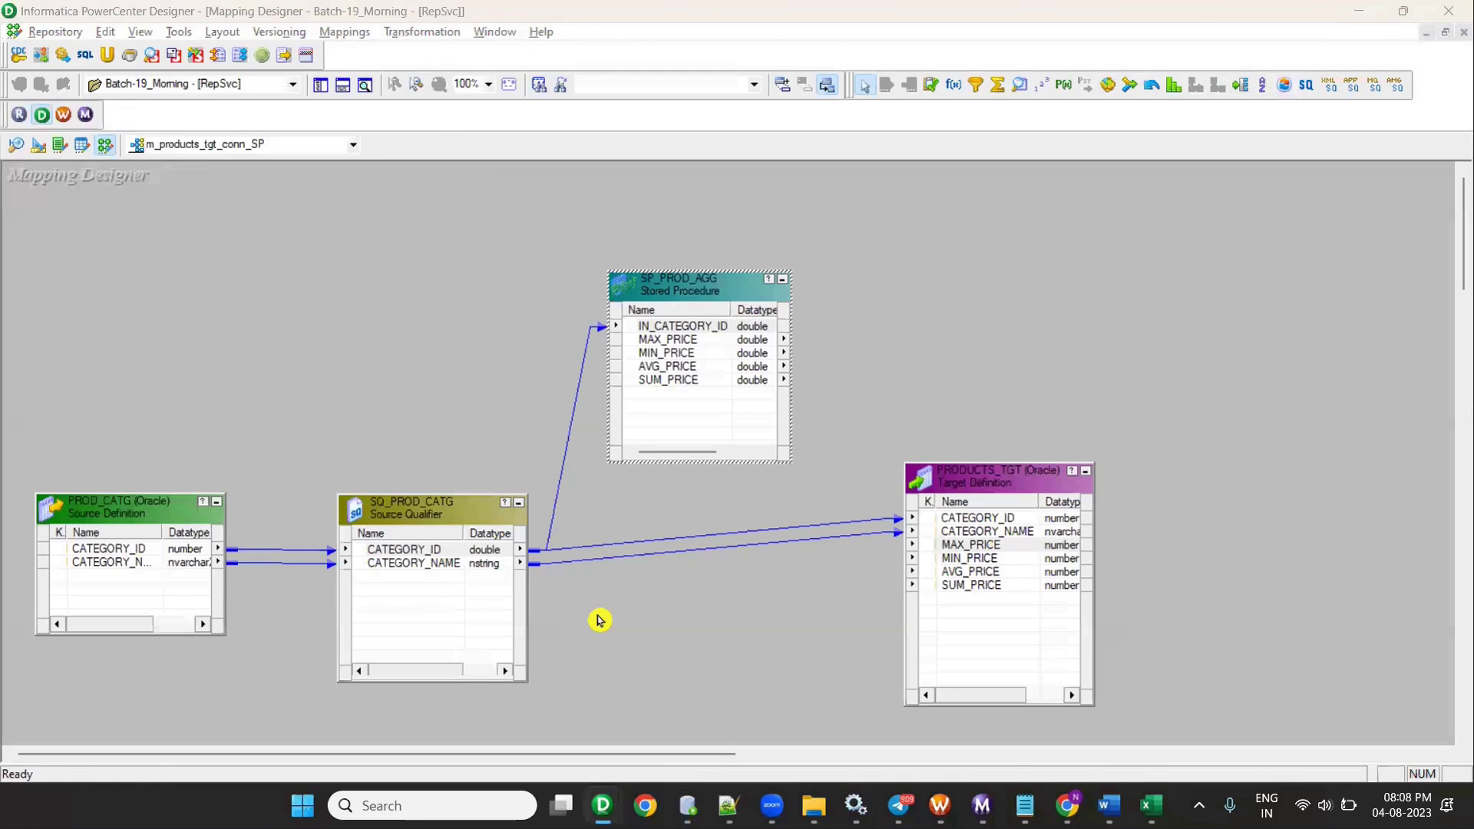
- Replace the old procedure with the corrected SP_PROD_AGG script from the Stored Procedures text file
{"action": "key", "text": "alt+Tab"}
{"action": "scroll", "coordinate": [546, 444], "scroll_direction": "up", "scroll_amount": 4}
{"action": "scroll", "coordinate": [559, 499], "scroll_direction": "down", "scroll_amount": 4}
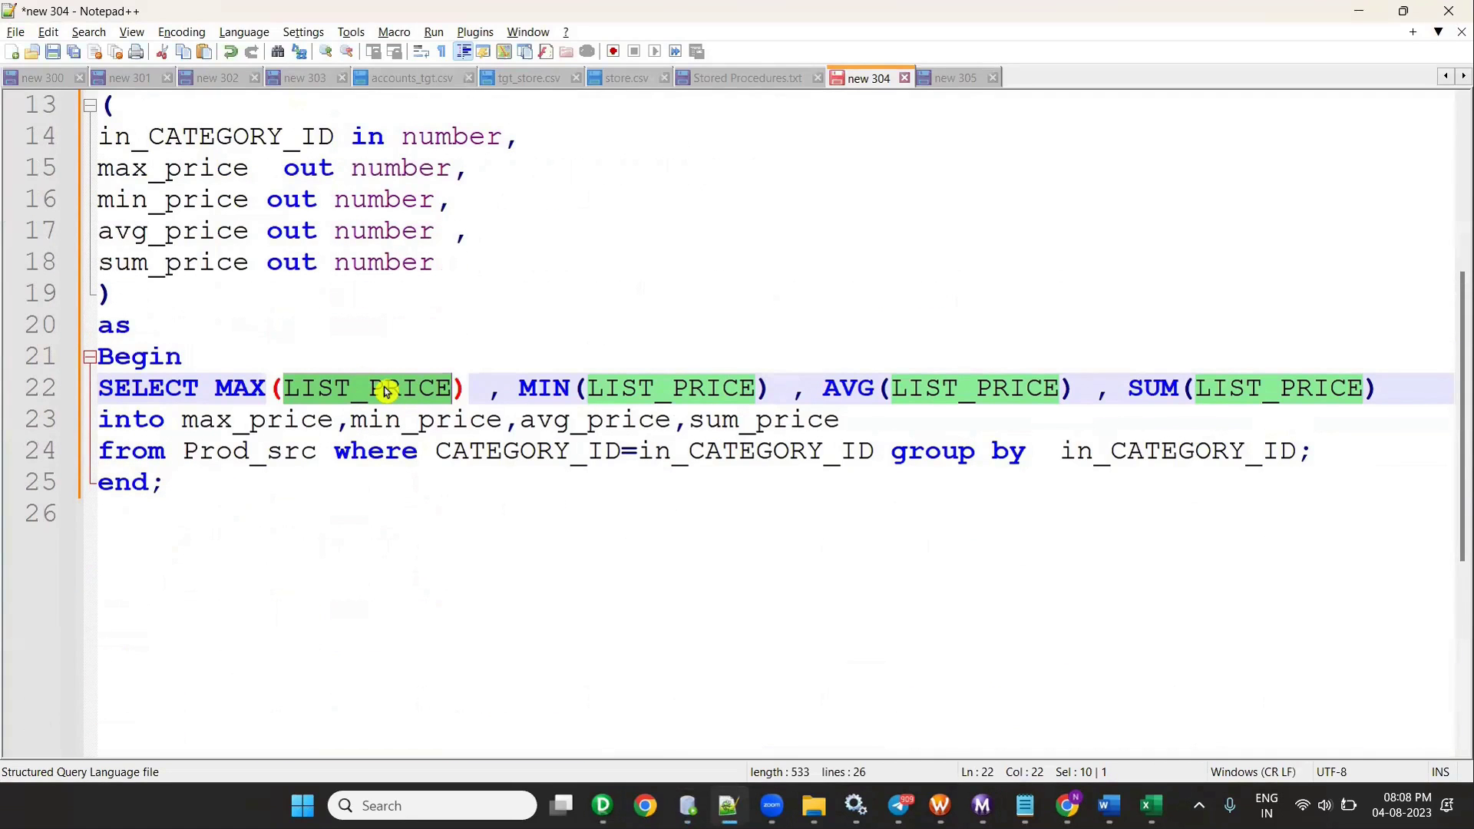
{"action": "scroll", "coordinate": [599, 520], "scroll_direction": "up", "scroll_amount": 3}
{"action": "left_click", "coordinate": [814, 806]}
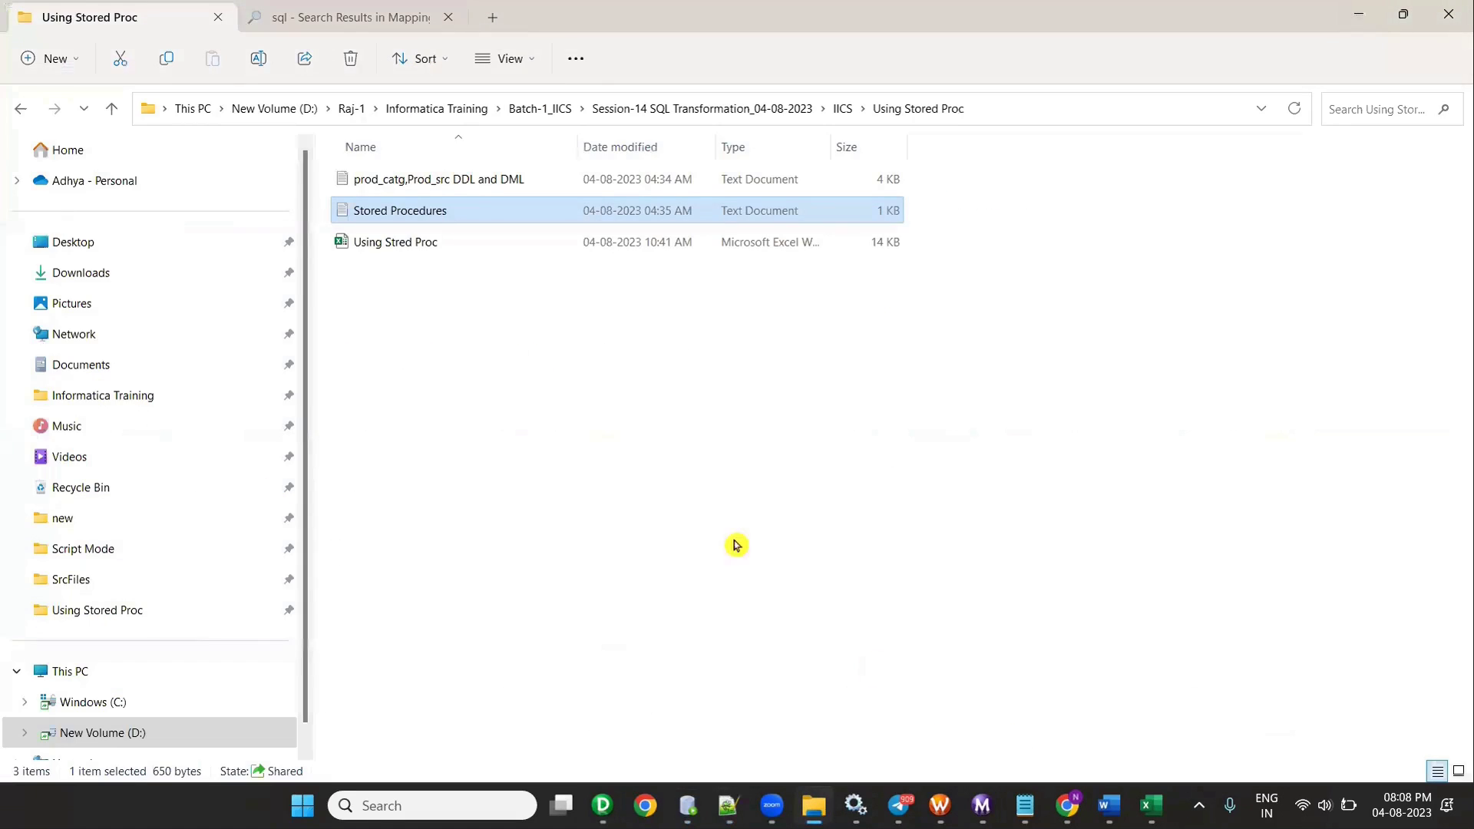
{"action": "double_click", "coordinate": [428, 213]}
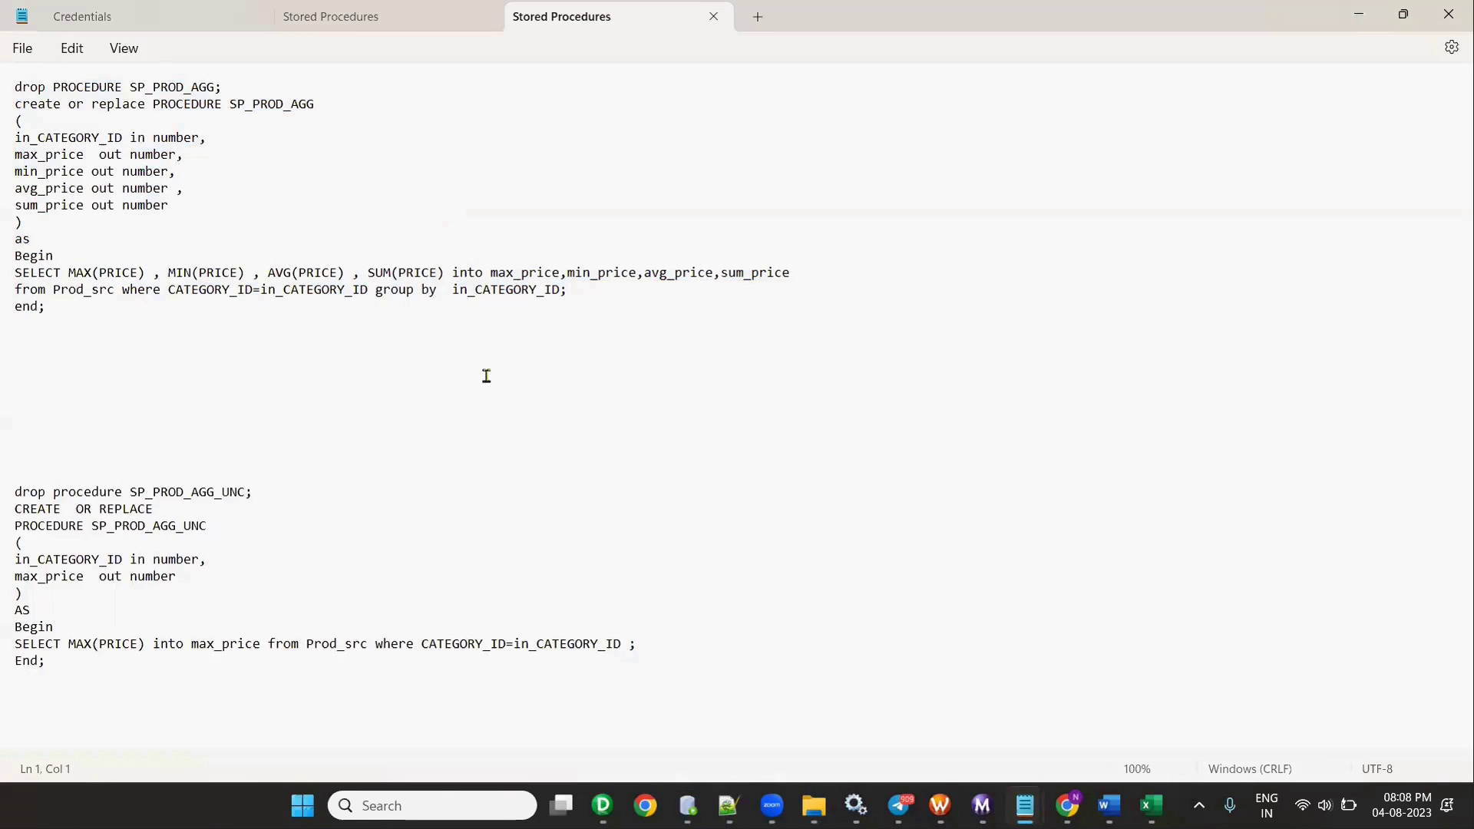
{"action": "left_click_drag", "start_coordinate": [81, 332], "coordinate": [9, 9]}
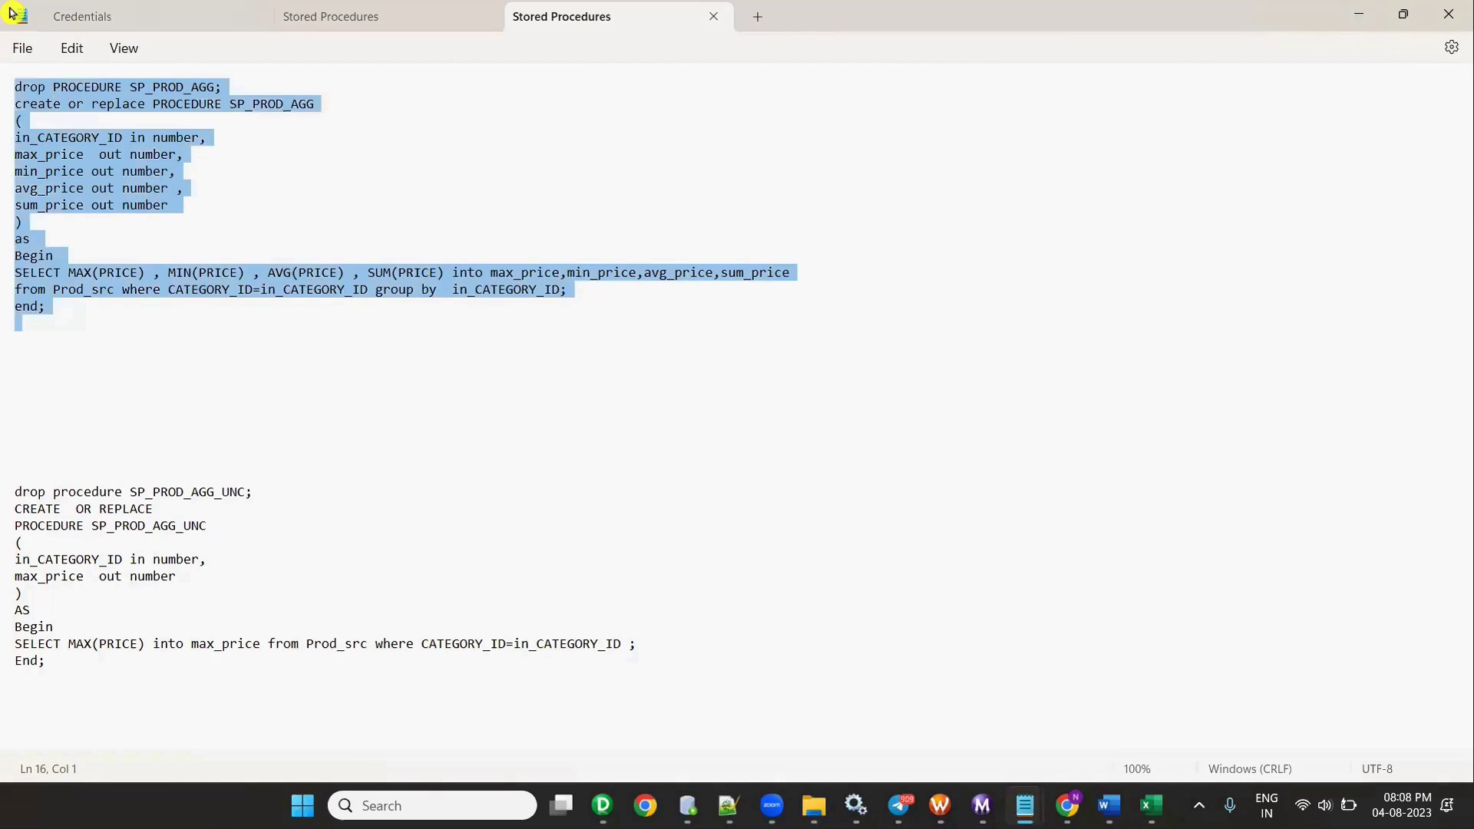
{"action": "key", "text": "alt+Tab"}
{"action": "key", "text": "alt+Tab"}
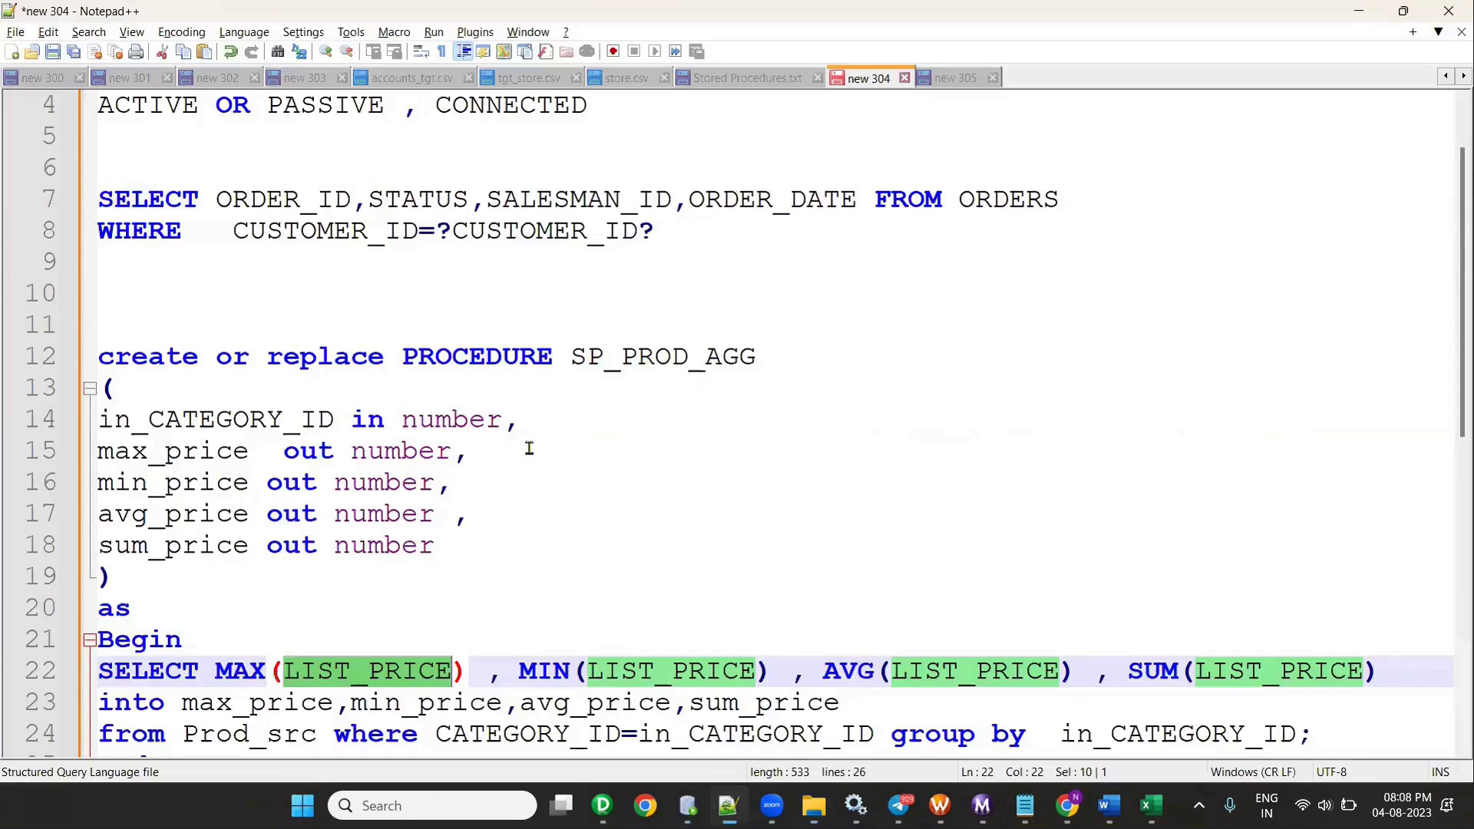
{"action": "left_click_drag", "start_coordinate": [192, 327], "coordinate": [330, 691]}
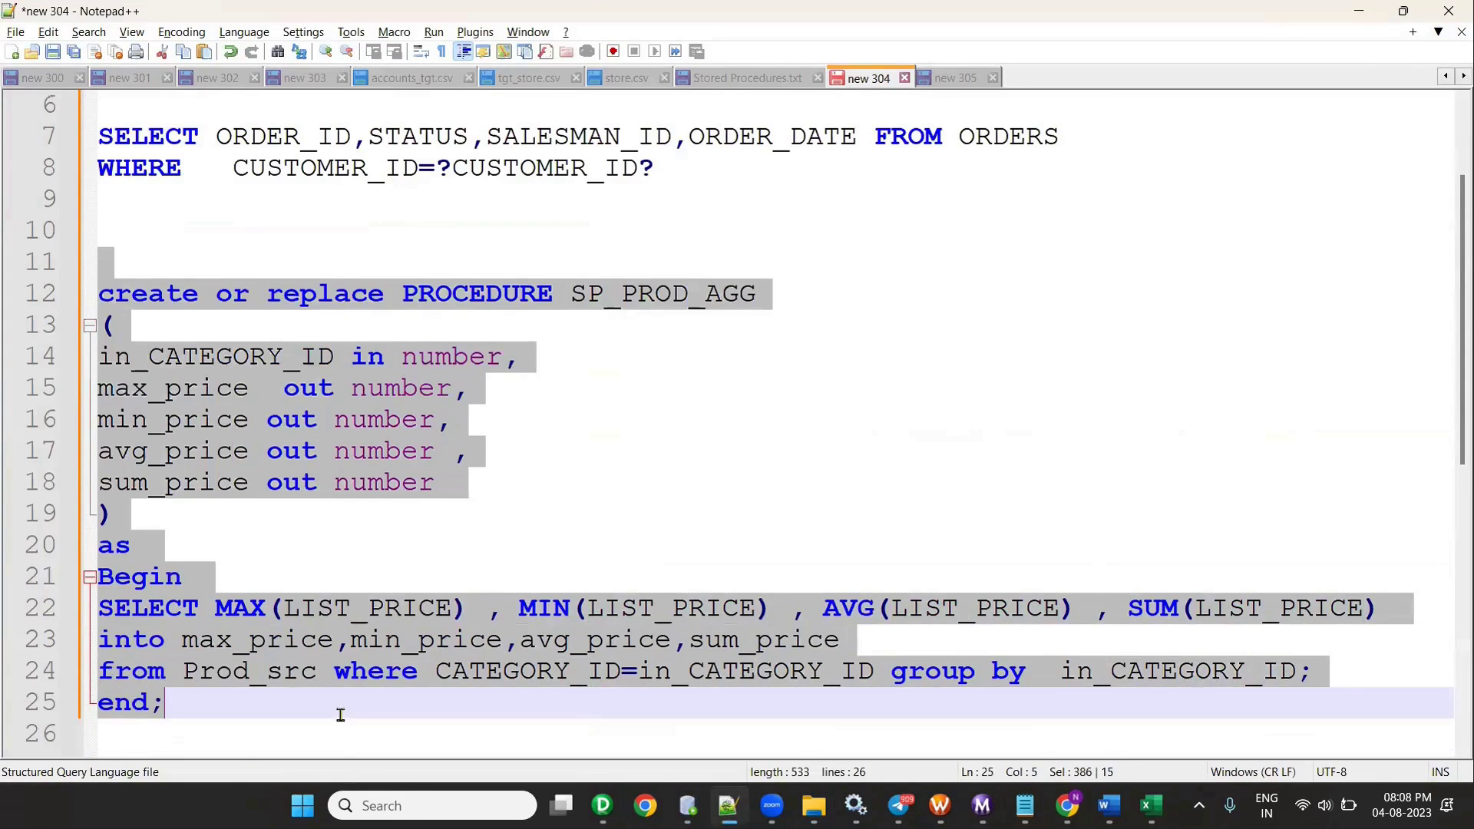
{"action": "key", "text": "ctrl+v"}
- Add blank lines after the drop statement and select the in_CATEGORY_ID parameter line
{"action": "key", "text": "alt+Tab"}
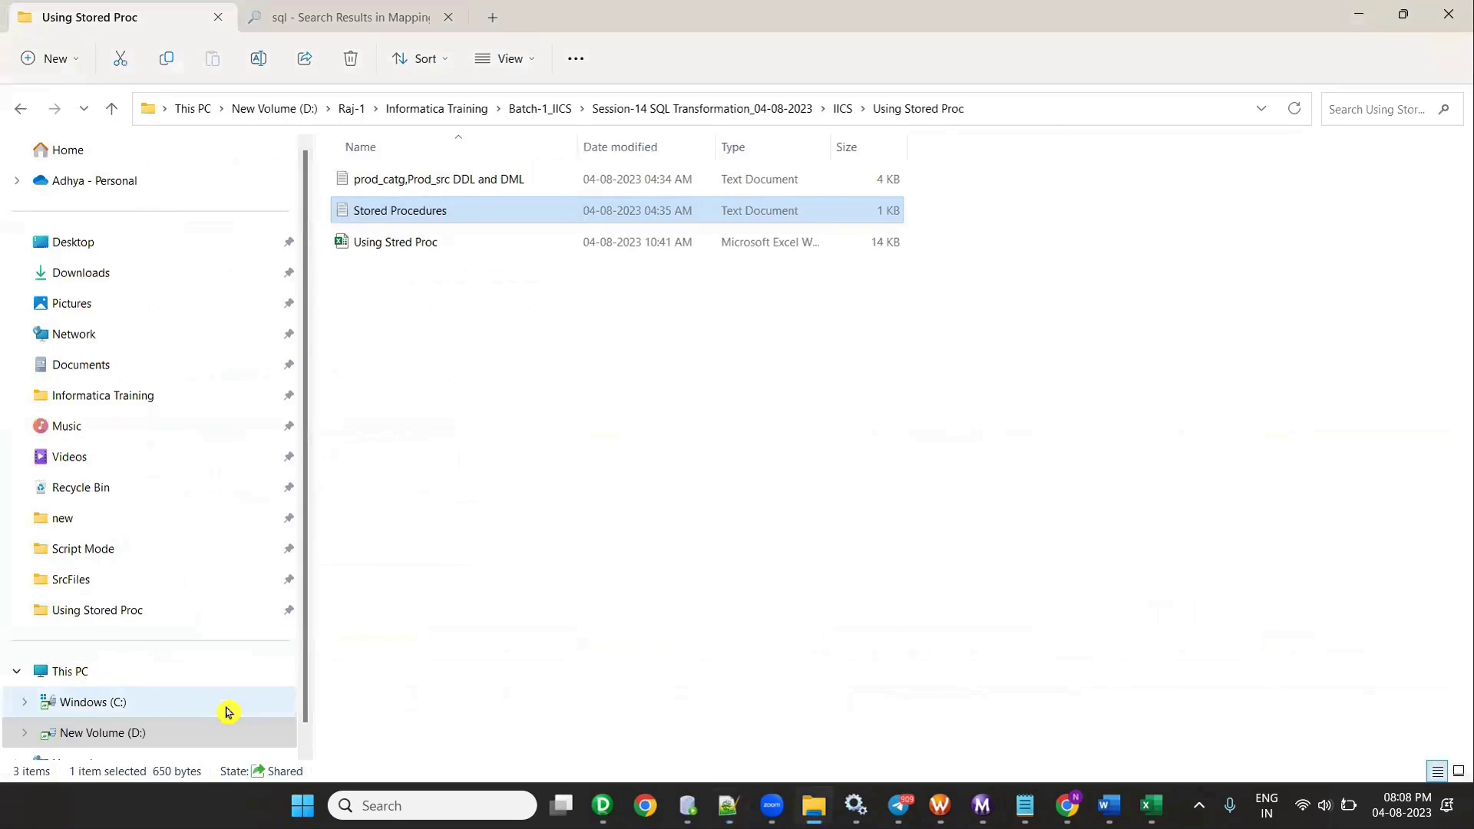
{"action": "key", "text": "alt+Tab"}
{"action": "left_click", "coordinate": [583, 248]}
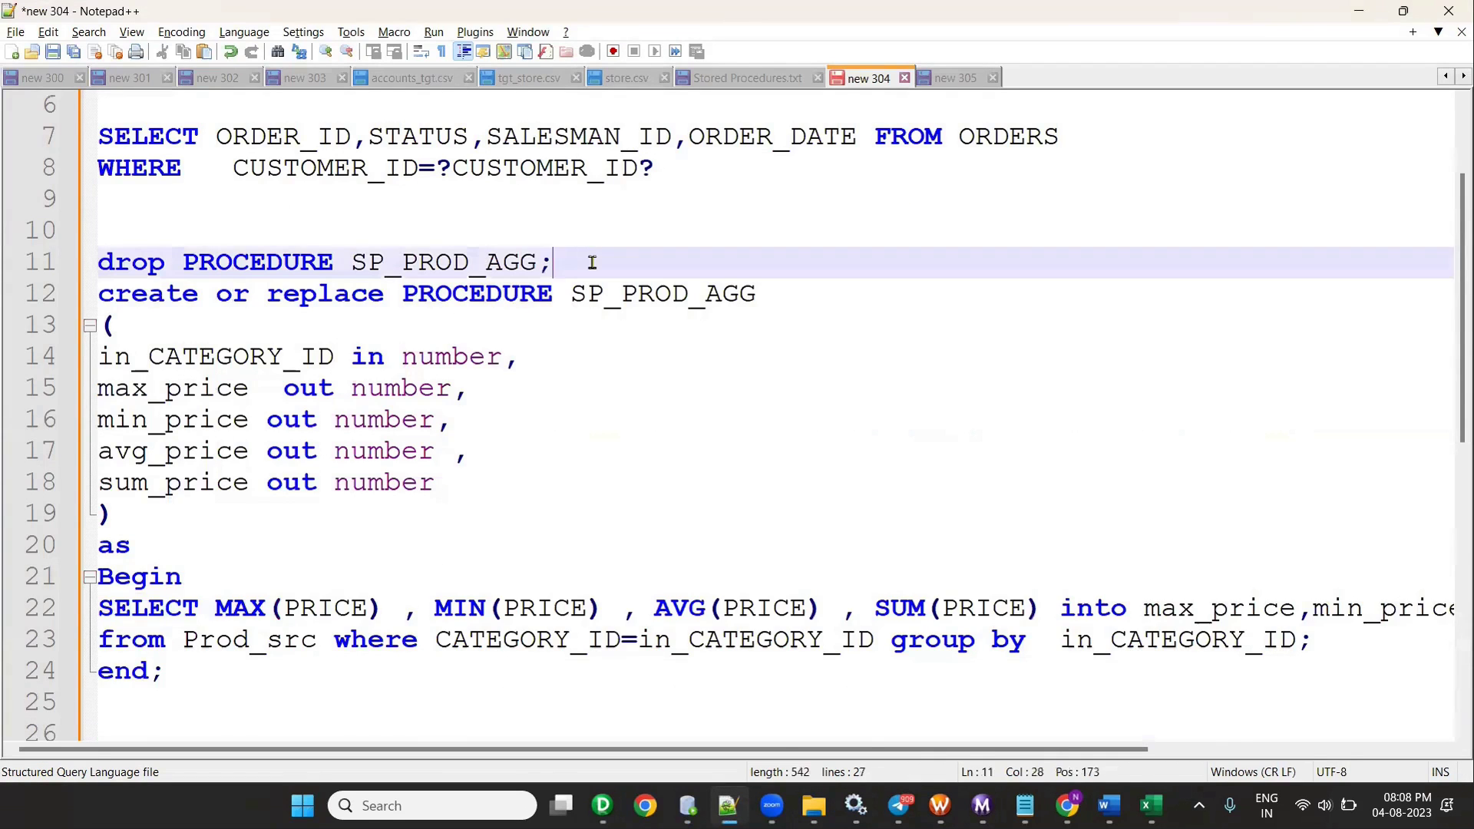
{"action": "key", "text": "Return"}
{"action": "key", "text": "Return"}
{"action": "key", "text": "Return"}
{"action": "key", "text": "Return"}
{"action": "scroll", "coordinate": [501, 353], "scroll_direction": "down", "scroll_amount": 4}
{"action": "scroll", "coordinate": [501, 353], "scroll_direction": "up", "scroll_amount": 1}
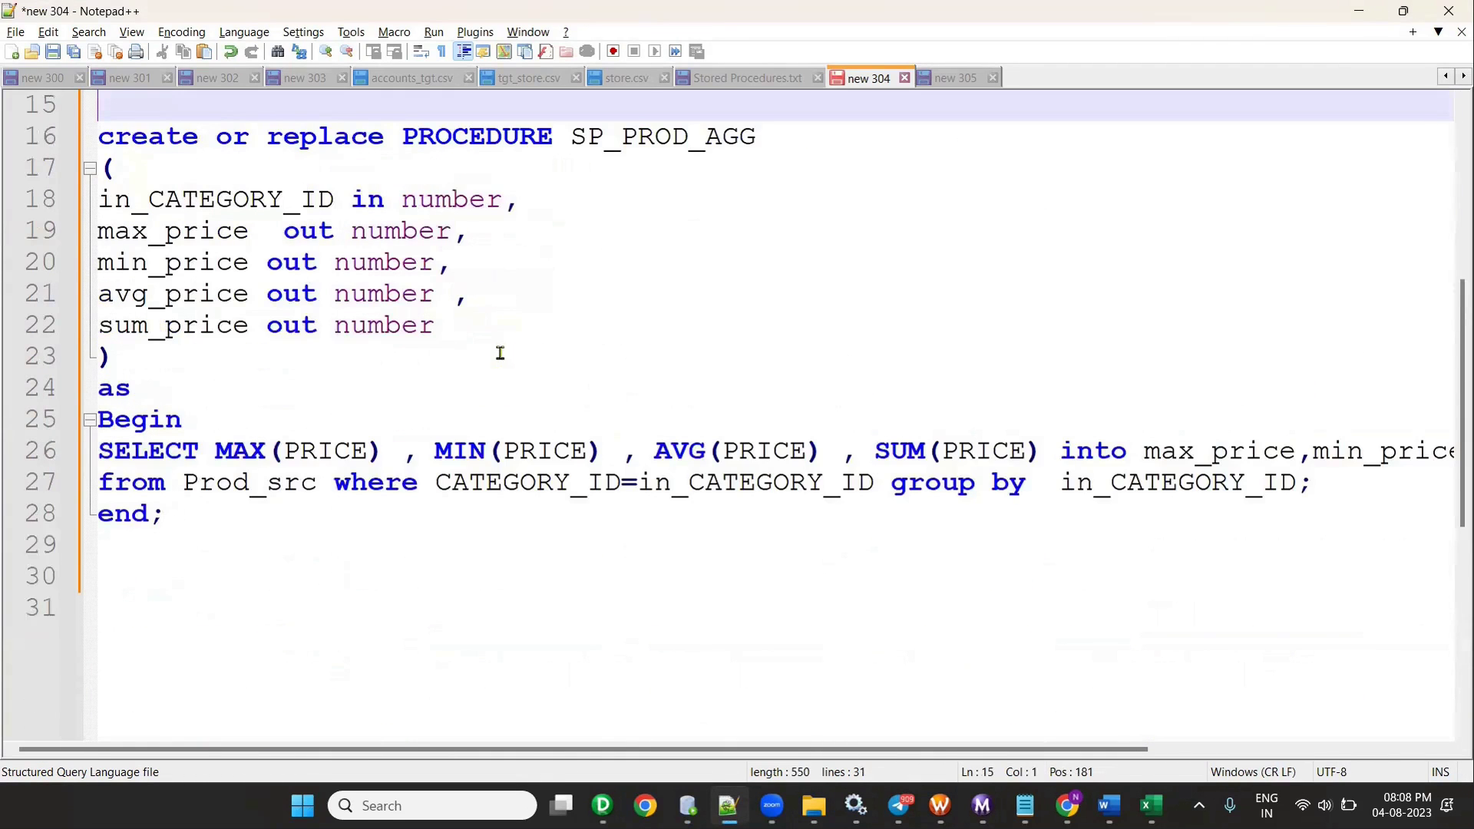
{"action": "left_click_drag", "start_coordinate": [533, 199], "coordinate": [17, 199]}
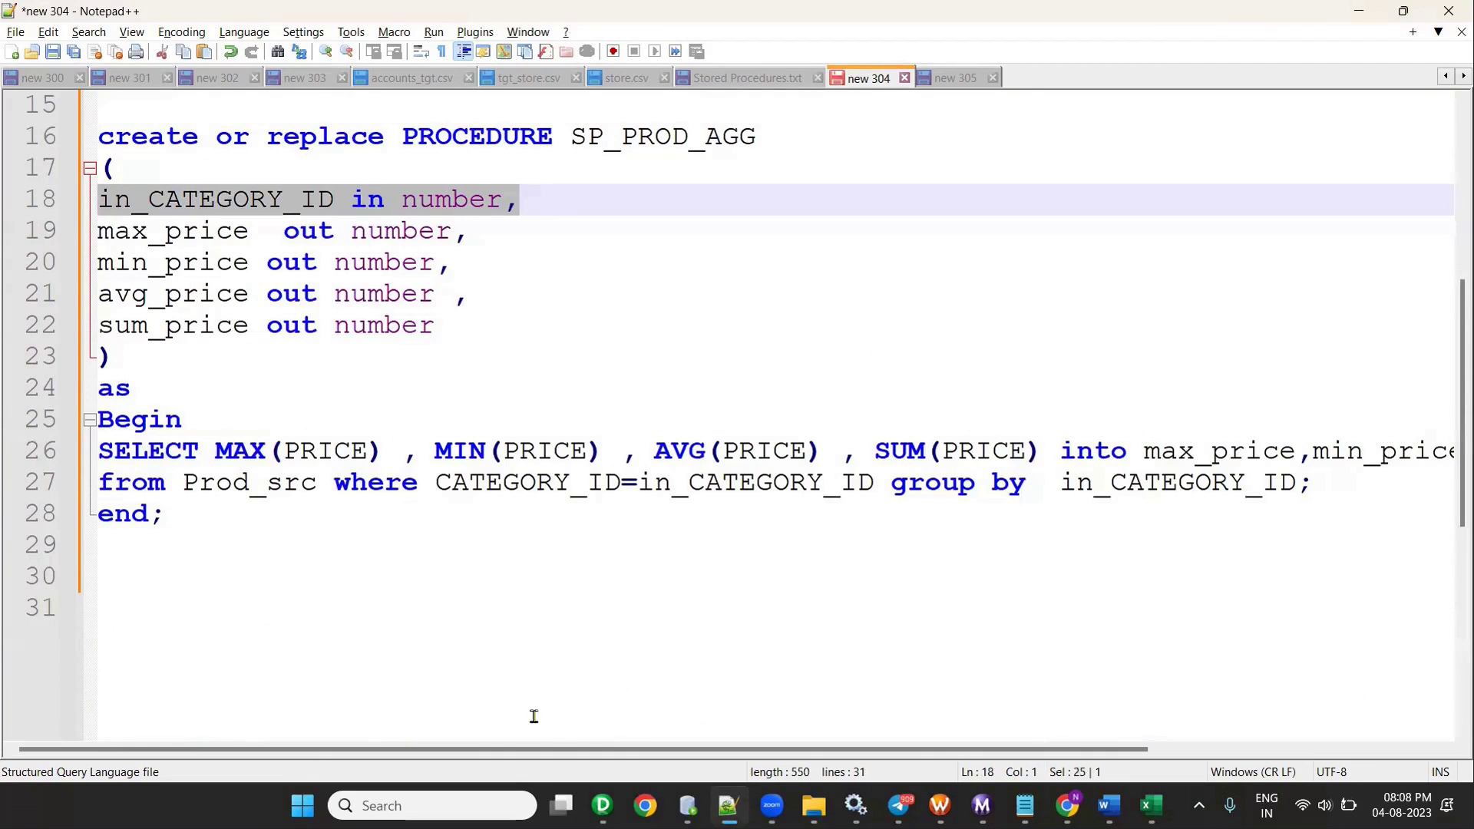
- Note CATEGORY_ID in the Source Qualifier, then put the into clause on its own line
{"action": "left_click", "coordinate": [509, 728]}
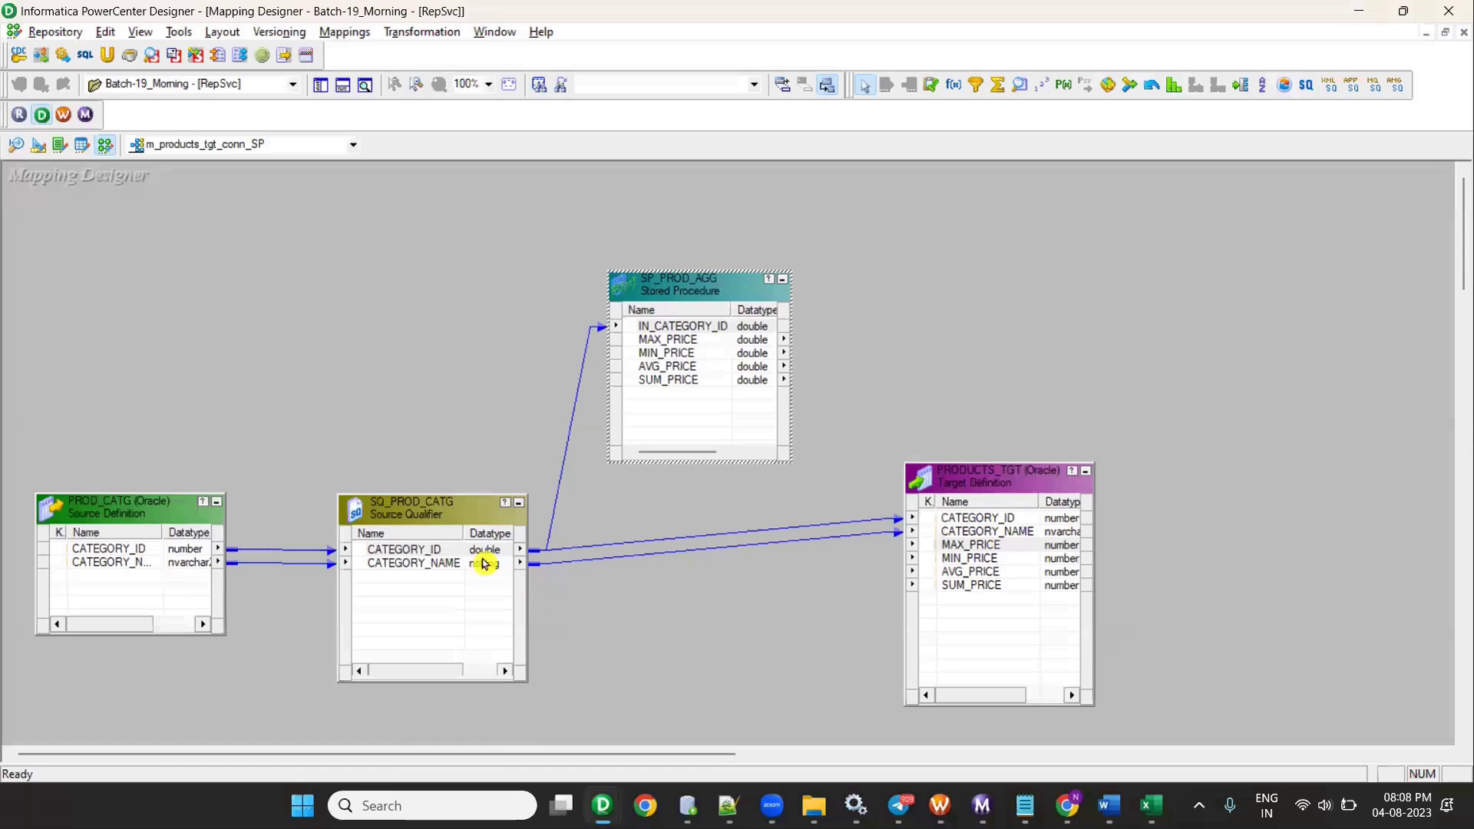
{"action": "left_click", "coordinate": [434, 553]}
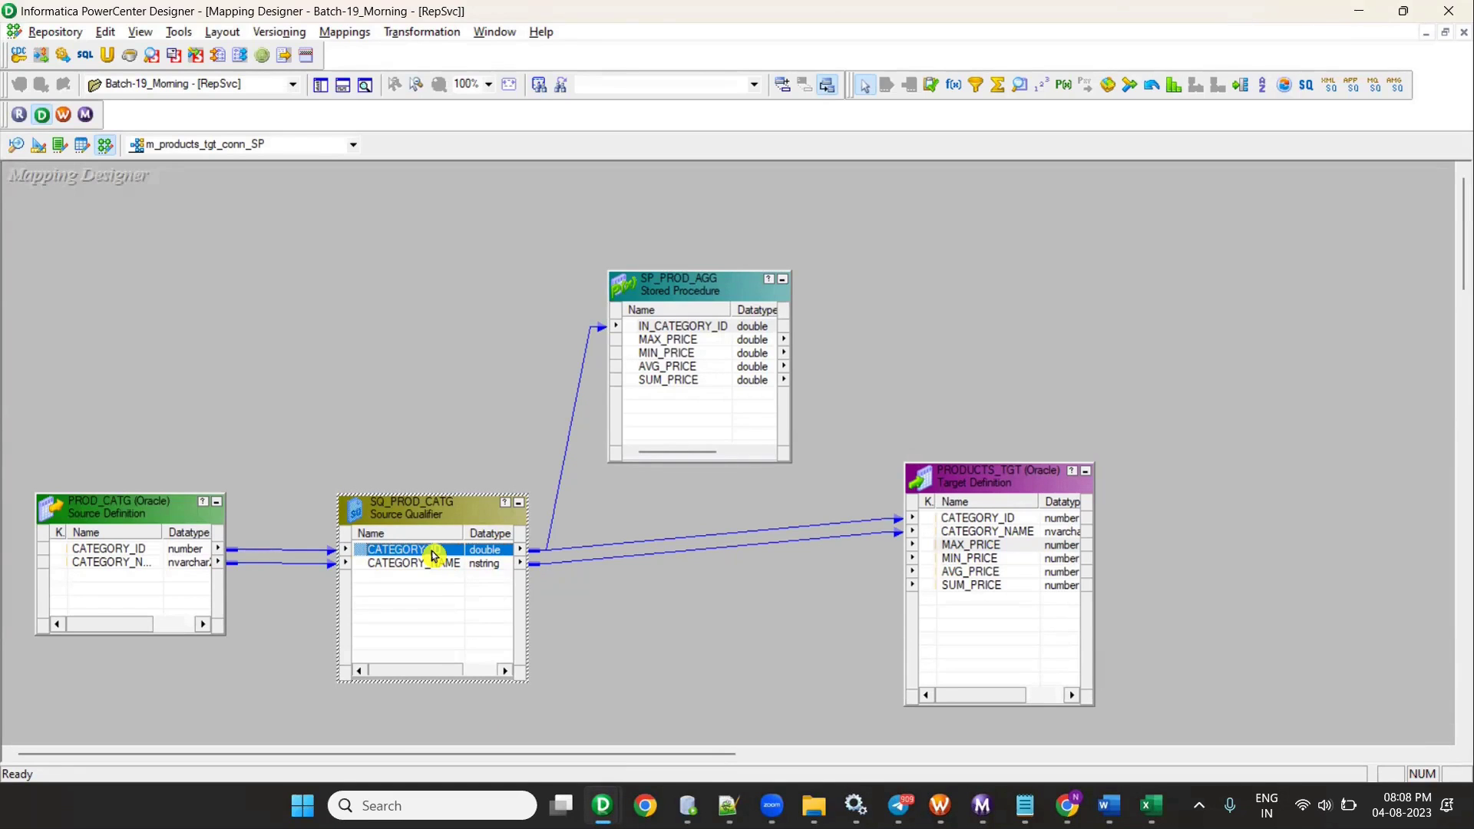
{"action": "key", "text": "alt+Tab"}
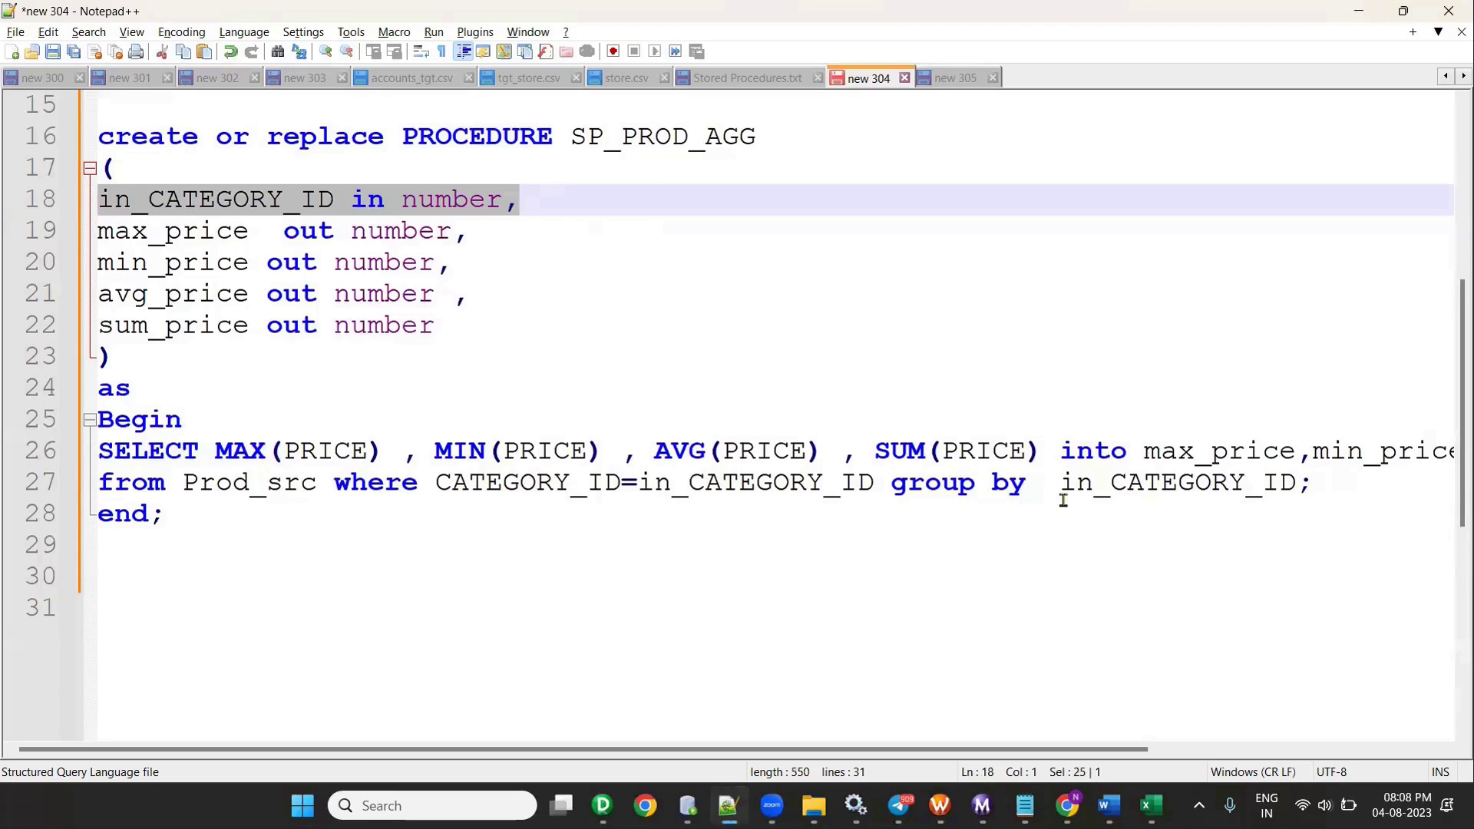
{"action": "key", "text": "Down"}
{"action": "key", "text": "Down"}
{"action": "key", "text": "Down"}
{"action": "key", "text": "Down"}
{"action": "key", "text": "Down"}
{"action": "key", "text": "Down"}
{"action": "key", "text": "Down"}
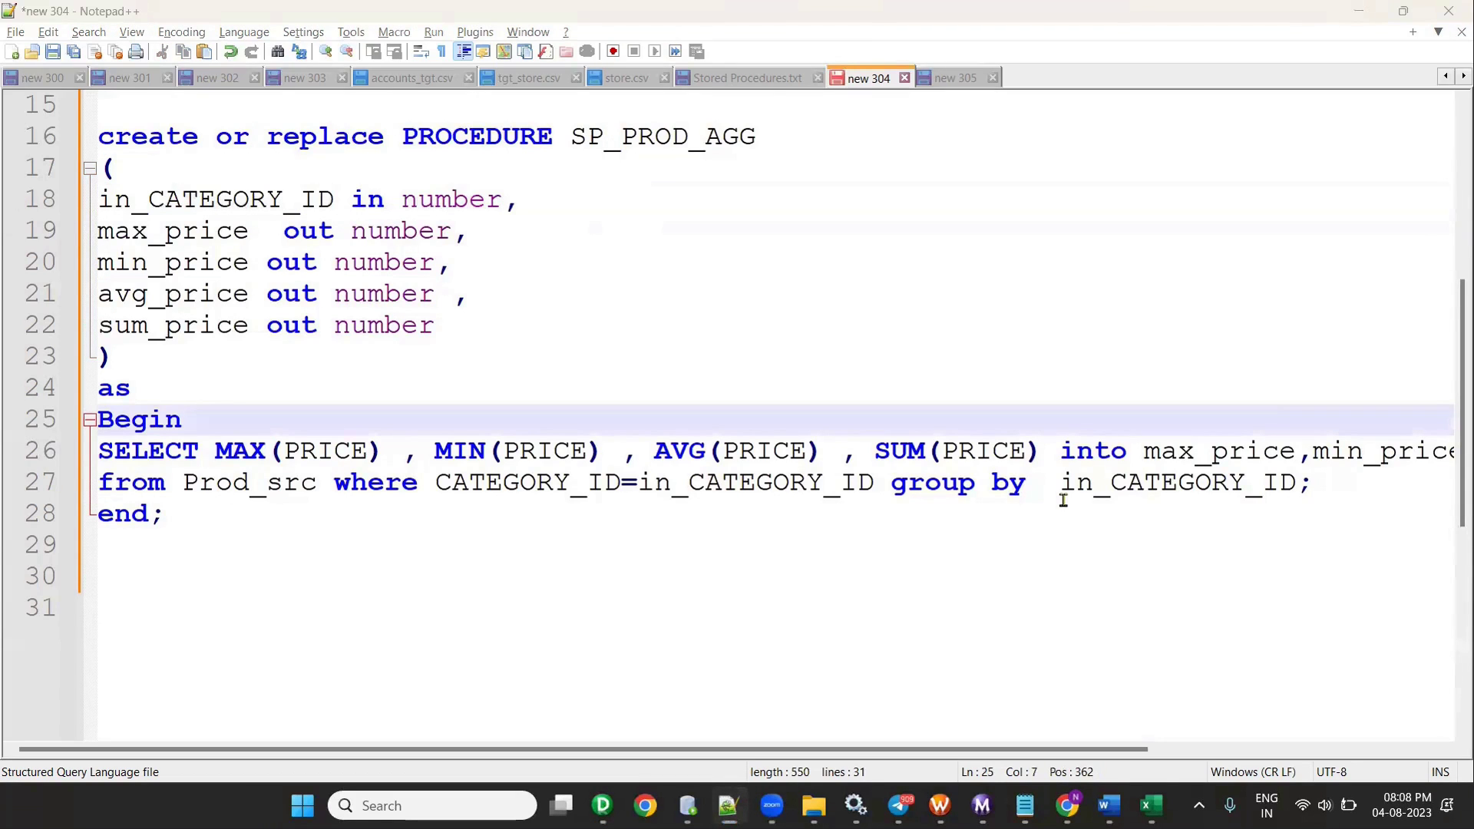
{"action": "left_click", "coordinate": [148, 459]}
{"action": "left_click", "coordinate": [477, 471]}
{"action": "left_click", "coordinate": [675, 453]}
{"action": "left_click", "coordinate": [881, 459]}
{"action": "left_click", "coordinate": [1061, 453]}
{"action": "key", "text": "Return"}
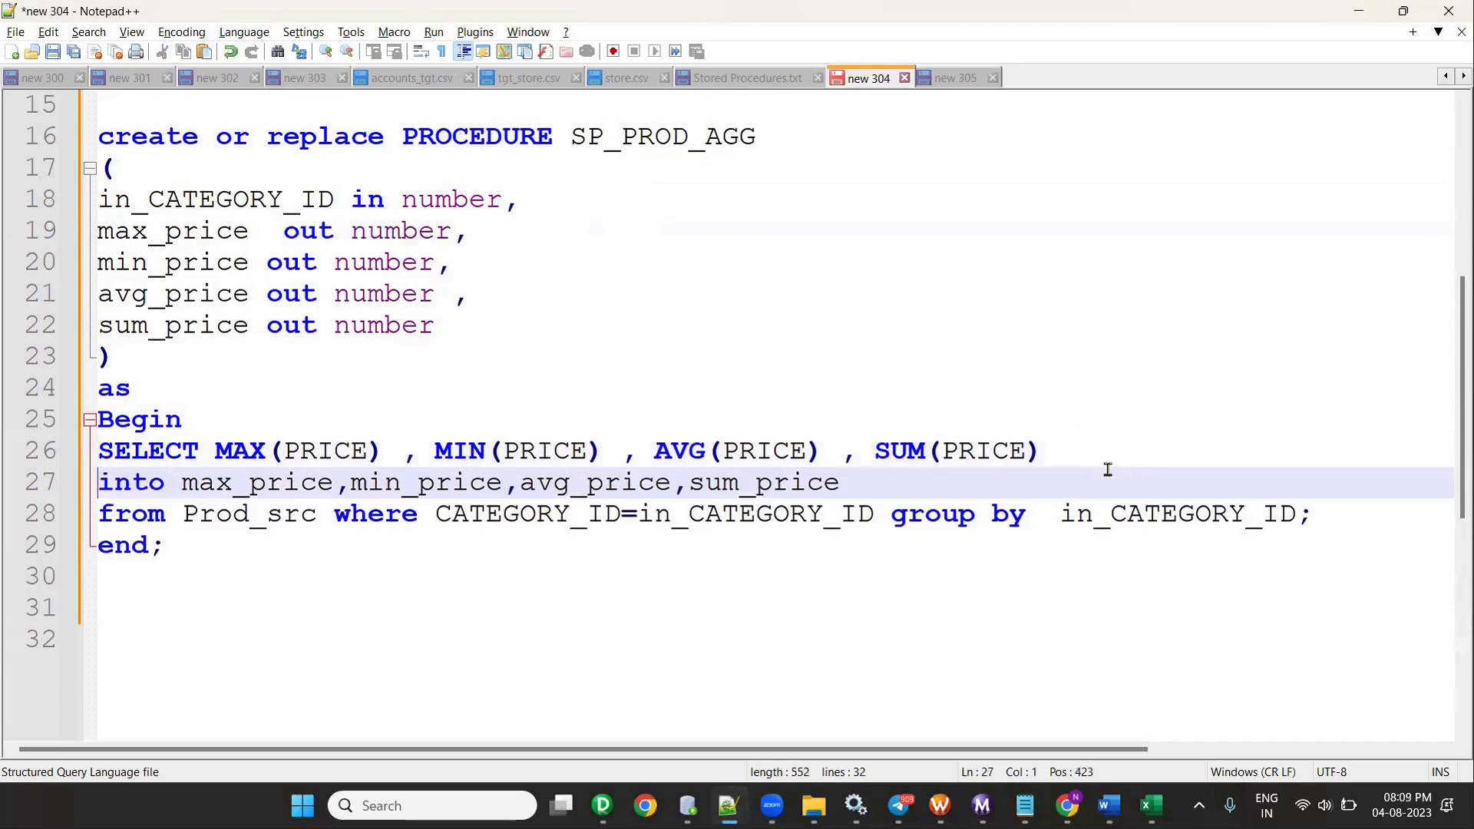
- Match MAX, MIN, AVG and SUM of PRICE to max_price, min_price, avg_price and sum_price
{"action": "left_click", "coordinate": [231, 456]}
{"action": "left_click", "coordinate": [196, 483]}
{"action": "left_click", "coordinate": [444, 458]}
{"action": "left_click", "coordinate": [415, 483]}
{"action": "left_click", "coordinate": [739, 454]}
{"action": "left_click", "coordinate": [602, 480]}
{"action": "left_click_drag", "start_coordinate": [592, 480], "coordinate": [845, 484]}
- Review the Prod_src source, CATEGORY_ID filter, in_CATEGORY_ID parameter and group by clause
{"action": "left_click", "coordinate": [184, 518]}
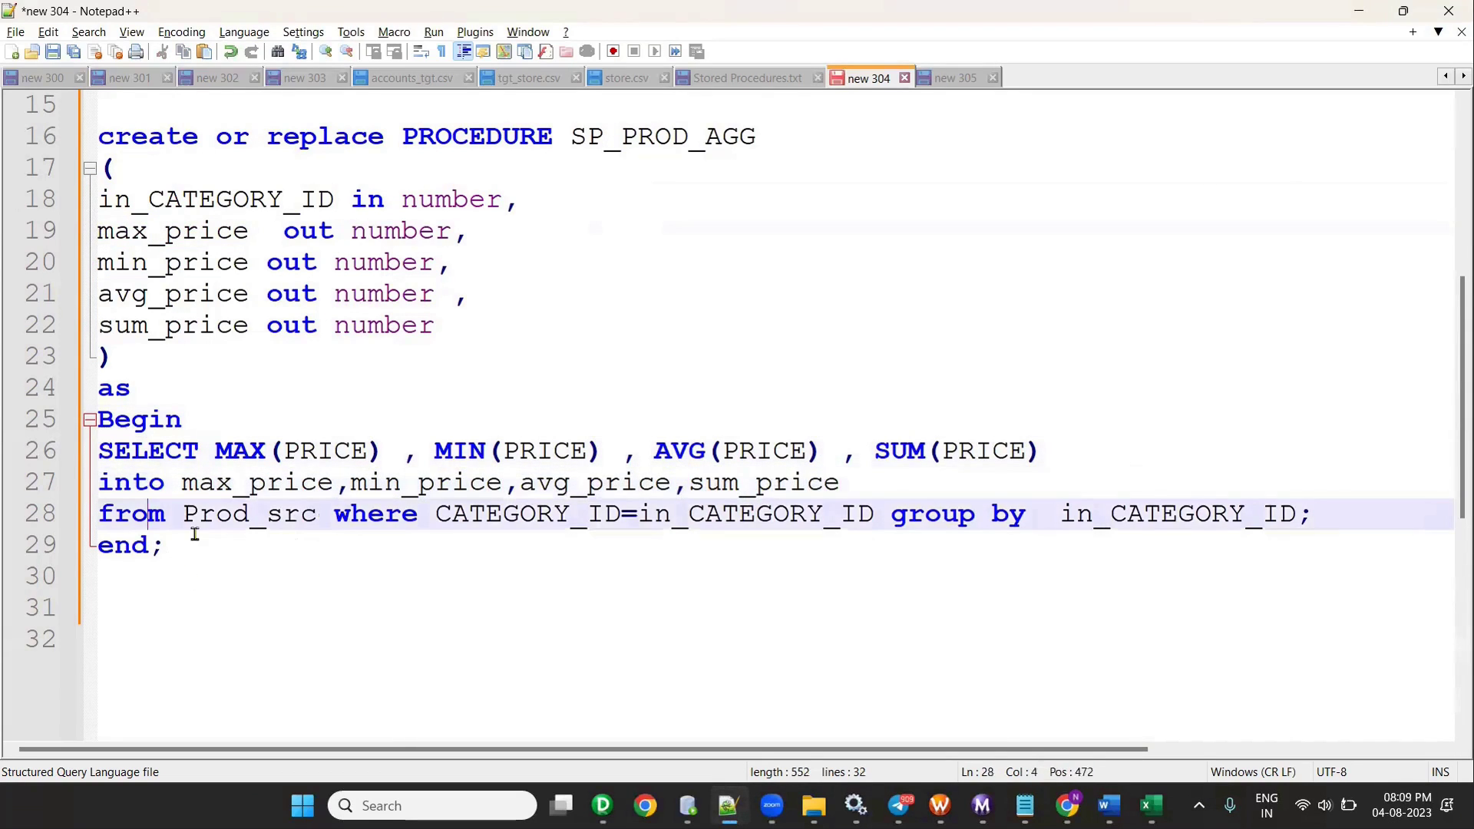
{"action": "double_click", "coordinate": [192, 516]}
{"action": "left_click", "coordinate": [384, 514]}
{"action": "left_click_drag", "start_coordinate": [437, 516], "coordinate": [588, 516]}
{"action": "left_click", "coordinate": [220, 516]}
{"action": "double_click", "coordinate": [220, 516]}
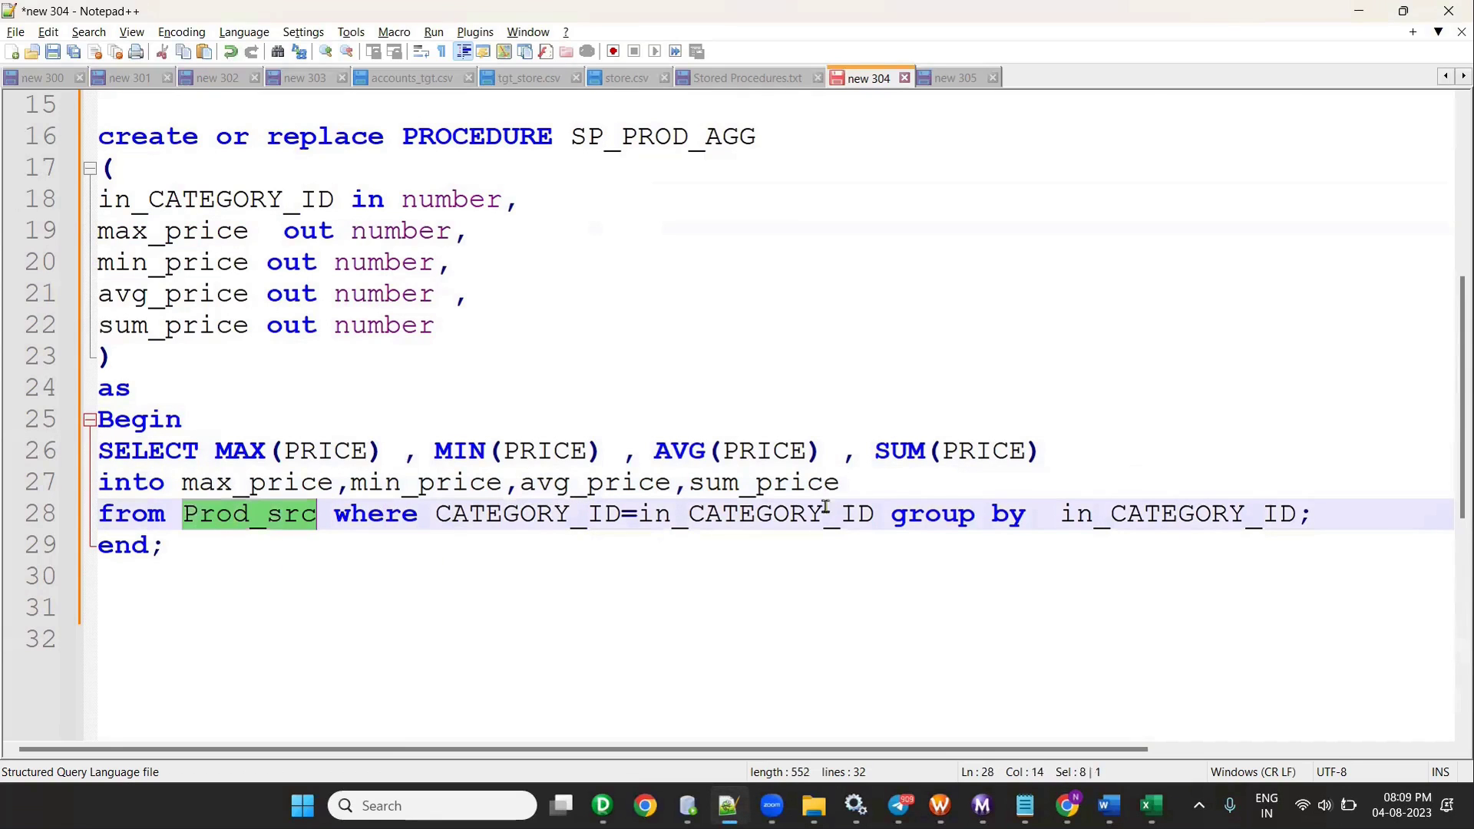
{"action": "double_click", "coordinate": [326, 199]}
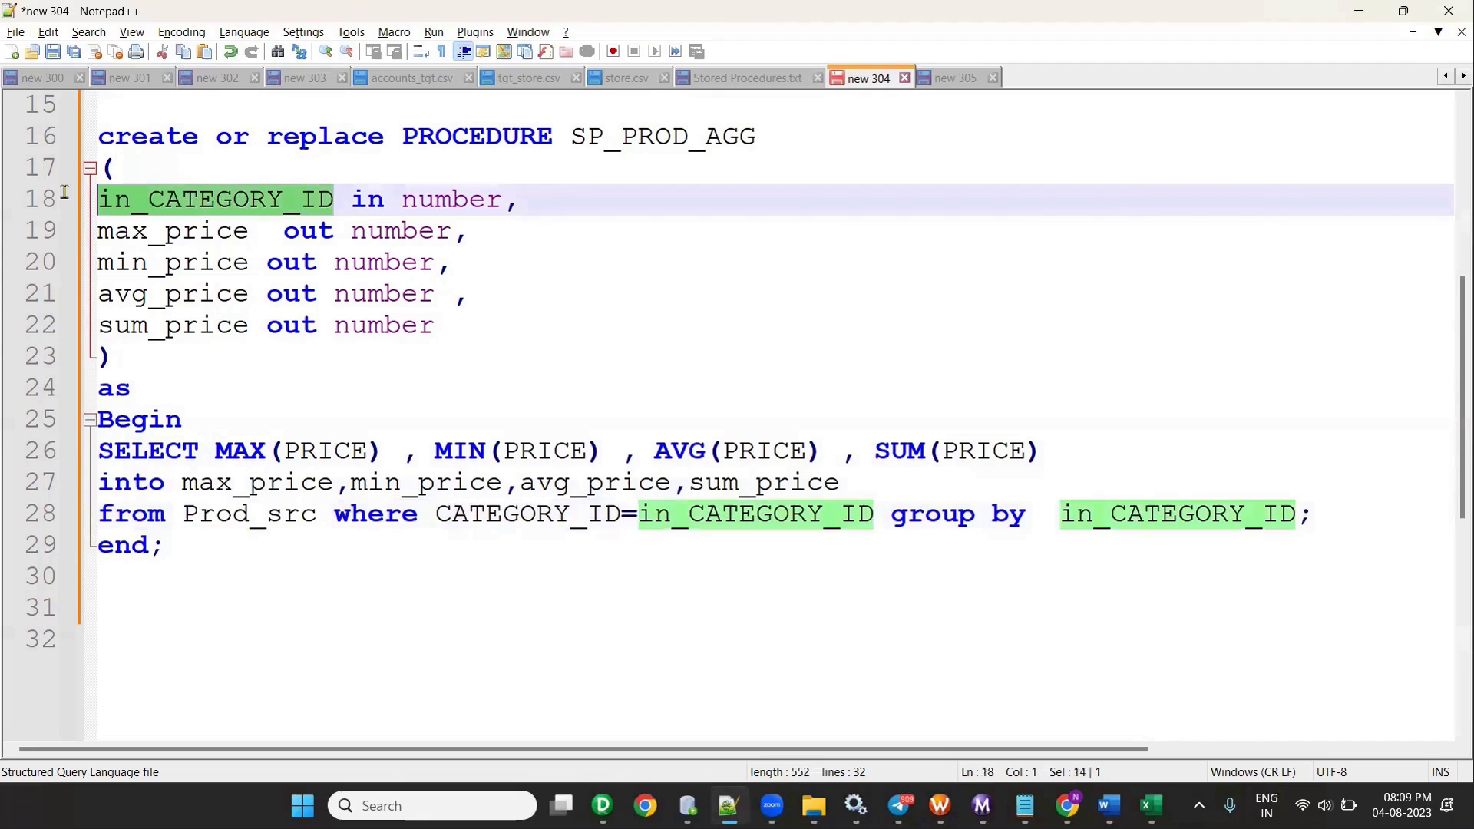
{"action": "left_click_drag", "start_coordinate": [216, 453], "coordinate": [1084, 464]}
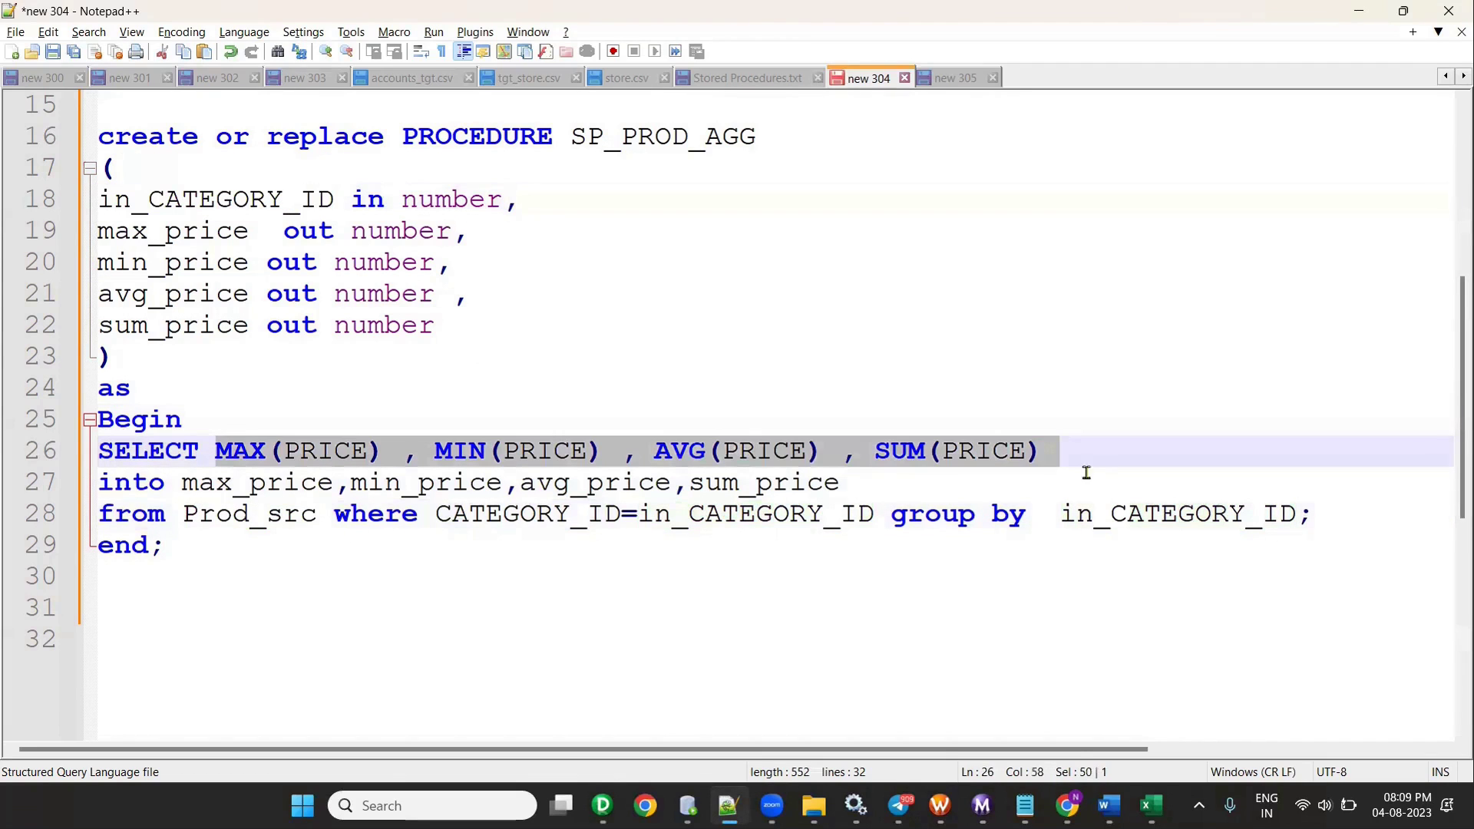
{"action": "left_click_drag", "start_coordinate": [1063, 518], "coordinate": [1384, 504]}
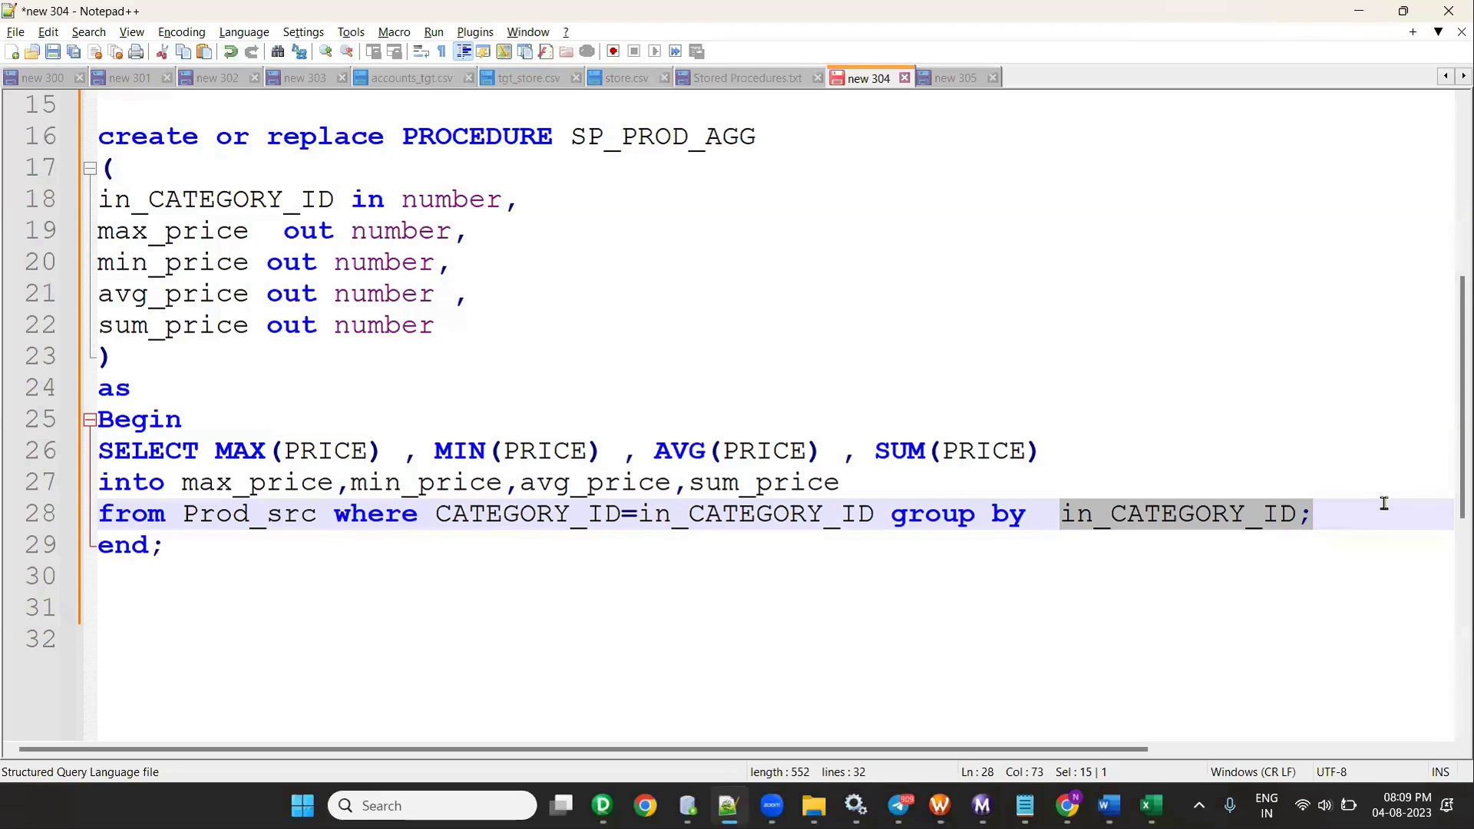
- Compare the CATEGORY_ID=in_CATEGORY_ID condition and MAX/max_price outputs against the Designer mapping
{"action": "key", "text": "alt+Tab"}
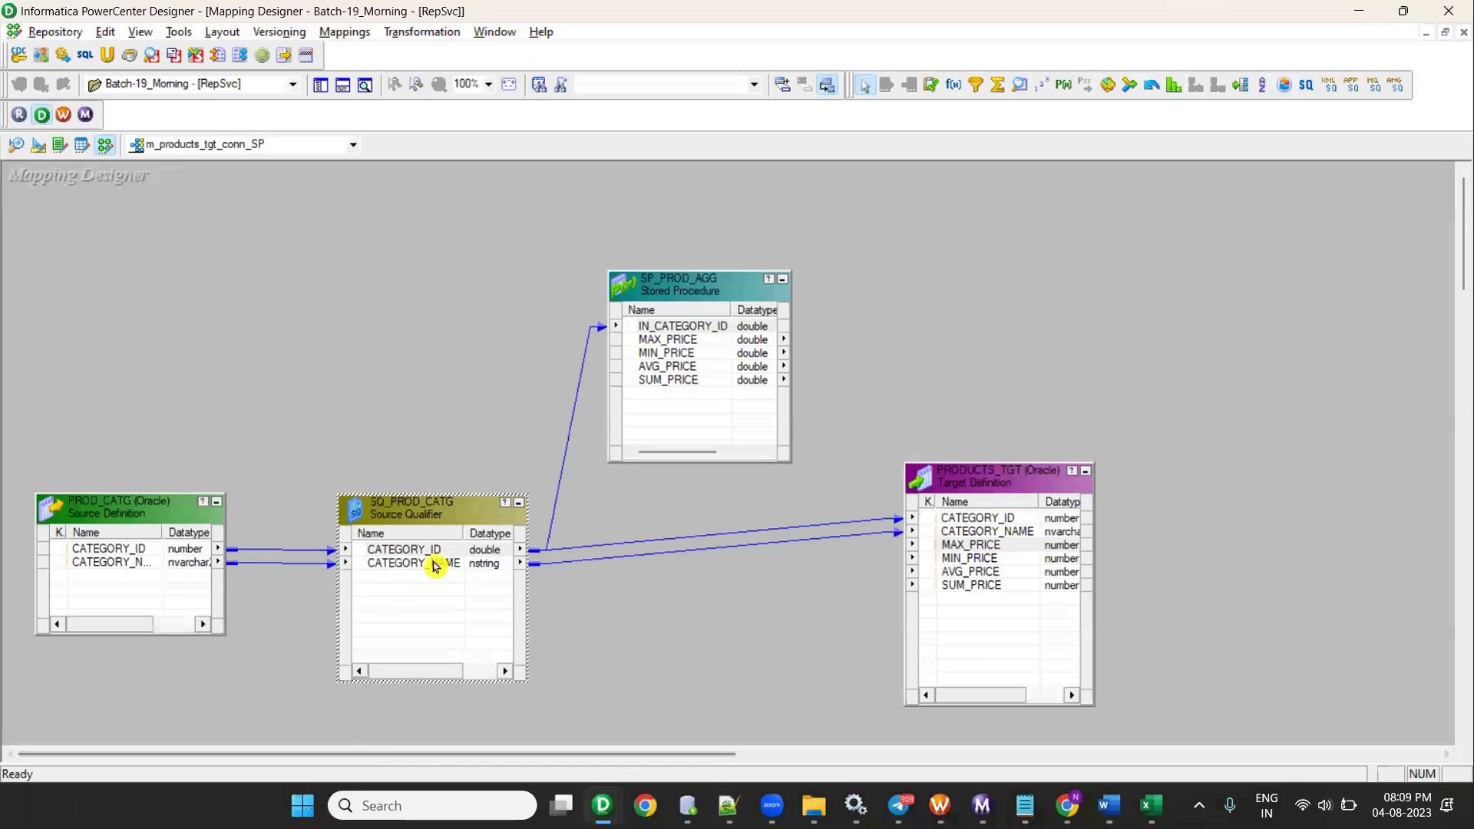
{"action": "key", "text": "alt+Tab"}
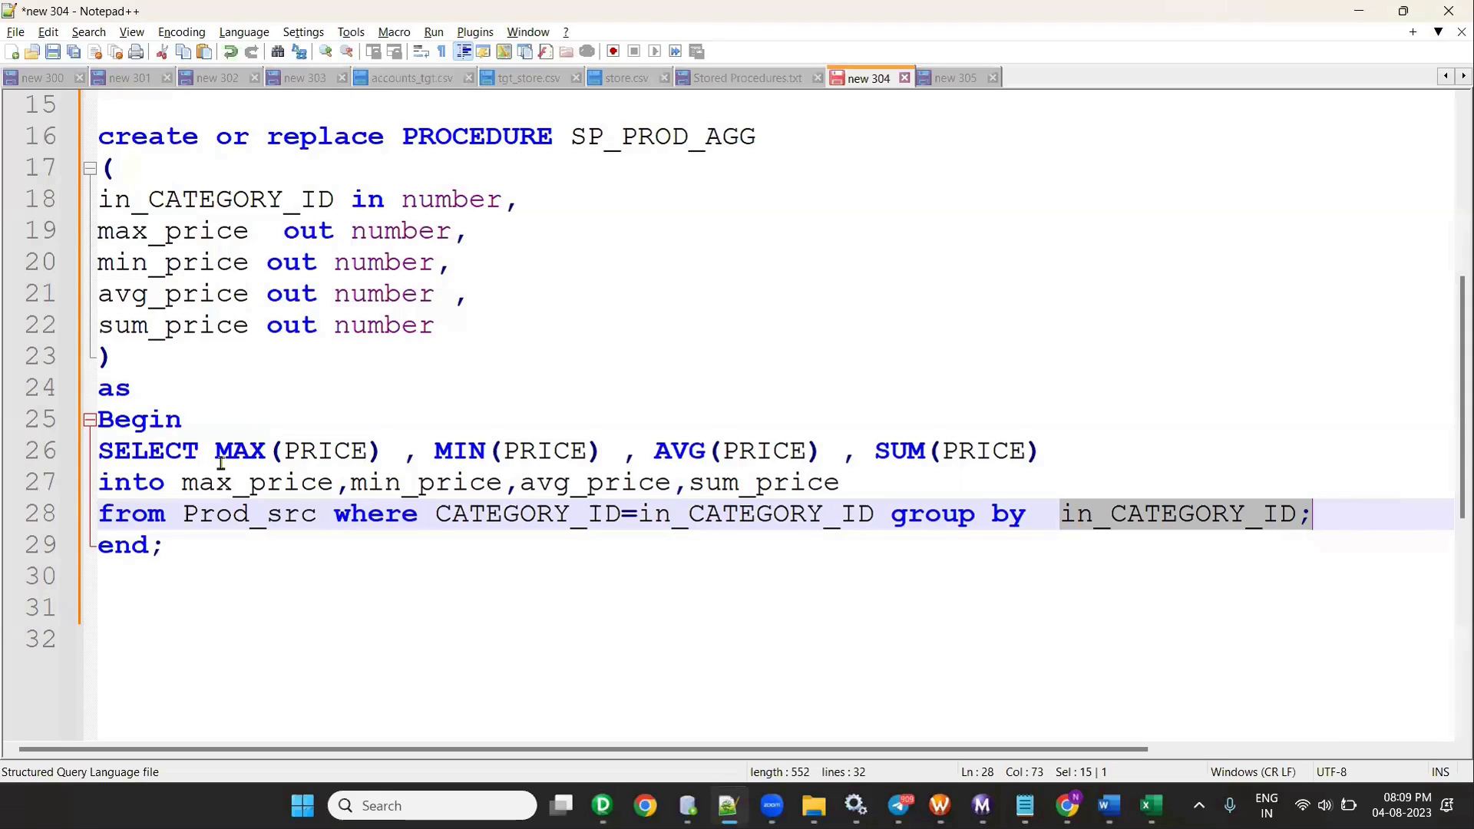
{"action": "left_click_drag", "start_coordinate": [436, 513], "coordinate": [889, 513]}
{"action": "key", "text": "alt+Tab"}
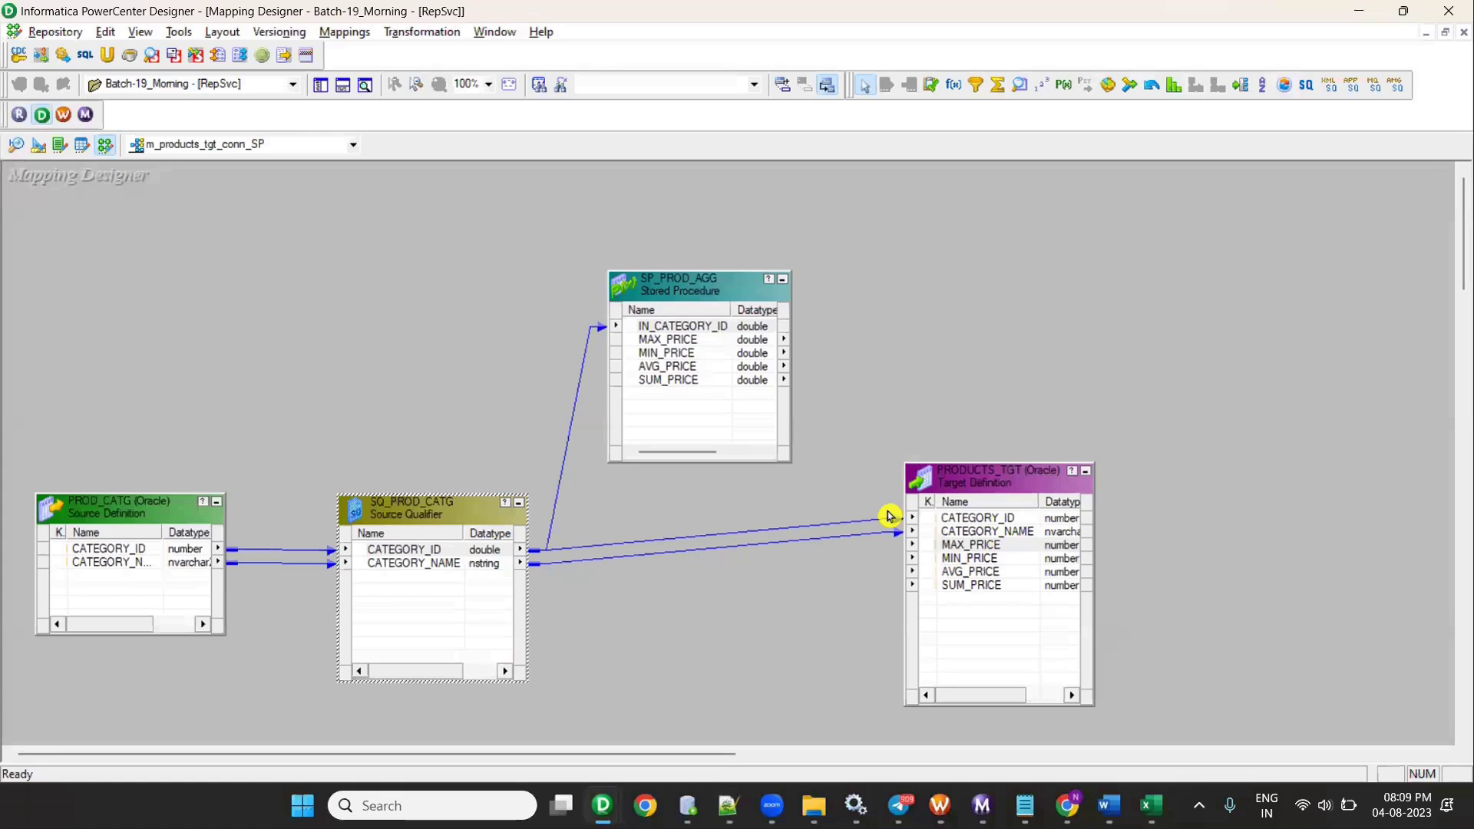
{"action": "key", "text": "alt+Tab"}
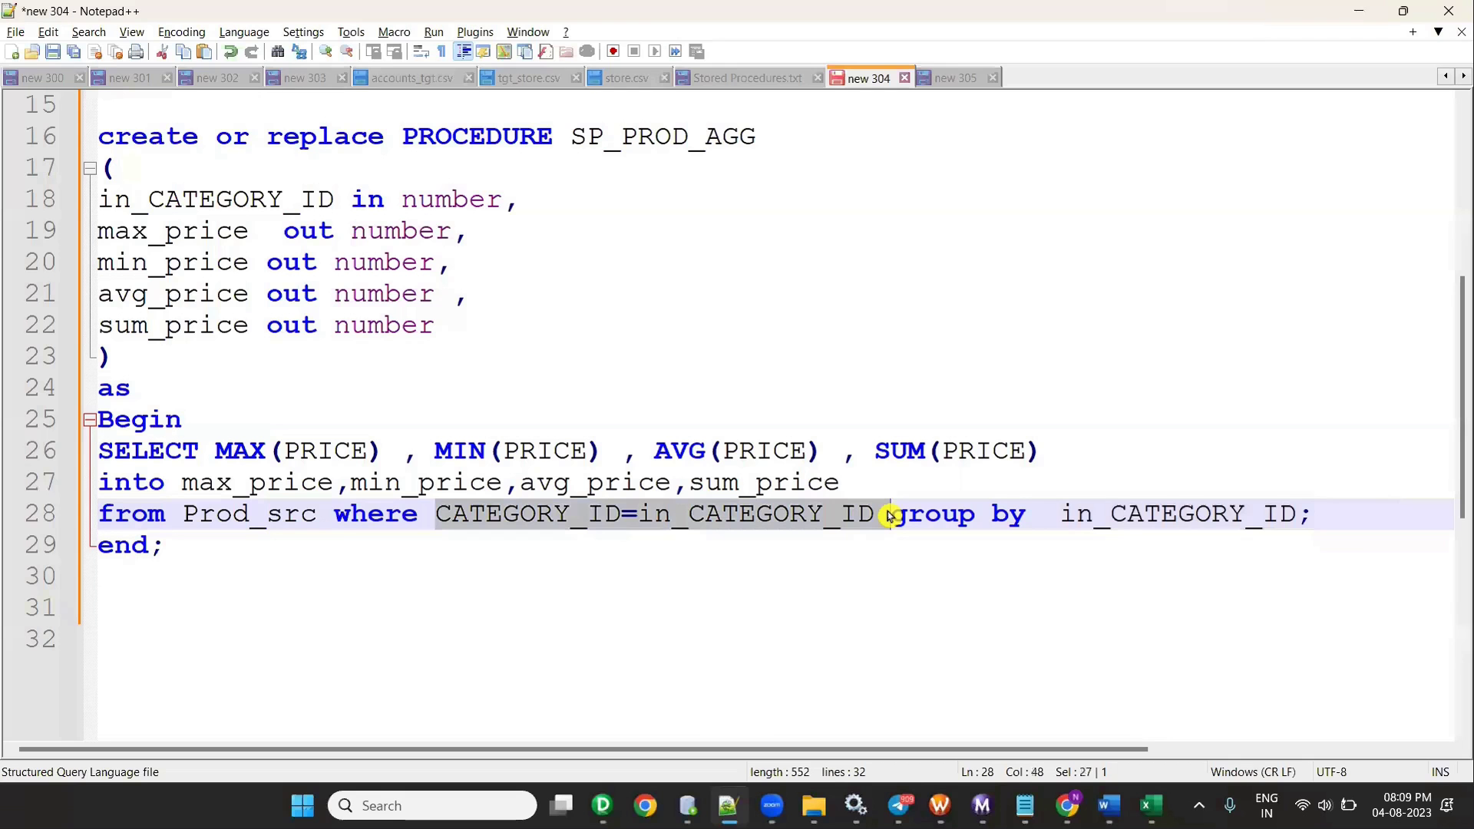
{"action": "key", "text": "alt+Tab"}
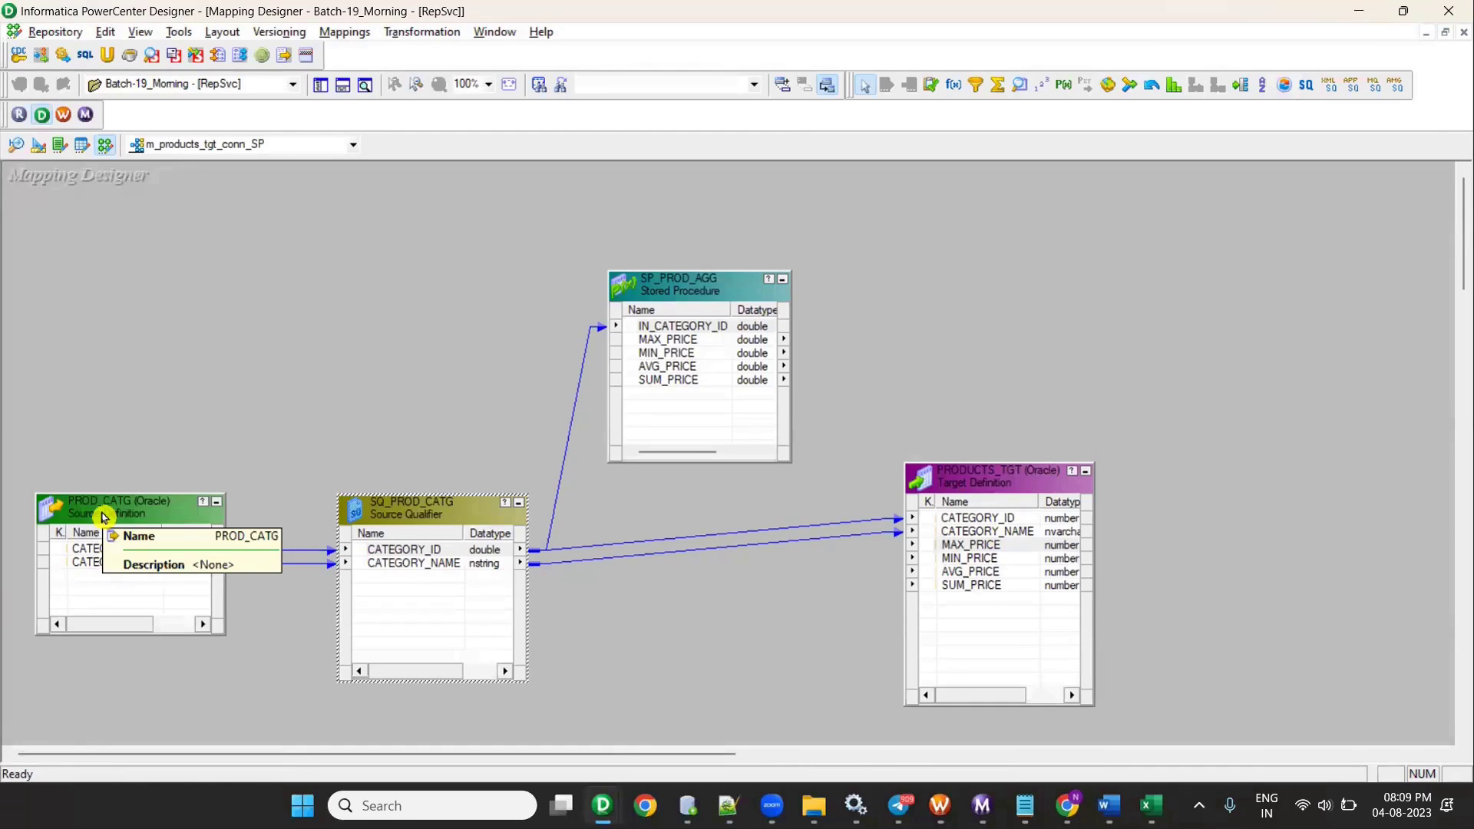
{"action": "key", "text": "alt+Tab"}
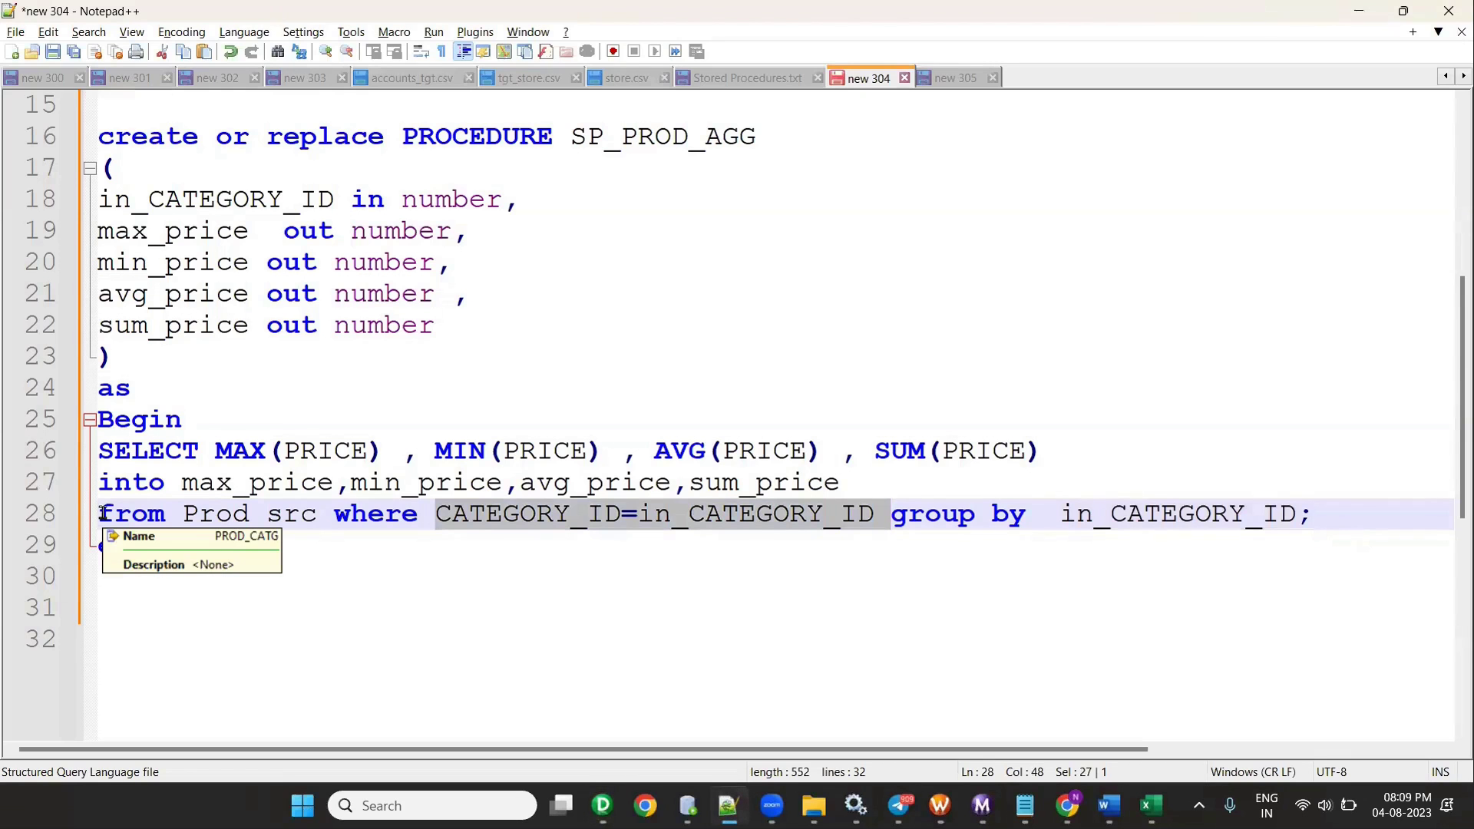
{"action": "double_click", "coordinate": [231, 452]}
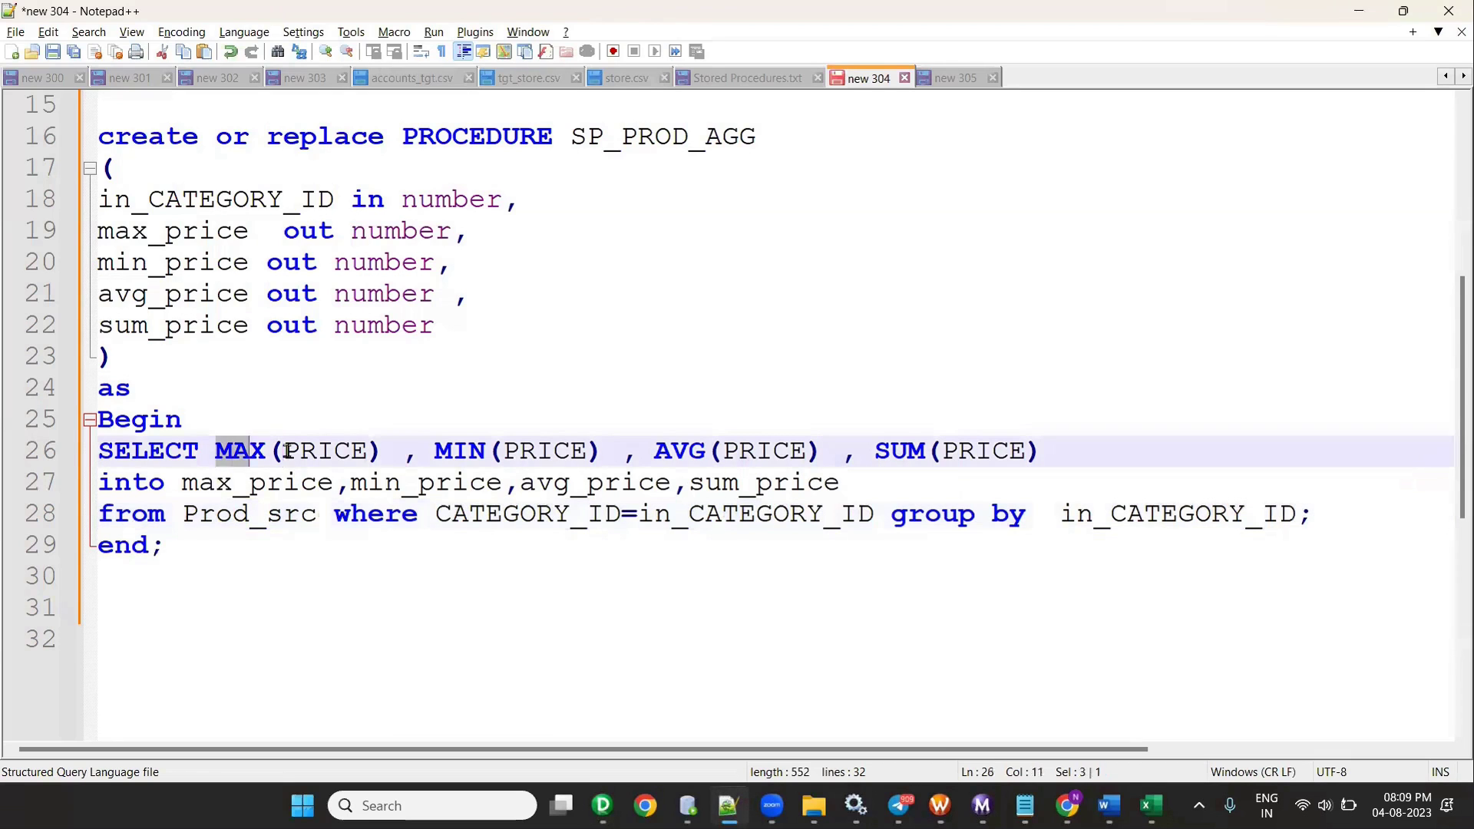
{"action": "double_click", "coordinate": [215, 482]}
{"action": "left_click", "coordinate": [385, 482]}
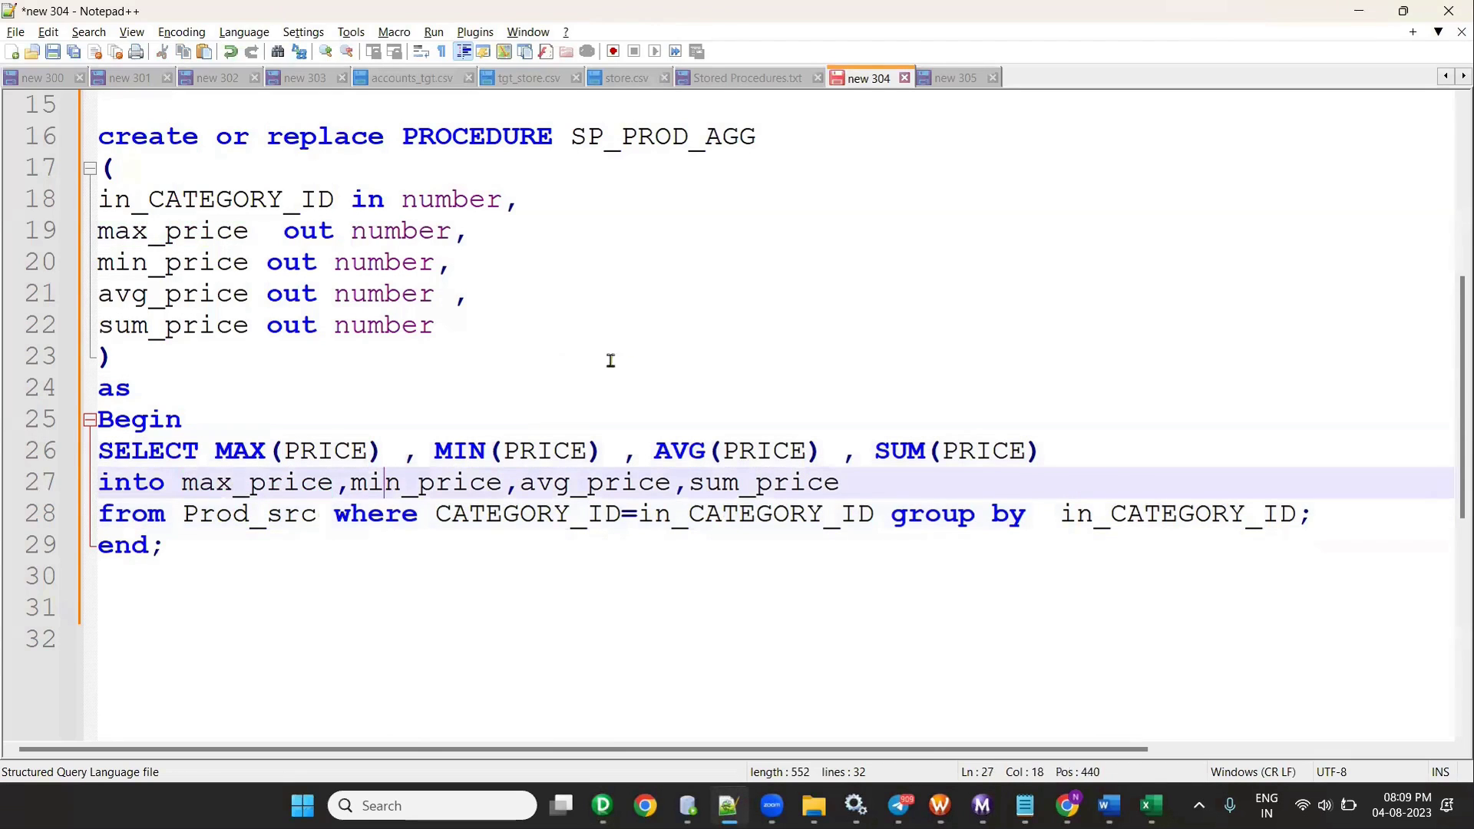
{"action": "key", "text": "alt+Tab"}
- Link MAX_PRICE through SUM_PRICE to PRODUCTS_TGT, save the mapping and close the Output panel
{"action": "left_click_drag", "start_coordinate": [645, 339], "coordinate": [981, 554]}
{"action": "left_click_drag", "start_coordinate": [986, 492], "coordinate": [1031, 510]}
{"action": "key", "text": "ctrl+s"}
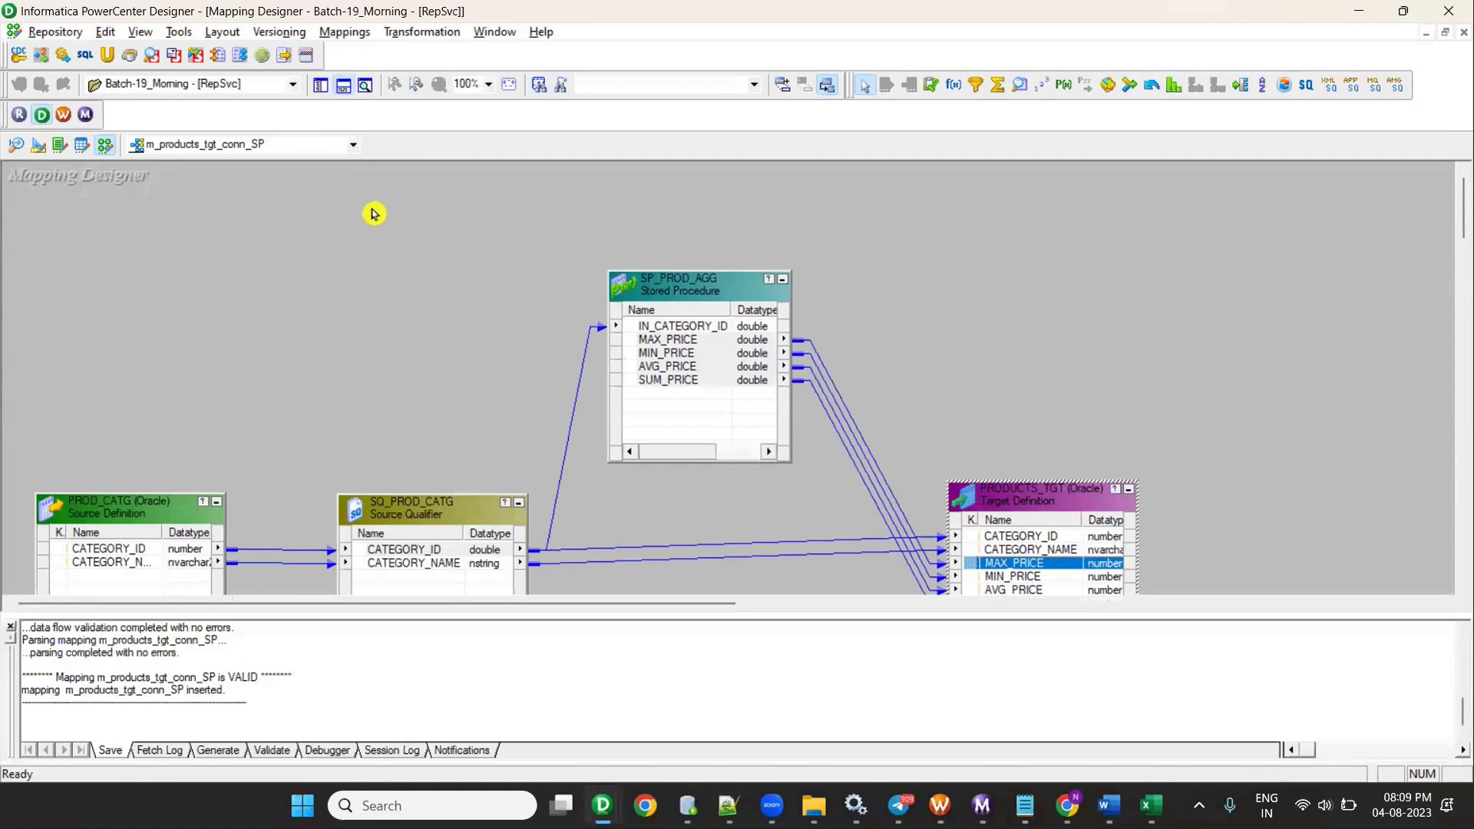
{"action": "left_click", "coordinate": [344, 85]}
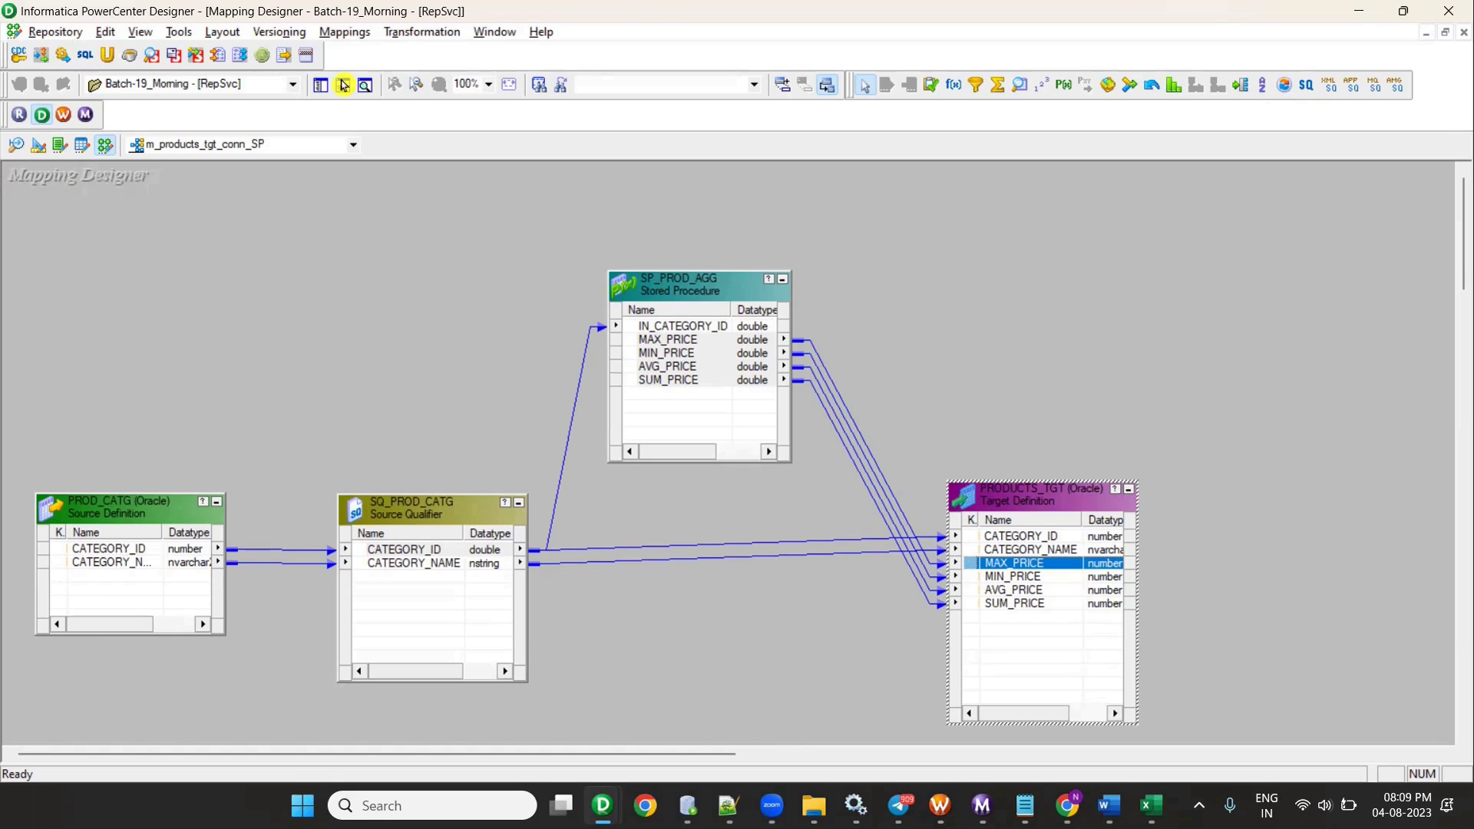
{"action": "key", "text": "alt+Tab"}
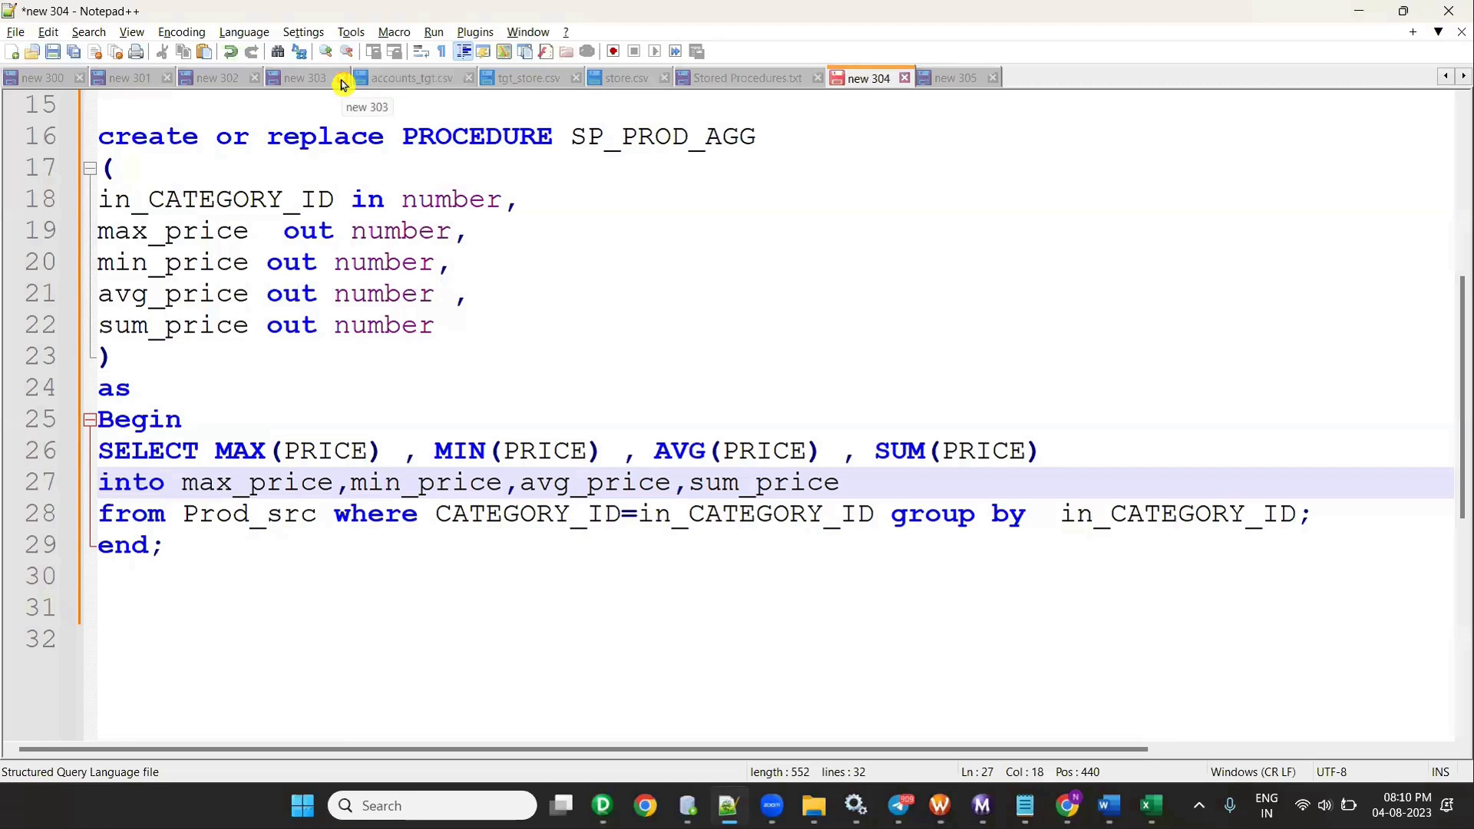
- Review the procedure's parameter lines 18–22, including the max_price output parameter
{"action": "key", "text": "alt+Tab"}
{"action": "key", "text": "alt+Tab"}
{"action": "left_click", "coordinate": [1328, 512]}
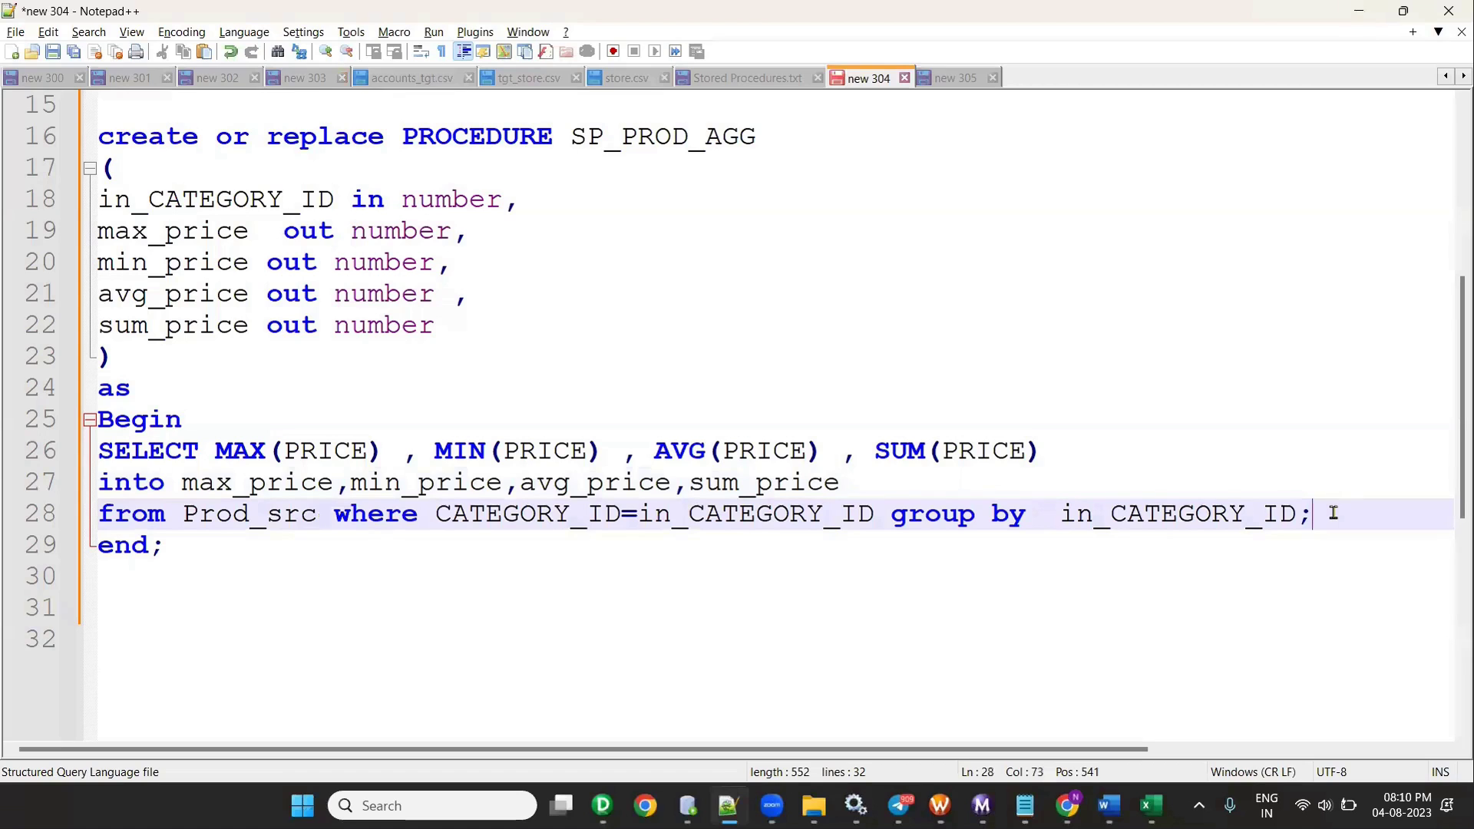
{"action": "left_click_drag", "start_coordinate": [181, 198], "coordinate": [194, 231]}
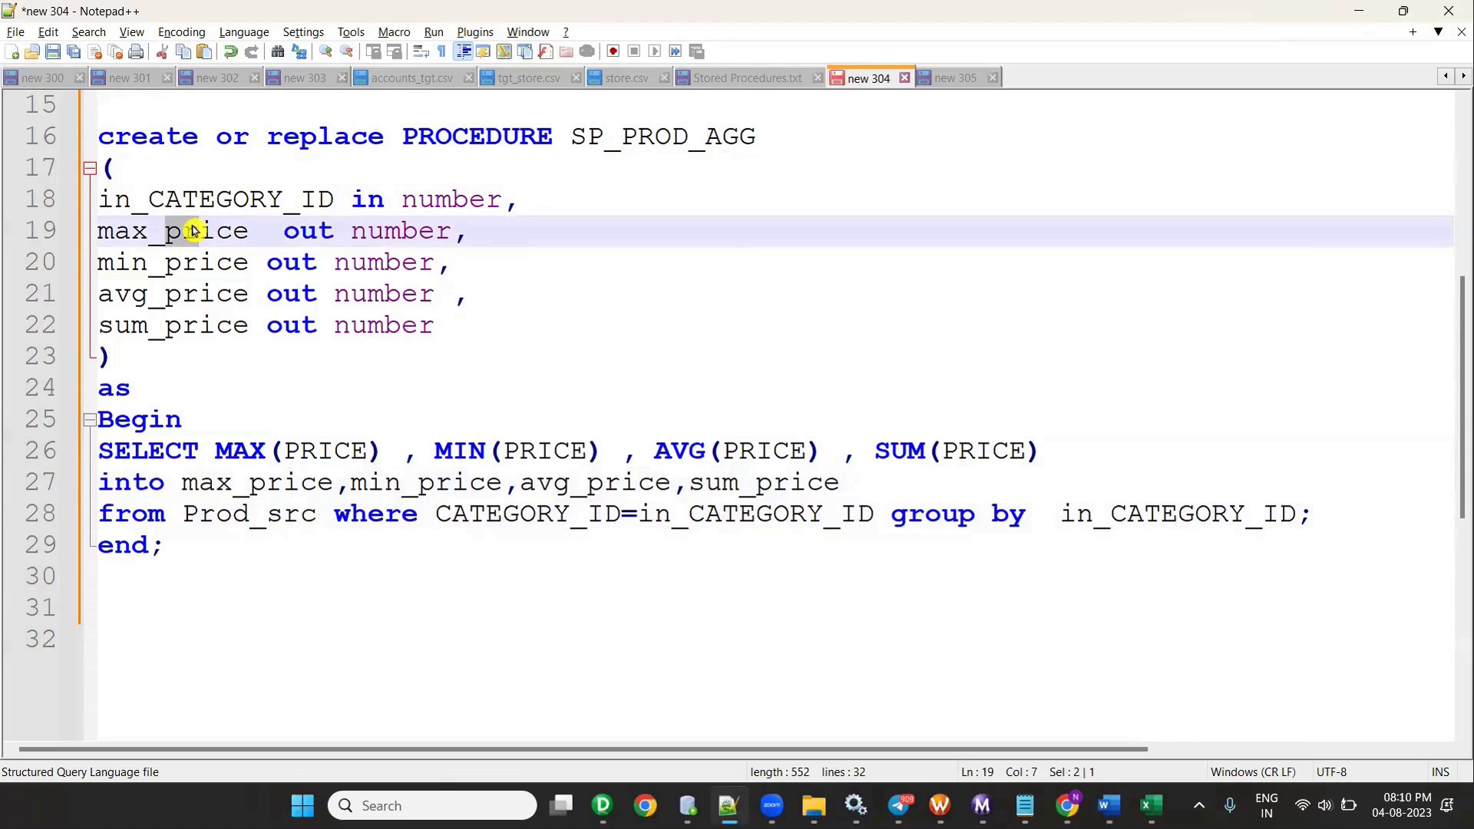
{"action": "left_click_drag", "start_coordinate": [99, 204], "coordinate": [513, 339]}
- Trace CATEGORY_ID from the Source Qualifier to IN_CATEGORY_ID and the SP_PROD_AGG price ports
{"action": "key", "text": "alt+Tab"}
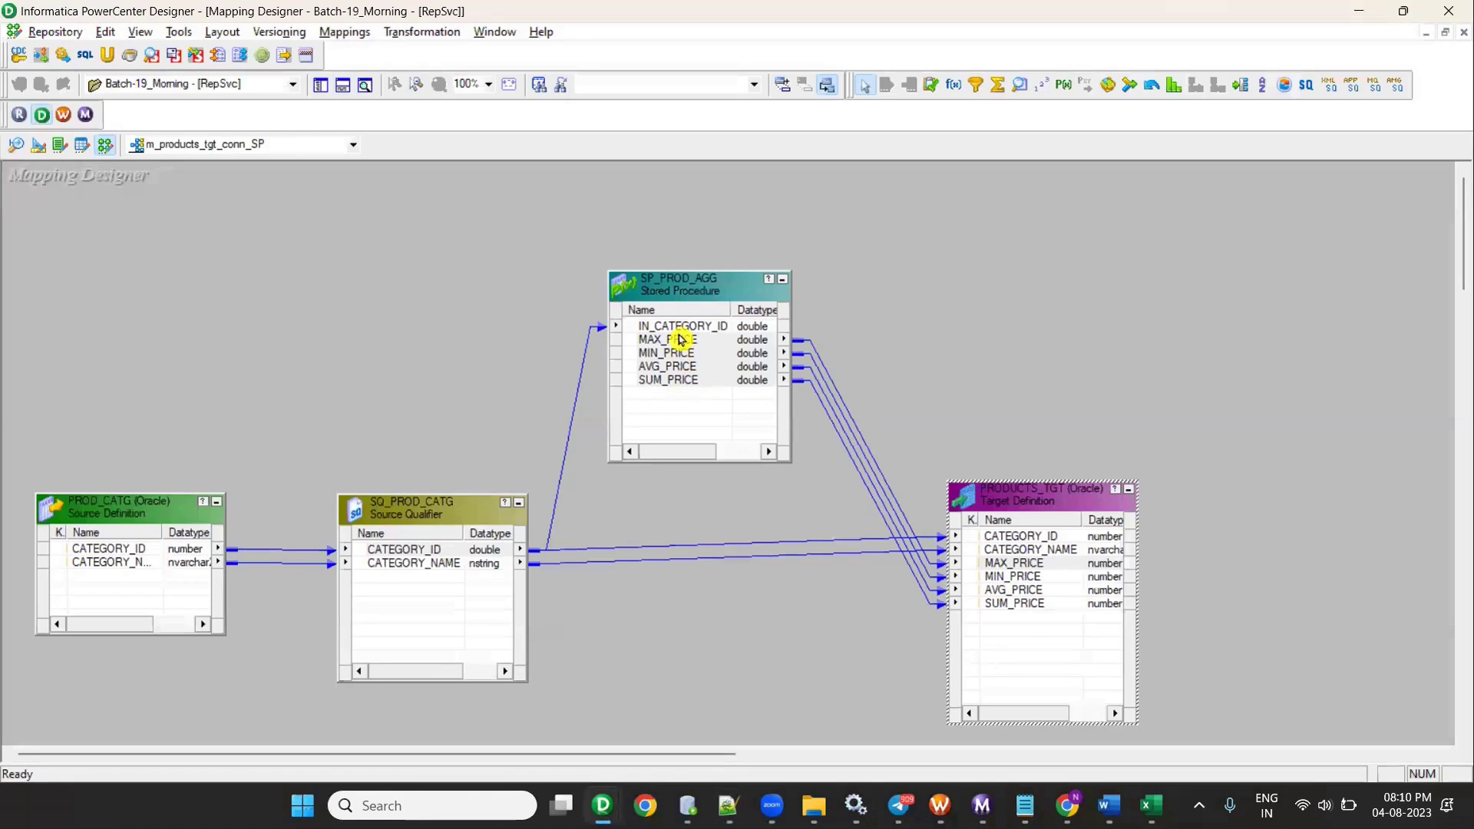
{"action": "left_click", "coordinate": [675, 327]}
{"action": "left_click", "coordinate": [666, 353], "text": "ctrl"}
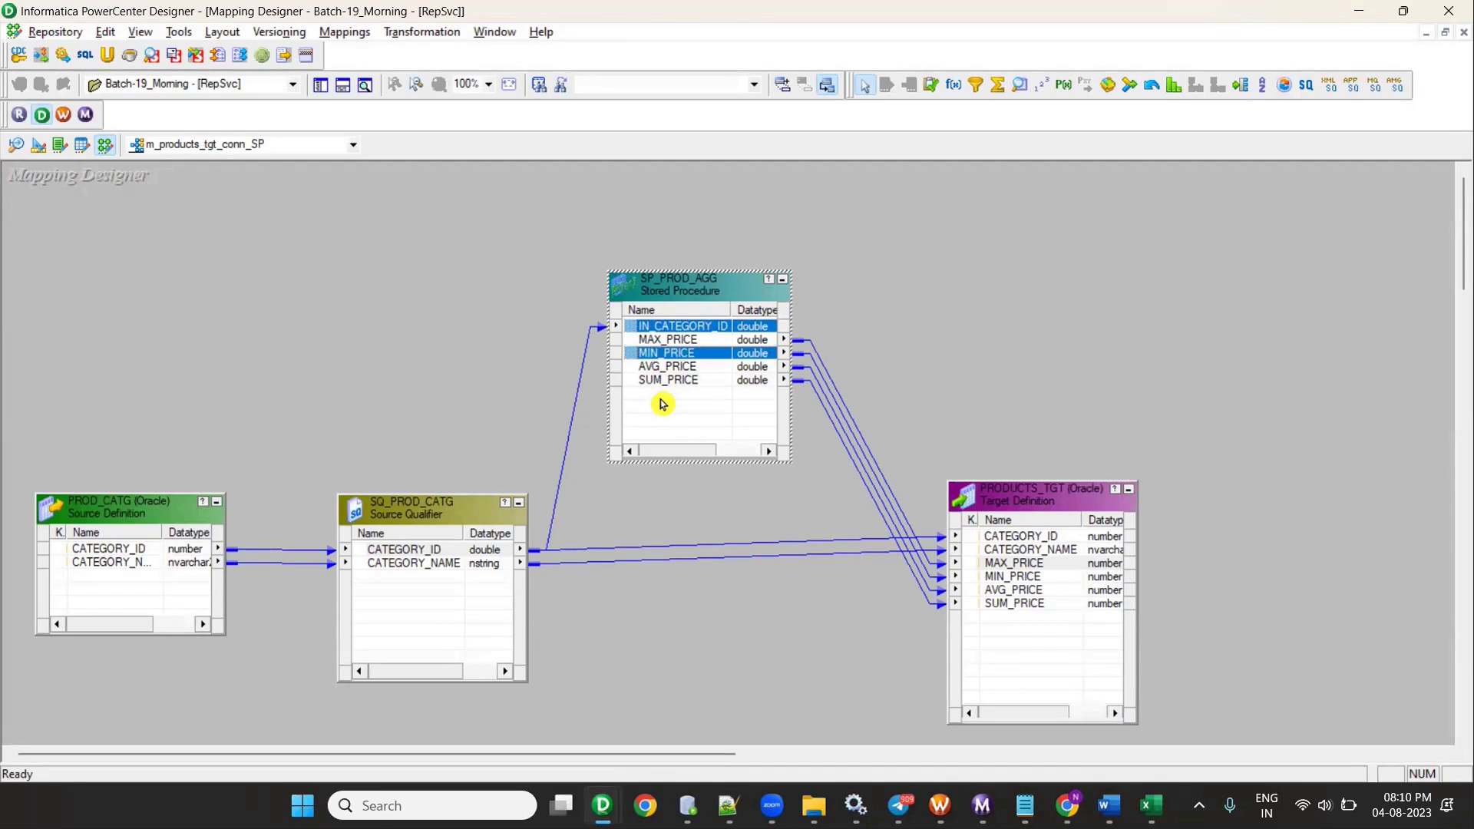
{"action": "left_click", "coordinate": [426, 550], "text": "ctrl"}
{"action": "left_click", "coordinate": [691, 328], "text": "ctrl"}
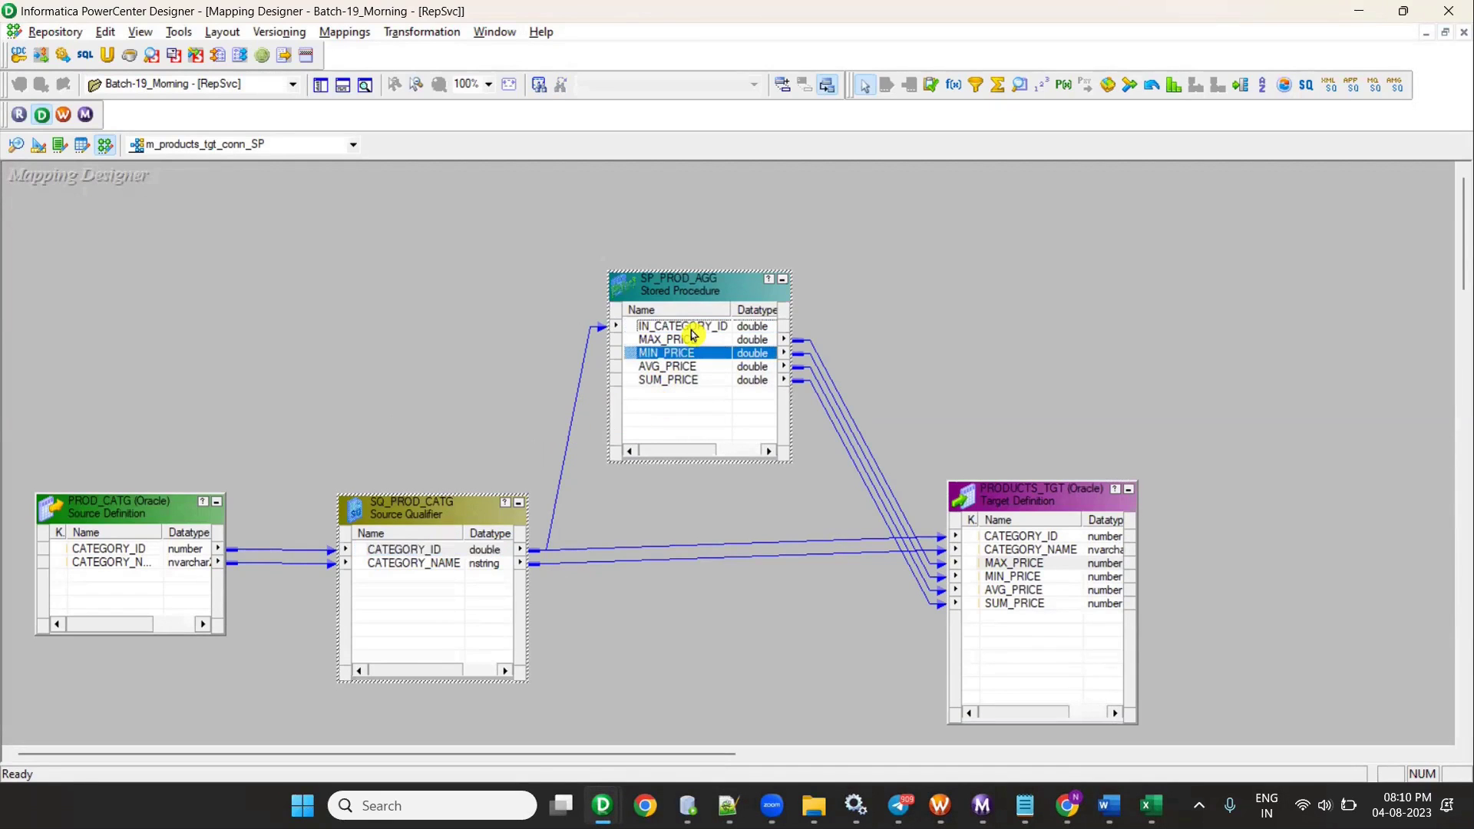
{"action": "key", "text": "alt+Tab"}
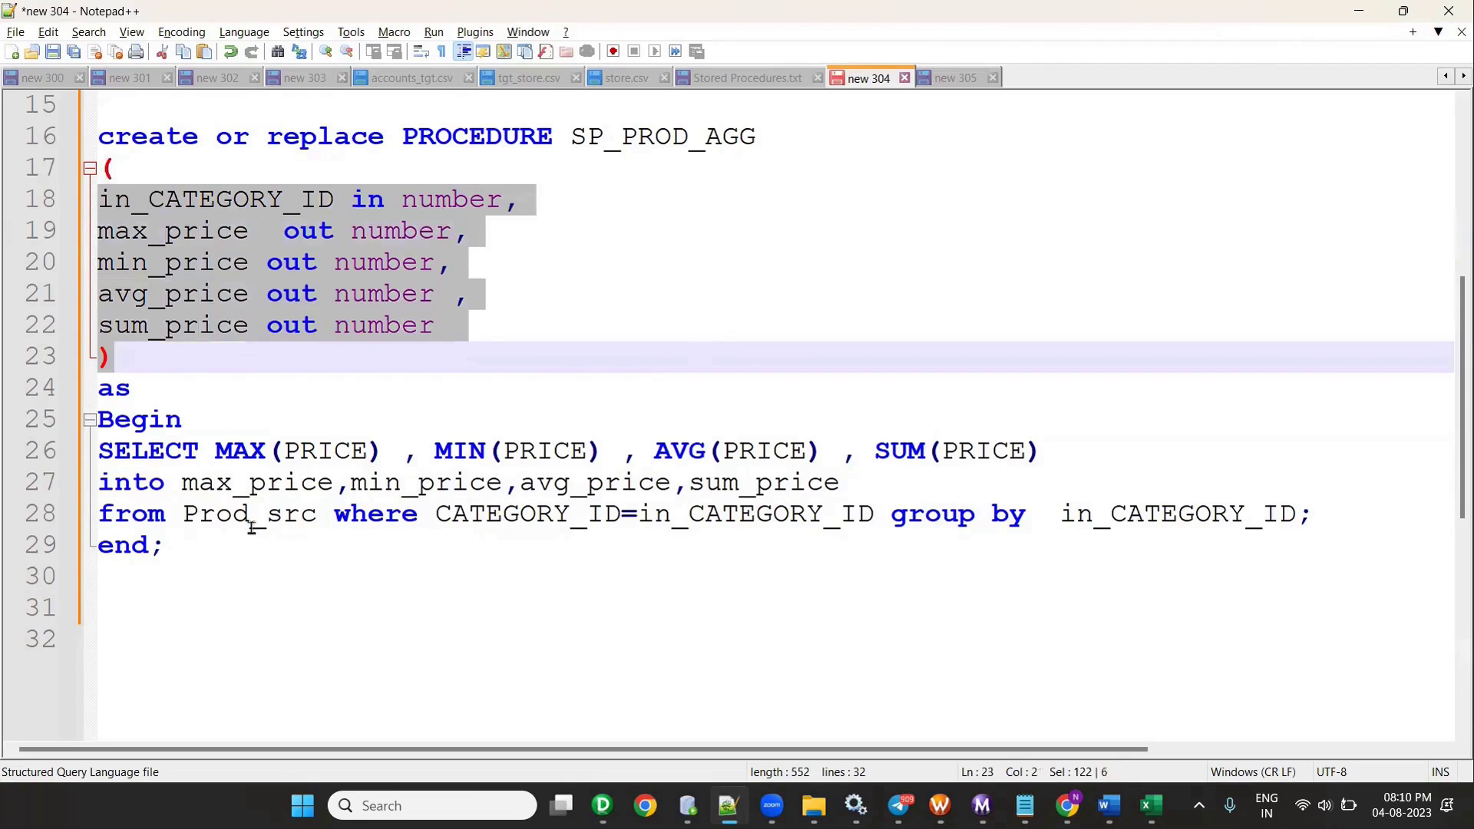
- Review the CATEGORY_ID=in_CATEGORY_ID condition, aggregate expressions, into variables and Prod_src table
{"action": "left_click_drag", "start_coordinate": [431, 519], "coordinate": [870, 515]}
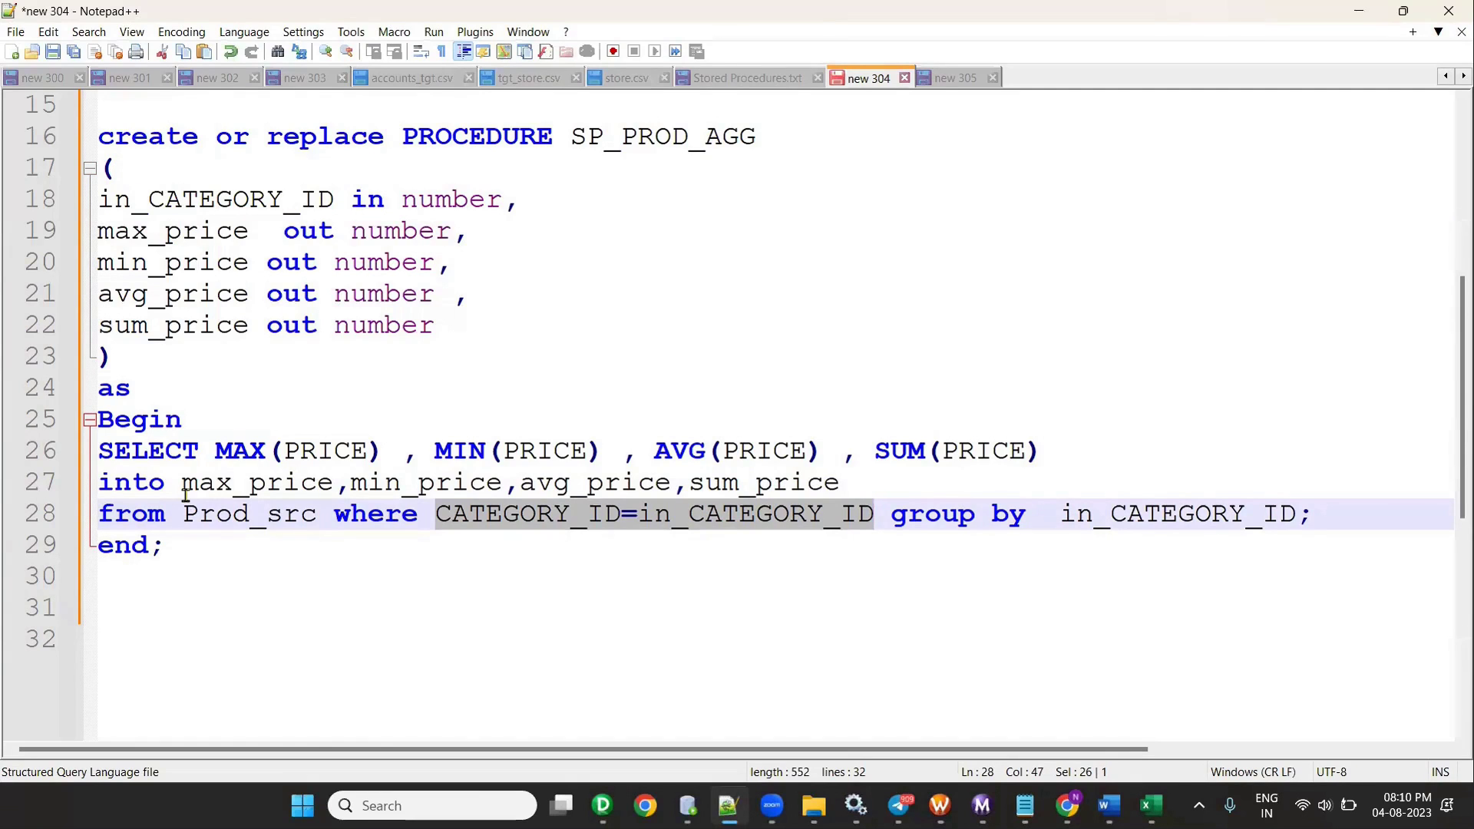
{"action": "left_click_drag", "start_coordinate": [182, 482], "coordinate": [701, 451]}
{"action": "left_click_drag", "start_coordinate": [214, 451], "coordinate": [385, 451]}
{"action": "left_click_drag", "start_coordinate": [553, 451], "coordinate": [538, 451]}
{"action": "left_click_drag", "start_coordinate": [173, 483], "coordinate": [841, 482]}
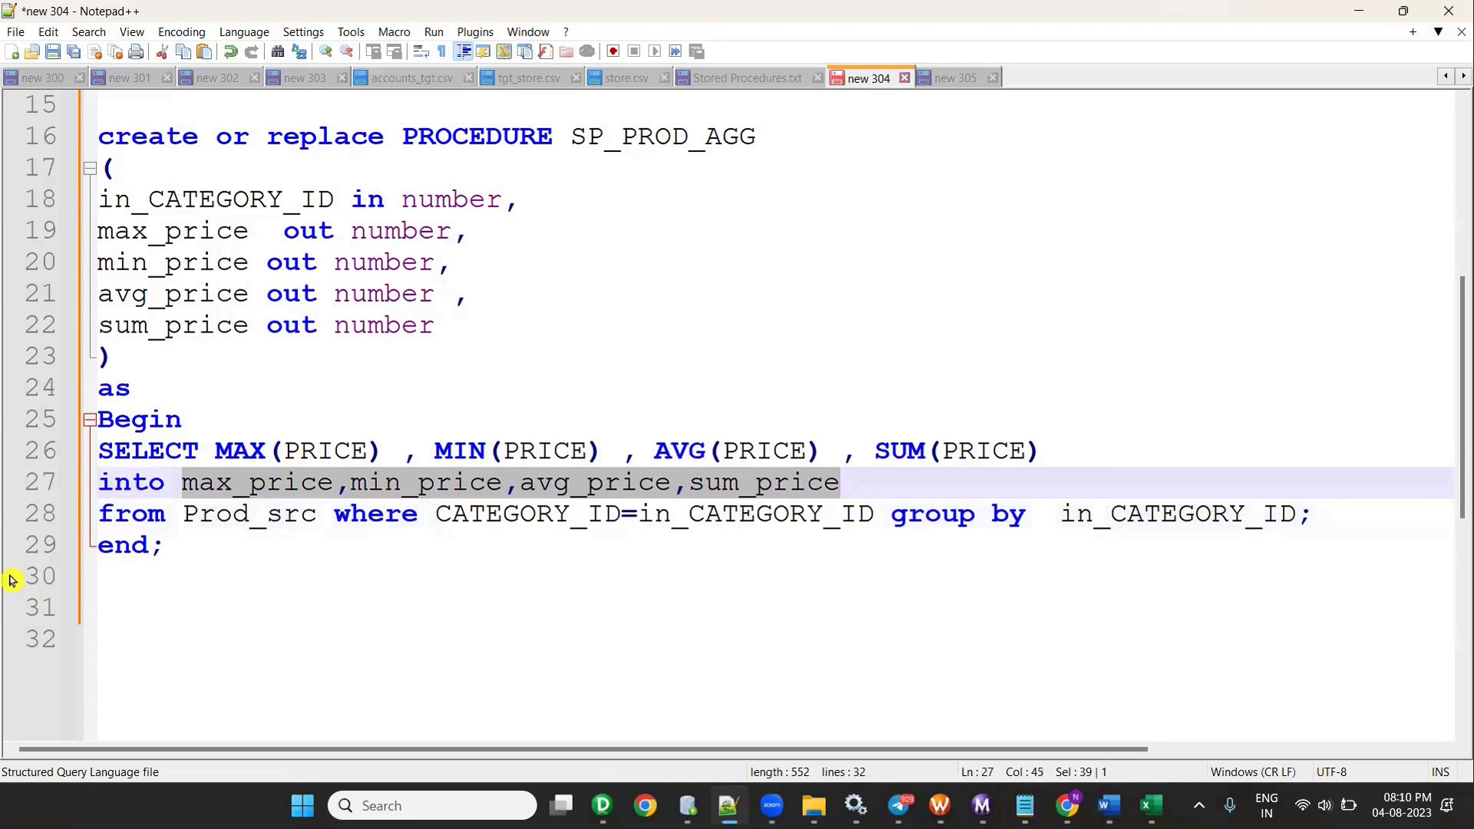
{"action": "left_click_drag", "start_coordinate": [183, 513], "coordinate": [283, 513]}
{"action": "left_click", "coordinate": [369, 513]}
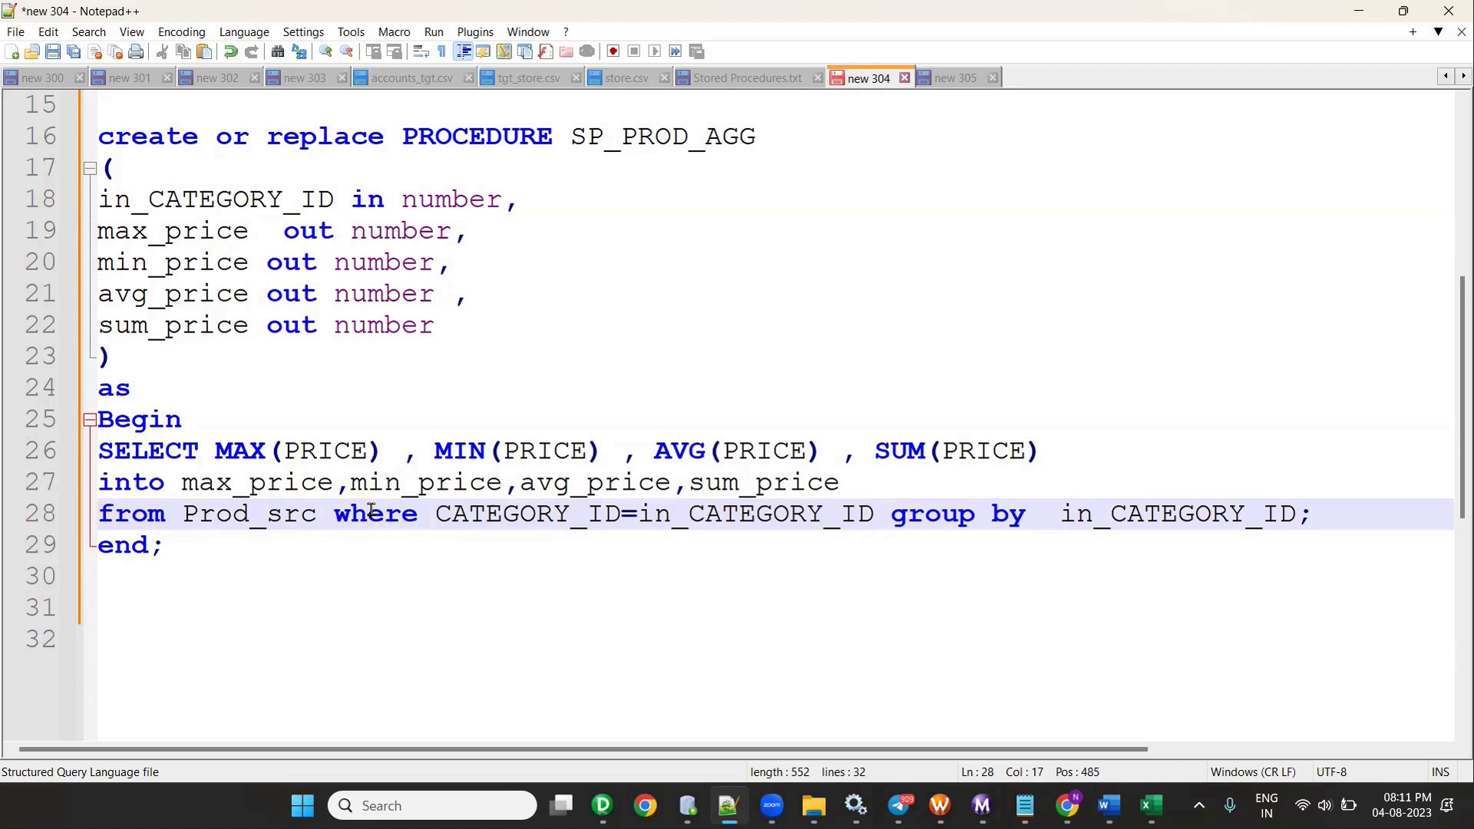
{"action": "scroll", "coordinate": [560, 612], "scroll_direction": "up", "scroll_amount": 2}
{"action": "key", "text": "alt+Tab"}
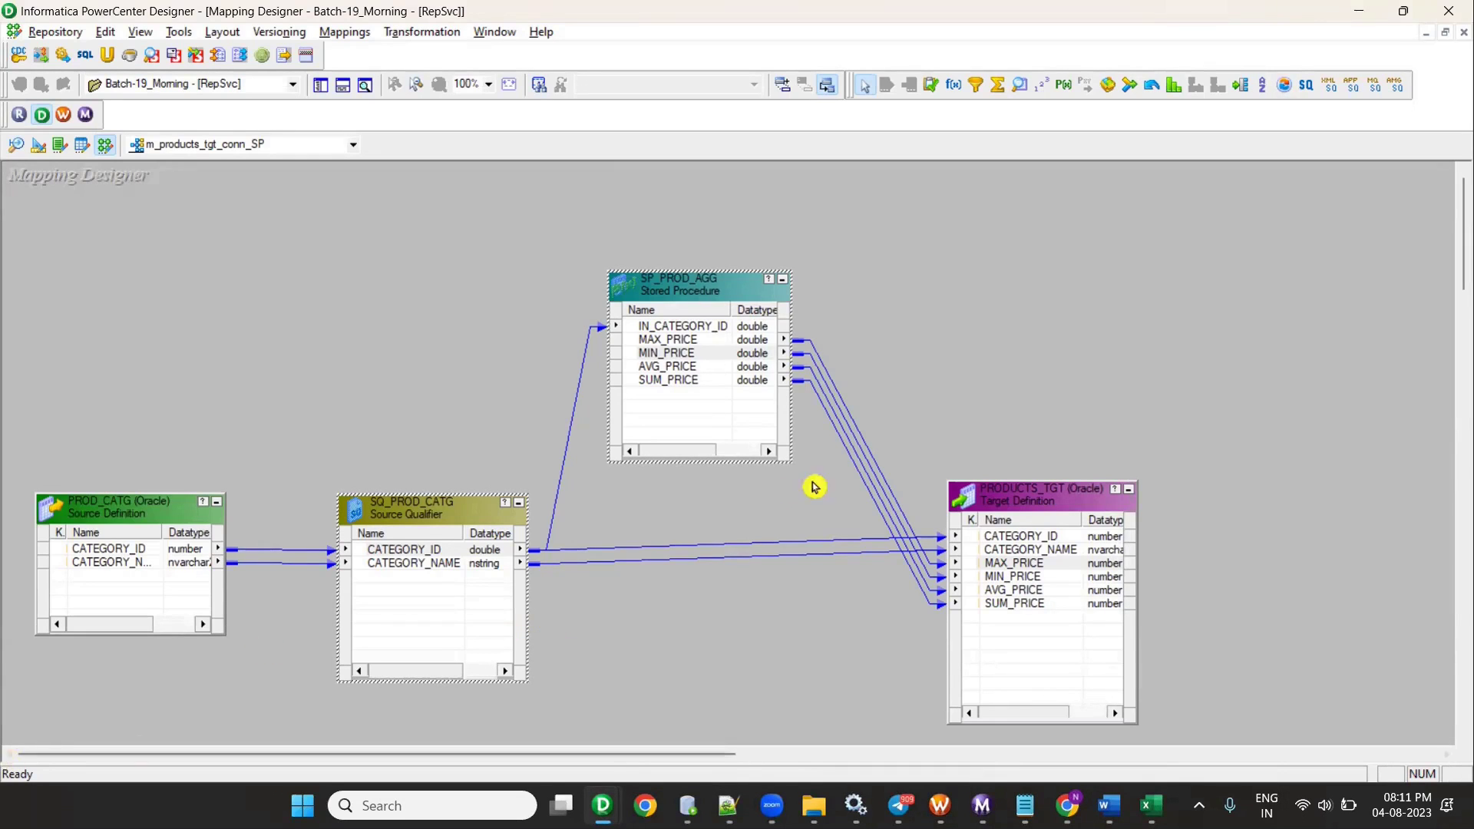
- Keep SP_PROD_AGG's Stored Procedure Type as Normal in its Properties and confirm
{"action": "double_click", "coordinate": [708, 381]}
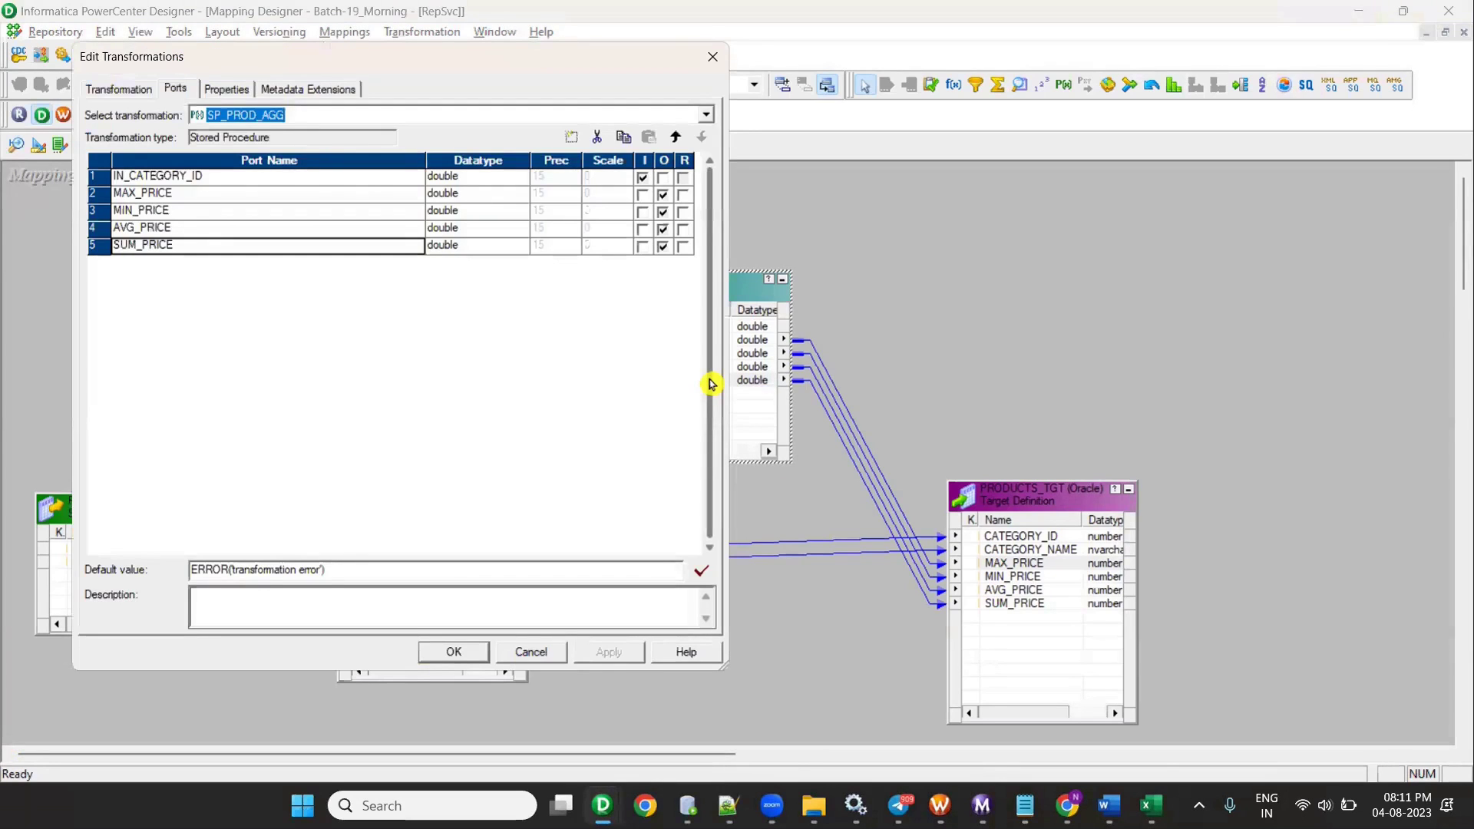
{"action": "left_click", "coordinate": [233, 89]}
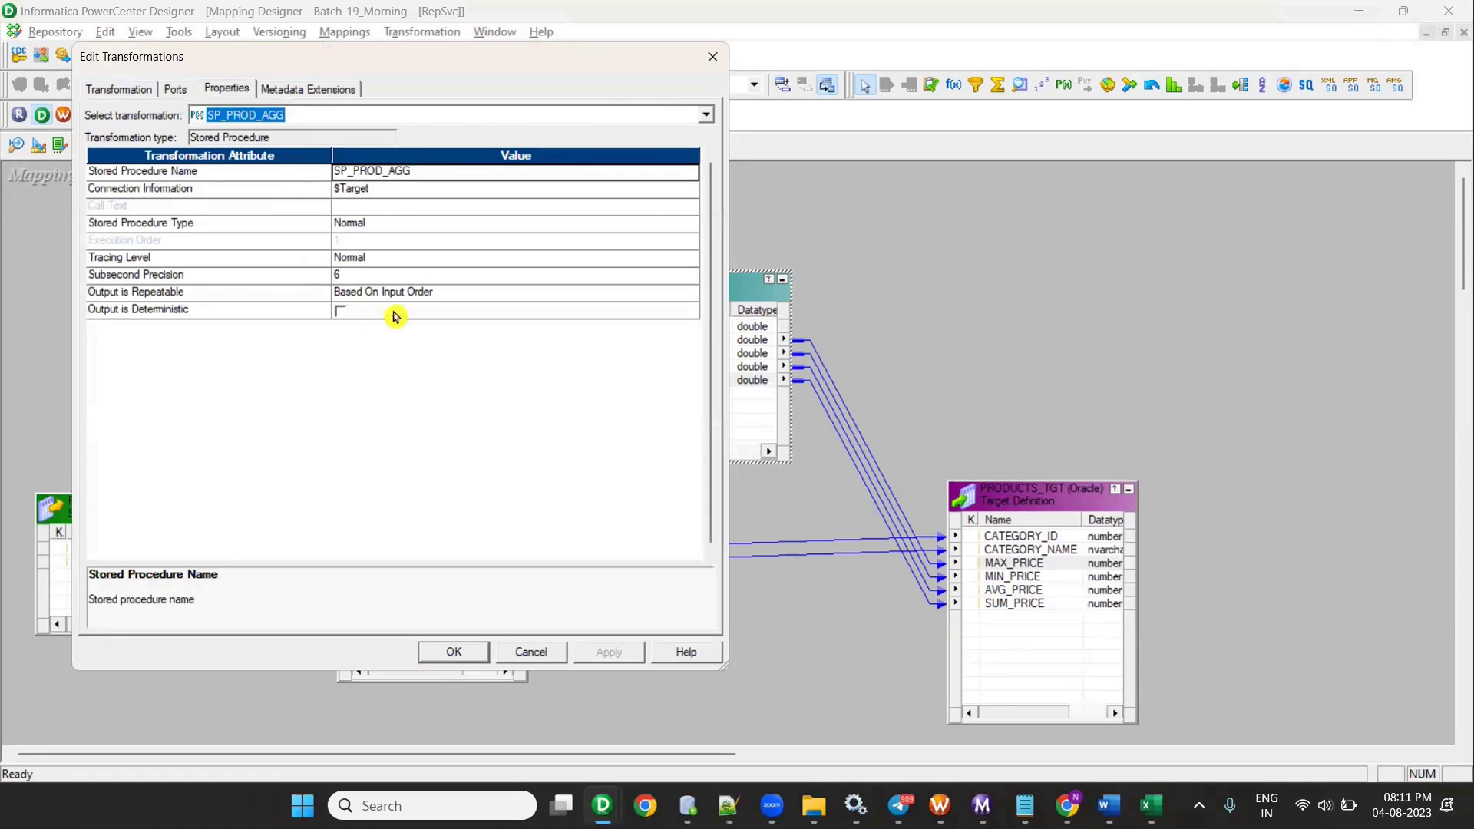
{"action": "left_click", "coordinate": [361, 259]}
{"action": "left_click", "coordinate": [361, 258]}
{"action": "left_click", "coordinate": [361, 225]}
{"action": "left_click", "coordinate": [361, 223]}
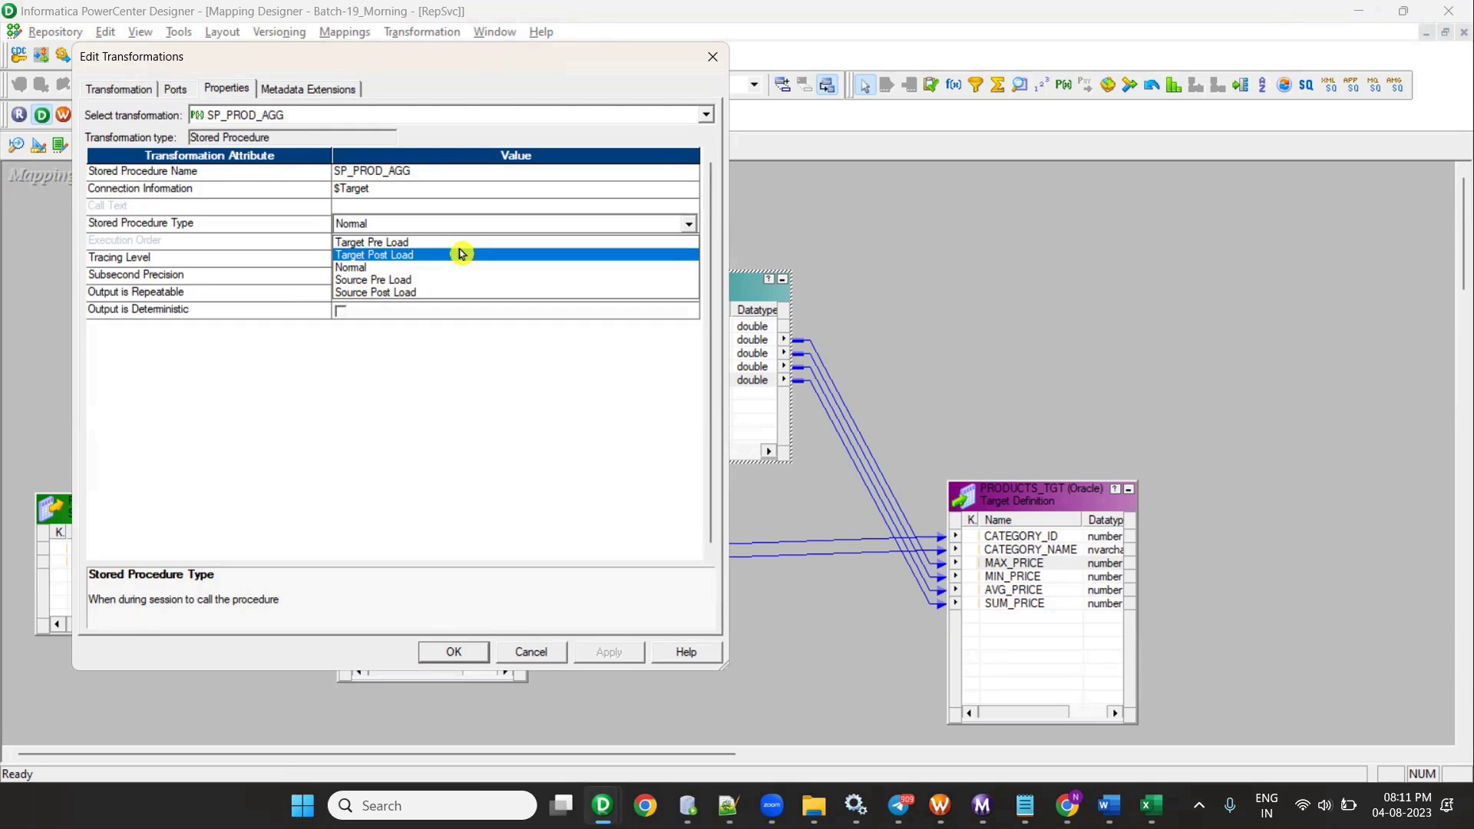
{"action": "left_click", "coordinate": [427, 267]}
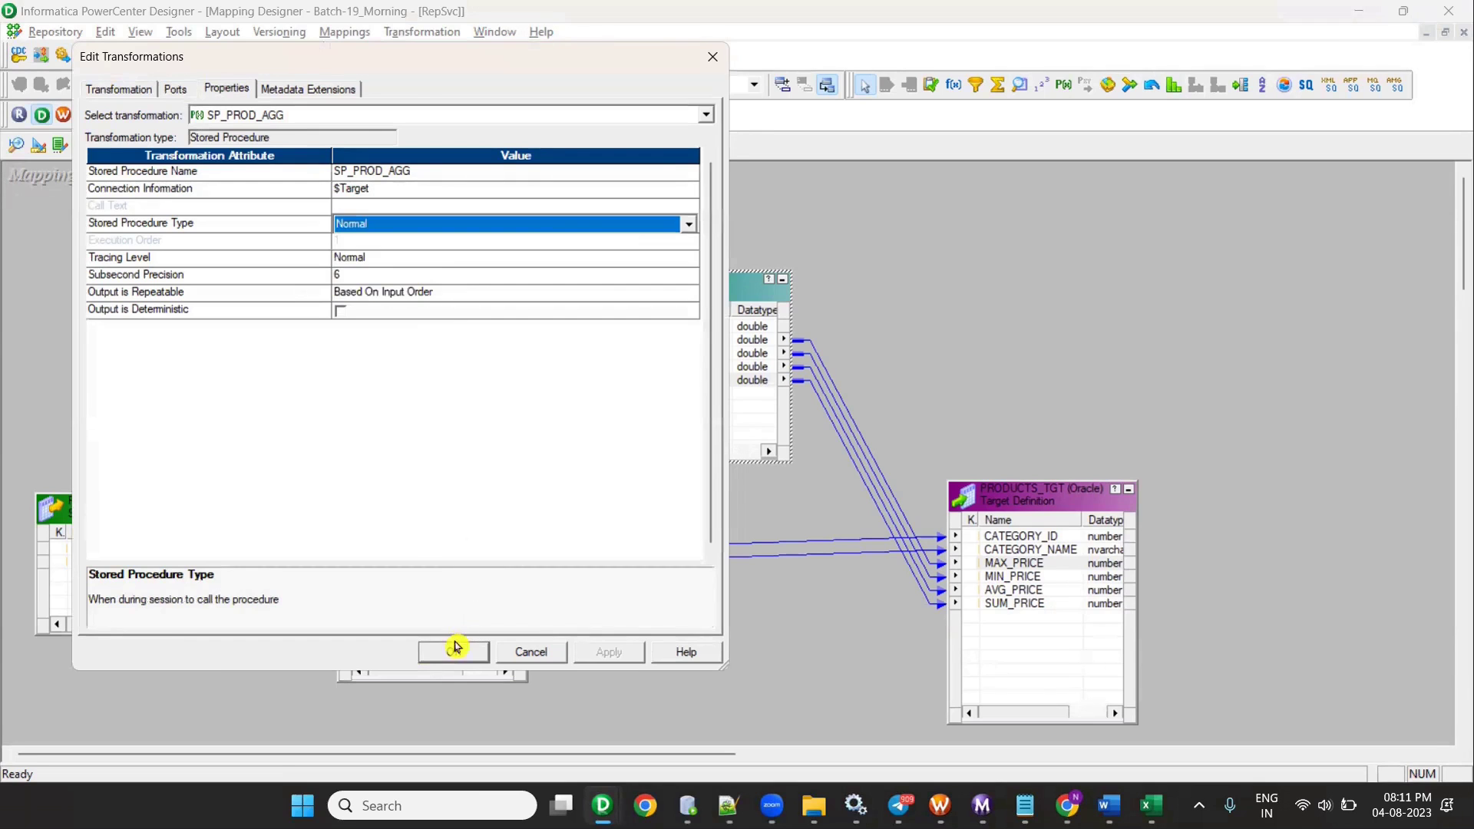
{"action": "left_click", "coordinate": [455, 647]}
- Save the mapping, dismiss the no-changes message, hide Output and move SP_PROD_AGG higher
{"action": "key", "text": "ctrl+s"}
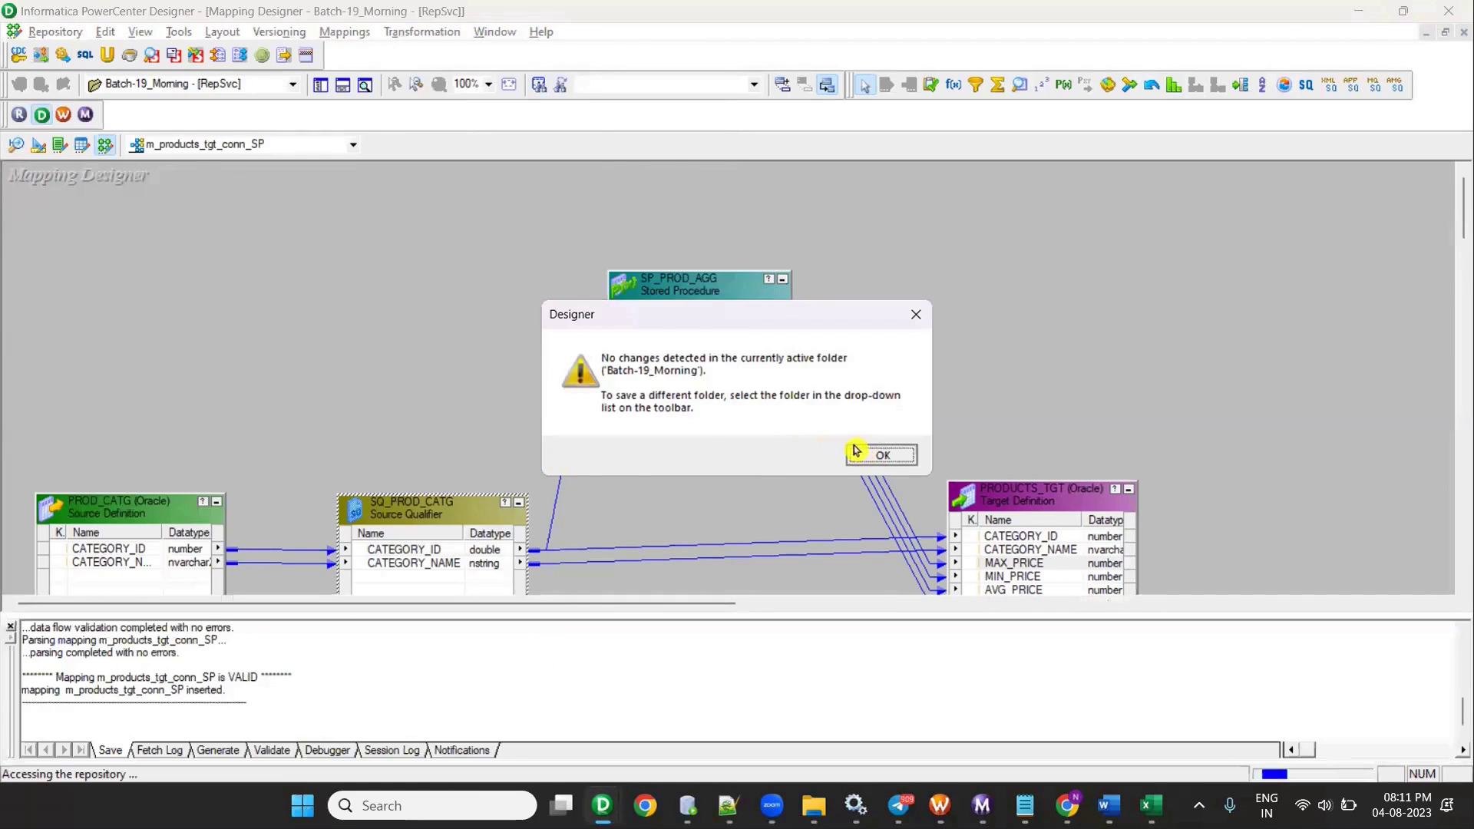
{"action": "left_click", "coordinate": [882, 454]}
{"action": "left_click", "coordinate": [343, 86]}
{"action": "left_click_drag", "start_coordinate": [697, 298], "coordinate": [696, 237]}
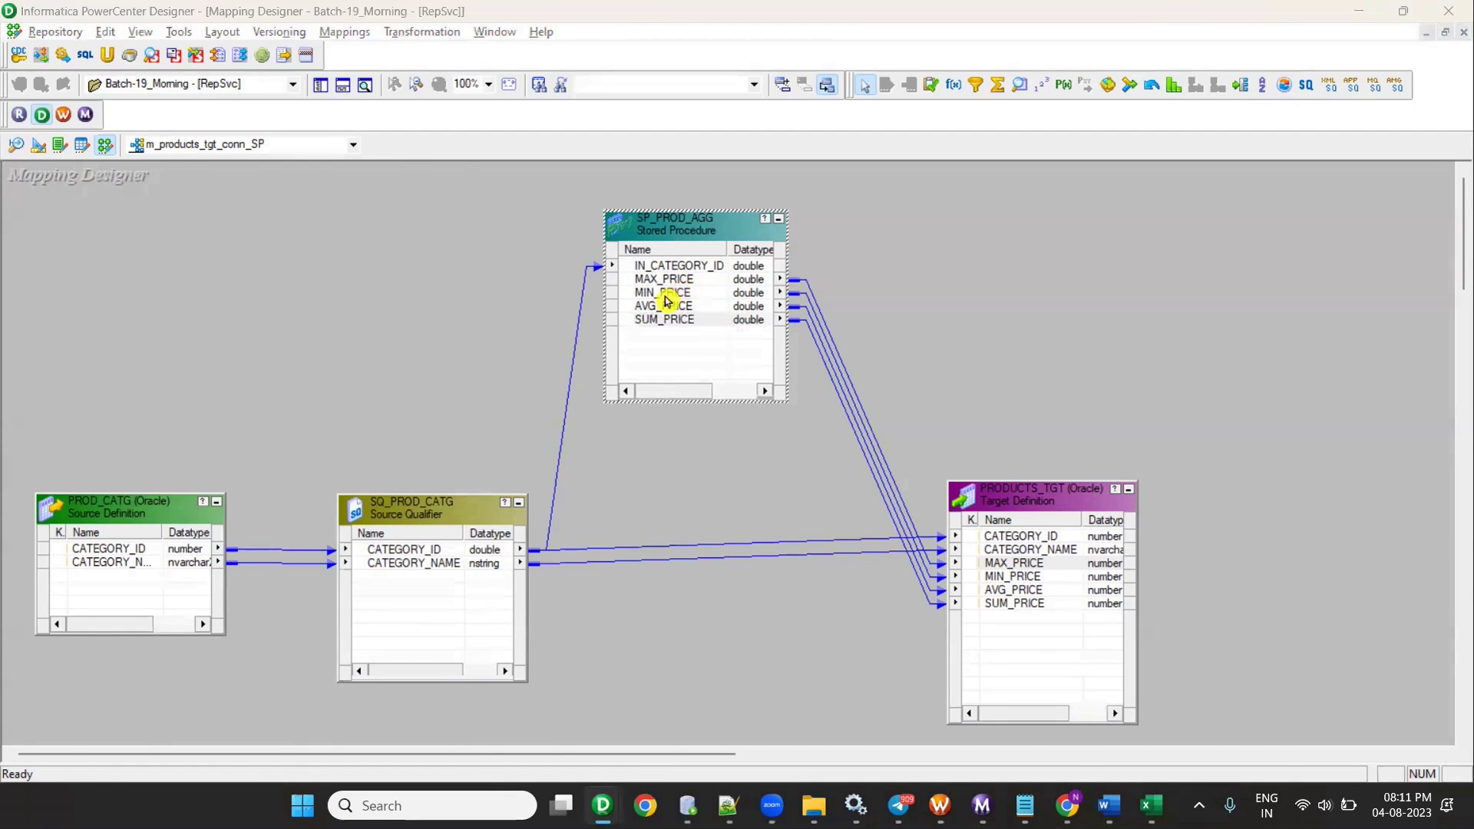
- Compare the in_CATEGORY_ID and output parameter lines of the procedure with the mapping
{"action": "key", "text": "alt+Tab"}
{"action": "key", "text": "alt+Tab"}
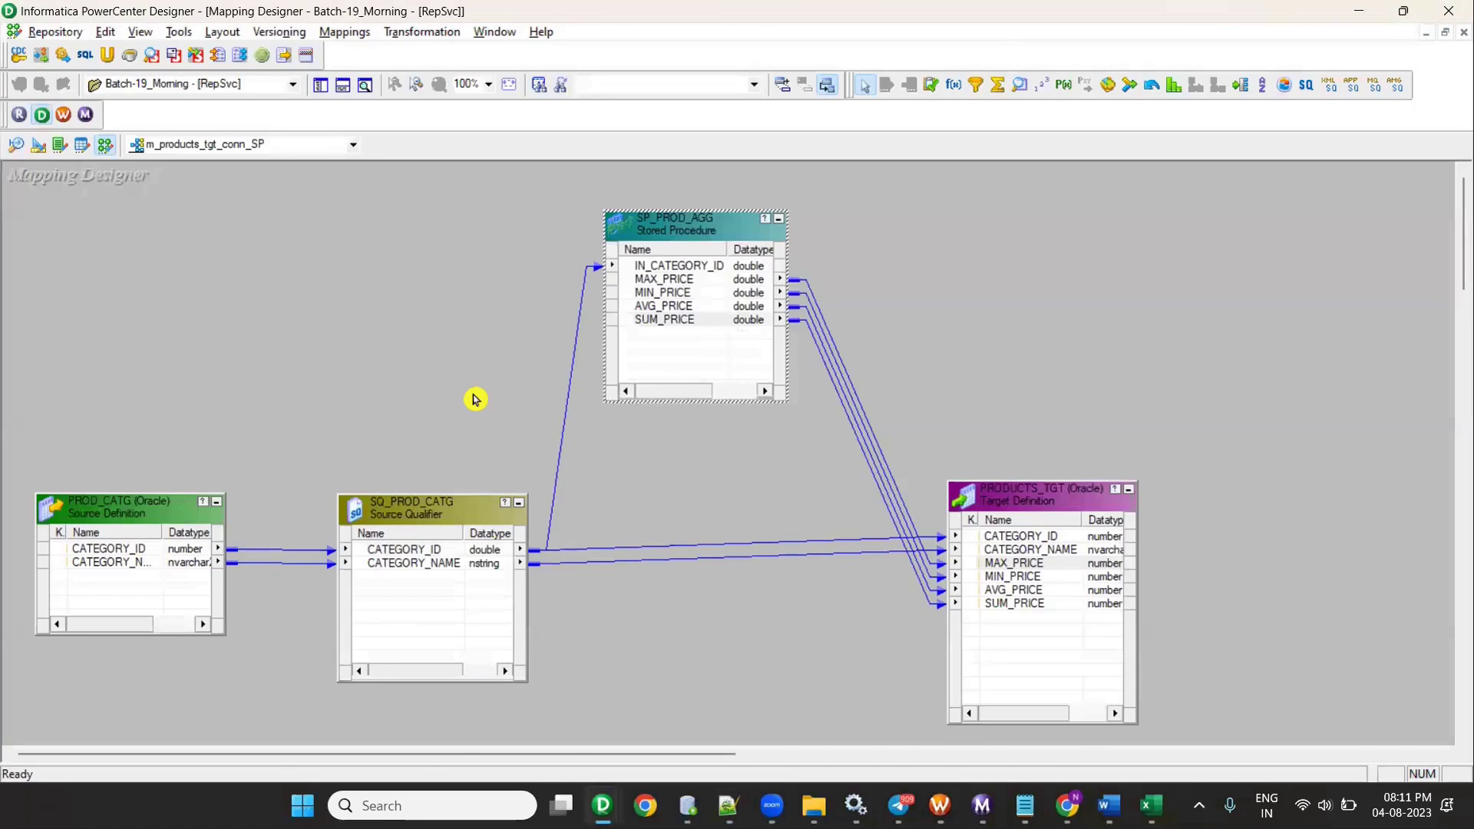
{"action": "key", "text": "alt+Tab"}
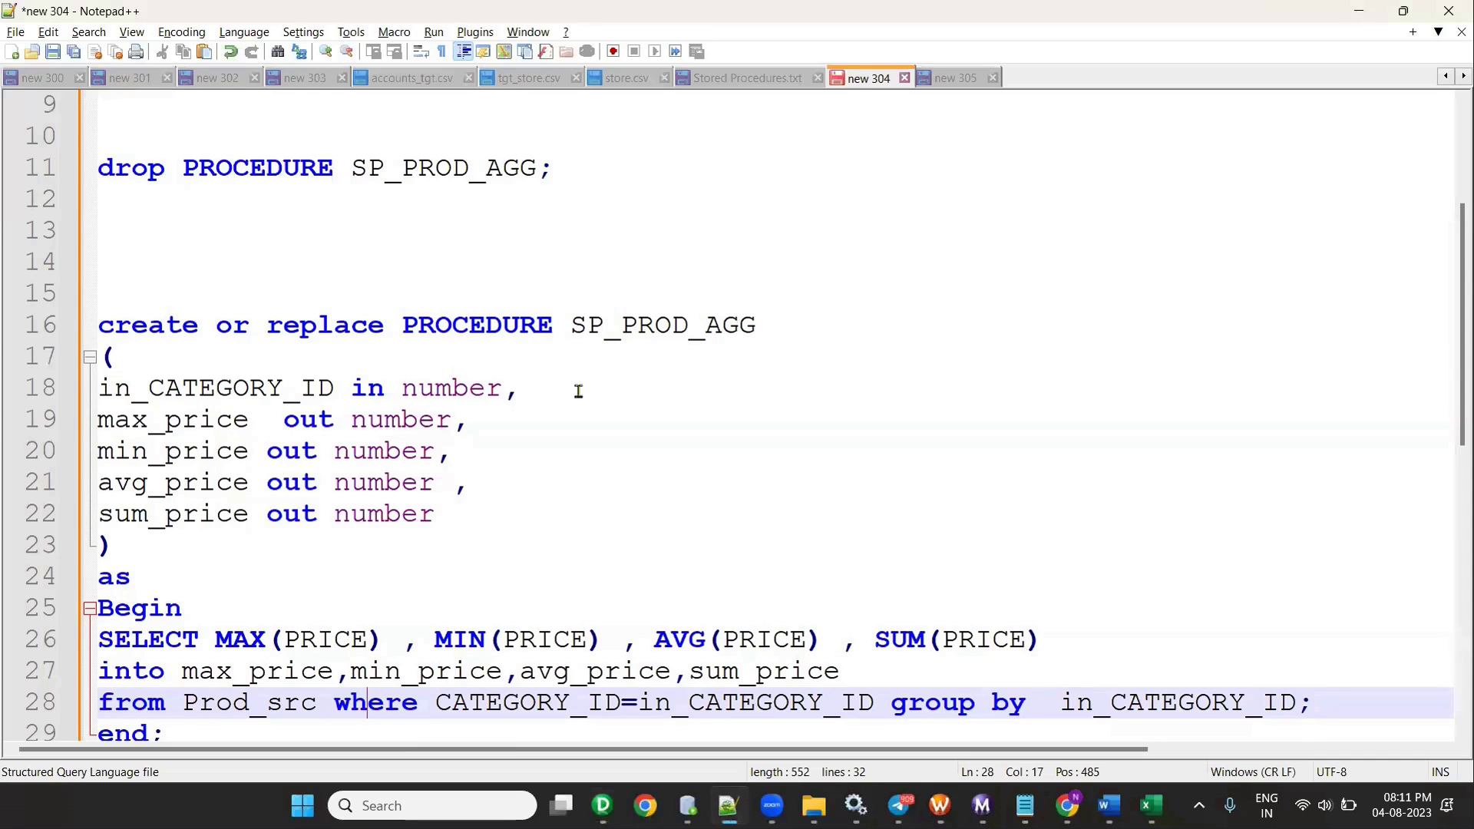
{"action": "left_click_drag", "start_coordinate": [576, 389], "coordinate": [171, 389]}
{"action": "left_click_drag", "start_coordinate": [122, 547], "coordinate": [12, 424]}
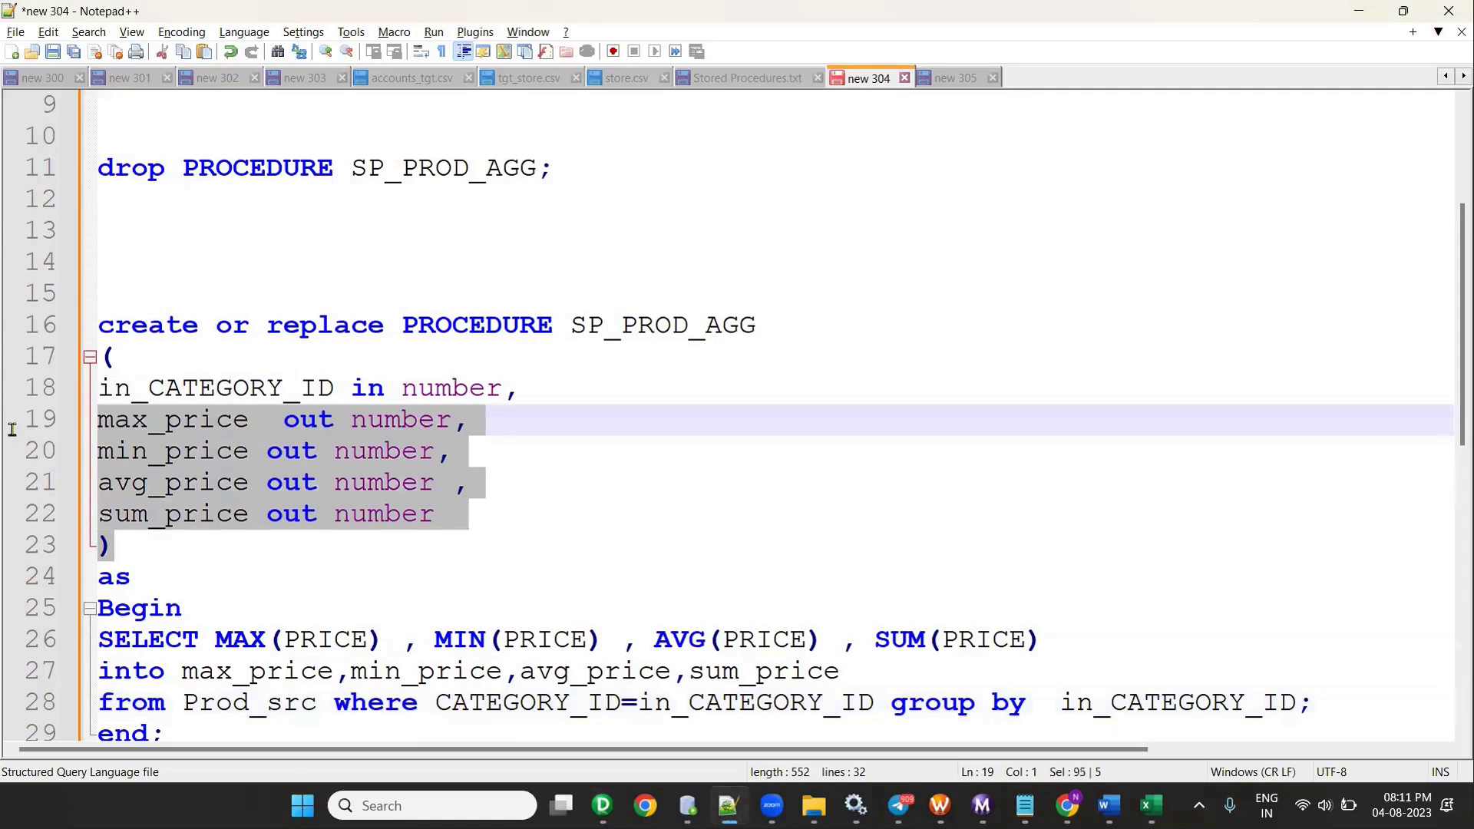
{"action": "key", "text": "alt+Tab"}
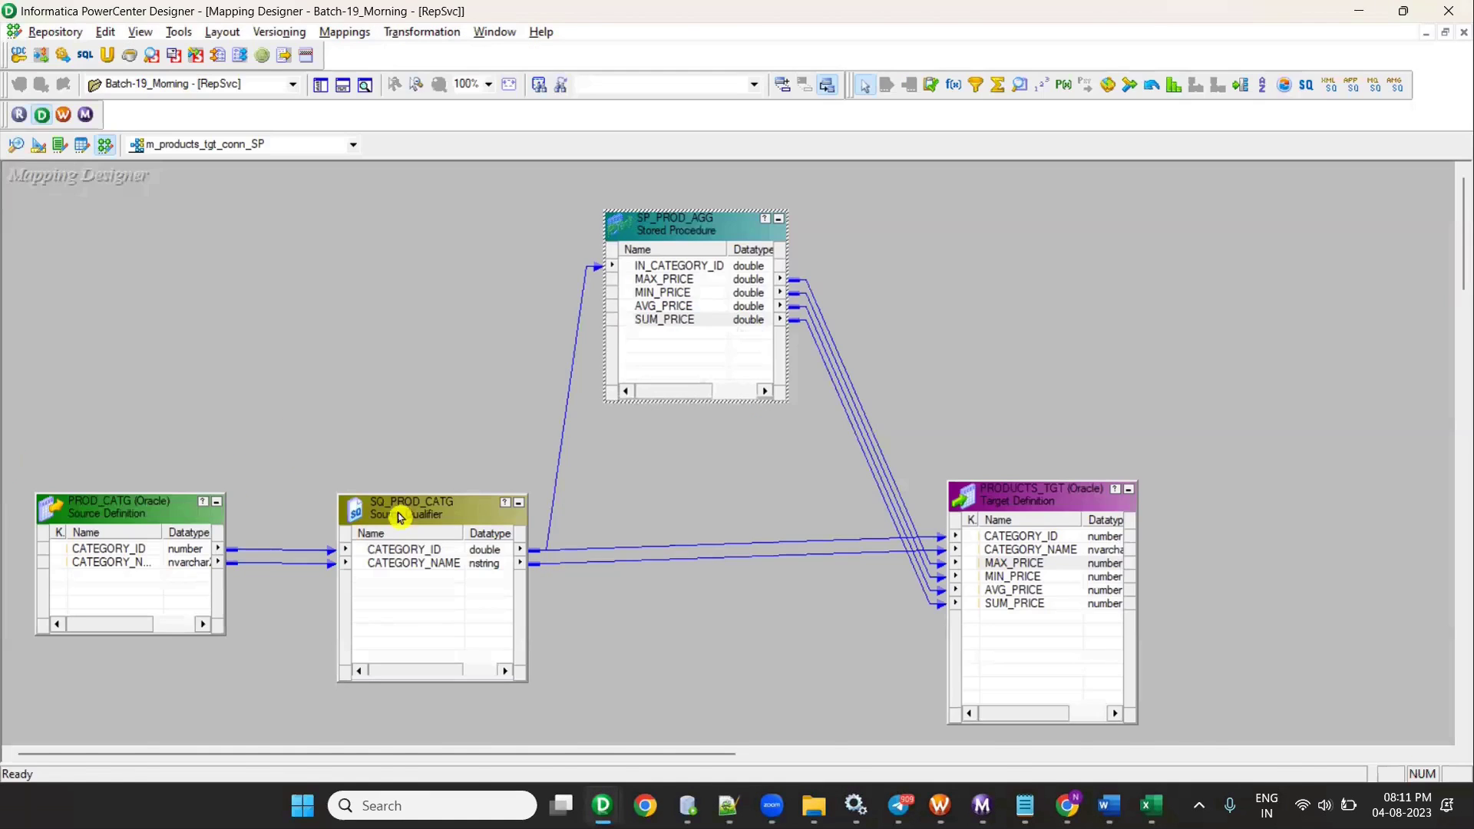
{"action": "key", "text": "alt+Tab"}
{"action": "key", "text": "alt+Tab"}
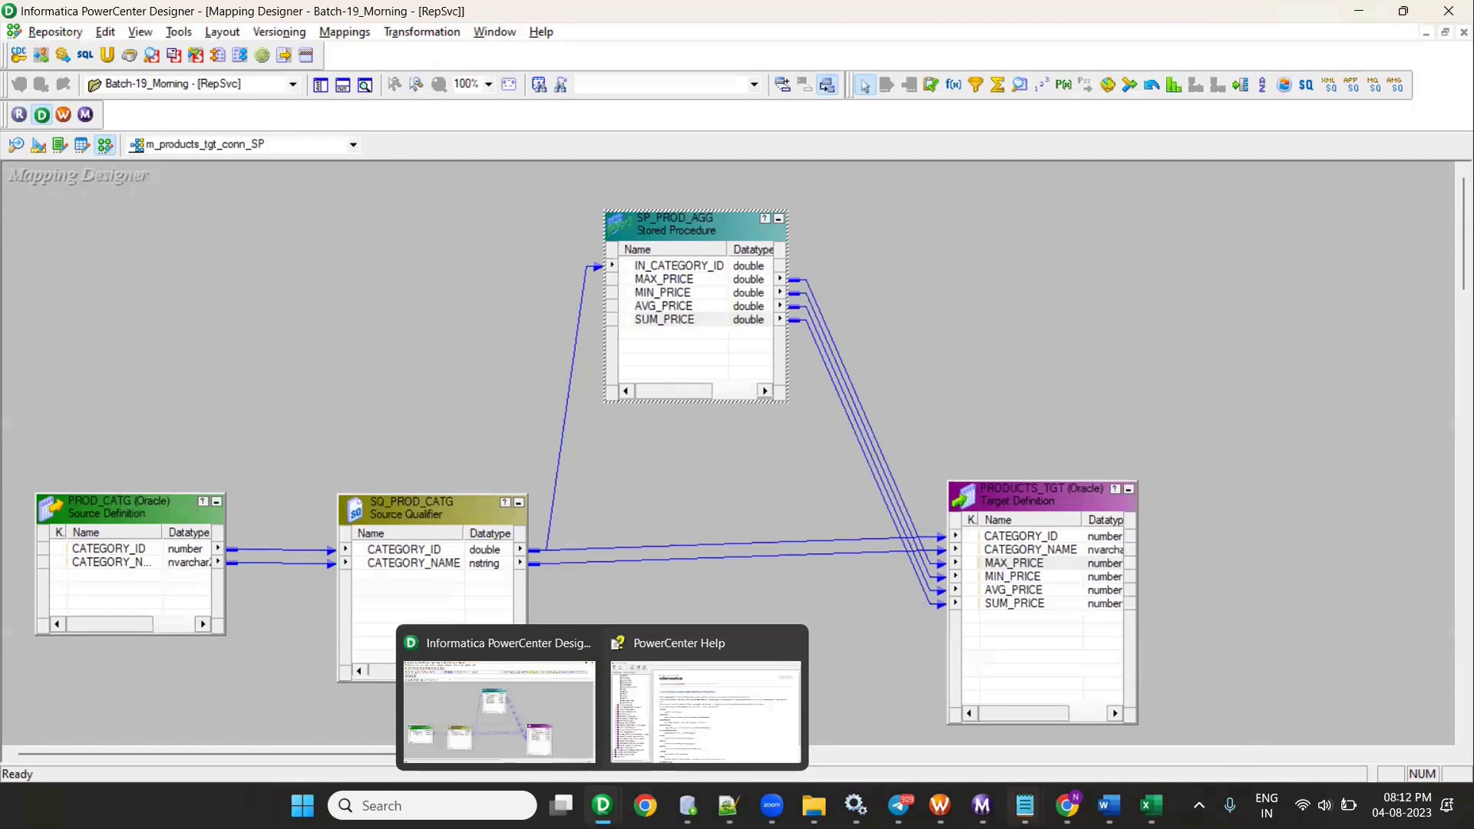
{"action": "mouse_move", "coordinate": [1025, 805]}
{"action": "left_click", "coordinate": [921, 699]}
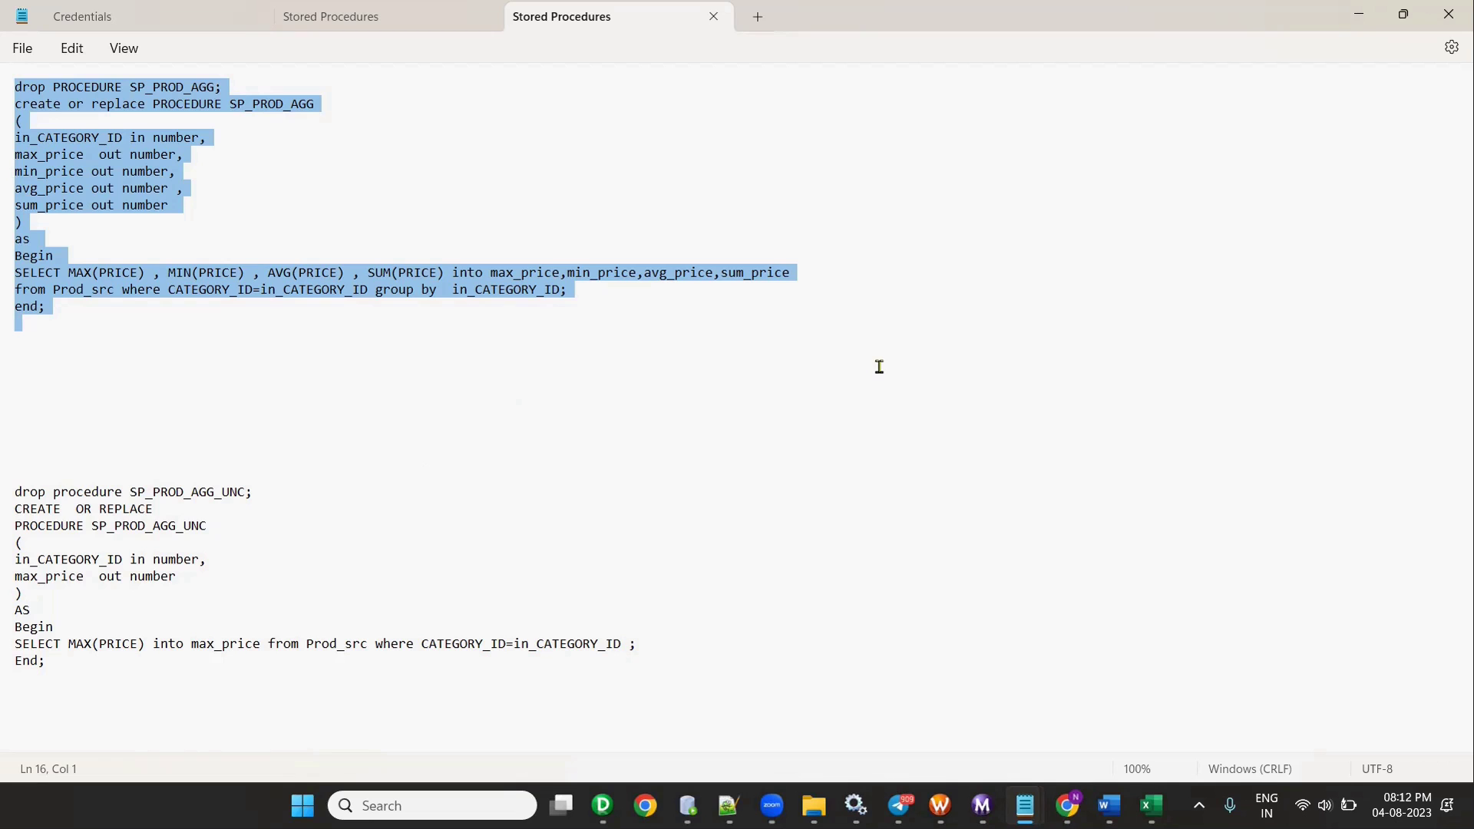
{"action": "left_click", "coordinate": [1354, 16]}
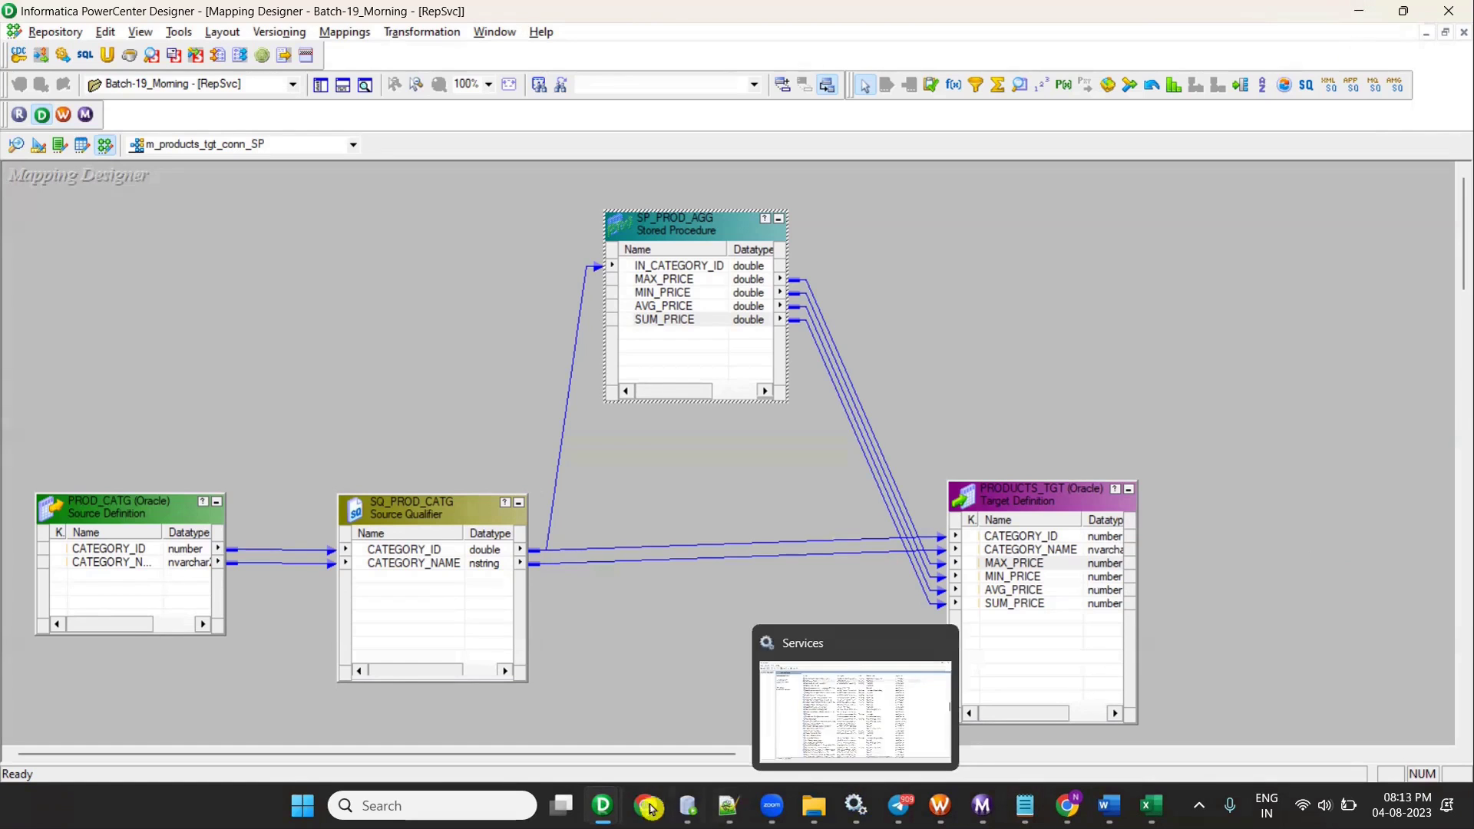
- Review SP_PROD_AGG's SELECT line, output variables on line 27 and the Prod_src table name
{"action": "left_click", "coordinate": [728, 805]}
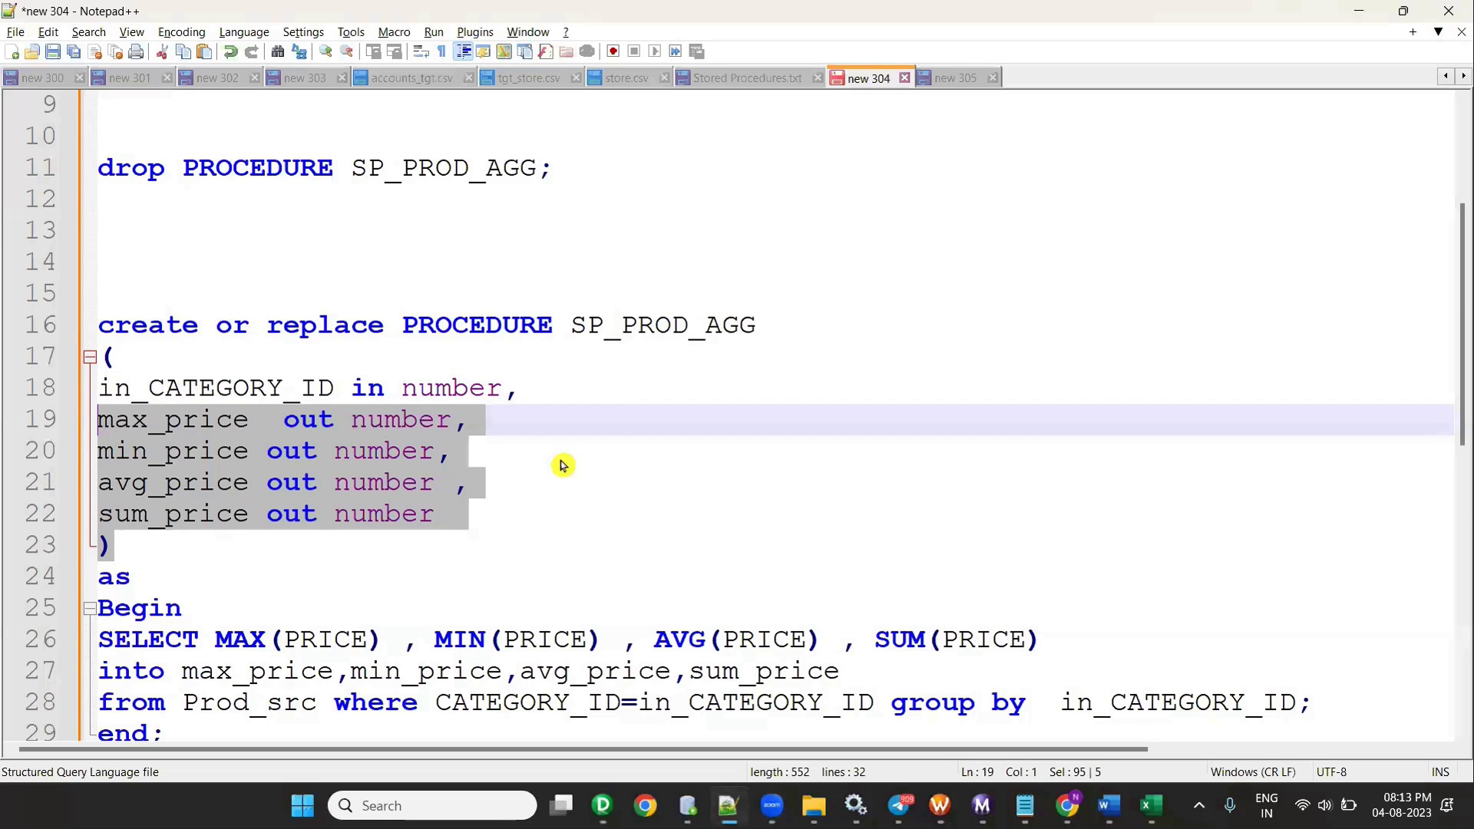
{"action": "scroll", "coordinate": [648, 579], "scroll_direction": "down", "scroll_amount": 3}
{"action": "scroll", "coordinate": [647, 577], "scroll_direction": "up", "scroll_amount": 2}
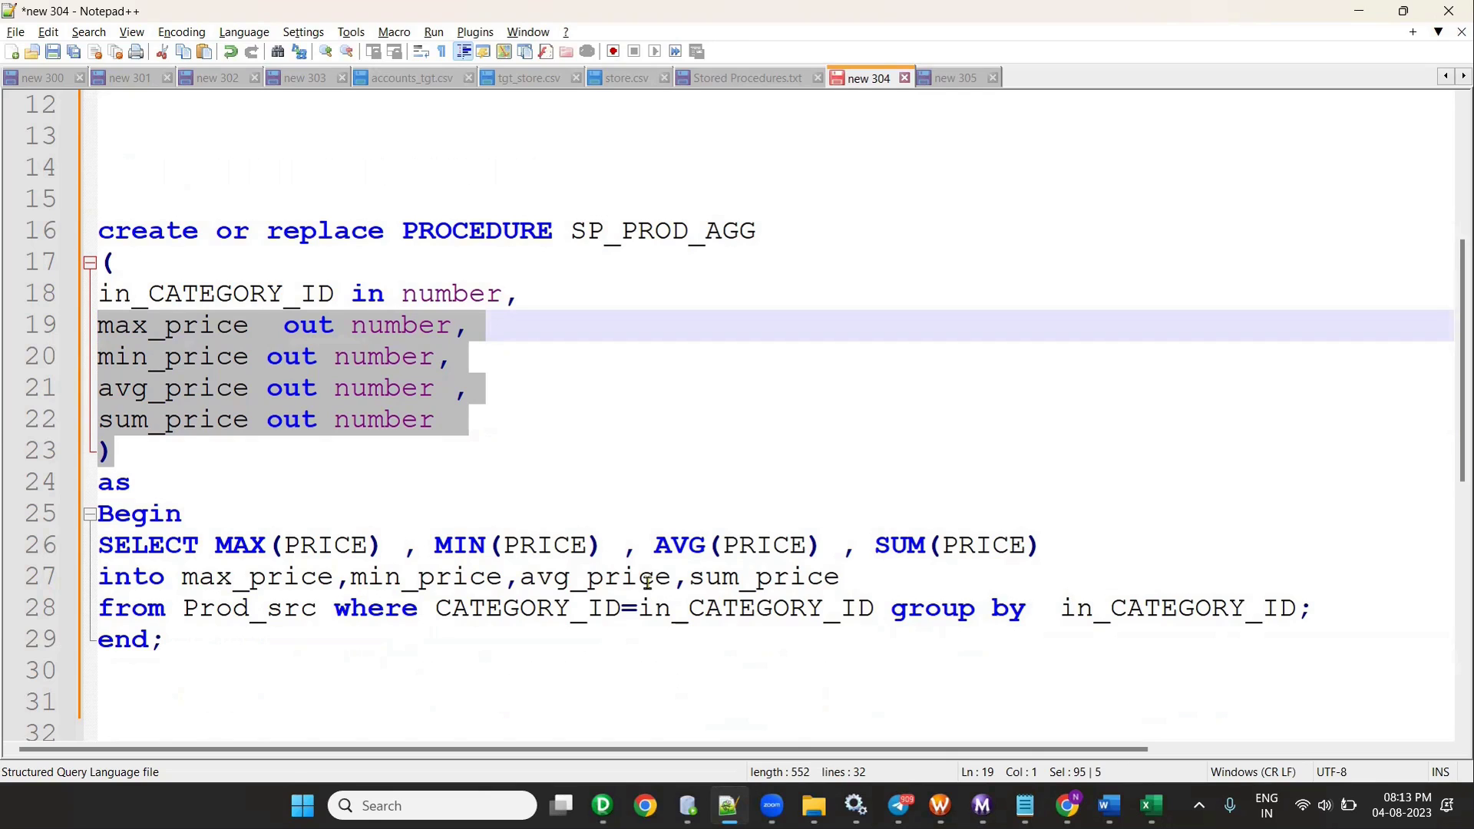
{"action": "left_click", "coordinate": [529, 545]}
{"action": "left_click", "coordinate": [763, 576]}
{"action": "left_click", "coordinate": [1008, 545]}
{"action": "left_click_drag", "start_coordinate": [182, 576], "coordinate": [286, 545]}
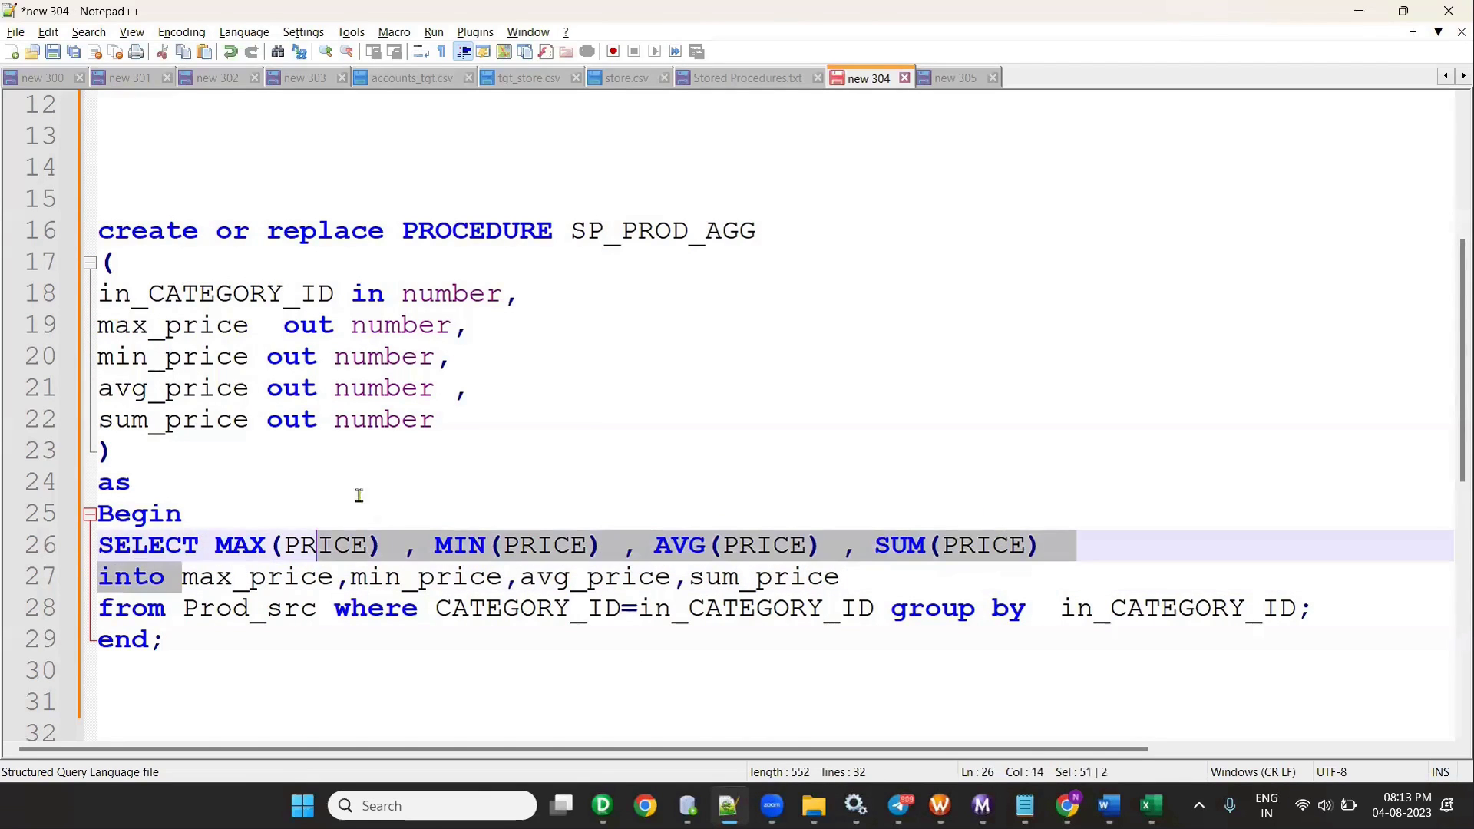
{"action": "left_click", "coordinate": [183, 608]}
{"action": "double_click", "coordinate": [239, 608]}
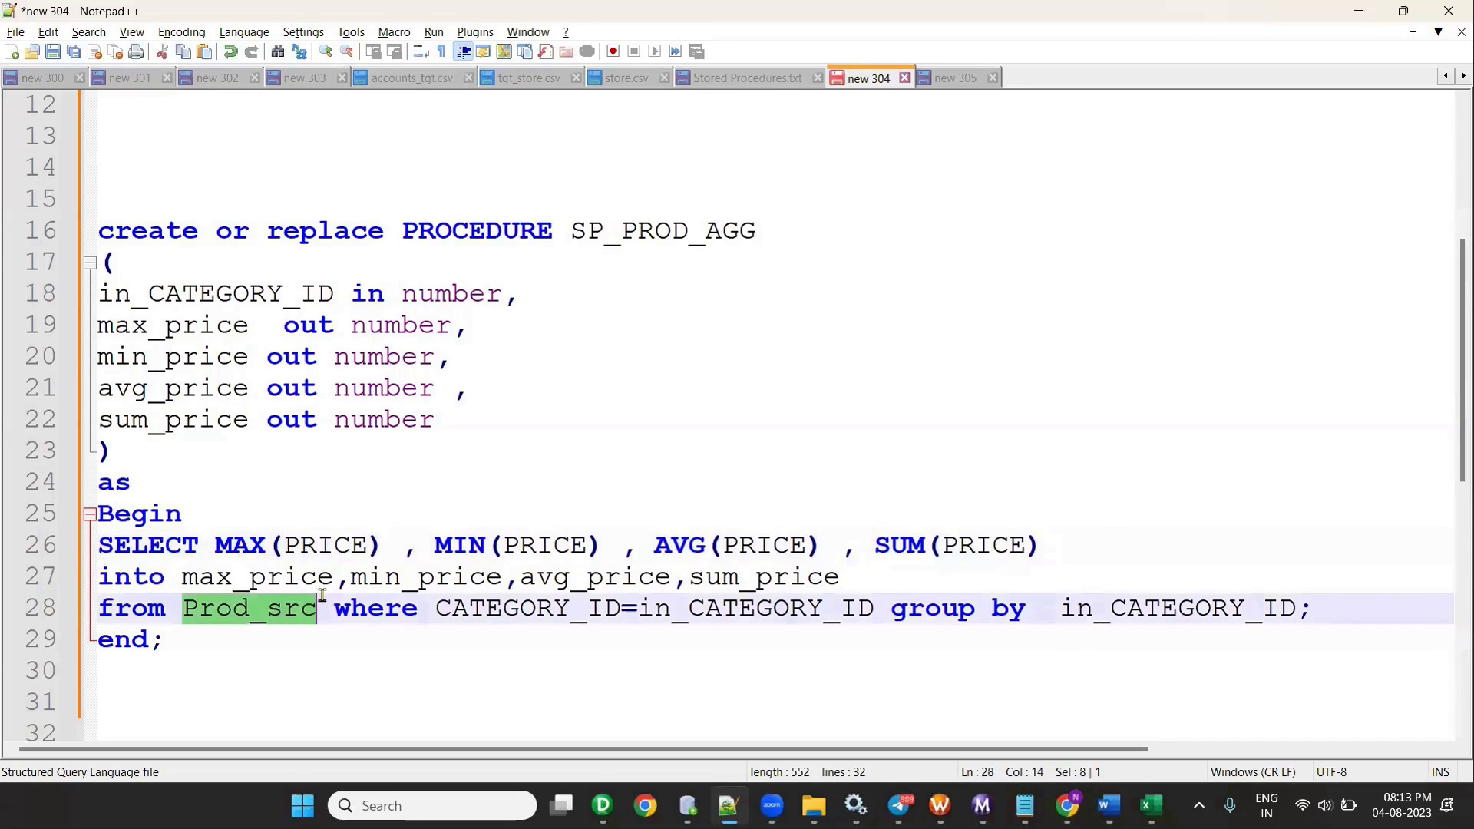
{"action": "left_click", "coordinate": [368, 611]}
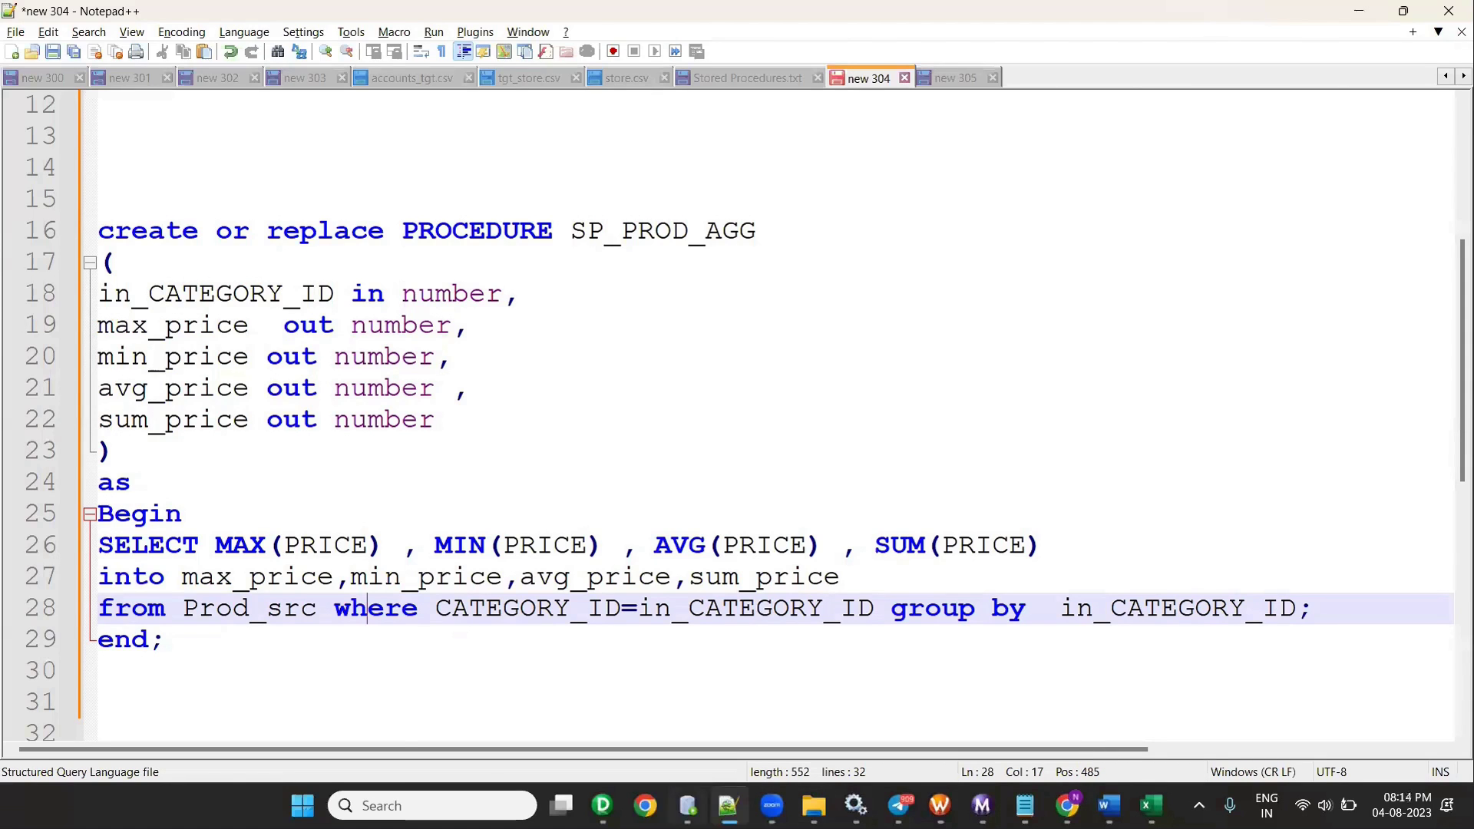
{"action": "key", "text": "alt+Tab"}
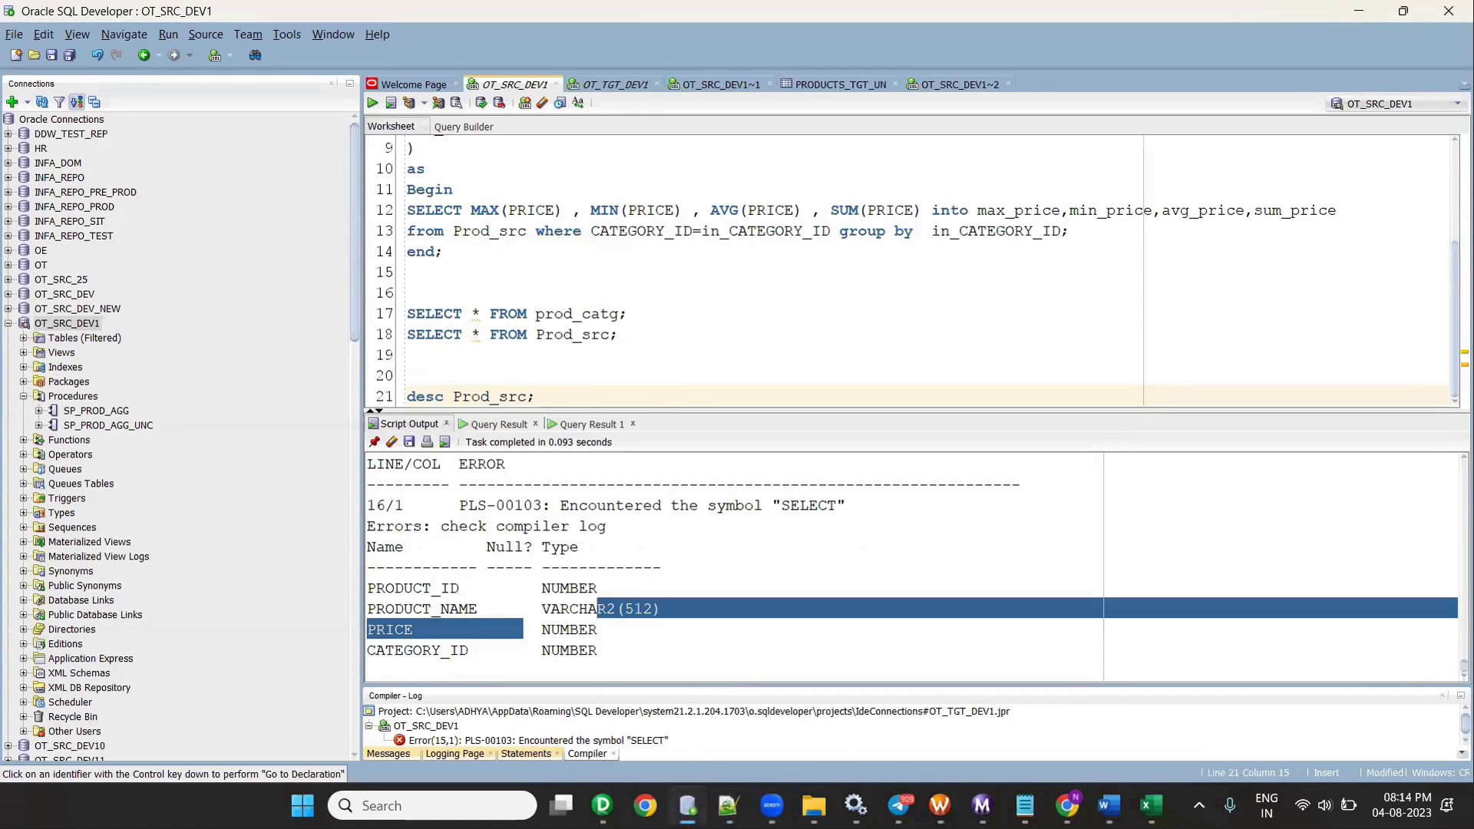
- Re-save m_products_tgt_conn_SP, dismiss the no-changes message and hide the Output panel
{"action": "mouse_move", "coordinate": [602, 805]}
{"action": "left_click", "coordinate": [499, 730]}
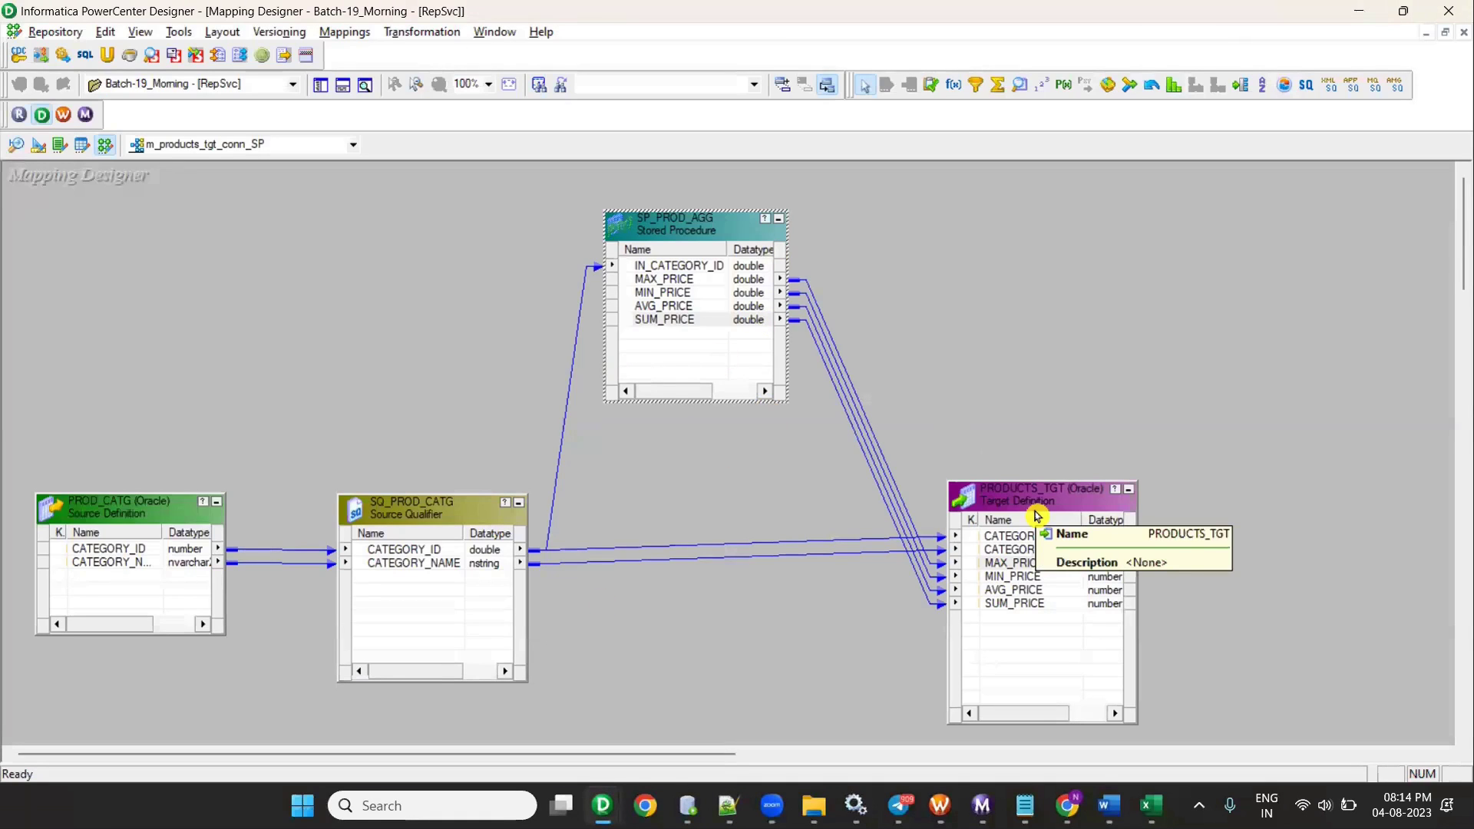
{"action": "key", "text": "ctrl+s"}
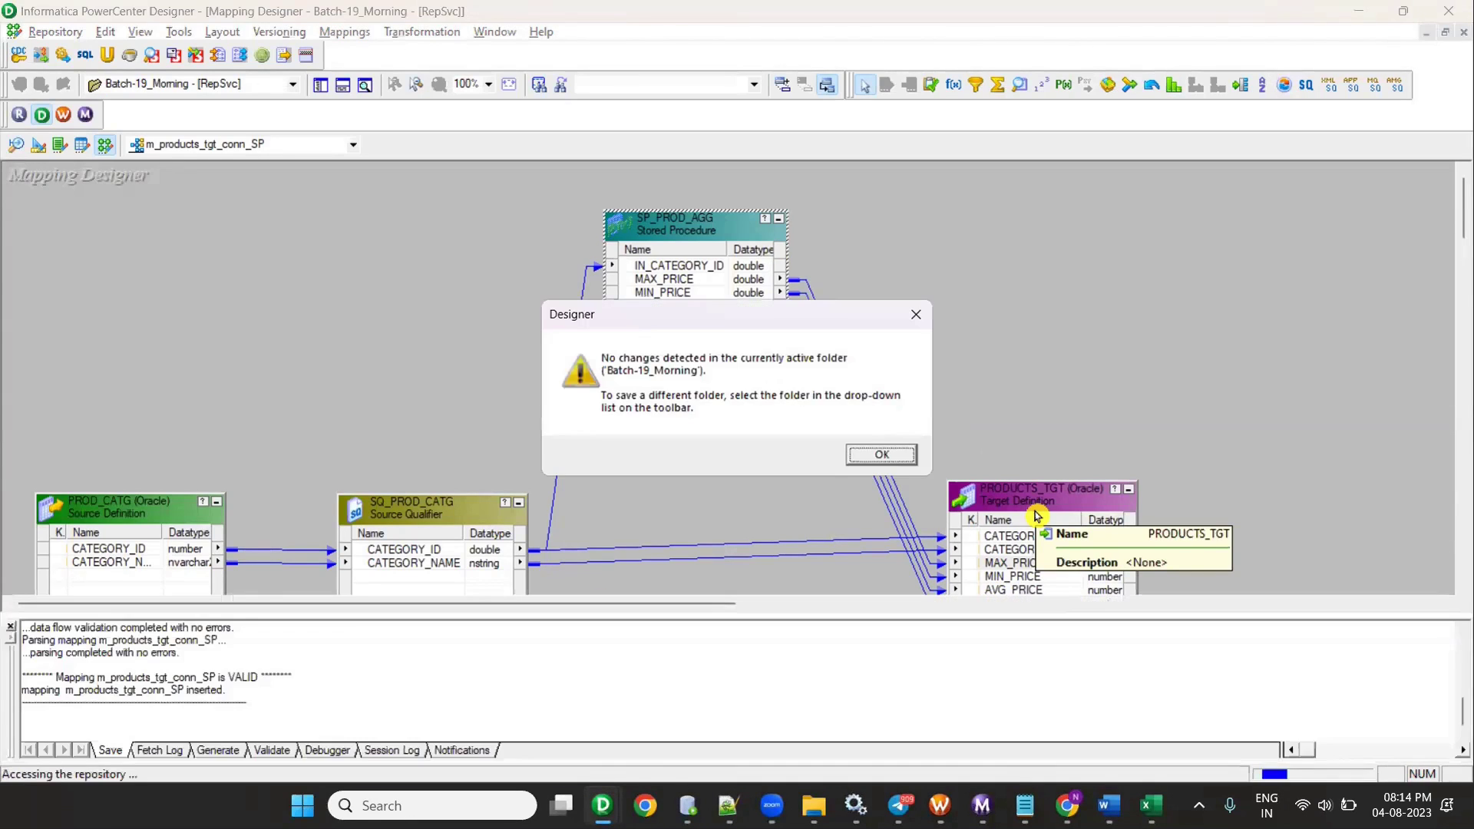
{"action": "left_click", "coordinate": [880, 455]}
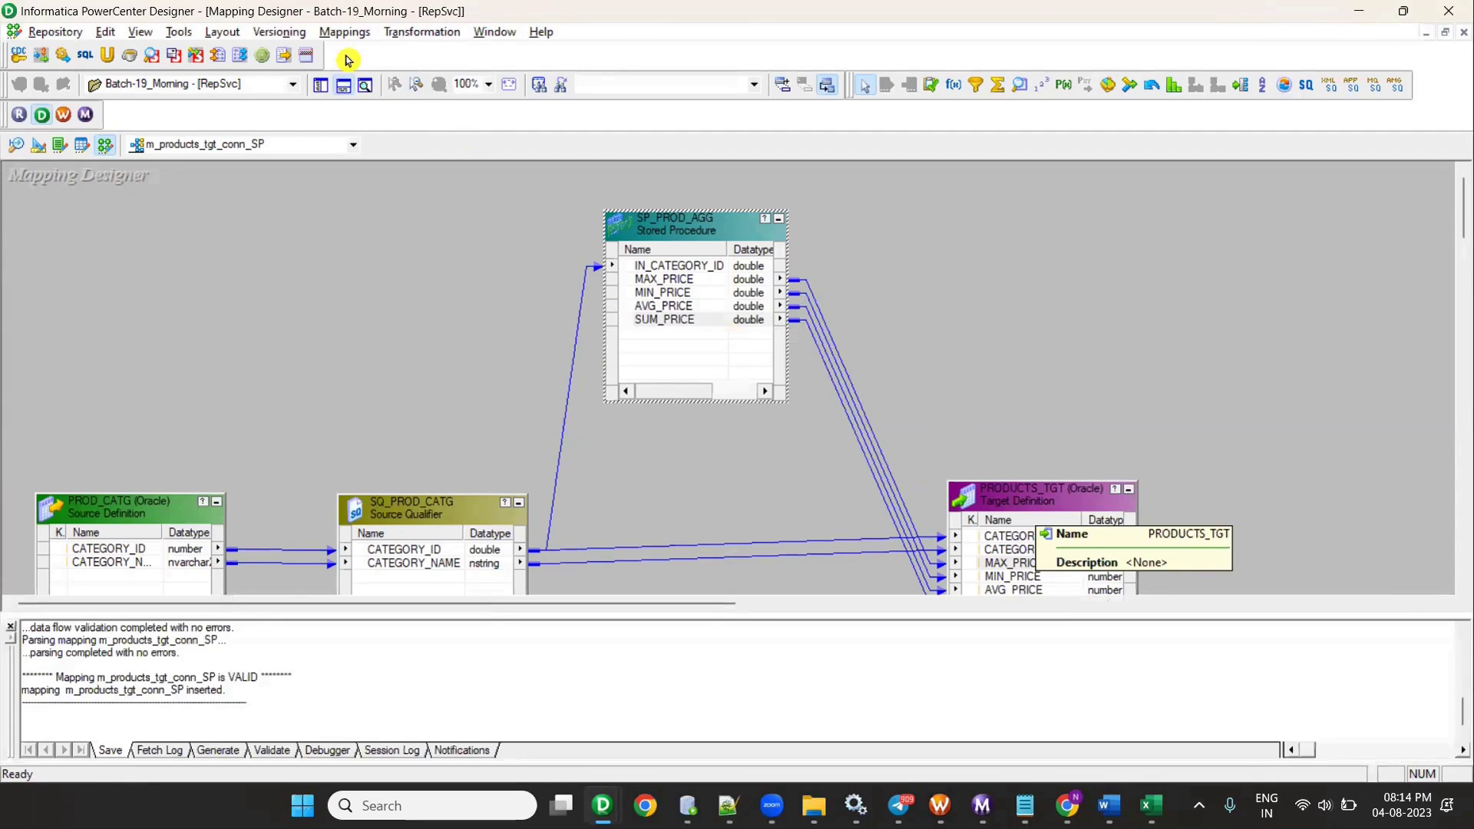
{"action": "left_click", "coordinate": [343, 85]}
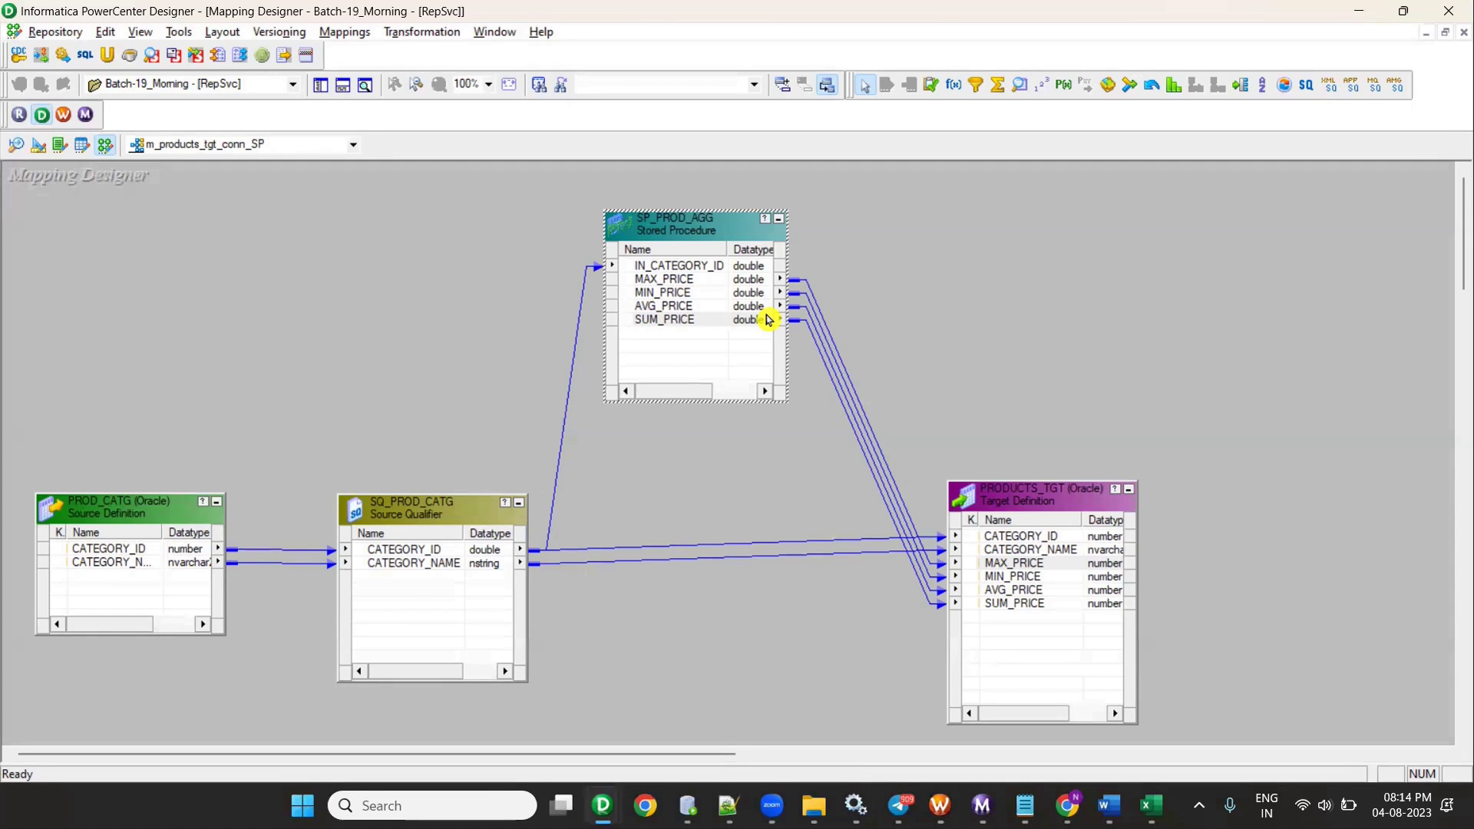
- Review the SP_PROD_AGG procedure script in Notepad++, then minimize the editor
{"action": "left_click", "coordinate": [728, 805]}
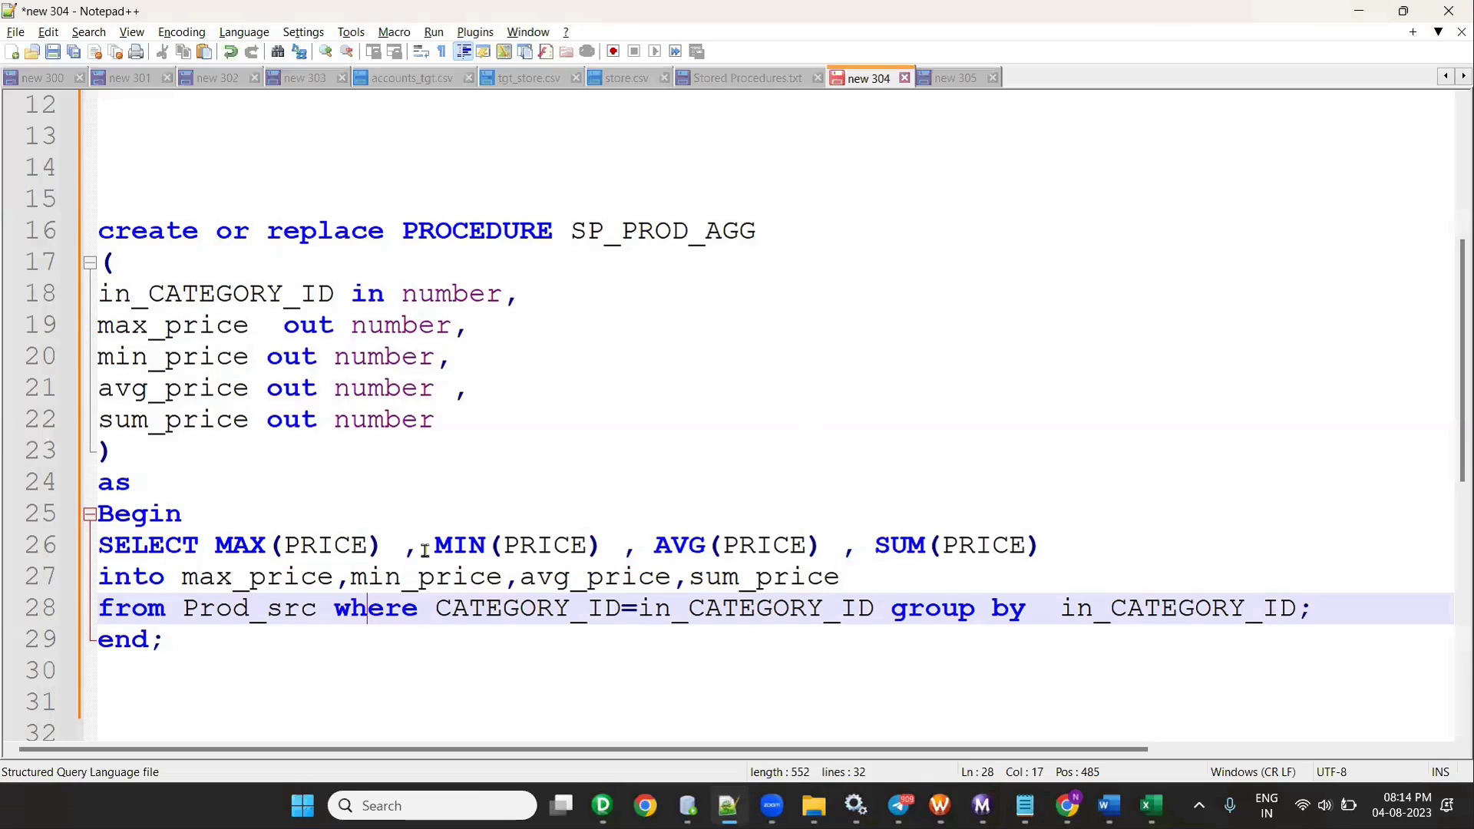
{"action": "scroll", "coordinate": [242, 572], "scroll_direction": "down", "scroll_amount": 2}
{"action": "left_click", "coordinate": [117, 483]}
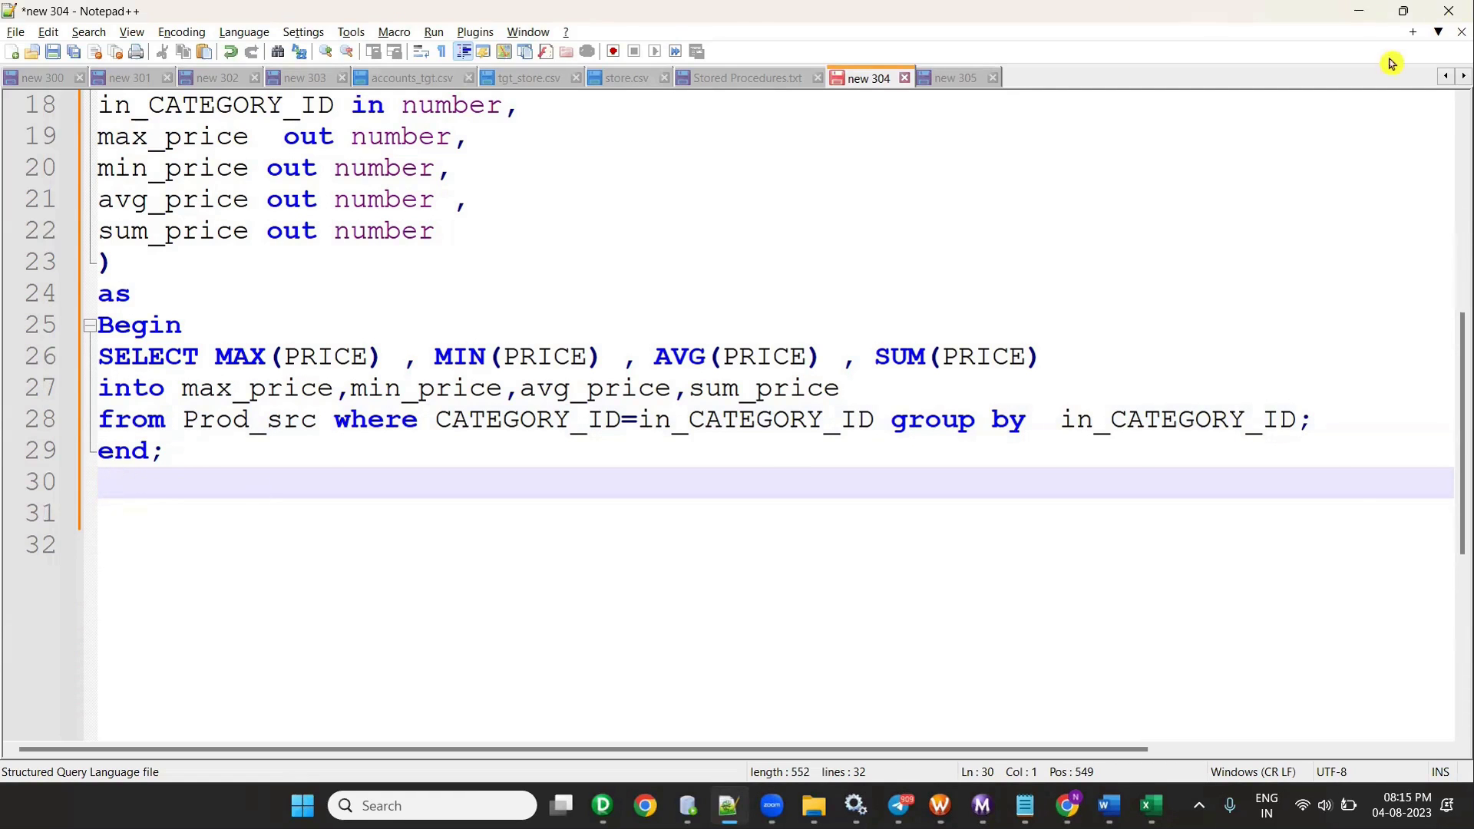
{"action": "left_click", "coordinate": [1360, 21]}
- Start Generate Workflow with a non-reusable session and set the workflow prefix to wf_s
{"action": "left_click", "coordinate": [343, 33]}
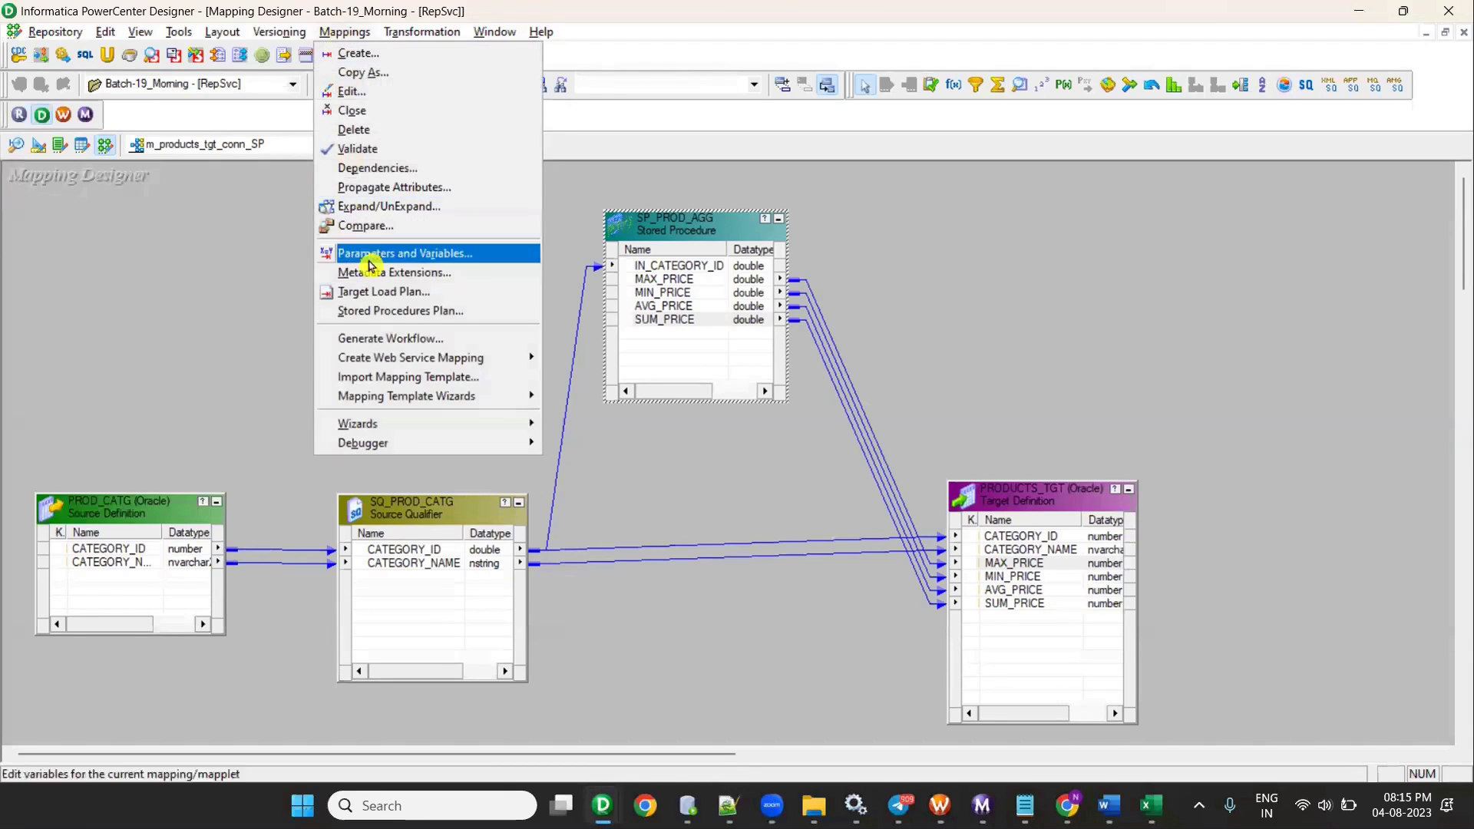
{"action": "left_click", "coordinate": [399, 339]}
{"action": "left_click", "coordinate": [684, 321]}
{"action": "left_click", "coordinate": [894, 649]}
{"action": "left_click", "coordinate": [815, 544]}
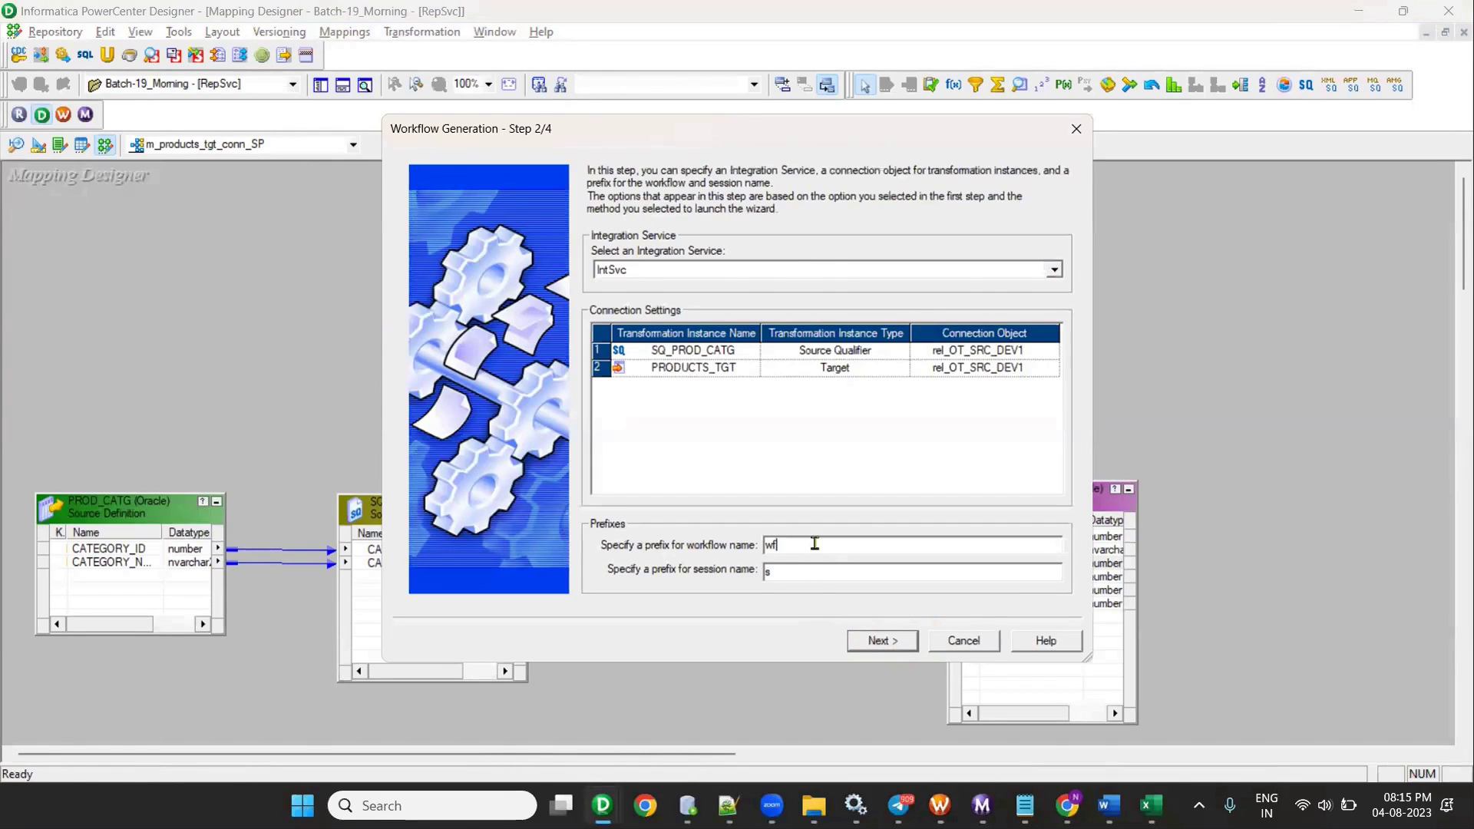
{"action": "key", "text": "Return"}
{"action": "left_click", "coordinate": [807, 641]}
{"action": "left_click", "coordinate": [795, 544]}
{"action": "type", "text": "_S"}
{"action": "key", "text": "BackSpace"}
{"action": "type", "text": "s"}
- Step through the wizard, exit it, and check the mappings list unchanged
{"action": "left_click", "coordinate": [879, 642]}
{"action": "left_click", "coordinate": [800, 450]}
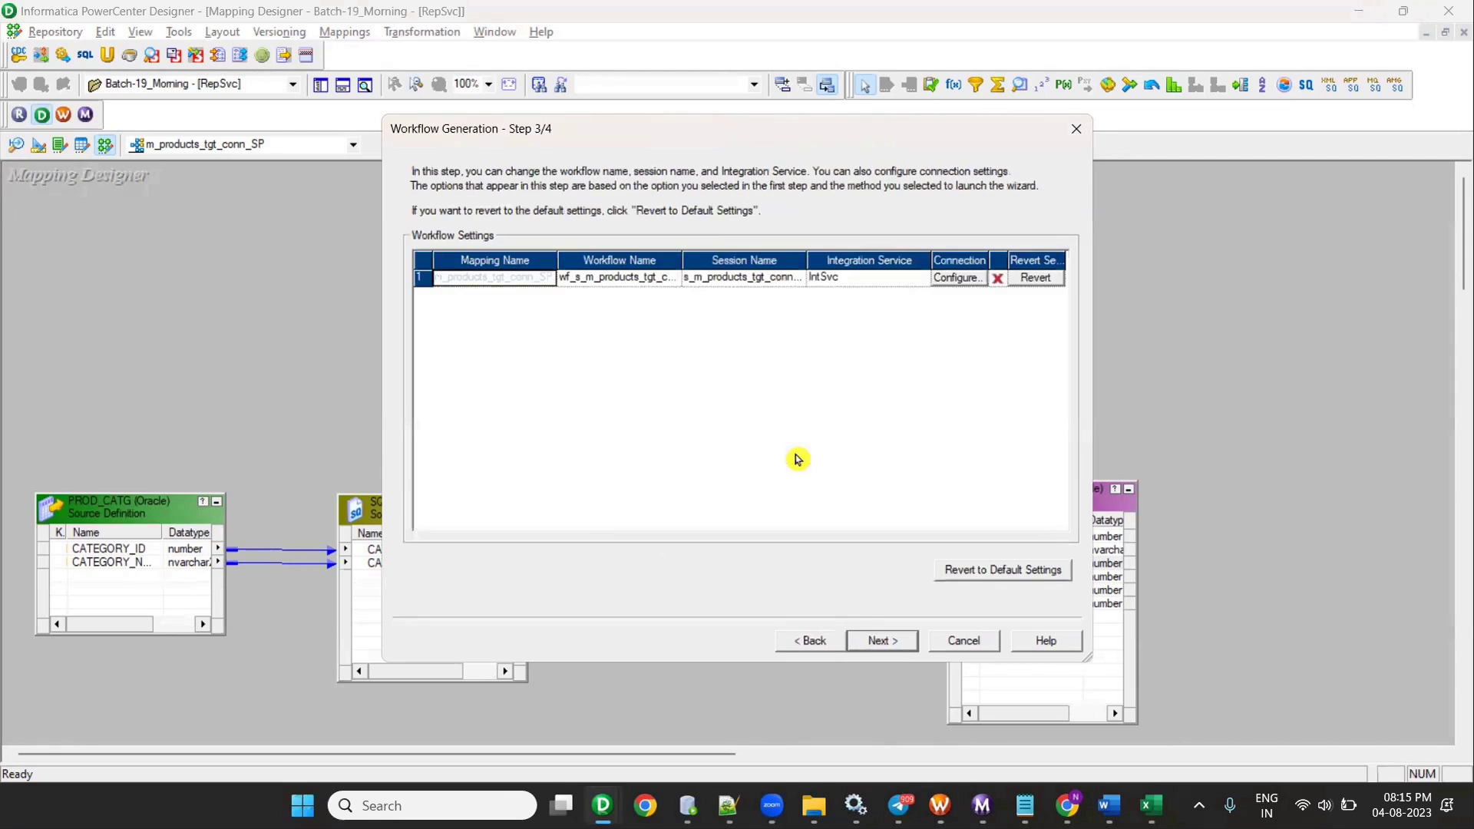
{"action": "left_click", "coordinate": [875, 642]}
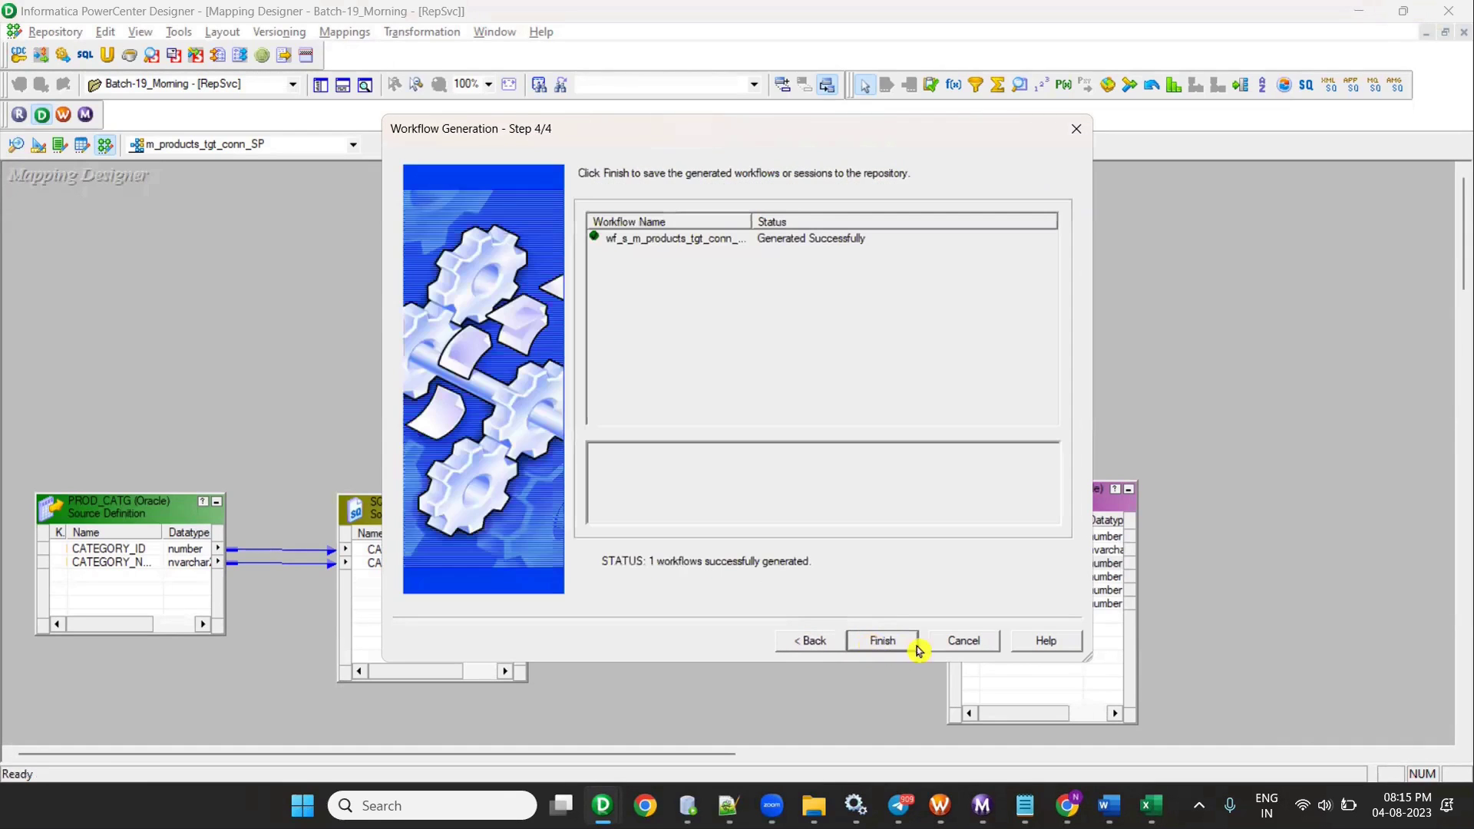
{"action": "left_click", "coordinate": [969, 649]}
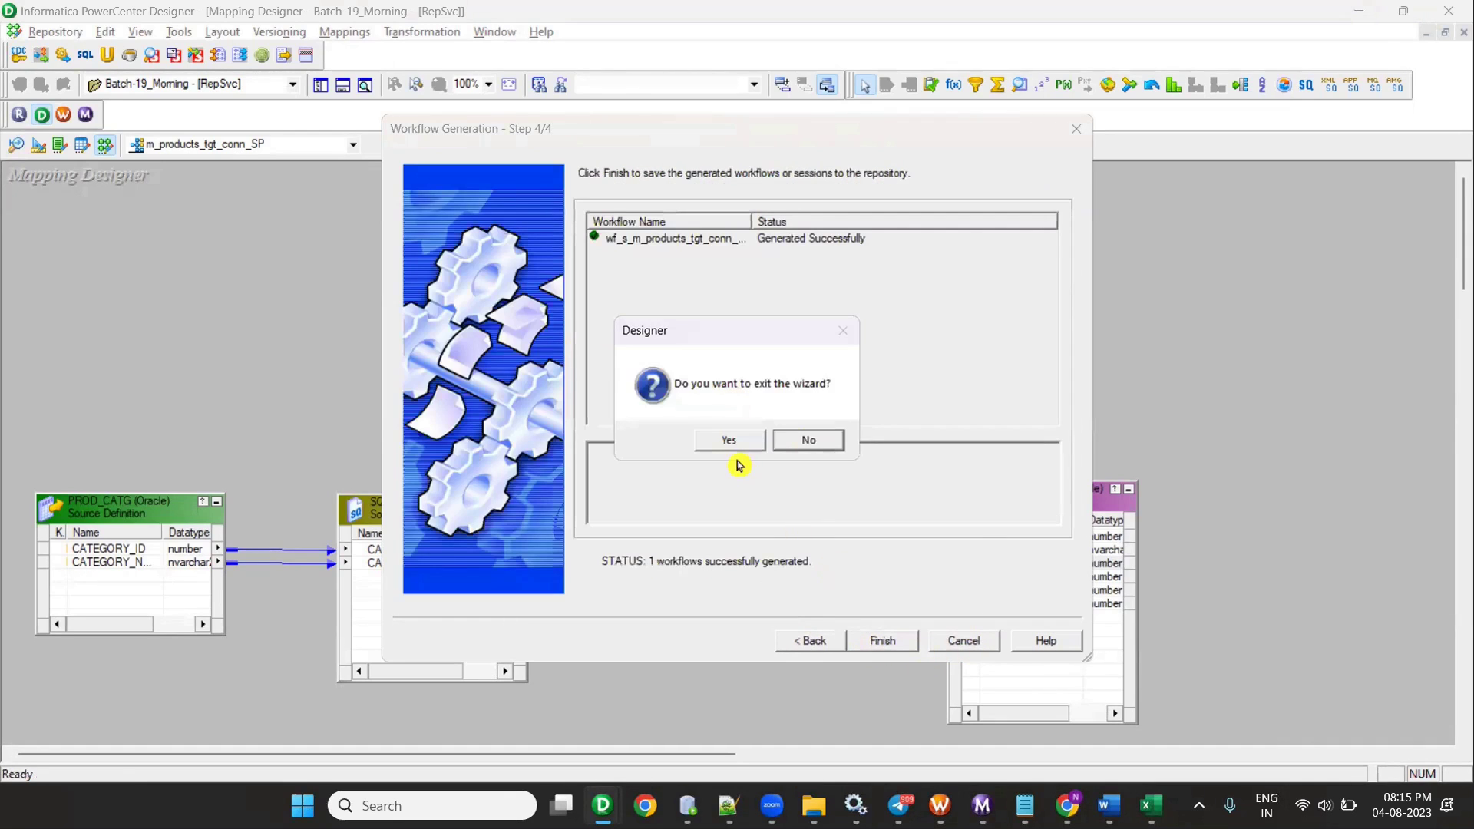
{"action": "left_click", "coordinate": [724, 441]}
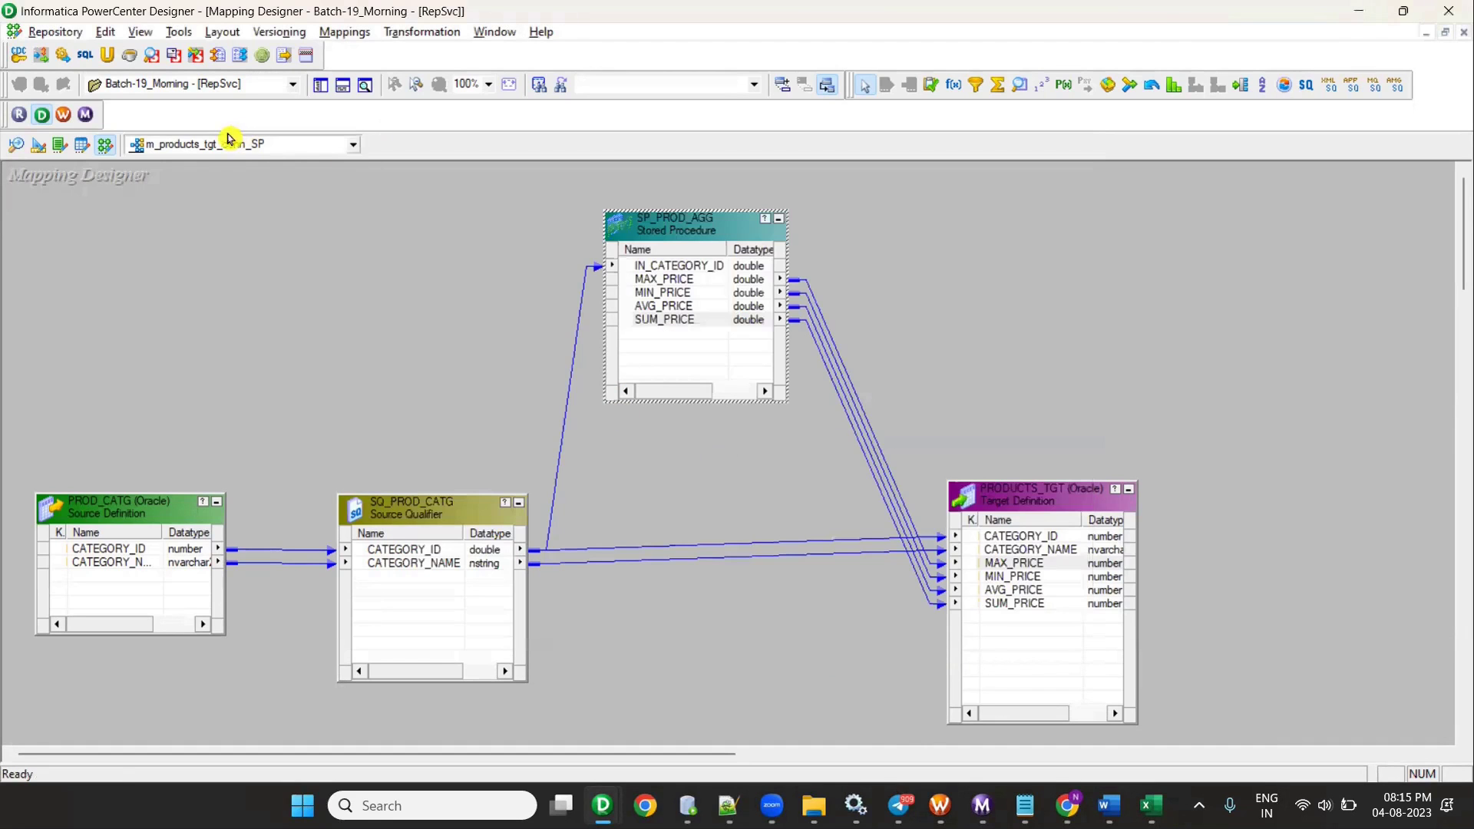
{"action": "left_click", "coordinate": [194, 146]}
{"action": "left_click", "coordinate": [302, 316]}
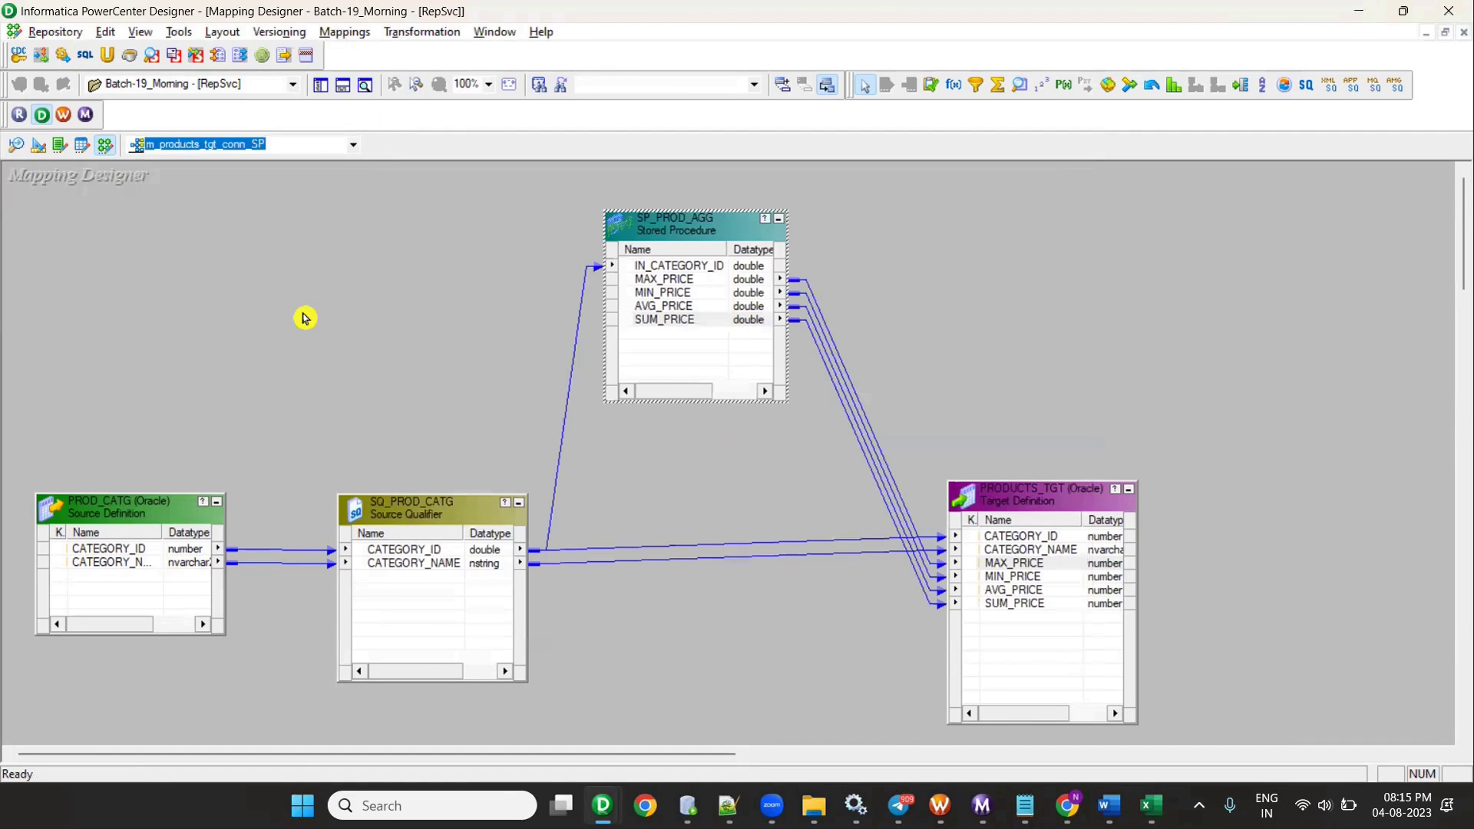
- Rerun Generate Workflow with prefix wf_s through to Finish, then launch Workflow Manager
{"action": "left_click", "coordinate": [351, 33]}
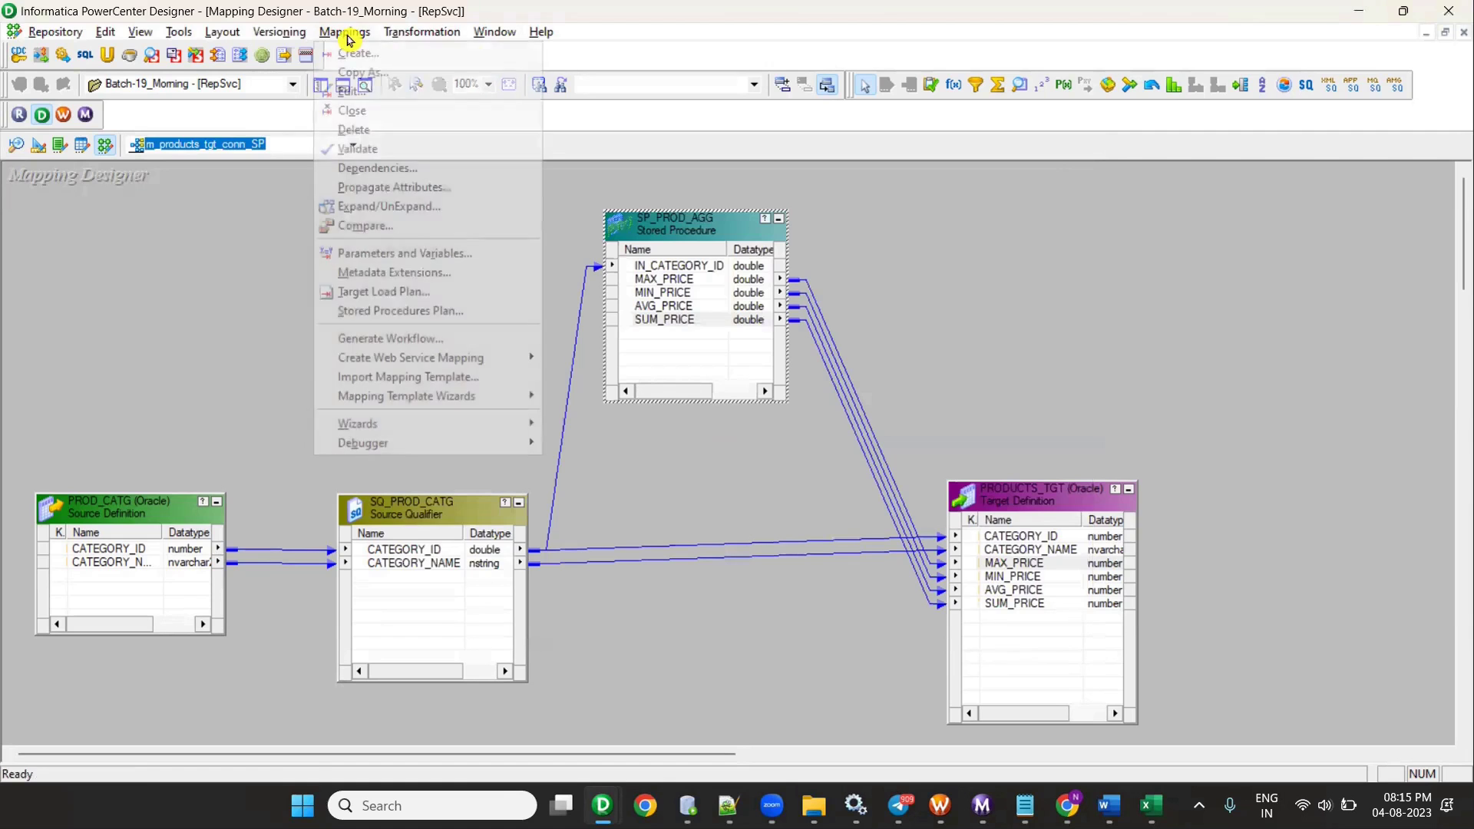
{"action": "left_click", "coordinate": [447, 345]}
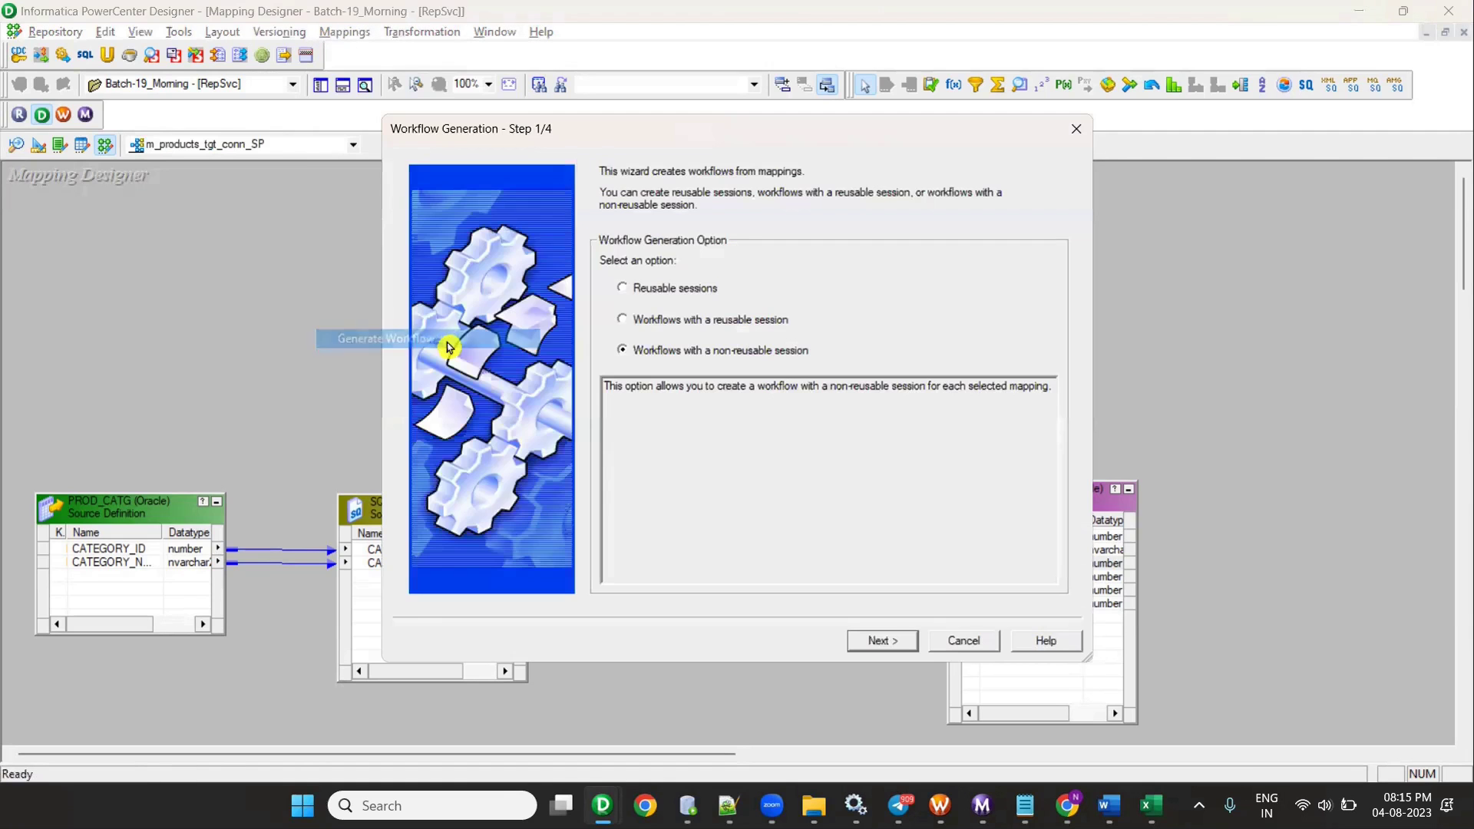
{"action": "left_click", "coordinate": [676, 323]}
{"action": "left_click", "coordinate": [889, 640]}
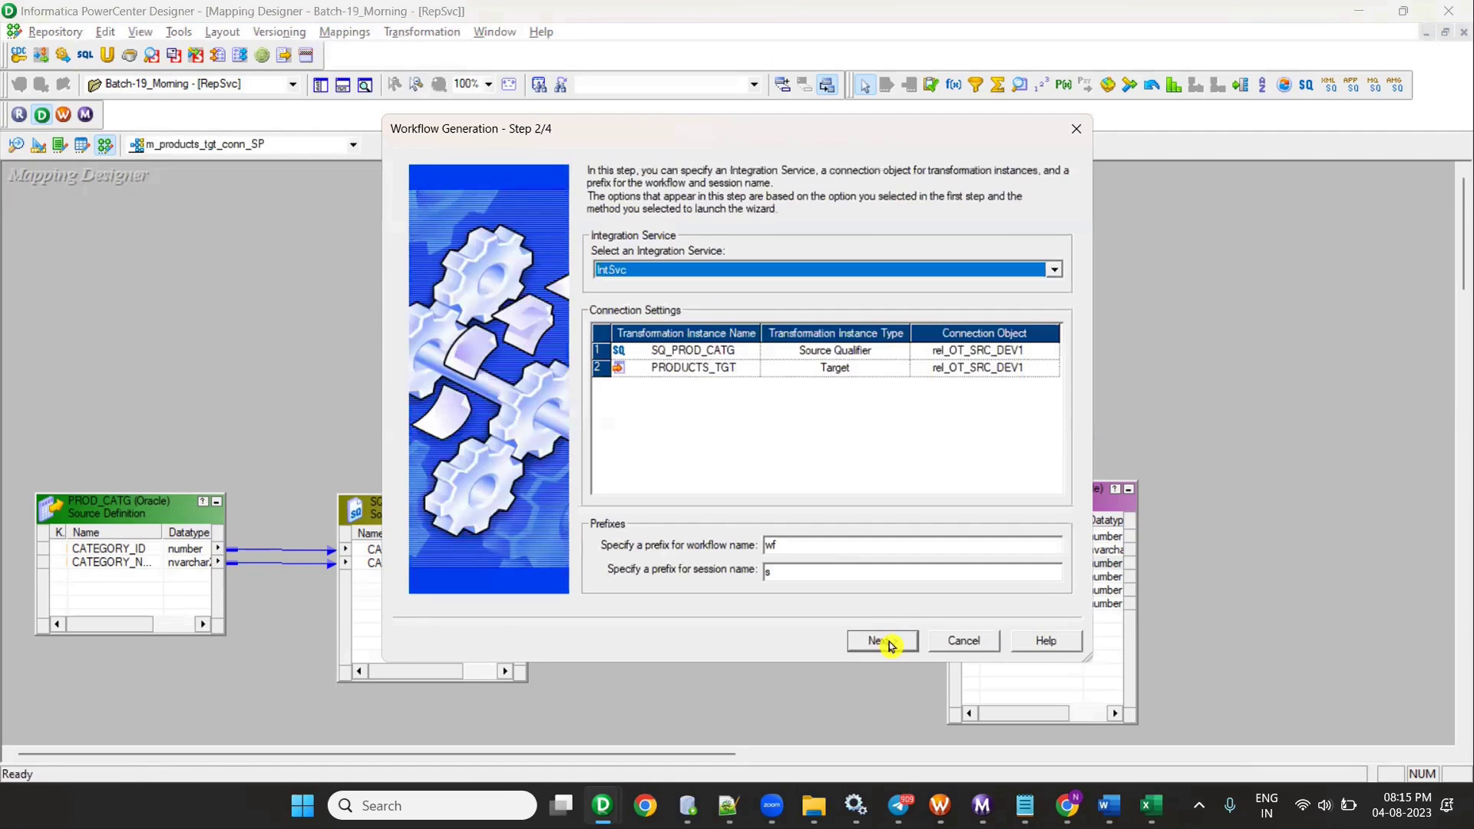
{"action": "left_click", "coordinate": [836, 545]}
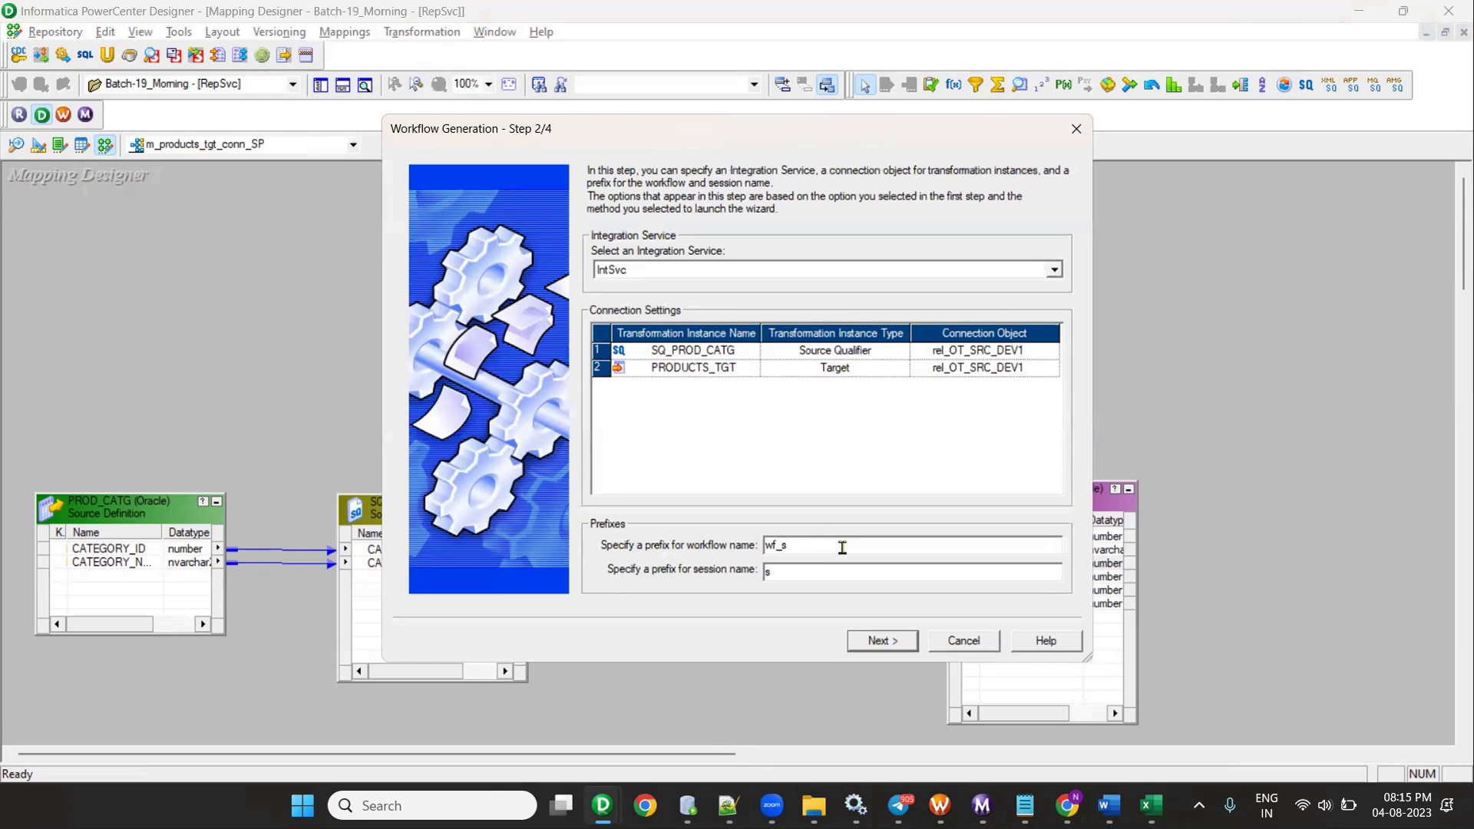
{"action": "left_click", "coordinate": [893, 647]}
{"action": "left_click", "coordinate": [891, 643]}
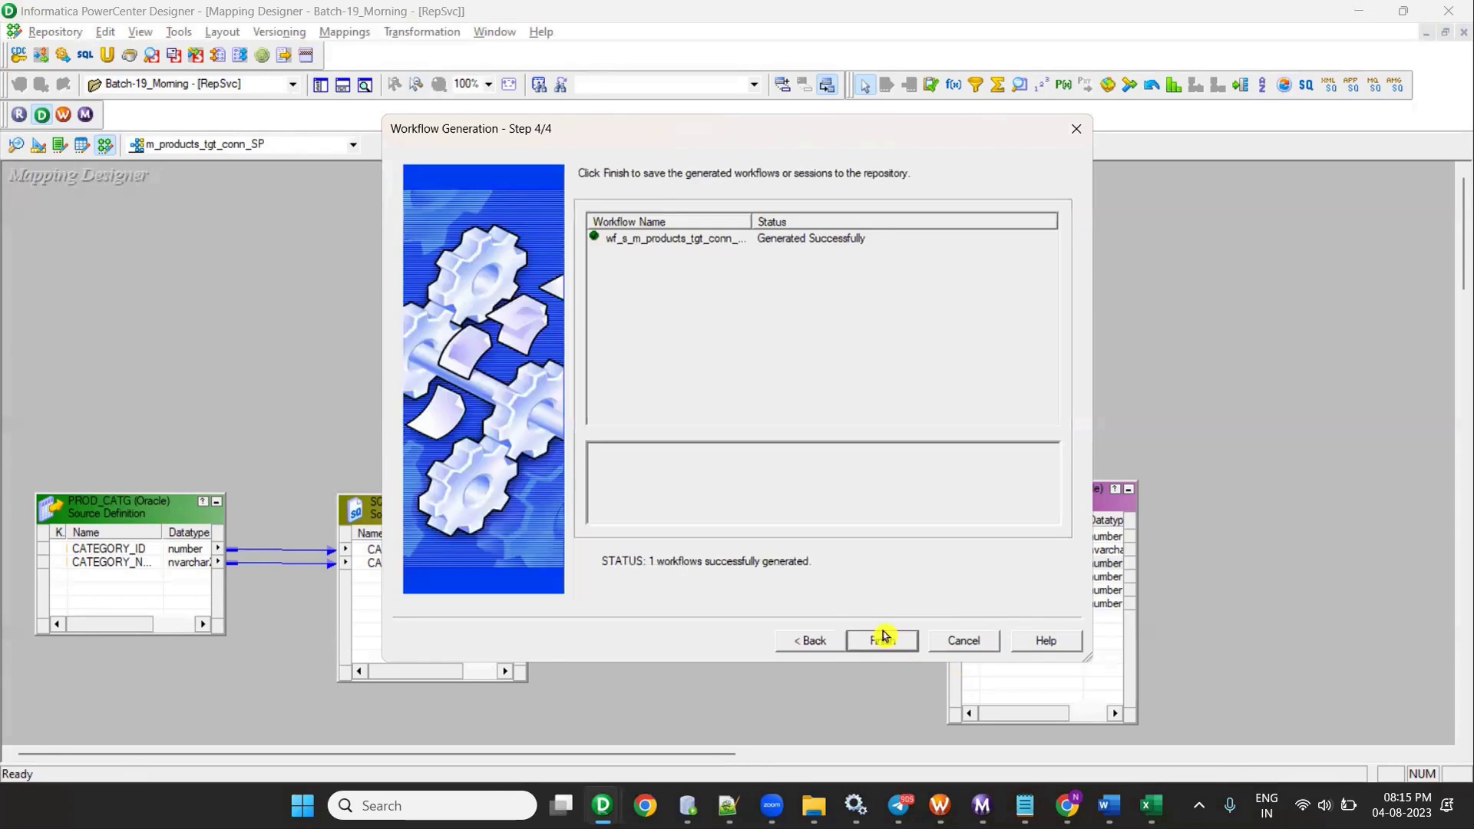
{"action": "left_click", "coordinate": [890, 642]}
{"action": "left_click", "coordinate": [63, 115]}
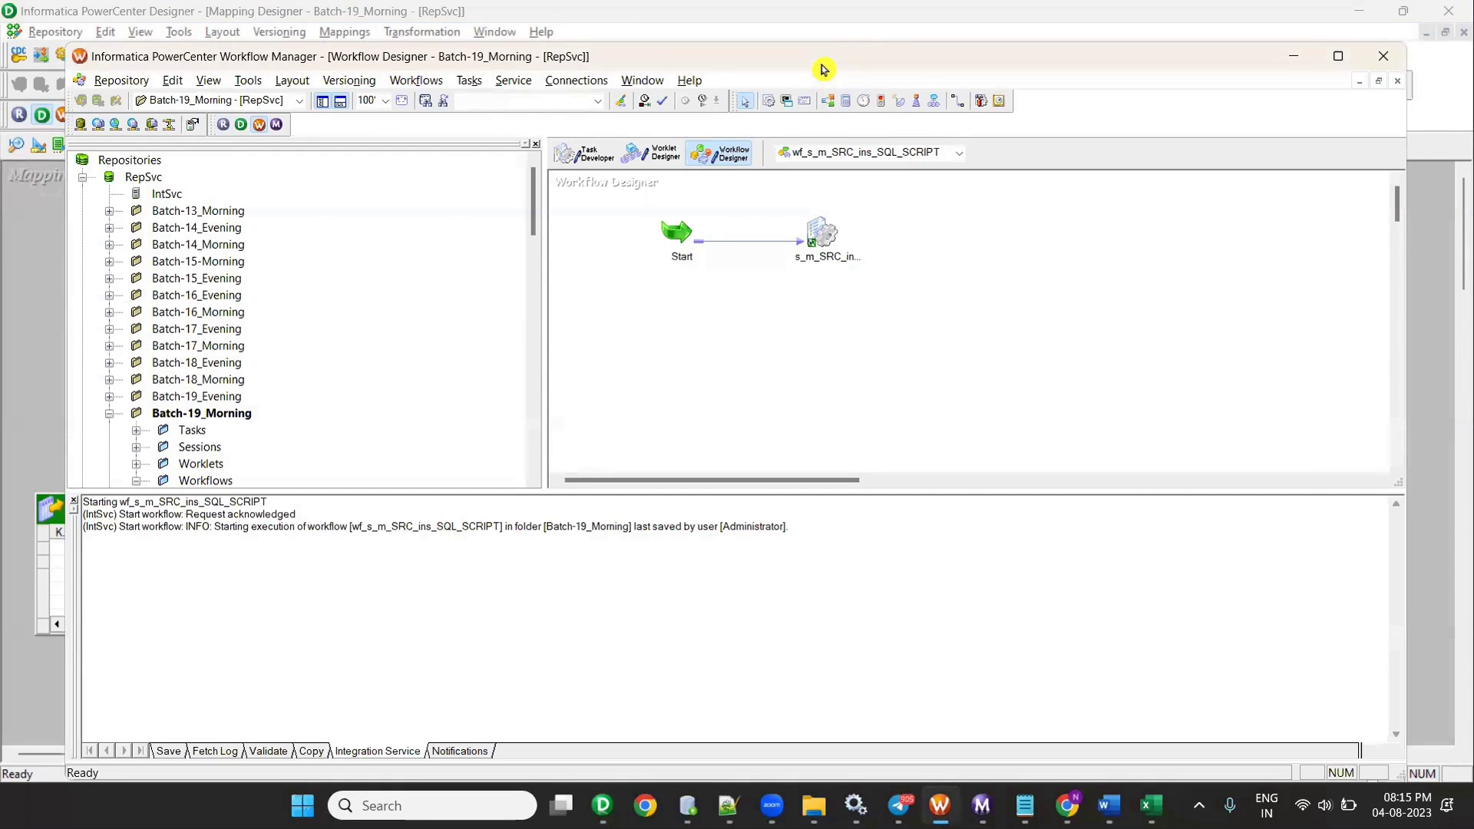
{"action": "key", "text": "alt+Tab"}
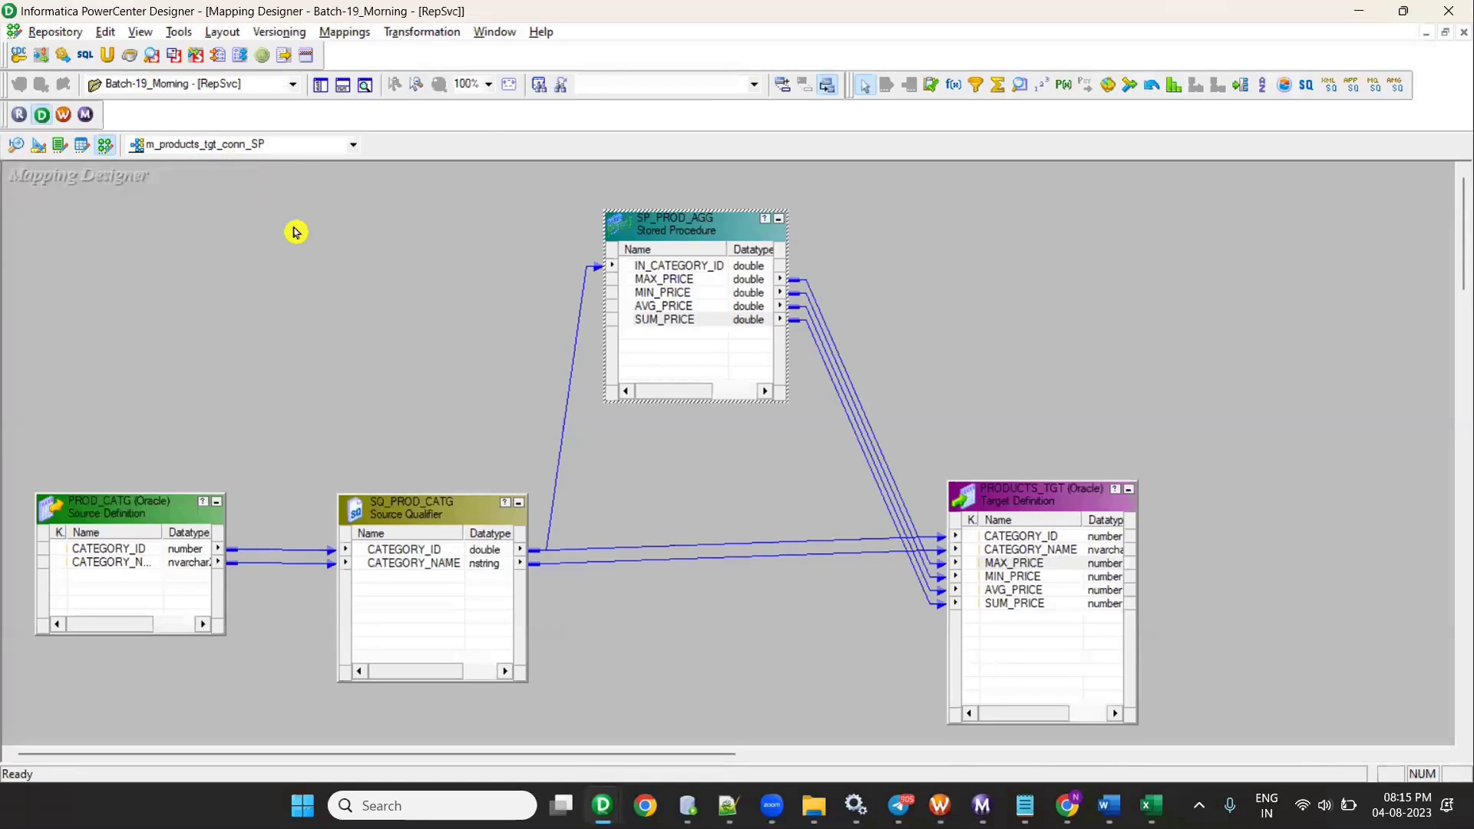
{"action": "key", "text": "alt+Tab"}
{"action": "scroll", "coordinate": [115, 430], "scroll_direction": "down", "scroll_amount": 10}
{"action": "scroll", "coordinate": [153, 400], "scroll_direction": "down", "scroll_amount": 10}
{"action": "key", "text": "alt+Tab"}
{"action": "key", "text": "alt+Tab"}
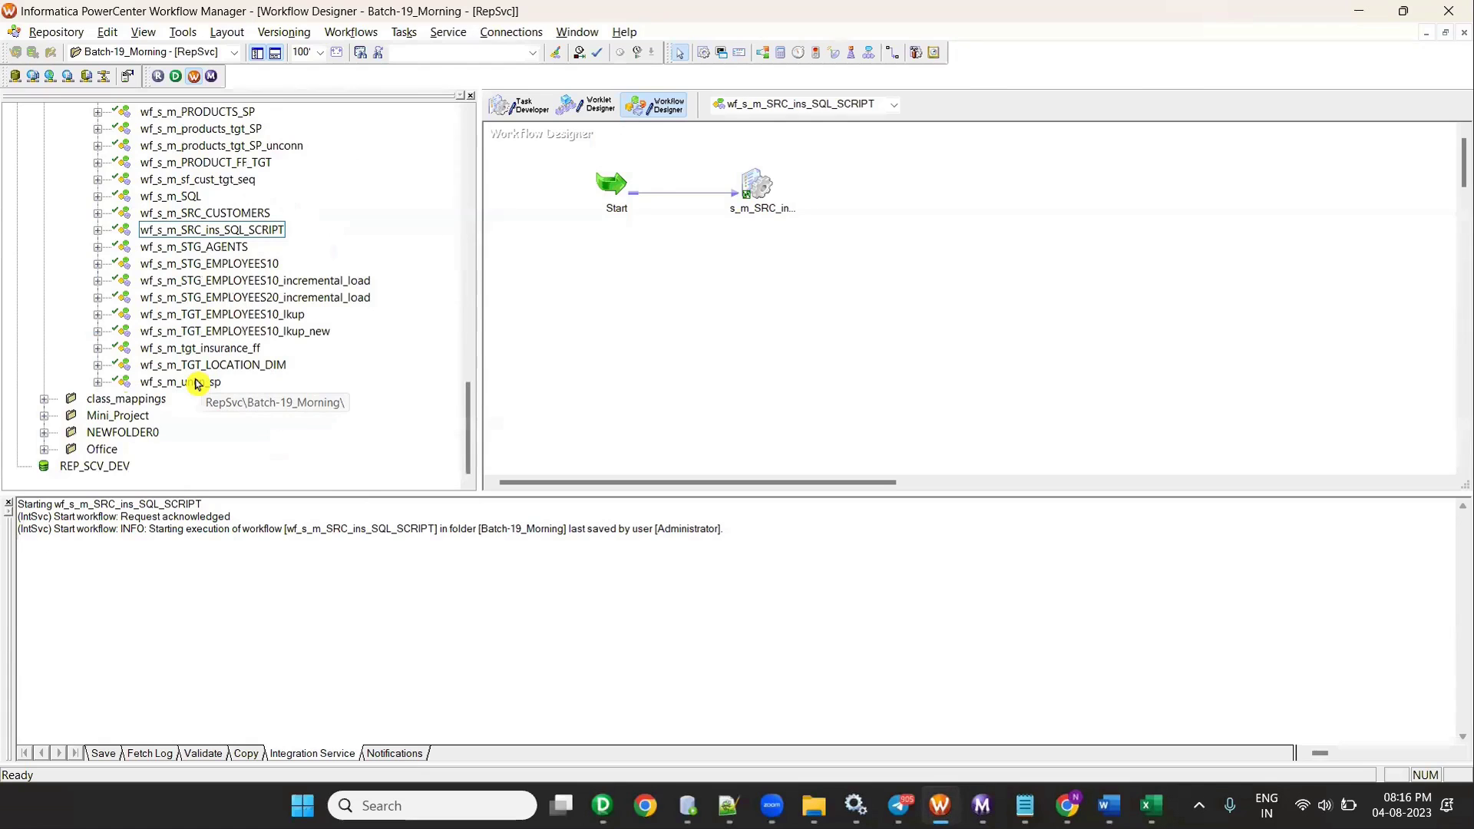
{"action": "scroll", "coordinate": [197, 384], "scroll_direction": "up", "scroll_amount": 2}
{"action": "left_click", "coordinate": [271, 246]}
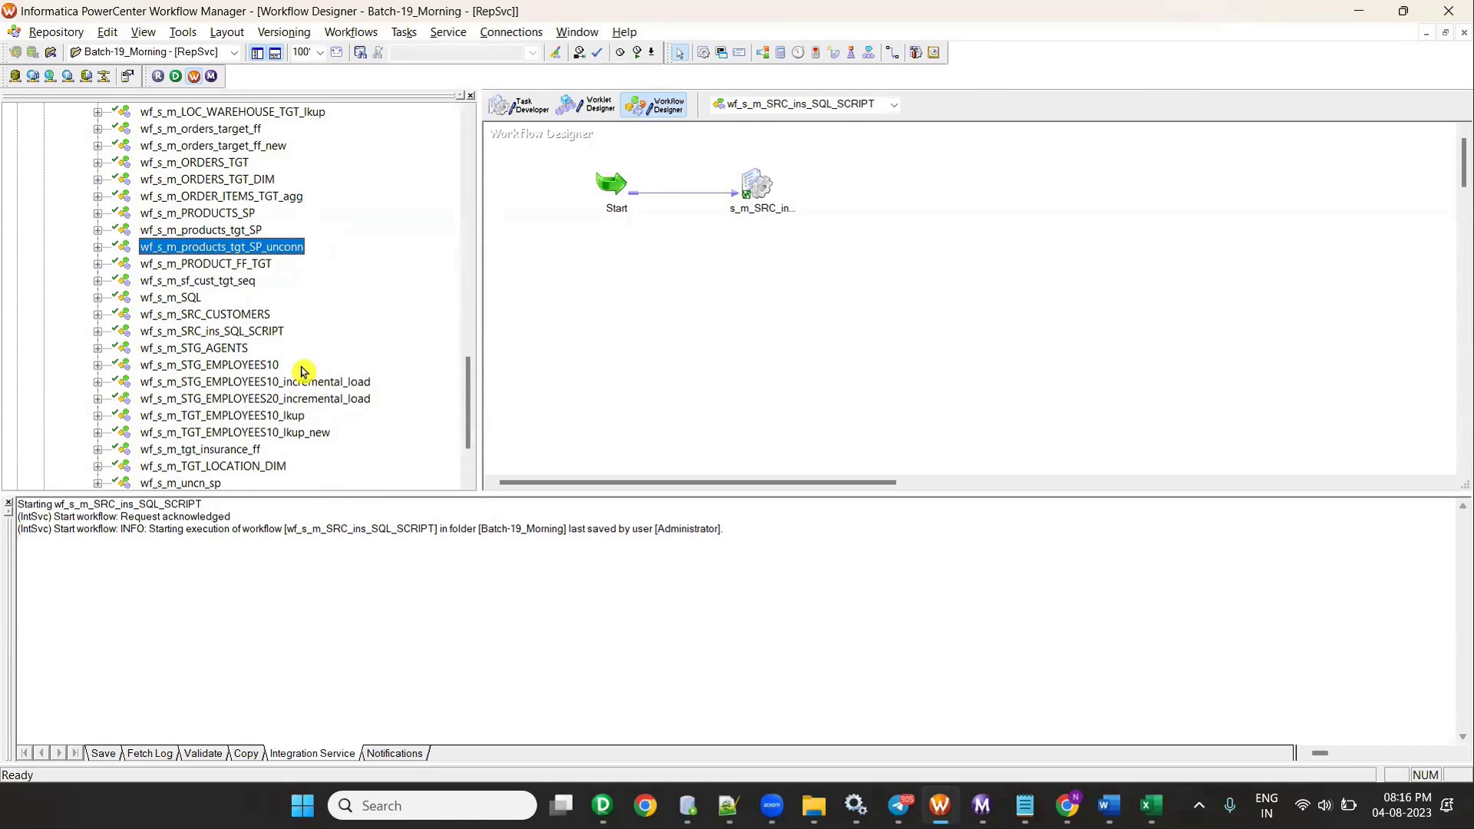
{"action": "scroll", "coordinate": [302, 372], "scroll_direction": "down", "scroll_amount": 1}
{"action": "key", "text": "alt+Tab"}
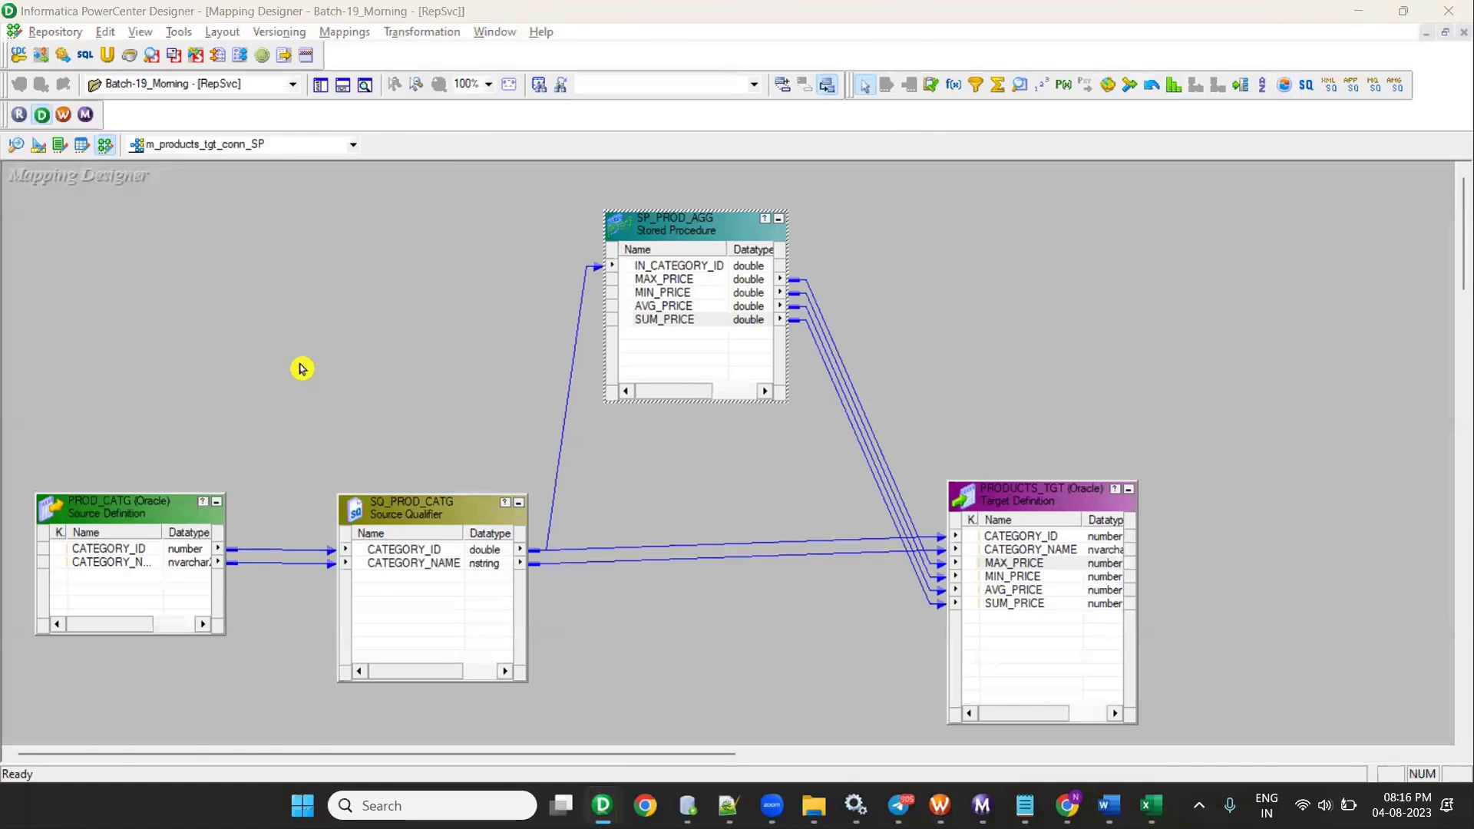
{"action": "key", "text": "alt+Tab"}
{"action": "key", "text": "alt+Tab"}
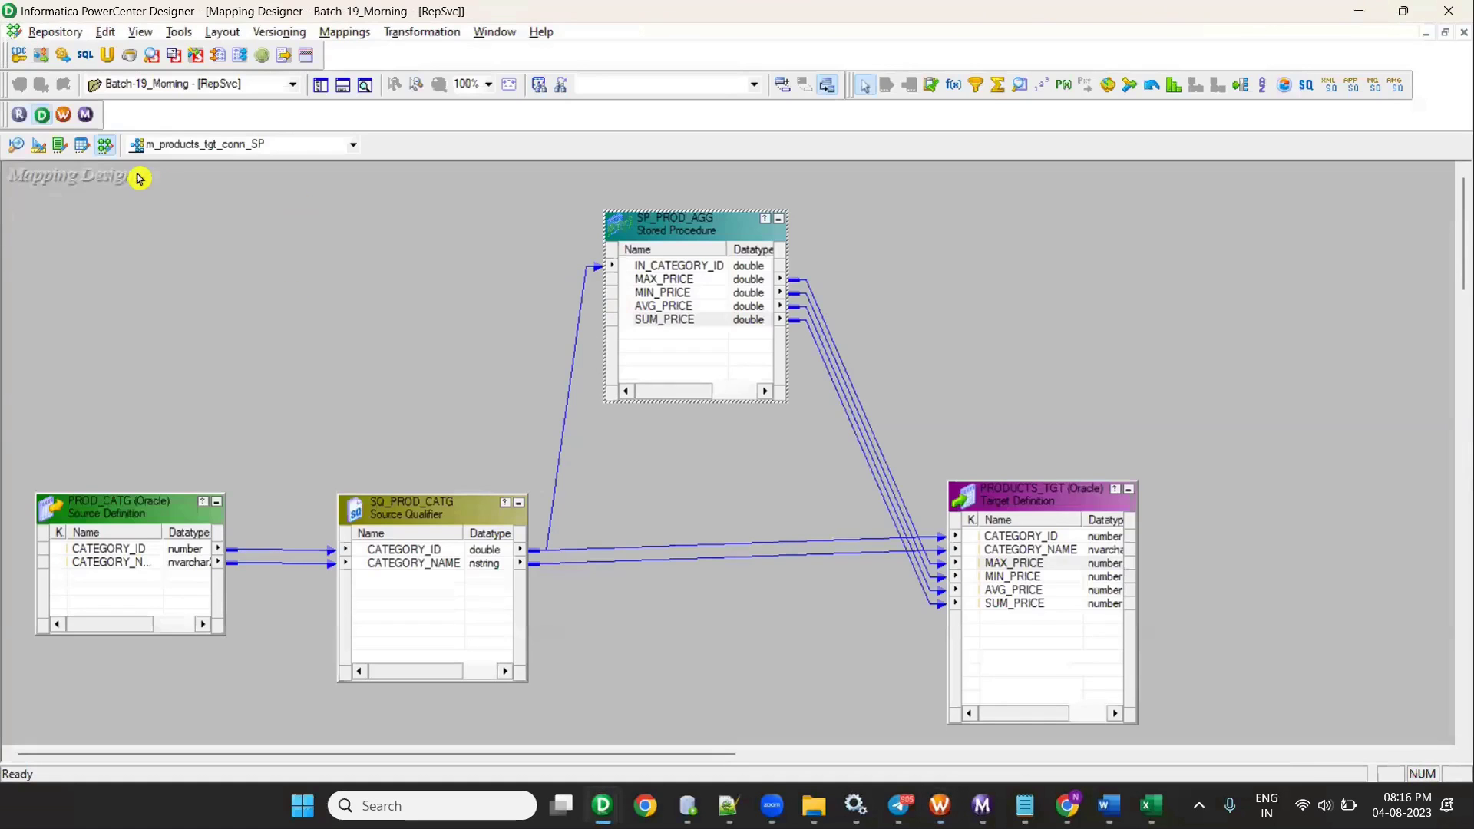
{"action": "key", "text": "alt+Tab"}
{"action": "scroll", "coordinate": [367, 398], "scroll_direction": "up", "scroll_amount": 15}
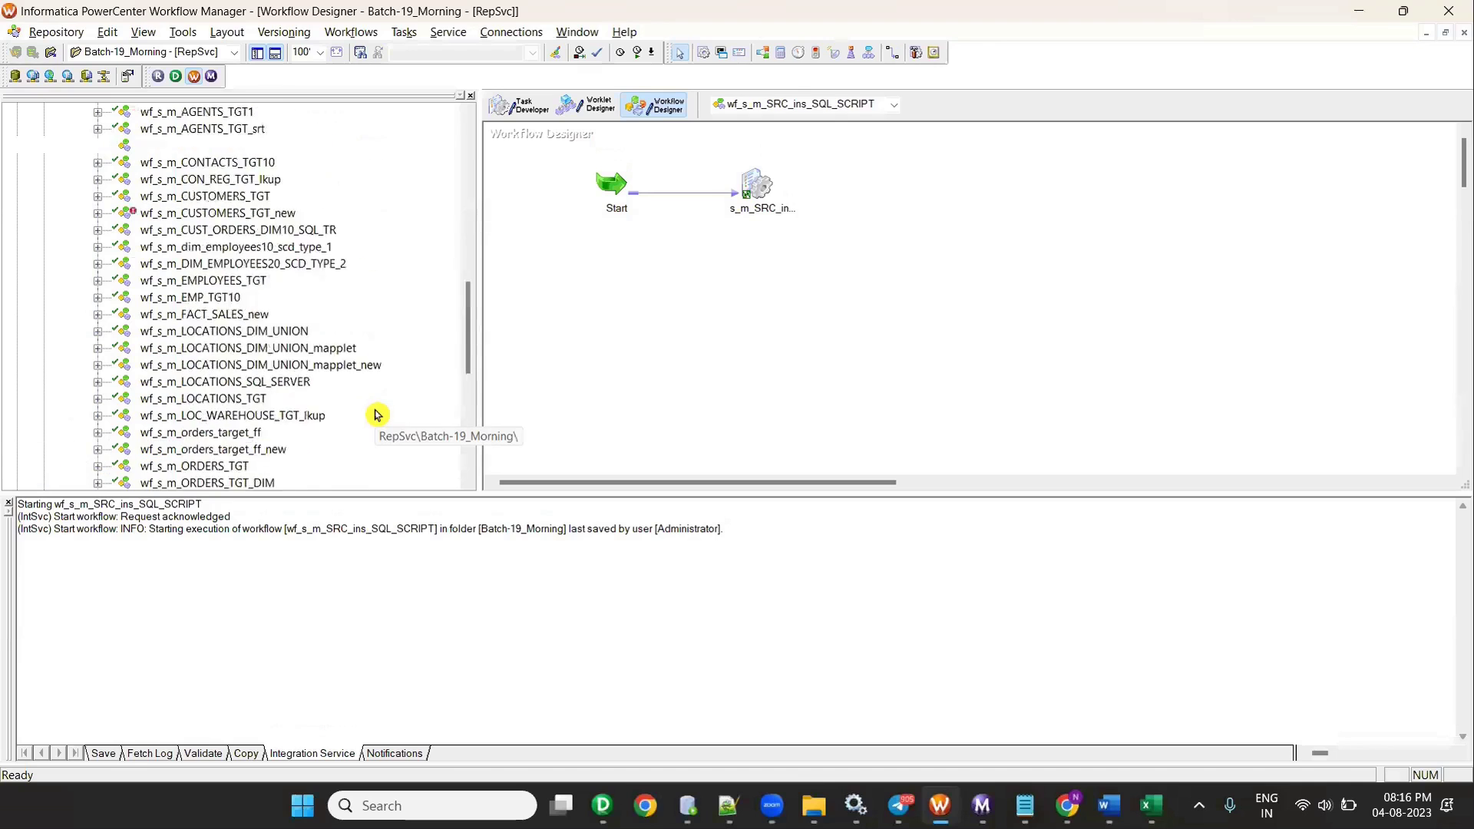
{"action": "scroll", "coordinate": [377, 413], "scroll_direction": "down", "scroll_amount": 2}
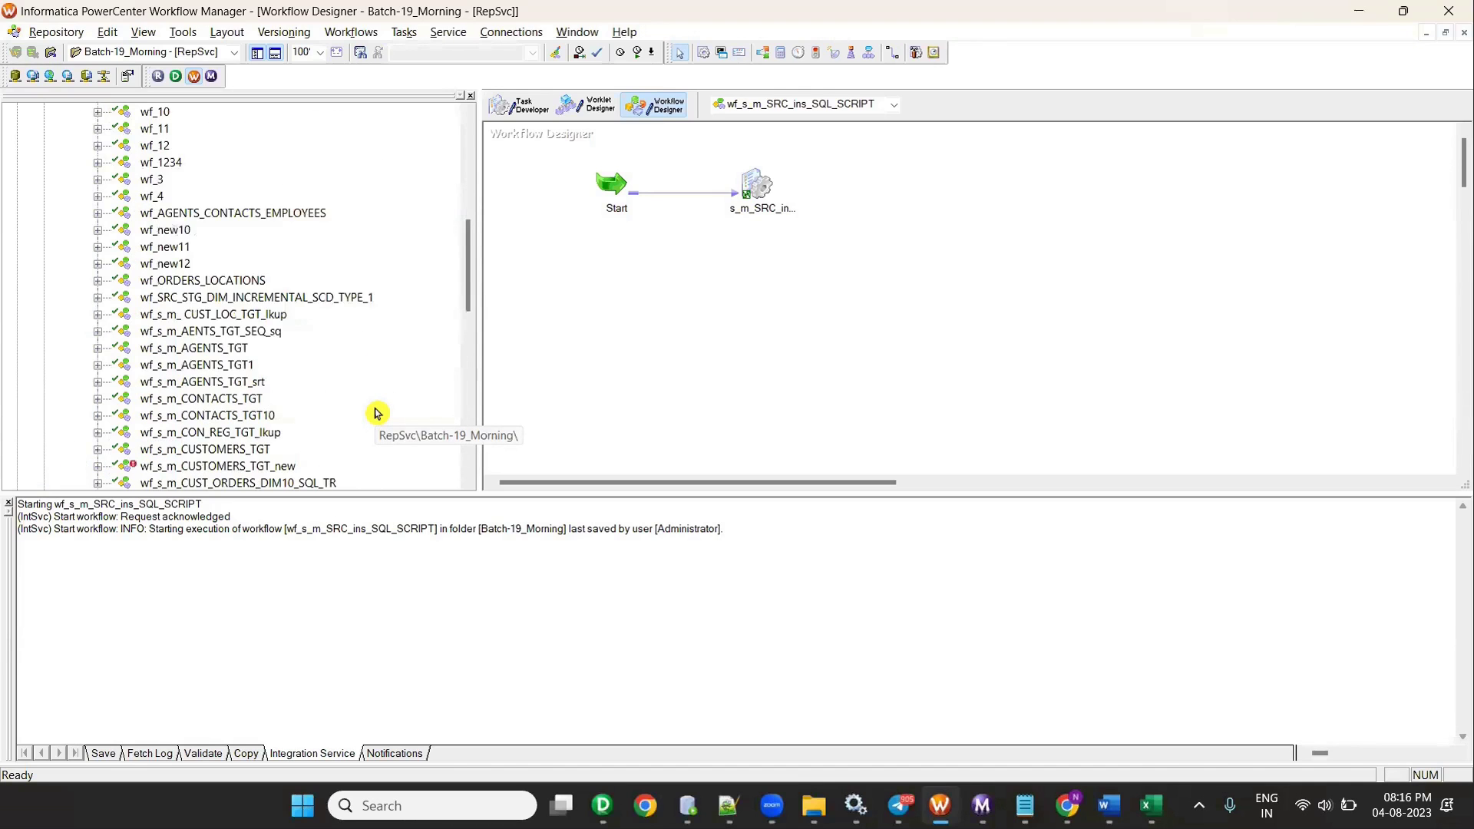
{"action": "scroll", "coordinate": [377, 413], "scroll_direction": "down", "scroll_amount": 5}
{"action": "scroll", "coordinate": [376, 414], "scroll_direction": "down", "scroll_amount": 2}
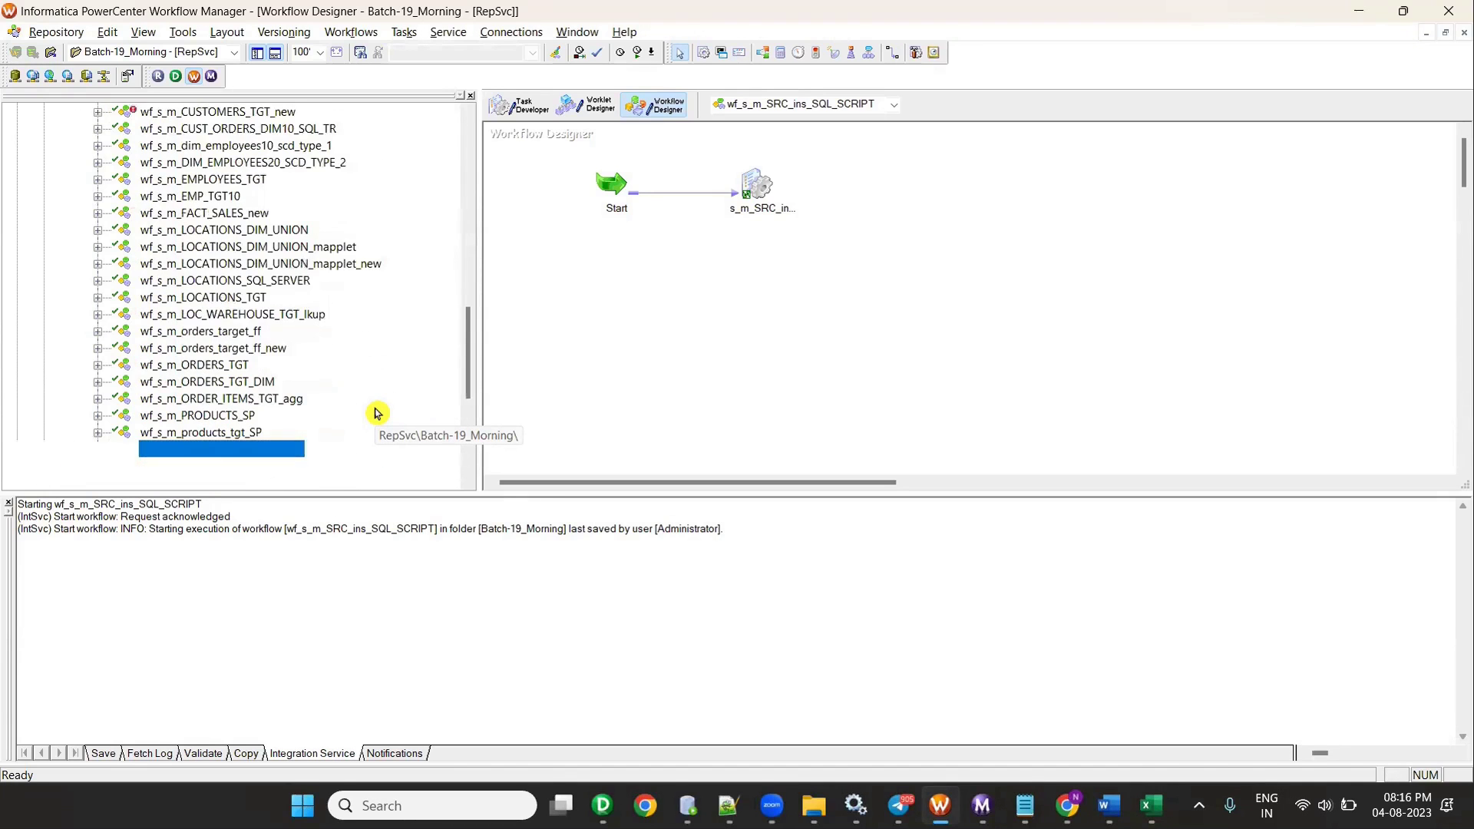
{"action": "key", "text": "alt+Tab"}
{"action": "double_click", "coordinate": [1050, 495]}
{"action": "key", "text": "alt+Tab"}
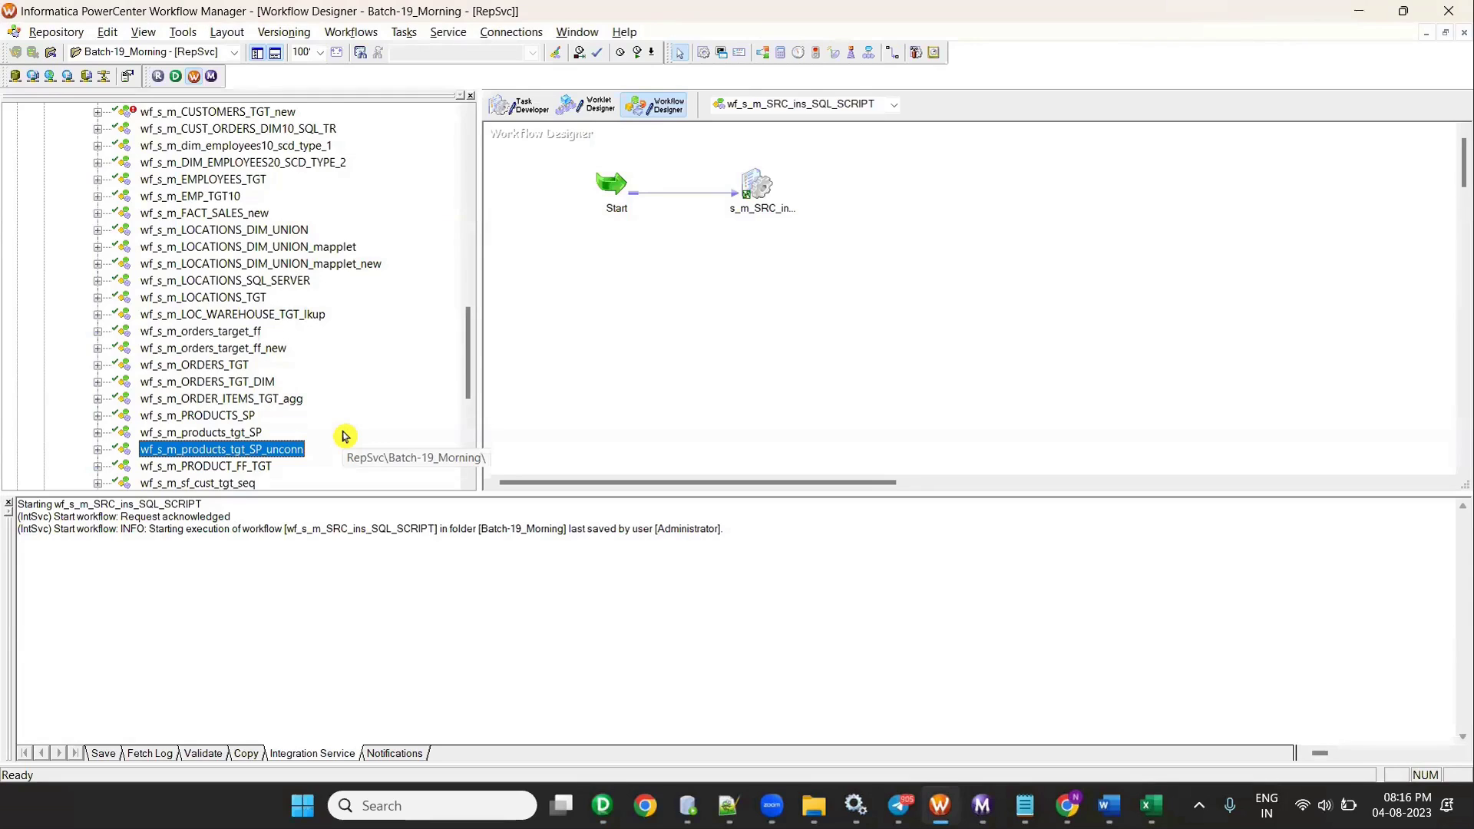
{"action": "scroll", "coordinate": [343, 436], "scroll_direction": "down", "scroll_amount": 2}
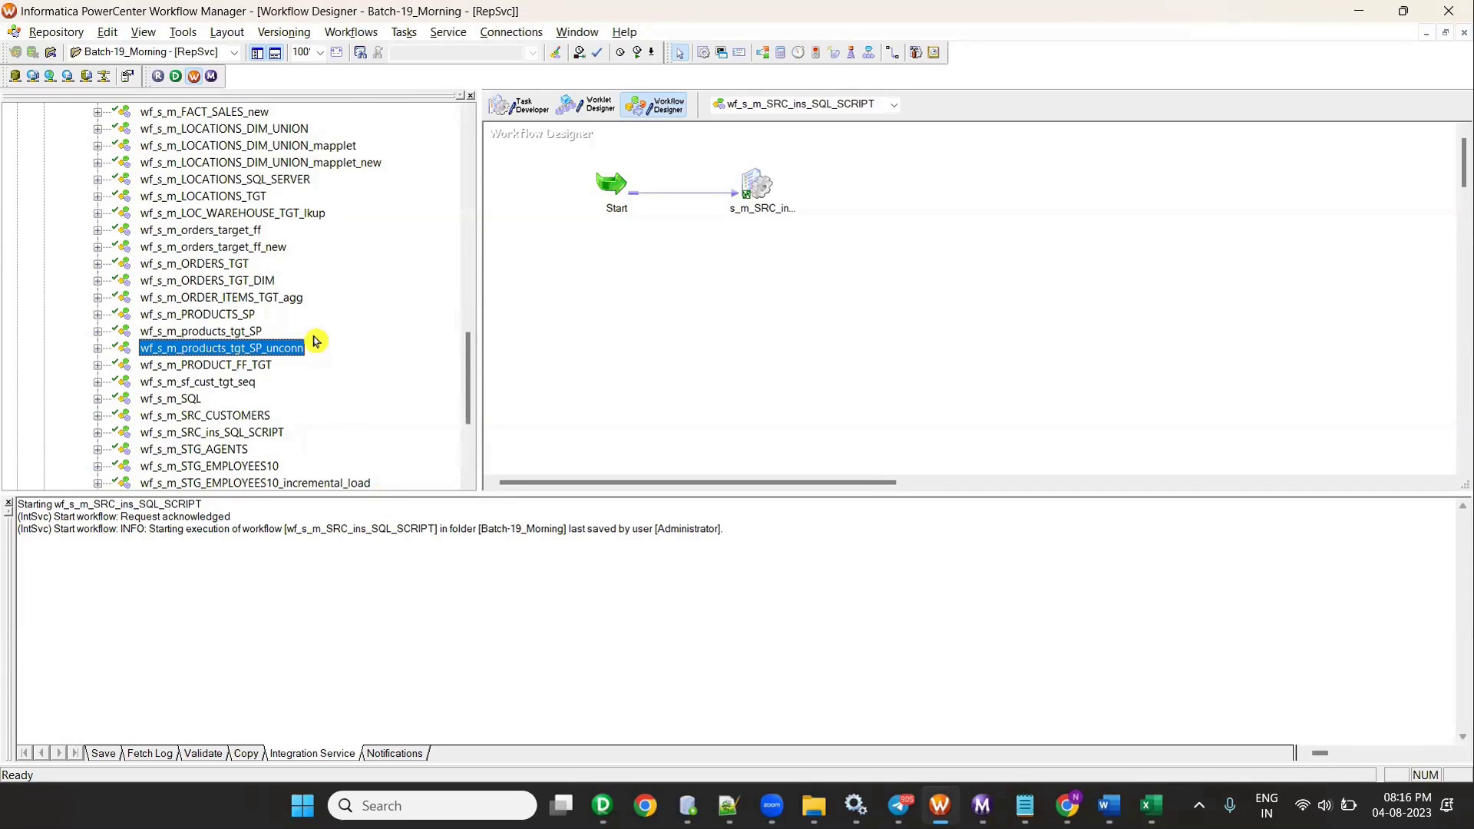
{"action": "scroll", "coordinate": [314, 341], "scroll_direction": "down", "scroll_amount": 4}
{"action": "scroll", "coordinate": [315, 341], "scroll_direction": "up", "scroll_amount": 12}
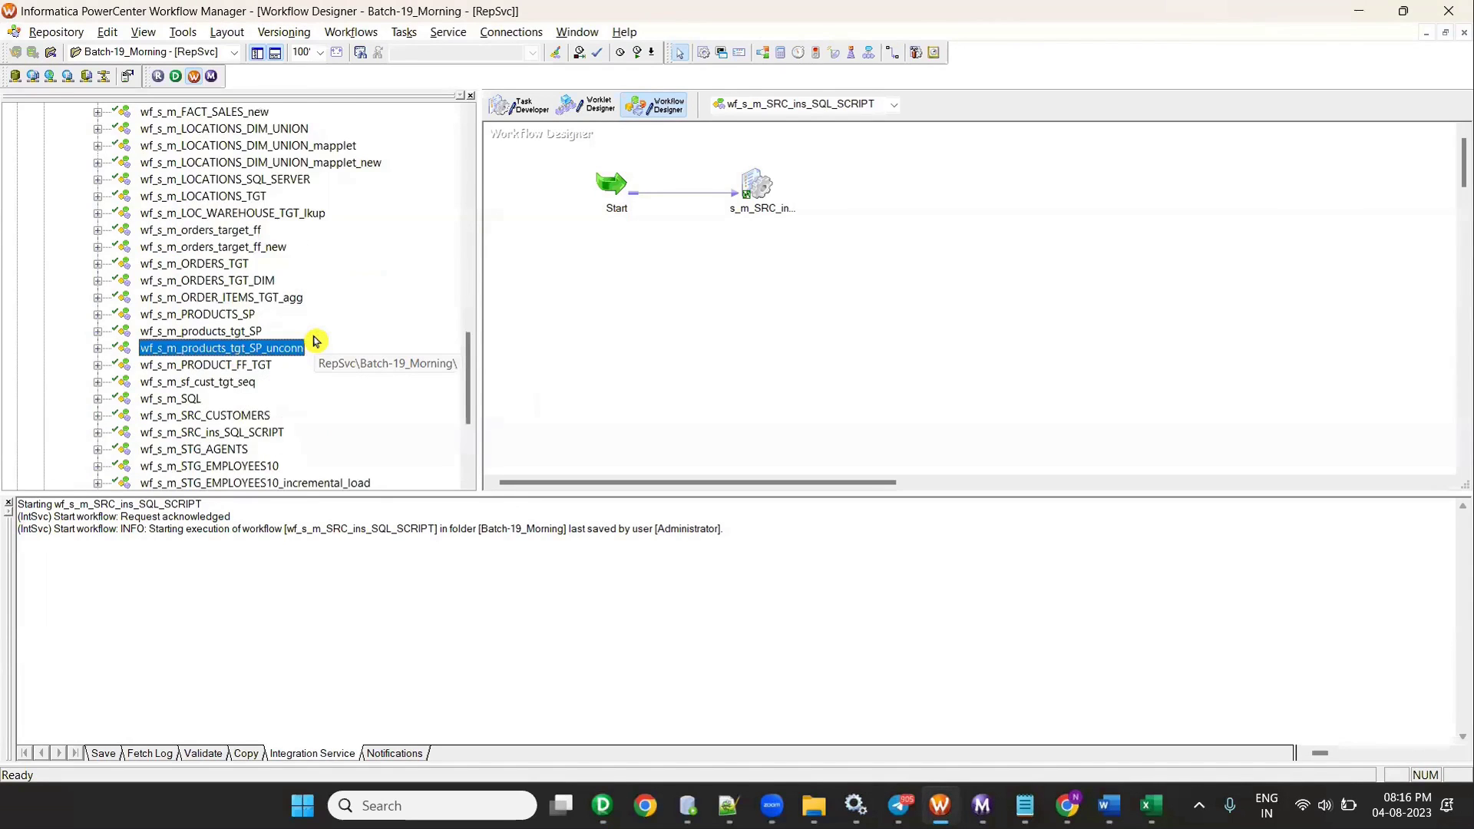
{"action": "scroll", "coordinate": [315, 341], "scroll_direction": "up", "scroll_amount": 8}
{"action": "key", "text": "alt+Tab"}
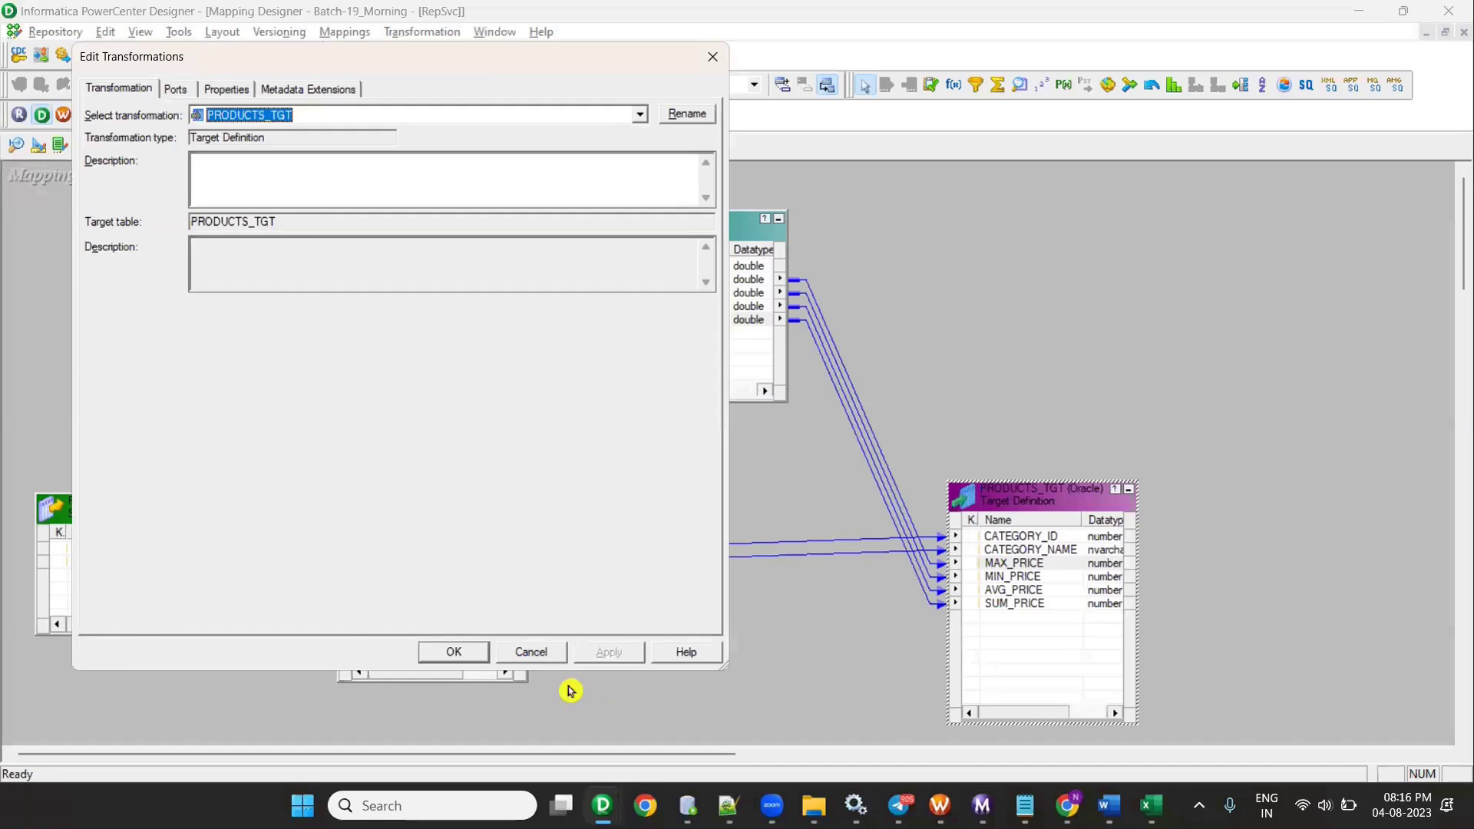
{"action": "left_click", "coordinate": [454, 652]}
{"action": "key", "text": "ctrl+s"}
{"action": "key", "text": "ctrl+s"}
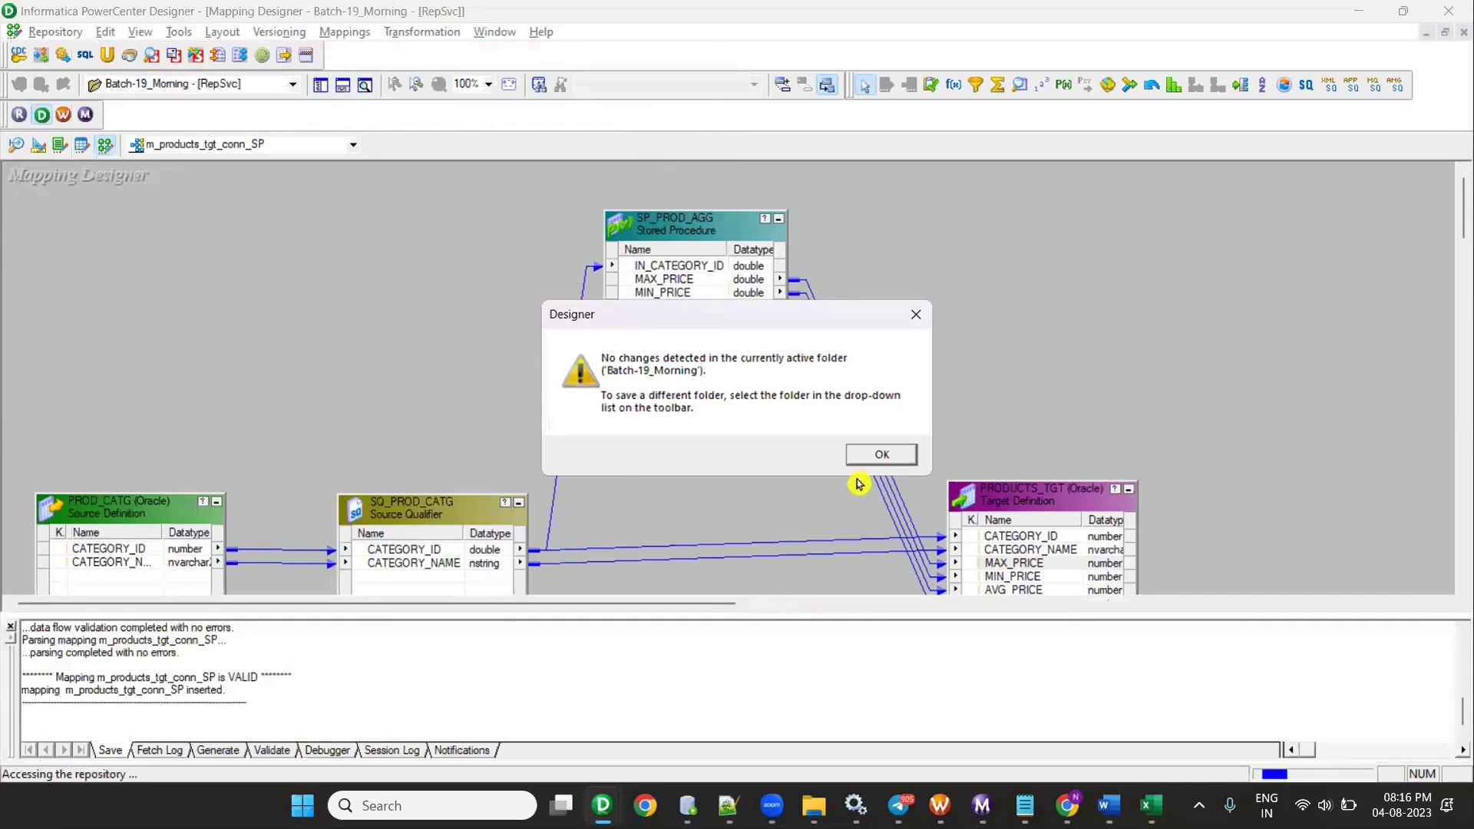
{"action": "left_click", "coordinate": [878, 459]}
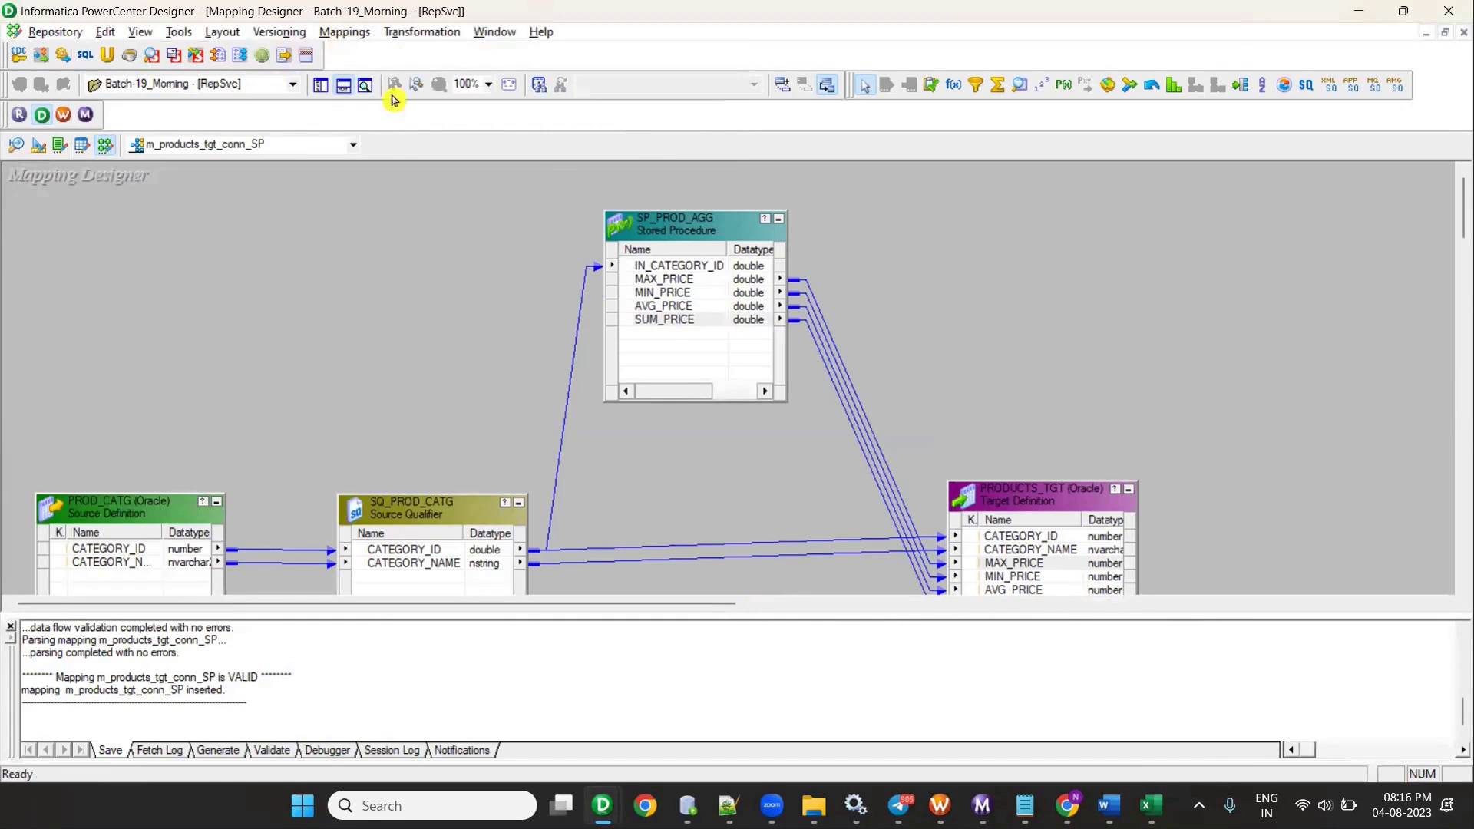
{"action": "key", "text": "alt+Tab"}
{"action": "left_click", "coordinate": [154, 365]}
{"action": "right_click", "coordinate": [154, 365]}
{"action": "left_click", "coordinate": [102, 368]}
{"action": "scroll", "coordinate": [102, 368], "scroll_direction": "down", "scroll_amount": 5}
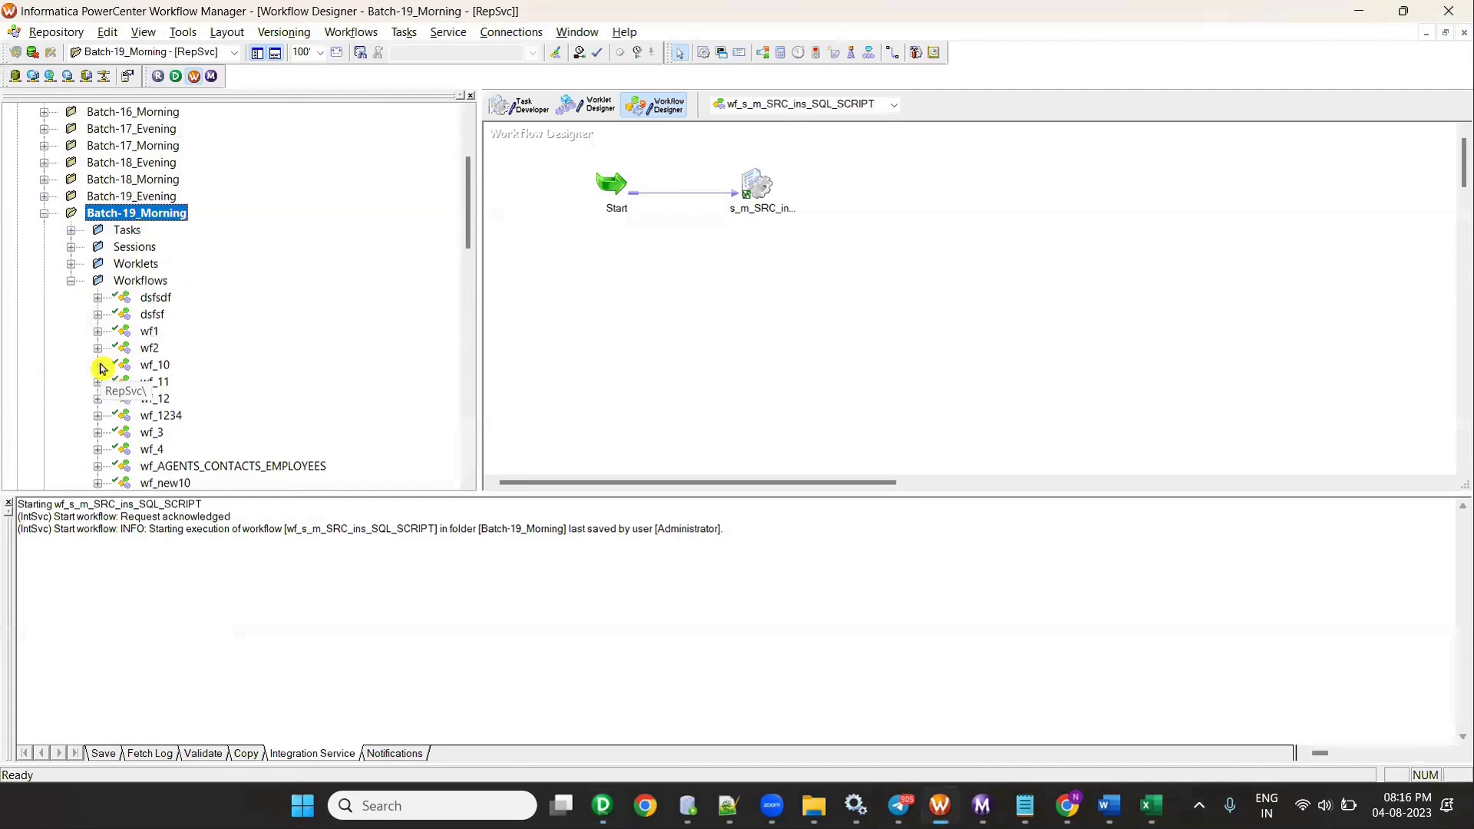
{"action": "scroll", "coordinate": [102, 369], "scroll_direction": "down", "scroll_amount": 1}
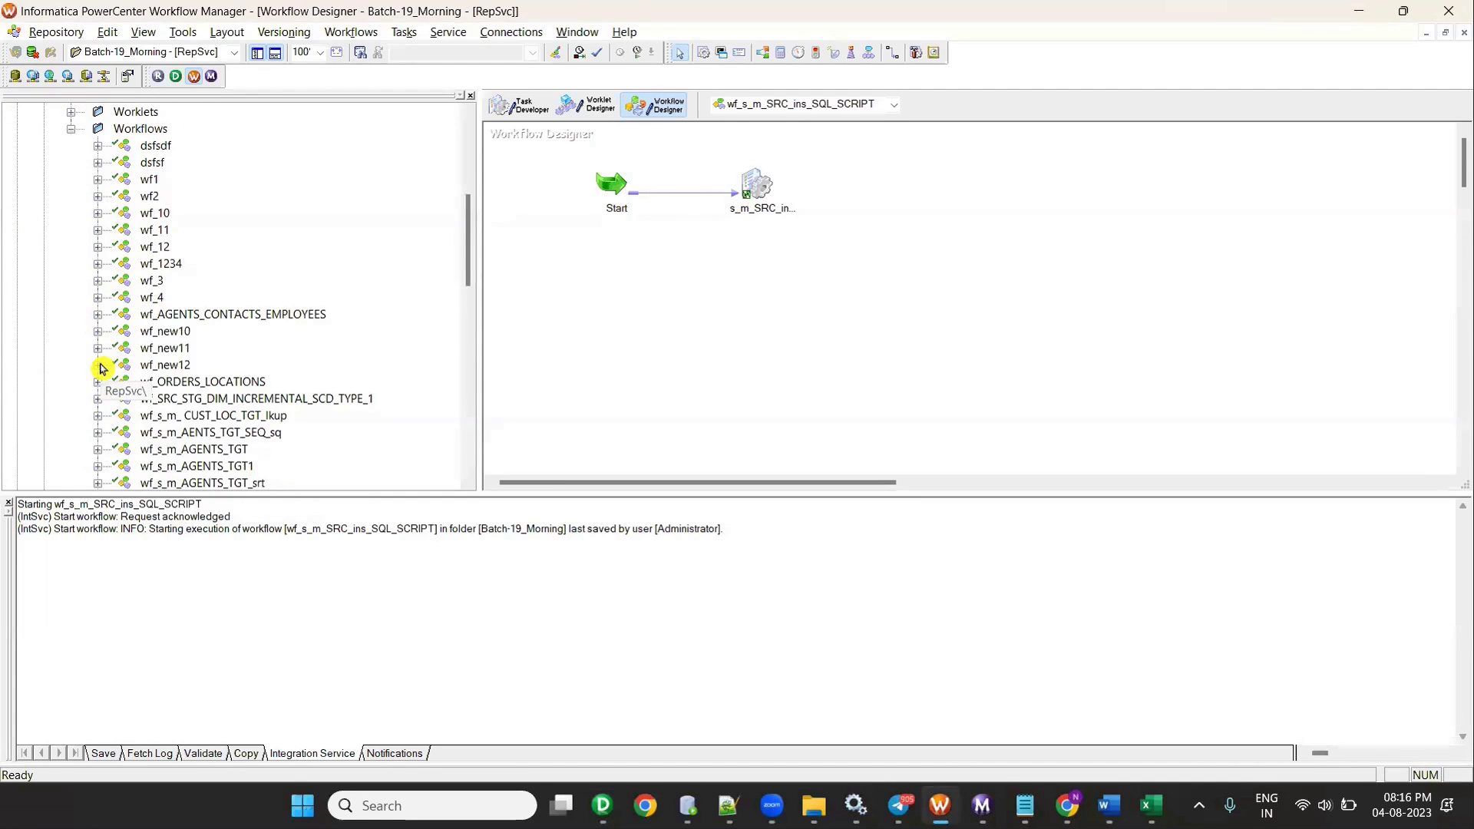
{"action": "scroll", "coordinate": [102, 369], "scroll_direction": "down", "scroll_amount": 4}
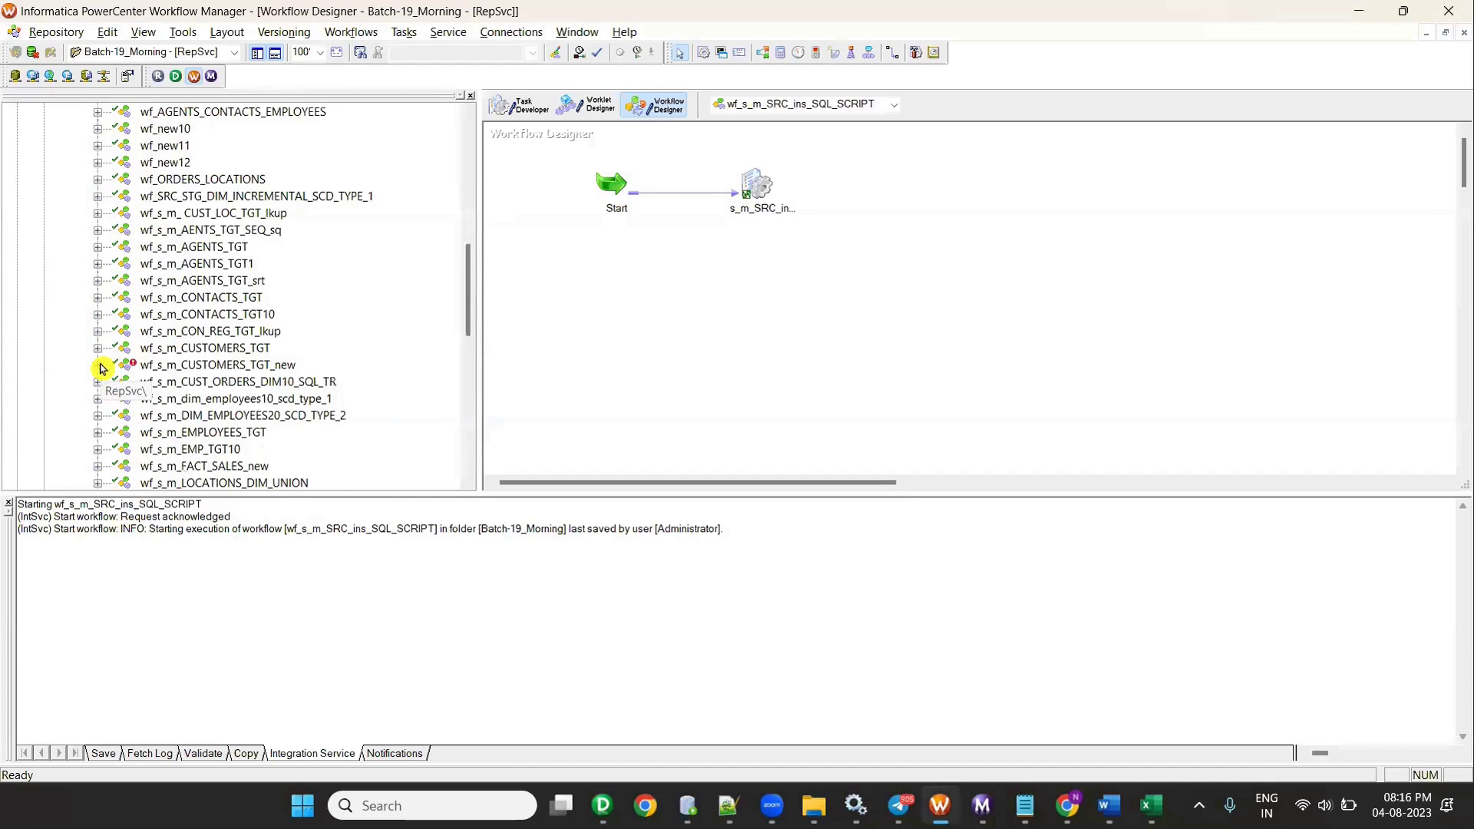
{"action": "scroll", "coordinate": [102, 369], "scroll_direction": "down", "scroll_amount": 1}
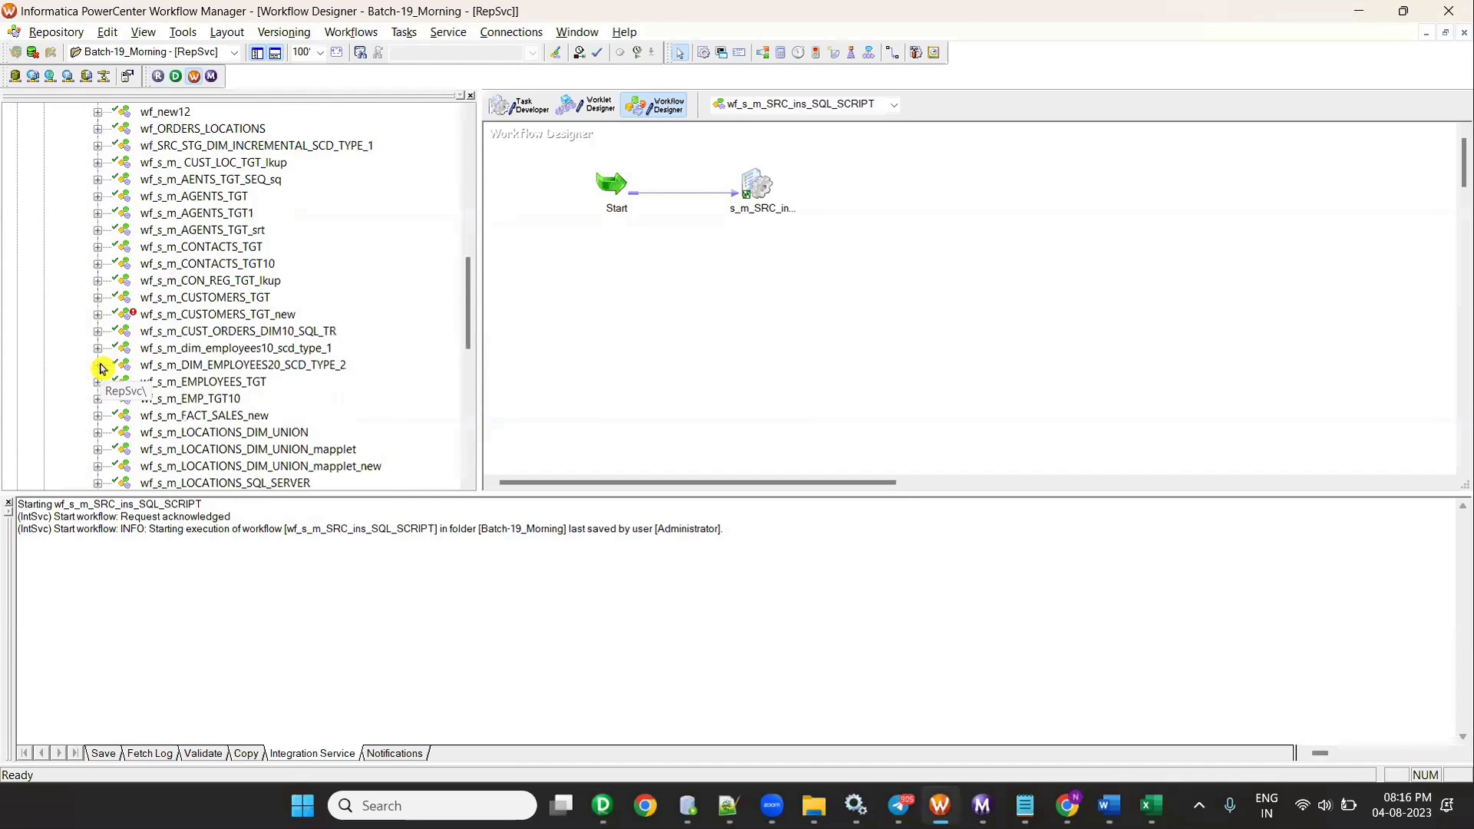
{"action": "scroll", "coordinate": [102, 369], "scroll_direction": "down", "scroll_amount": 3}
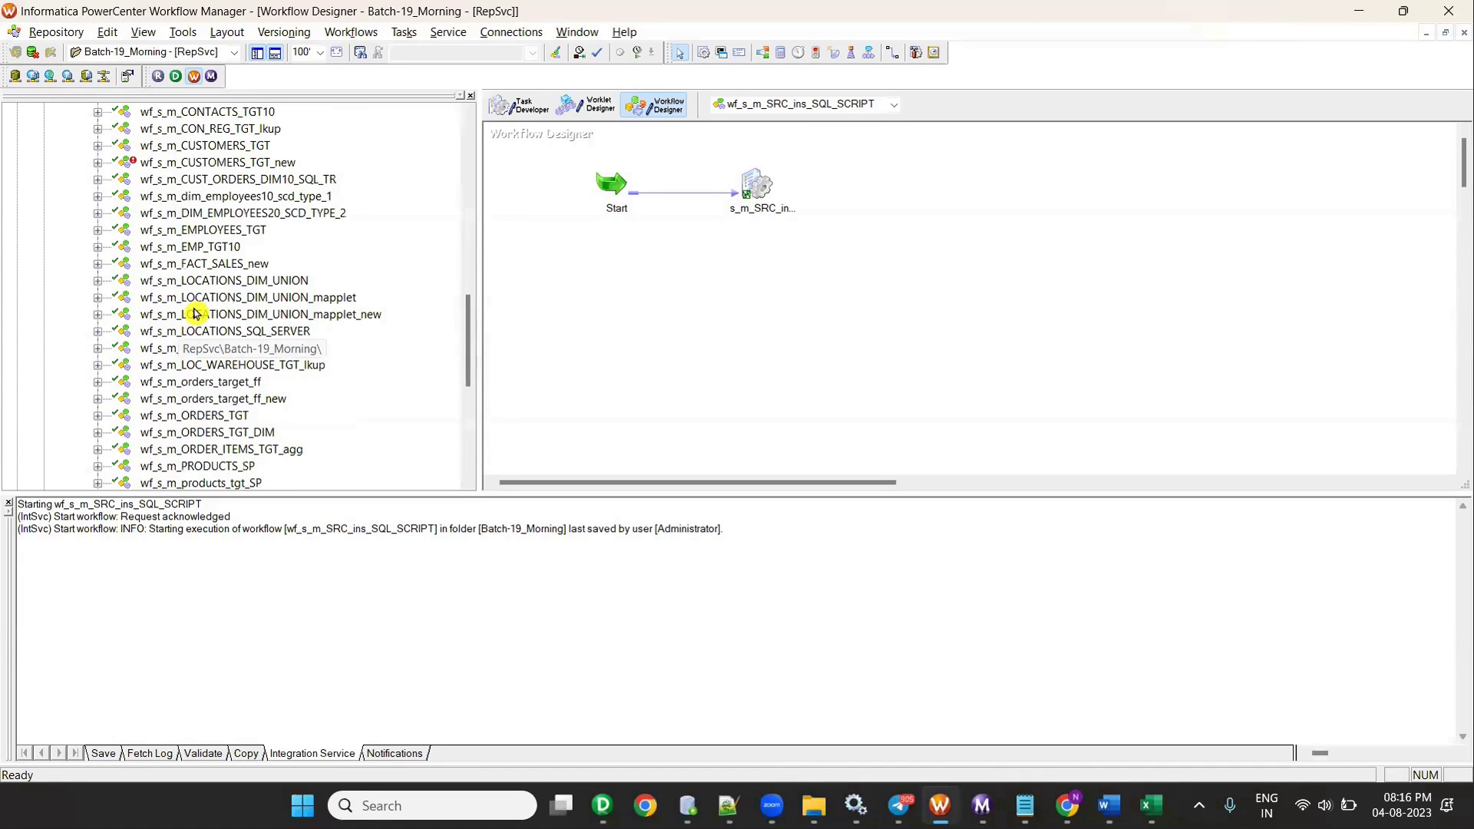
{"action": "scroll", "coordinate": [195, 314], "scroll_direction": "down", "scroll_amount": 2}
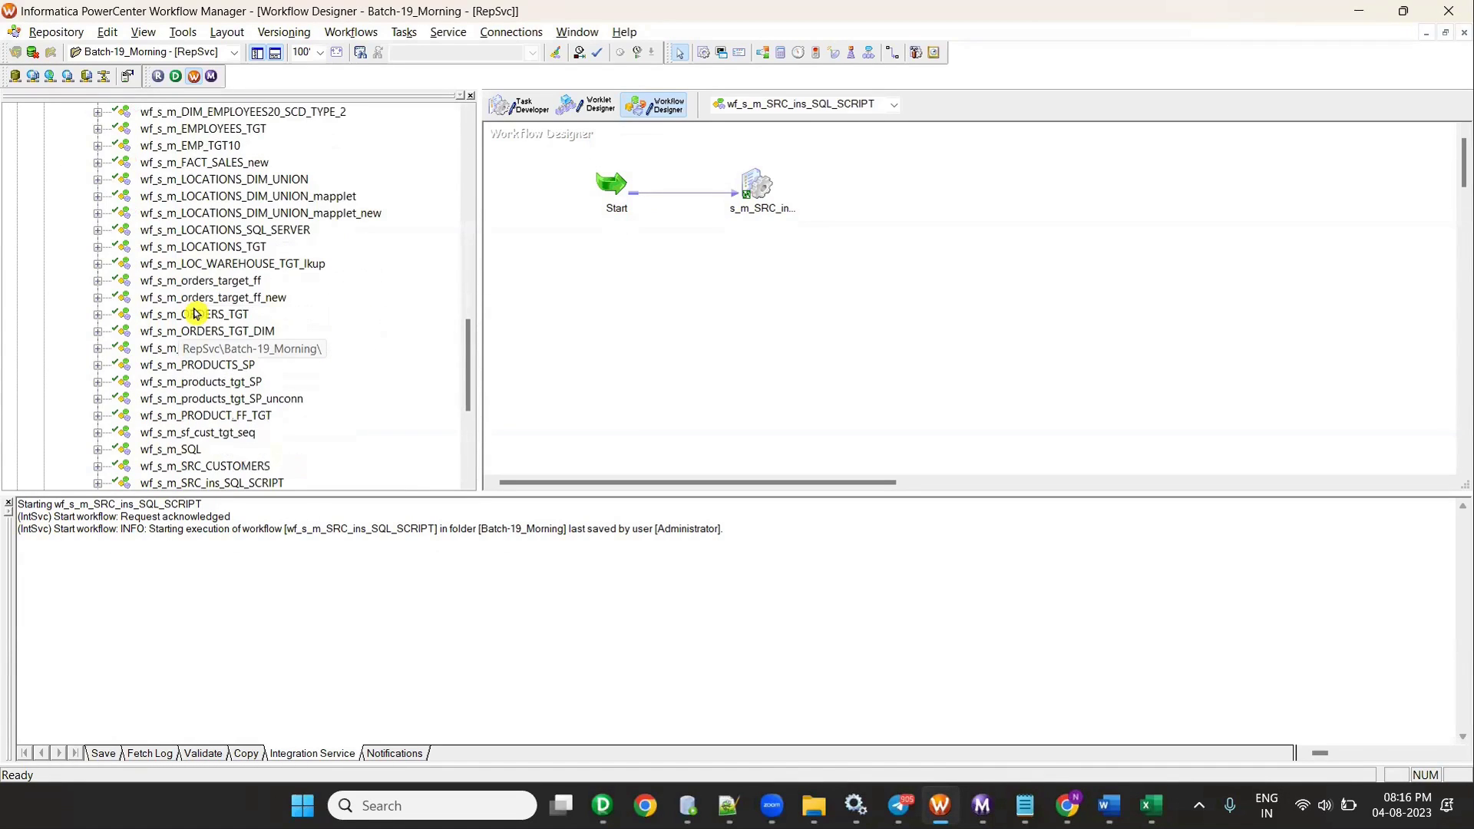
{"action": "left_click", "coordinate": [214, 369]}
{"action": "key", "text": "alt+Tab"}
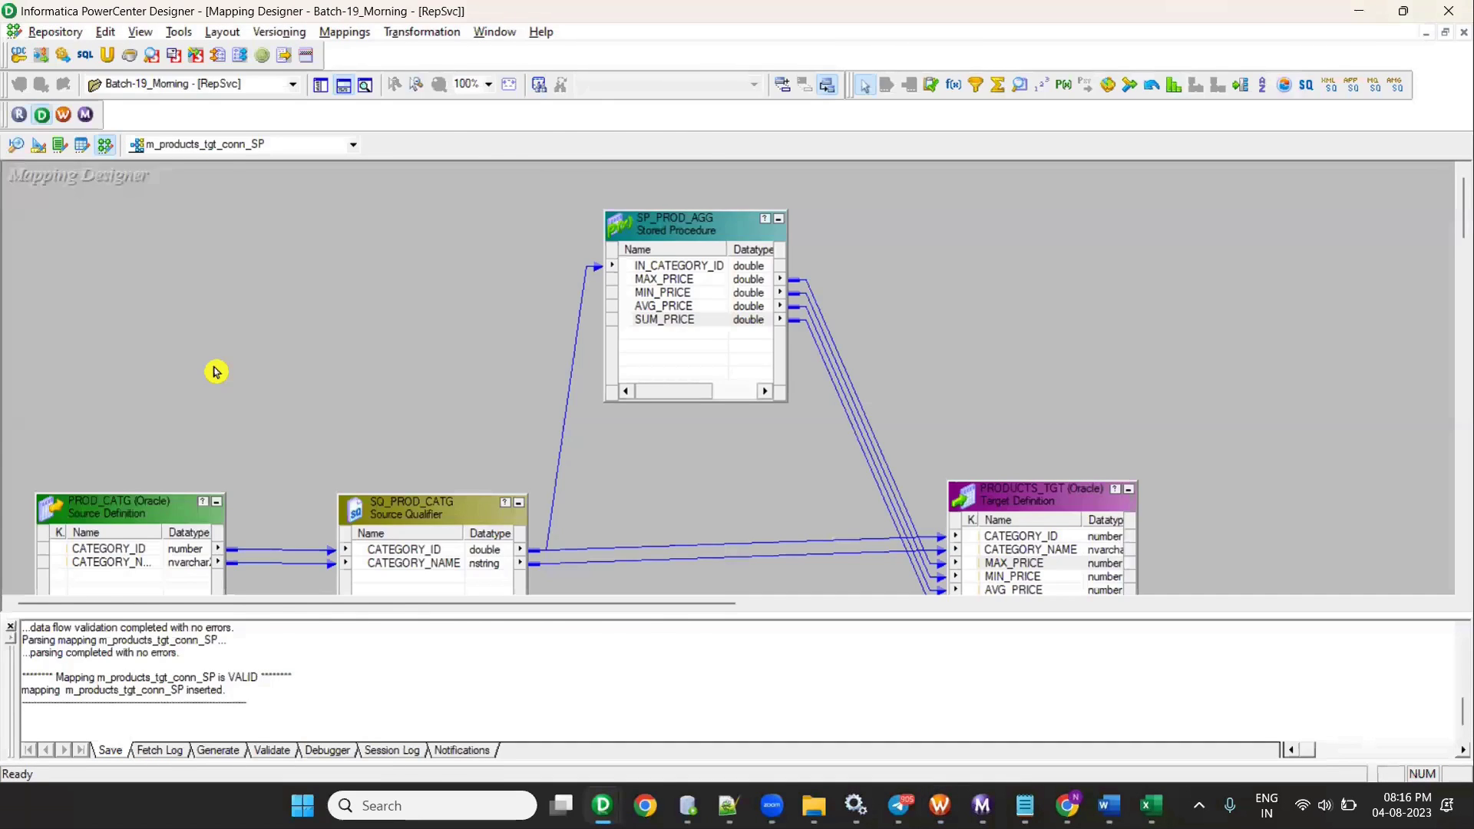
{"action": "key", "text": "alt+Tab"}
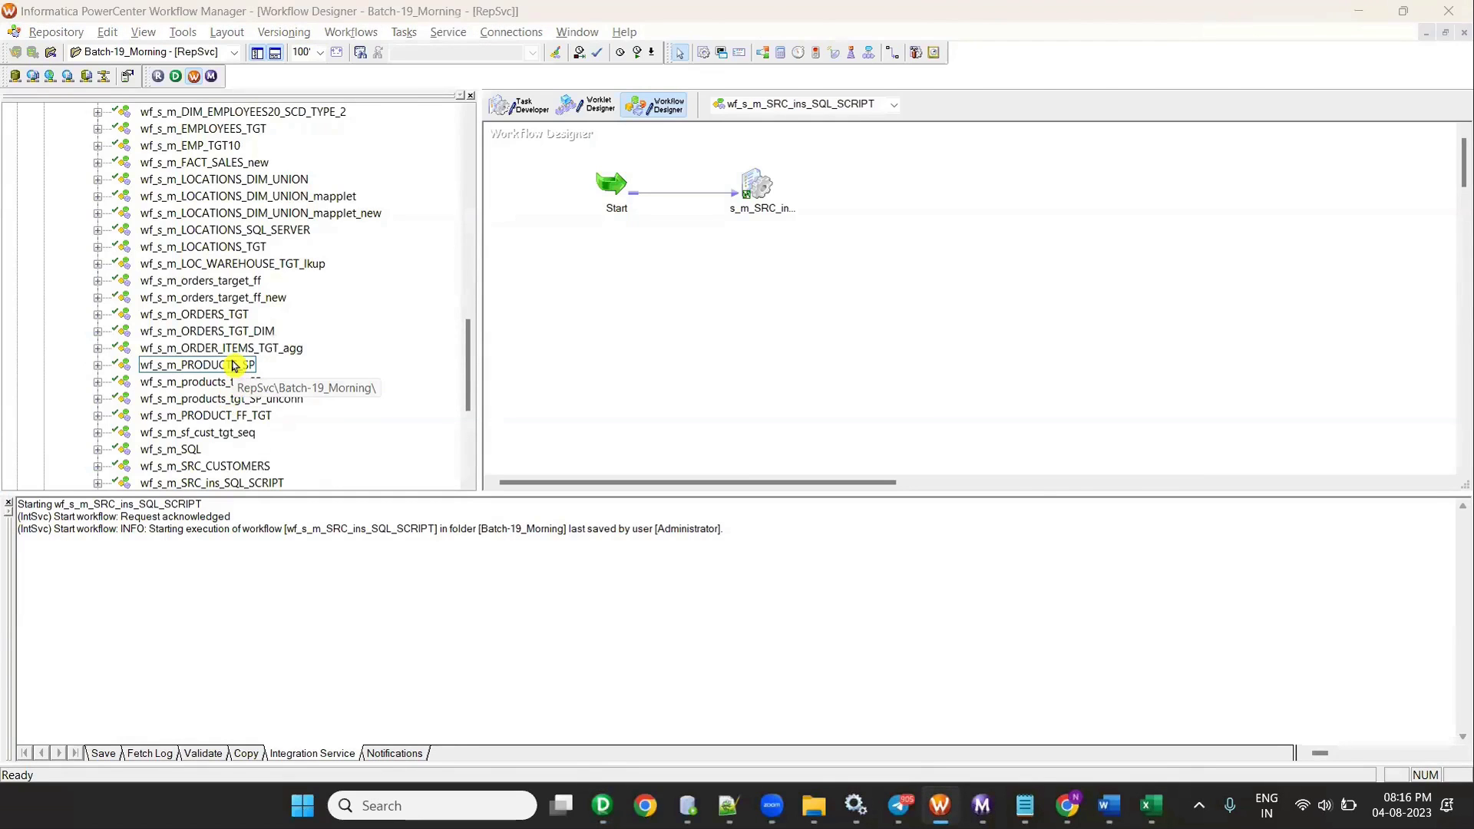
{"action": "key", "text": "alt+Tab"}
{"action": "key", "text": "alt+Tab"}
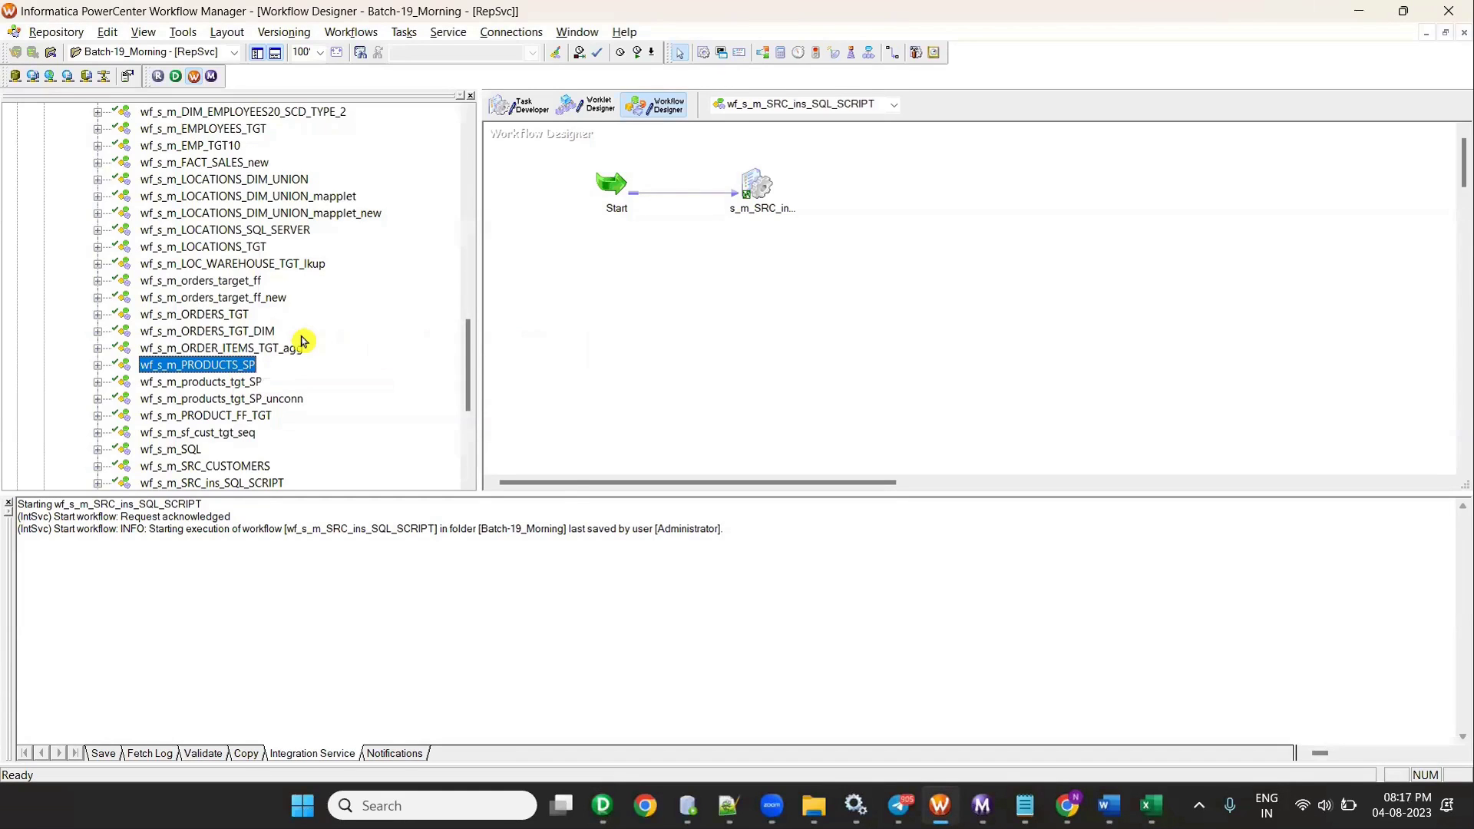
{"action": "scroll", "coordinate": [301, 340], "scroll_direction": "down", "scroll_amount": 2}
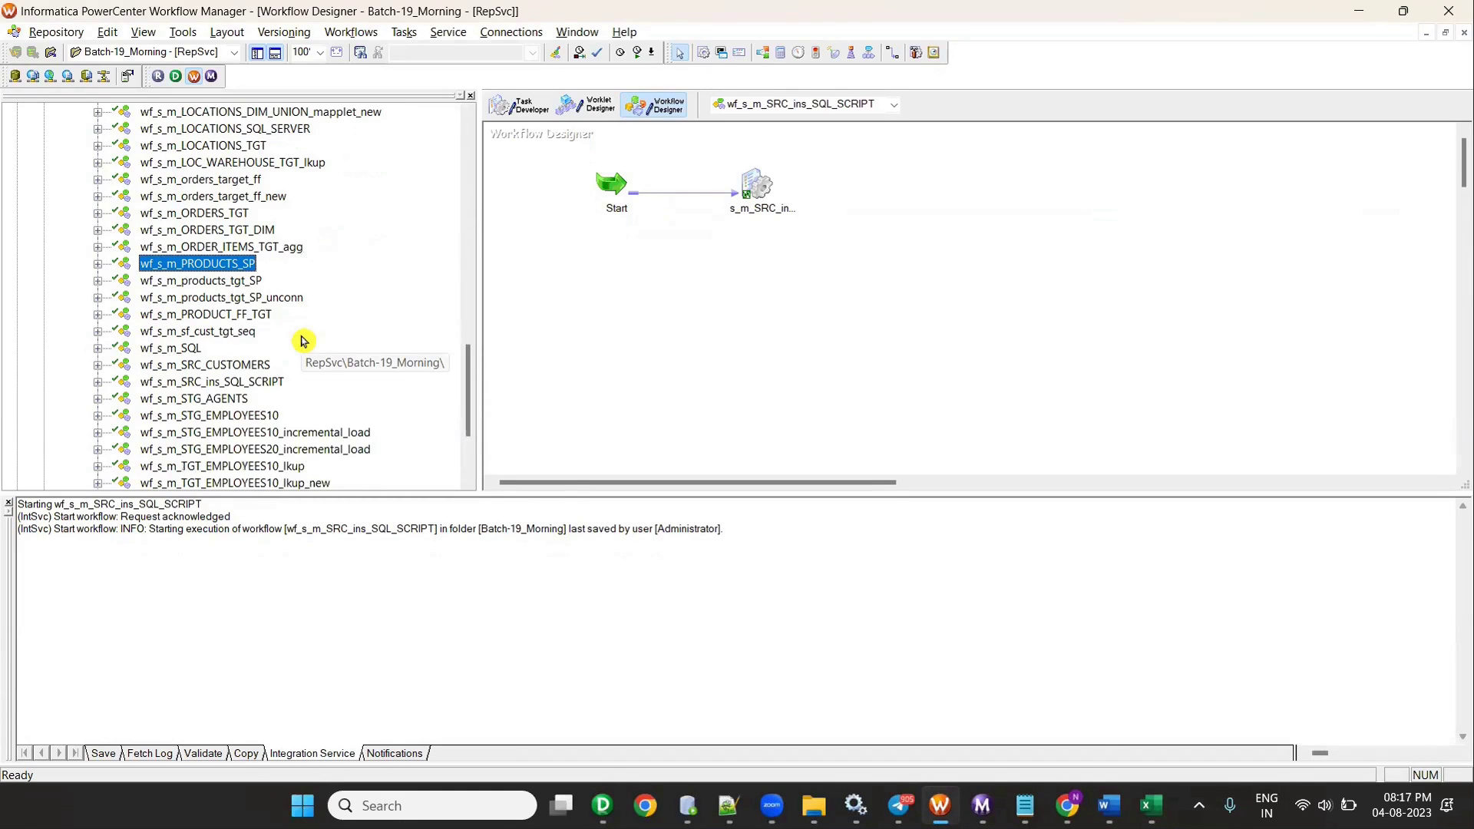
{"action": "scroll", "coordinate": [302, 340], "scroll_direction": "up", "scroll_amount": 1}
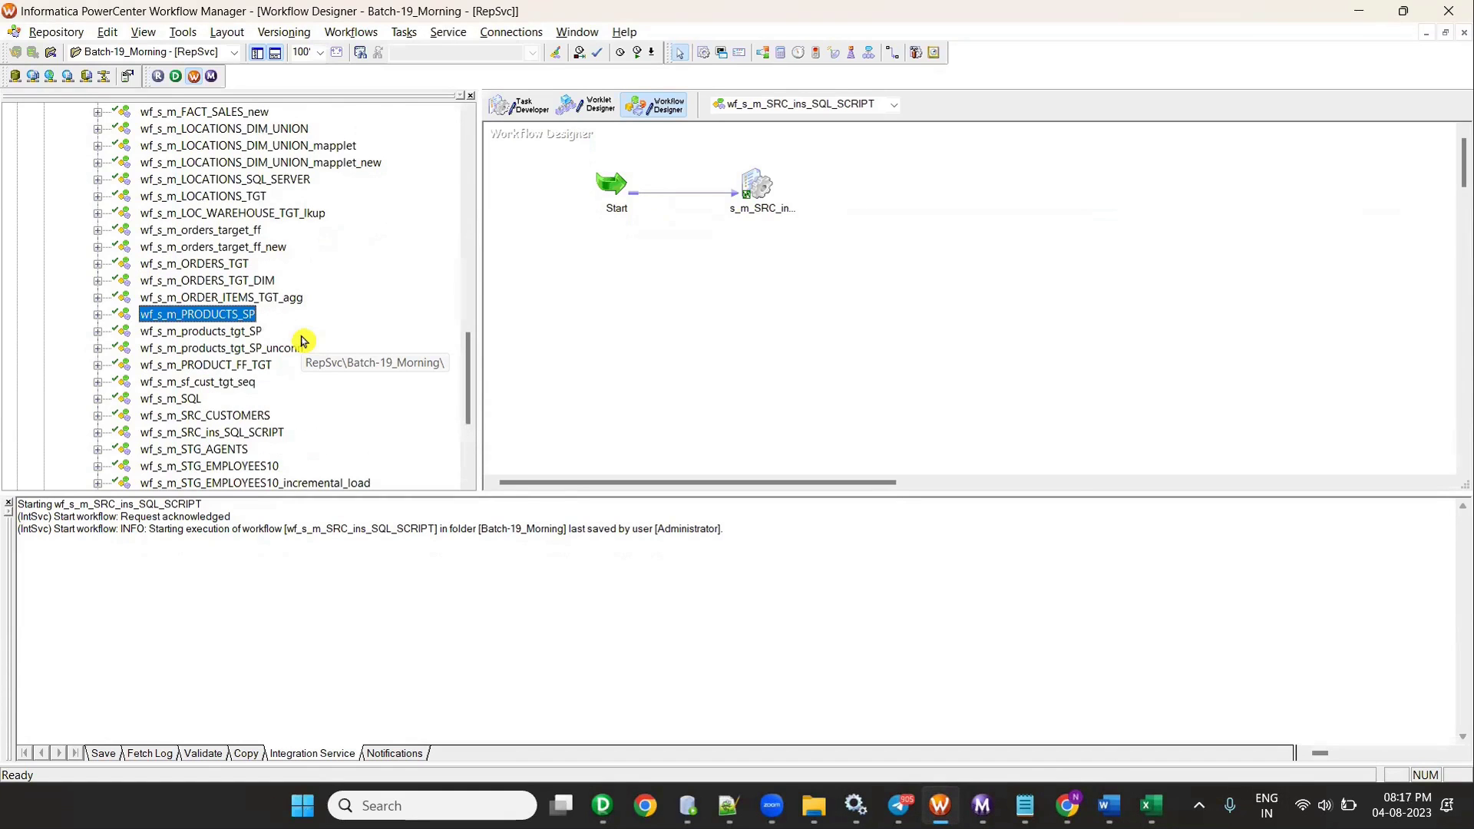
{"action": "key", "text": "alt+Tab"}
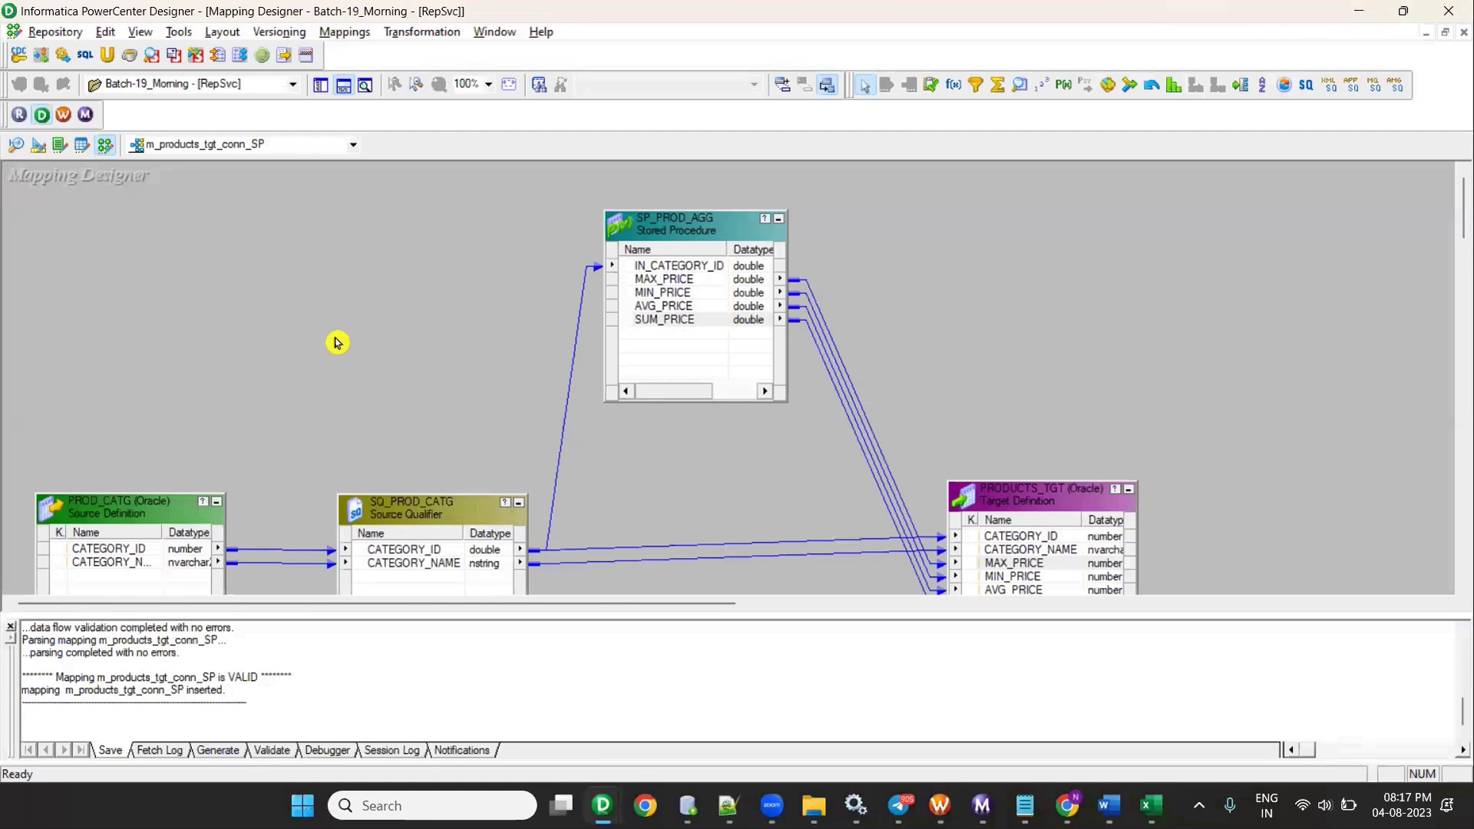
{"action": "key", "text": "alt+Tab"}
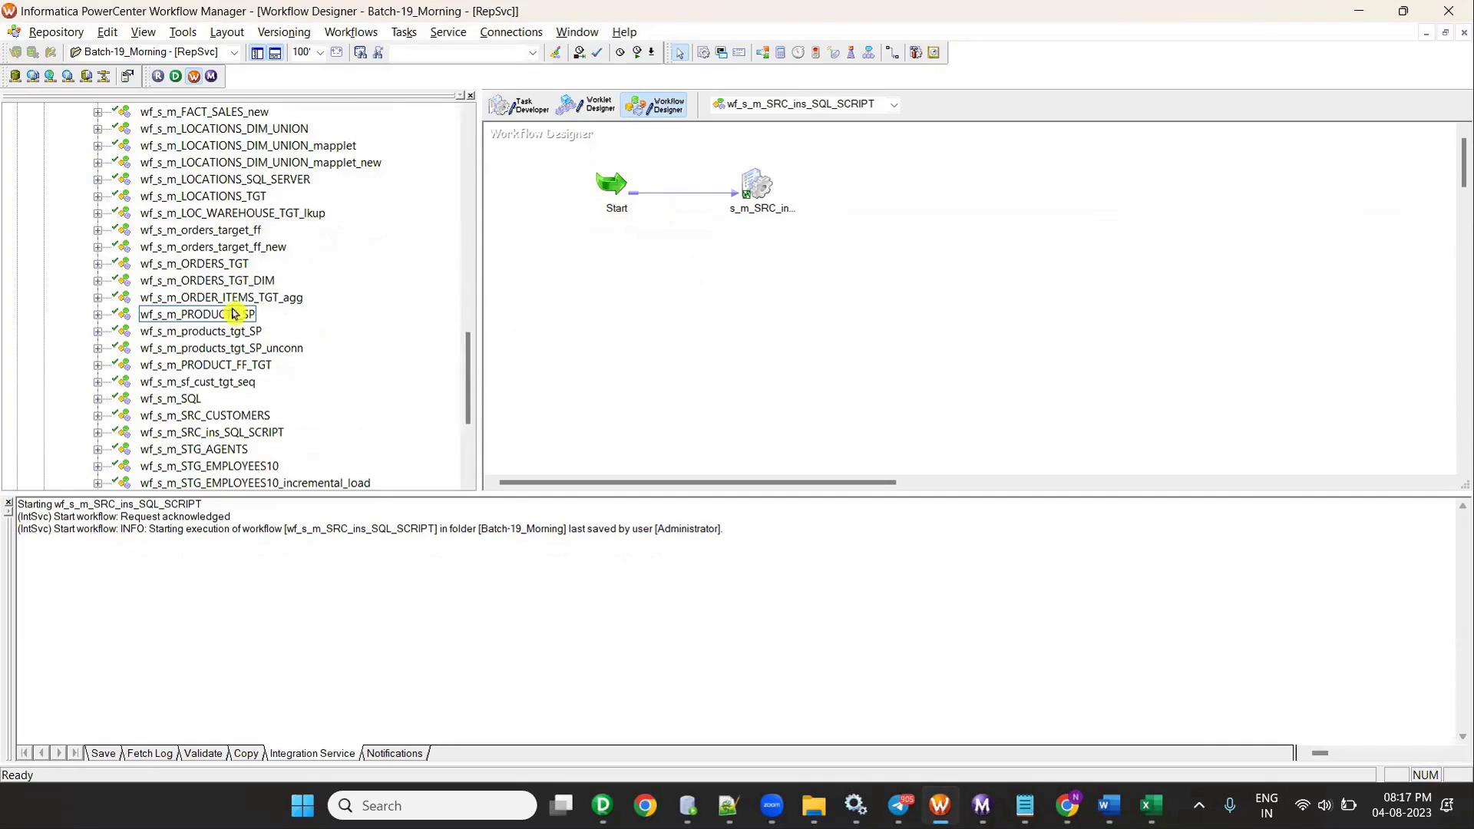
{"action": "scroll", "coordinate": [296, 247], "scroll_direction": "up", "scroll_amount": 15}
{"action": "left_click", "coordinate": [361, 32]}
- Clear all tasks from the Task Developer workspace
{"action": "left_click", "coordinate": [535, 141]}
{"action": "left_click", "coordinate": [521, 105]}
{"action": "right_click", "coordinate": [824, 176]}
{"action": "left_click", "coordinate": [857, 196]}
{"action": "left_click", "coordinate": [337, 32]}
{"action": "left_click", "coordinate": [679, 284]}
- Close and reopen the Batch-19_Morning folder, then expand its Workflows list
{"action": "right_click", "coordinate": [143, 265]}
{"action": "left_click", "coordinate": [218, 362]}
{"action": "right_click", "coordinate": [142, 367]}
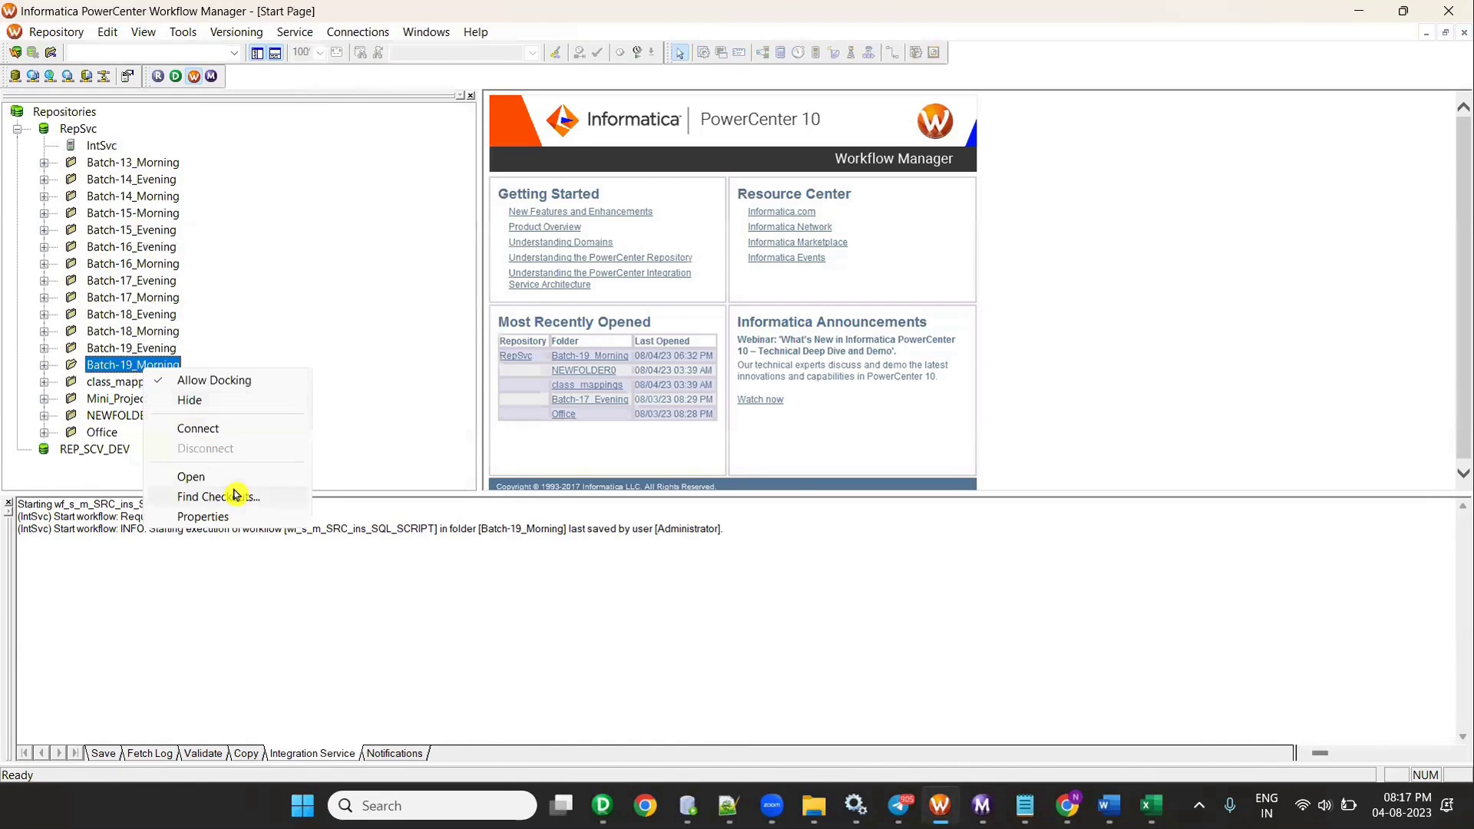
{"action": "left_click", "coordinate": [228, 478]}
{"action": "left_click", "coordinate": [71, 434]}
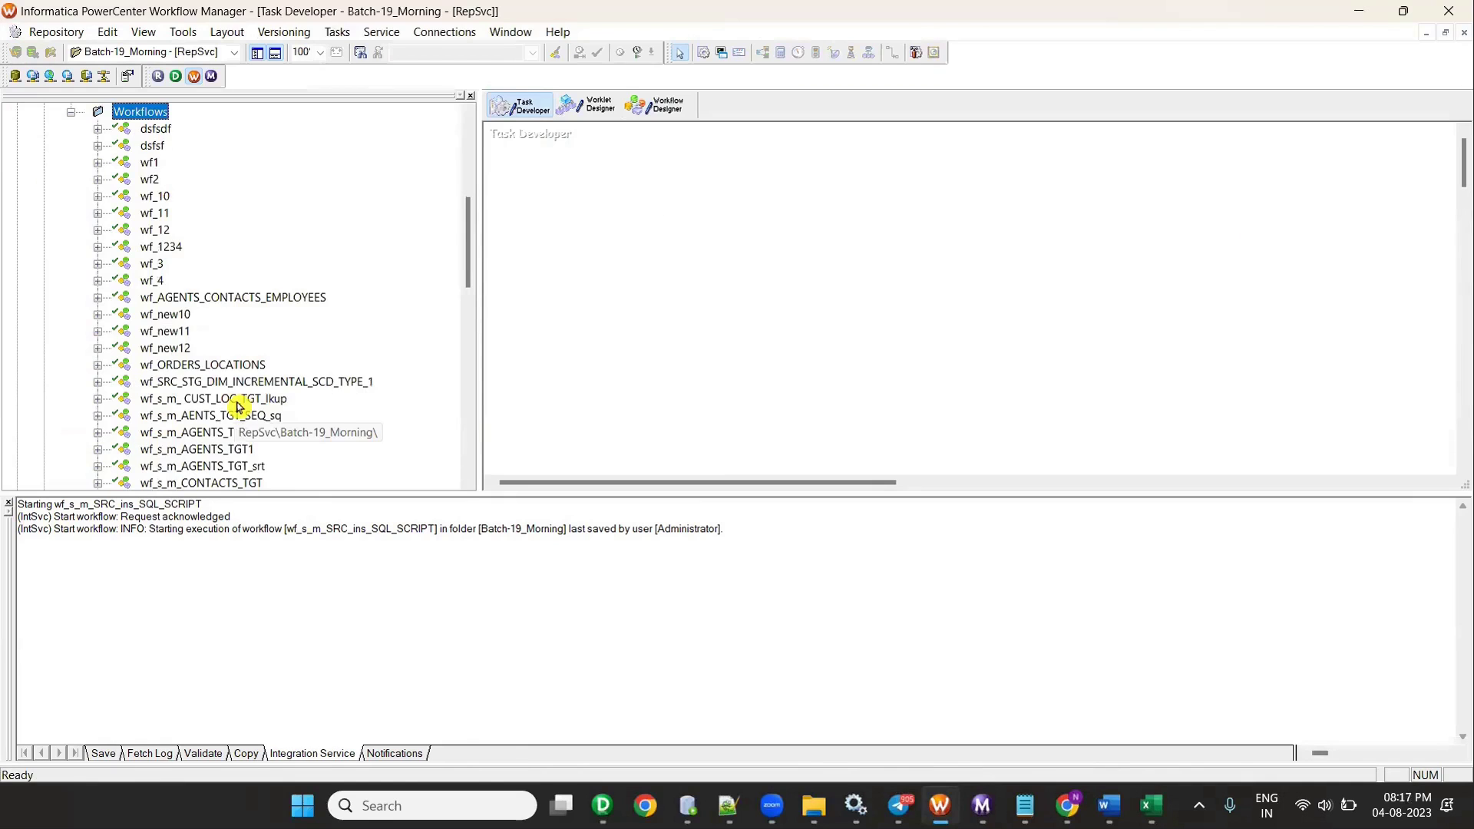
{"action": "scroll", "coordinate": [238, 408], "scroll_direction": "down", "scroll_amount": 3}
- Compare the Designer mapping against the Batch-19_Morning Workflows list
{"action": "key", "text": "alt+Tab"}
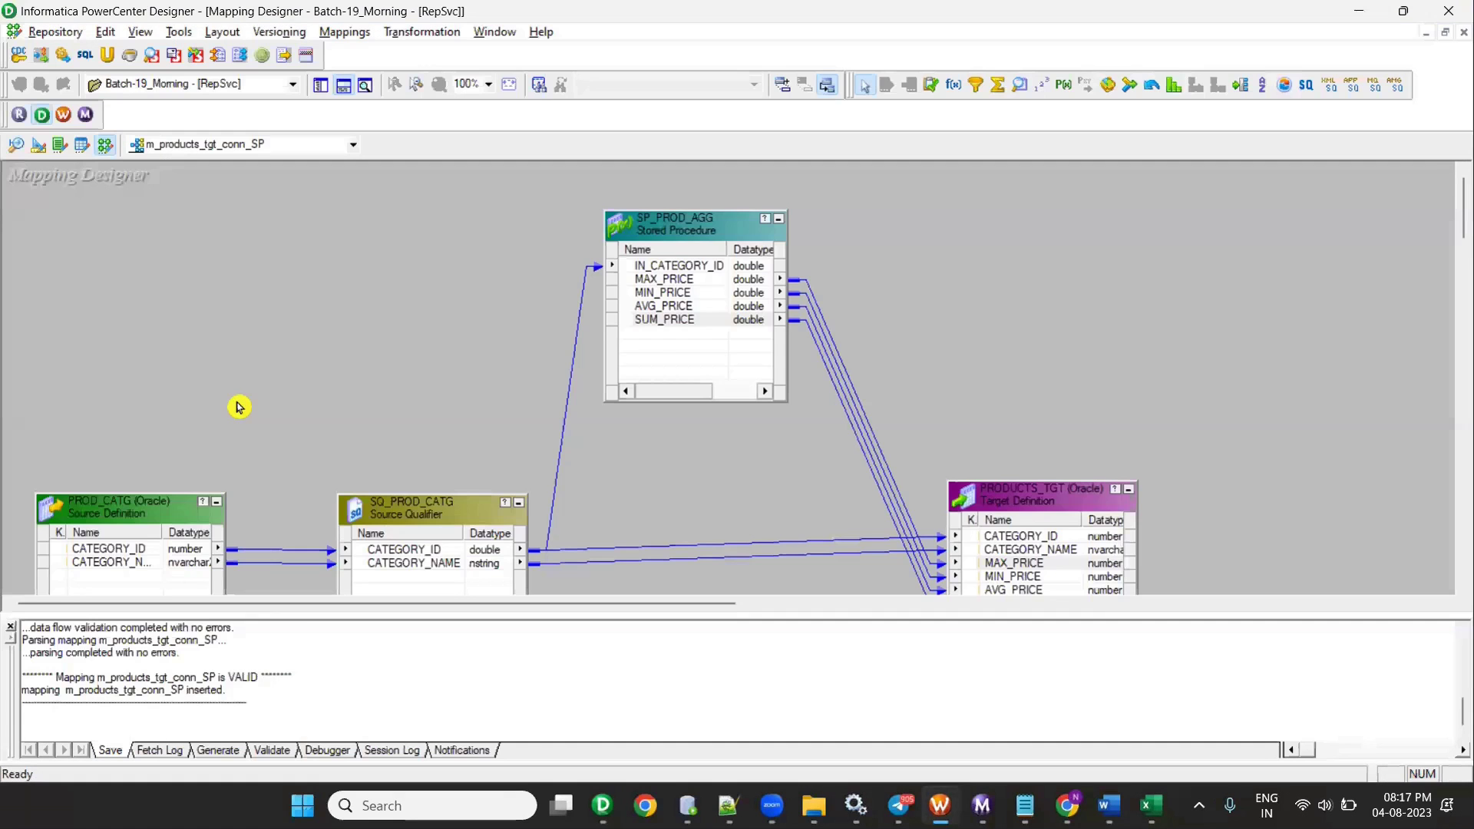
{"action": "key", "text": "alt+Tab"}
{"action": "scroll", "coordinate": [239, 407], "scroll_direction": "down", "scroll_amount": 3}
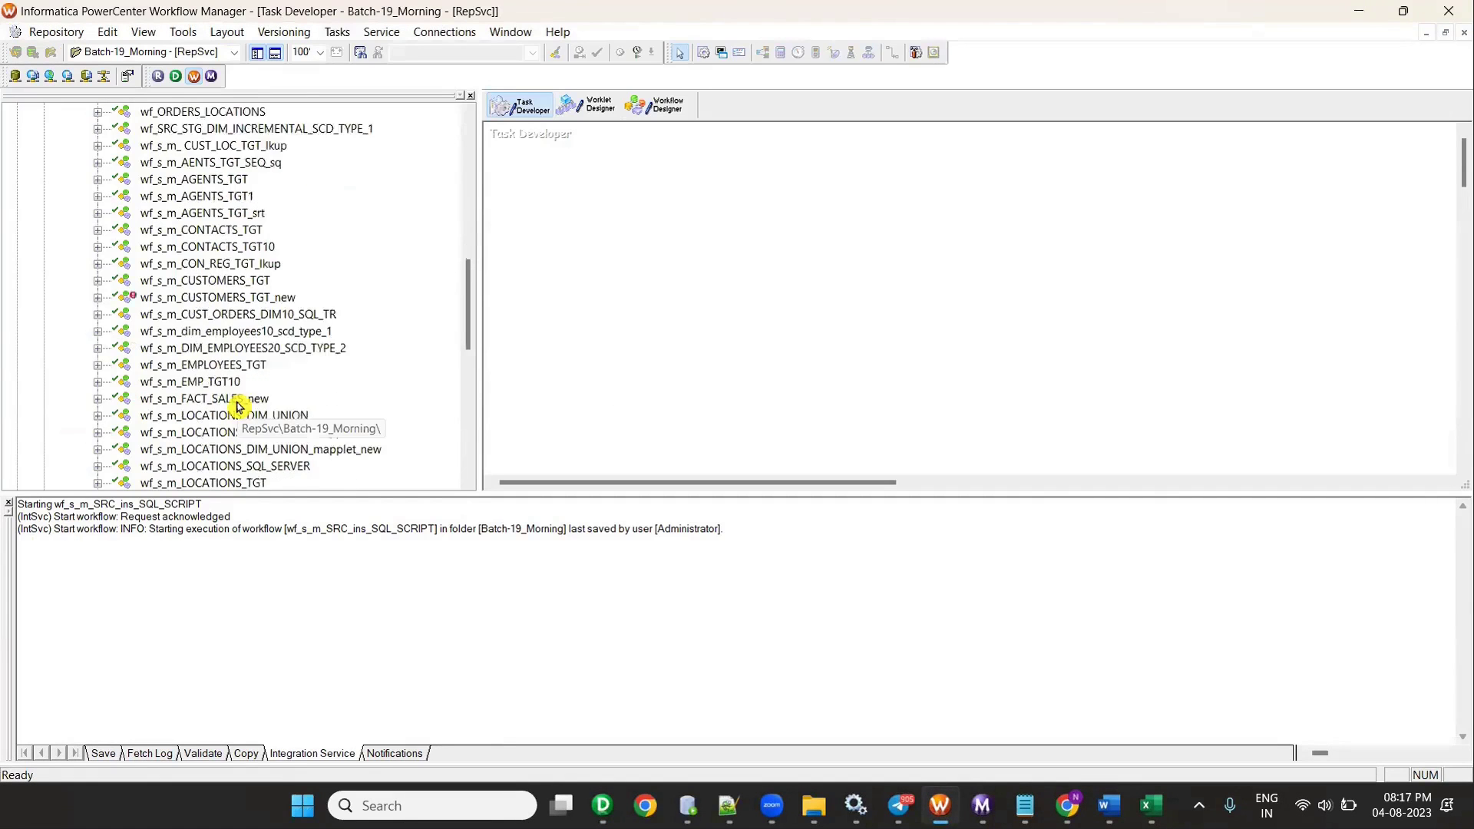
{"action": "key", "text": "alt+Tab"}
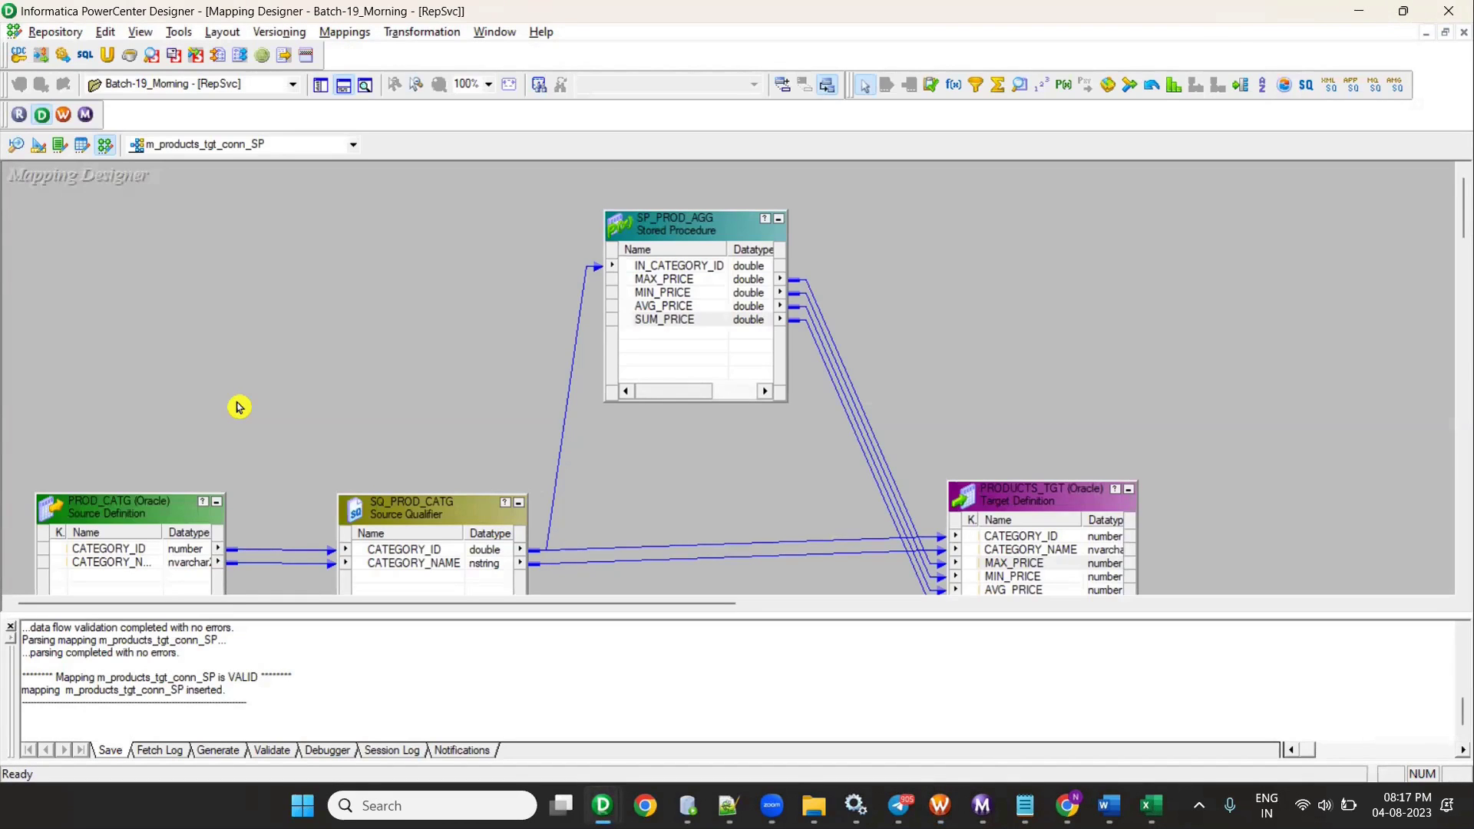
{"action": "key", "text": "alt+Tab"}
{"action": "scroll", "coordinate": [238, 407], "scroll_direction": "down", "scroll_amount": 2}
{"action": "scroll", "coordinate": [238, 407], "scroll_direction": "down", "scroll_amount": 2}
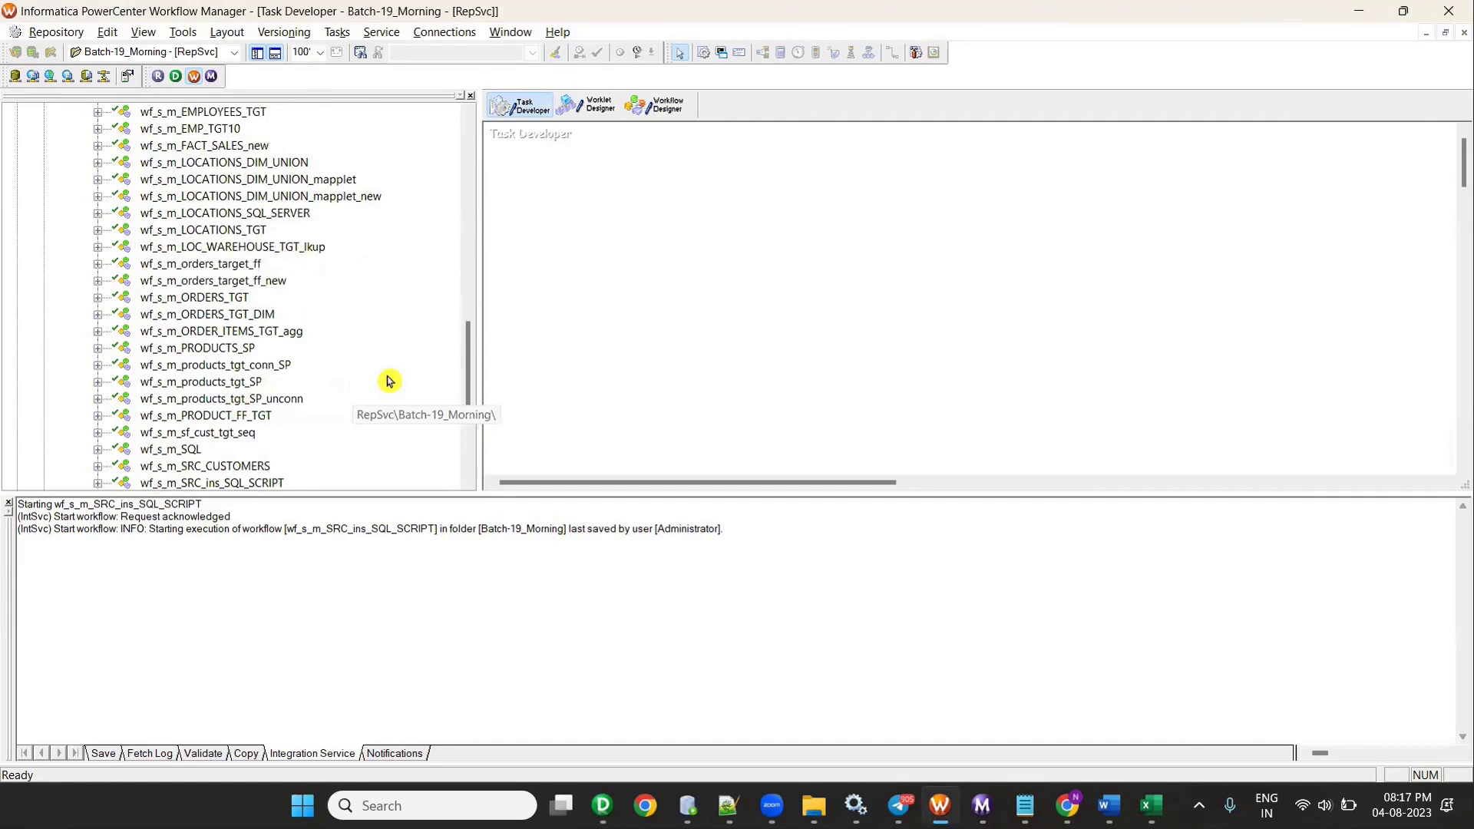
- Open the wf_s_m_products_tgt_SP workflow and show its session diagram
{"action": "key", "text": "alt+Tab"}
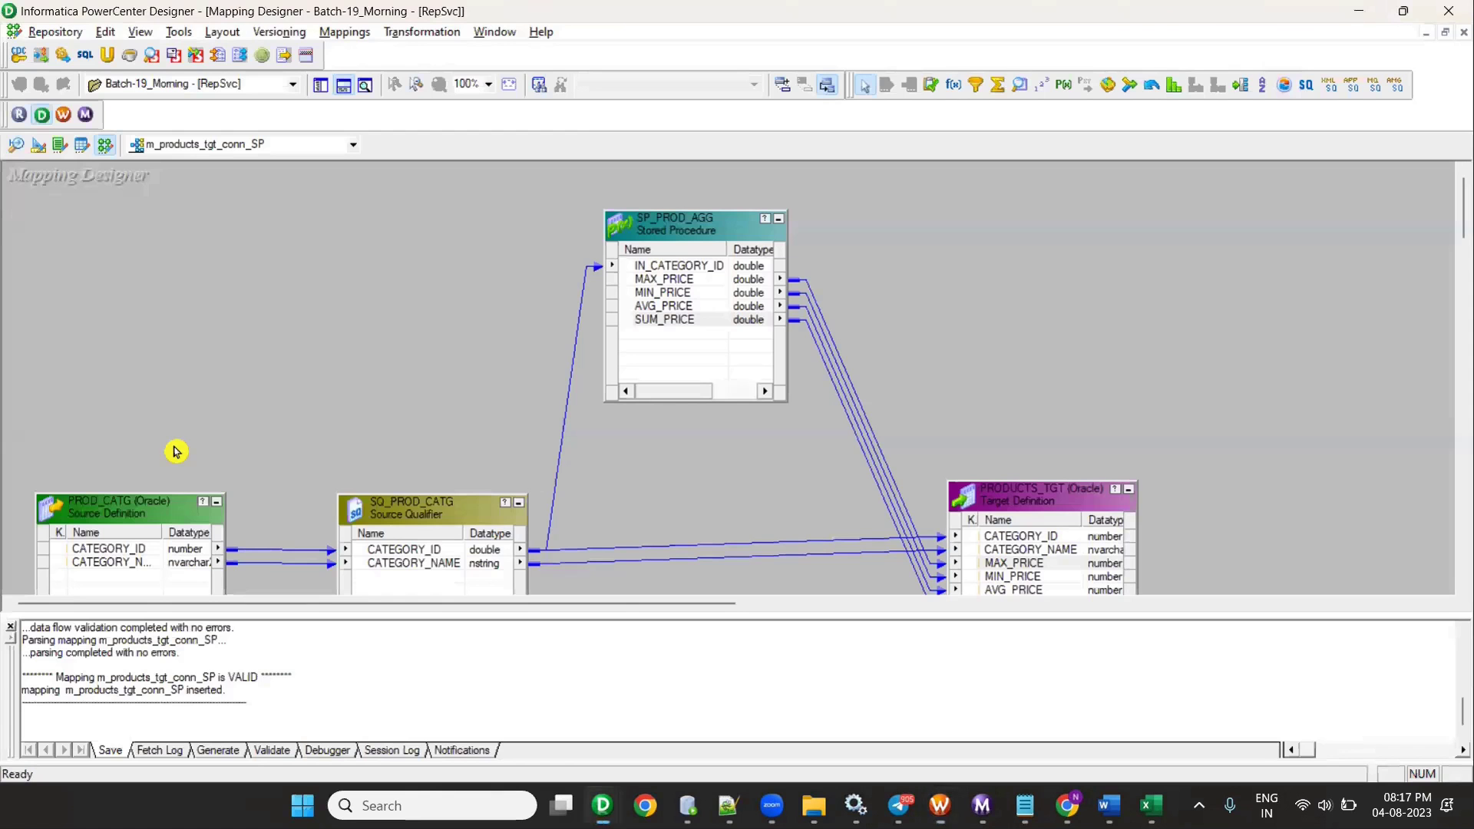
{"action": "key", "text": "alt+Tab"}
{"action": "left_click", "coordinate": [225, 386]}
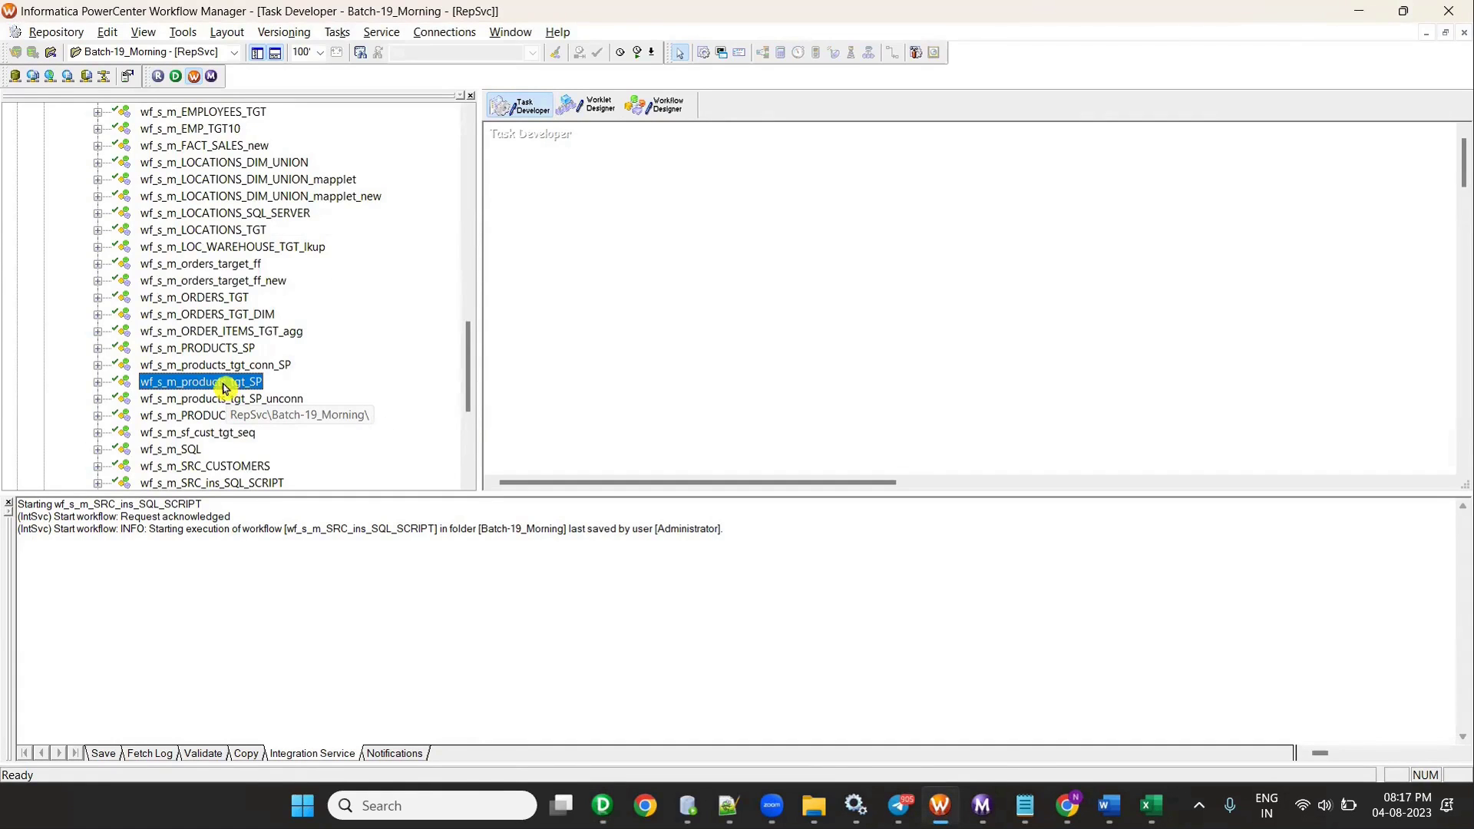
{"action": "right_click", "coordinate": [239, 384]}
{"action": "left_click", "coordinate": [319, 441]}
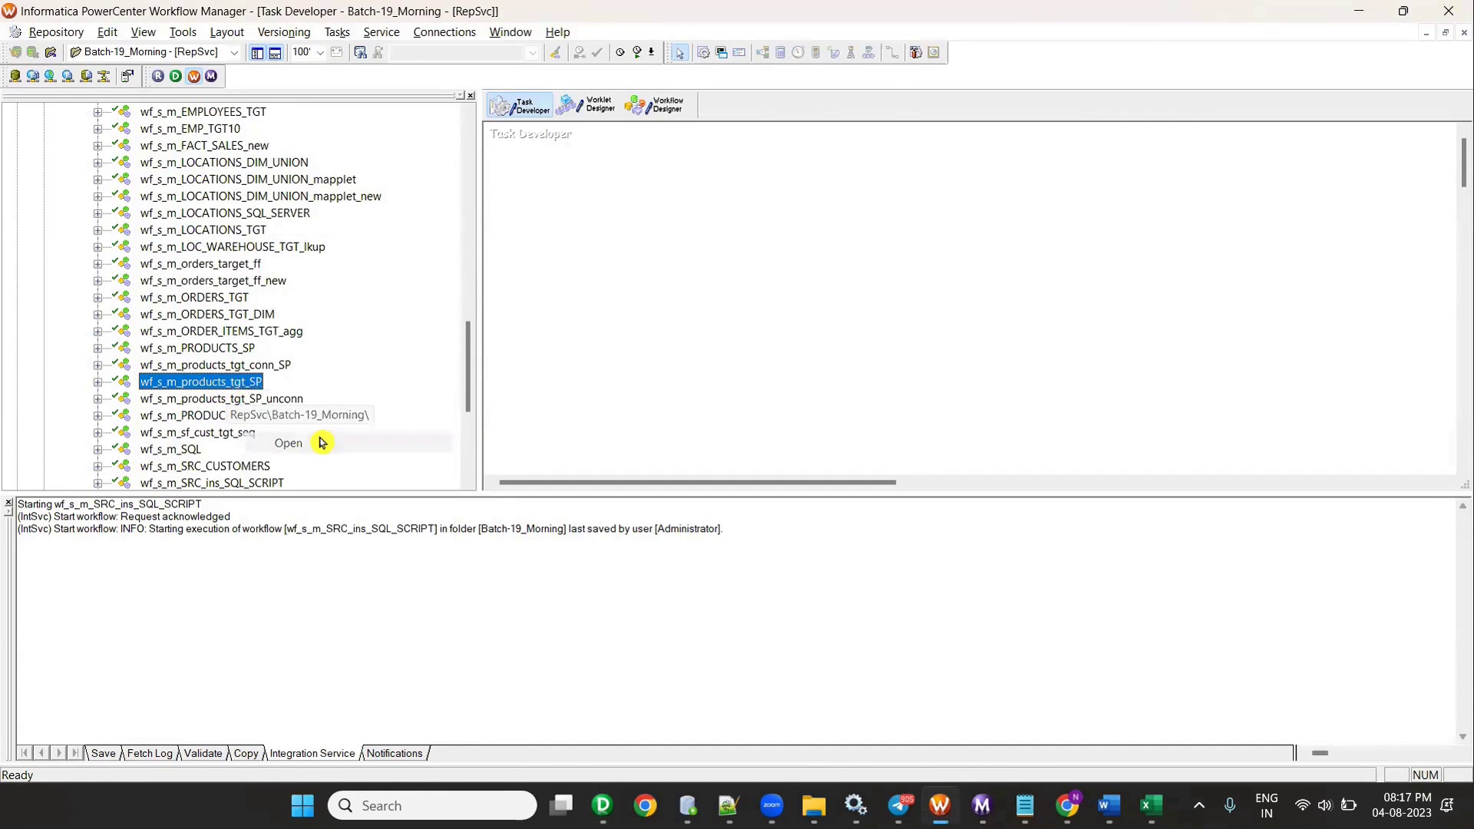
{"action": "left_click", "coordinate": [538, 110]}
{"action": "right_click", "coordinate": [910, 177]}
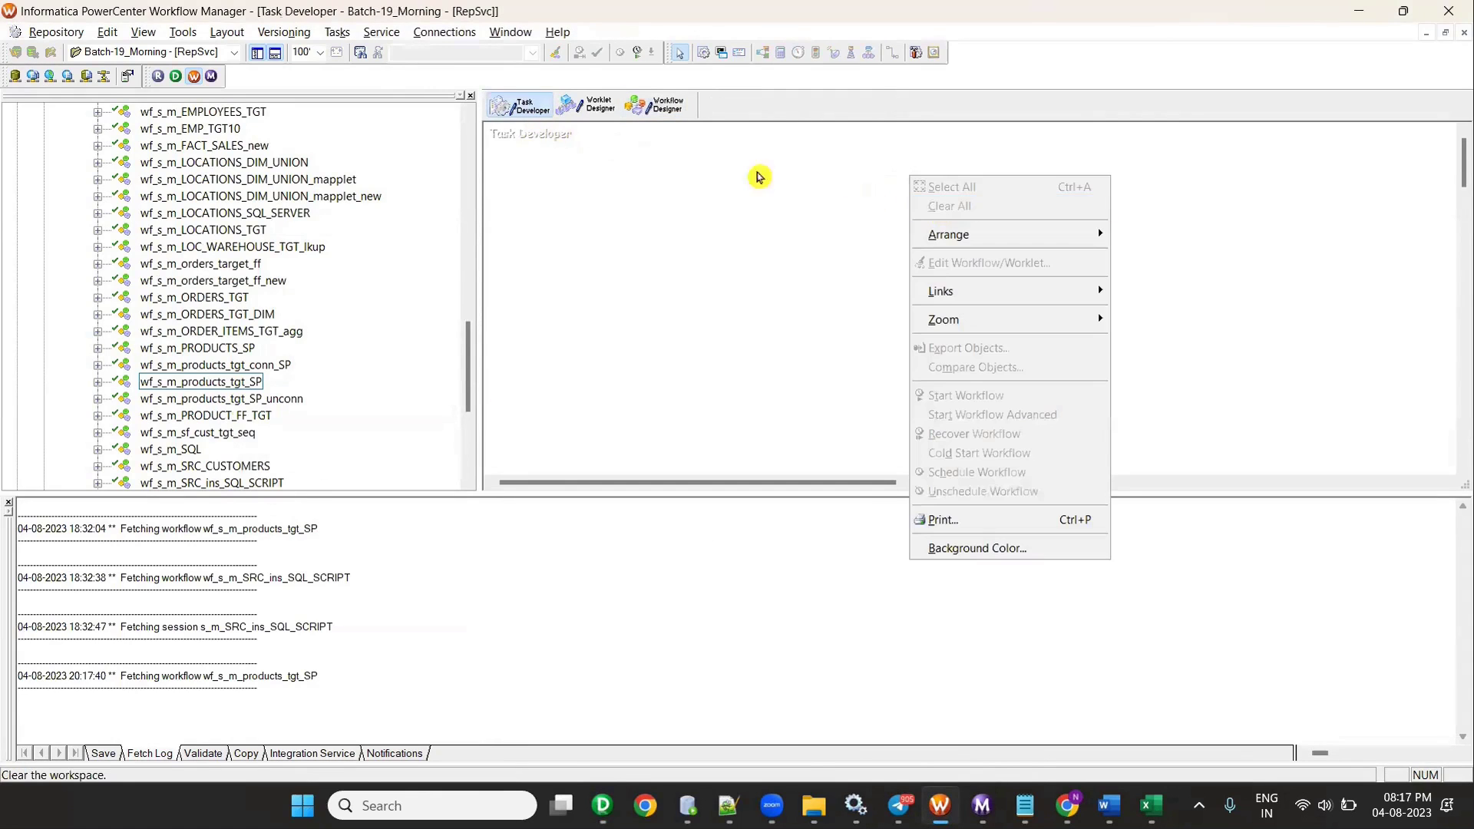
{"action": "left_click", "coordinate": [667, 123]}
- Edit the session's Mapping settings and confirm a relational connection for SQ_PROD_CATG
{"action": "double_click", "coordinate": [754, 190]}
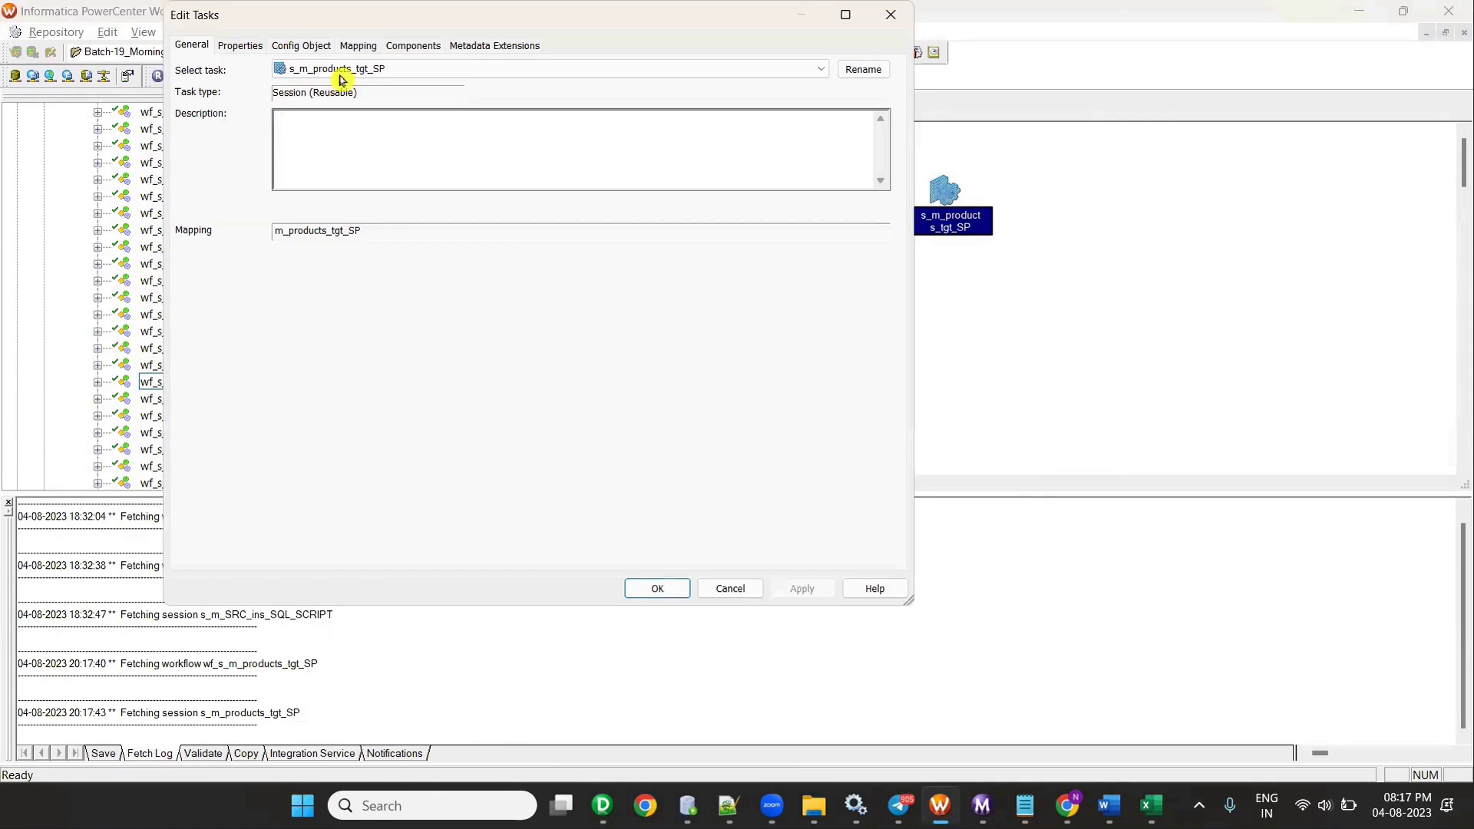
{"action": "left_click", "coordinate": [373, 44]}
{"action": "double_click", "coordinate": [379, 25]}
{"action": "left_click", "coordinate": [81, 178]}
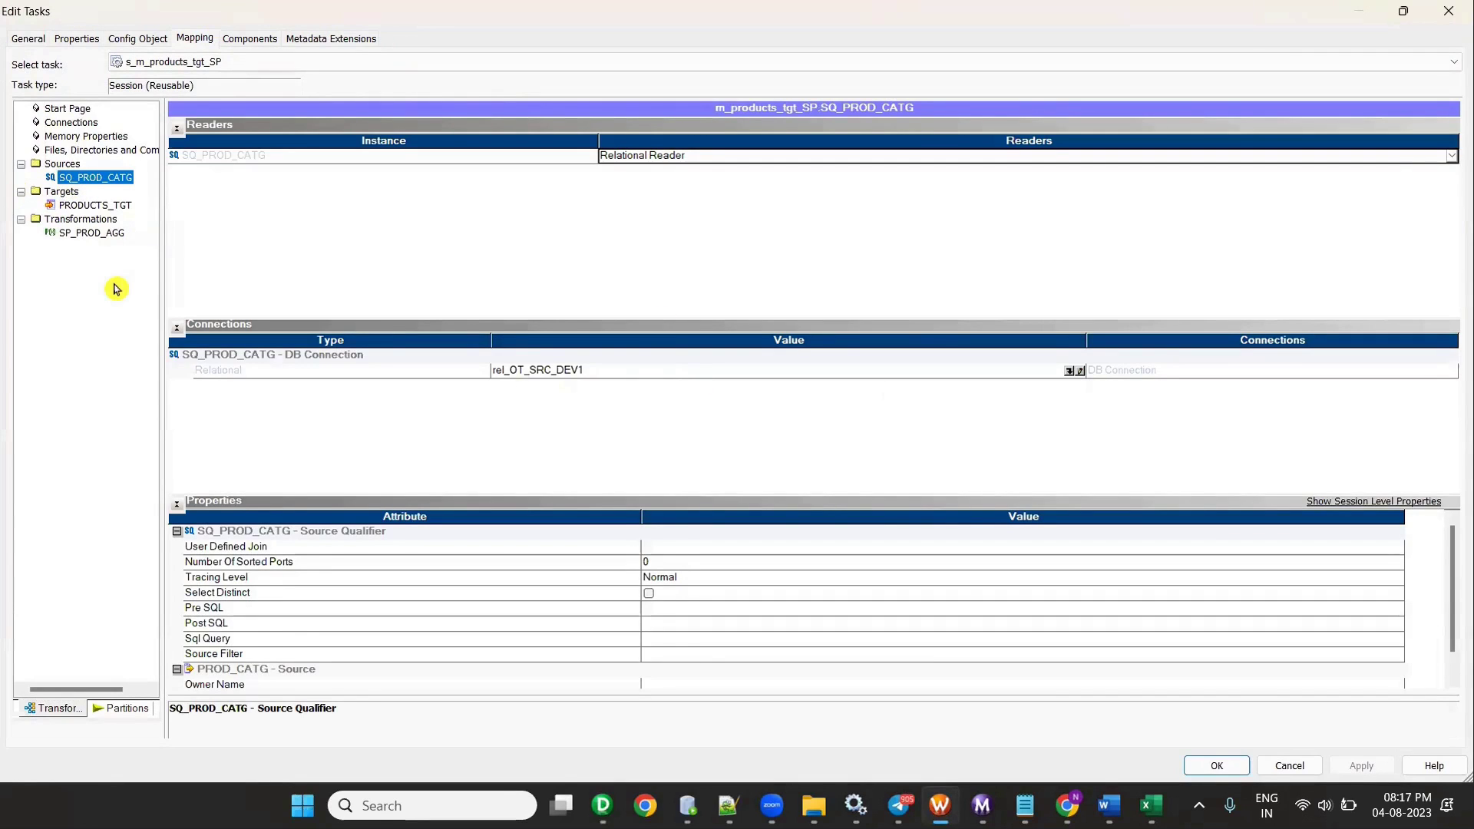
{"action": "key", "text": "Down"}
{"action": "key", "text": "Down"}
{"action": "left_click", "coordinate": [1063, 356]}
{"action": "scroll", "coordinate": [691, 463], "scroll_direction": "down", "scroll_amount": 1}
{"action": "scroll", "coordinate": [690, 463], "scroll_direction": "down", "scroll_amount": 3}
{"action": "left_click", "coordinate": [840, 291]}
- Review the PRODUCTS_TGT and SP_PROD_AGG connections, close the session, and select the products workflow
{"action": "left_click", "coordinate": [95, 178]}
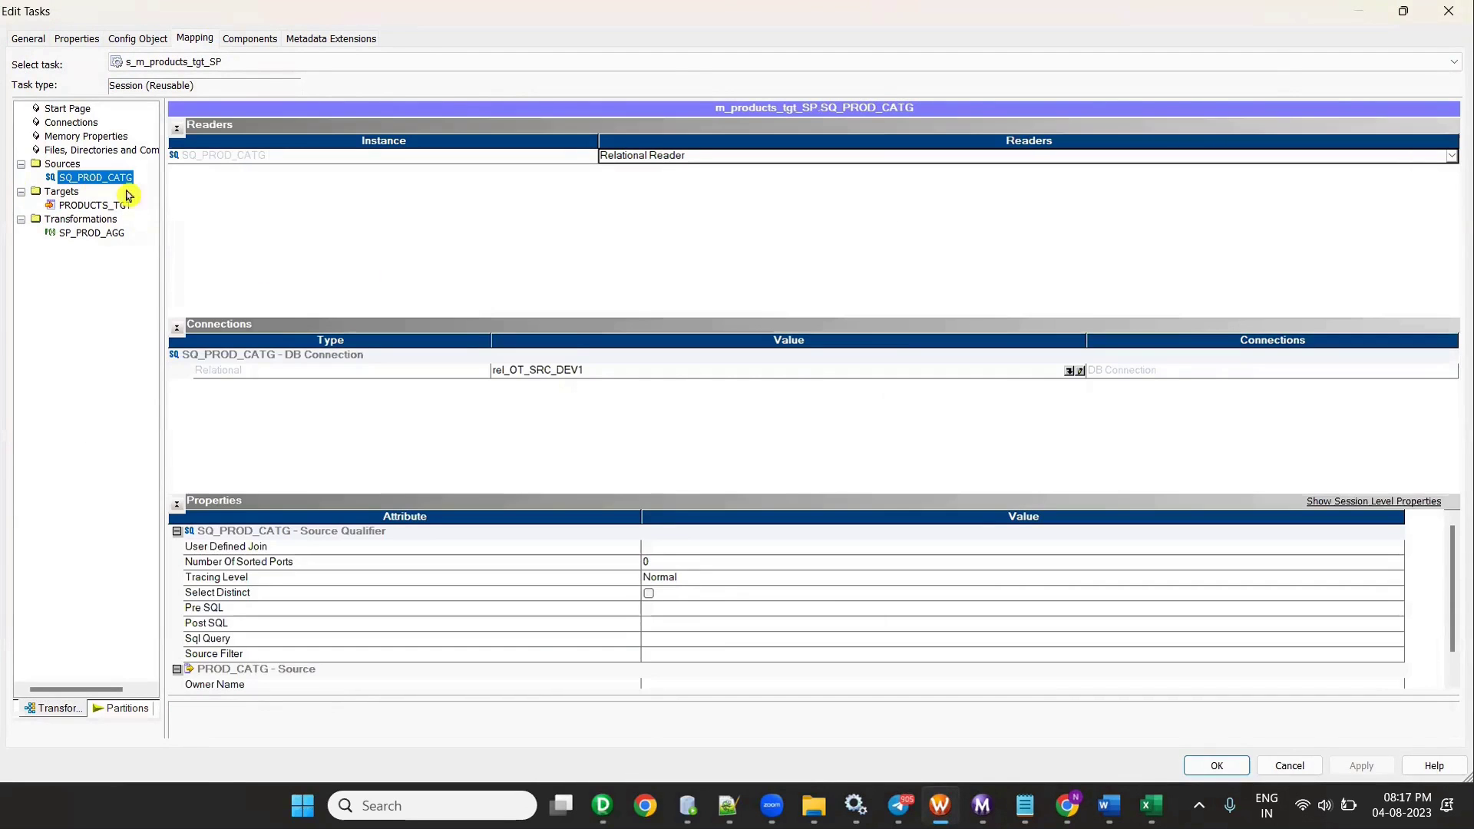
{"action": "left_click", "coordinate": [92, 207]}
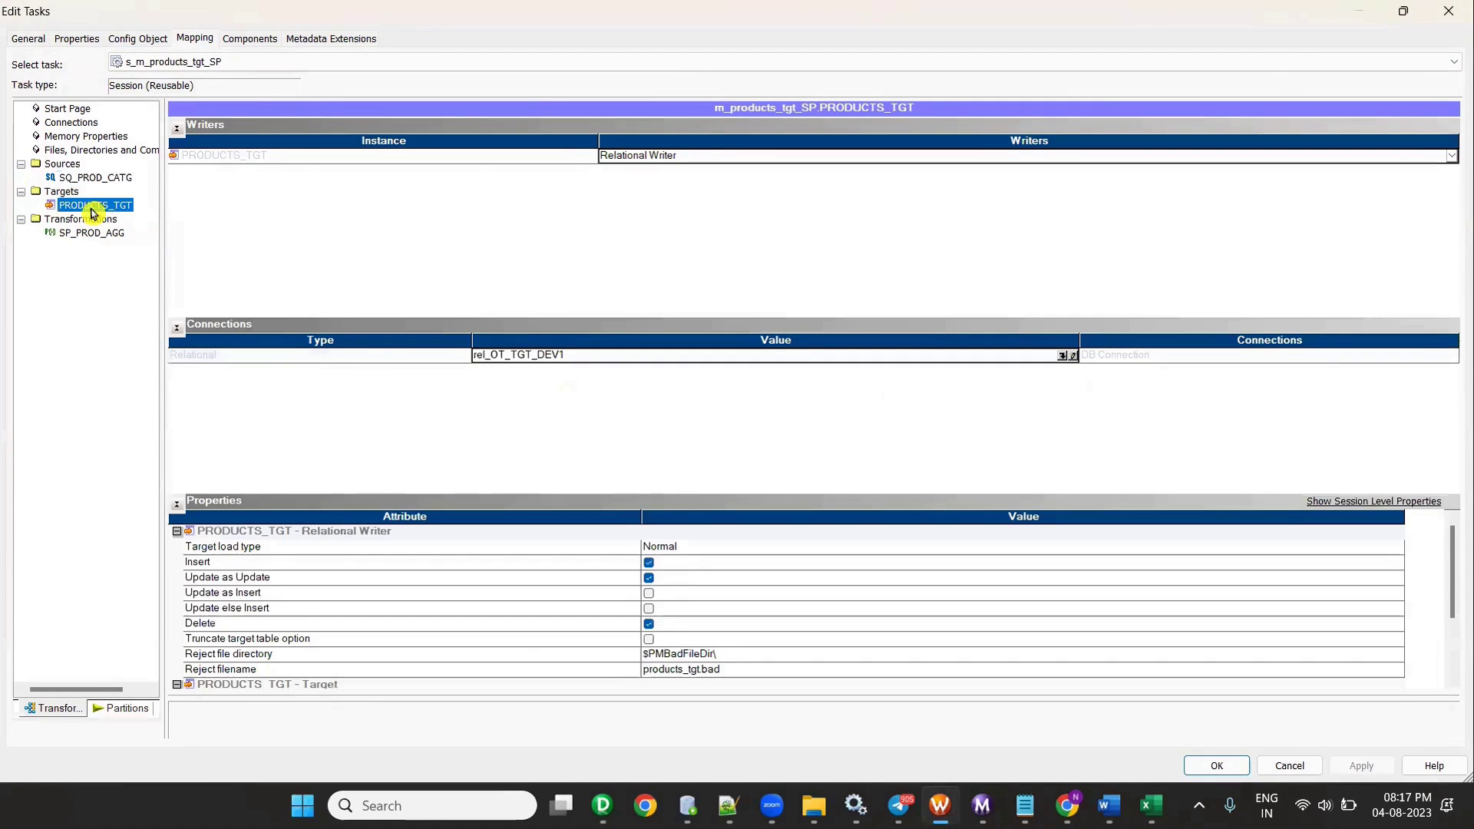
{"action": "left_click", "coordinate": [93, 234]}
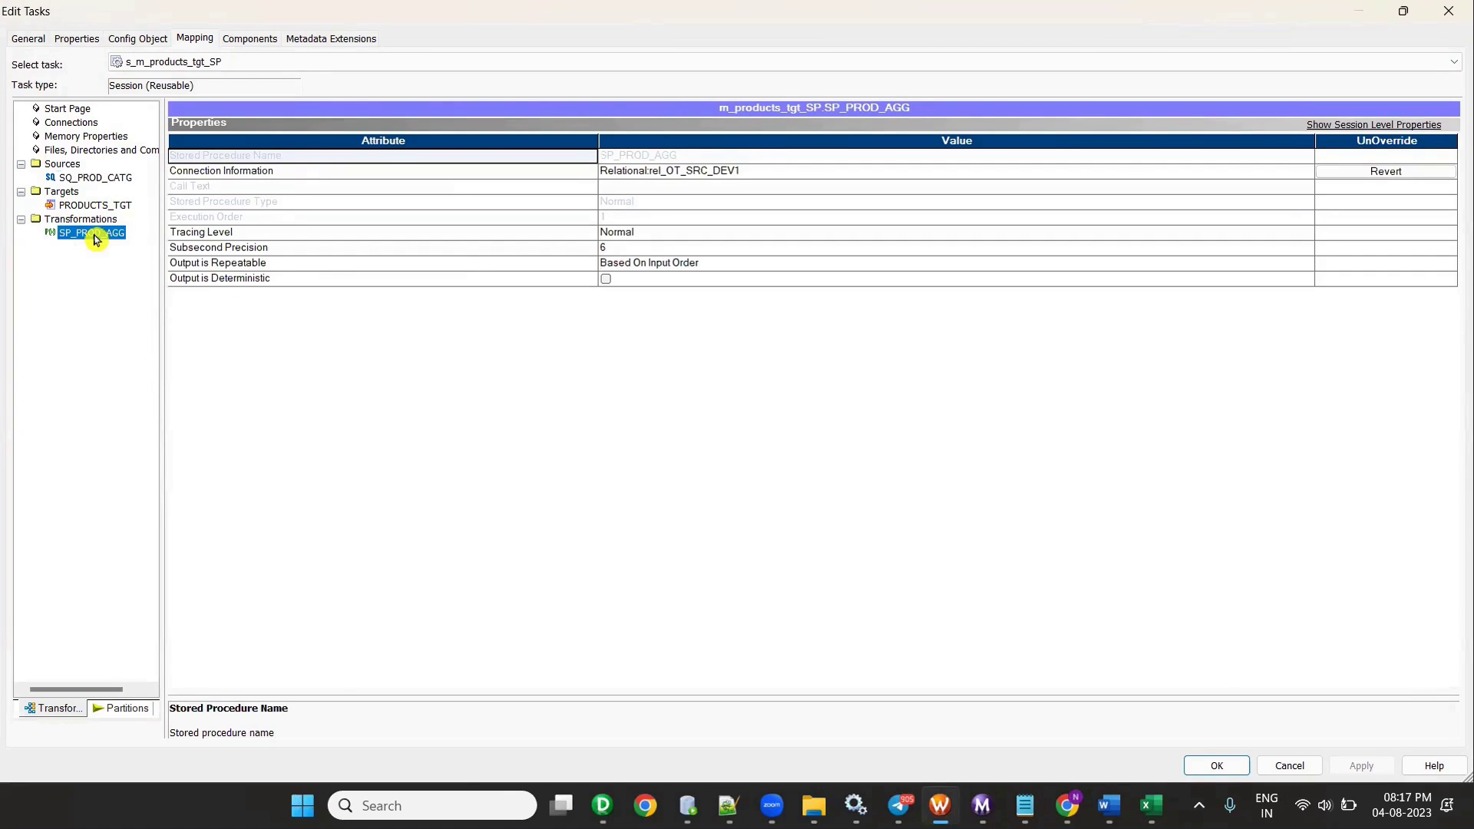
{"action": "left_click", "coordinate": [1449, 11]}
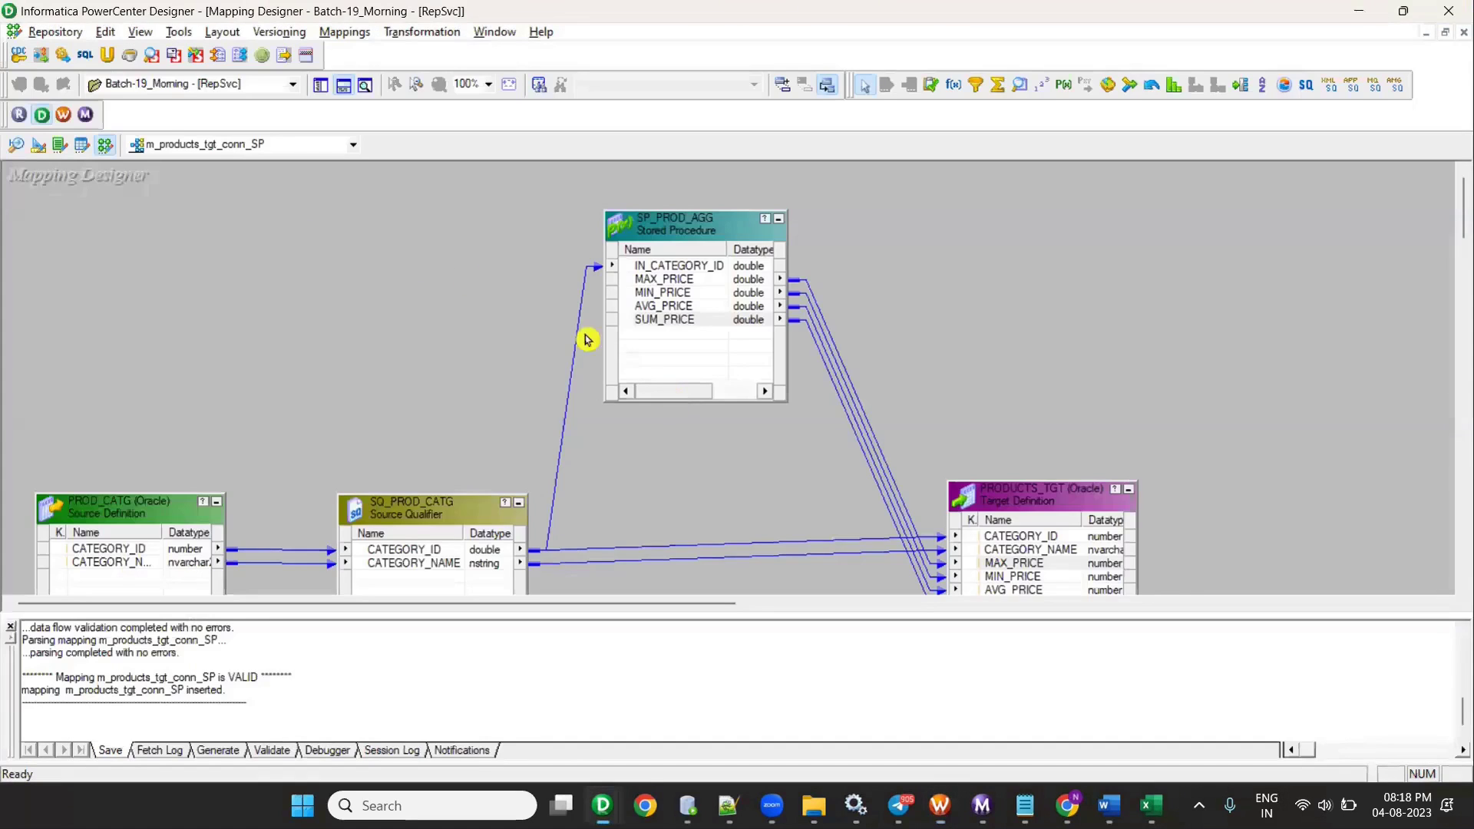
{"action": "key", "text": "alt+Tab"}
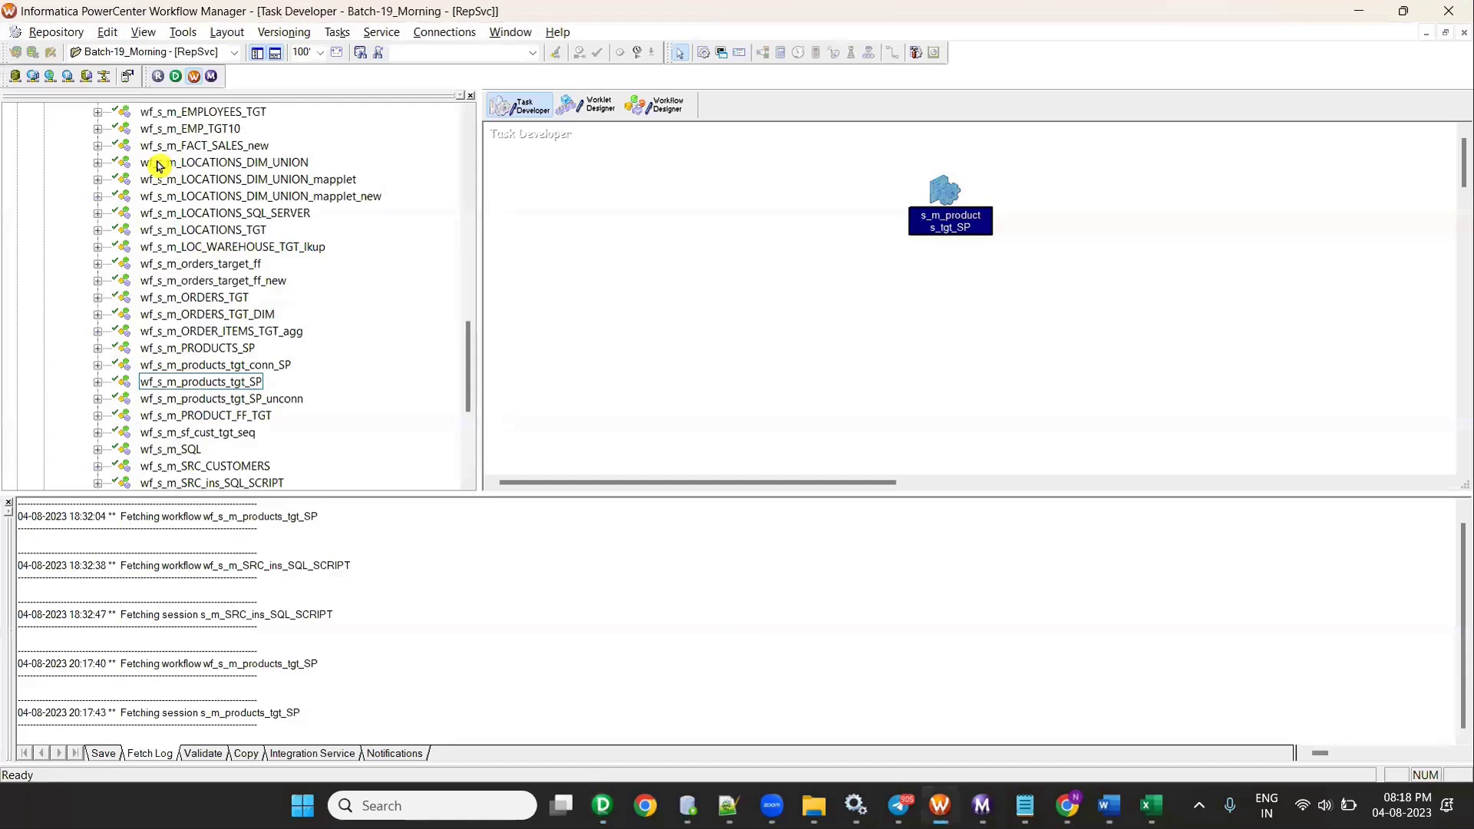
{"action": "key", "text": "alt+Tab"}
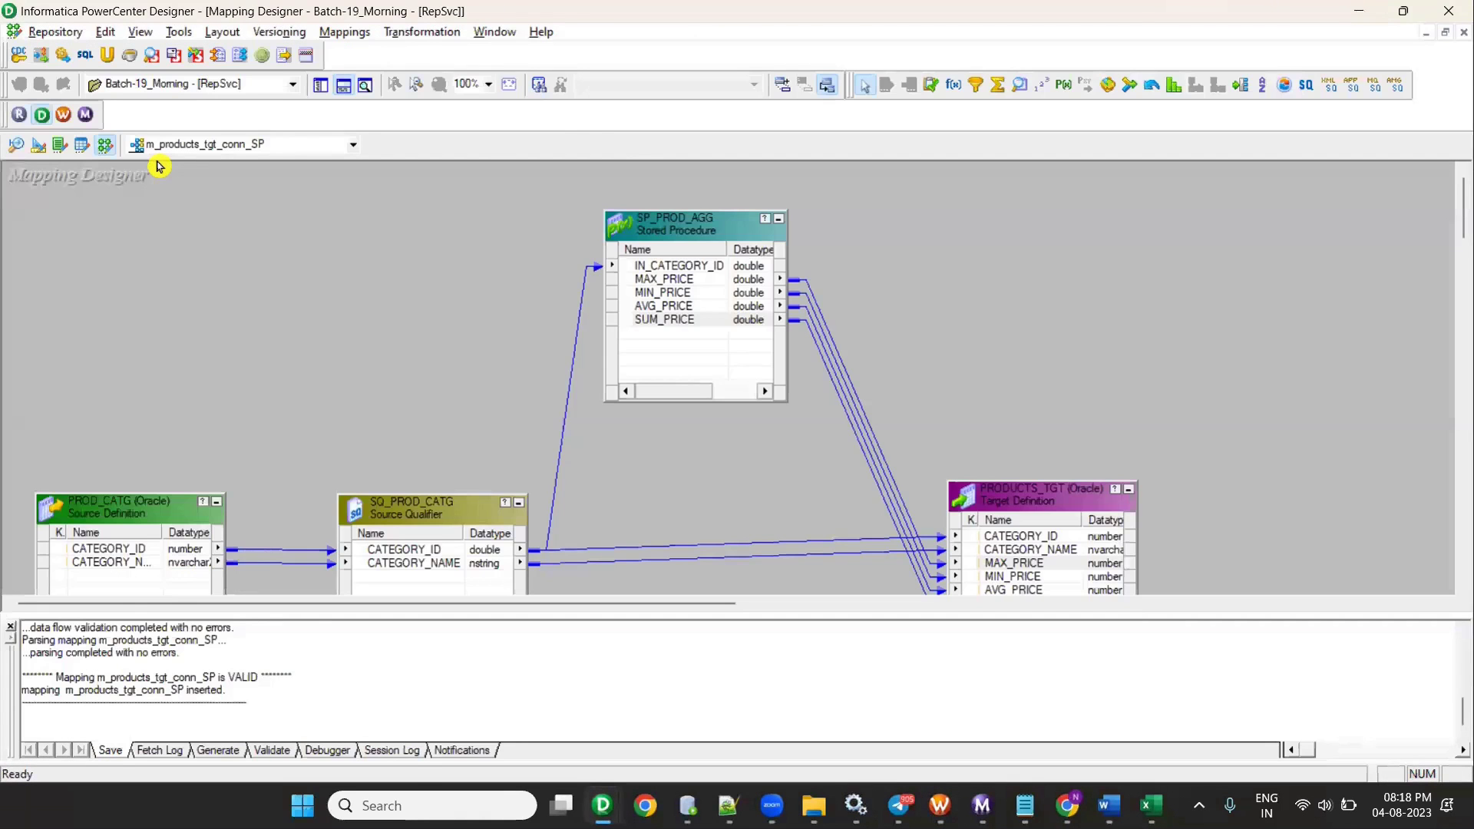
{"action": "key", "text": "alt+Tab"}
{"action": "left_click", "coordinate": [229, 366]}
- Open wf_s_m_products_tgt_conn_SP and edit its session in Workflow Designer
{"action": "right_click", "coordinate": [229, 365]}
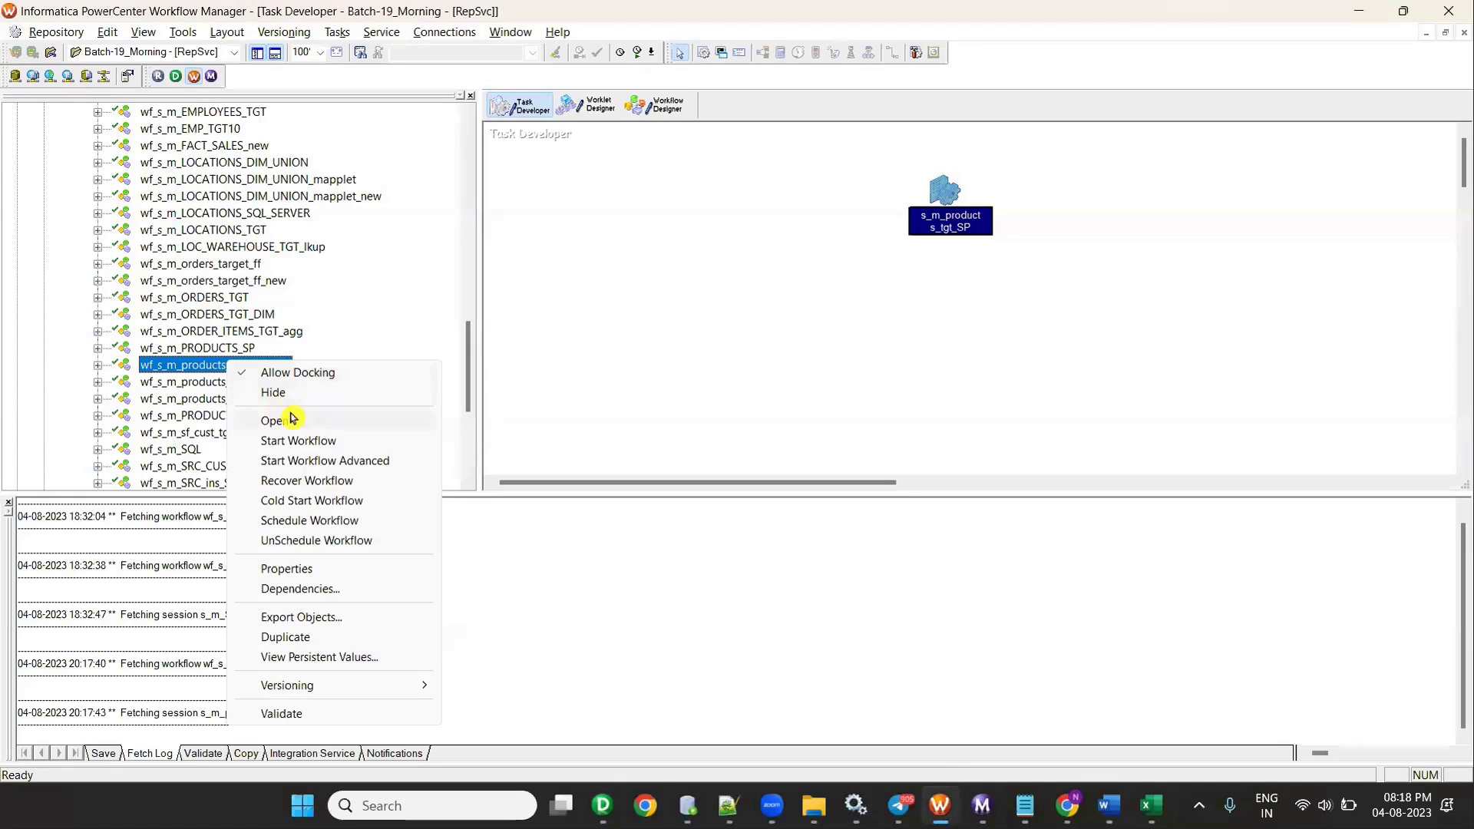
{"action": "left_click", "coordinate": [301, 427]}
{"action": "left_click", "coordinate": [530, 108]}
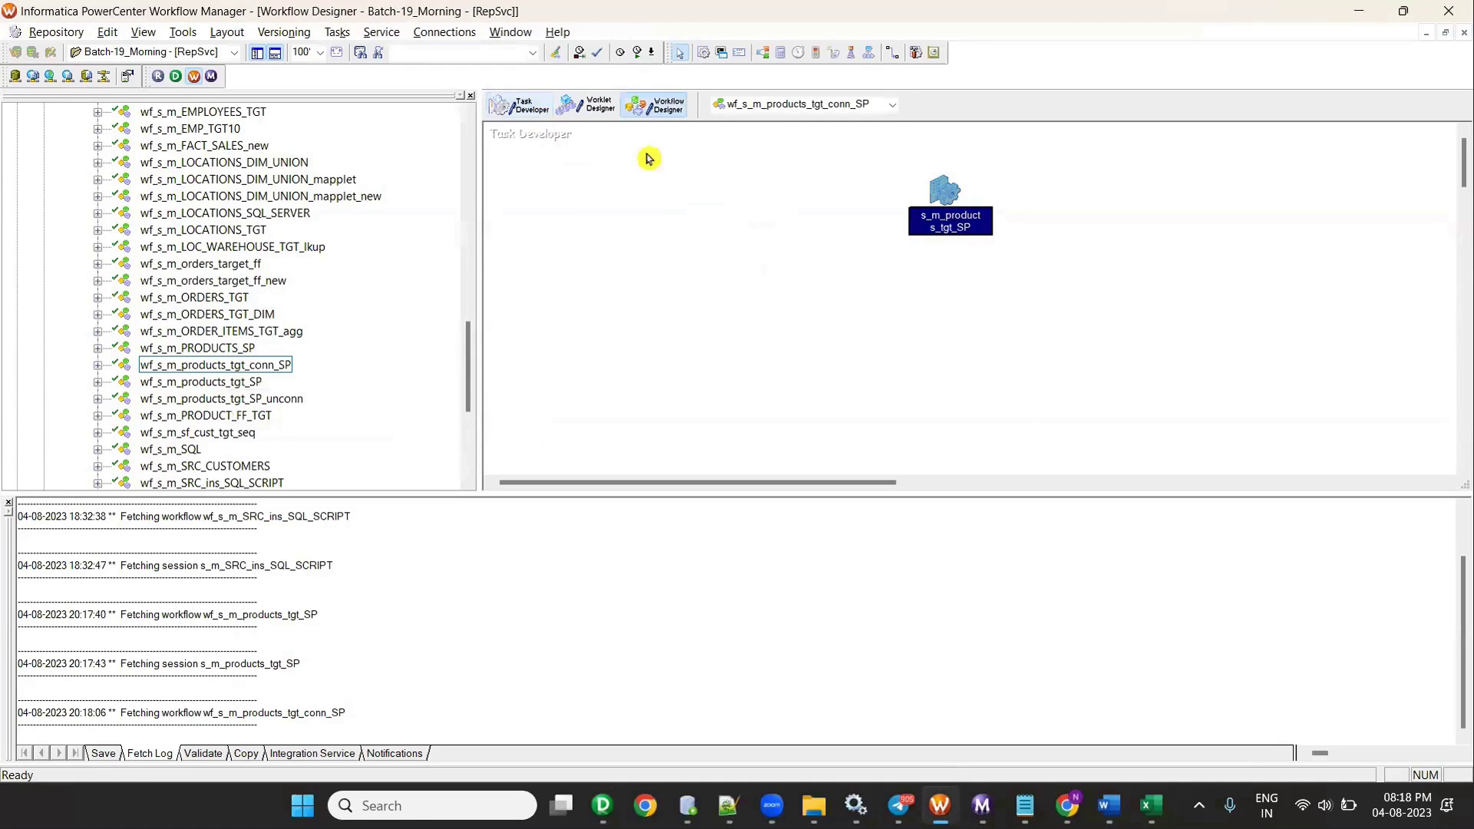
{"action": "right_click", "coordinate": [841, 258]}
{"action": "left_click", "coordinate": [906, 299]}
{"action": "left_click", "coordinate": [656, 105]}
{"action": "right_click", "coordinate": [785, 212]}
{"action": "left_click", "coordinate": [785, 213]}
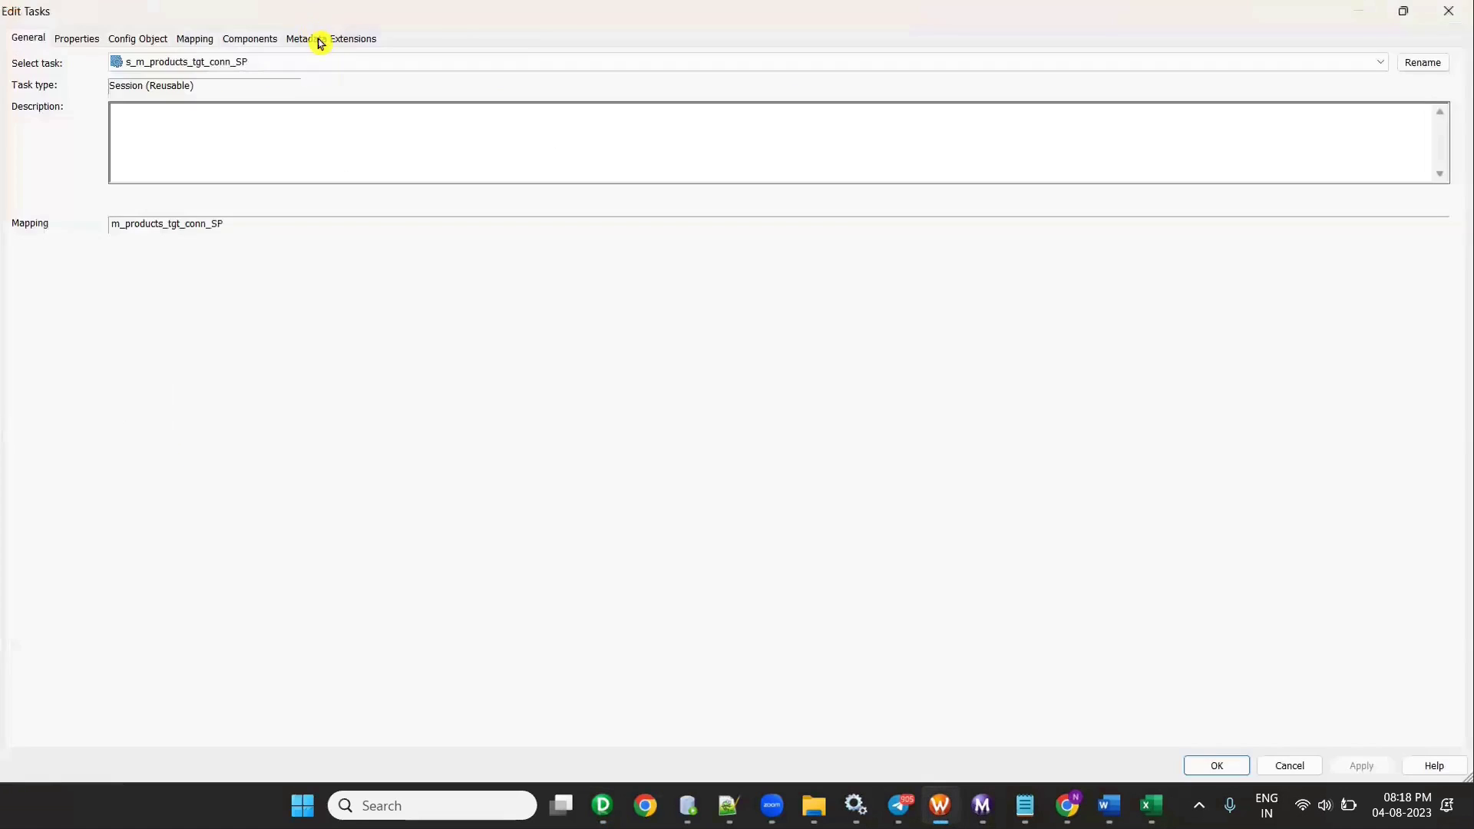
- Set the PRODUCTS_TGT connection to rel_OT_TGT_DEV1 with Normal target load type
{"action": "left_click", "coordinate": [195, 38]}
{"action": "left_click", "coordinate": [96, 177]}
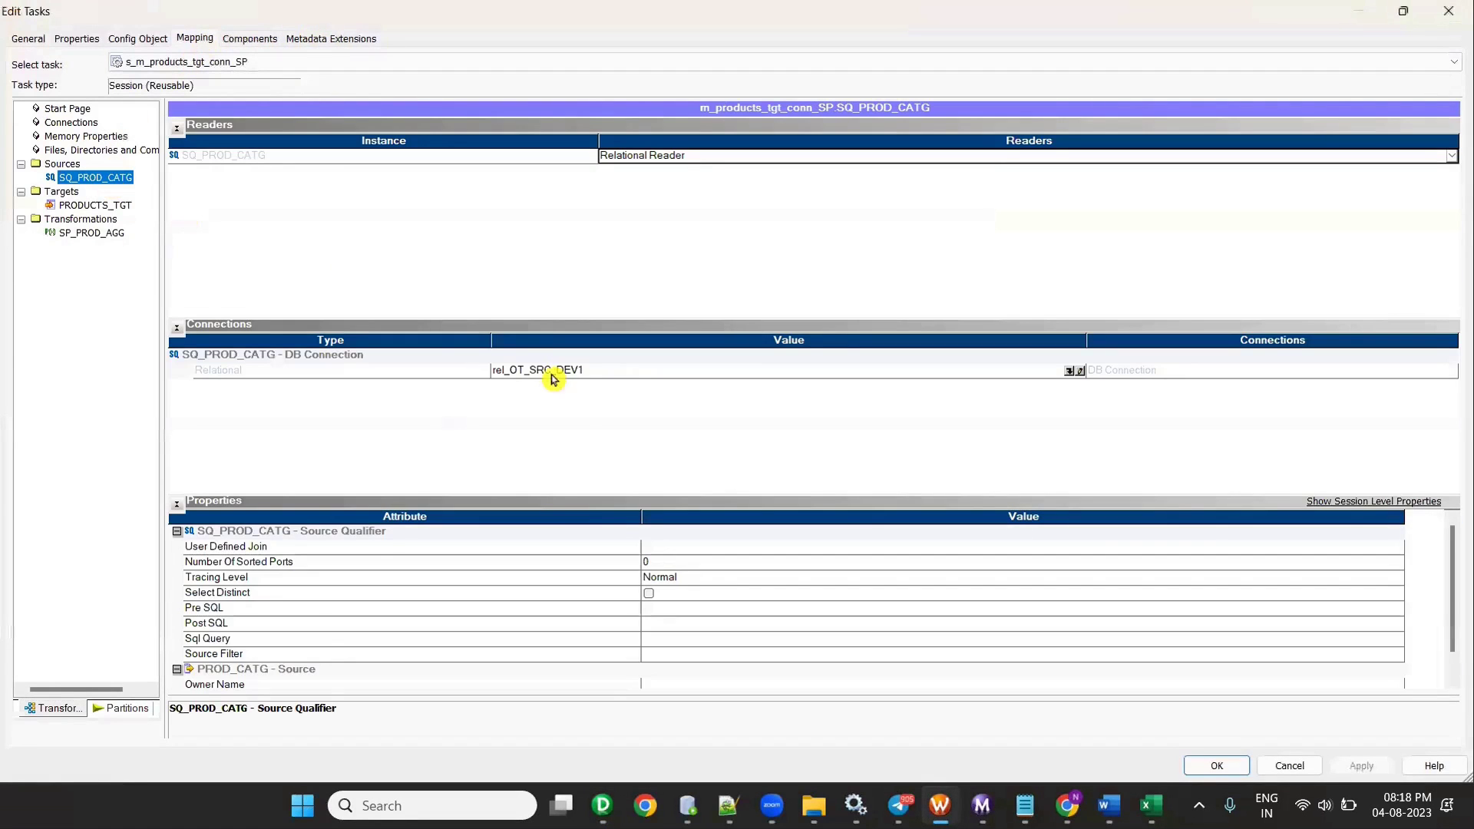
{"action": "left_click", "coordinate": [106, 205]}
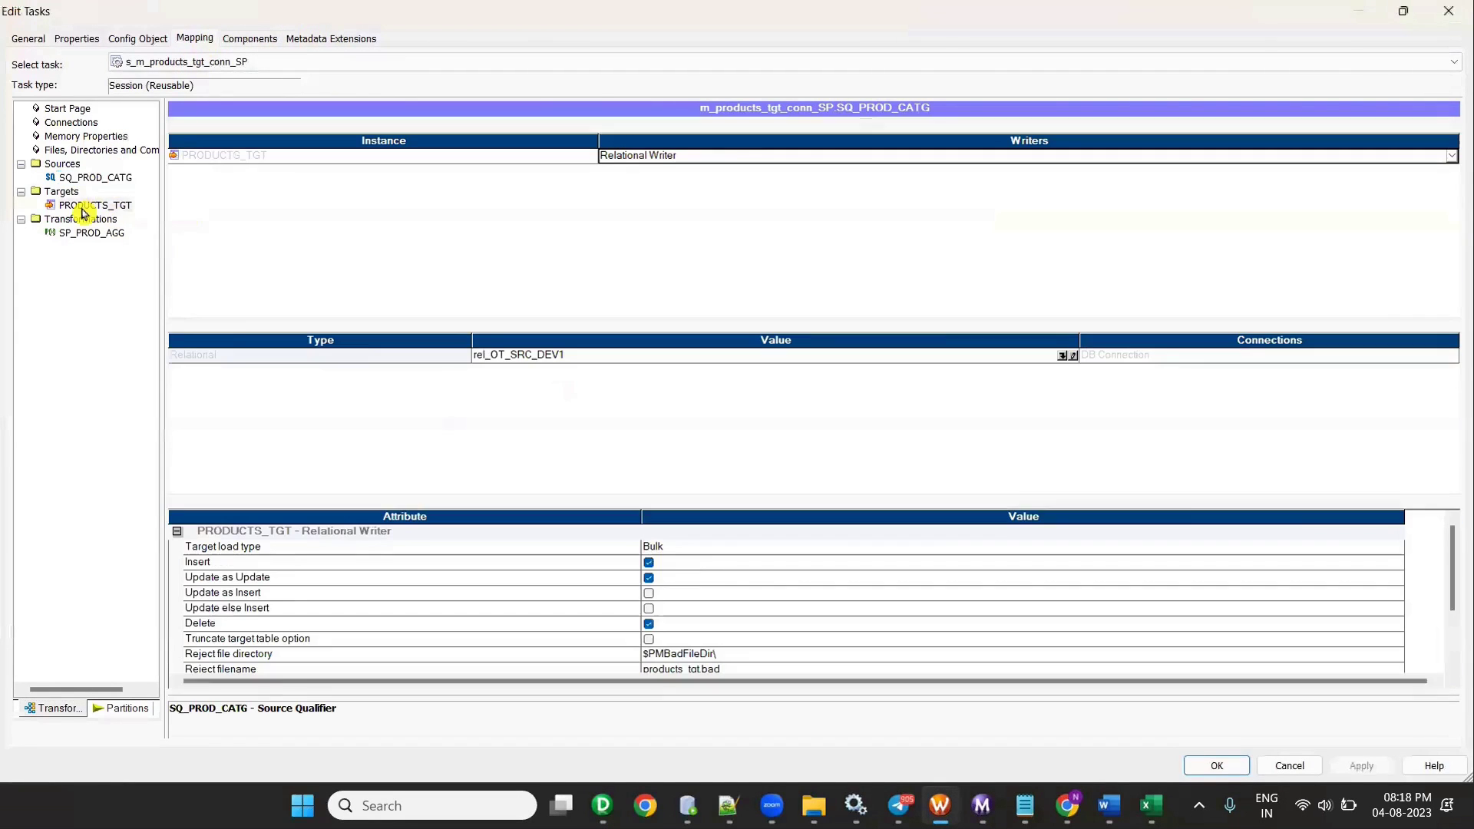
{"action": "left_click", "coordinate": [1064, 358]}
{"action": "left_click", "coordinate": [1063, 356]}
{"action": "scroll", "coordinate": [703, 440], "scroll_direction": "down", "scroll_amount": 5}
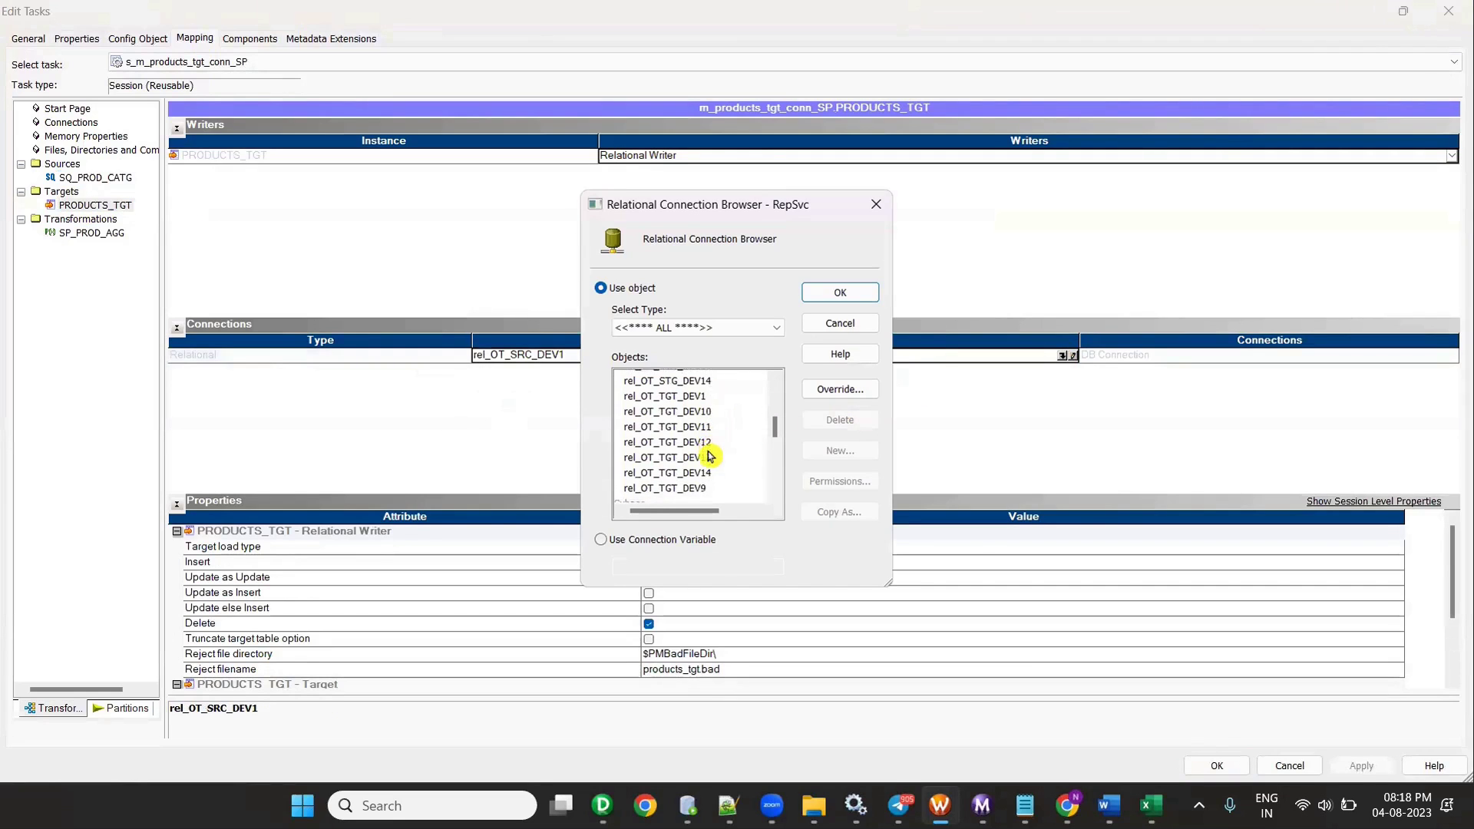
{"action": "scroll", "coordinate": [699, 392], "scroll_direction": "up", "scroll_amount": 1}
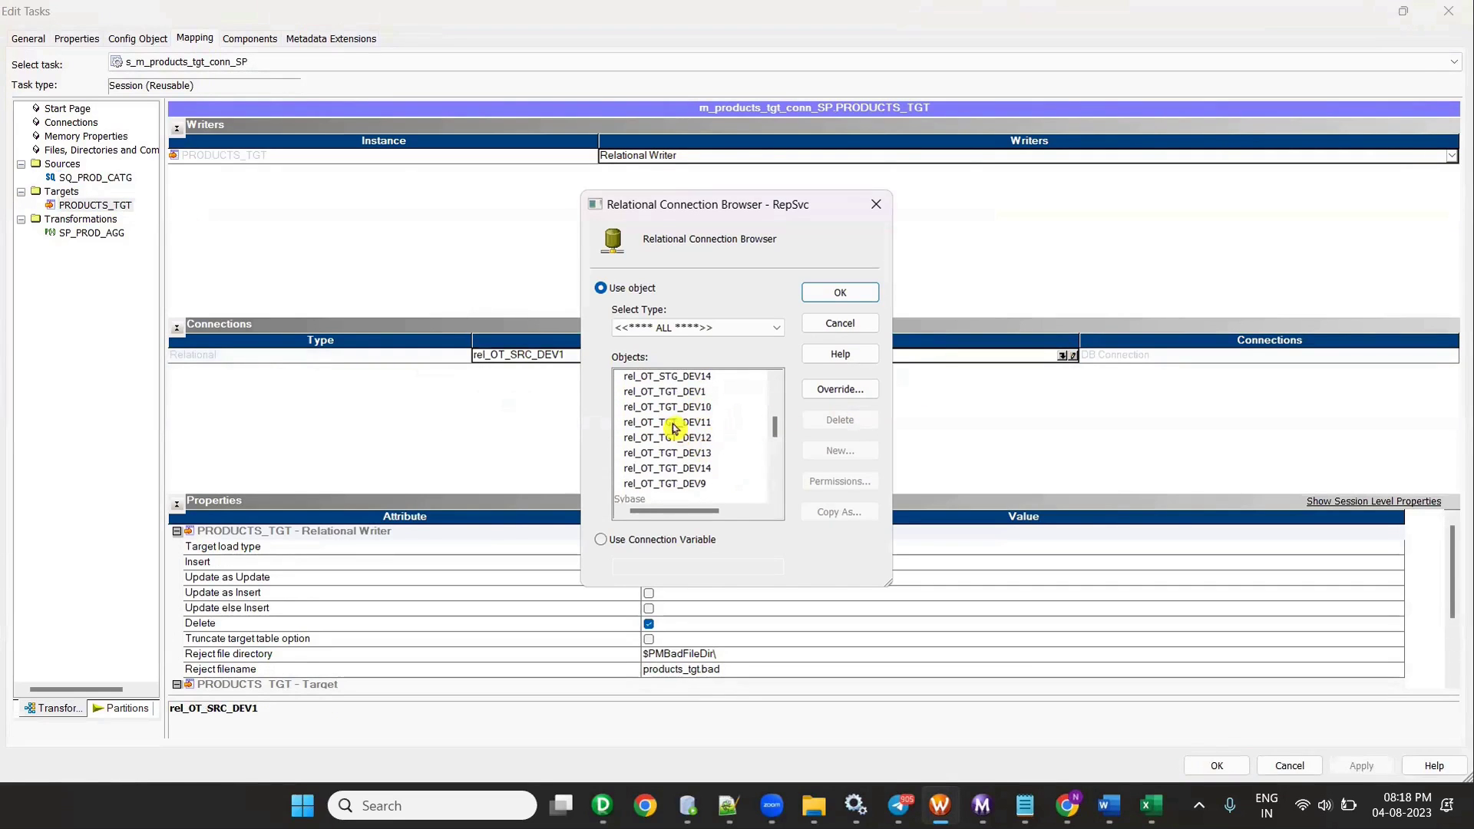
{"action": "left_click", "coordinate": [693, 393]}
{"action": "left_click", "coordinate": [863, 291]}
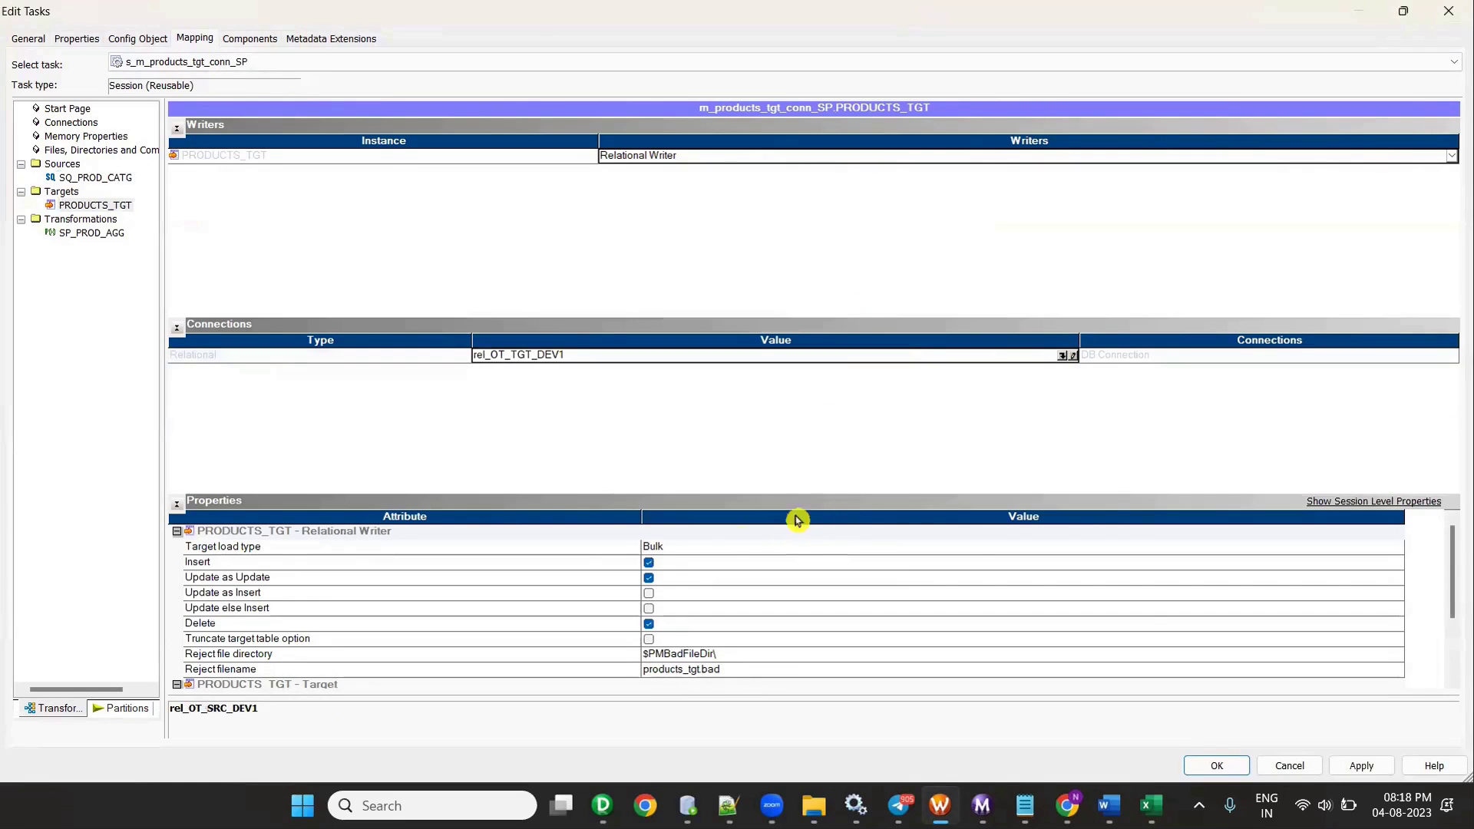
{"action": "left_click", "coordinate": [686, 552]}
{"action": "left_click", "coordinate": [695, 576]}
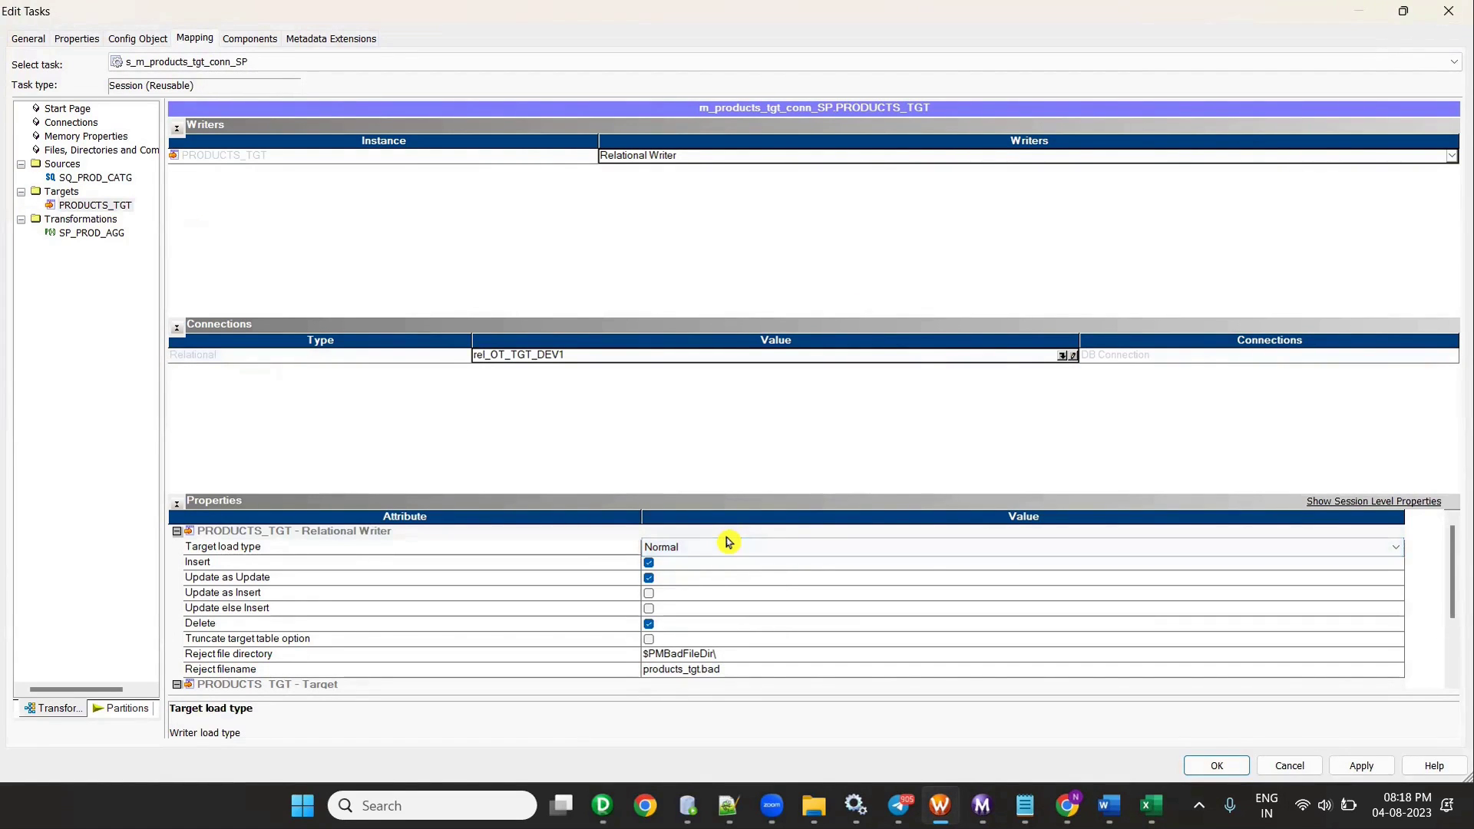
- Set the SP_PROD_AGG connection to rel_OT_SRC_DEV1 and apply the session changes
{"action": "left_click", "coordinate": [87, 236]}
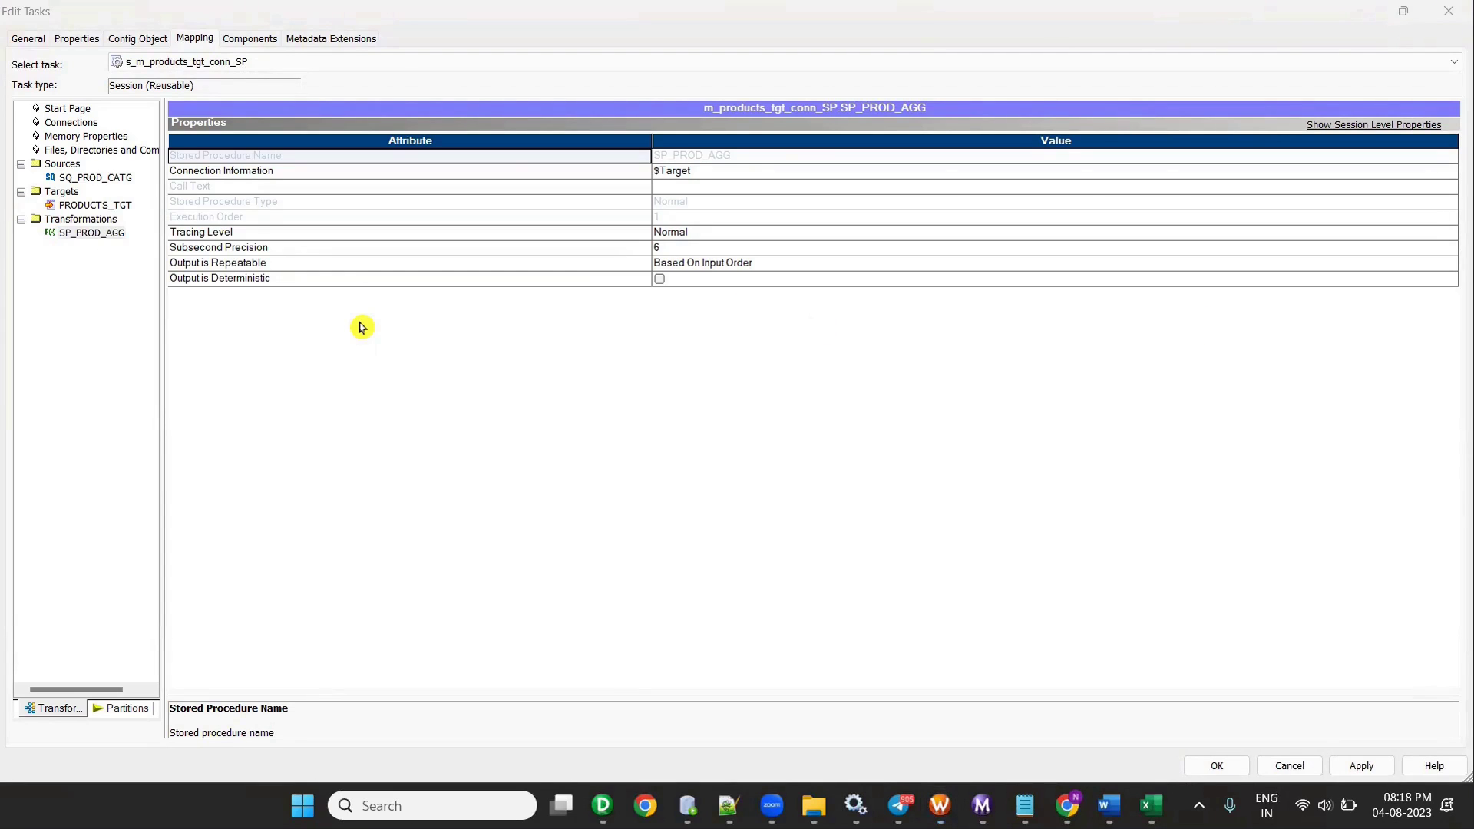
{"action": "left_click", "coordinate": [721, 172]}
{"action": "left_click", "coordinate": [1454, 172]}
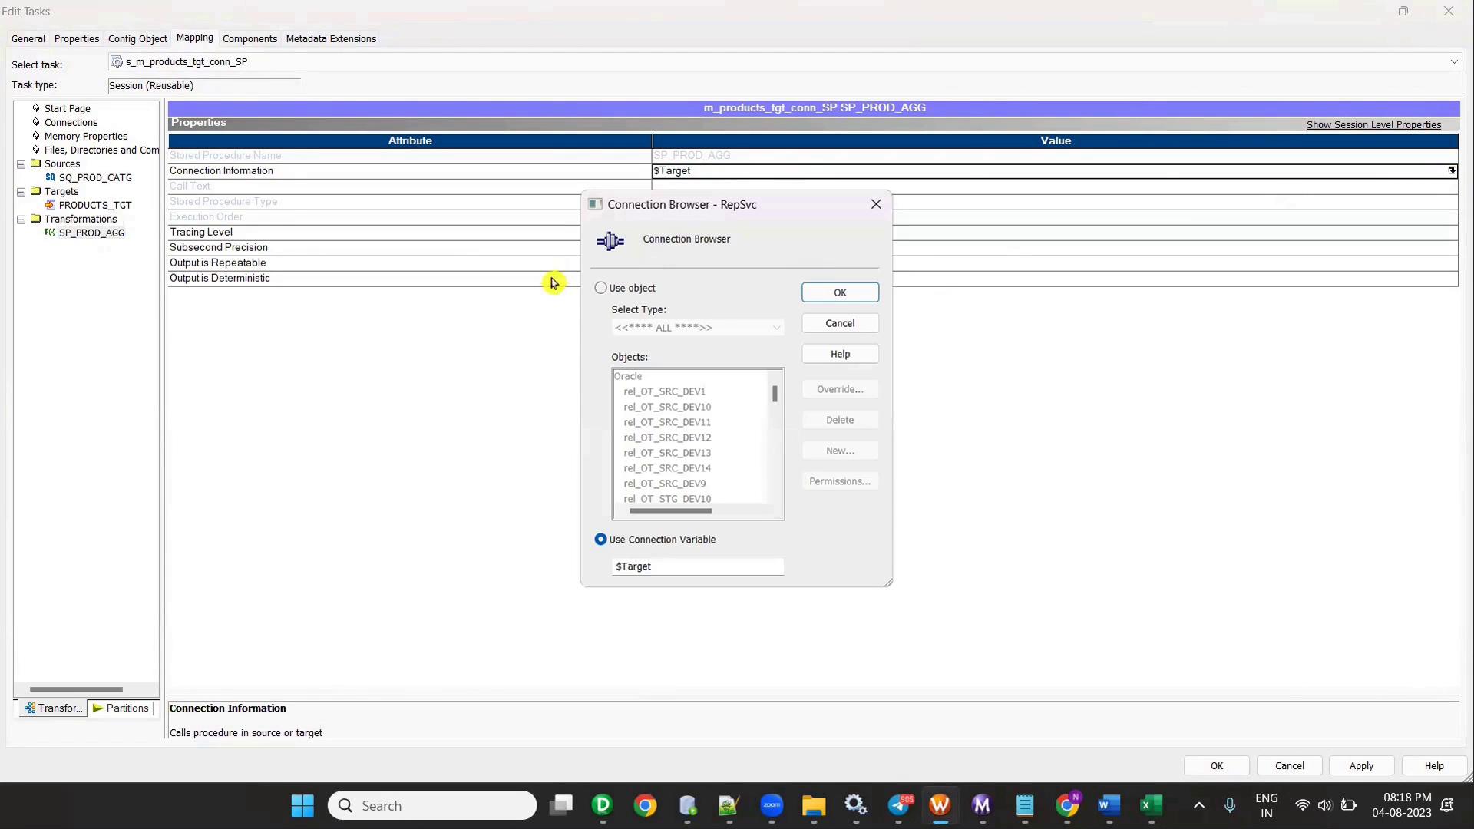
{"action": "left_click", "coordinate": [603, 292]}
{"action": "left_click", "coordinate": [684, 406]}
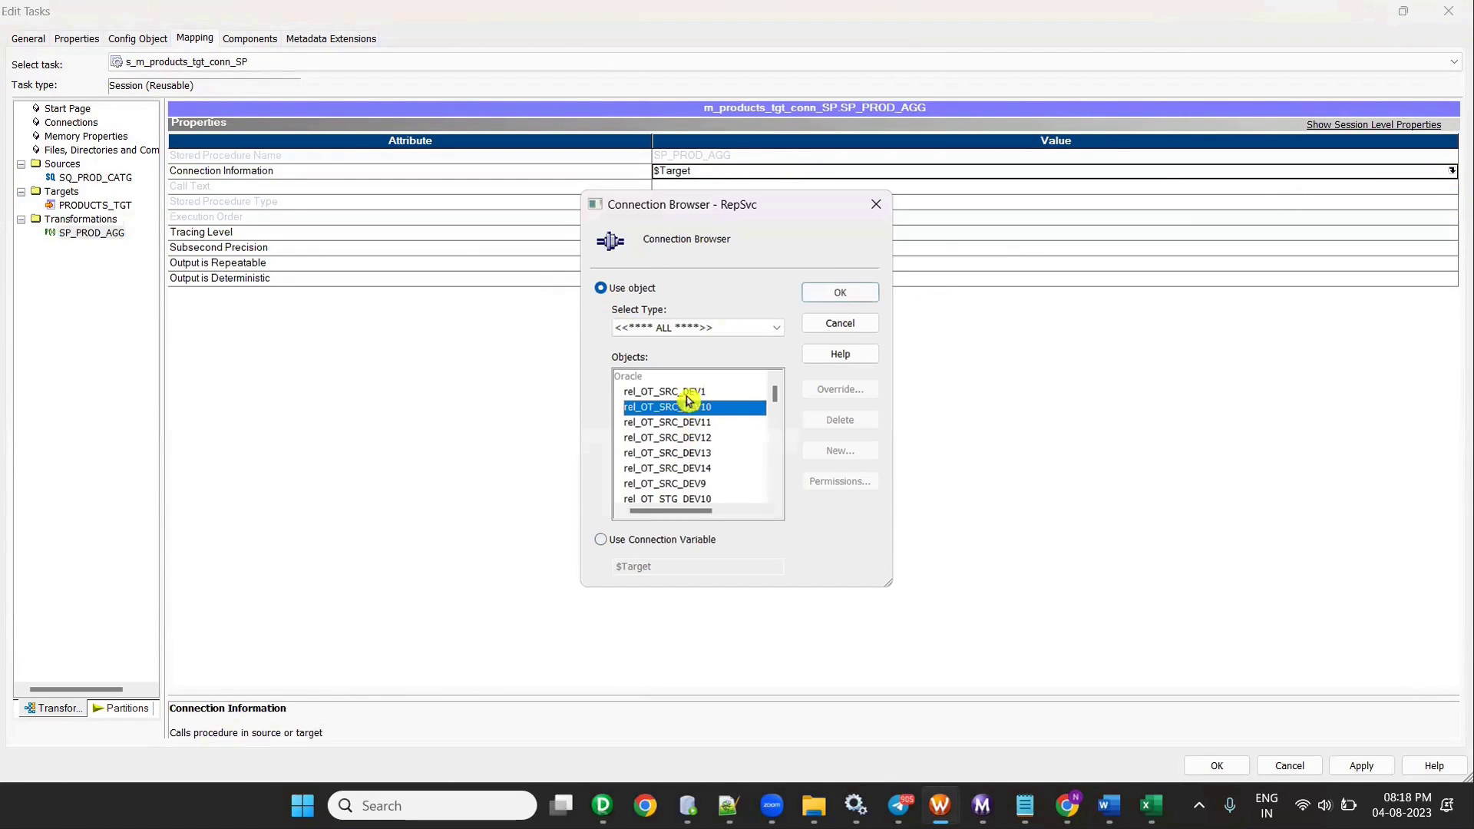
{"action": "left_click", "coordinate": [687, 391]}
{"action": "left_click", "coordinate": [843, 292]}
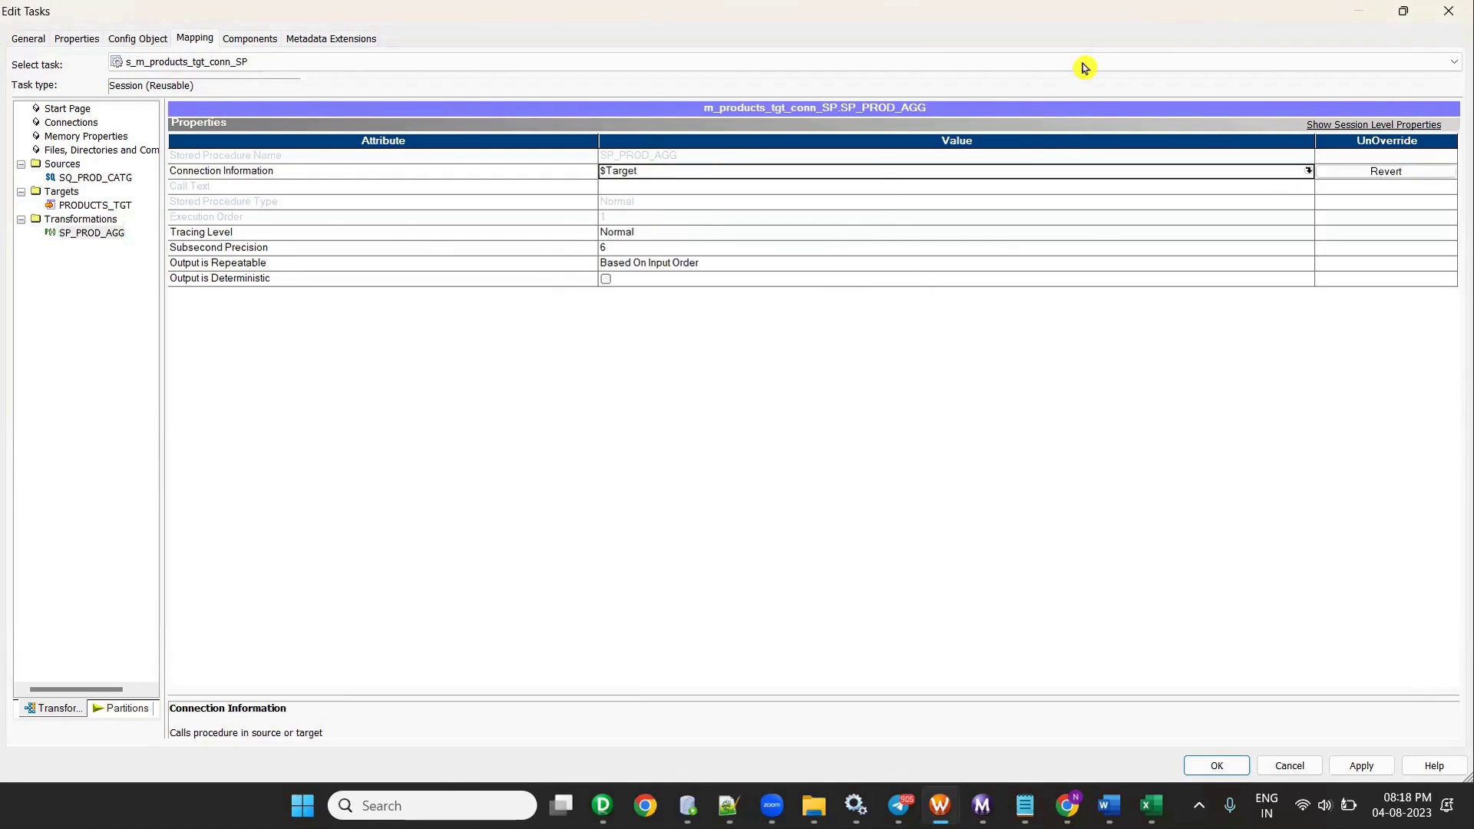
{"action": "key", "text": "super+Down"}
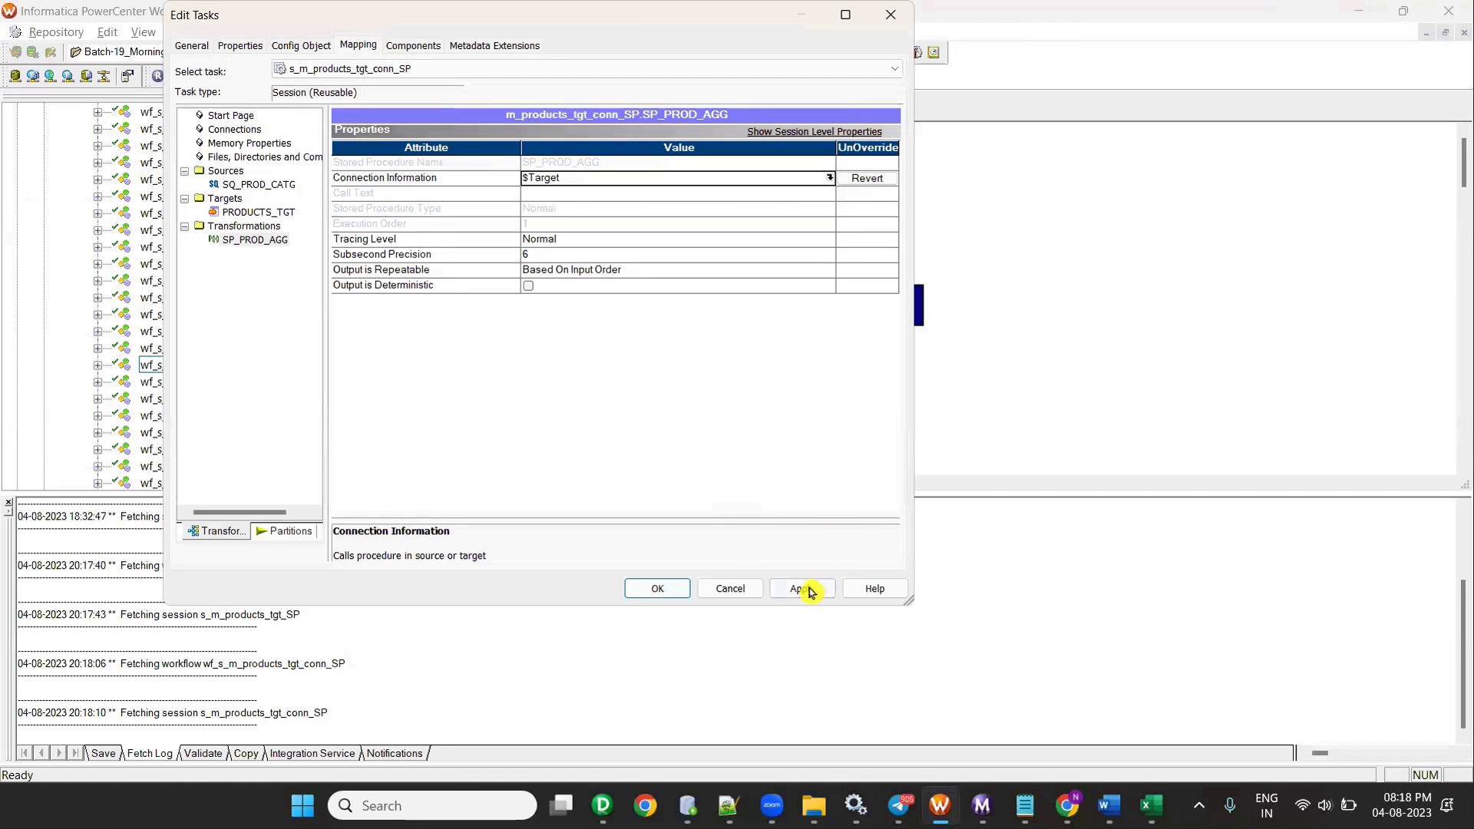
{"action": "left_click", "coordinate": [802, 589]}
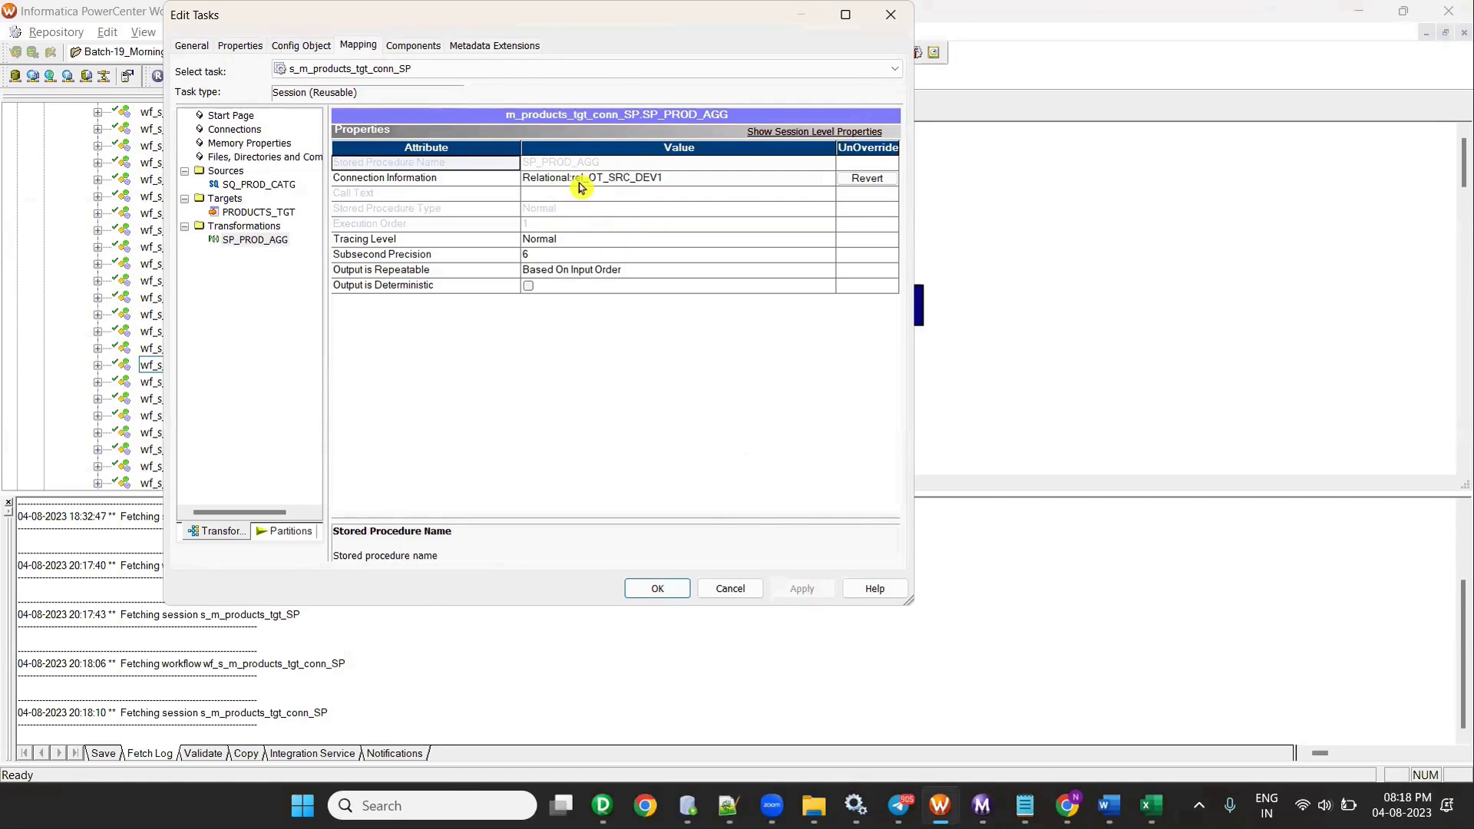
{"action": "left_click", "coordinate": [653, 589]}
- Save the session, clear the Task Developer view, and reopen the session for editing
{"action": "key", "text": "ctrl+s"}
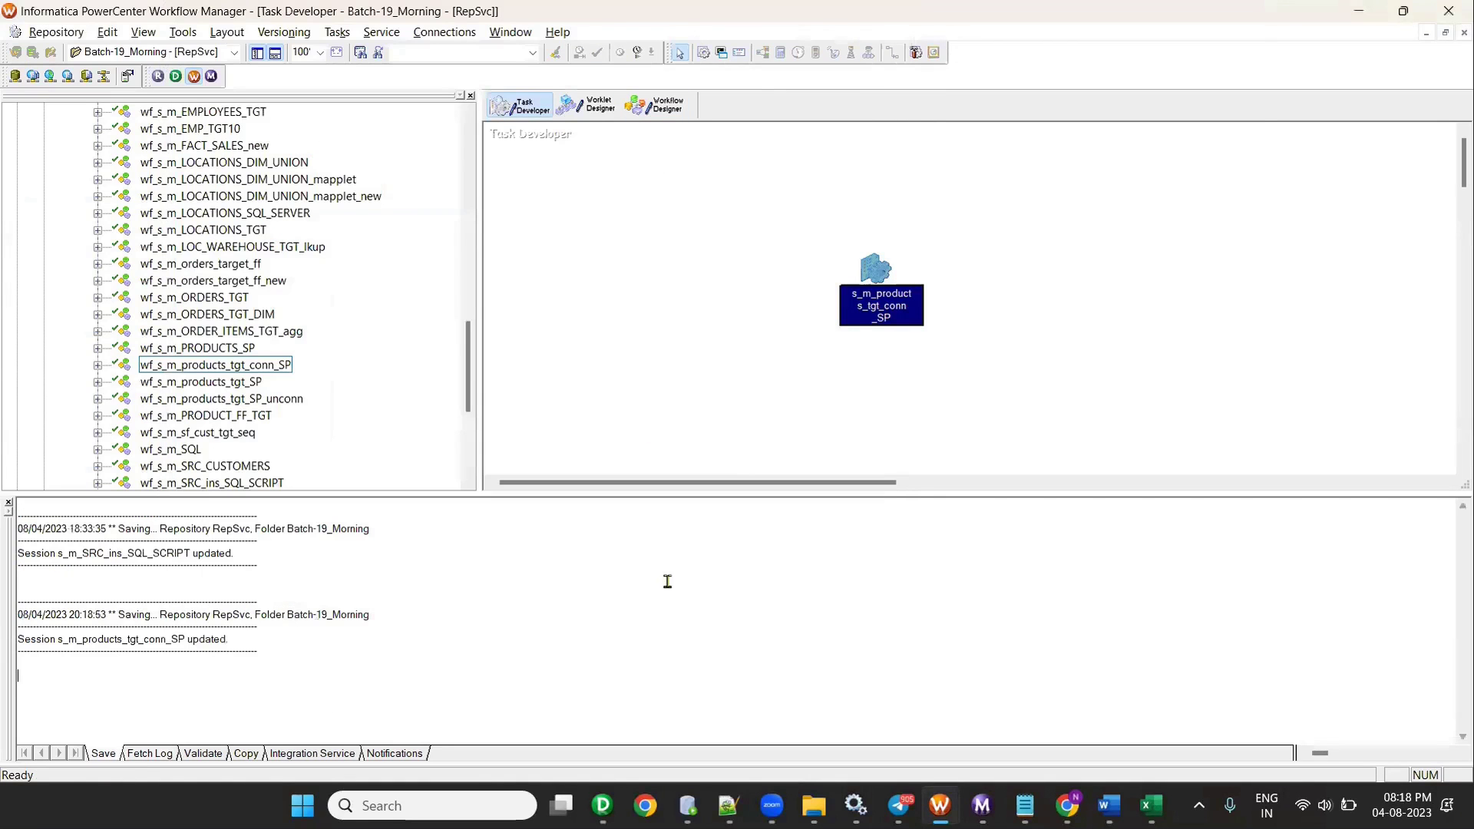
{"action": "left_click", "coordinate": [668, 109]}
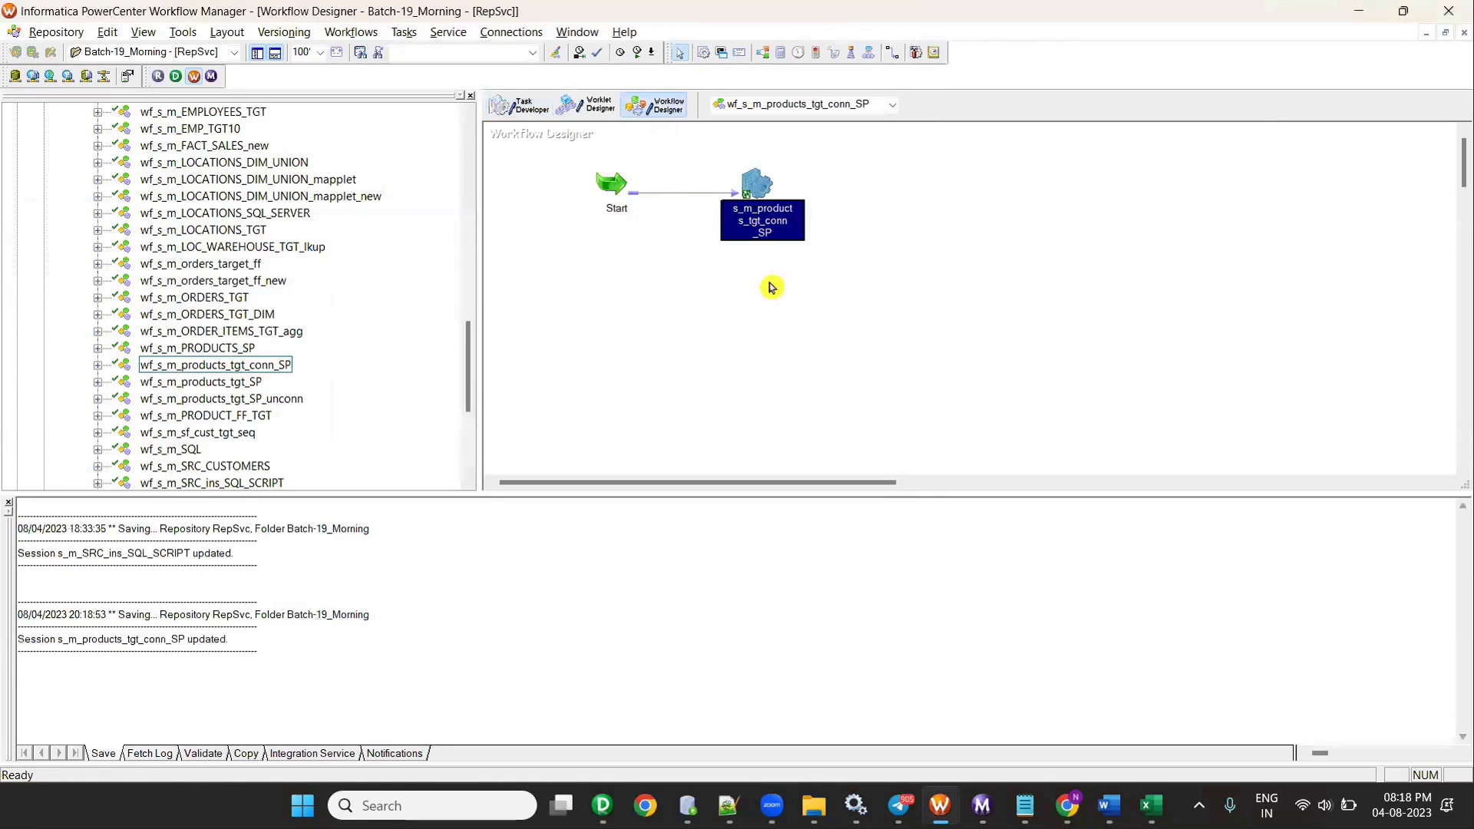
{"action": "left_click", "coordinate": [522, 108]}
{"action": "right_click", "coordinate": [834, 209]}
{"action": "left_click", "coordinate": [849, 241]}
{"action": "left_click", "coordinate": [679, 116]}
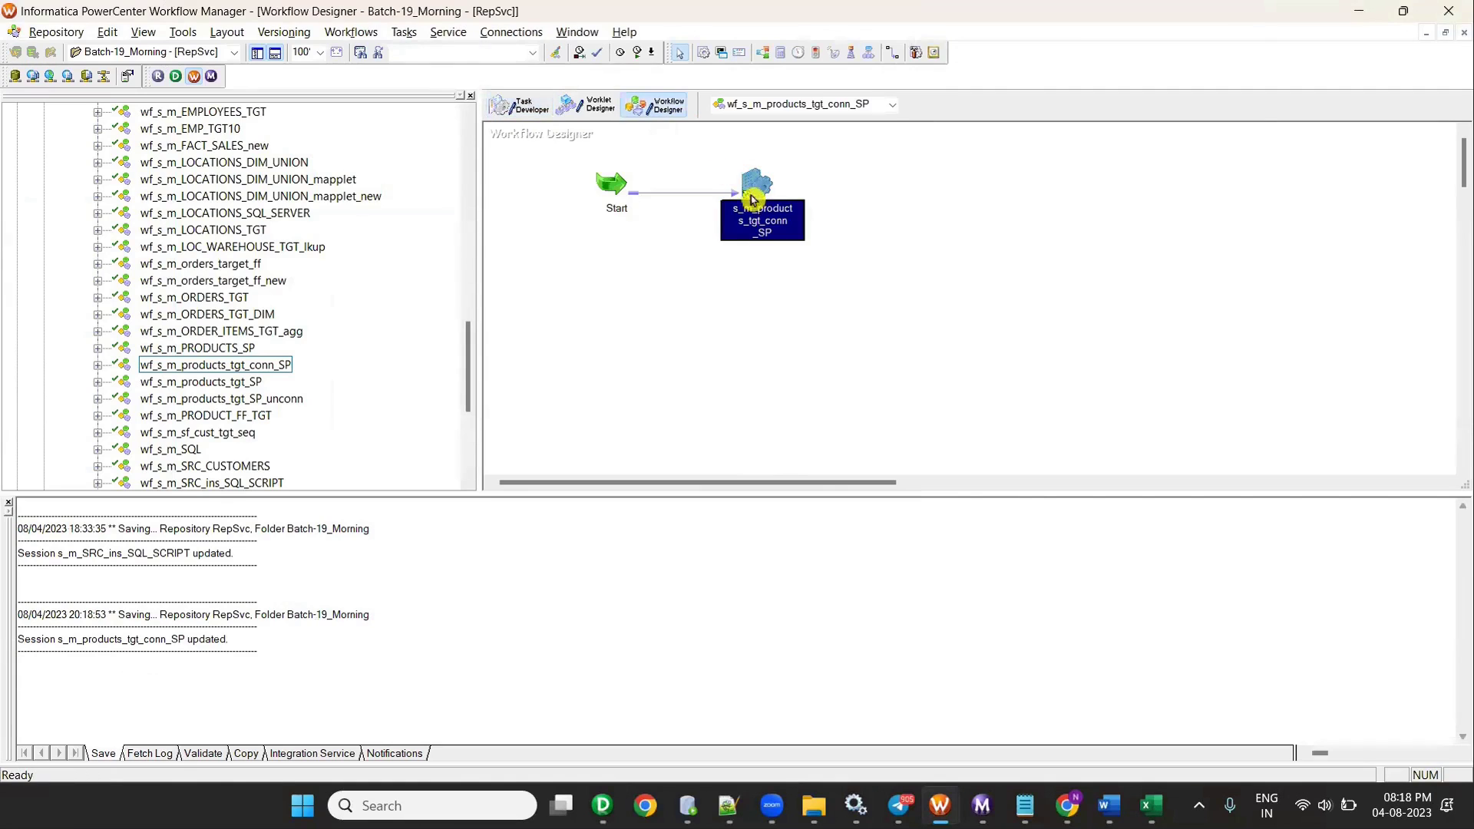
{"action": "right_click", "coordinate": [747, 176]}
{"action": "left_click", "coordinate": [768, 210]}
- Enable Truncate target table option for PRODUCTS_TGT and save the session
{"action": "left_click", "coordinate": [355, 54]}
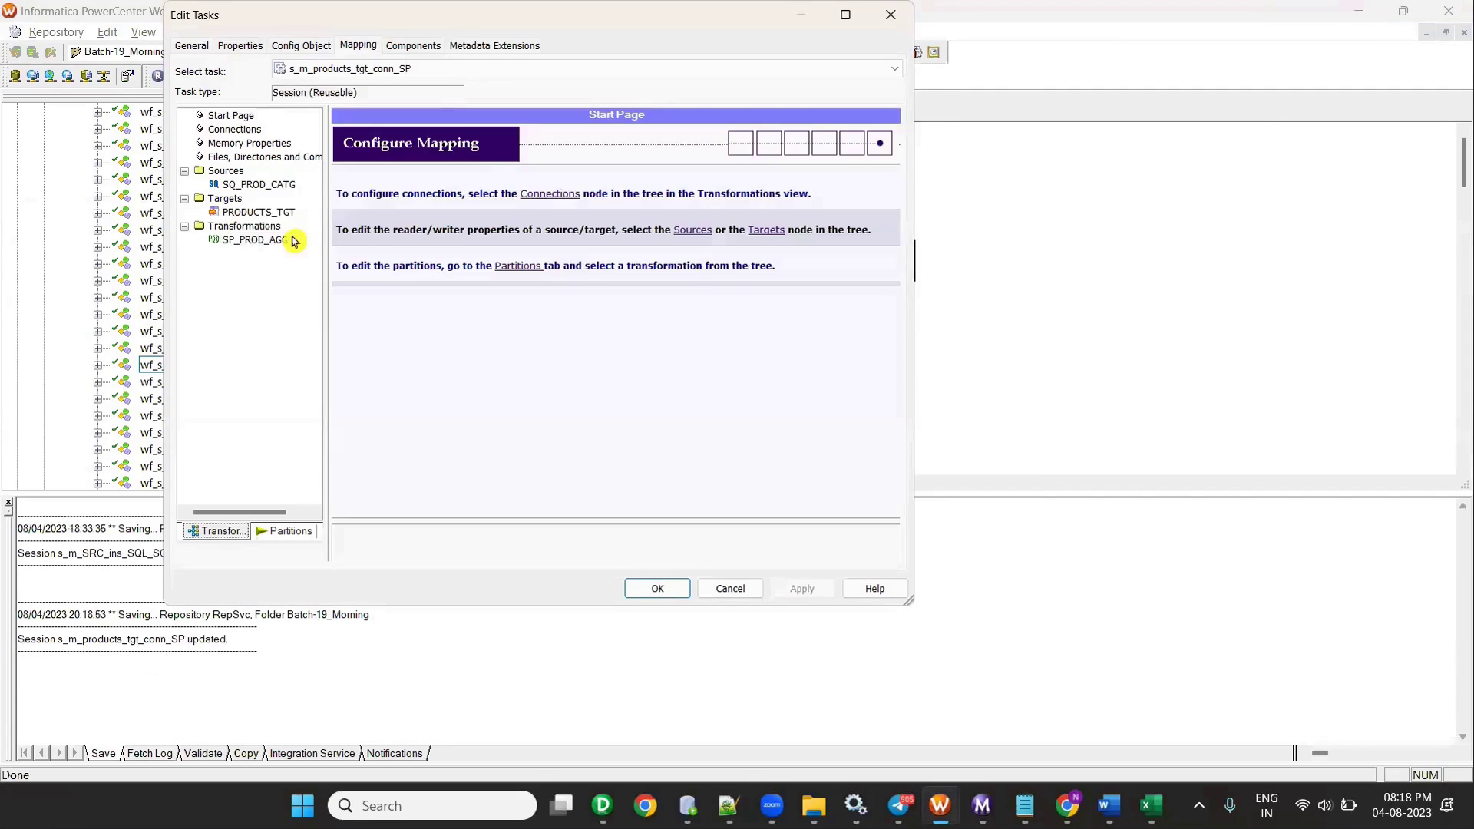
{"action": "left_click", "coordinate": [260, 213]}
{"action": "scroll", "coordinate": [621, 466], "scroll_direction": "down", "scroll_amount": 1}
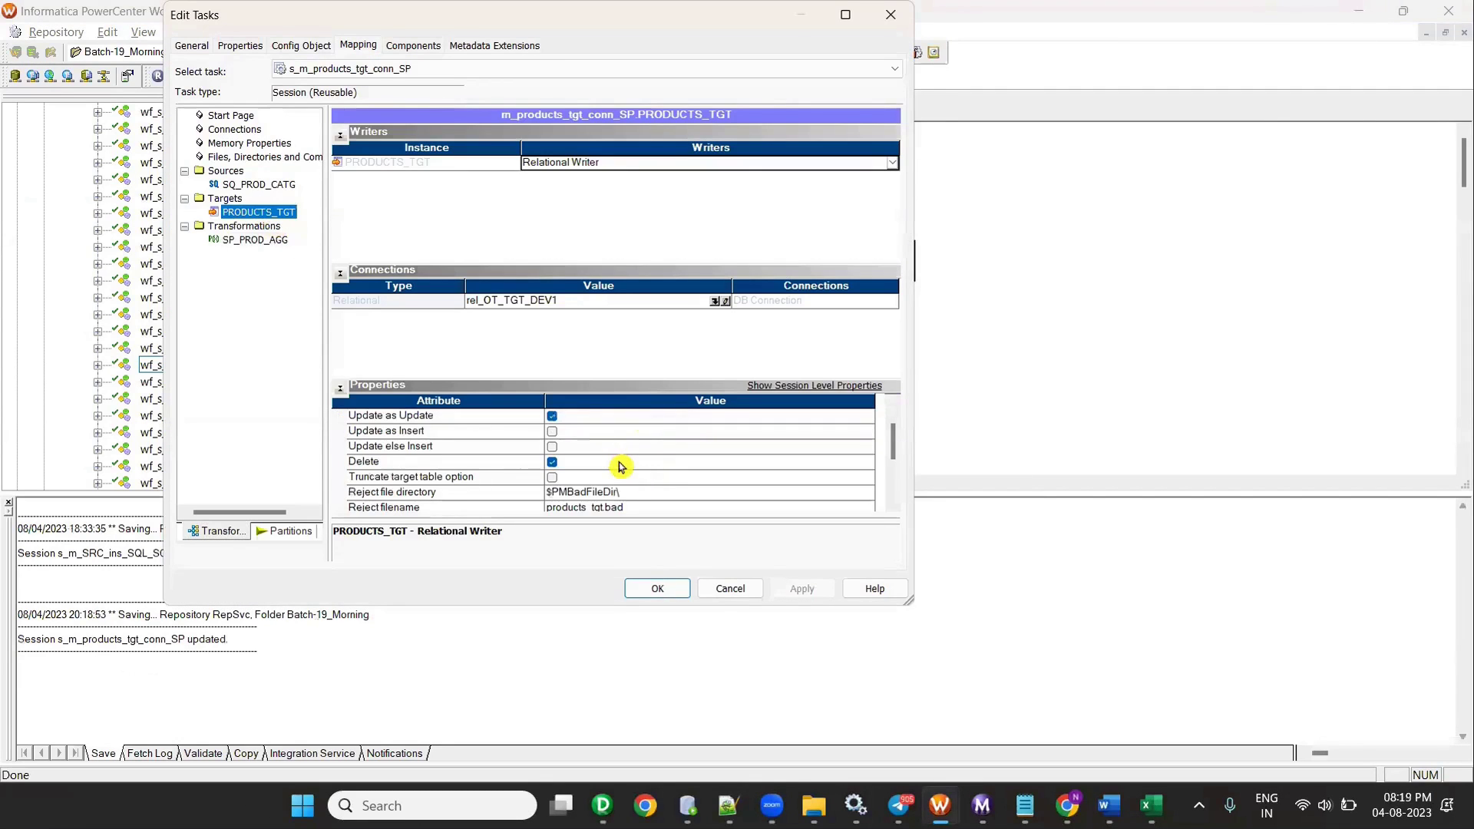
{"action": "left_click", "coordinate": [556, 479]}
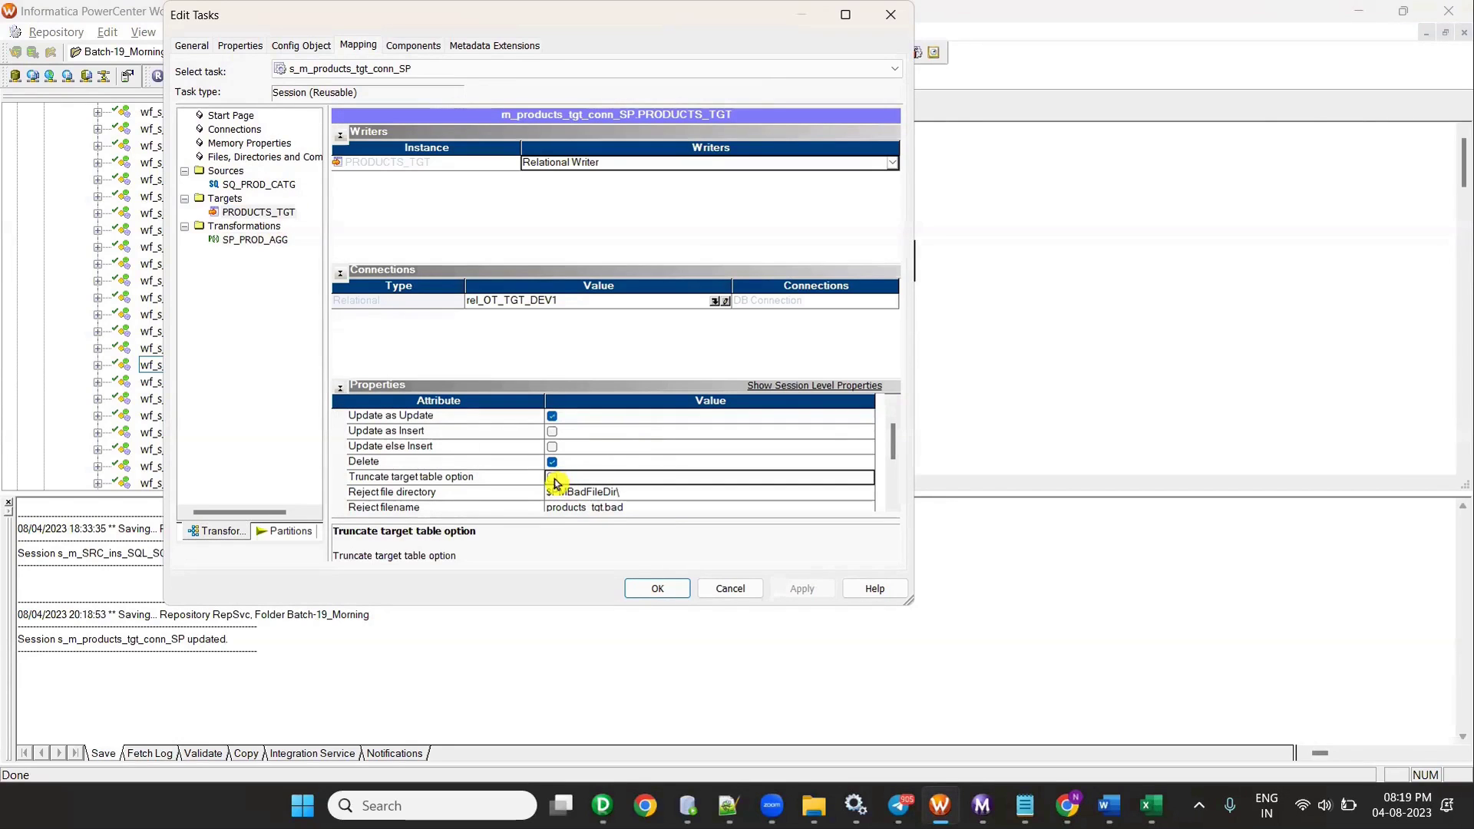
{"action": "left_click", "coordinate": [552, 477]}
{"action": "left_click", "coordinate": [657, 588]}
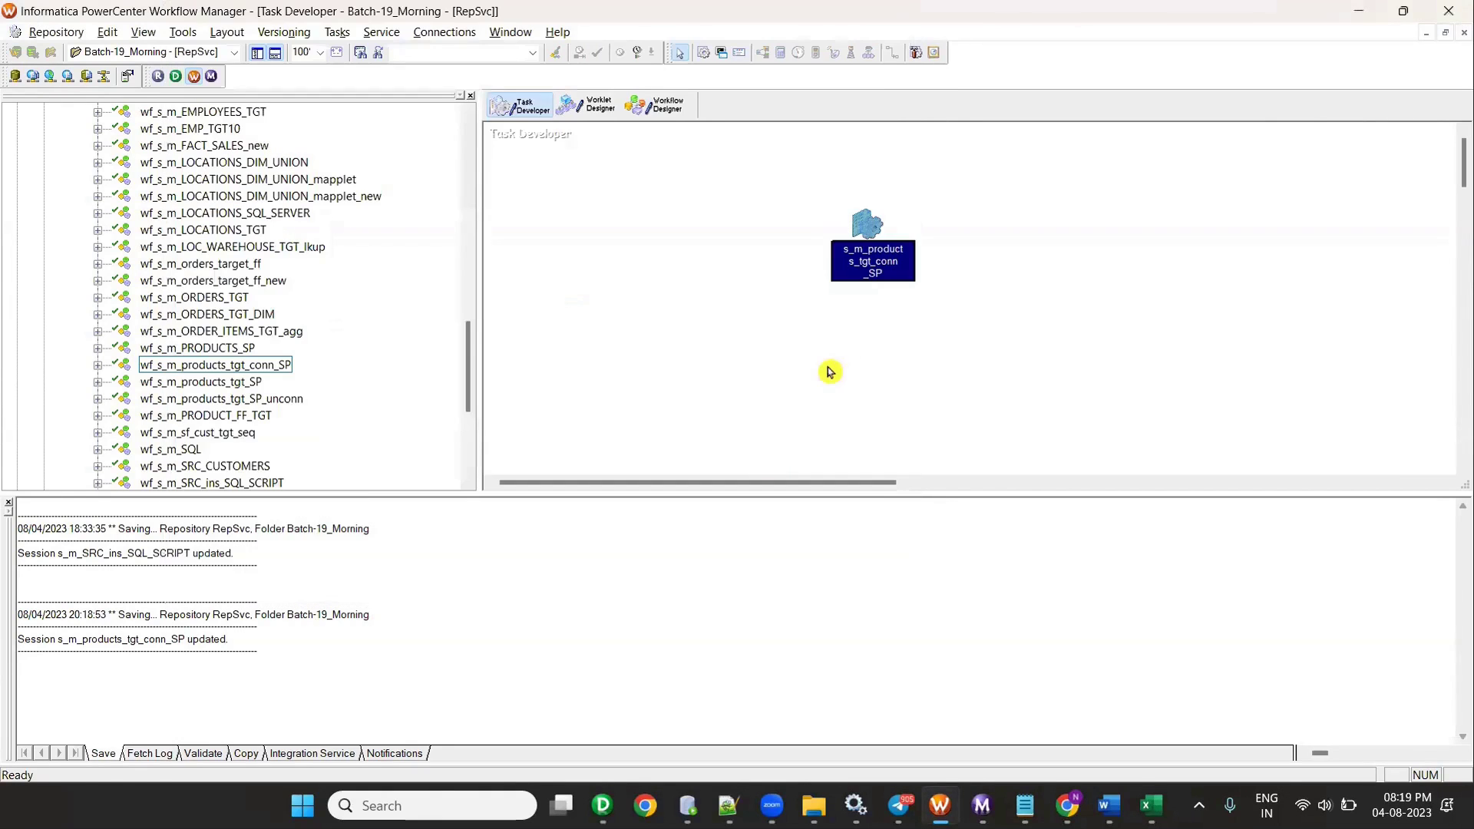
{"action": "key", "text": "ctrl+s"}
- Start the wf_s_m_products_tgt_conn_SP workflow from the Workflow Designer canvas
{"action": "left_click", "coordinate": [654, 105]}
{"action": "right_click", "coordinate": [634, 335]}
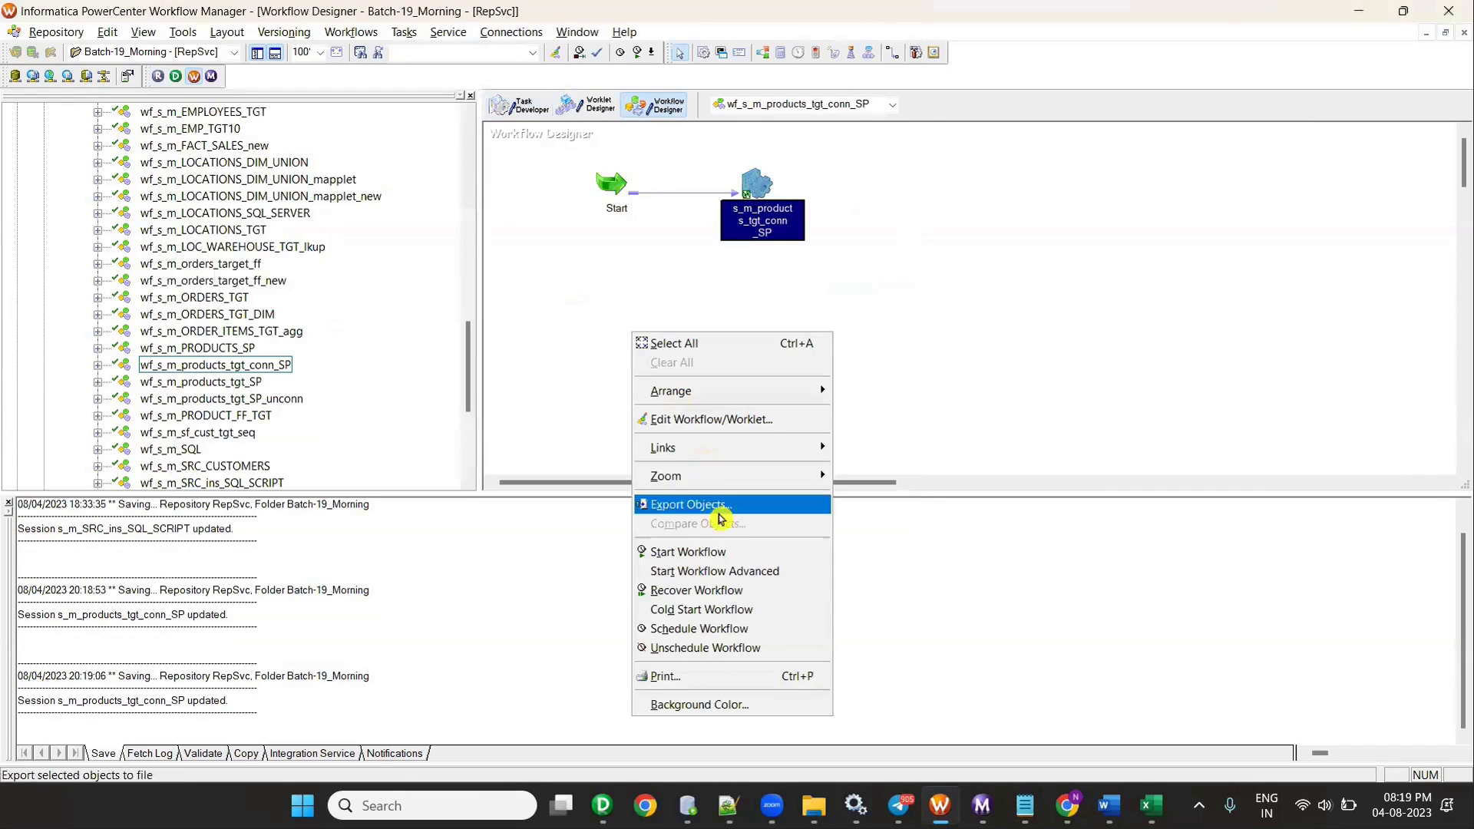
{"action": "left_click", "coordinate": [726, 556]}
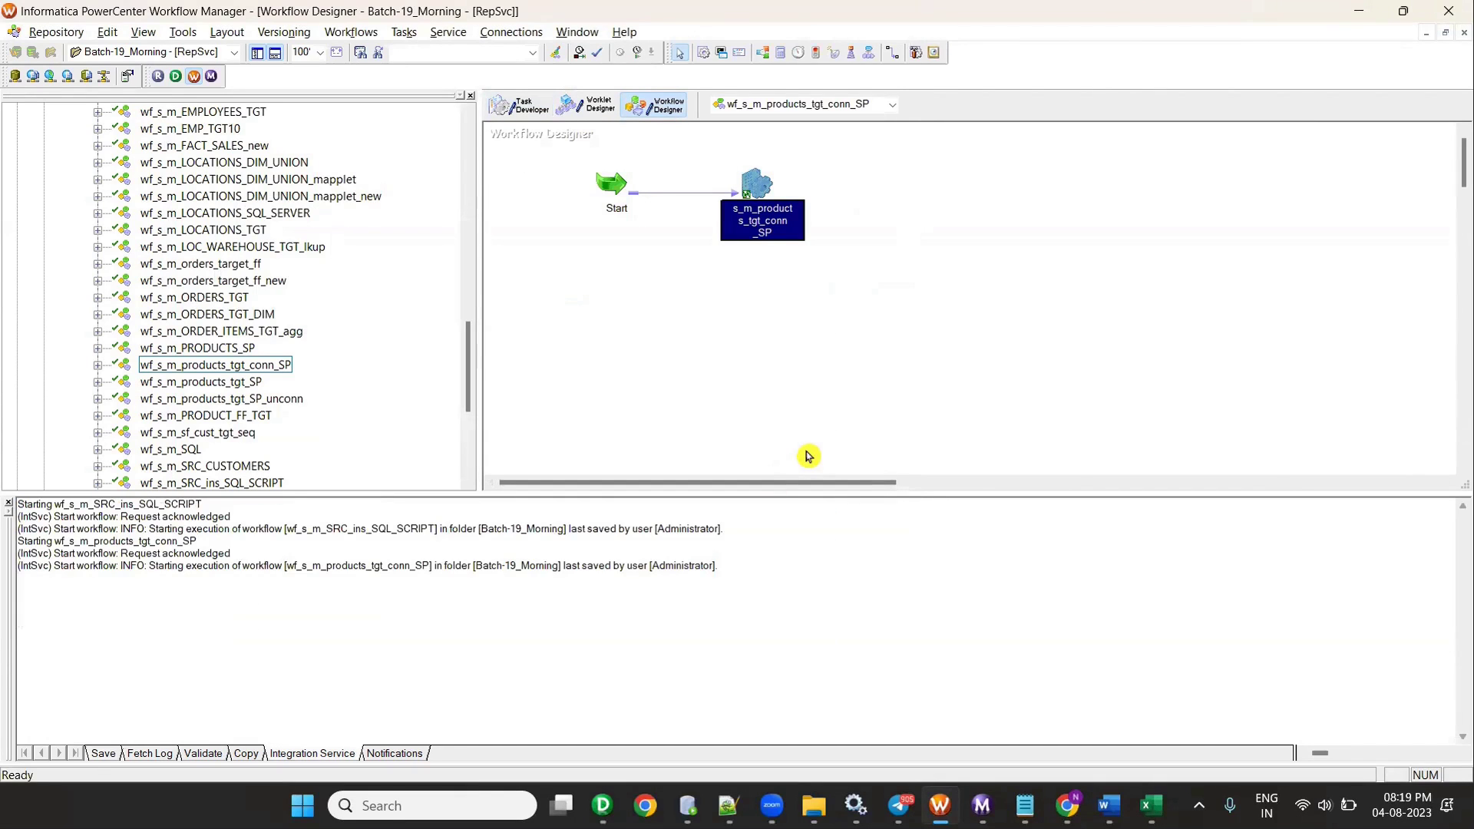
- View run properties of failed s_m_products_tgt_conn_SP: error 1022, SP_PROD_AGG invalid
{"action": "mouse_move", "coordinate": [1025, 806]}
{"action": "left_click", "coordinate": [1057, 720]}
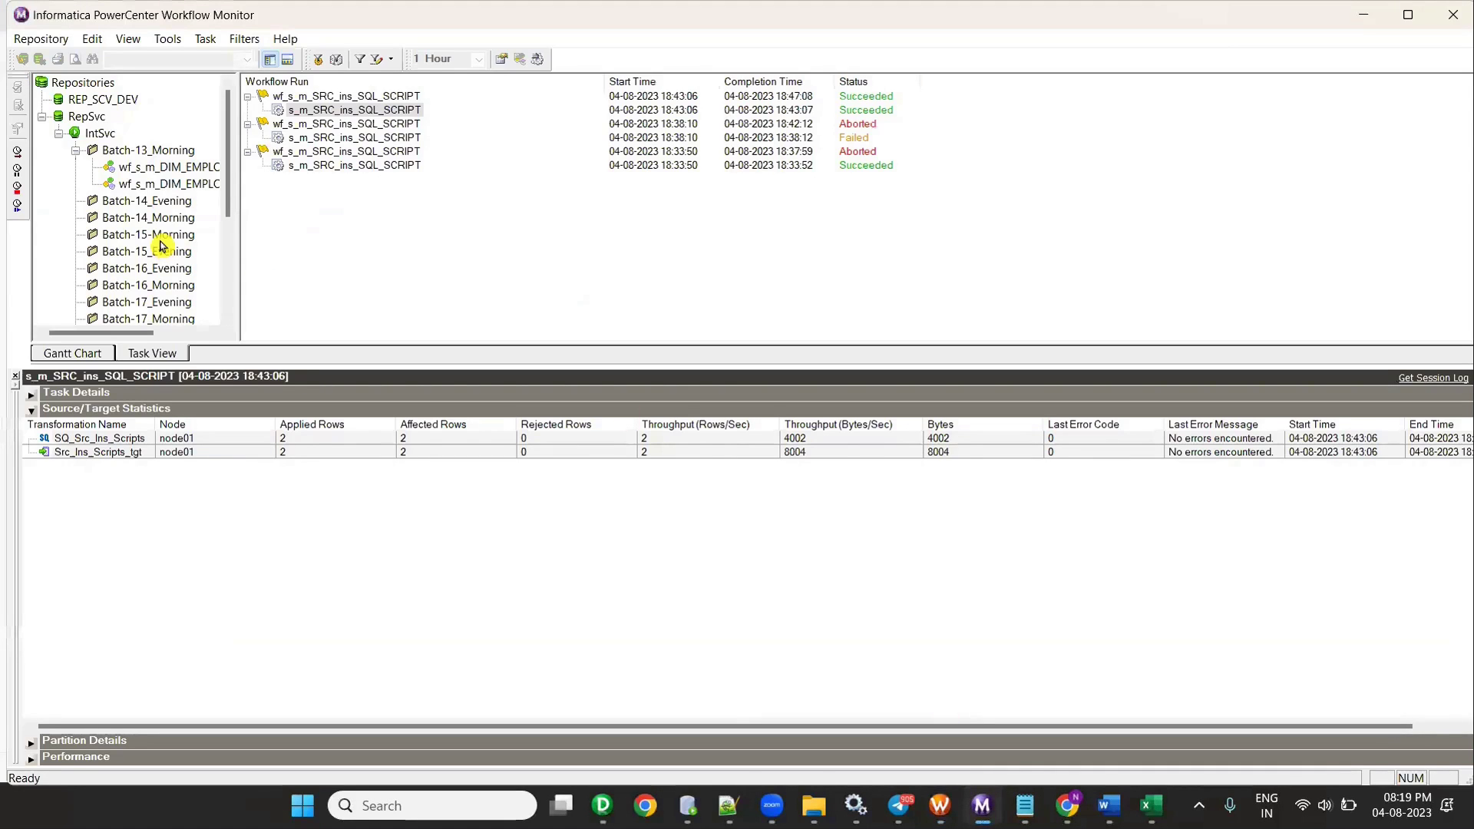
{"action": "scroll", "coordinate": [191, 164], "scroll_direction": "down", "scroll_amount": 3}
{"action": "double_click", "coordinate": [187, 218]}
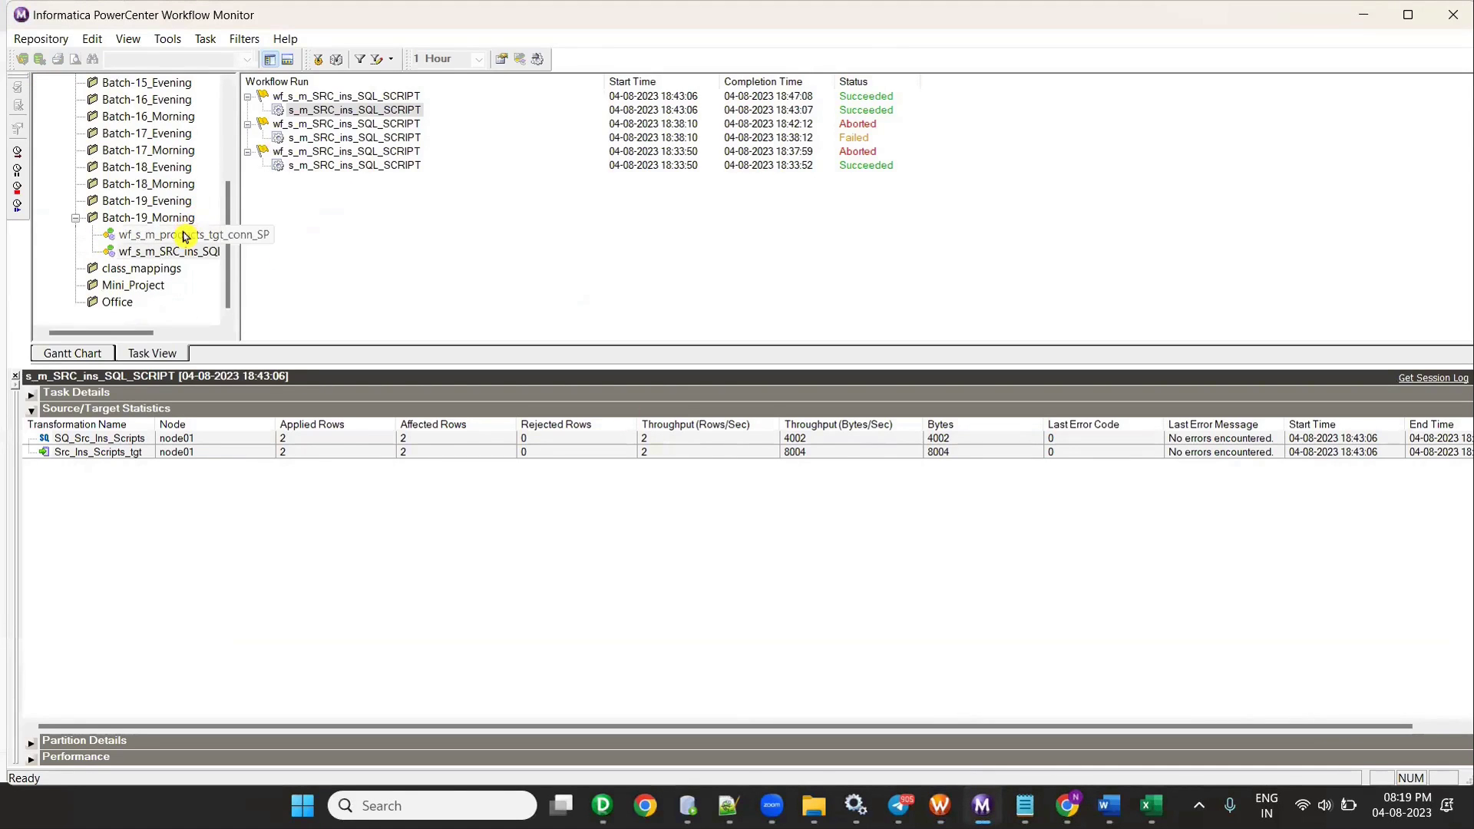
{"action": "left_click", "coordinate": [184, 232]}
{"action": "left_click", "coordinate": [338, 110]}
{"action": "right_click", "coordinate": [369, 112]}
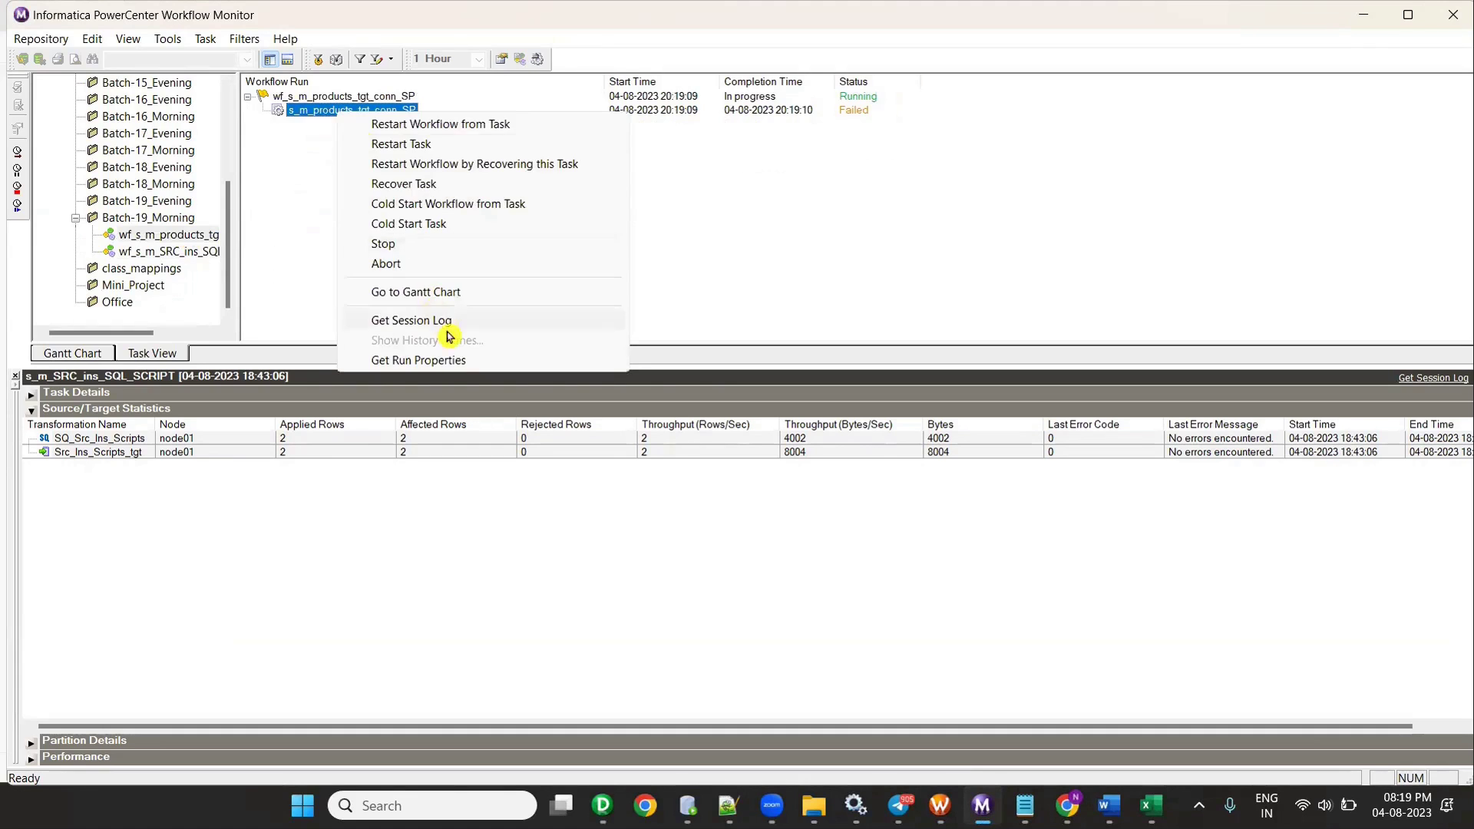
{"action": "left_click", "coordinate": [451, 321]}
{"action": "right_click", "coordinate": [384, 112]}
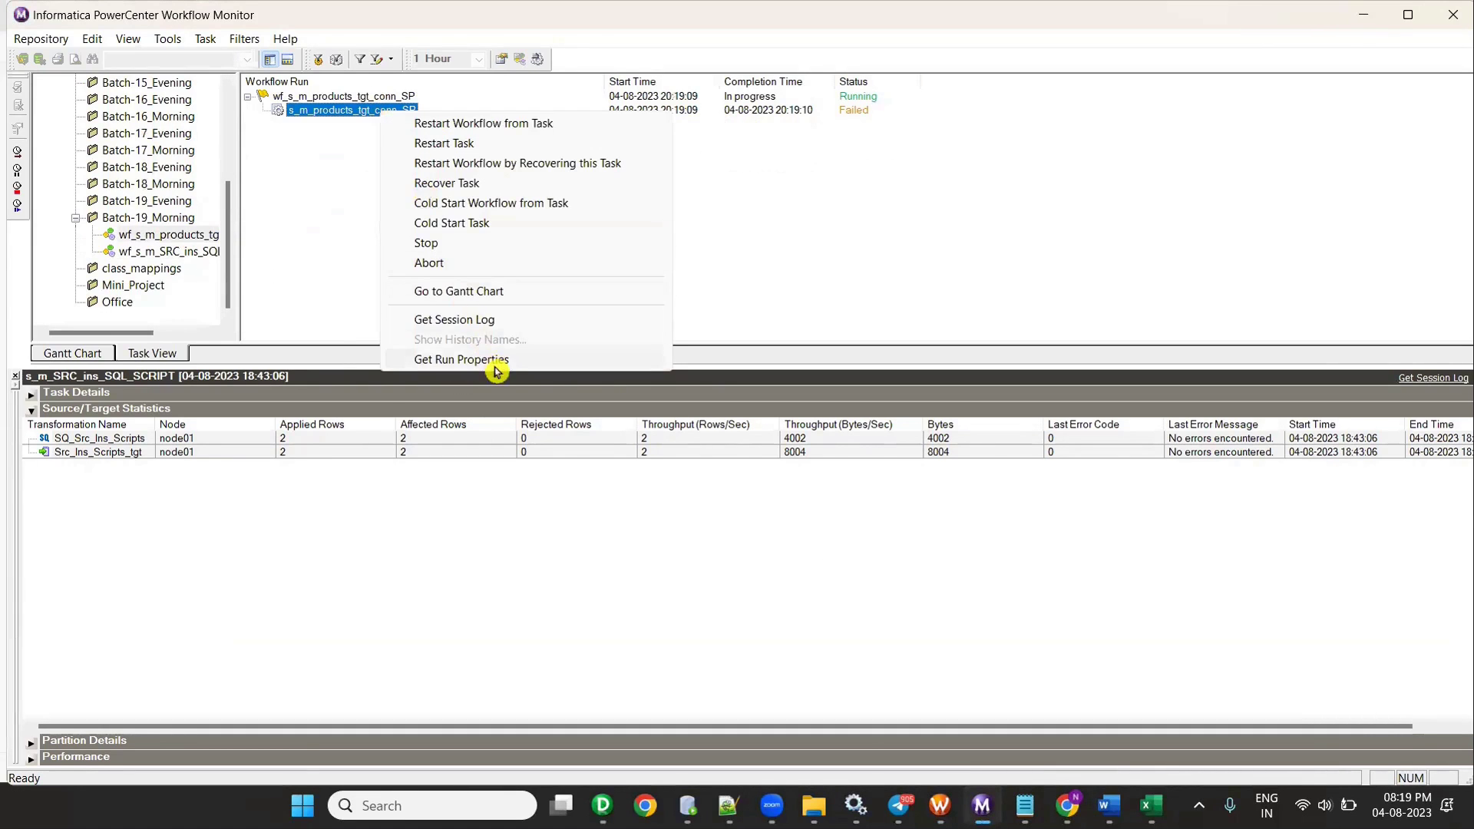
{"action": "left_click", "coordinate": [494, 365]}
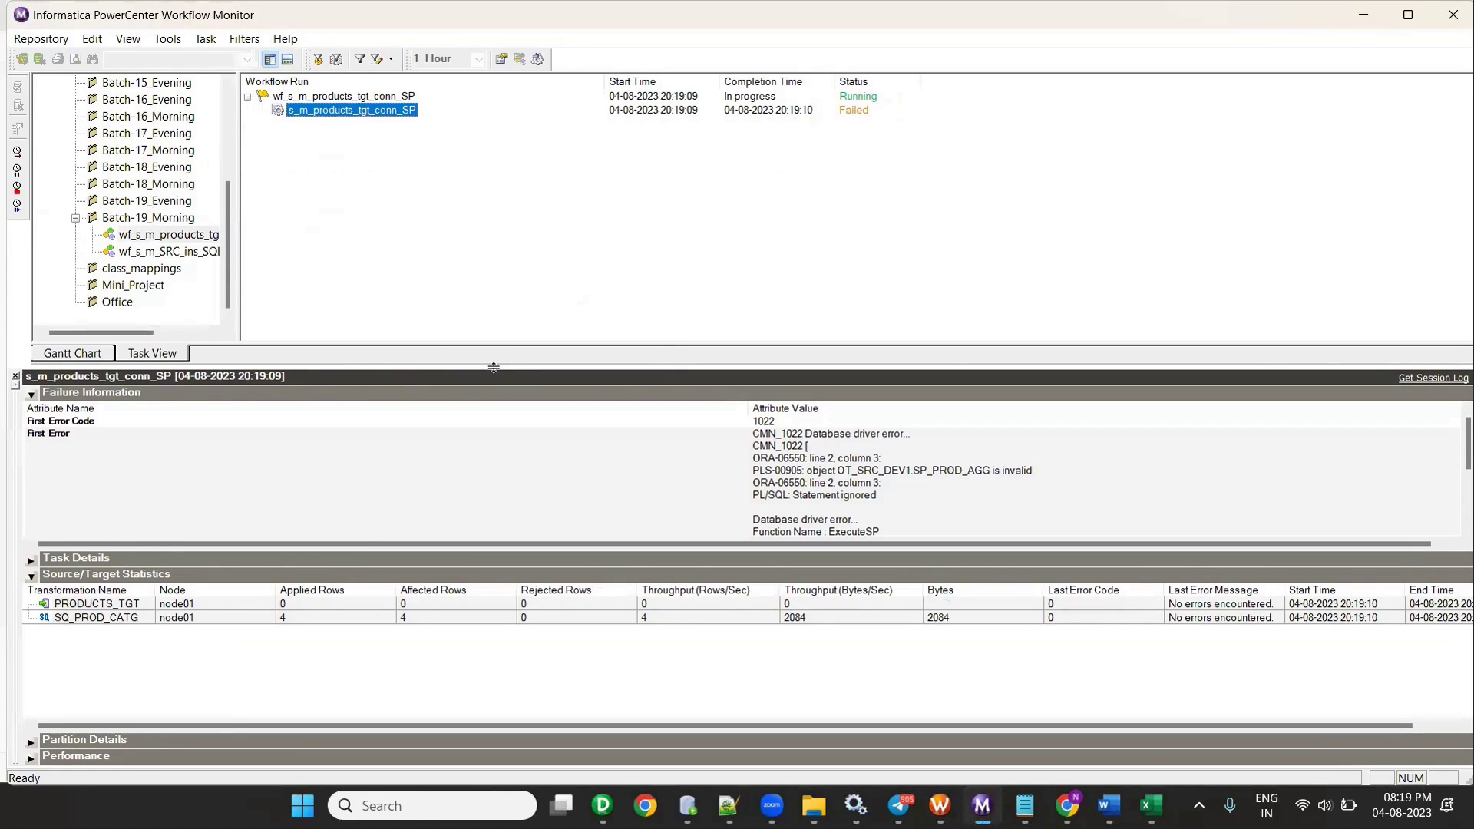
{"action": "left_click", "coordinate": [687, 806]}
- Refresh and reconnect the OT_SRC_DEV1 connection and expand its stored procedures
{"action": "scroll", "coordinate": [498, 272], "scroll_direction": "up", "scroll_amount": 3}
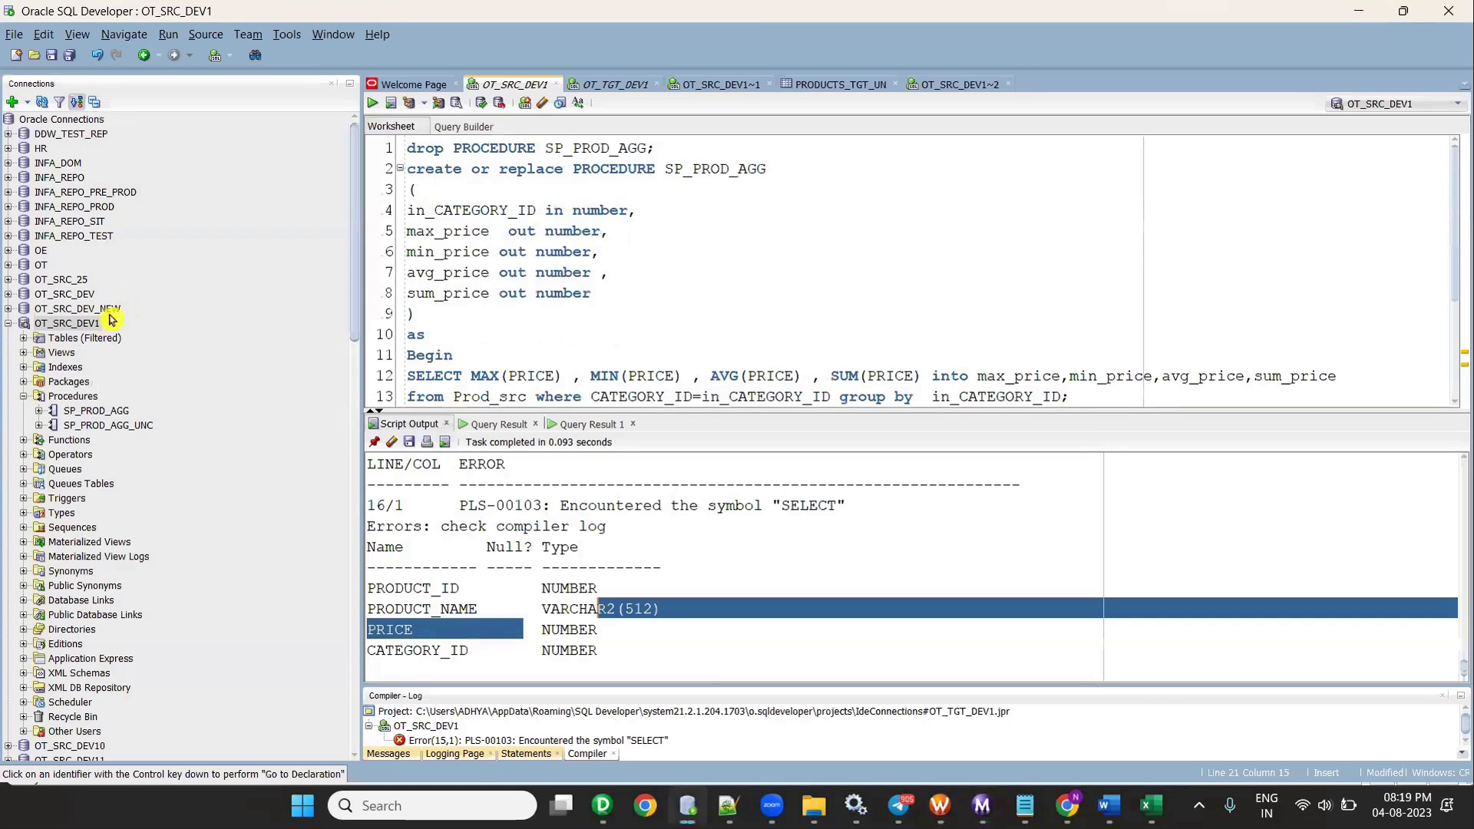
{"action": "right_click", "coordinate": [87, 323]}
{"action": "left_click", "coordinate": [133, 305]}
{"action": "left_click", "coordinate": [8, 323]}
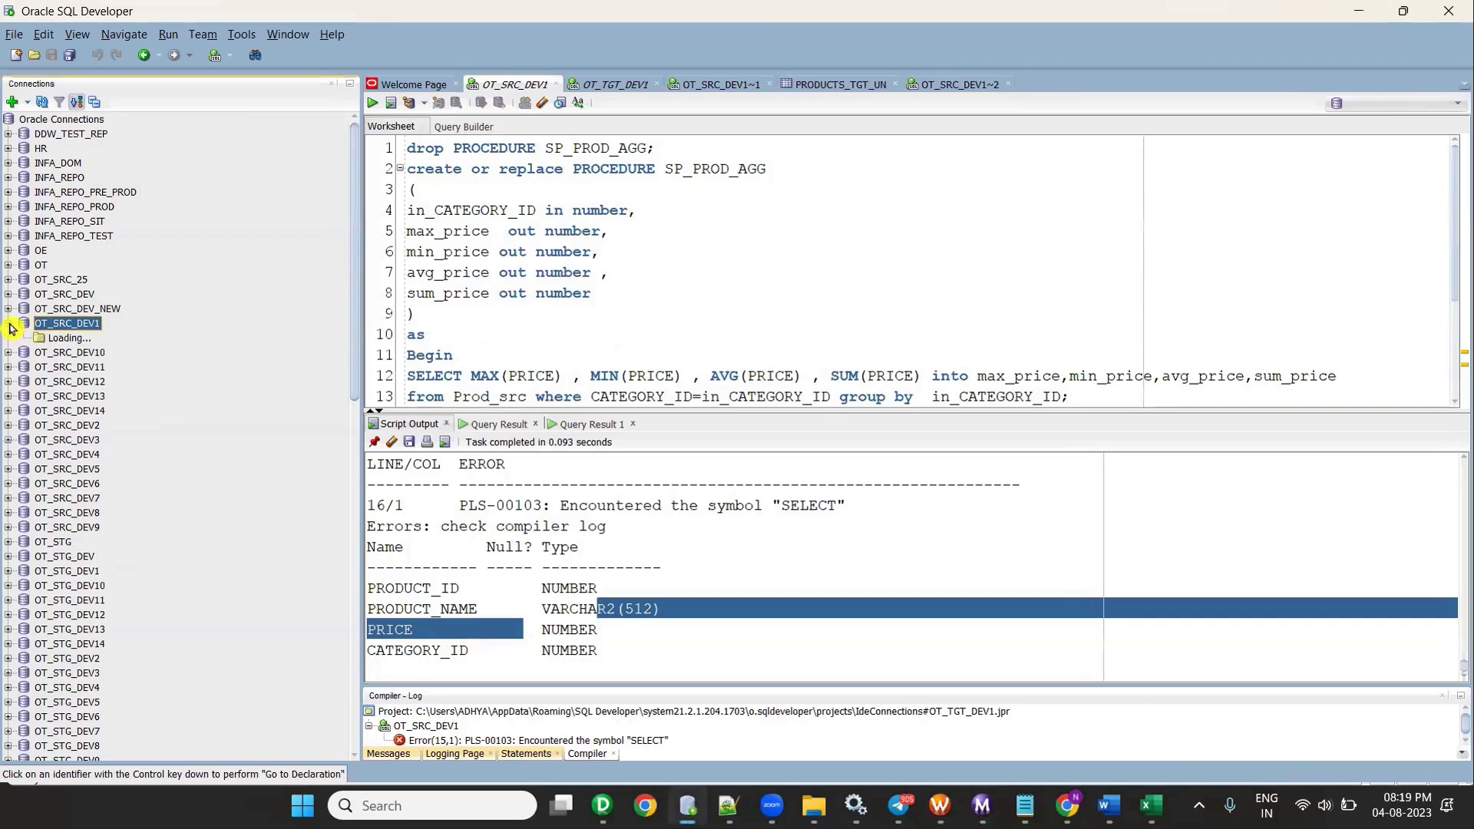
{"action": "left_click", "coordinate": [23, 338]}
{"action": "left_click", "coordinate": [27, 339]}
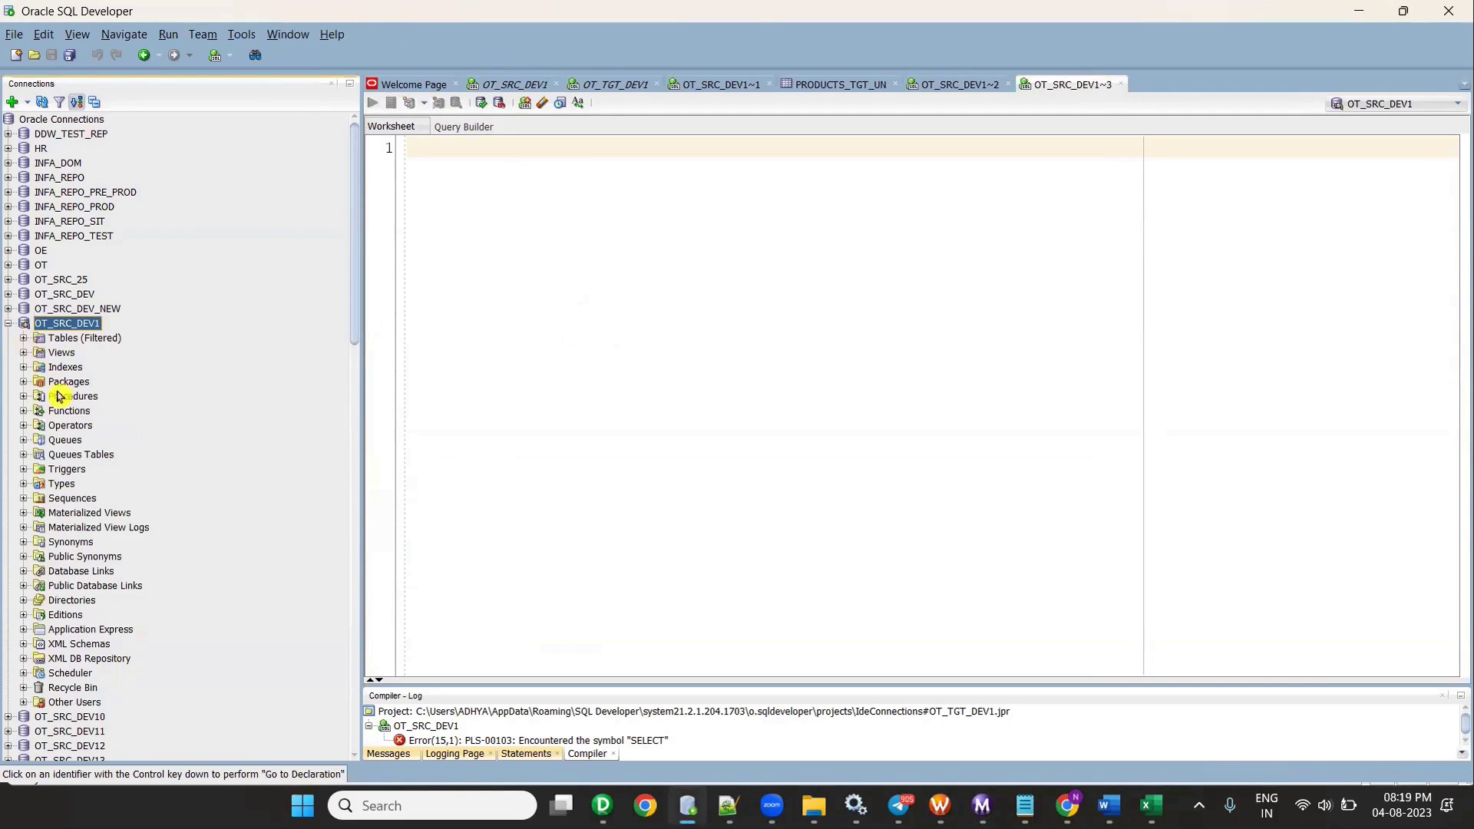
{"action": "left_click", "coordinate": [24, 397]}
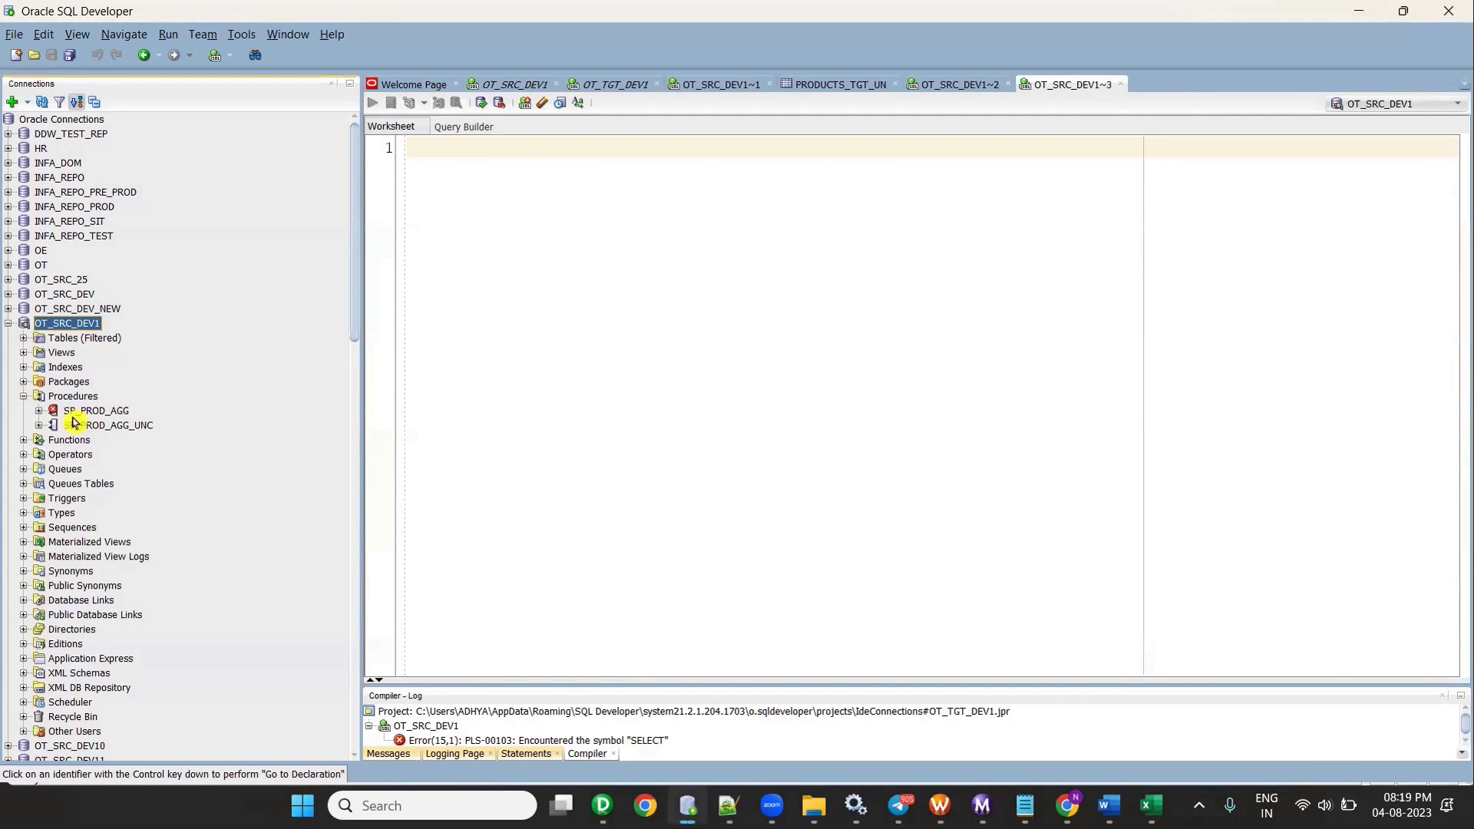
- Select the SP_PROD_AGG script and run it against OT_SRC_DEV1 to recompile the procedure
{"action": "left_click", "coordinate": [529, 84]}
{"action": "scroll", "coordinate": [551, 330], "scroll_direction": "down", "scroll_amount": 2}
{"action": "left_click_drag", "start_coordinate": [535, 338], "coordinate": [382, 129]}
{"action": "left_click", "coordinate": [372, 103]}
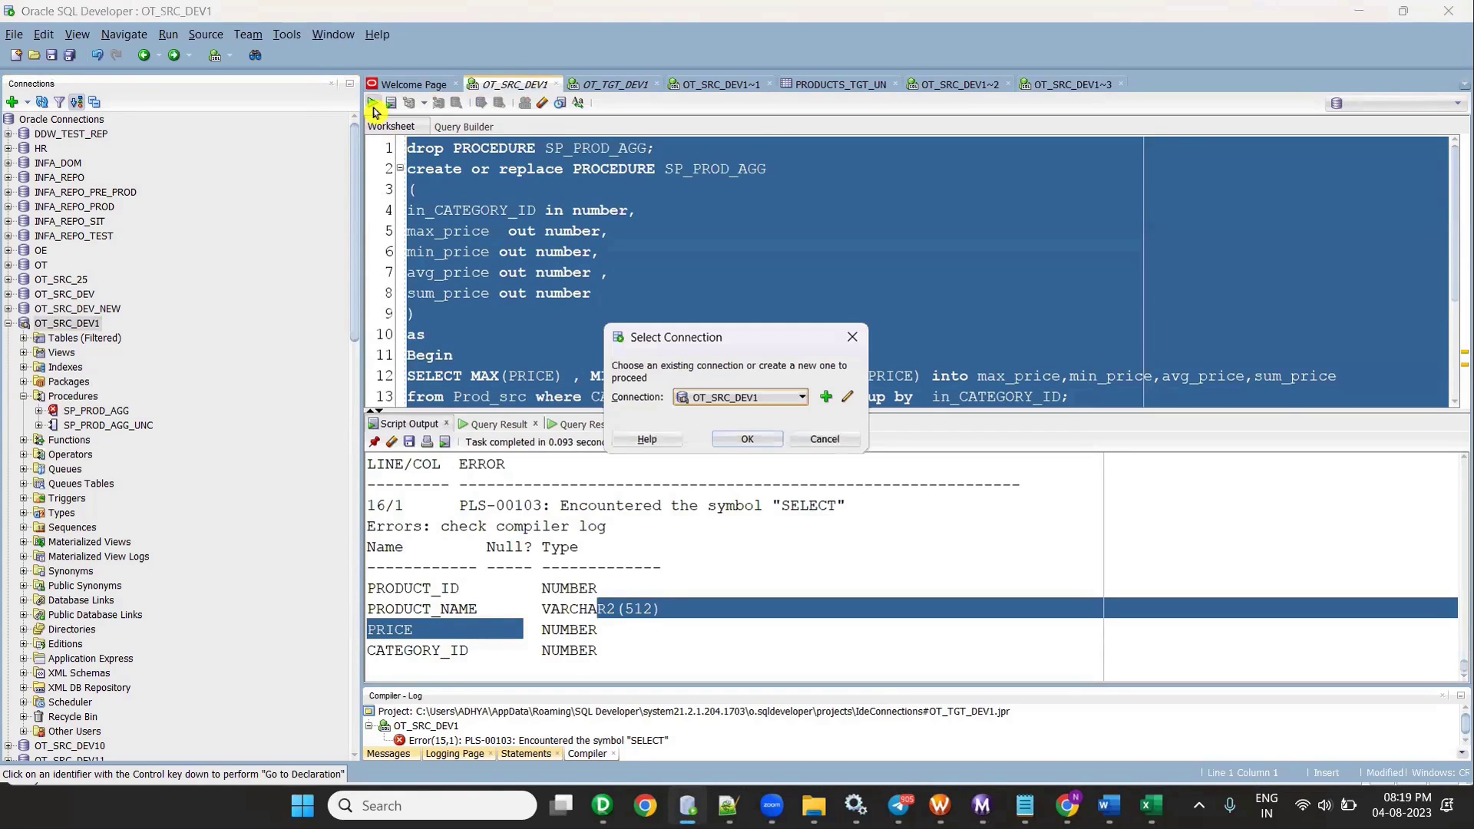
{"action": "left_click", "coordinate": [749, 441]}
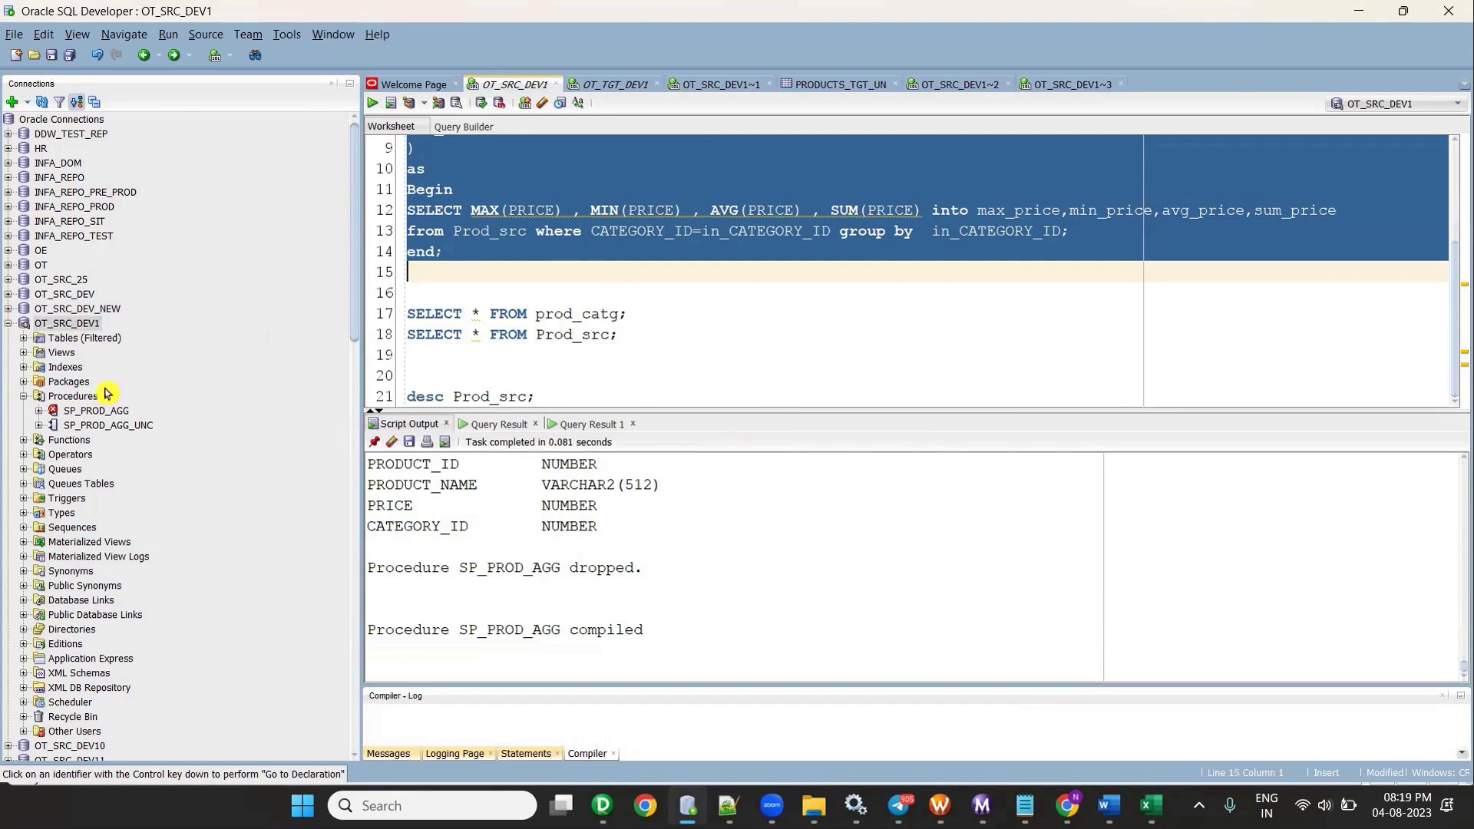
- Refresh OT_SRC_DEV1 and open the recompiled SP_PROD_AGG procedure code in its own tab
{"action": "double_click", "coordinate": [94, 411]}
{"action": "left_click", "coordinate": [63, 325]}
{"action": "right_click", "coordinate": [63, 325]}
{"action": "left_click", "coordinate": [73, 311]}
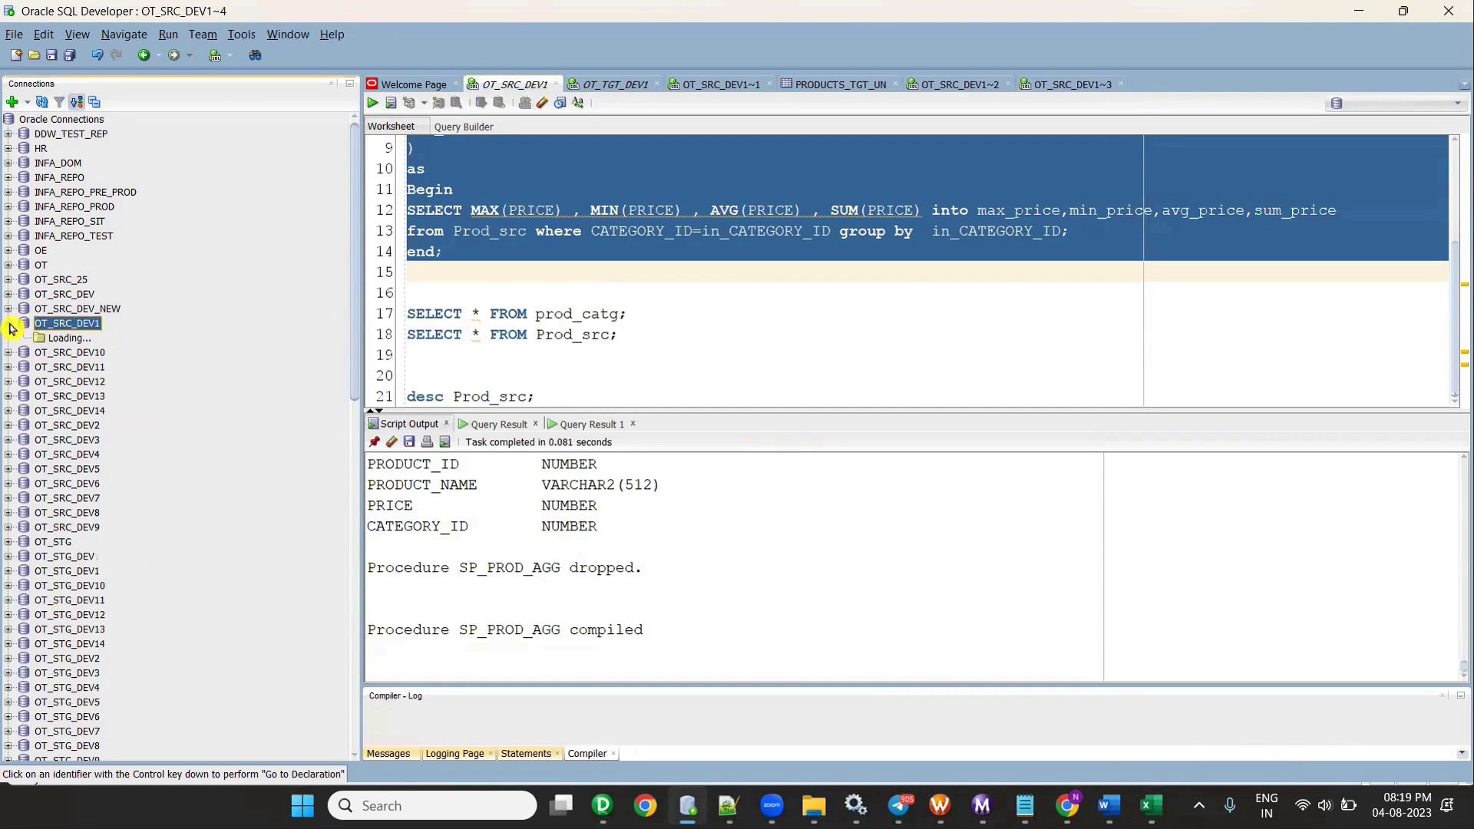
{"action": "left_click", "coordinate": [23, 396]}
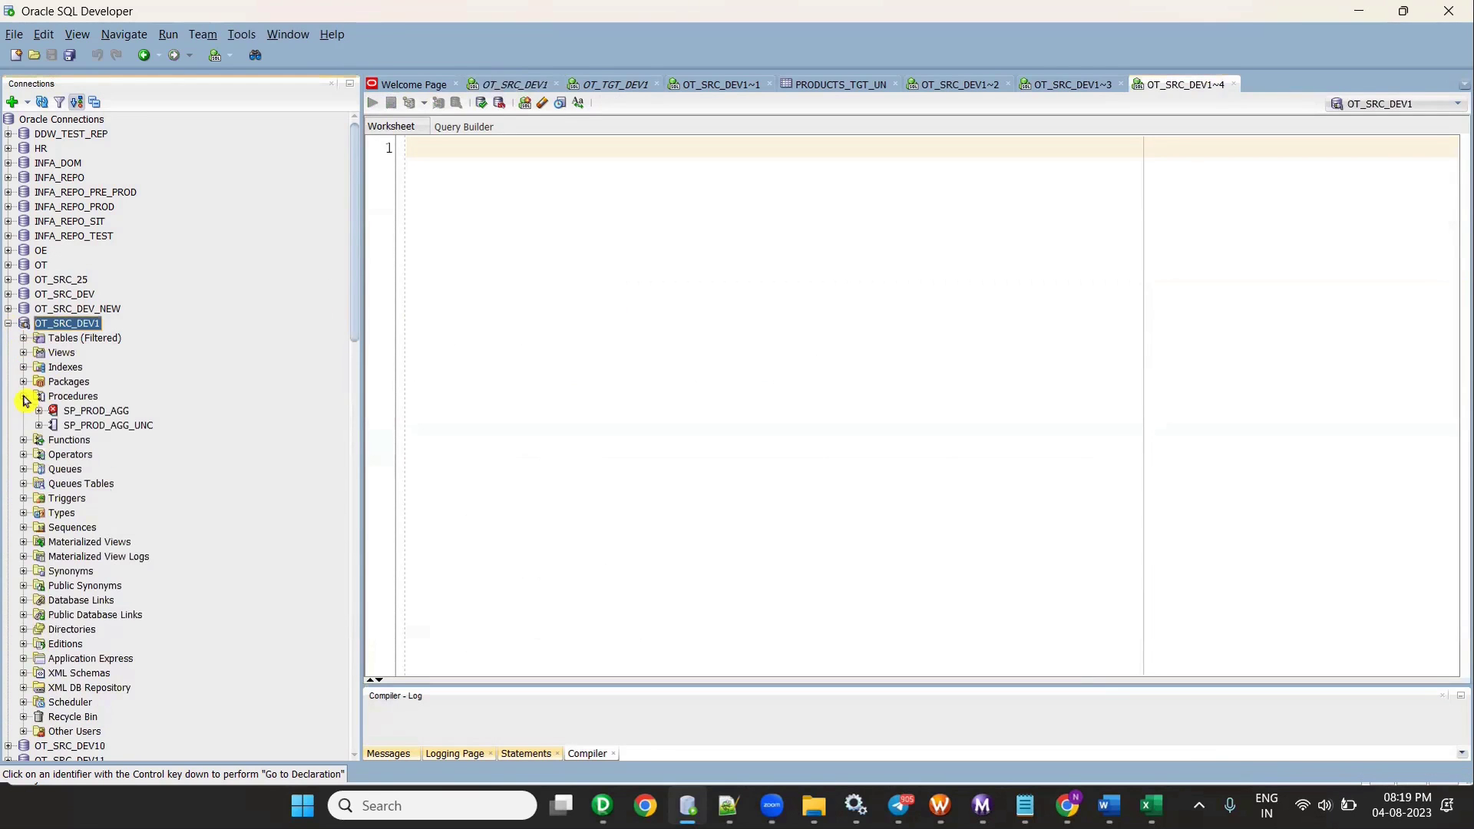
{"action": "double_click", "coordinate": [104, 412]}
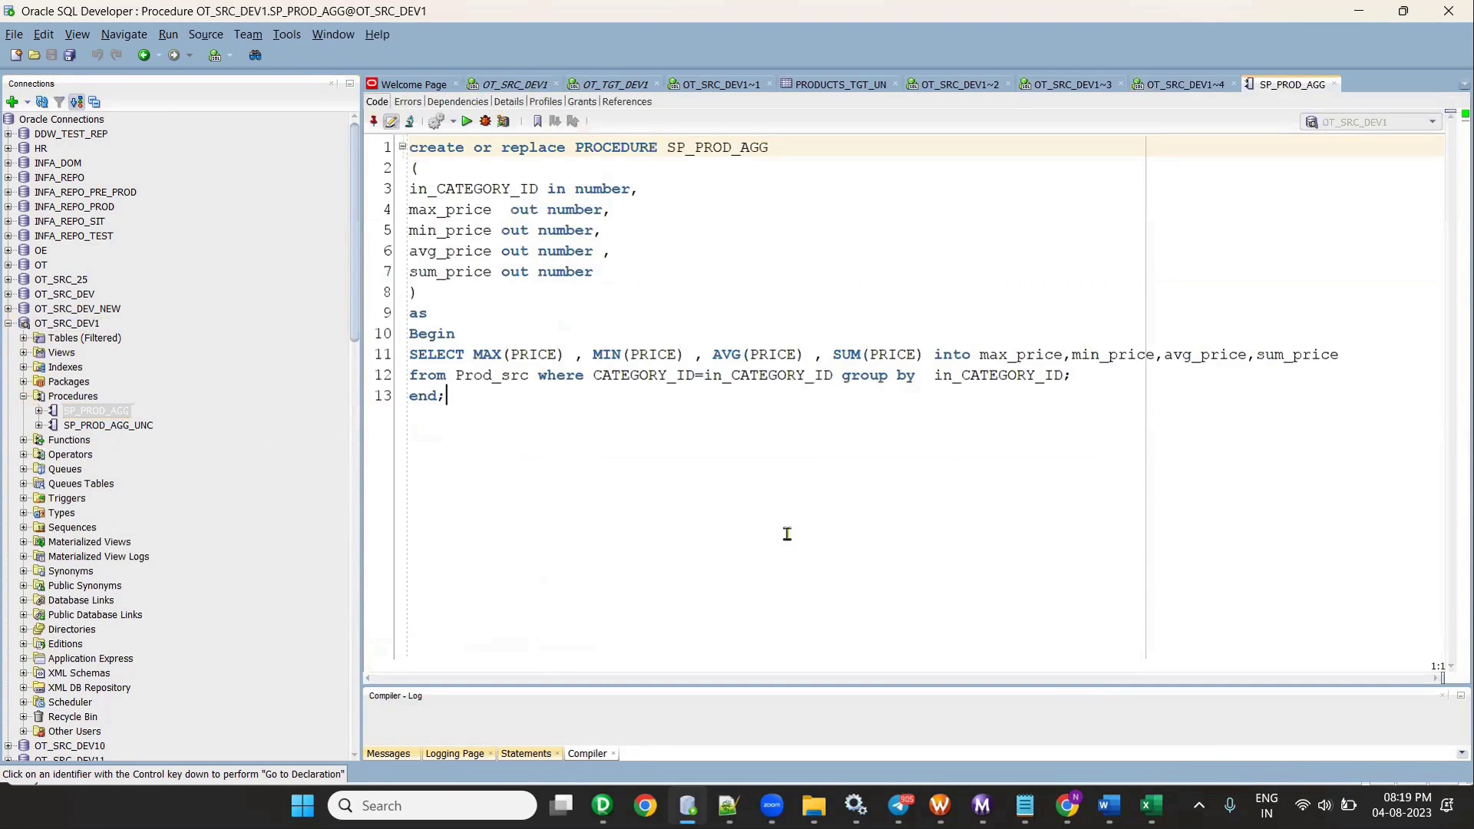
{"action": "left_click", "coordinate": [982, 805]}
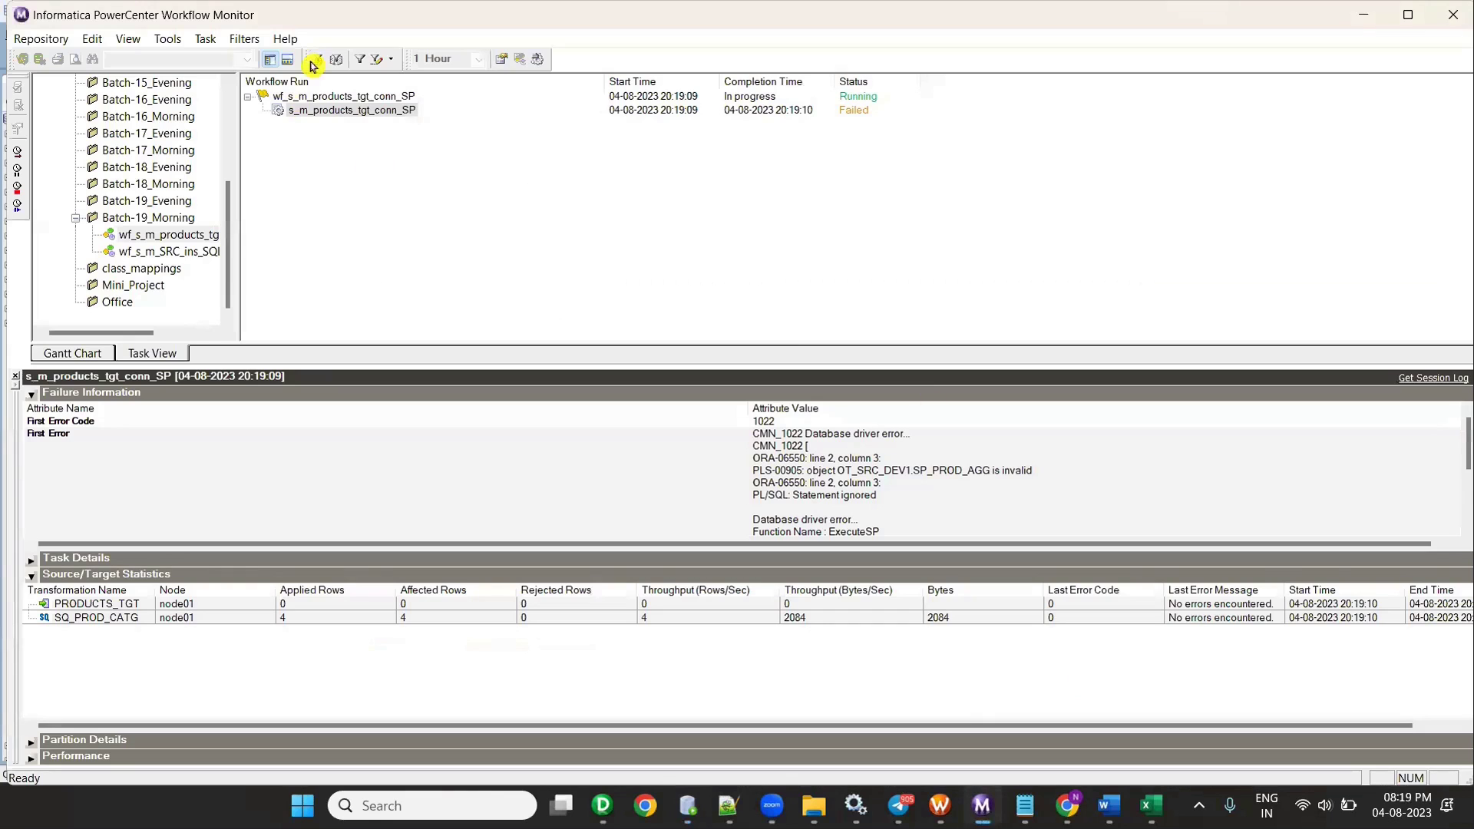
- Abort the stuck run of workflow wf_s_m_products_tgt_conn_SP
{"action": "right_click", "coordinate": [330, 98]}
{"action": "left_click", "coordinate": [372, 158]}
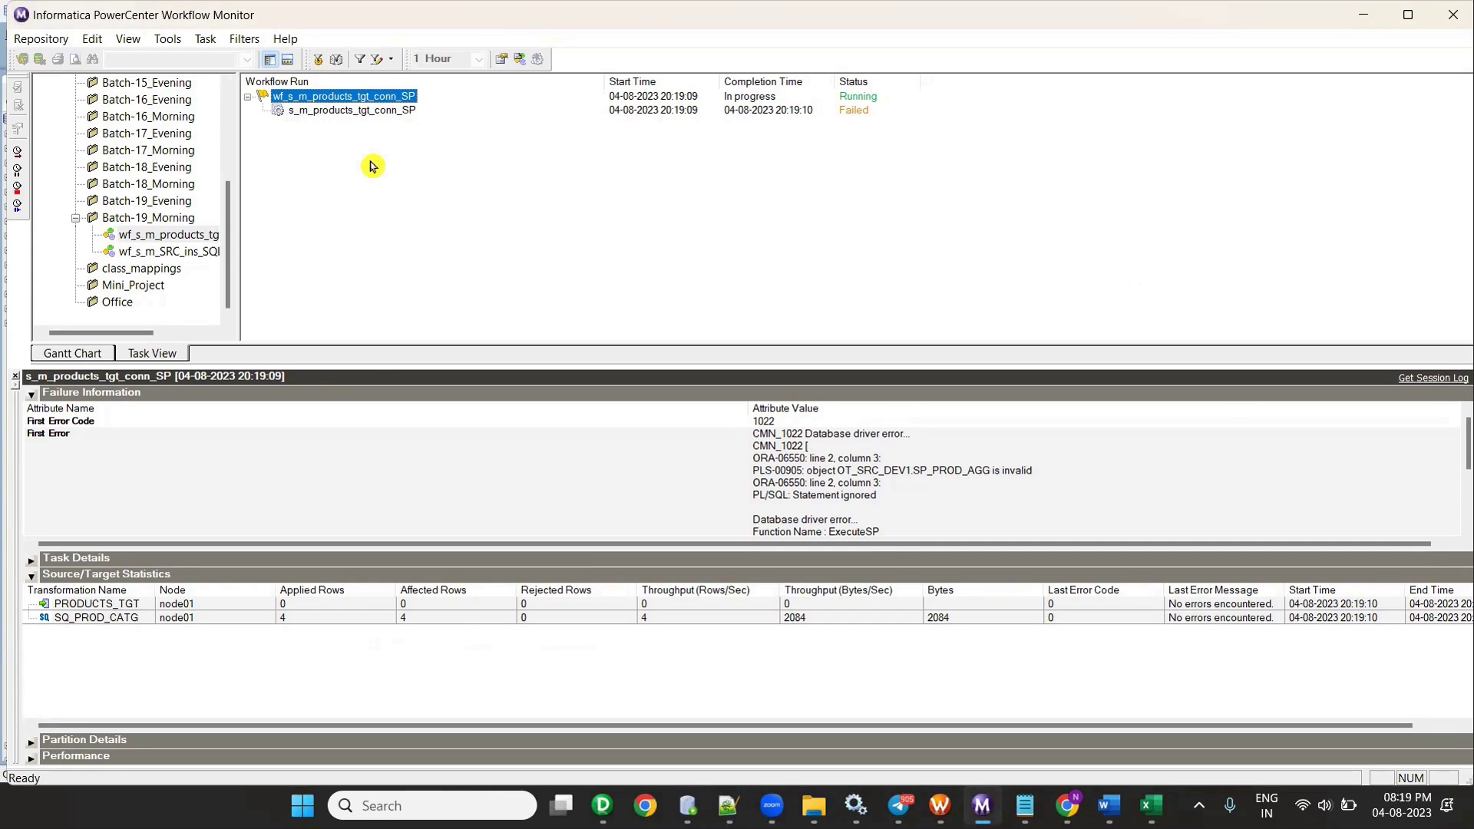
{"action": "right_click", "coordinate": [321, 97]}
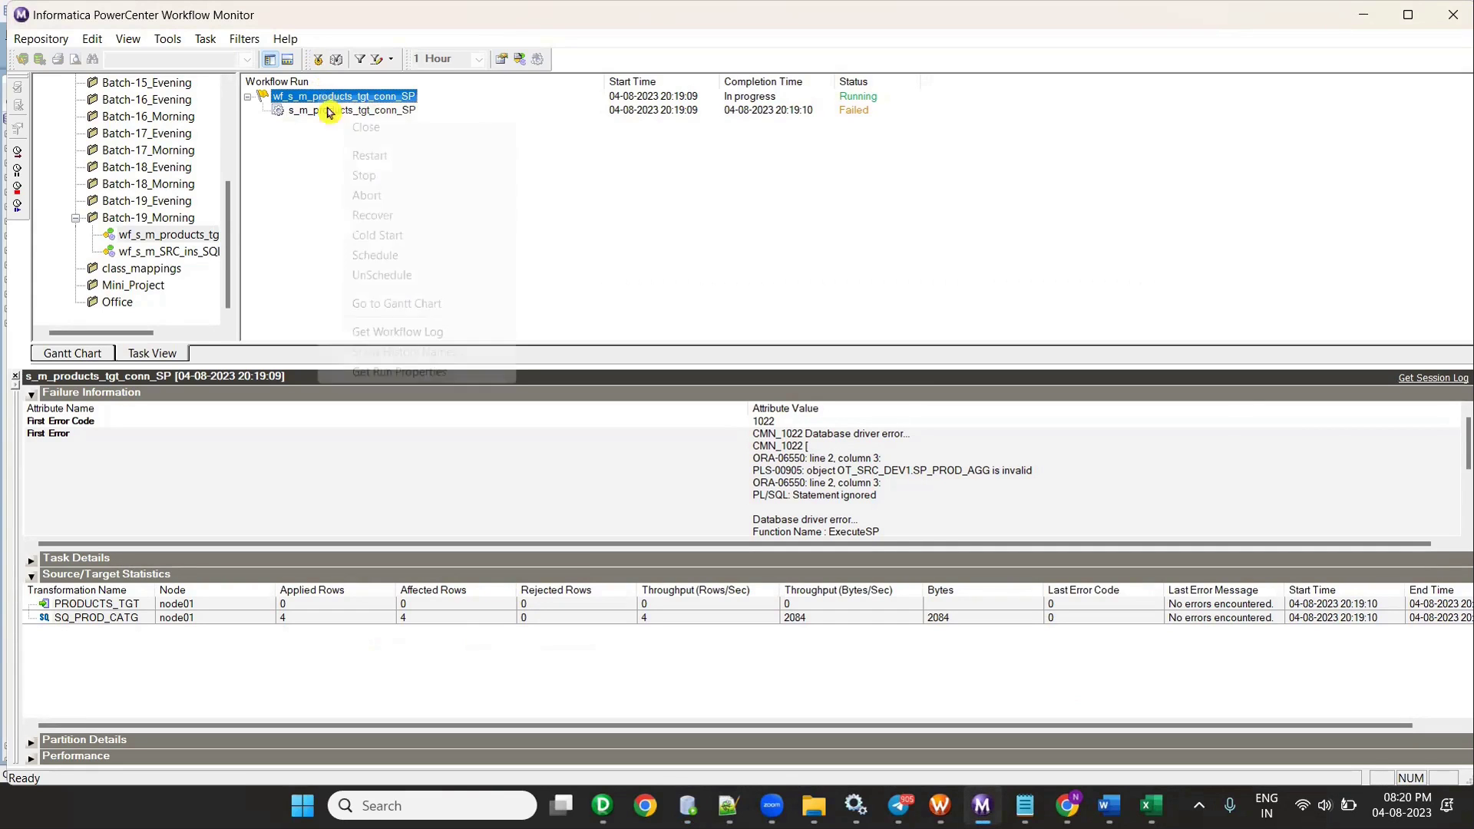
{"action": "left_click", "coordinate": [381, 196]}
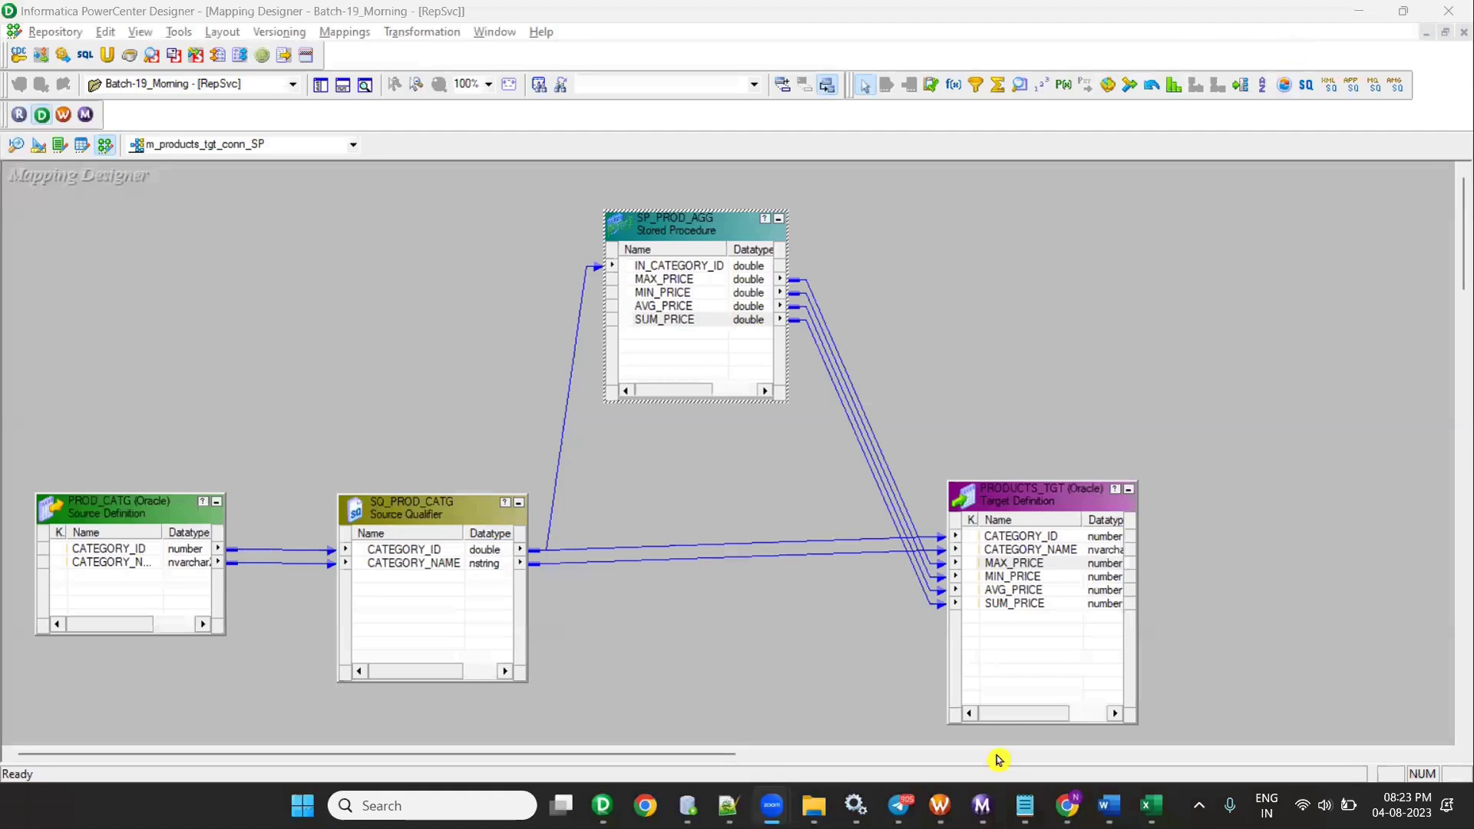
- Restart wf_s_m_products_tgt_conn_SP and confirm the new session loaded 4 rows into PRODUCTS_TGT
{"action": "left_click", "coordinate": [982, 805]}
{"action": "left_click", "coordinate": [368, 94]}
{"action": "right_click", "coordinate": [352, 102]}
{"action": "left_click", "coordinate": [422, 145]}
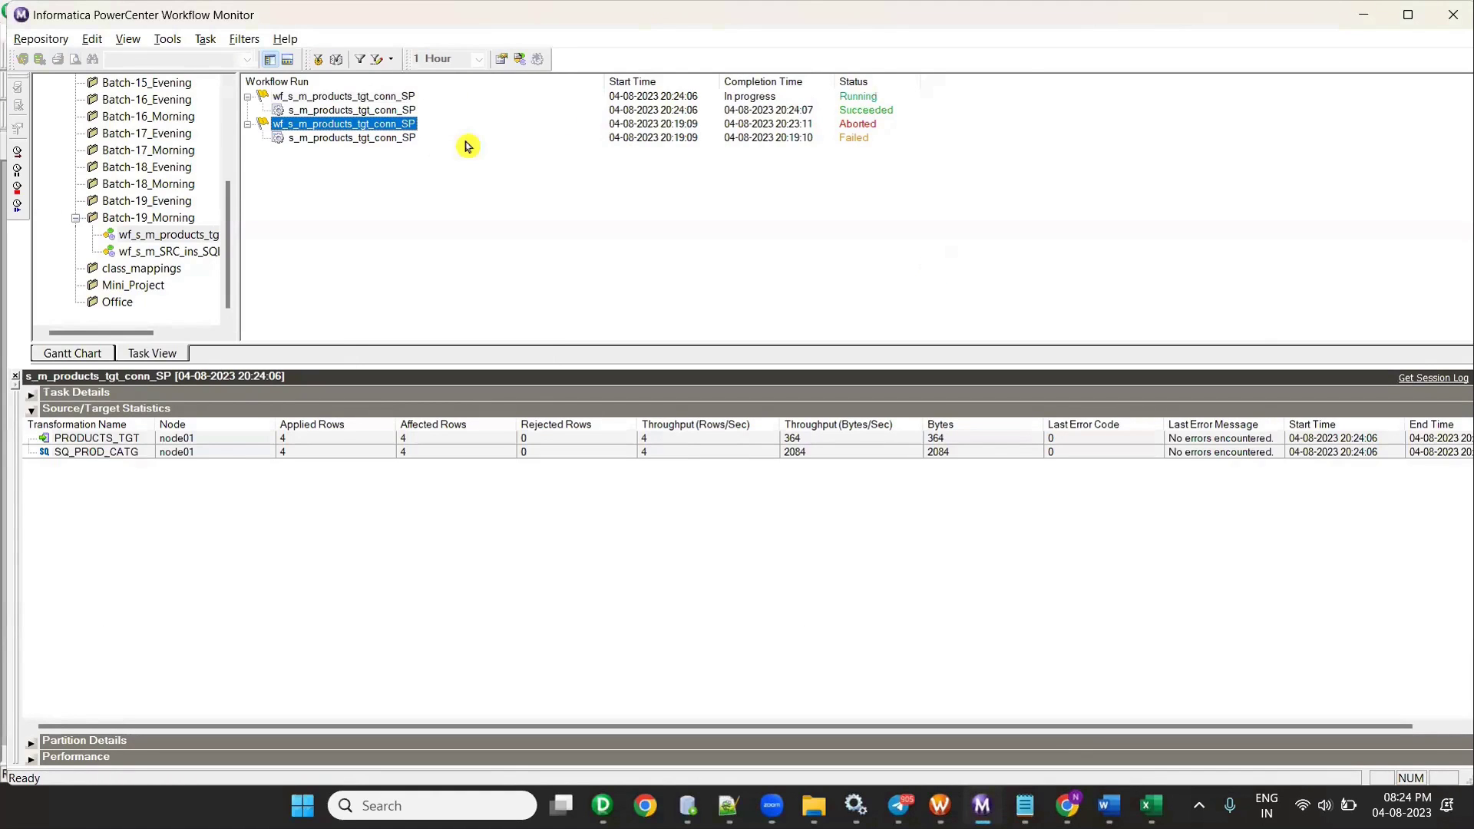
{"action": "left_click", "coordinate": [368, 111]}
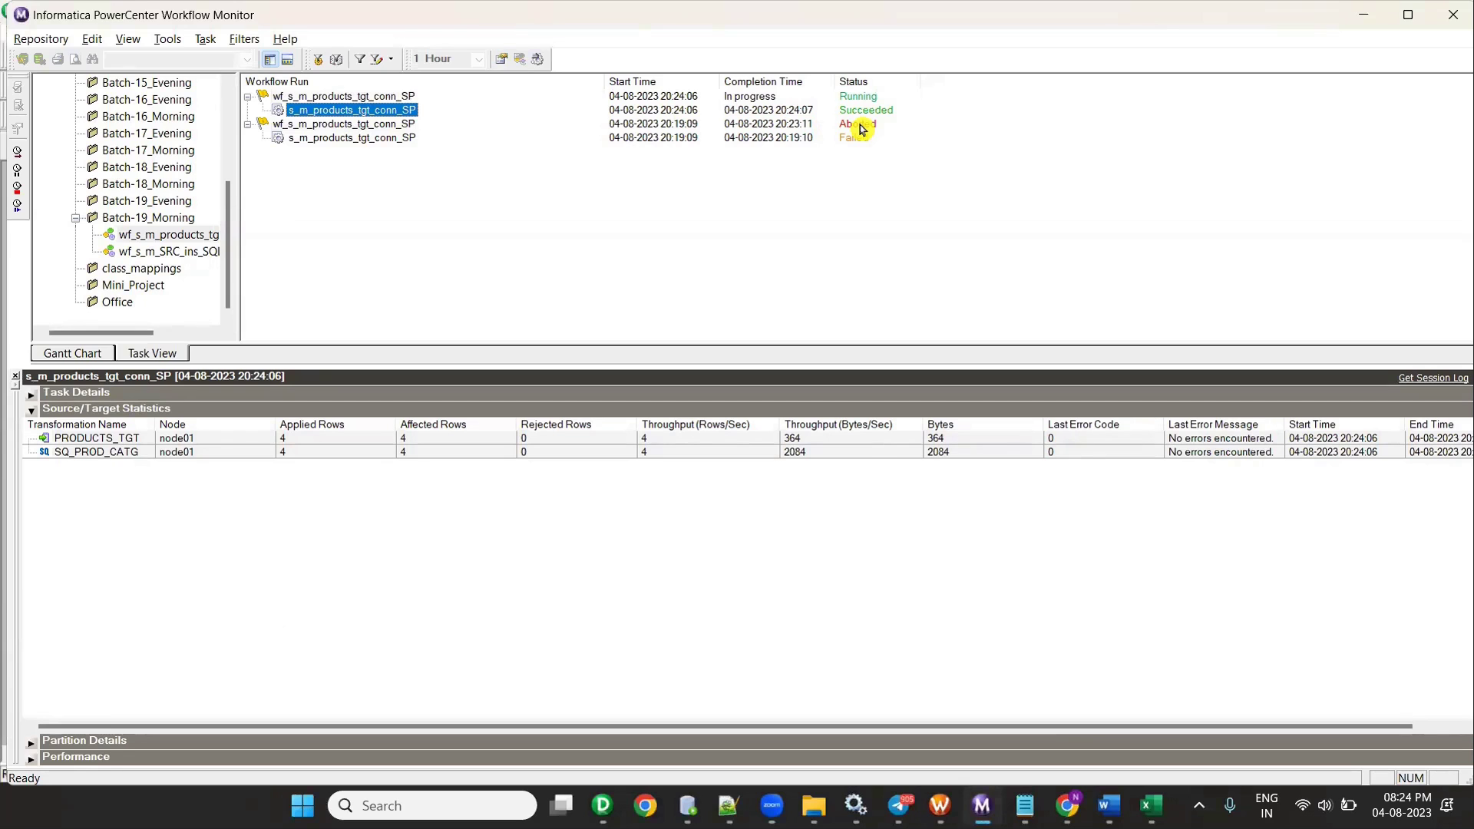
{"action": "left_click", "coordinate": [725, 800]}
- Run SELECT * FROM products_tgt on the OT_TGT_DEV1 worksheet, returning 4 aggregated category rows
{"action": "left_click", "coordinate": [614, 84]}
{"action": "scroll", "coordinate": [696, 322], "scroll_direction": "down", "scroll_amount": 4}
{"action": "scroll", "coordinate": [641, 300], "scroll_direction": "down", "scroll_amount": 4}
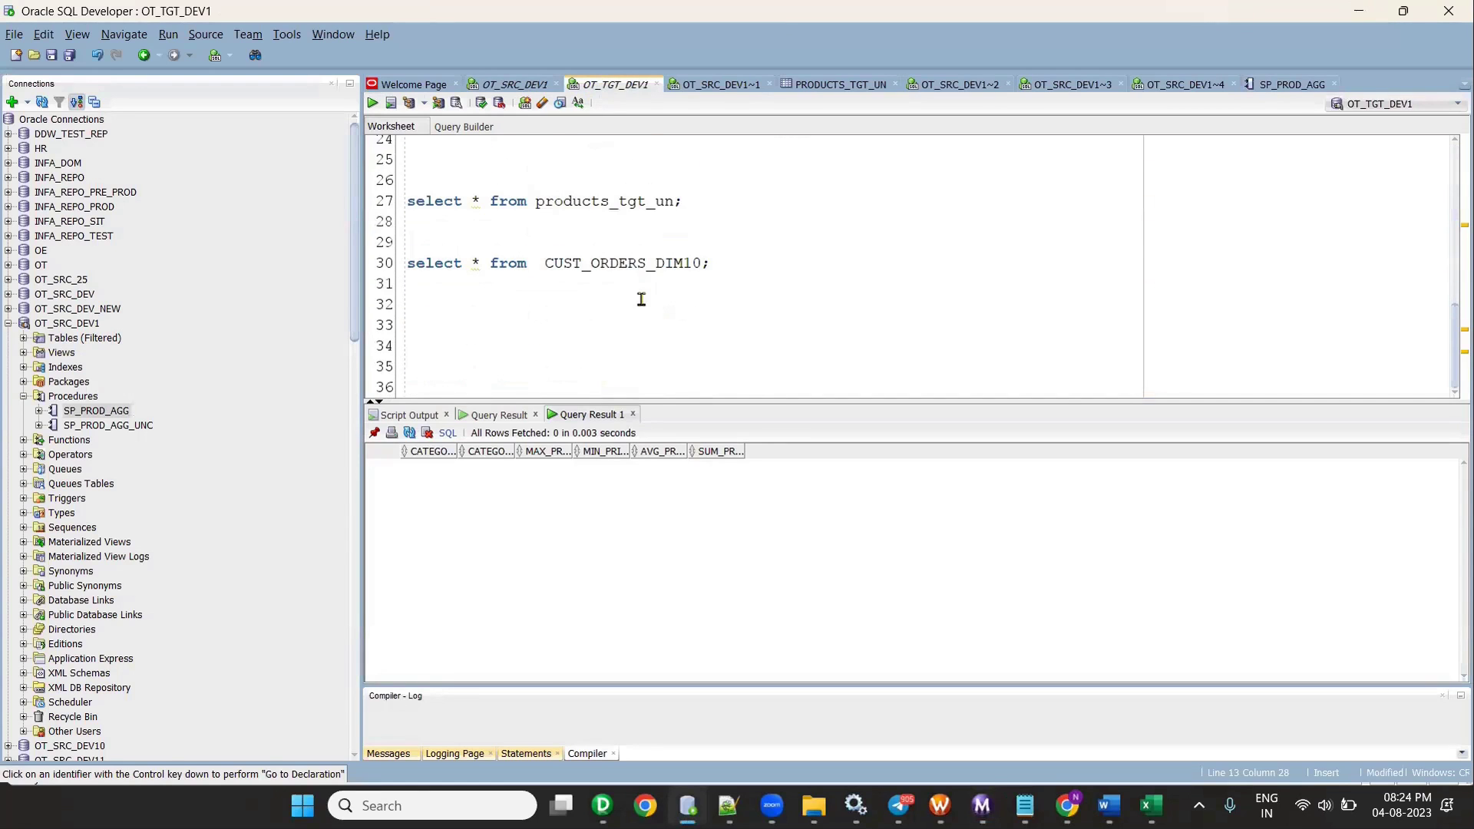
{"action": "scroll", "coordinate": [683, 219], "scroll_direction": "up", "scroll_amount": 5}
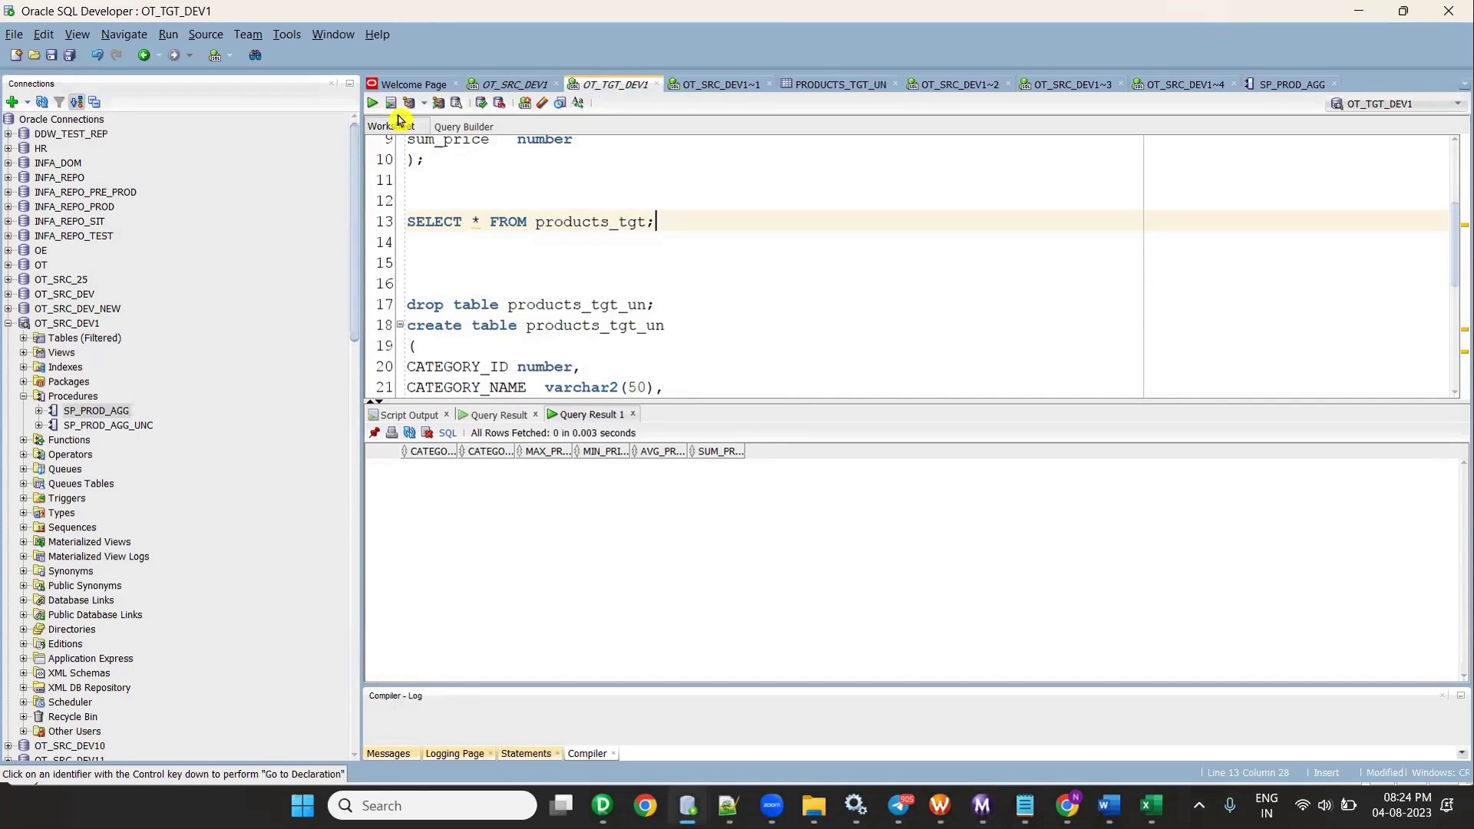
{"action": "key", "text": "shift+Up"}
{"action": "left_click", "coordinate": [372, 103]}
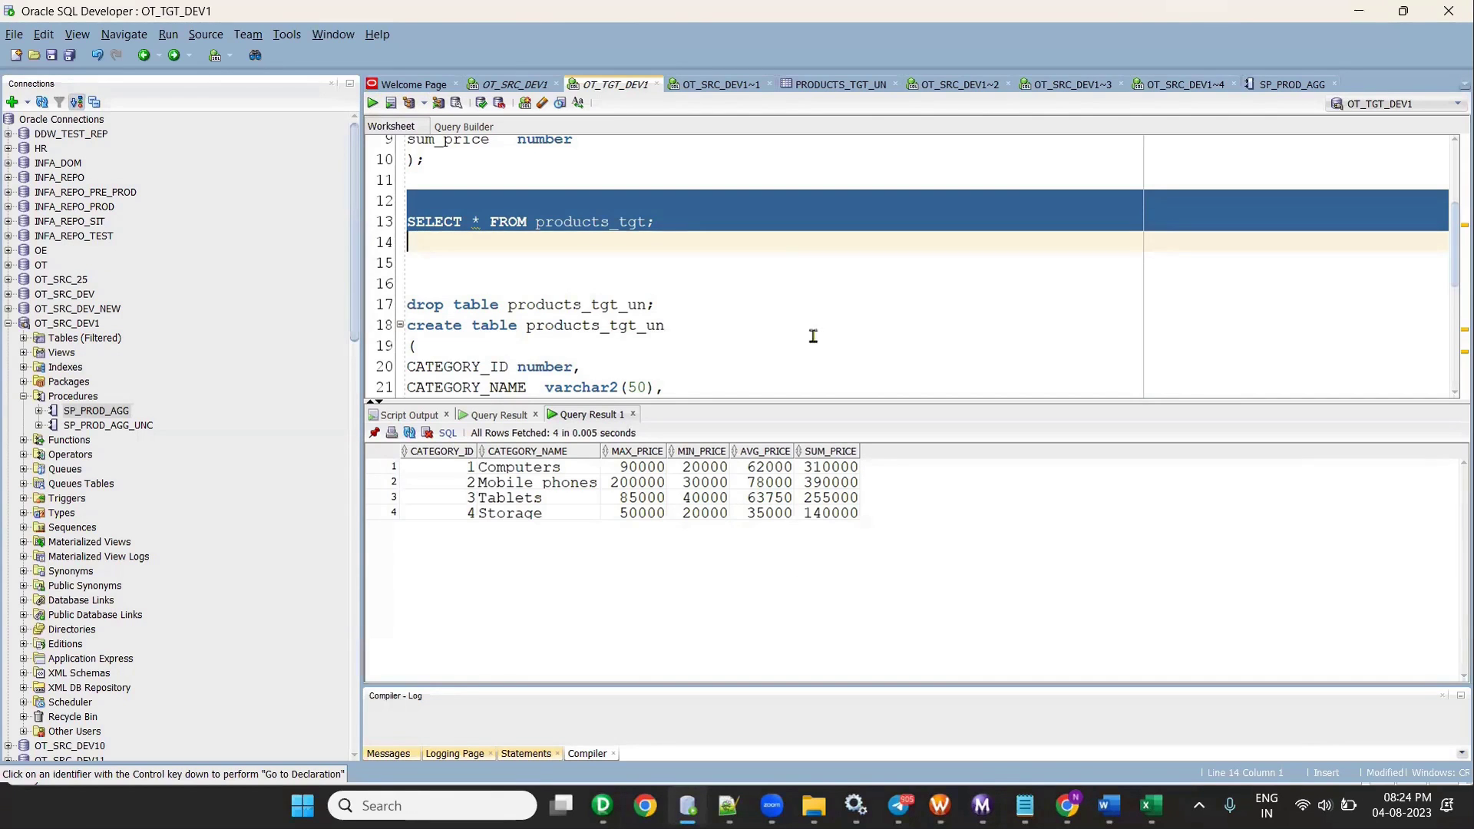
{"action": "scroll", "coordinate": [783, 330], "scroll_direction": "down", "scroll_amount": 5}
- Enlarge the OT_SRC_DEV1 code editor and close the Compiler-Log panel
{"action": "left_click", "coordinate": [477, 86]}
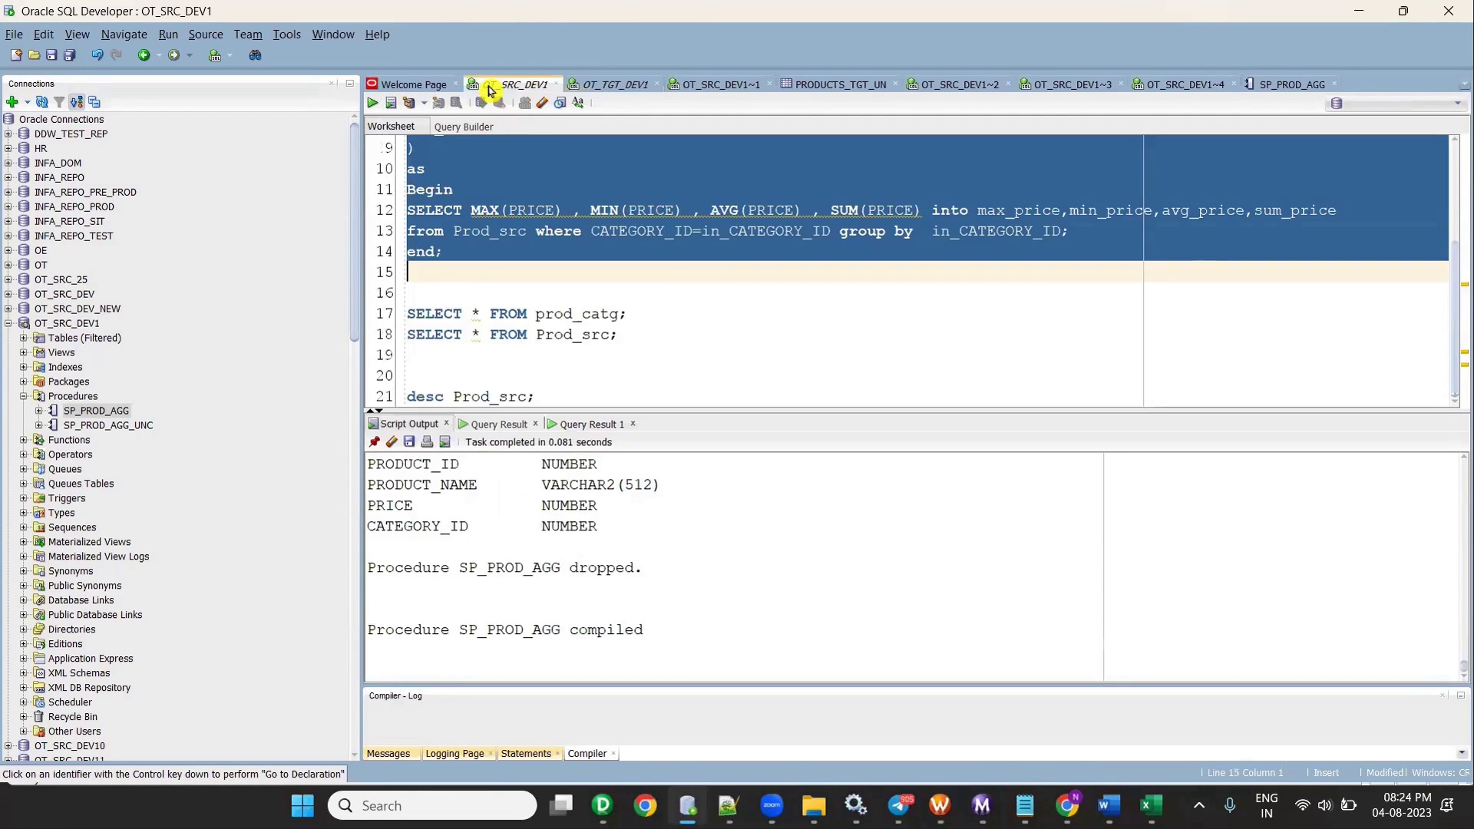
{"action": "scroll", "coordinate": [696, 337], "scroll_direction": "up", "scroll_amount": 3}
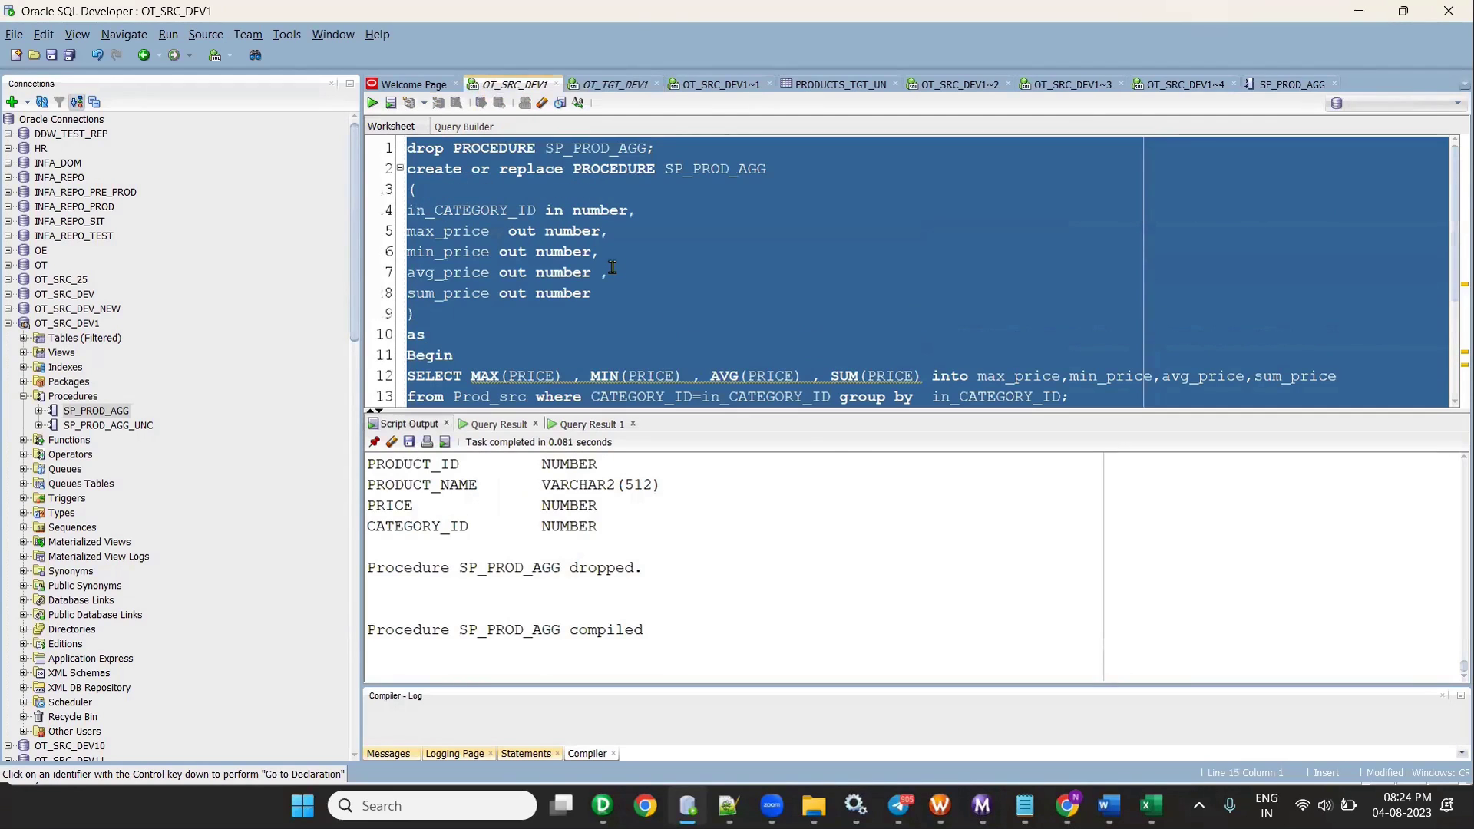
{"action": "left_click_drag", "start_coordinate": [838, 414], "coordinate": [853, 496]}
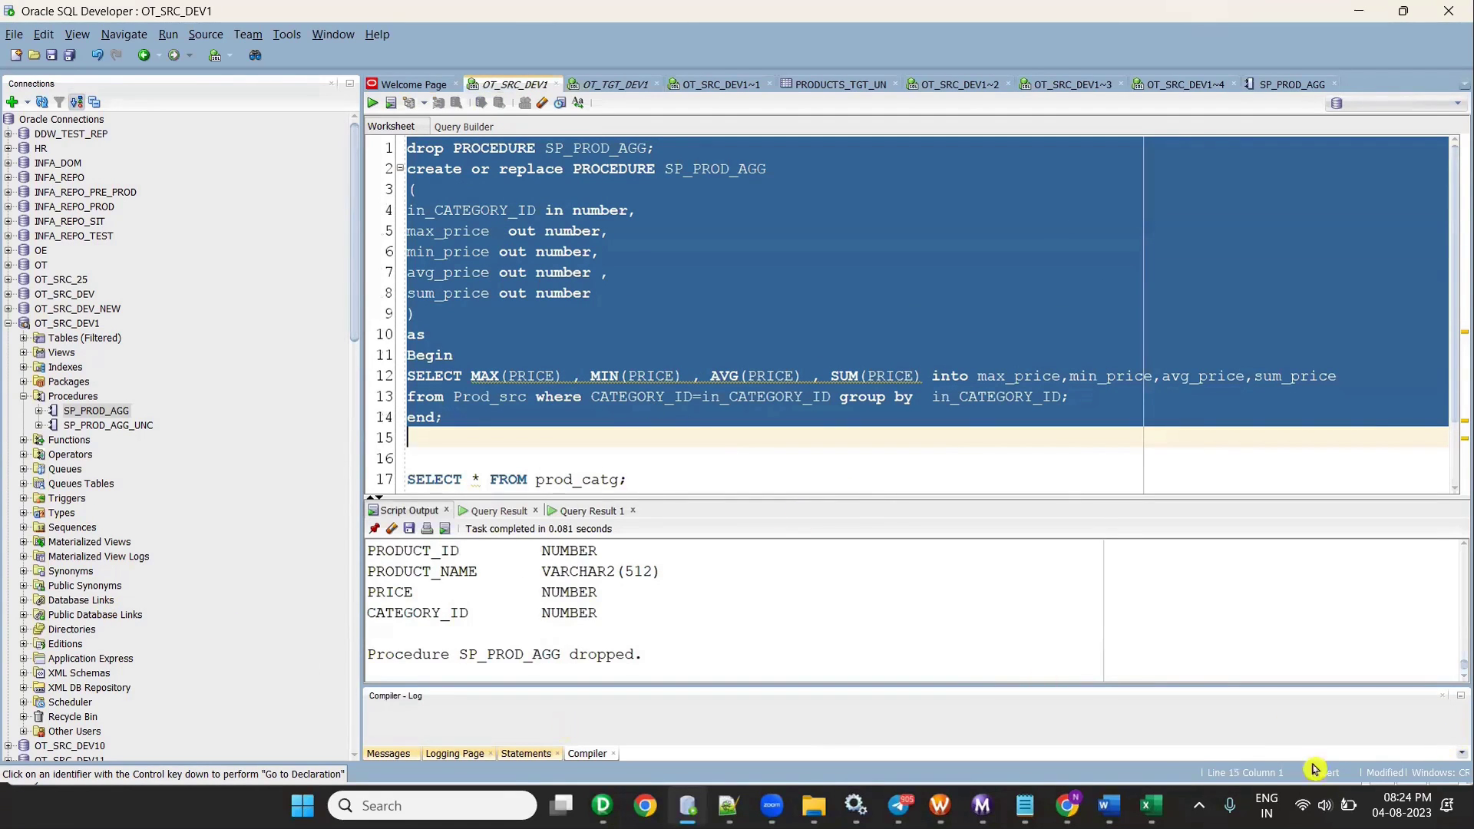
{"action": "left_click", "coordinate": [1459, 699]}
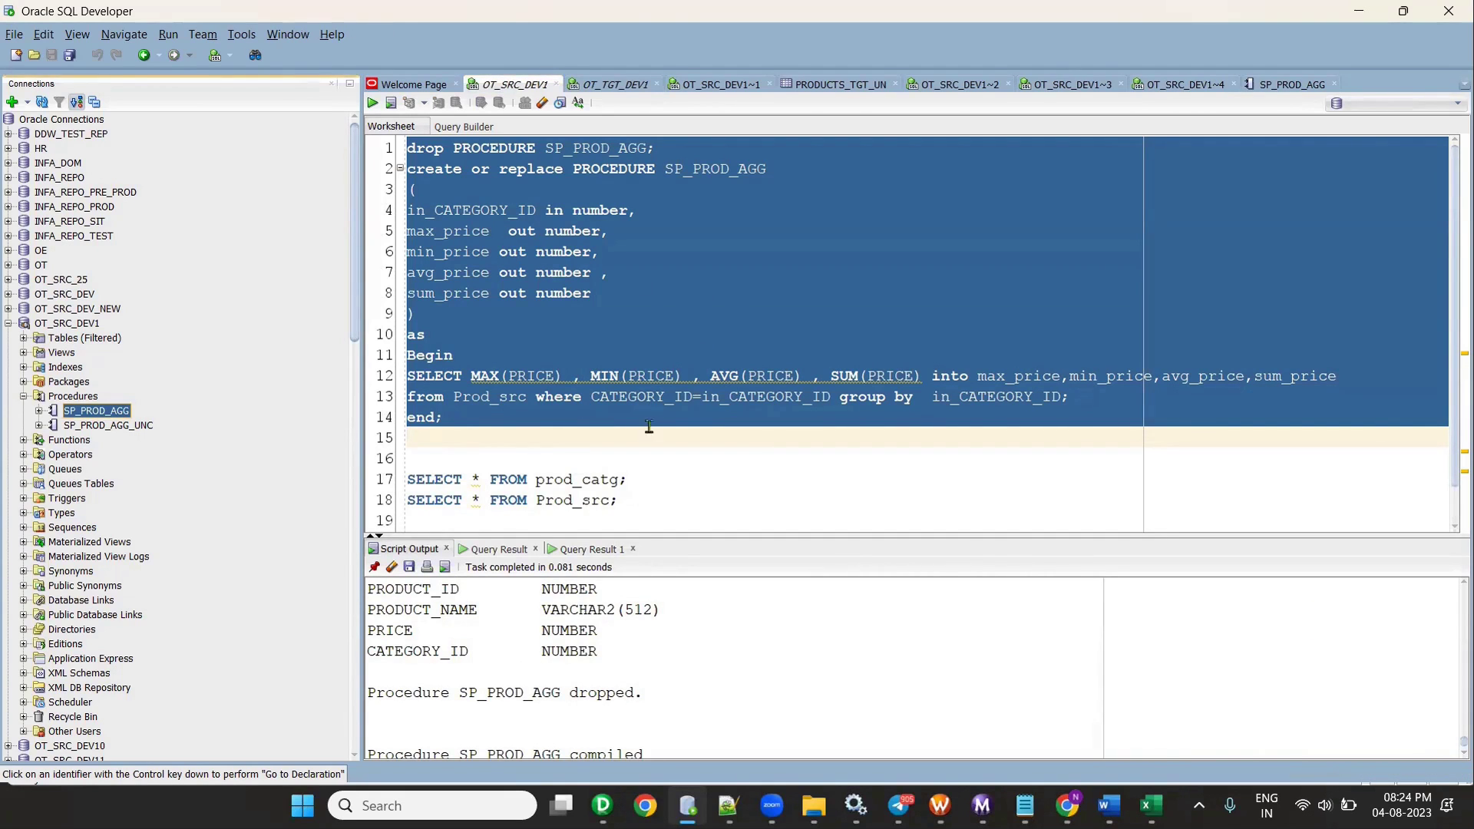
- Reselect the procedure script on lines 1–14 and add blank lines below it
{"action": "mouse_move", "coordinate": [603, 806]}
{"action": "left_click", "coordinate": [552, 660]}
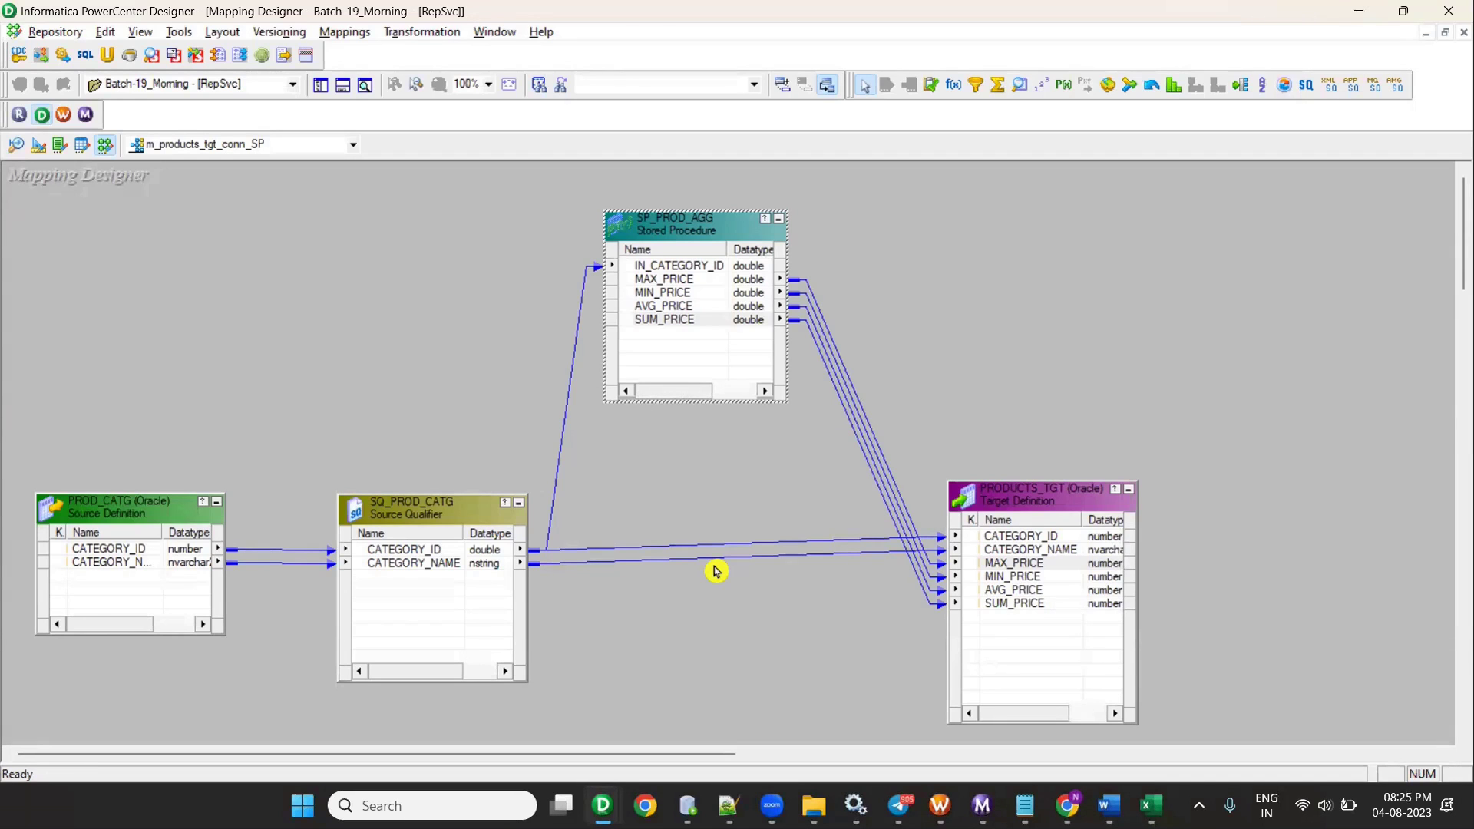
{"action": "left_click", "coordinate": [687, 806]}
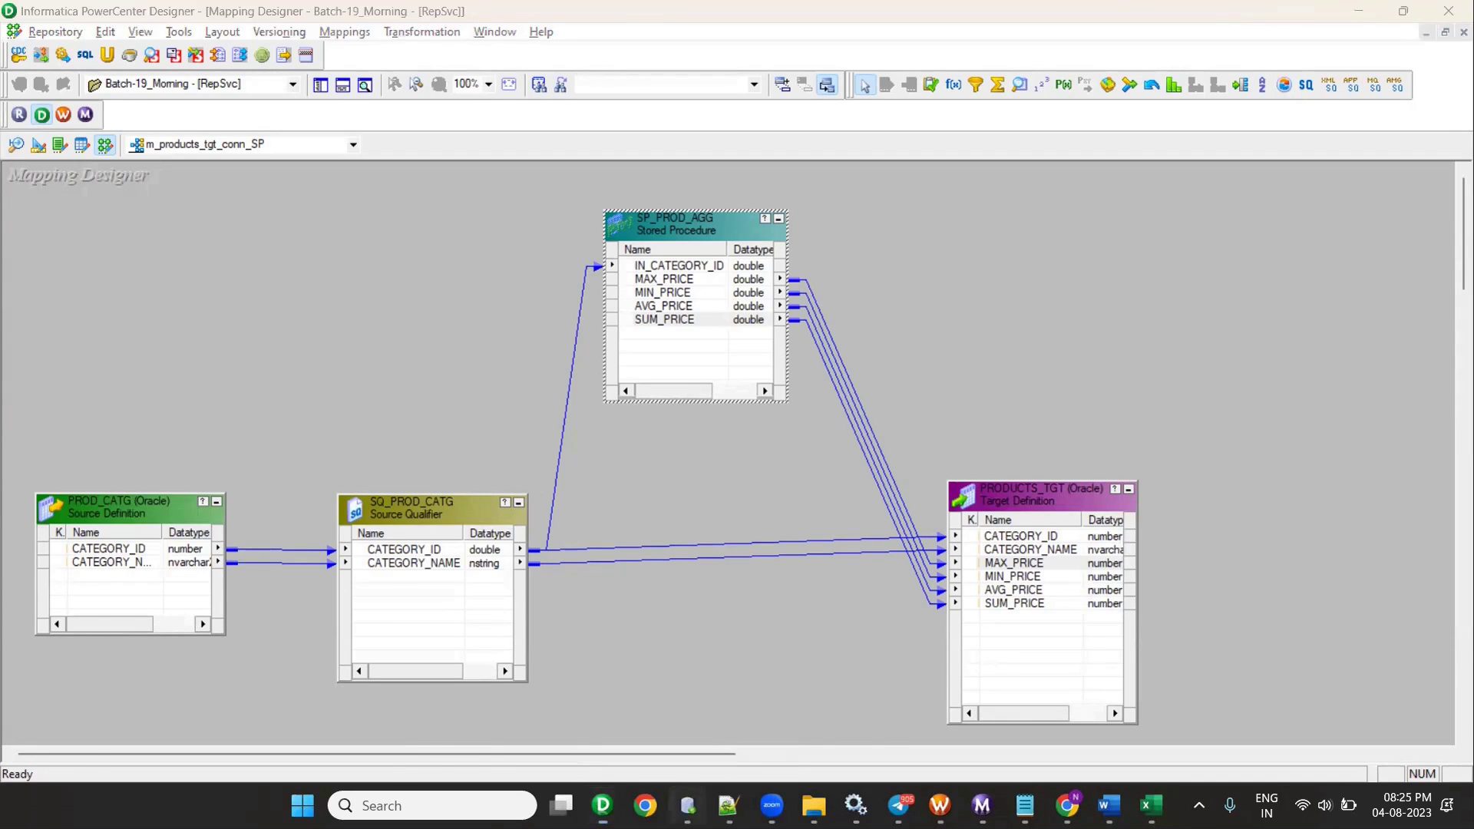
{"action": "left_click", "coordinate": [470, 335]}
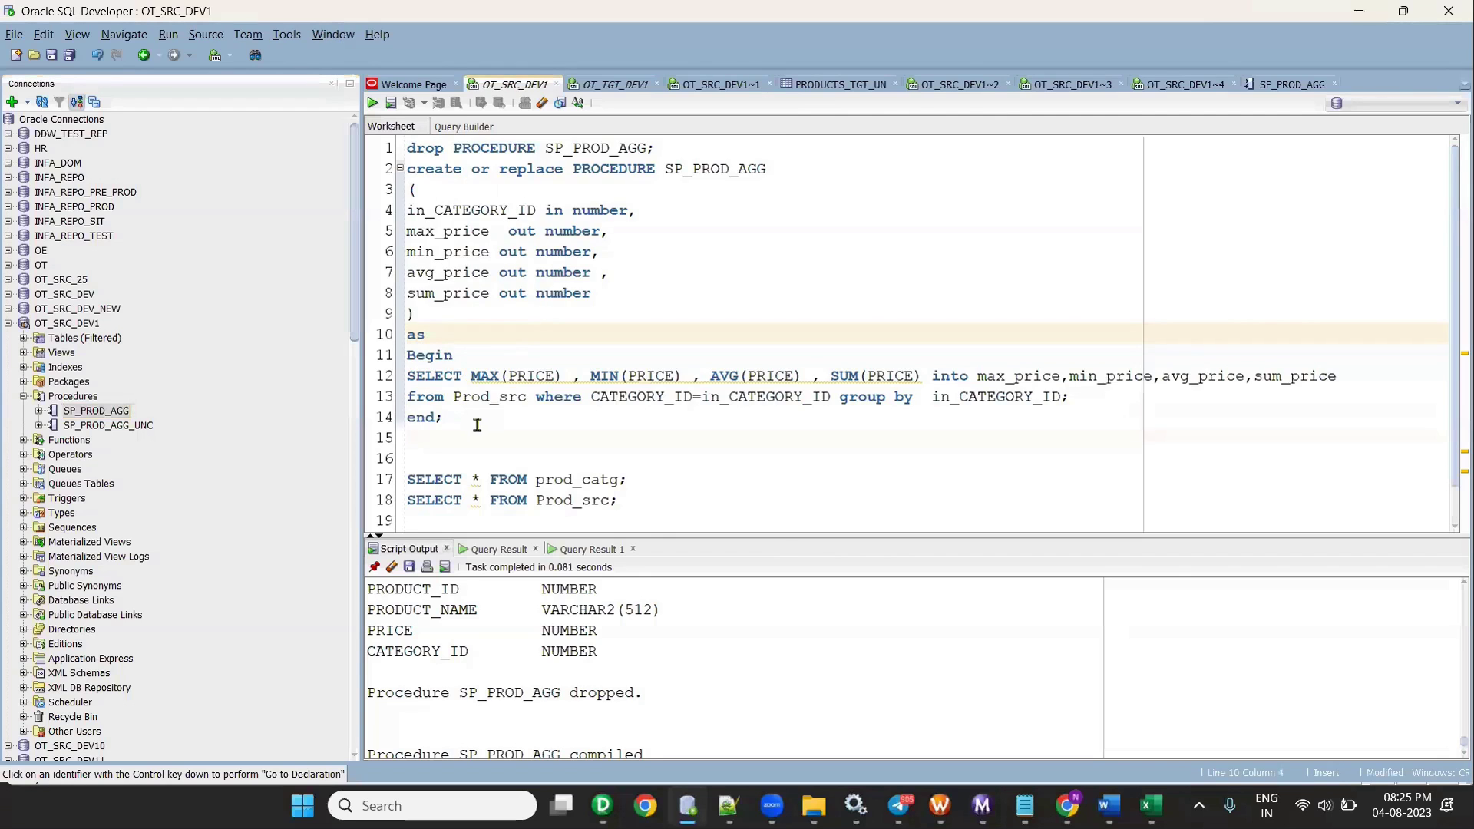
{"action": "left_click_drag", "start_coordinate": [476, 419], "coordinate": [323, 104]}
{"action": "key", "text": "ctrl+c"}
{"action": "left_click", "coordinate": [699, 501]}
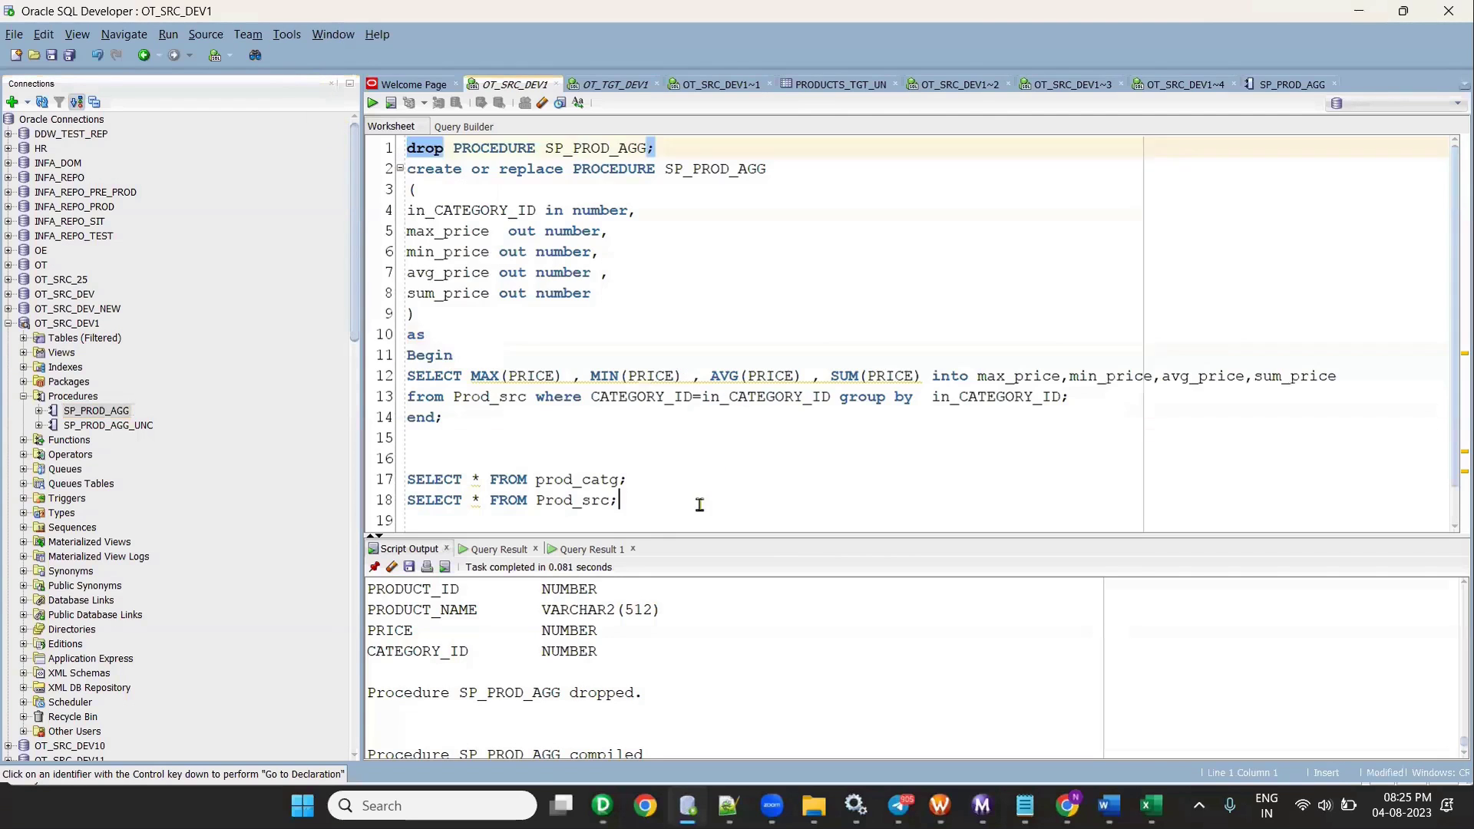
{"action": "key", "text": "Return"}
{"action": "key", "text": "Return"}
{"action": "key", "text": "Return"}
{"action": "key", "text": "Return"}
{"action": "key", "text": "Return"}
{"action": "key", "text": "Return"}
{"action": "key", "text": "Return"}
{"action": "key", "text": "Return"}
{"action": "key", "text": "Return"}
{"action": "key", "text": "Return"}
{"action": "key", "text": "Return"}
{"action": "key", "text": "Return"}
{"action": "key", "text": "Return"}
{"action": "key", "text": "Return"}
{"action": "key", "text": "Return"}
{"action": "key", "text": "Return"}
{"action": "key", "text": "Return"}
{"action": "key", "text": "Return"}
{"action": "key", "text": "Return"}
{"action": "key", "text": "Return"}
{"action": "key", "text": "Return"}
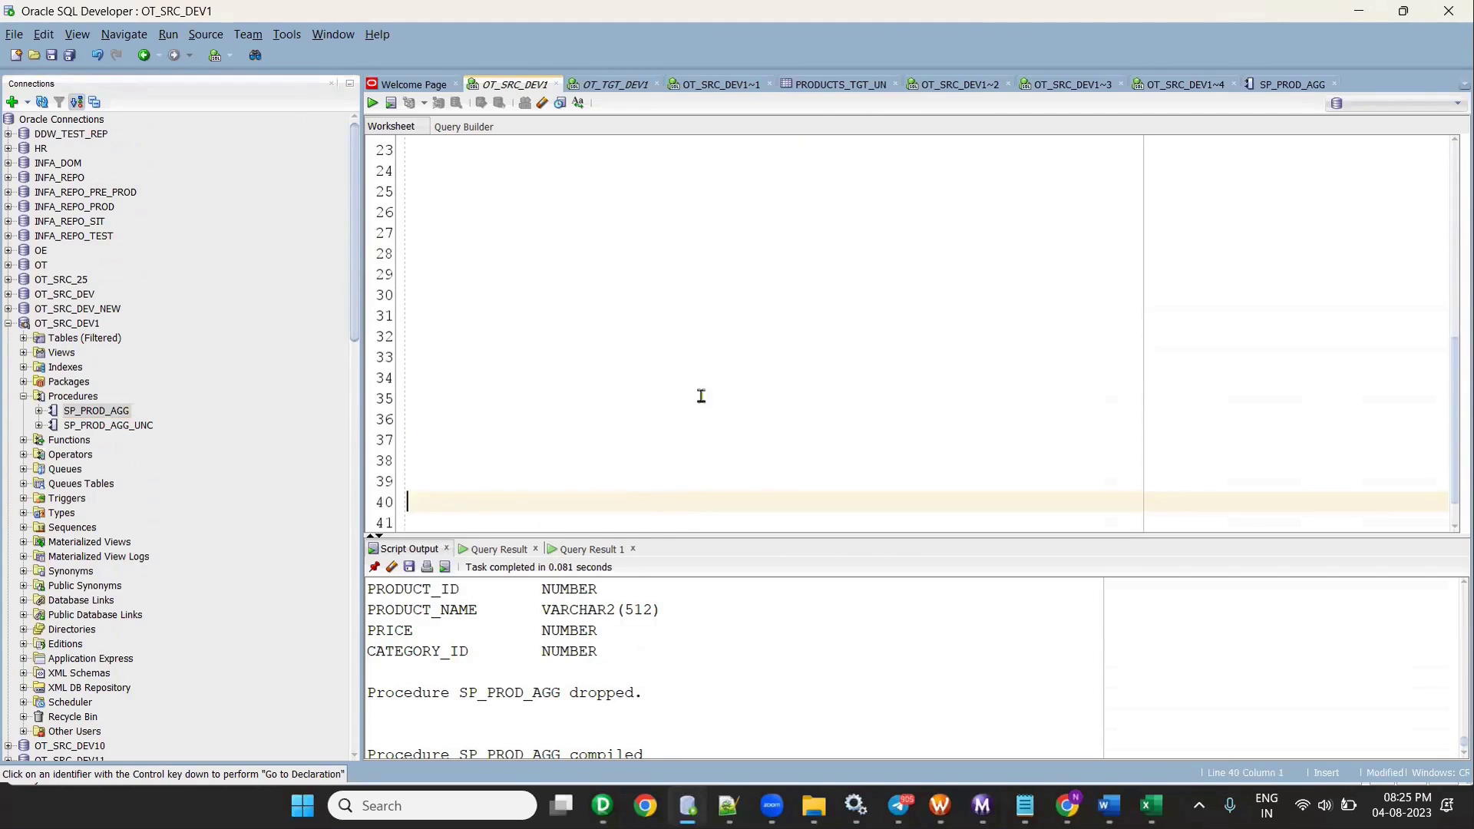
- Paste a copy of the procedure script, deleting its drop line and the word group
{"action": "left_click", "coordinate": [539, 288]}
{"action": "key", "text": "ctrl+v"}
{"action": "left_click_drag", "start_coordinate": [665, 235], "coordinate": [352, 228]}
{"action": "key", "text": "Delete"}
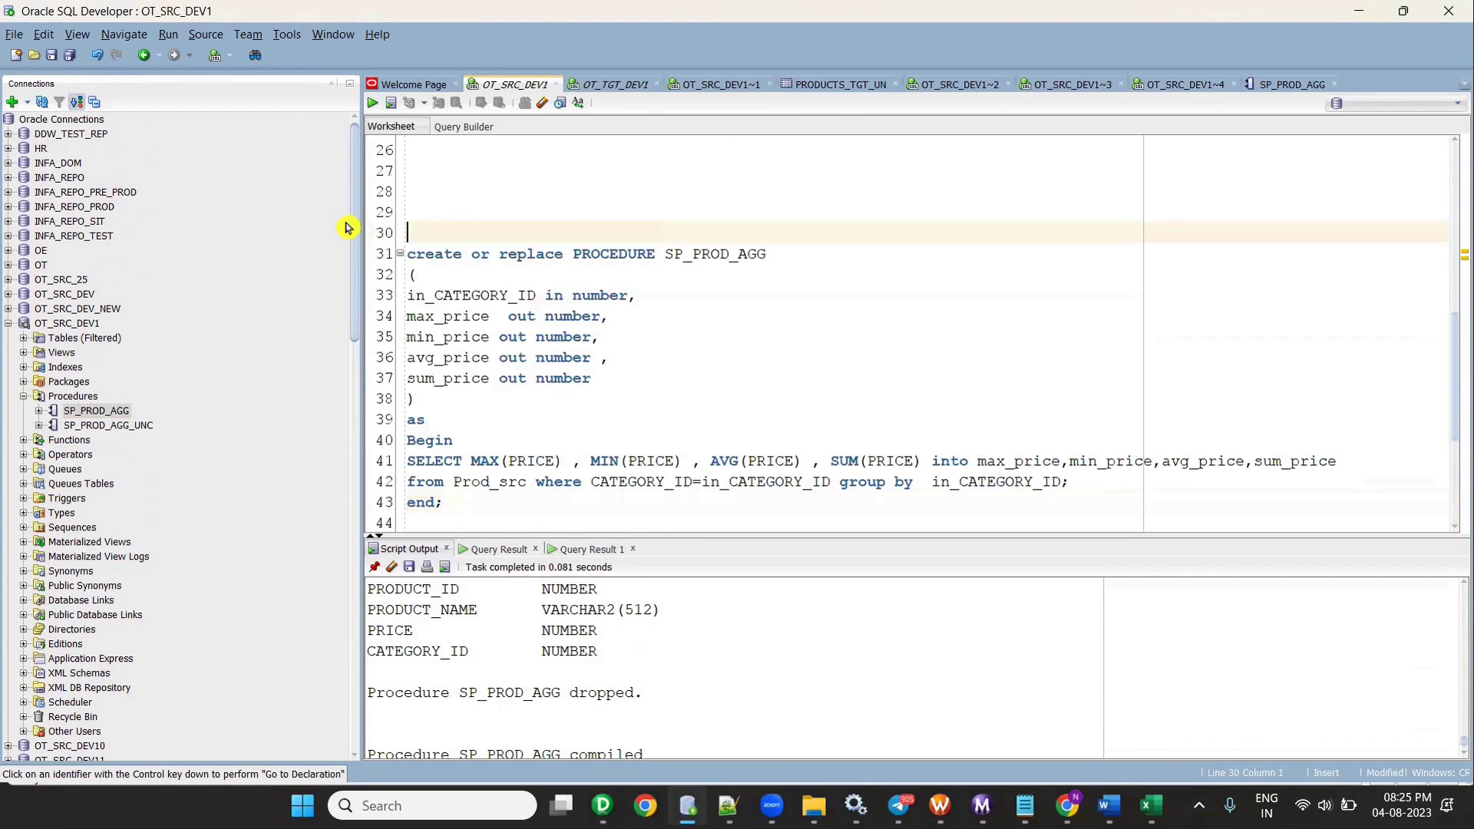
{"action": "left_click", "coordinate": [779, 250]}
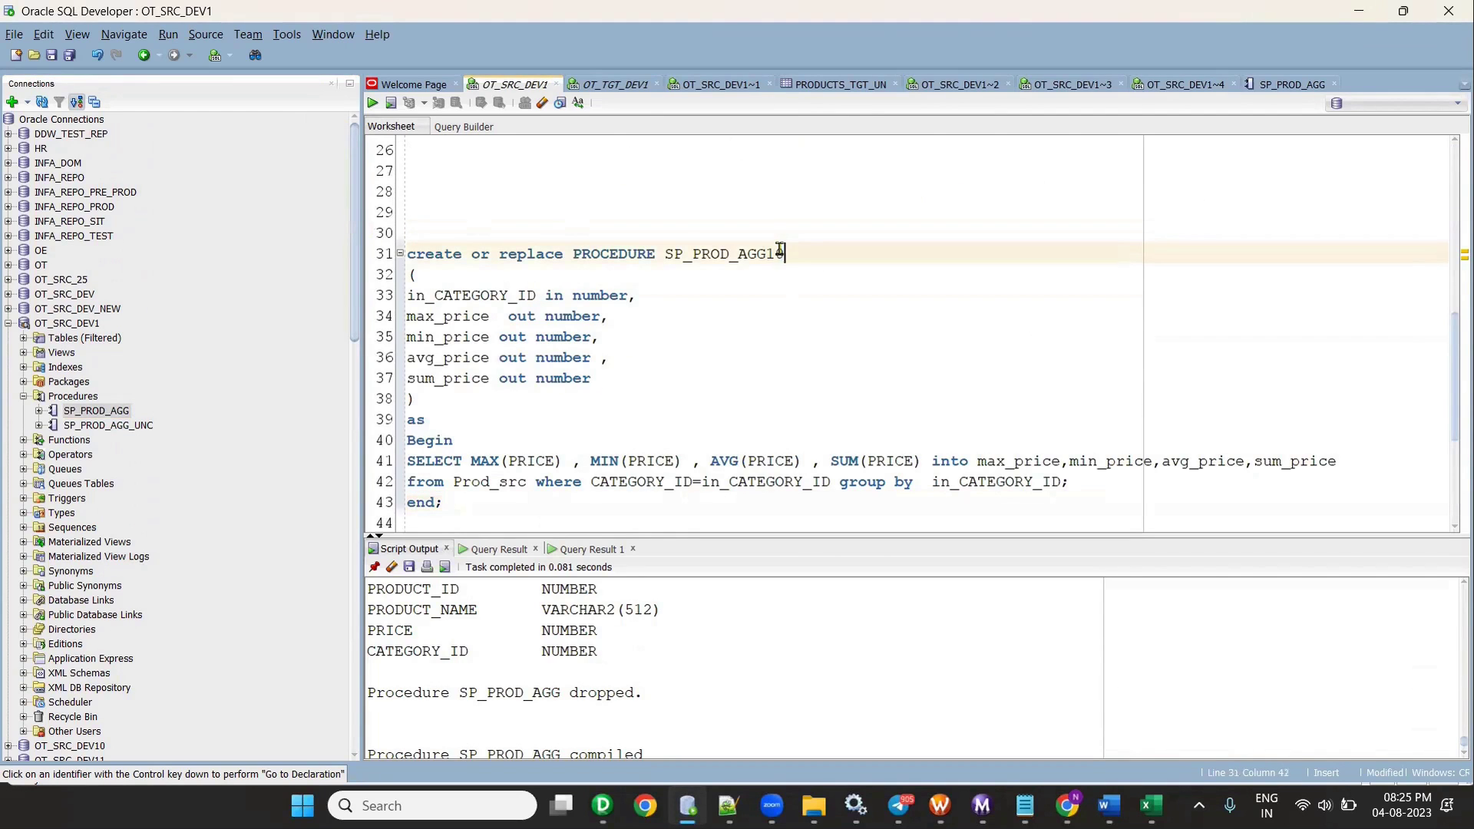
{"action": "double_click", "coordinate": [879, 484]}
{"action": "key", "text": "Delete"}
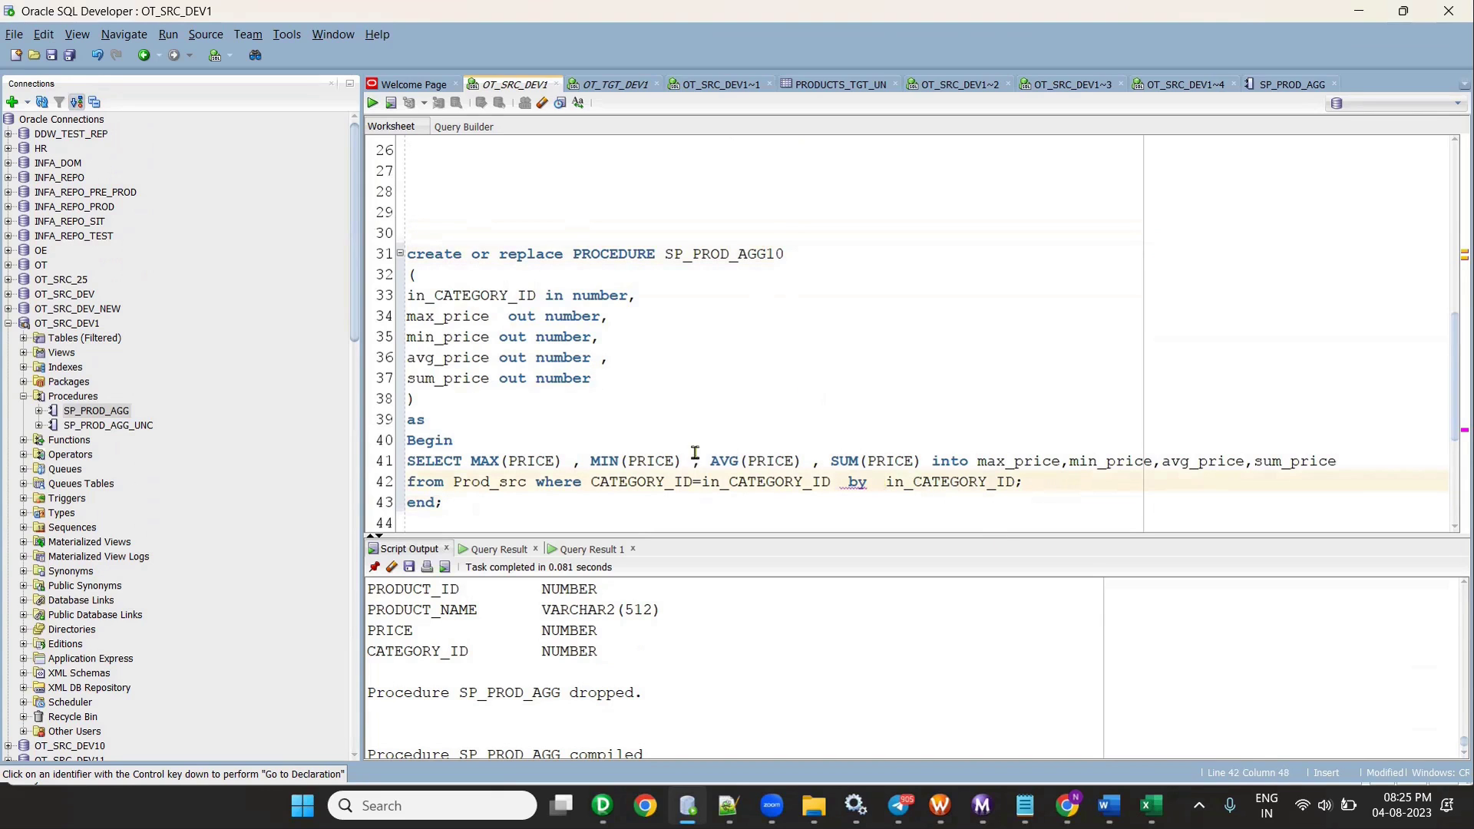
- Run the pasted procedure on OT_SRC_DEV1 and review the ORA-00933 compile errors
{"action": "left_click_drag", "start_coordinate": [491, 507], "coordinate": [359, 141]}
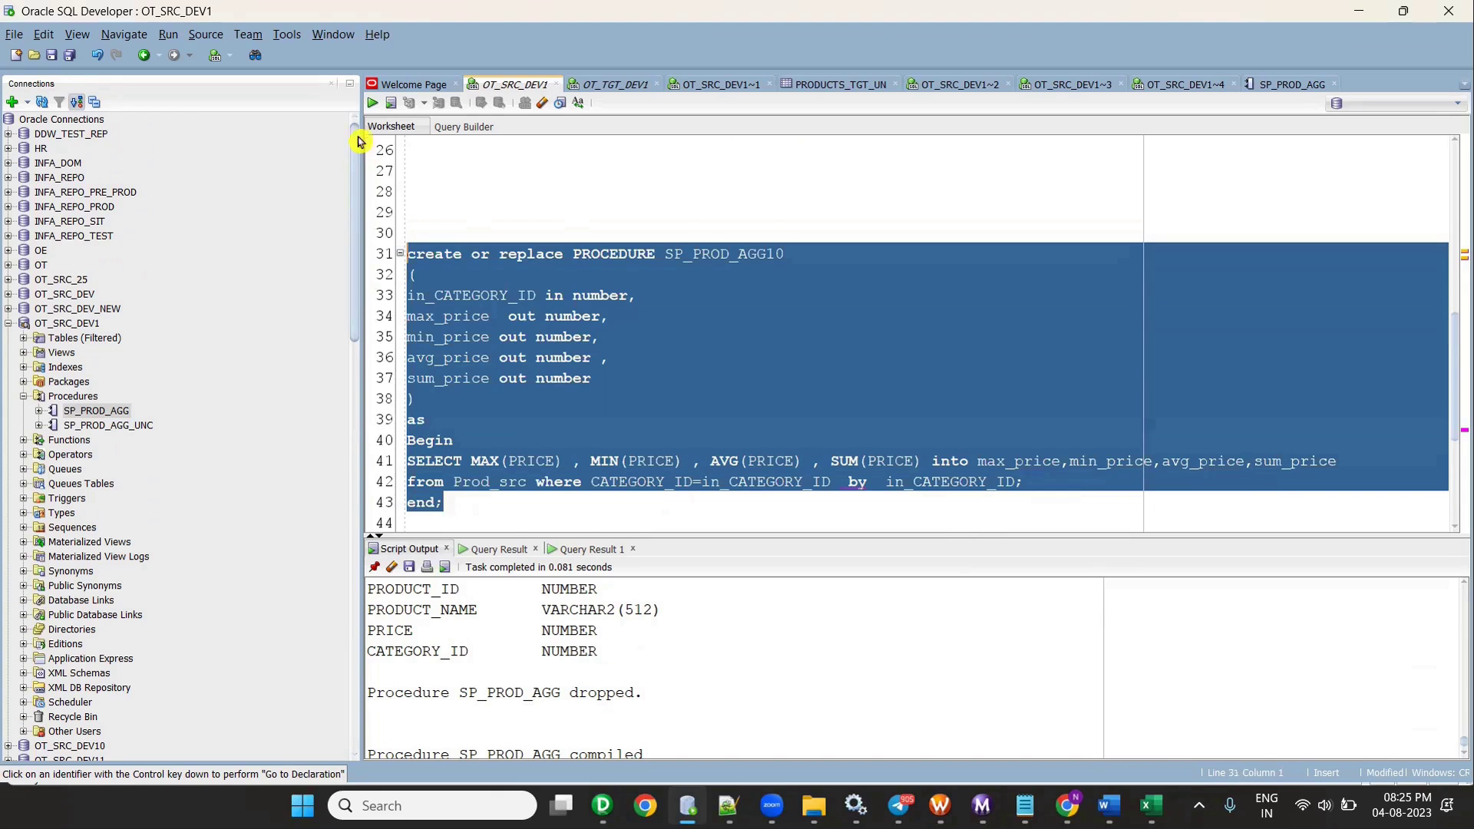
{"action": "left_click", "coordinate": [372, 102]}
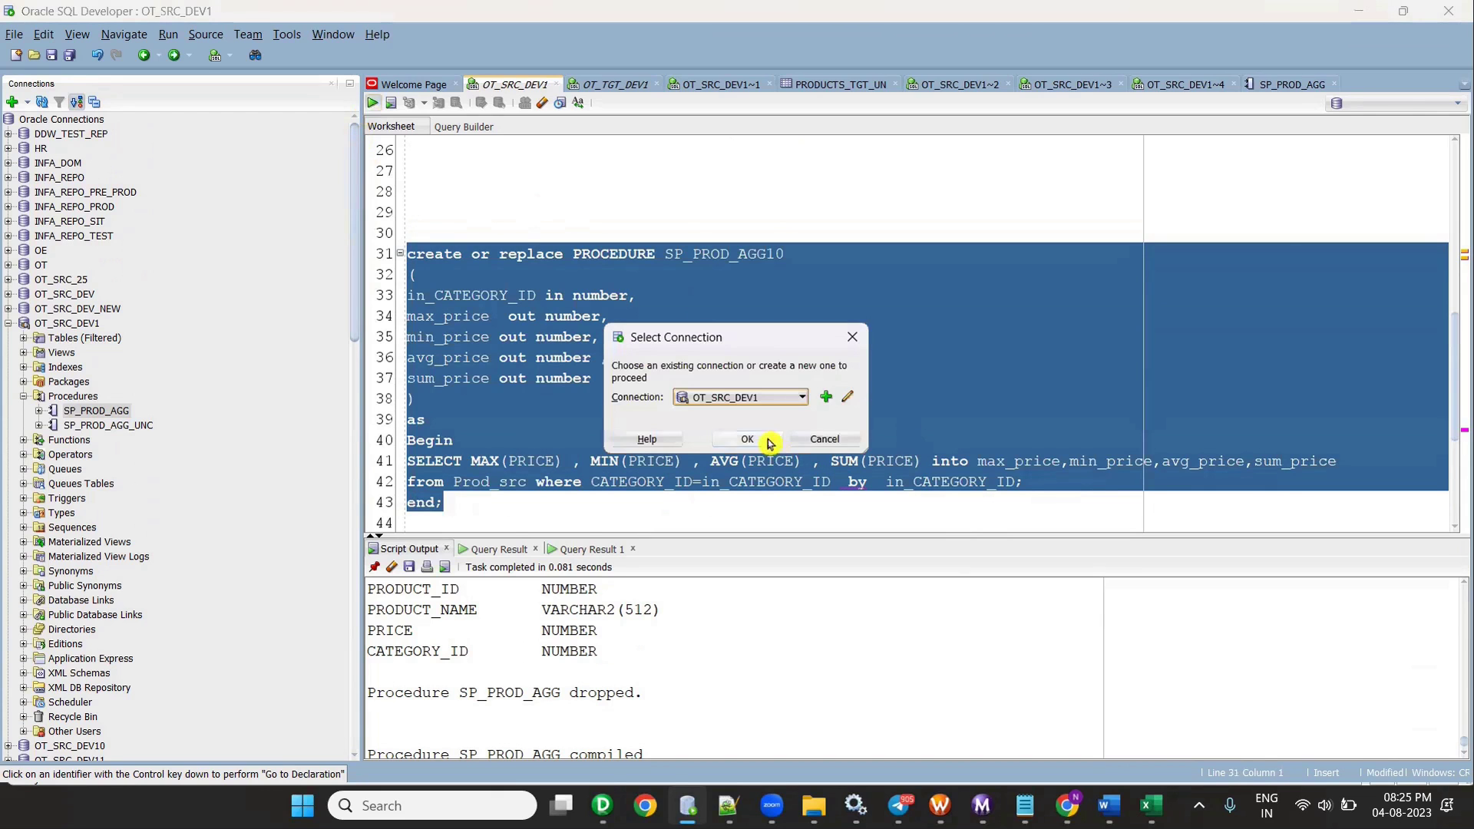
{"action": "left_click", "coordinate": [769, 443]}
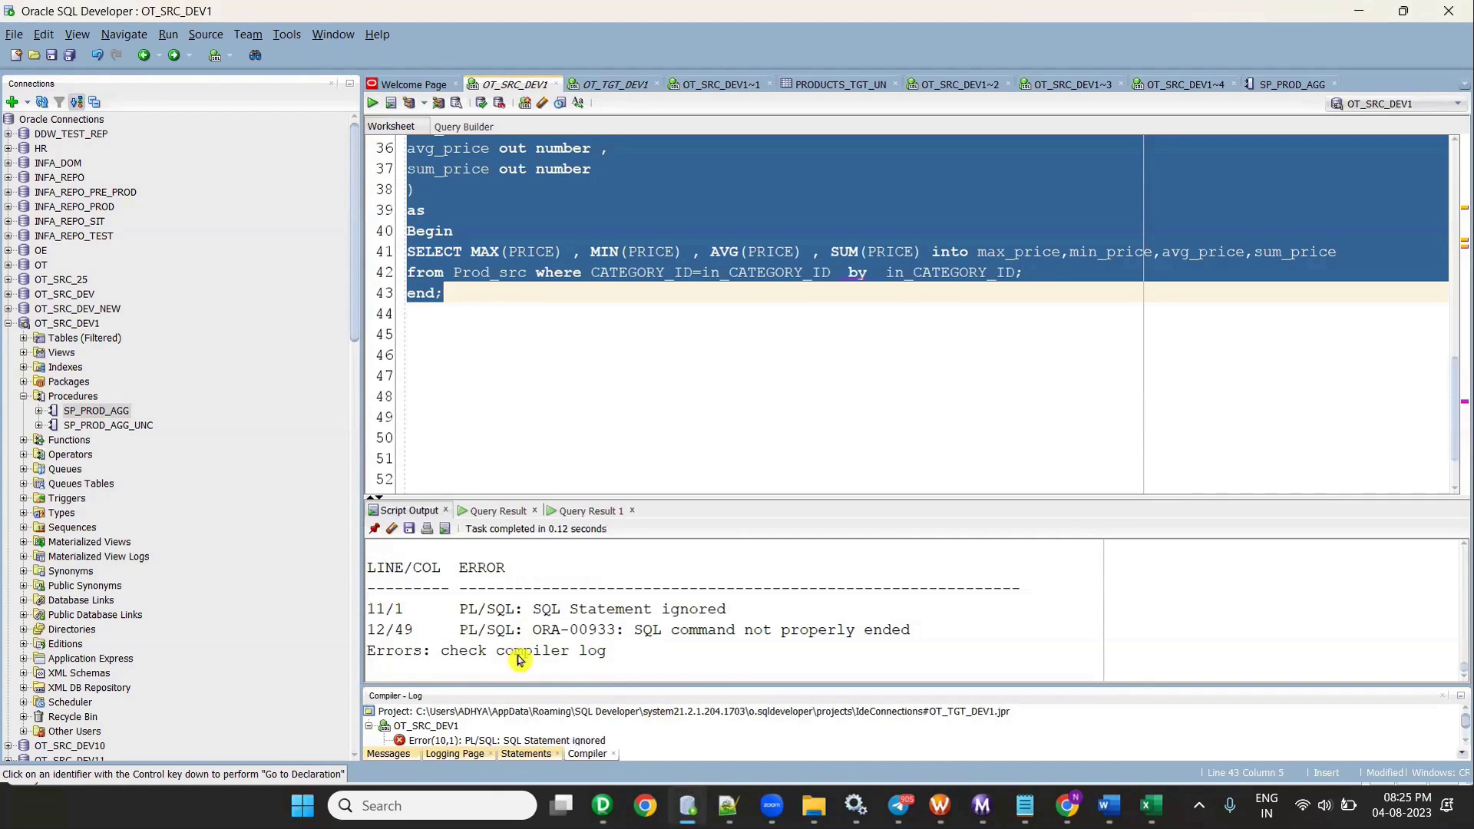
{"action": "left_click_drag", "start_coordinate": [634, 629], "coordinate": [716, 630]}
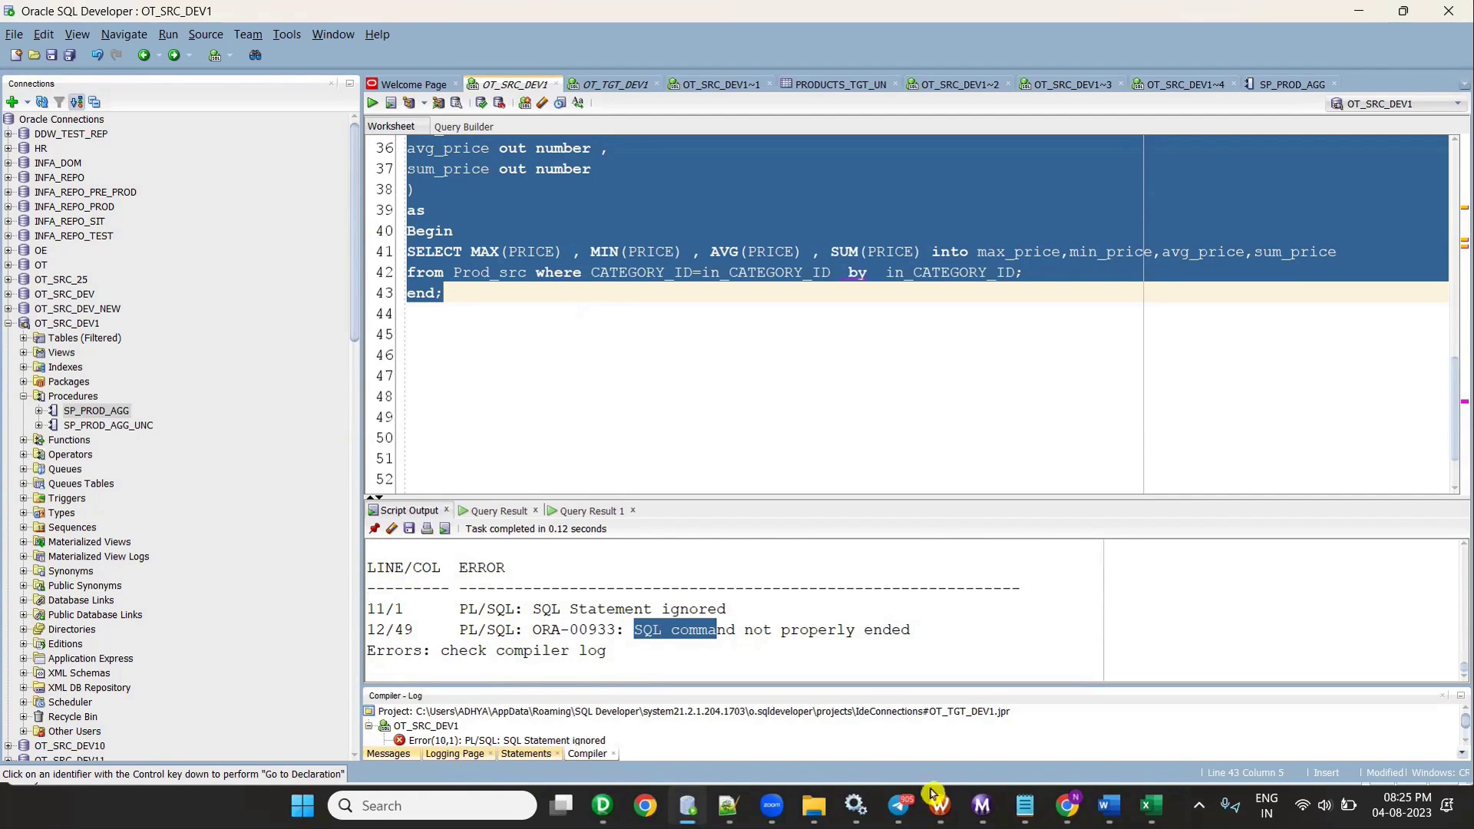
{"action": "left_click", "coordinate": [1460, 701]}
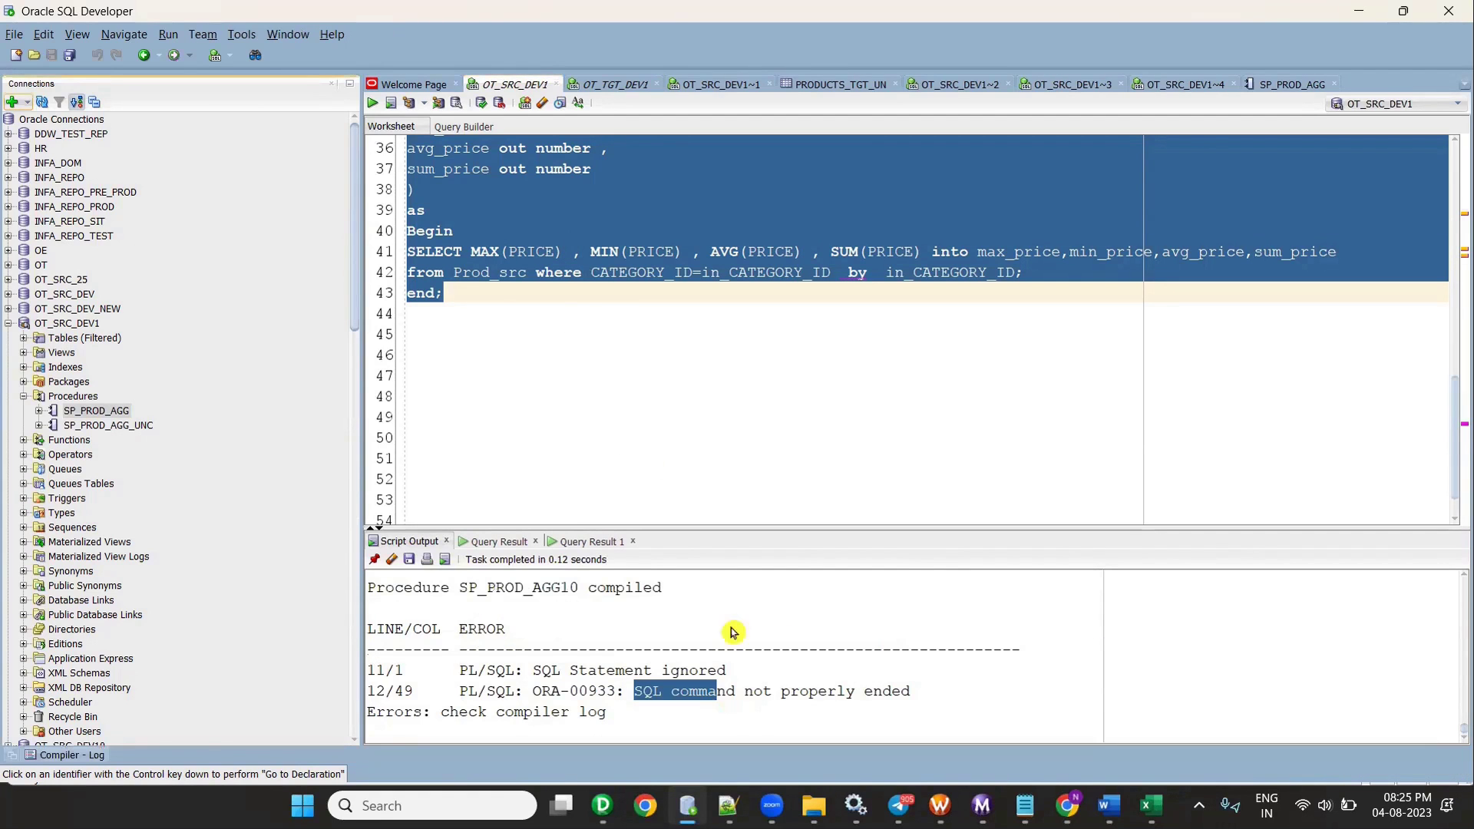
{"action": "left_click", "coordinate": [668, 703]}
{"action": "left_click_drag", "start_coordinate": [394, 670], "coordinate": [649, 711]}
{"action": "scroll", "coordinate": [659, 431], "scroll_direction": "up", "scroll_amount": 3}
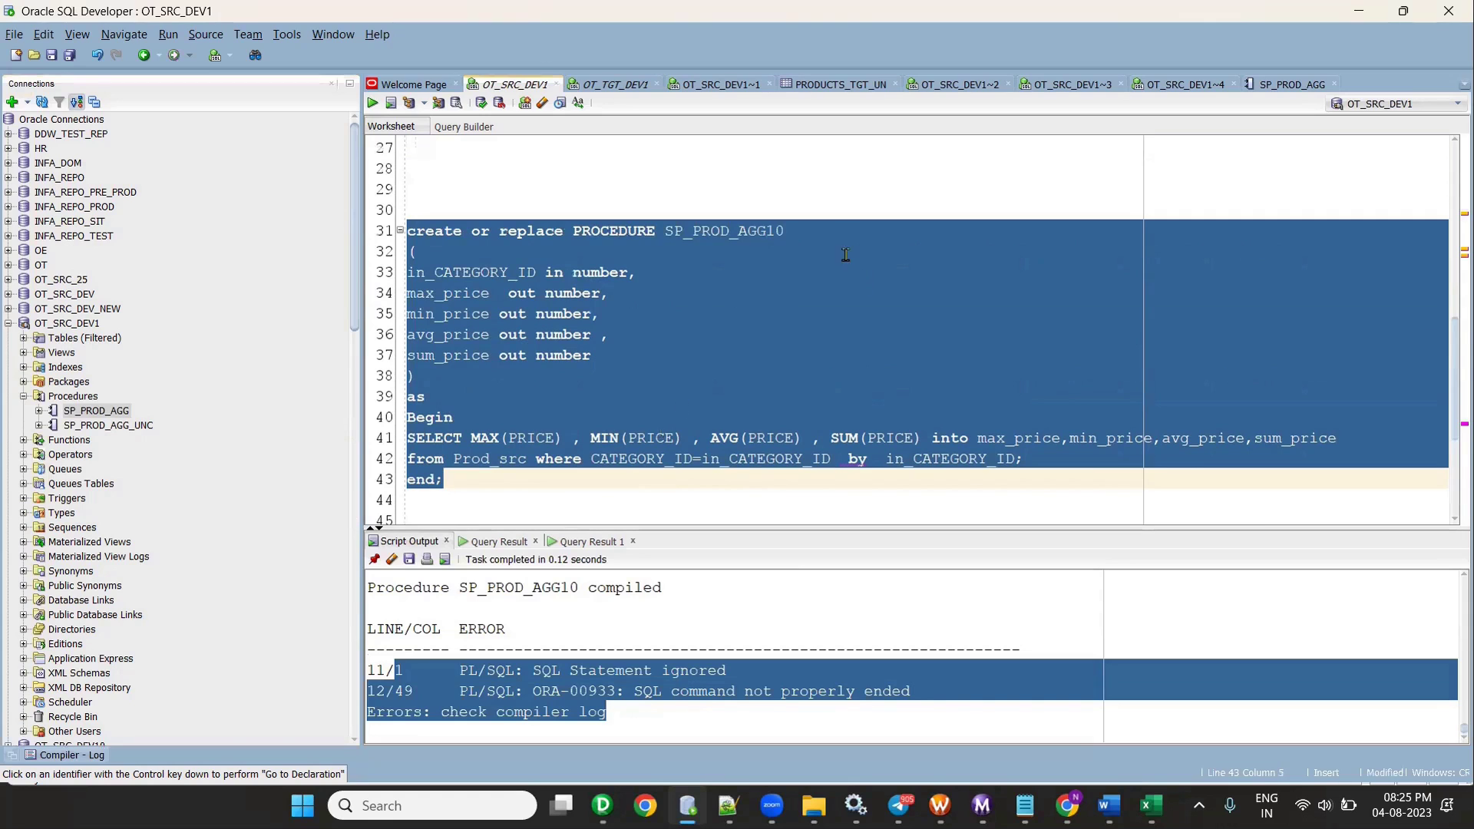
- Insert 'group' before 'by' on line 42, then undo edits back to the SP_PROD_AGG version
{"action": "left_click", "coordinate": [832, 232]}
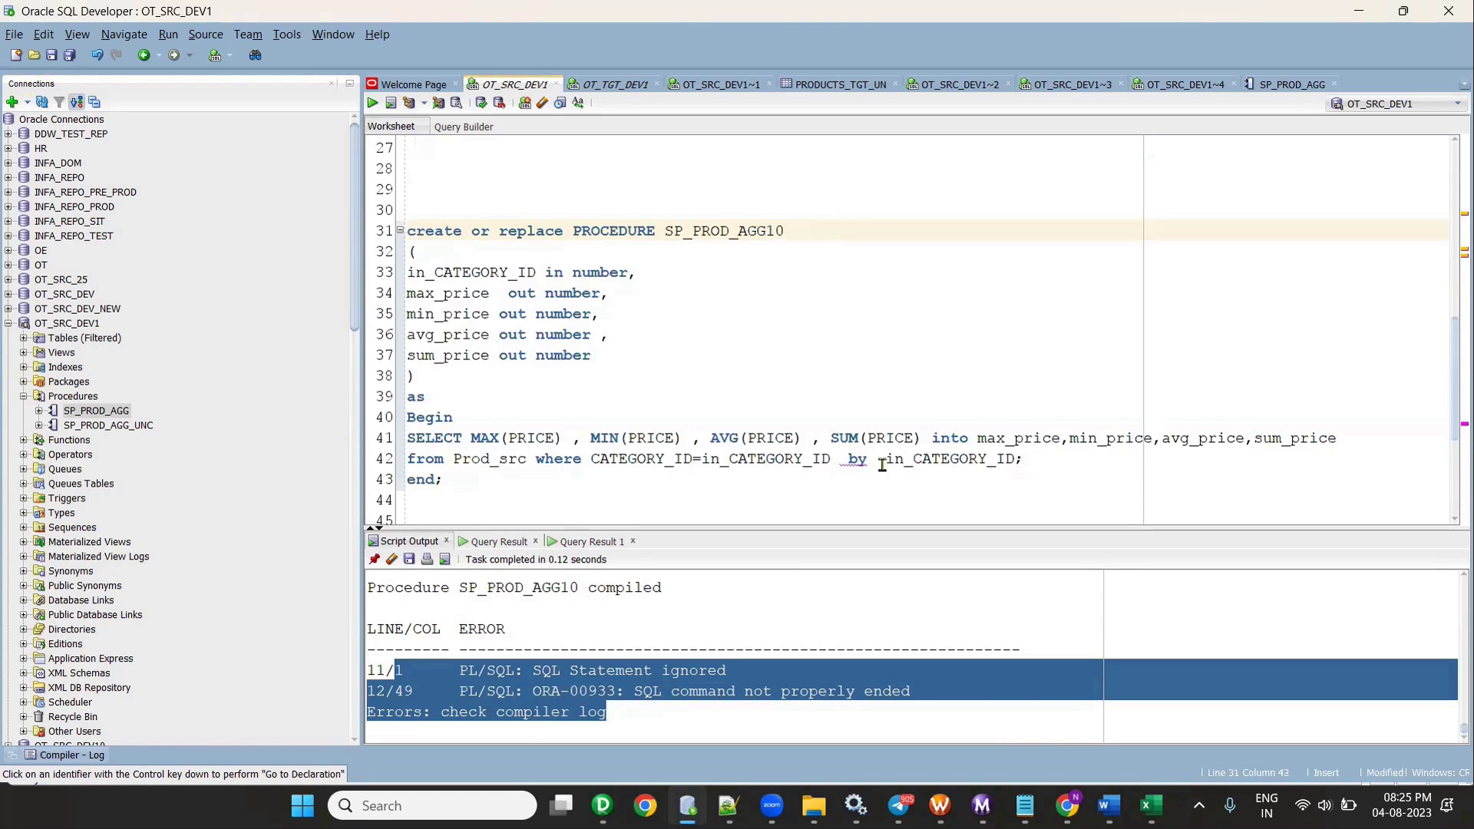
{"action": "left_click", "coordinate": [839, 458]}
{"action": "type", "text": "group"}
{"action": "left_click", "coordinate": [526, 489]}
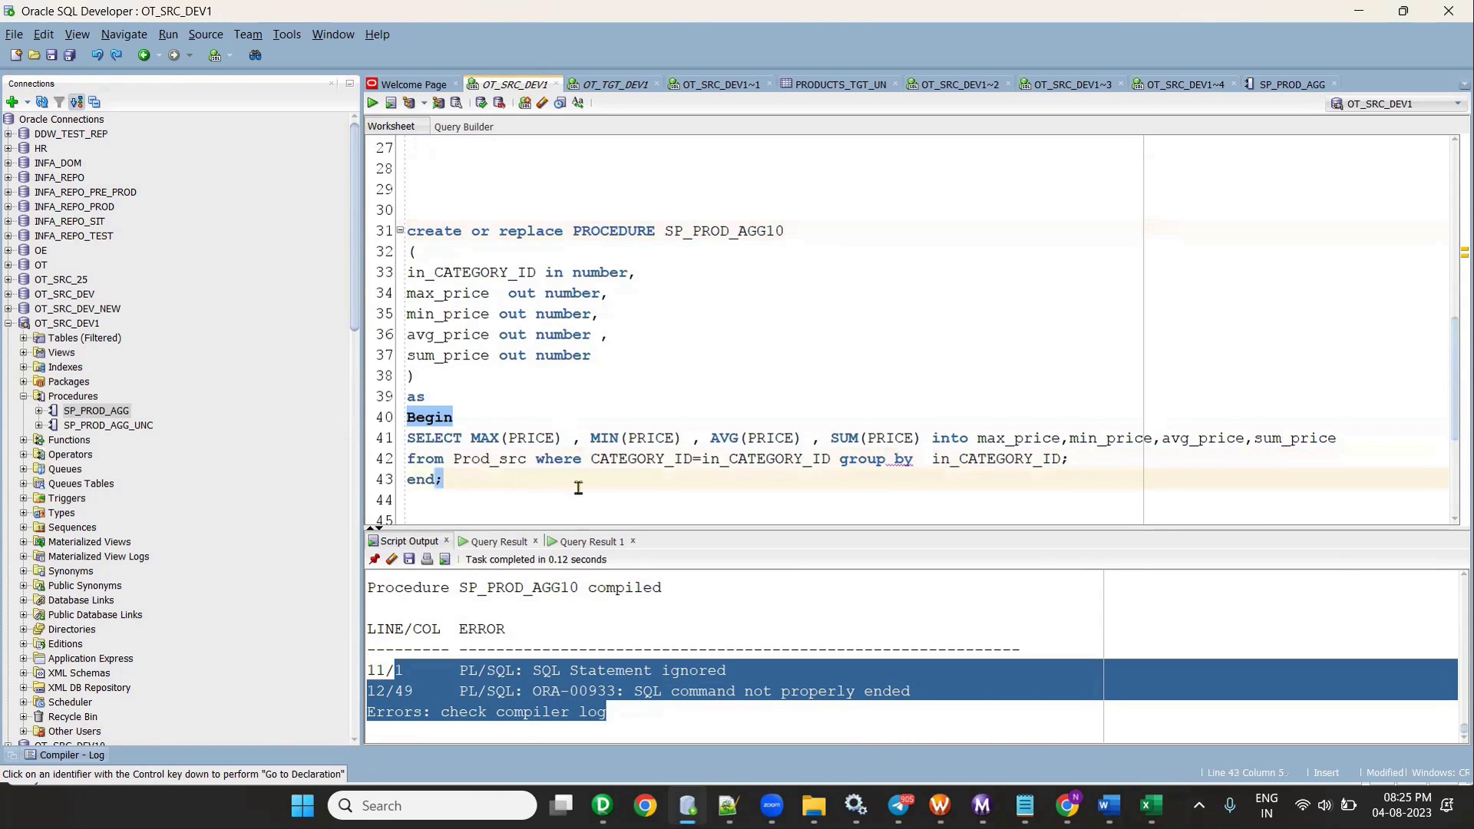
{"action": "key", "text": "Up"}
{"action": "key", "text": "Up"}
{"action": "key", "text": "Up"}
{"action": "key", "text": "Up"}
{"action": "key", "text": "Up"}
{"action": "key", "text": "Up"}
{"action": "key", "text": "Up"}
{"action": "key", "text": "Up"}
{"action": "key", "text": "Up"}
{"action": "key", "text": "Up"}
{"action": "key", "text": "Up"}
{"action": "key", "text": "Up"}
{"action": "key", "text": "End"}
{"action": "key", "text": "BackSpace"}
{"action": "key", "text": "BackSpace"}
{"action": "key", "text": "ctrl+z"}
{"action": "key", "text": "ctrl+z"}
{"action": "key", "text": "ctrl+z"}
{"action": "key", "text": "ctrl+z"}
{"action": "key", "text": "ctrl+z"}
{"action": "key", "text": "ctrl+z"}
{"action": "key", "text": "ctrl+z"}
{"action": "key", "text": "ctrl+z"}
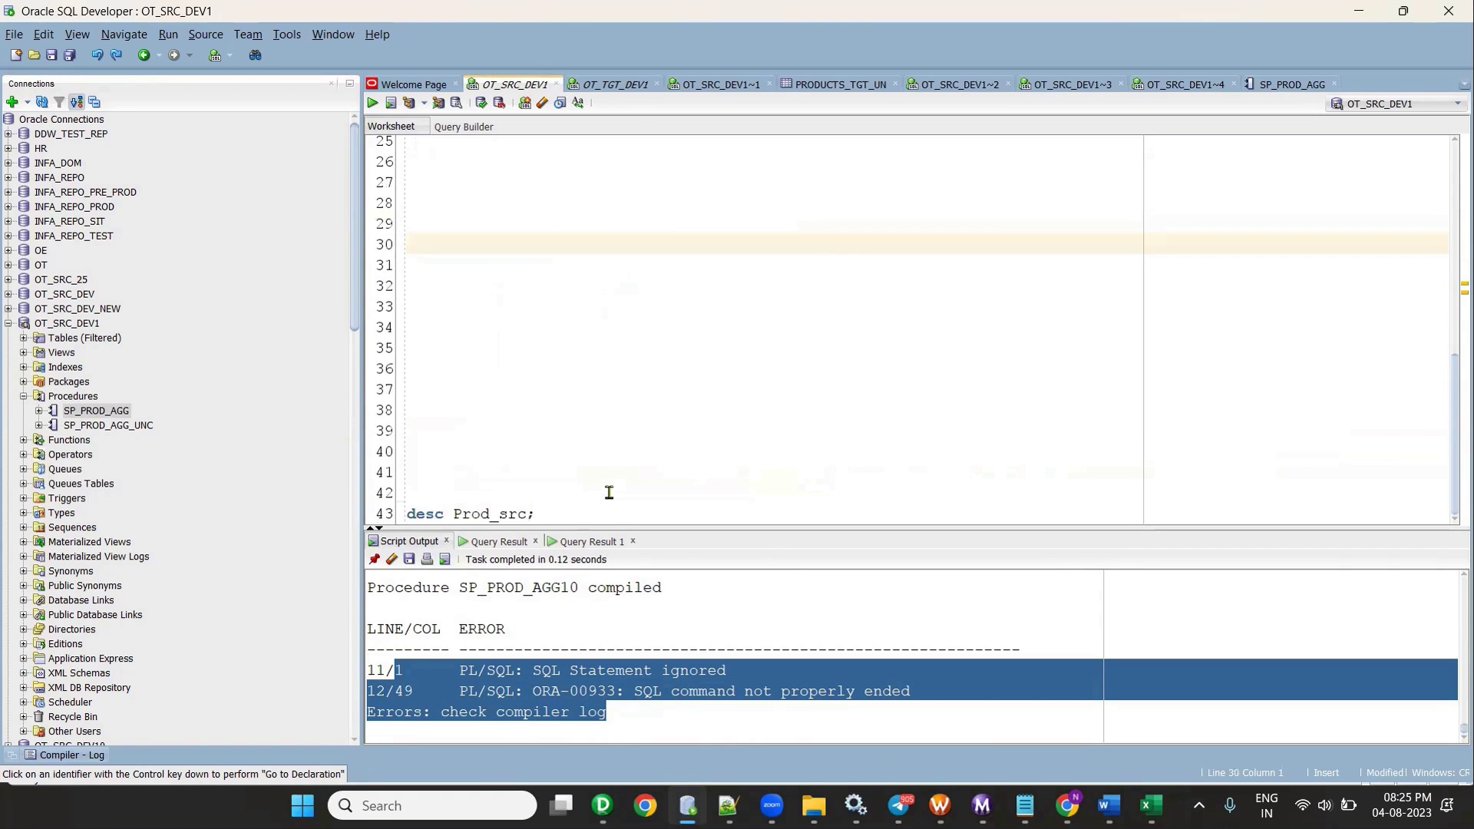
{"action": "key", "text": "ctrl+y"}
{"action": "key", "text": "ctrl+y"}
{"action": "key", "text": "ctrl+y"}
{"action": "key", "text": "ctrl+y"}
{"action": "key", "text": "ctrl+y"}
{"action": "key", "text": "ctrl+y"}
{"action": "key", "text": "ctrl+y"}
{"action": "key", "text": "ctrl+y"}
{"action": "left_click", "coordinate": [609, 492]}
{"action": "scroll", "coordinate": [703, 333], "scroll_direction": "down", "scroll_amount": 2}
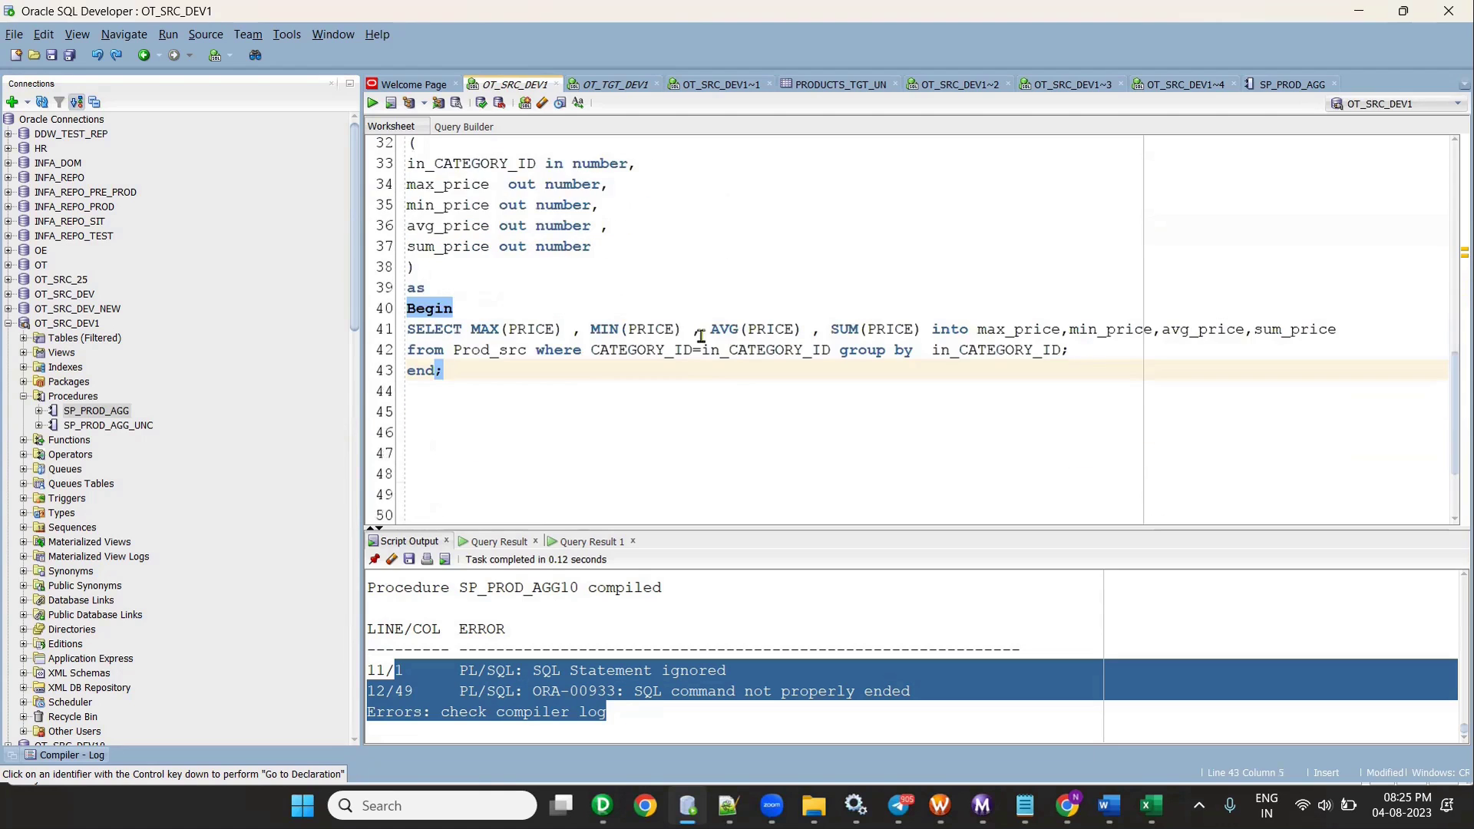
{"action": "scroll", "coordinate": [701, 337], "scroll_direction": "up", "scroll_amount": 2}
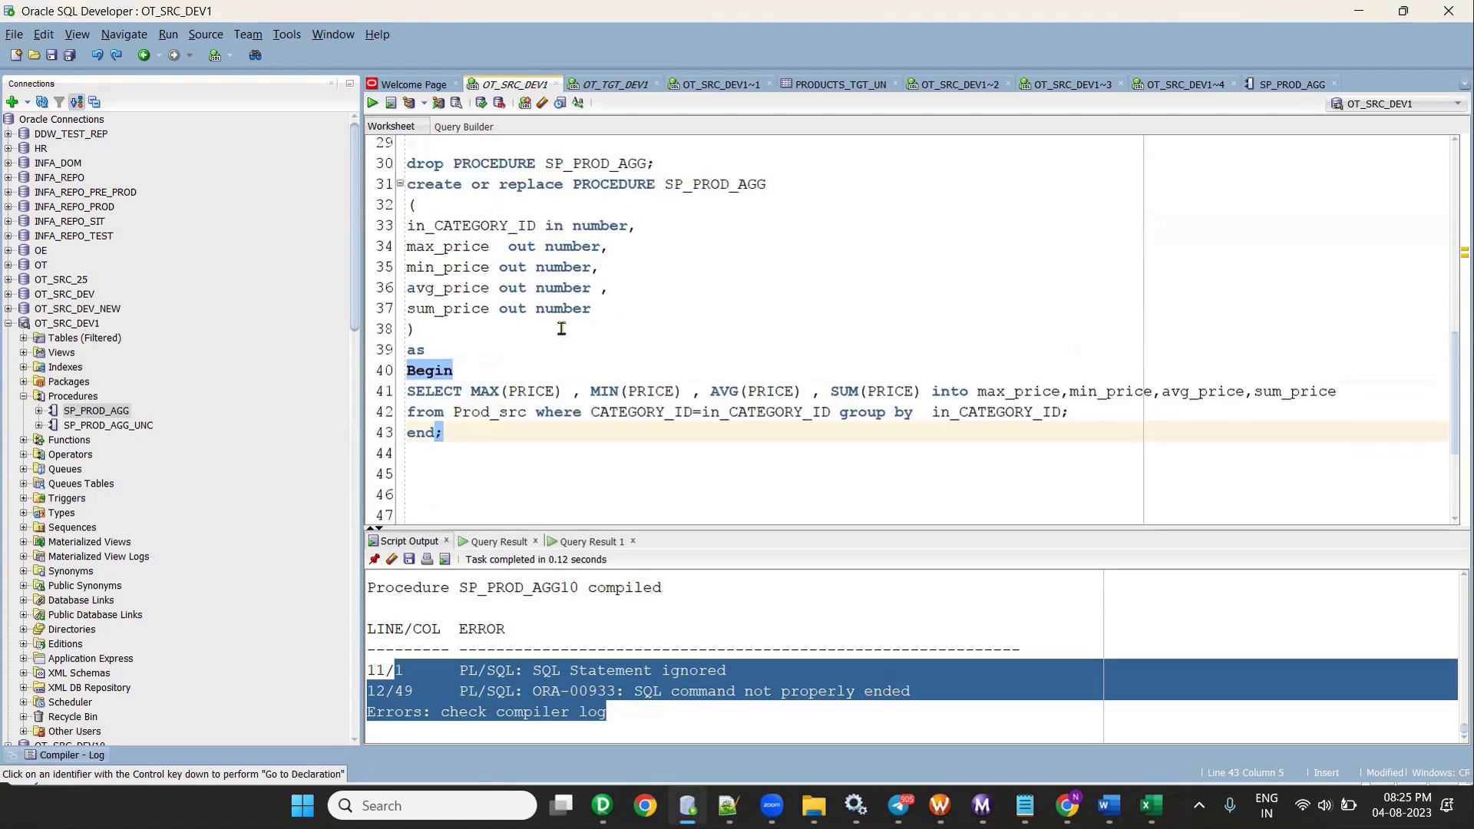
{"action": "left_click_drag", "start_coordinate": [444, 496], "coordinate": [348, 244]}
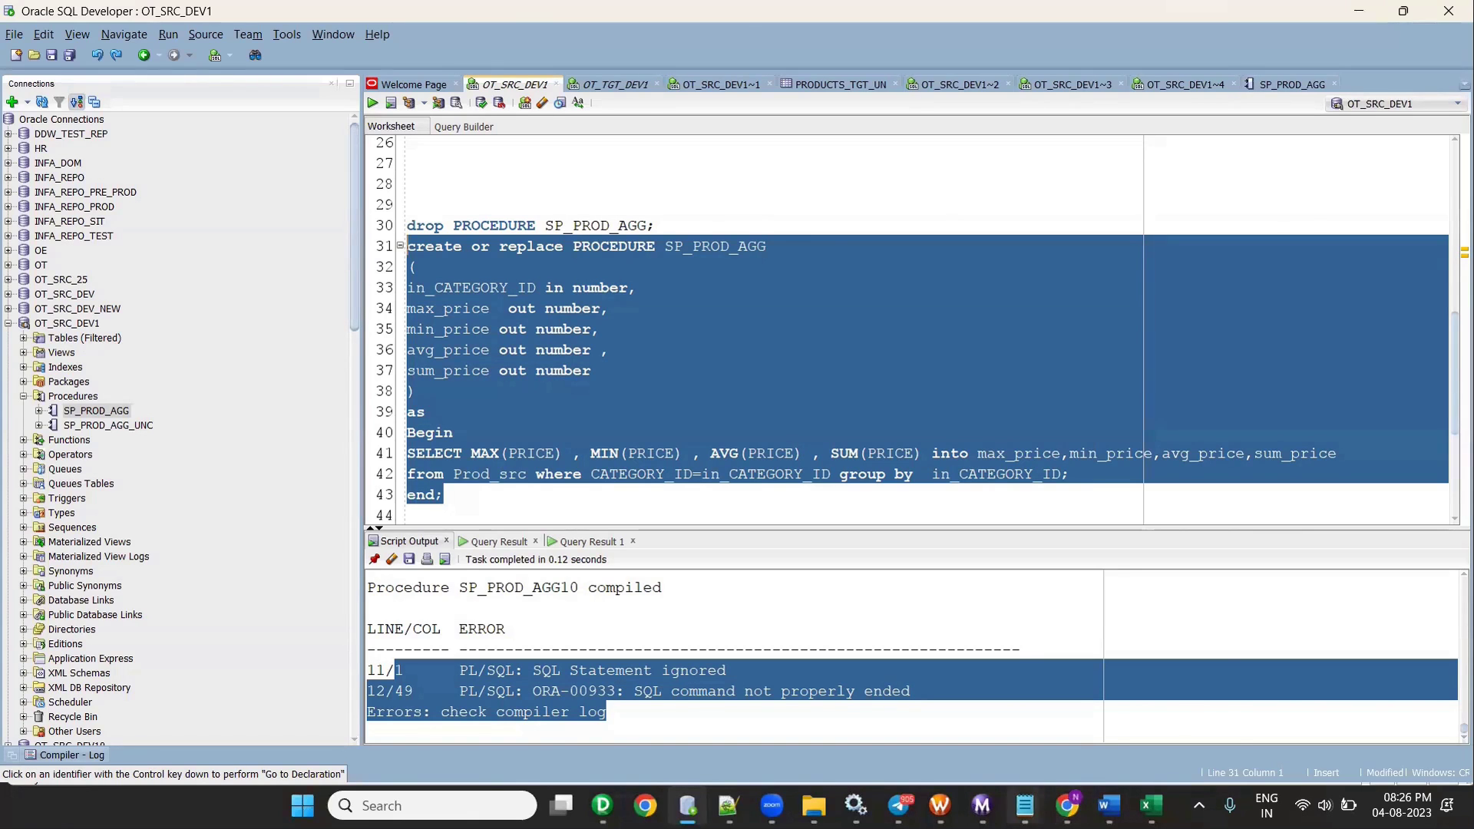
- Copy the SP_PROD_AGG_UNC procedure block from the Stored Procedures notes
{"action": "left_click", "coordinate": [1025, 804]}
{"action": "left_click", "coordinate": [940, 717]}
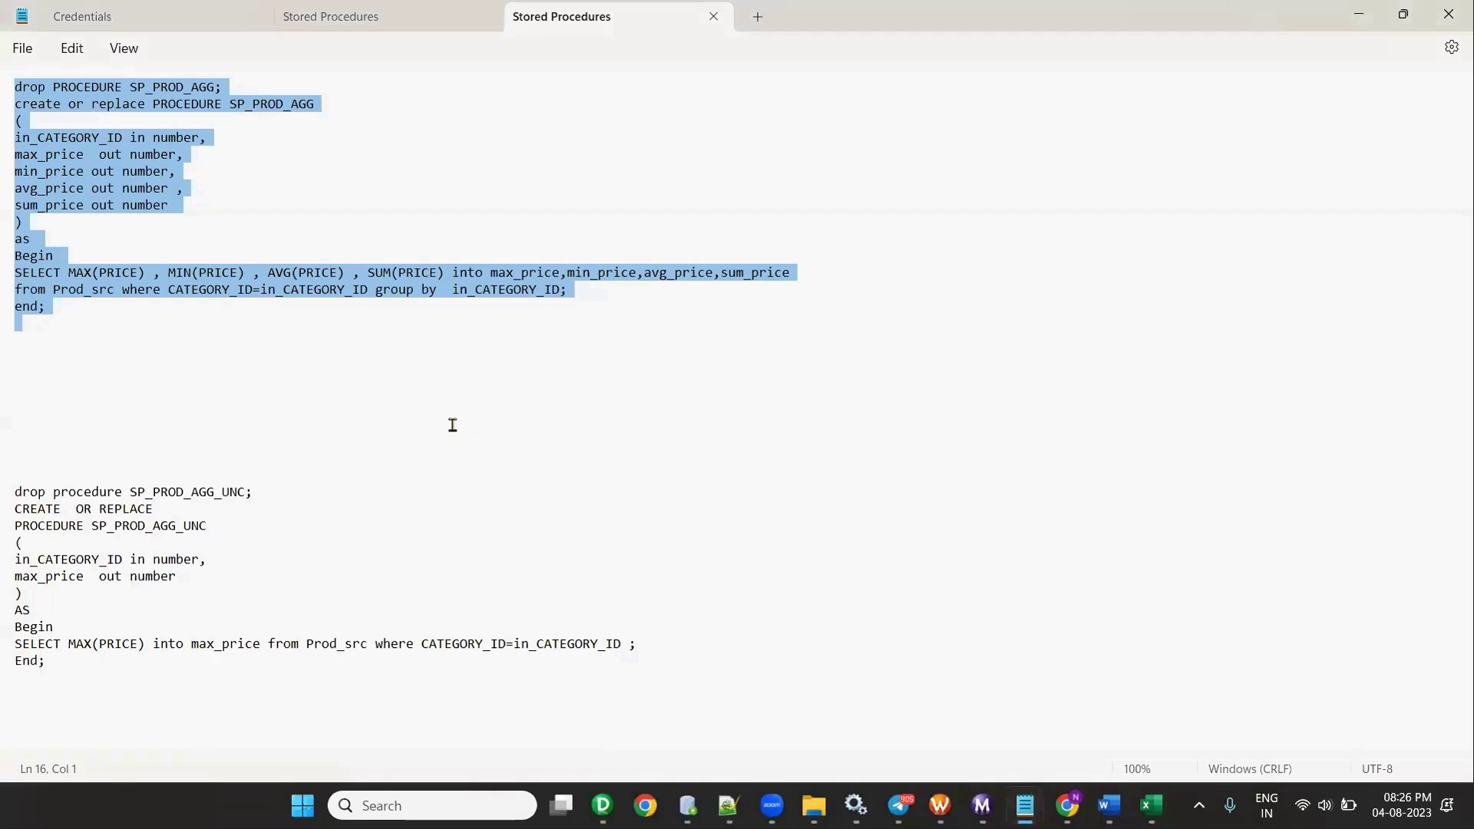
{"action": "left_click_drag", "start_coordinate": [17, 492], "coordinate": [106, 696]}
{"action": "key", "text": "ctrl+c"}
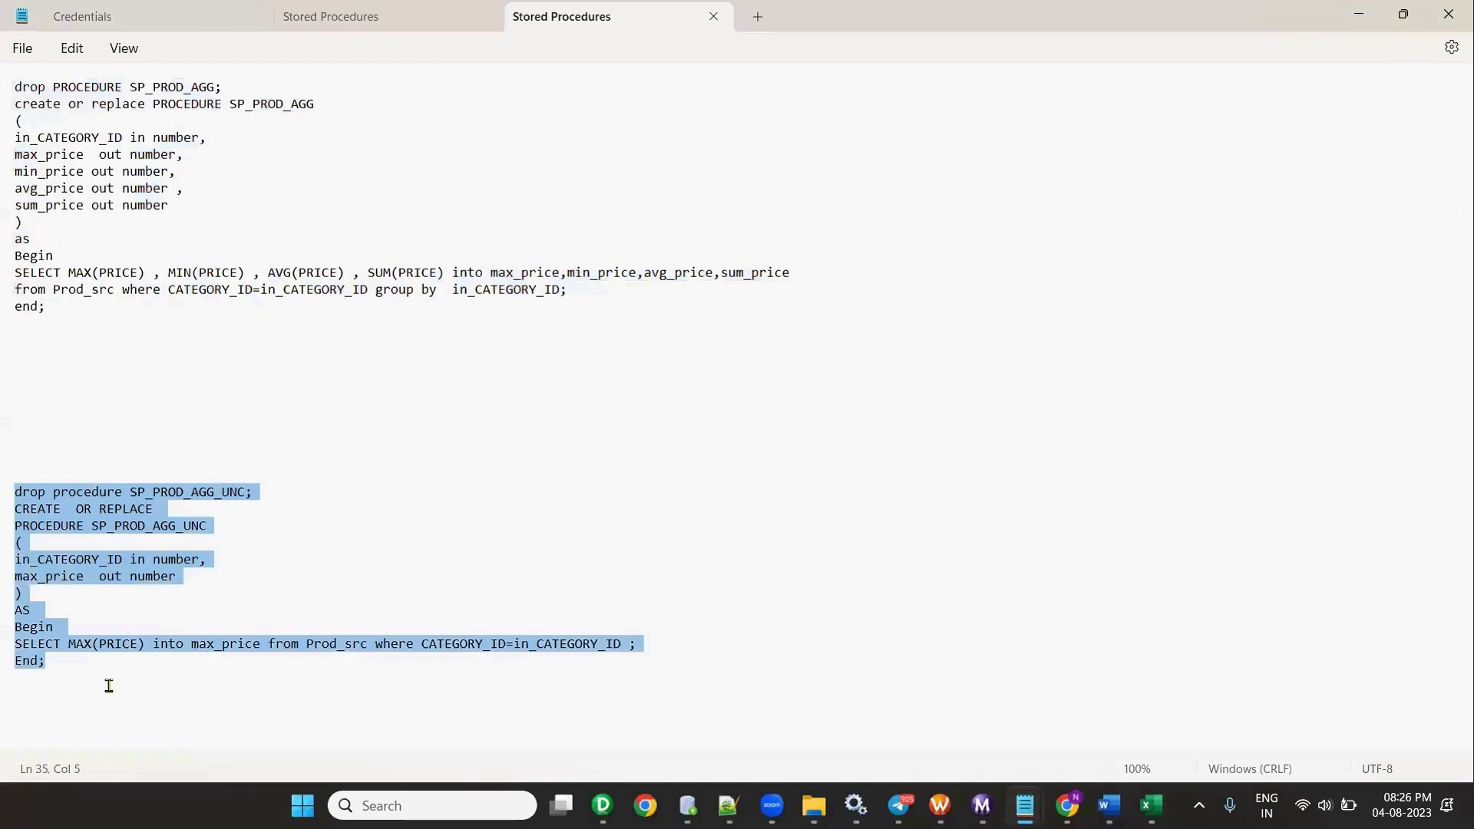
{"action": "left_click", "coordinate": [83, 647]}
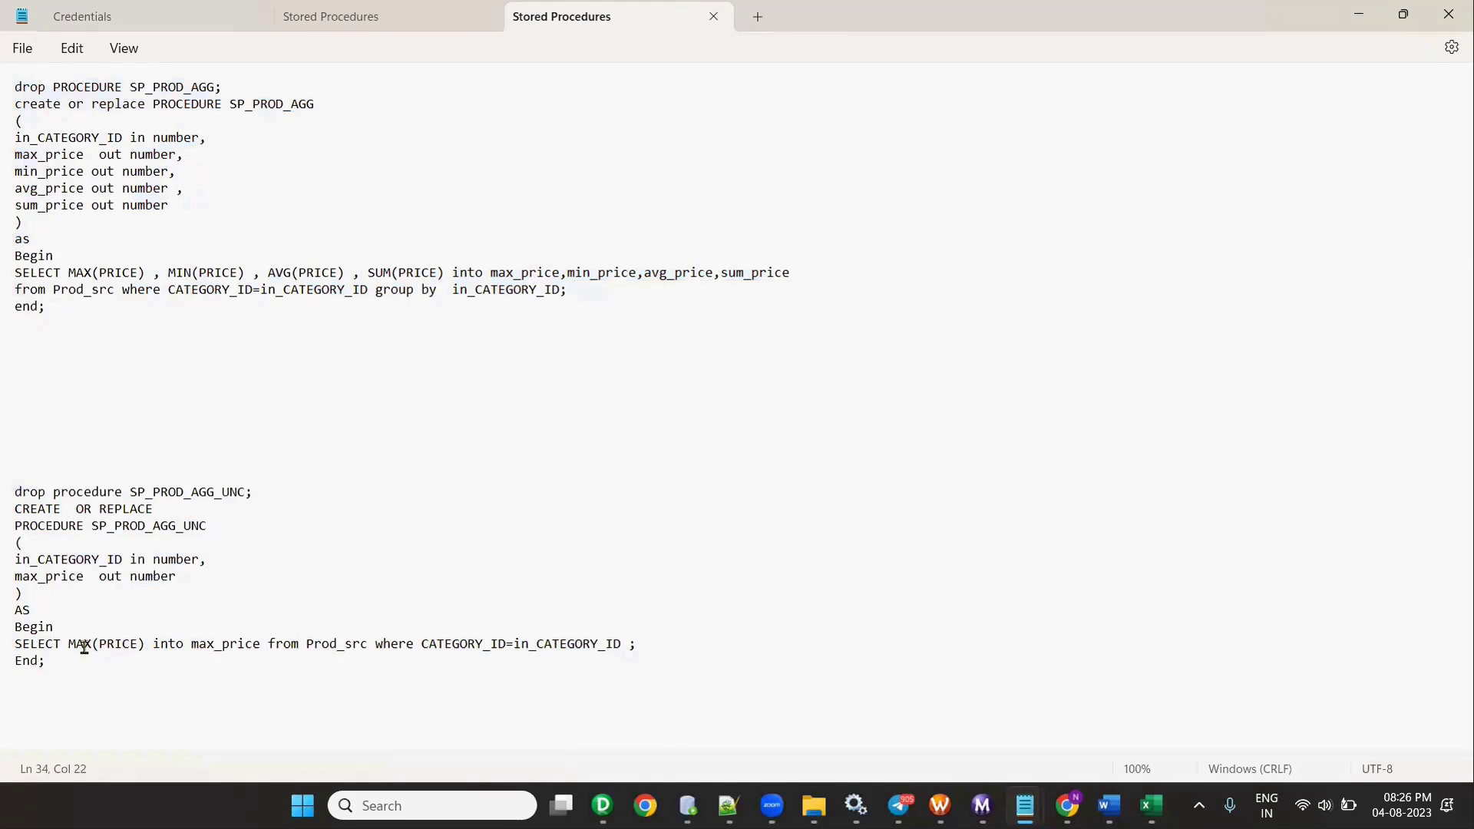
{"action": "key", "text": "alt+Tab"}
{"action": "left_click", "coordinate": [480, 493]}
- Paste the SP_PROD_AGG_UNC script below line 46 and run lines 47–60 to recompile it
{"action": "key", "text": "Return"}
{"action": "key", "text": "Return"}
{"action": "key", "text": "Return"}
{"action": "key", "text": "Return"}
{"action": "key", "text": "Return"}
{"action": "key", "text": "Return"}
{"action": "key", "text": "Return"}
{"action": "key", "text": "Return"}
{"action": "key", "text": "Return"}
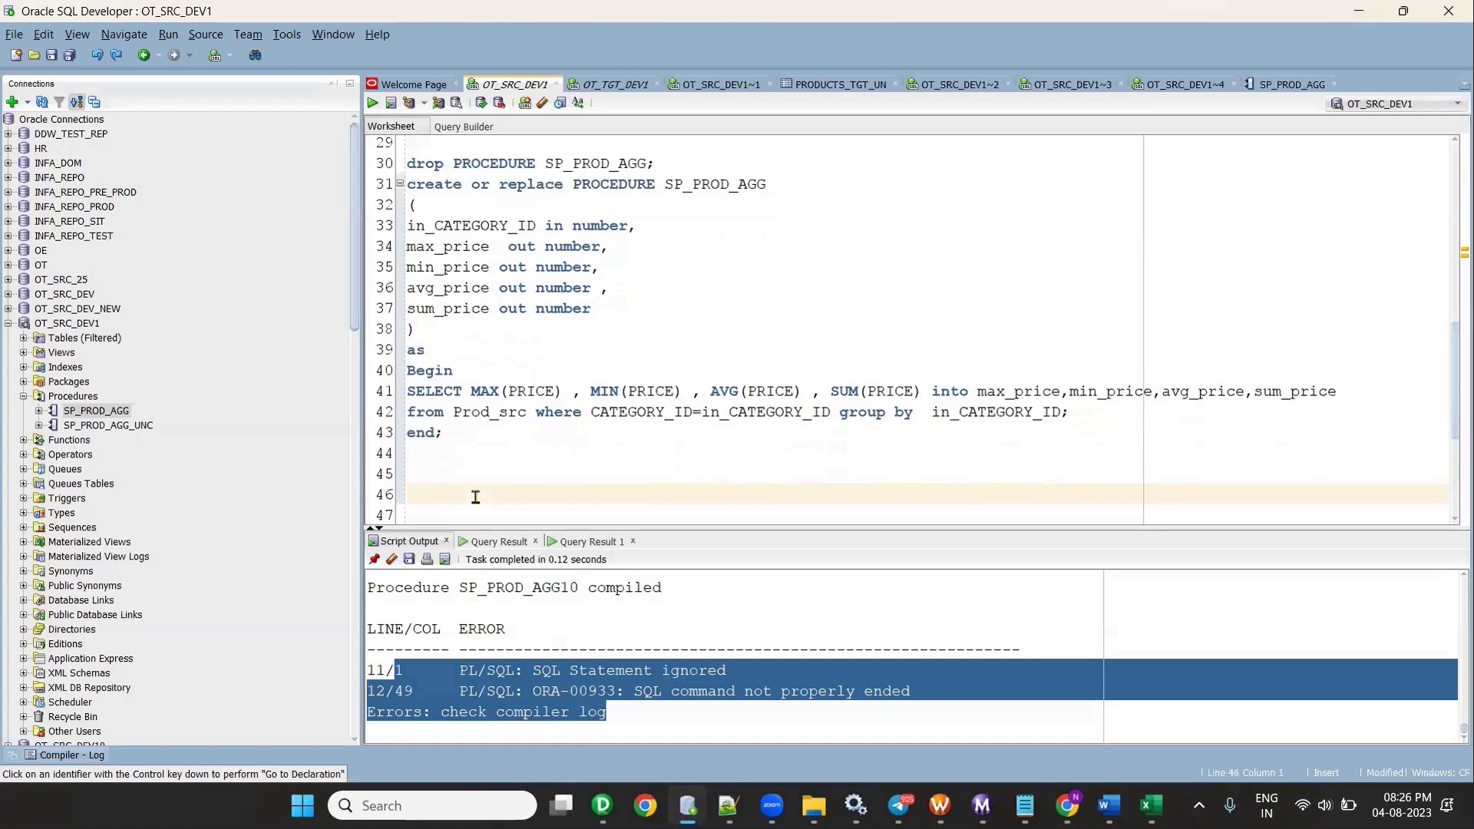
{"action": "key", "text": "Return"}
{"action": "key", "text": "Return"}
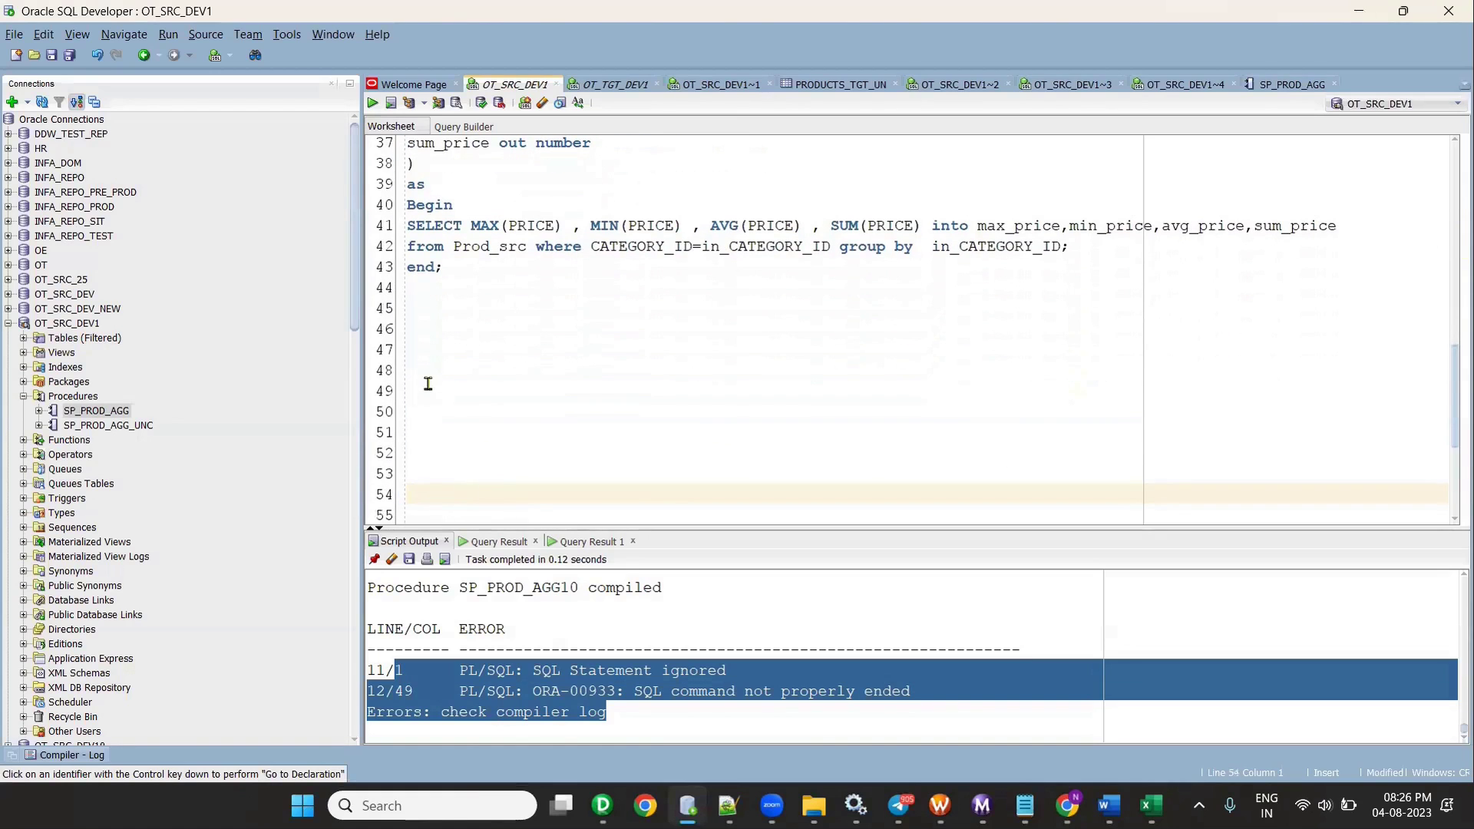
{"action": "left_click", "coordinate": [427, 384]}
{"action": "key", "text": "ctrl+v"}
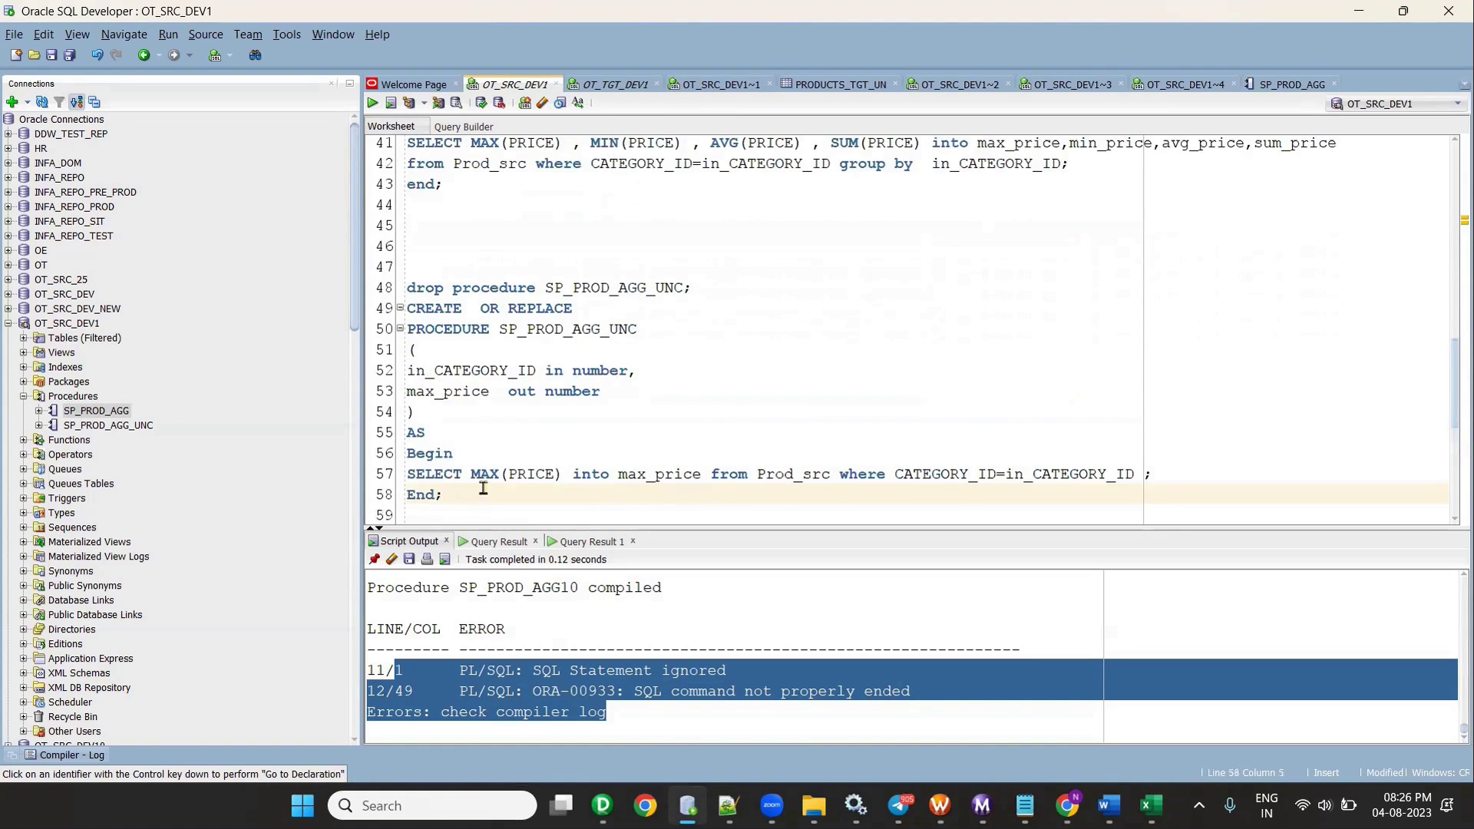
{"action": "left_click_drag", "start_coordinate": [470, 475], "coordinate": [561, 476]}
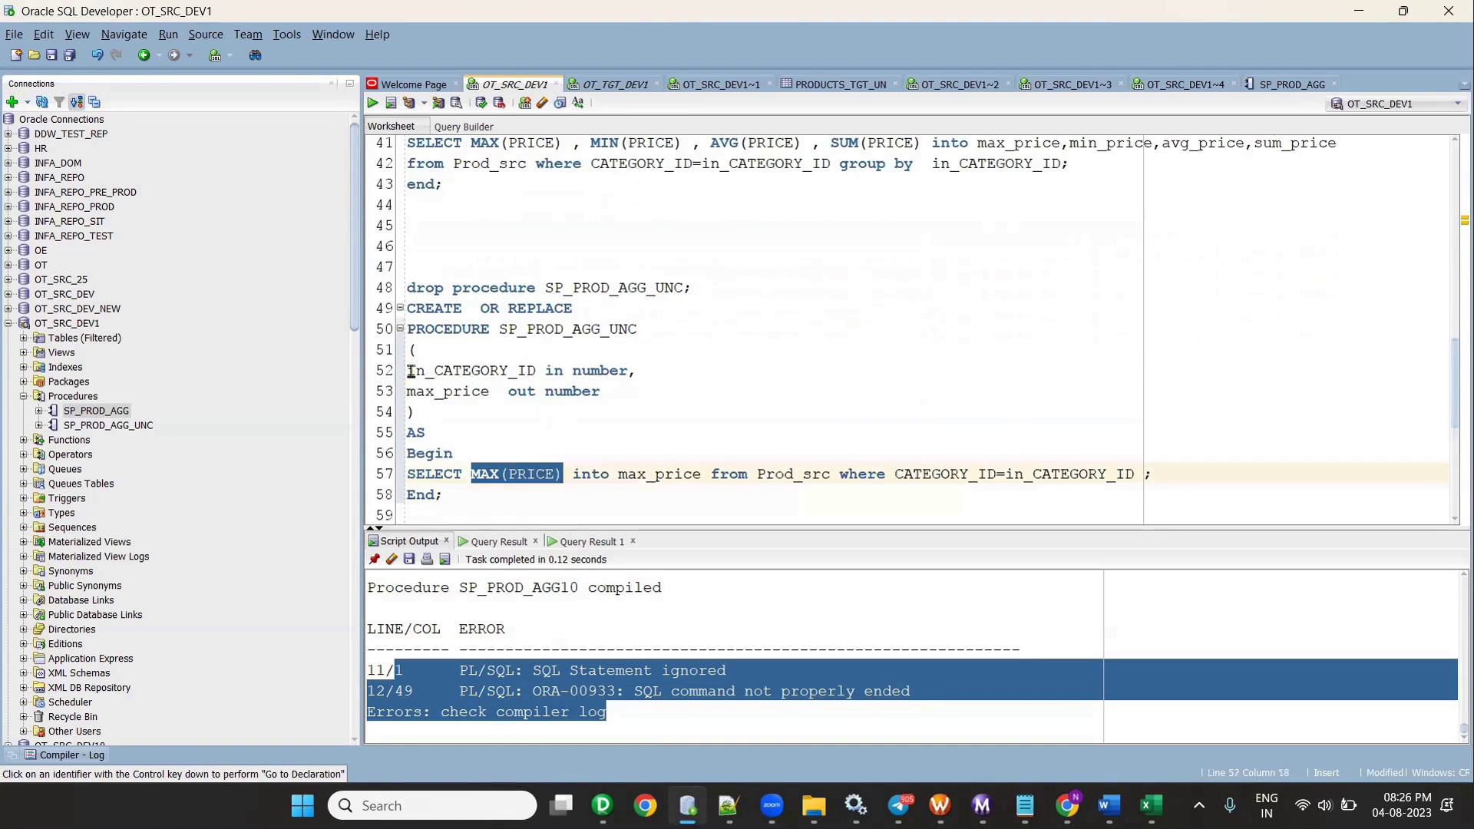
{"action": "left_click_drag", "start_coordinate": [407, 370], "coordinate": [664, 379]}
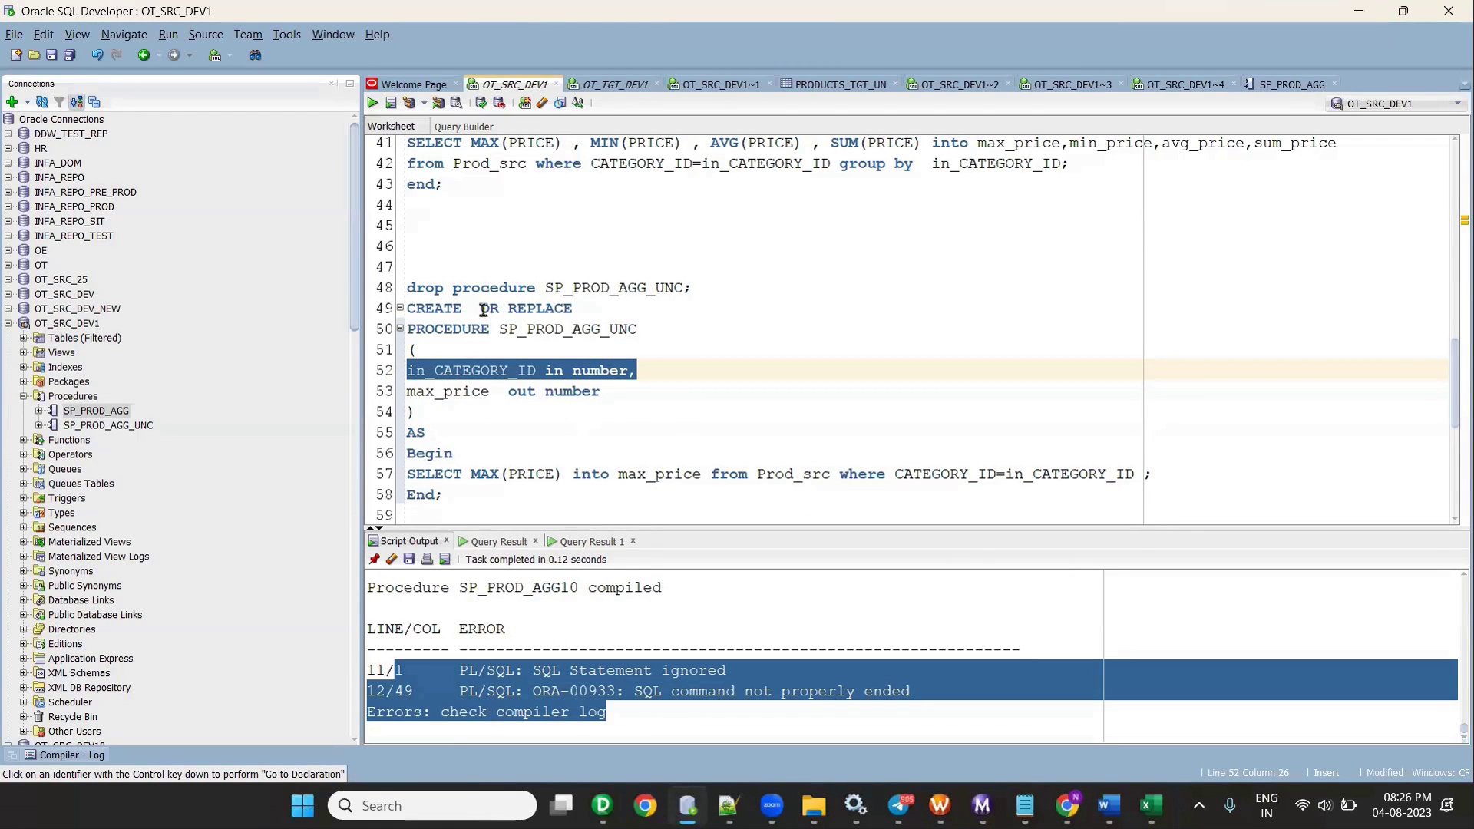
{"action": "left_click", "coordinate": [458, 249]}
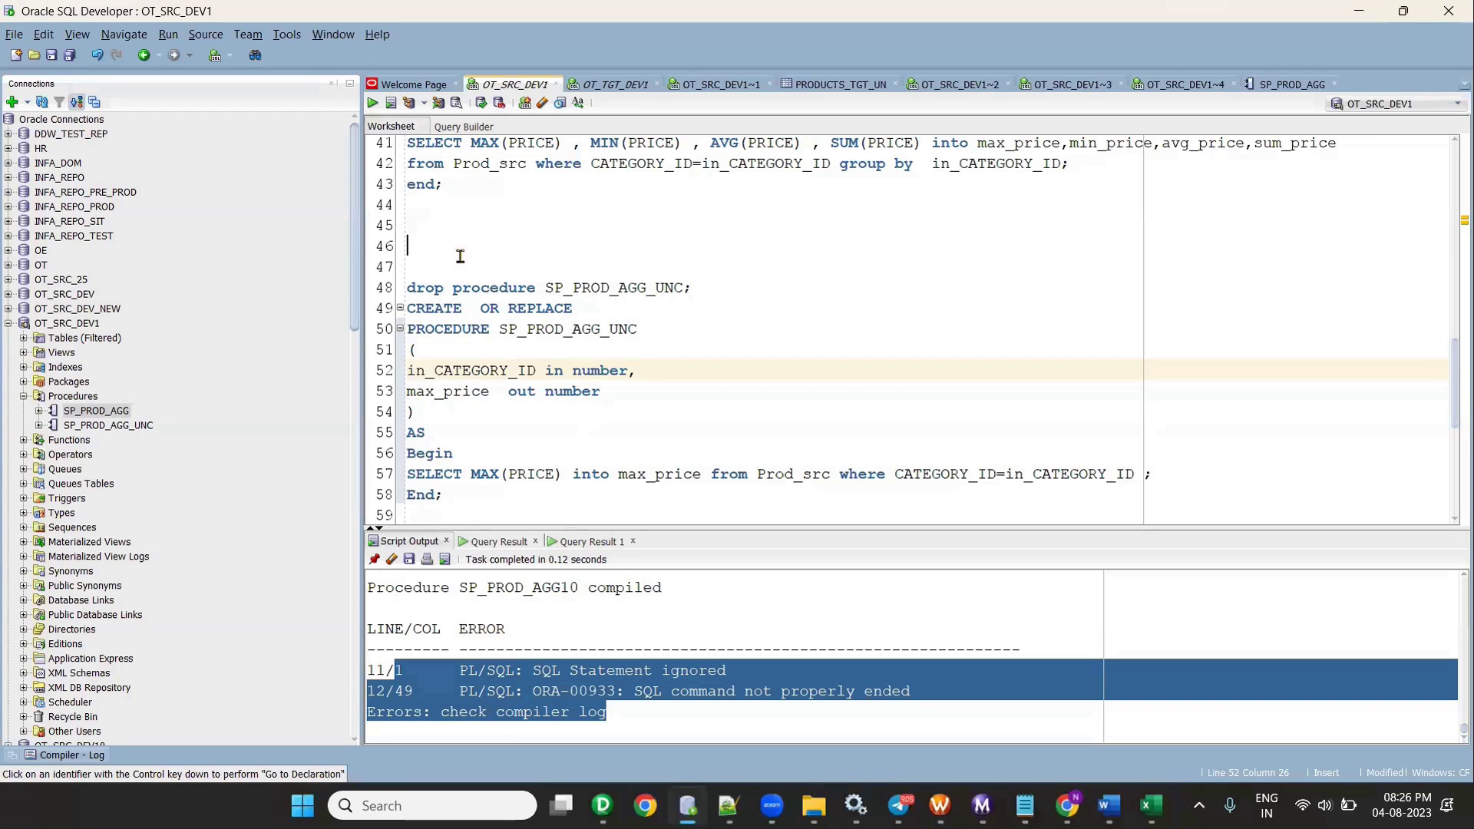
{"action": "left_click_drag", "start_coordinate": [432, 263], "coordinate": [507, 518]}
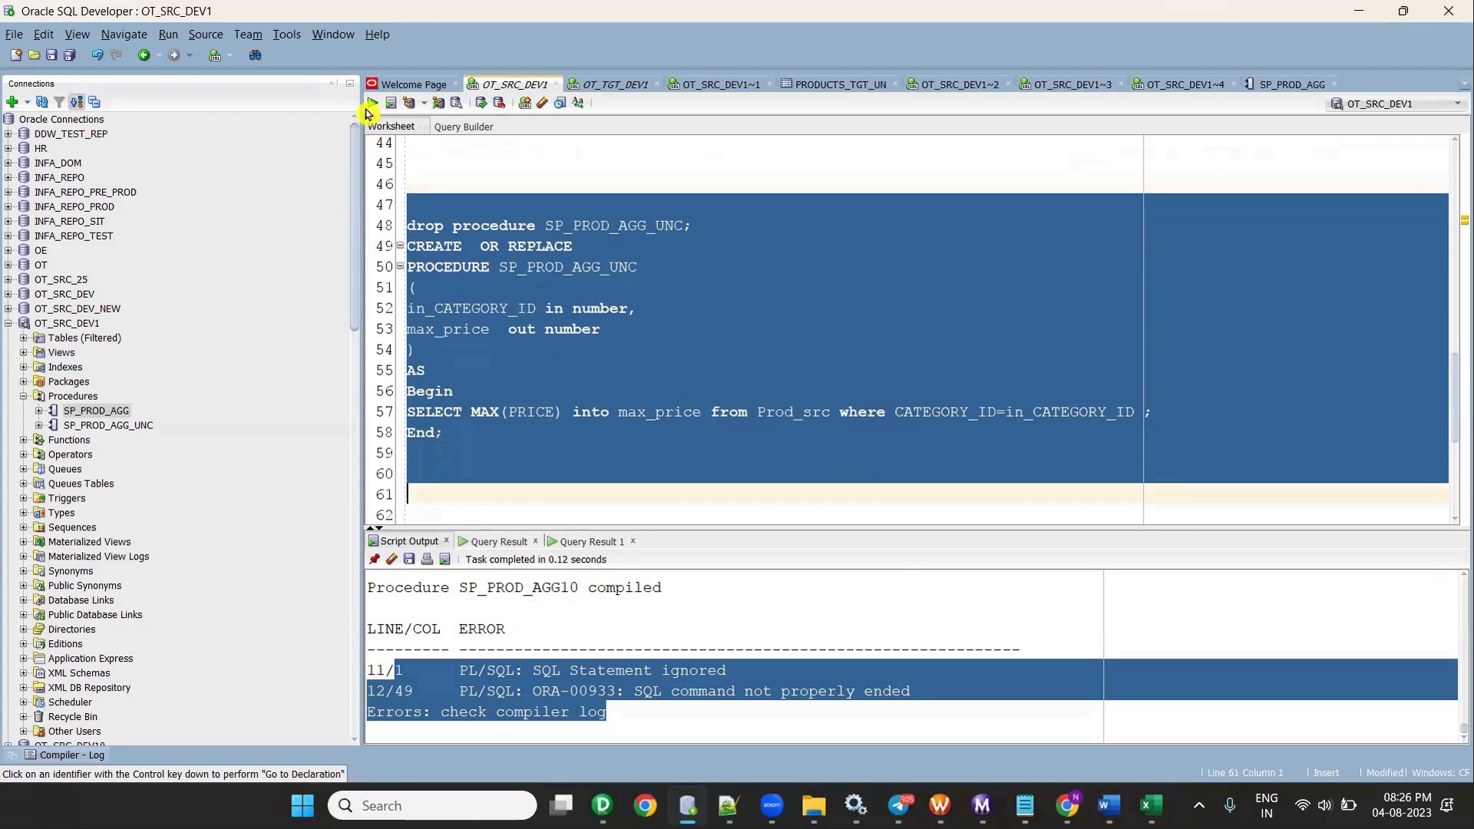
{"action": "left_click", "coordinate": [372, 104]}
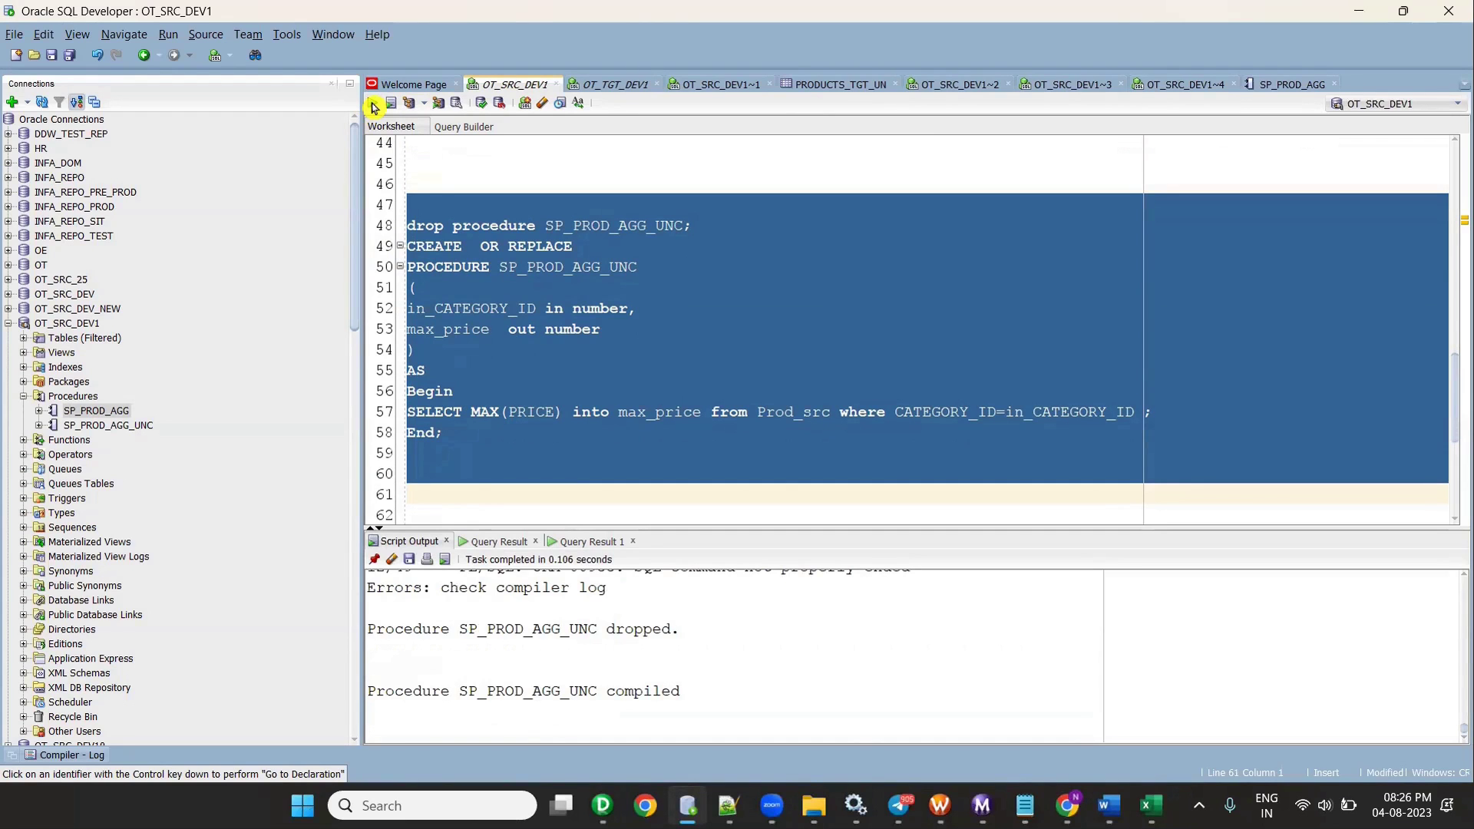
- Start creating a new mapping in PowerCenter Designer, then bring up the OT_TGT_DEV1 worksheet
{"action": "mouse_move", "coordinate": [603, 805]}
{"action": "left_click", "coordinate": [564, 711]}
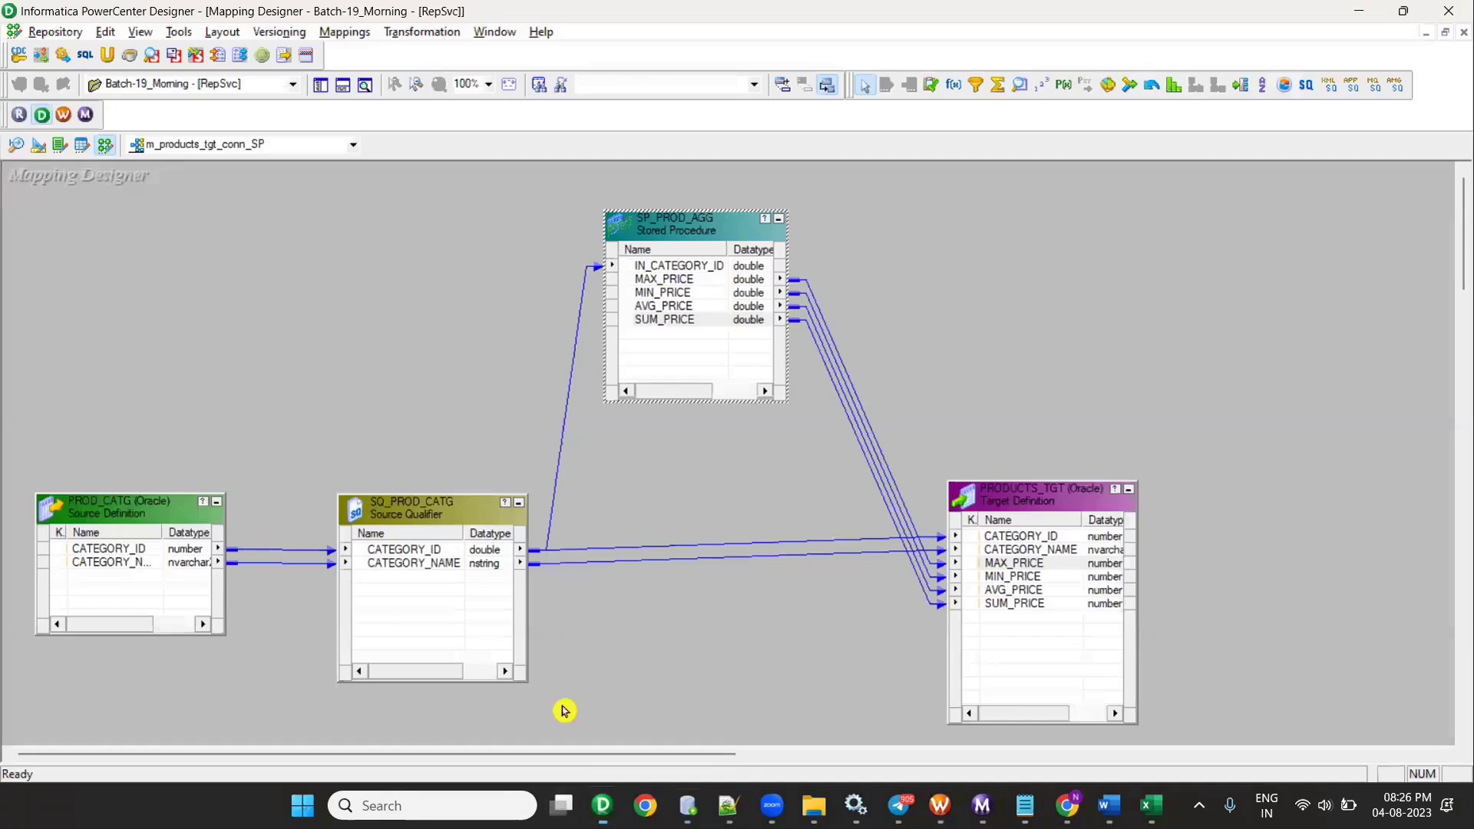
{"action": "left_click", "coordinate": [345, 32]}
{"action": "left_click", "coordinate": [345, 51]}
{"action": "type", "text": "max_price  out number"}
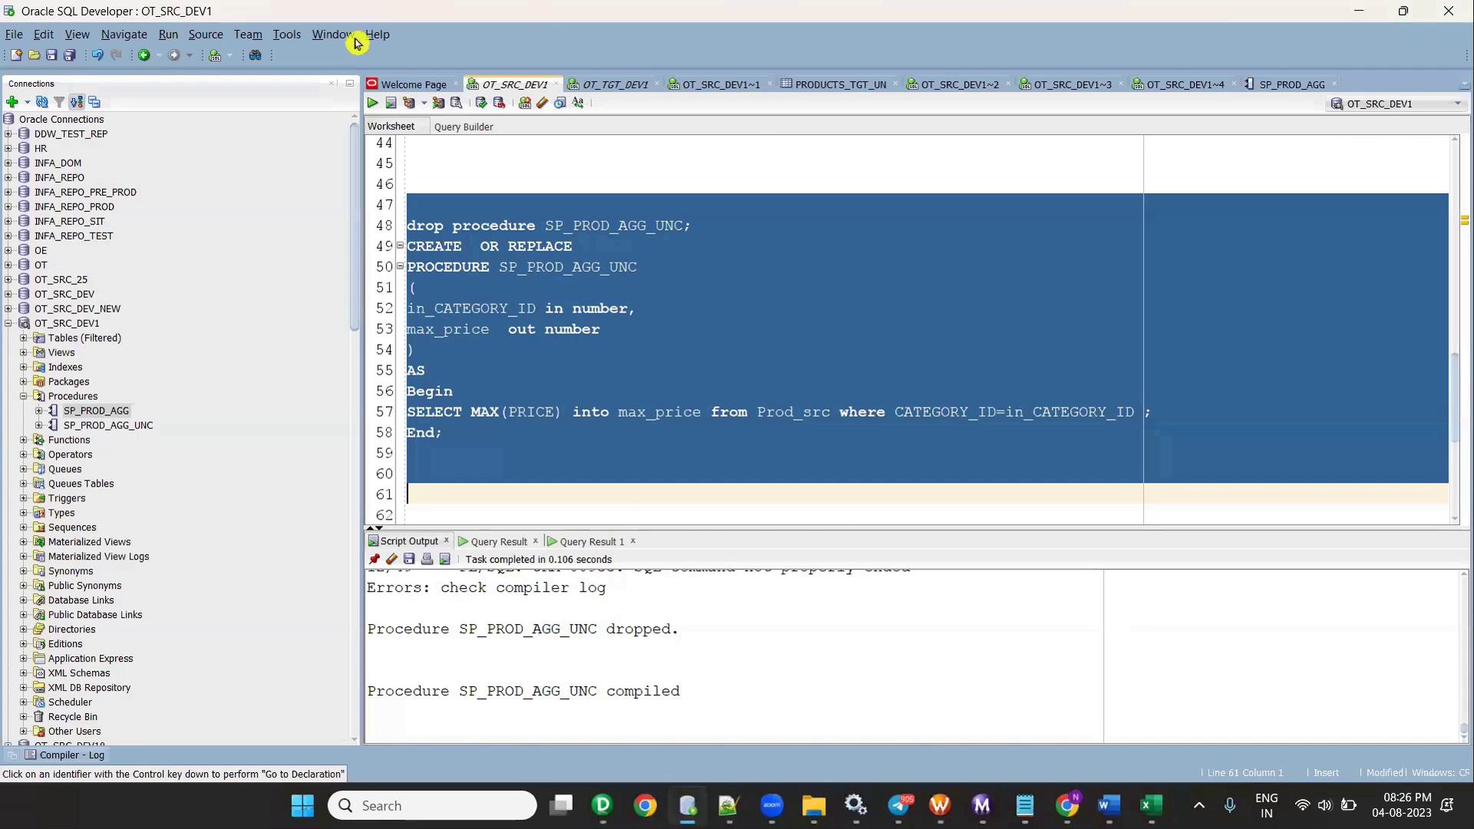
{"action": "left_click", "coordinate": [616, 89]}
{"action": "scroll", "coordinate": [591, 330], "scroll_direction": "up", "scroll_amount": 3}
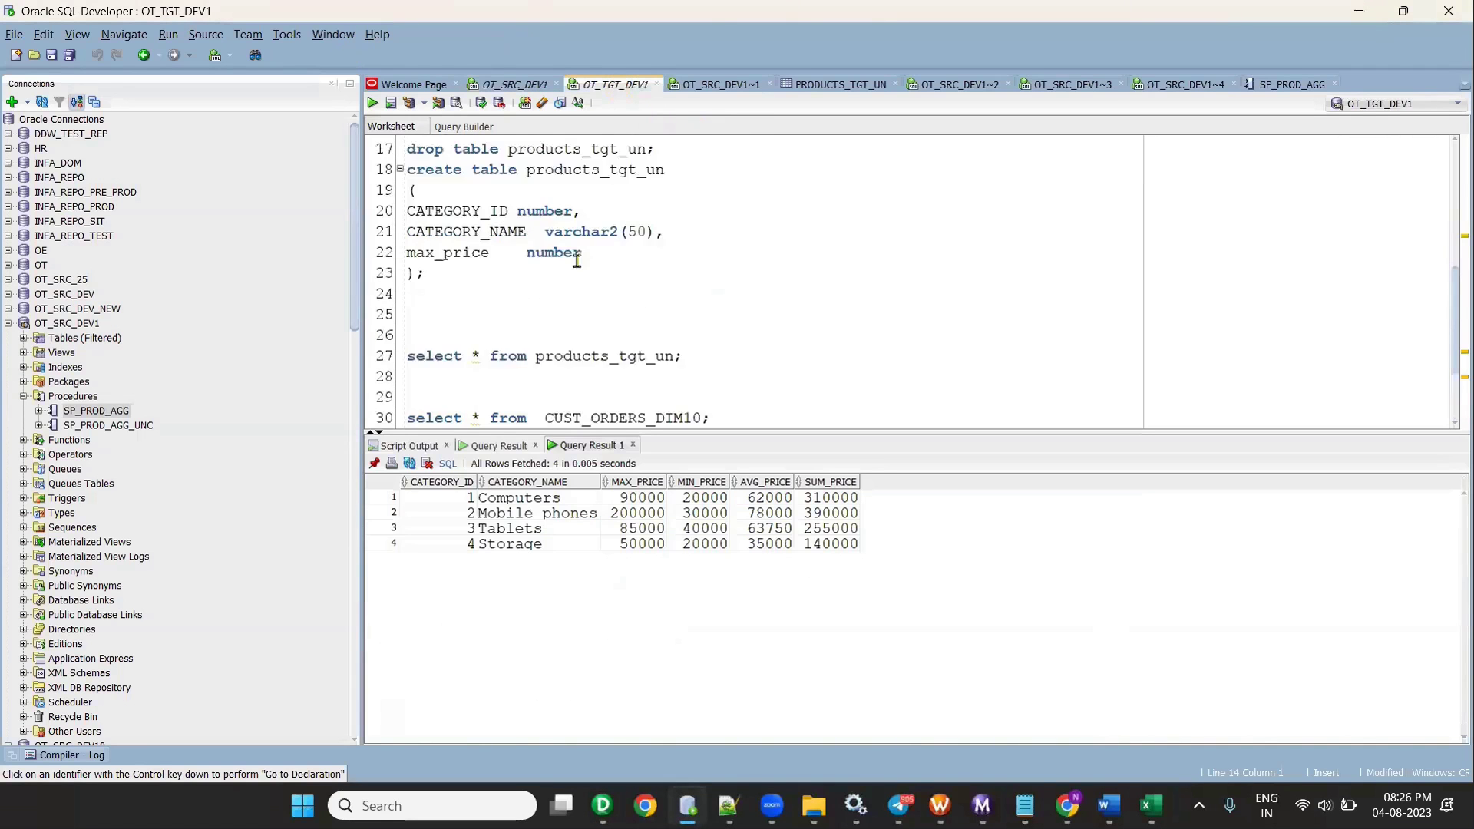
{"action": "scroll", "coordinate": [591, 337], "scroll_direction": "down", "scroll_amount": 2}
{"action": "left_click", "coordinate": [591, 313]}
{"action": "double_click", "coordinate": [591, 293]}
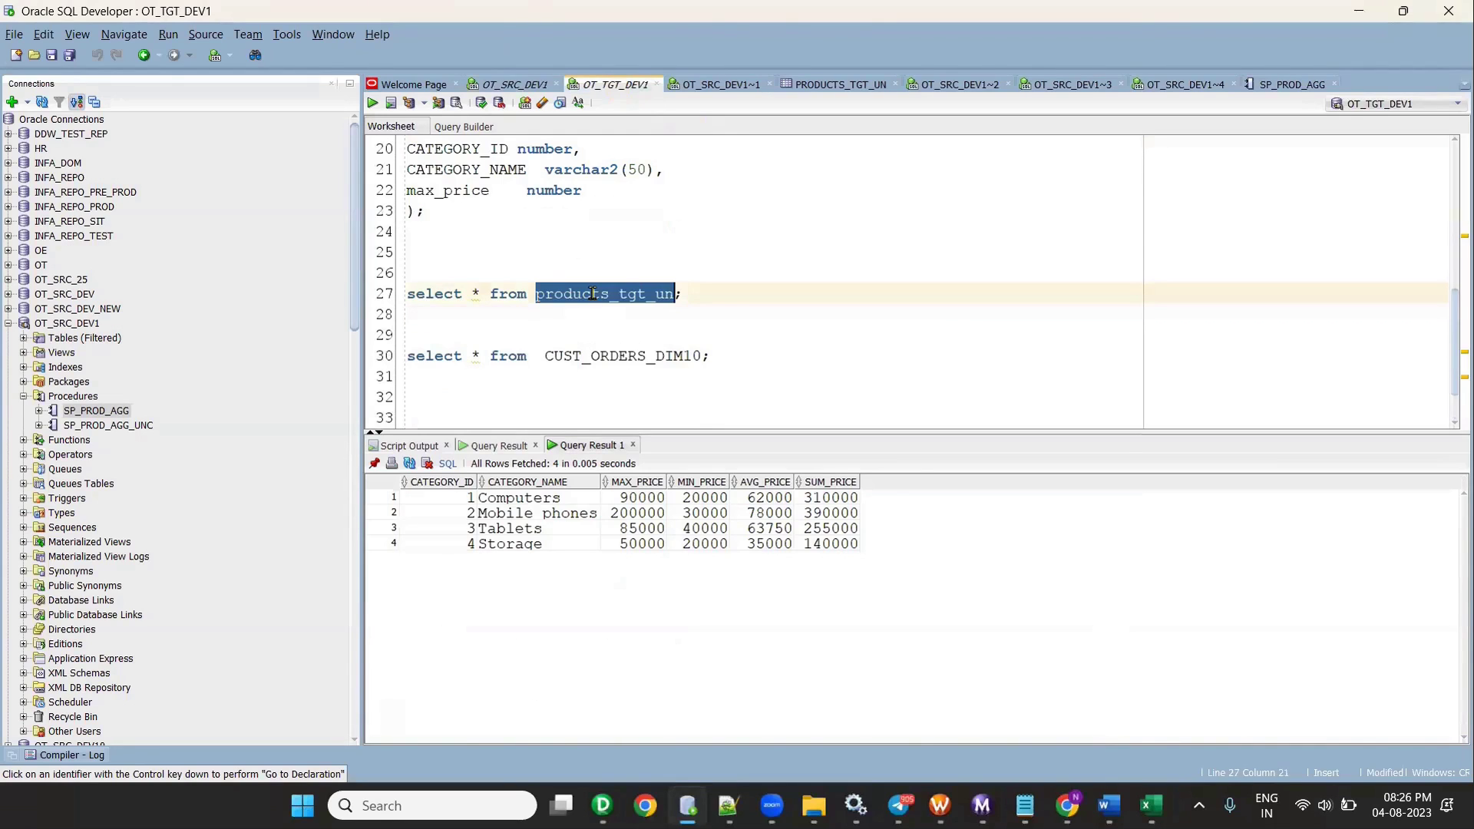
{"action": "left_click", "coordinate": [744, 315]}
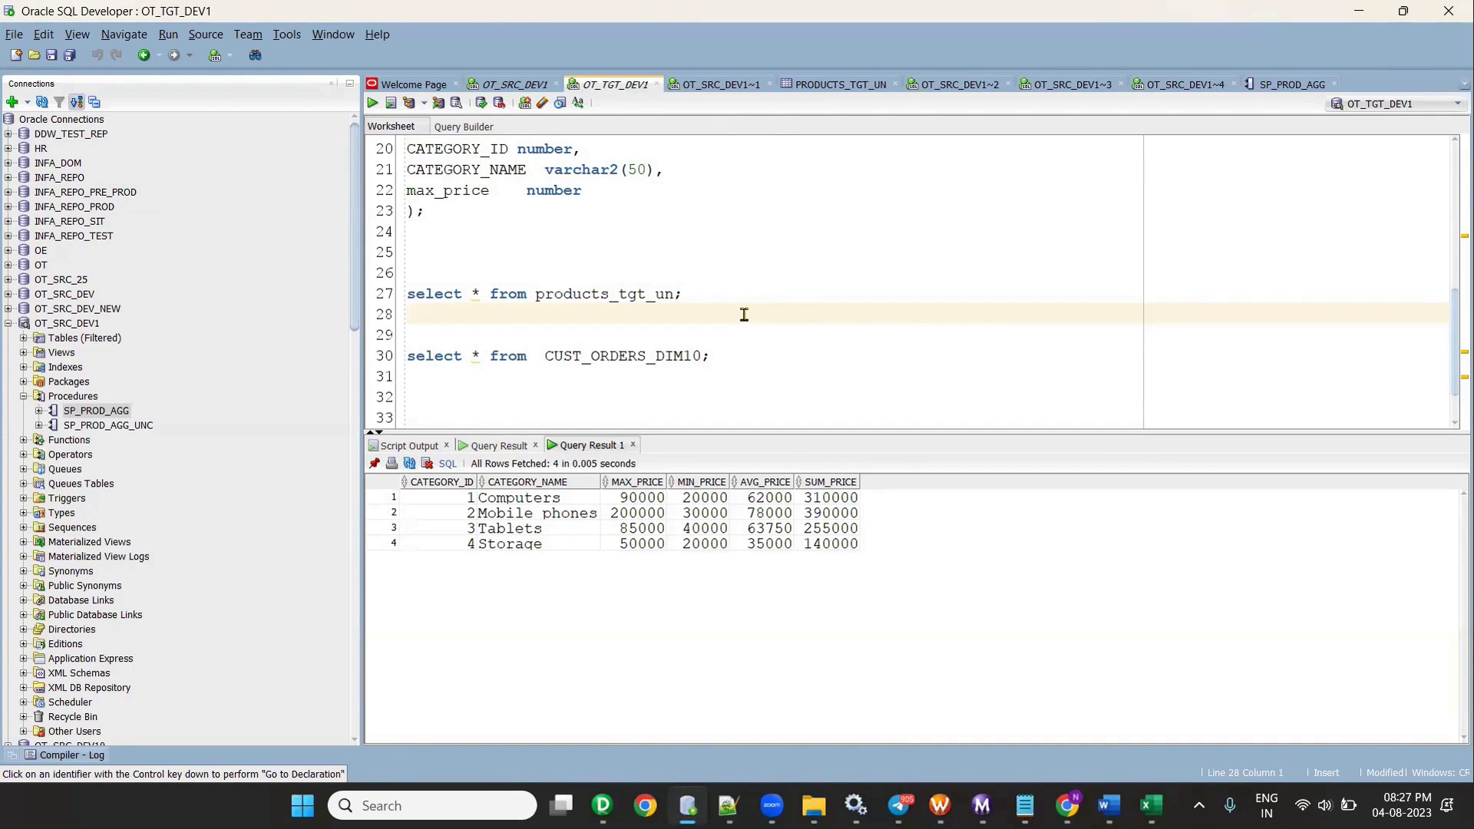
{"action": "left_click", "coordinate": [735, 294]}
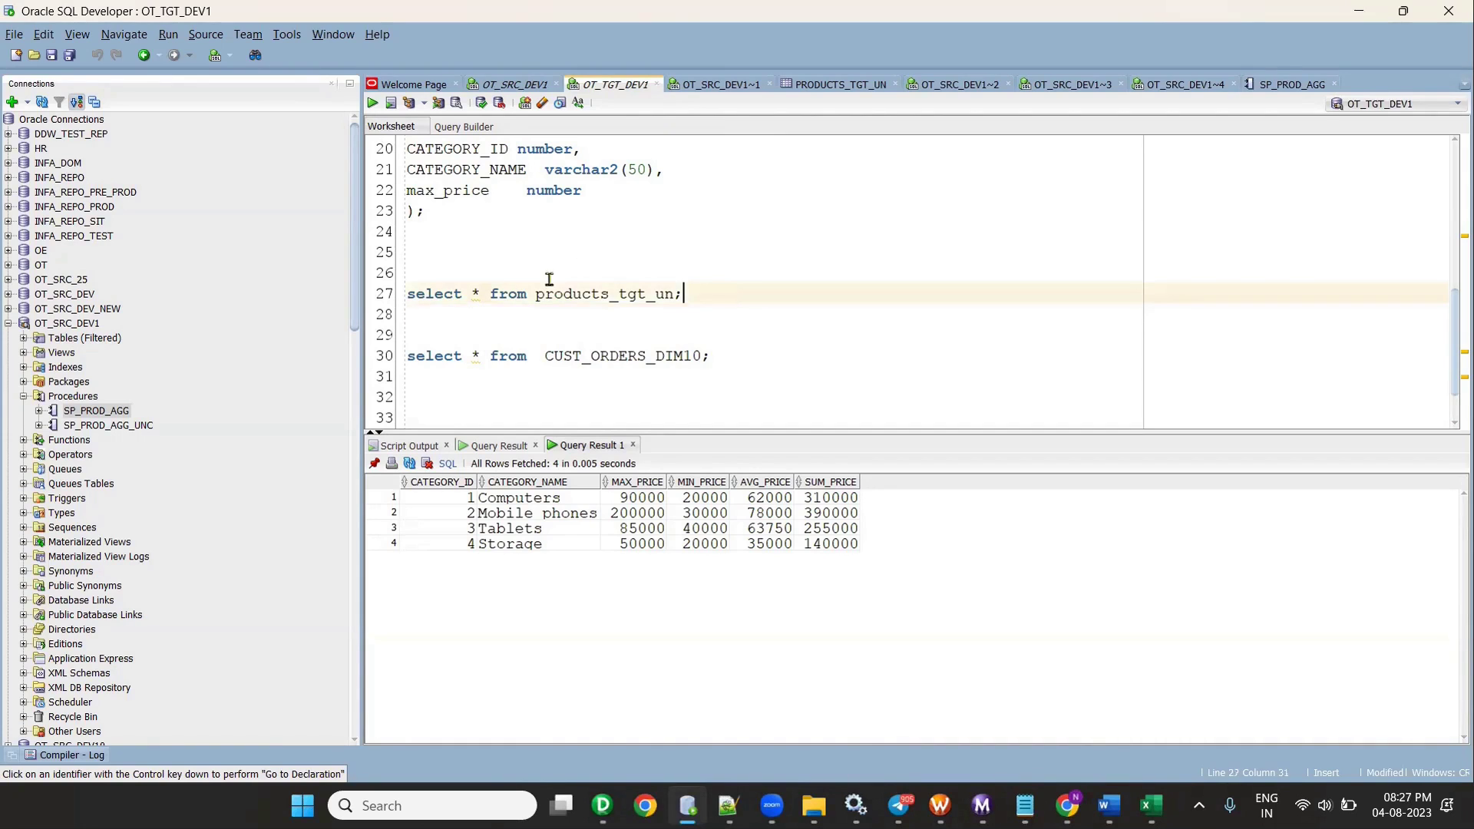
{"action": "scroll", "coordinate": [538, 261], "scroll_direction": "up", "scroll_amount": 3}
{"action": "scroll", "coordinate": [474, 294], "scroll_direction": "down", "scroll_amount": 1}
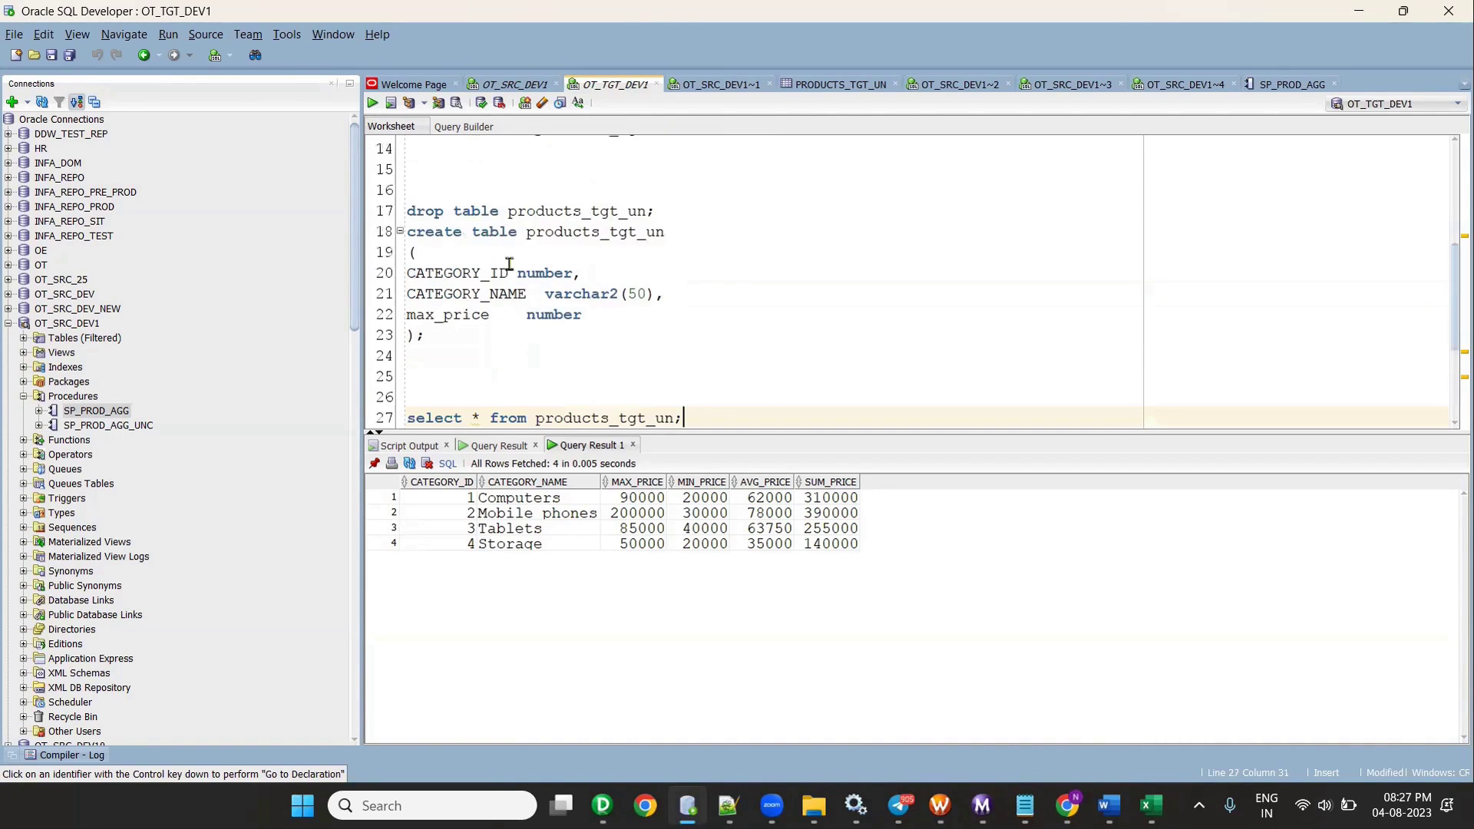
{"action": "left_click_drag", "start_coordinate": [527, 231], "coordinate": [672, 257]}
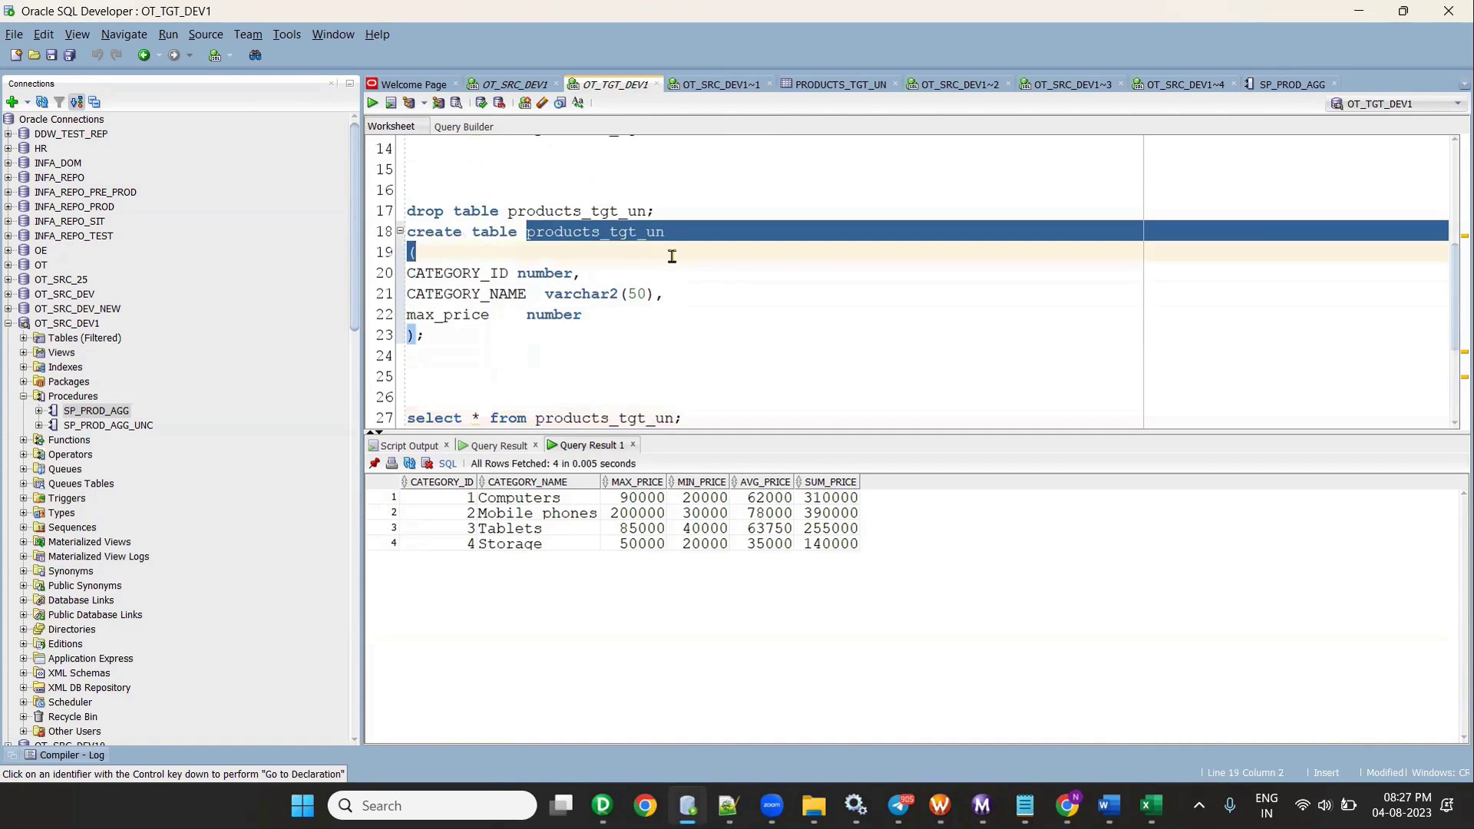
{"action": "left_click", "coordinate": [1151, 805]}
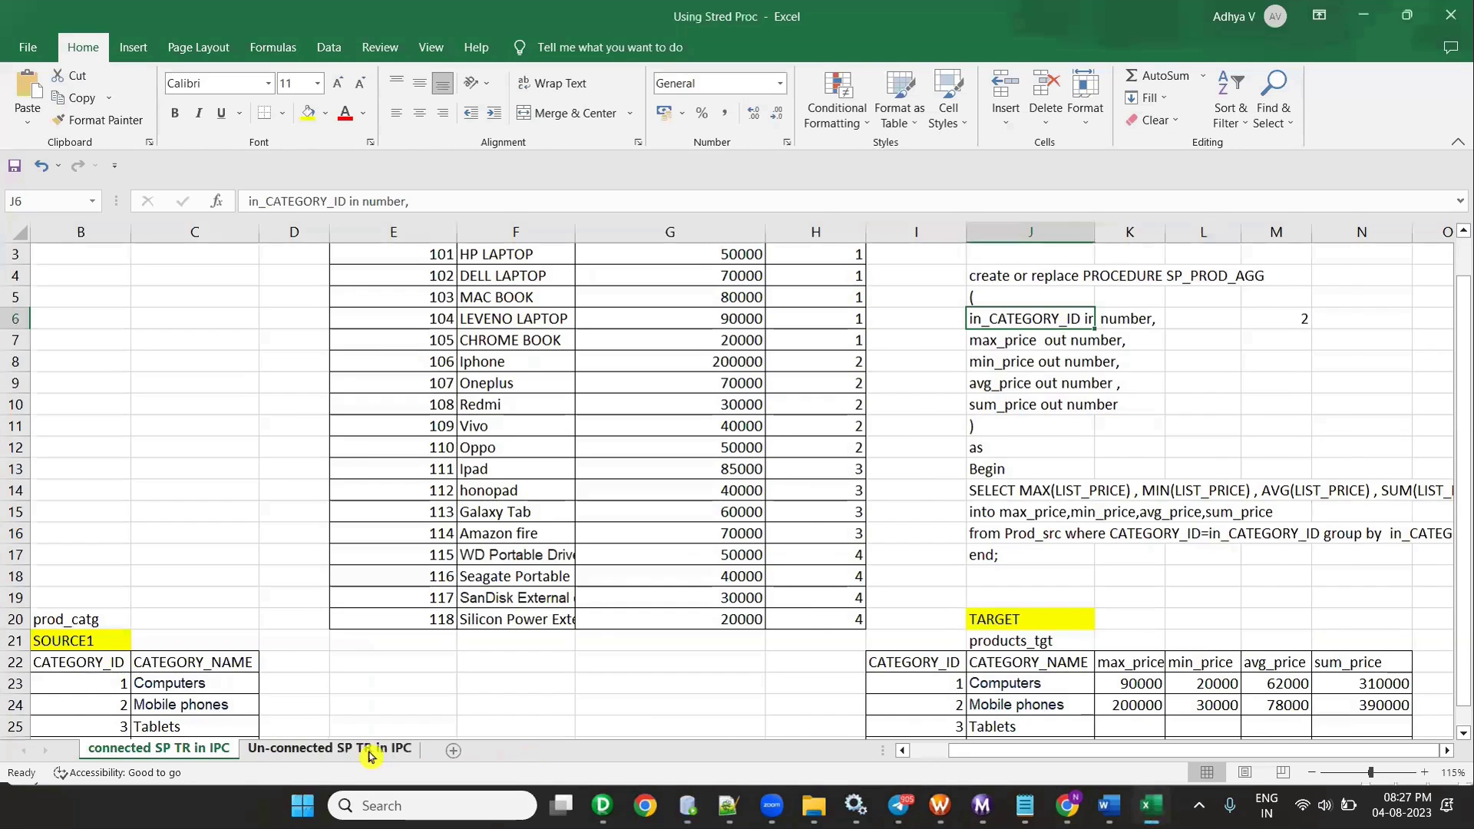
- Review the Prod_src and prod_catg tables on the Un-connected SP TR in IPC sheet, comparing category id 1
{"action": "left_click", "coordinate": [367, 751]}
{"action": "scroll", "coordinate": [552, 622], "scroll_direction": "down", "scroll_amount": 2}
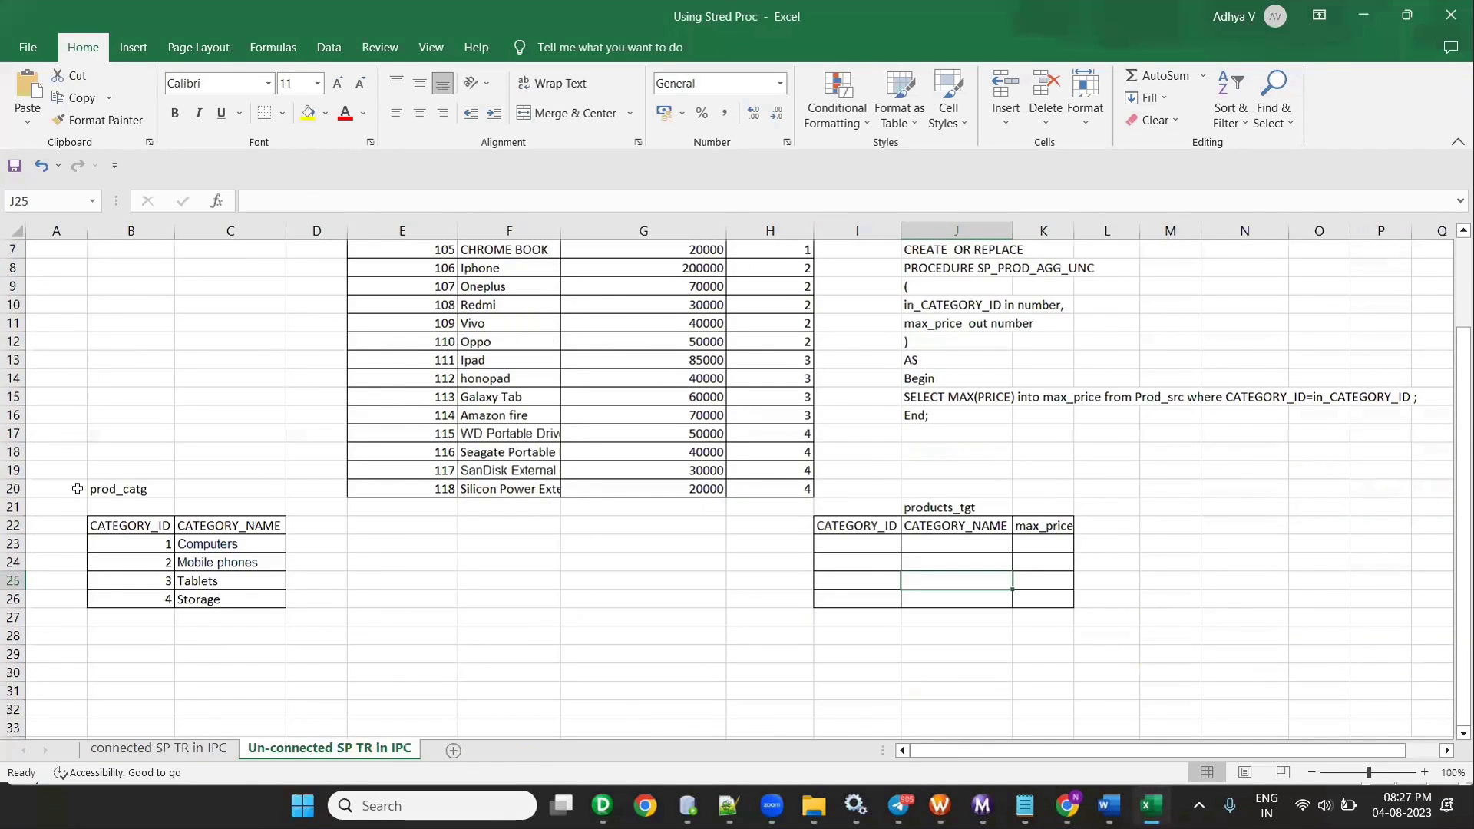
{"action": "left_click", "coordinate": [107, 491]}
{"action": "scroll", "coordinate": [115, 495], "scroll_direction": "up", "scroll_amount": 2}
{"action": "left_click", "coordinate": [376, 253]}
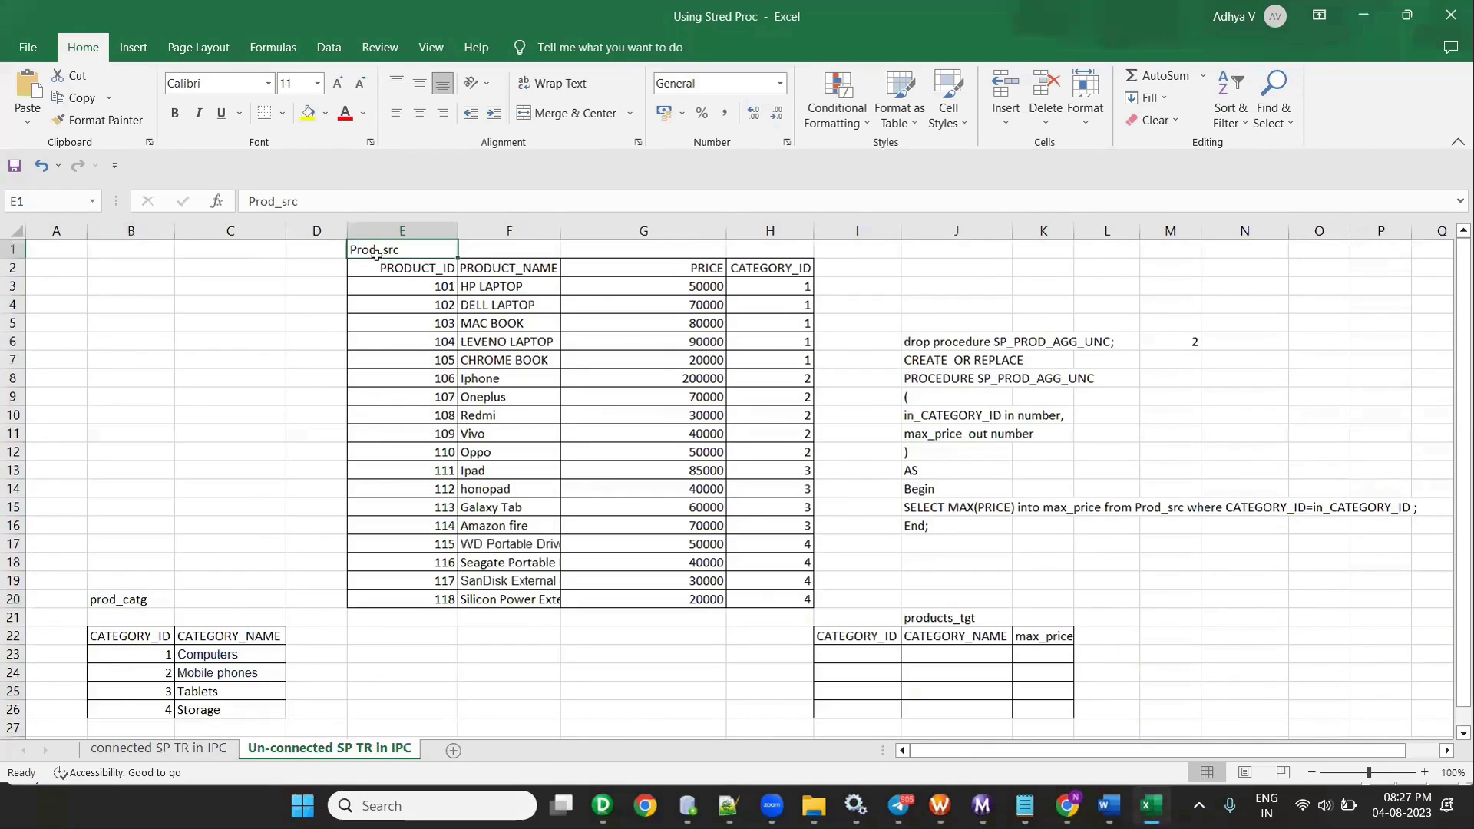
{"action": "scroll", "coordinate": [860, 522], "scroll_direction": "down", "scroll_amount": 2}
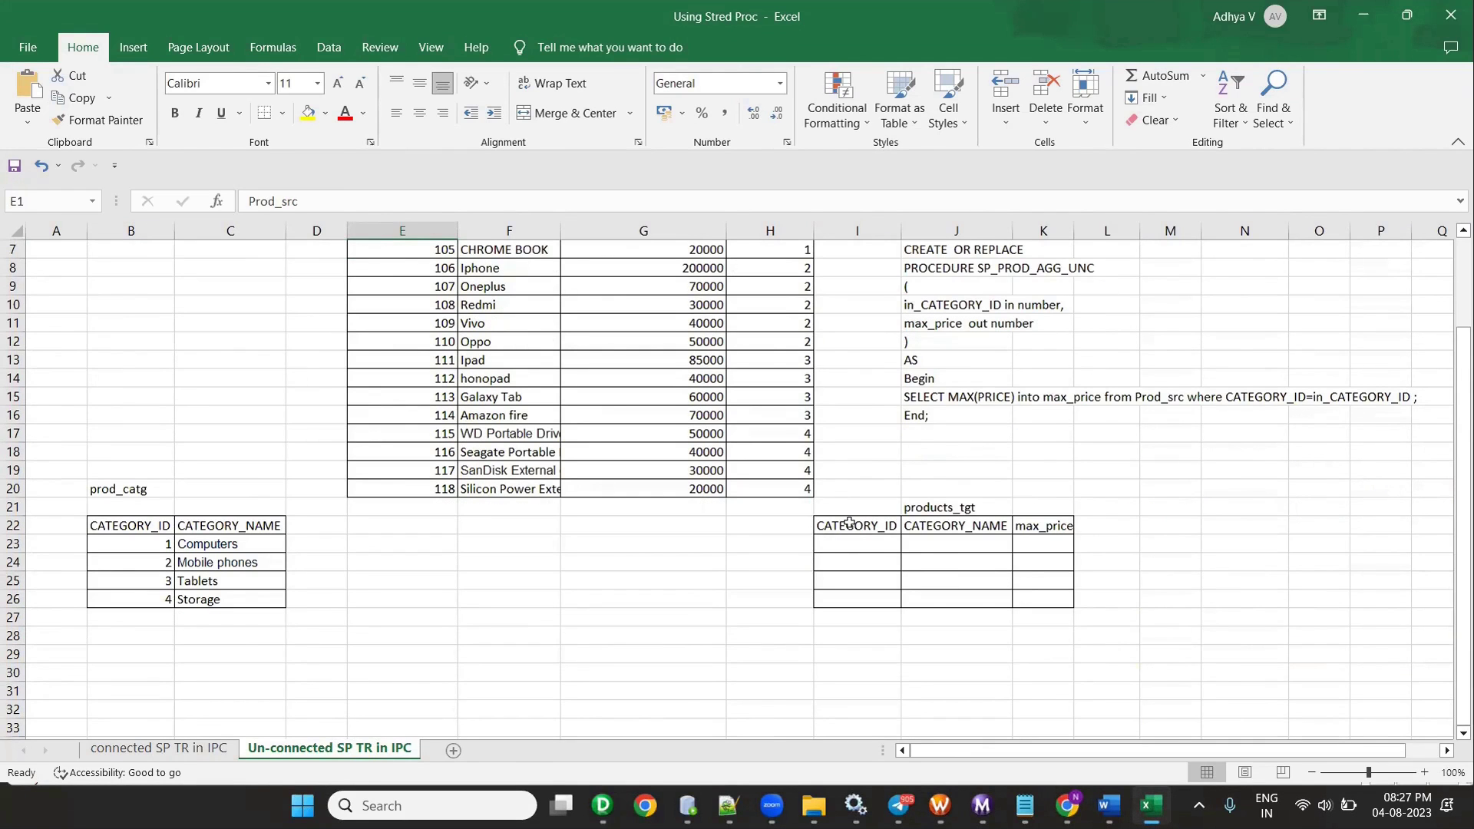
{"action": "left_click", "coordinate": [395, 602]}
{"action": "scroll", "coordinate": [384, 599], "scroll_direction": "up", "scroll_amount": 2}
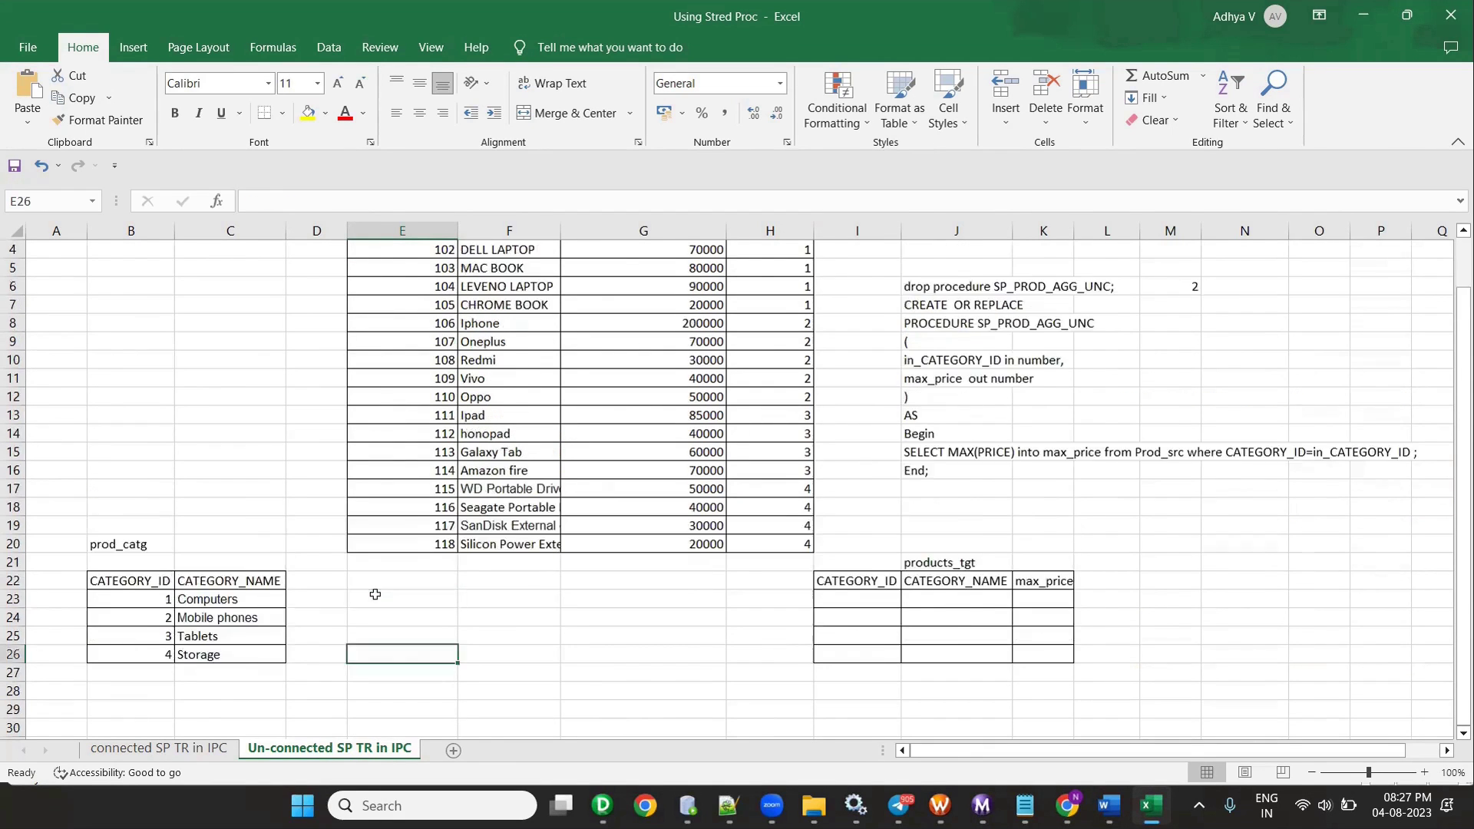
{"action": "left_click", "coordinate": [154, 653]}
{"action": "left_click", "coordinate": [783, 292], "text": "ctrl"}
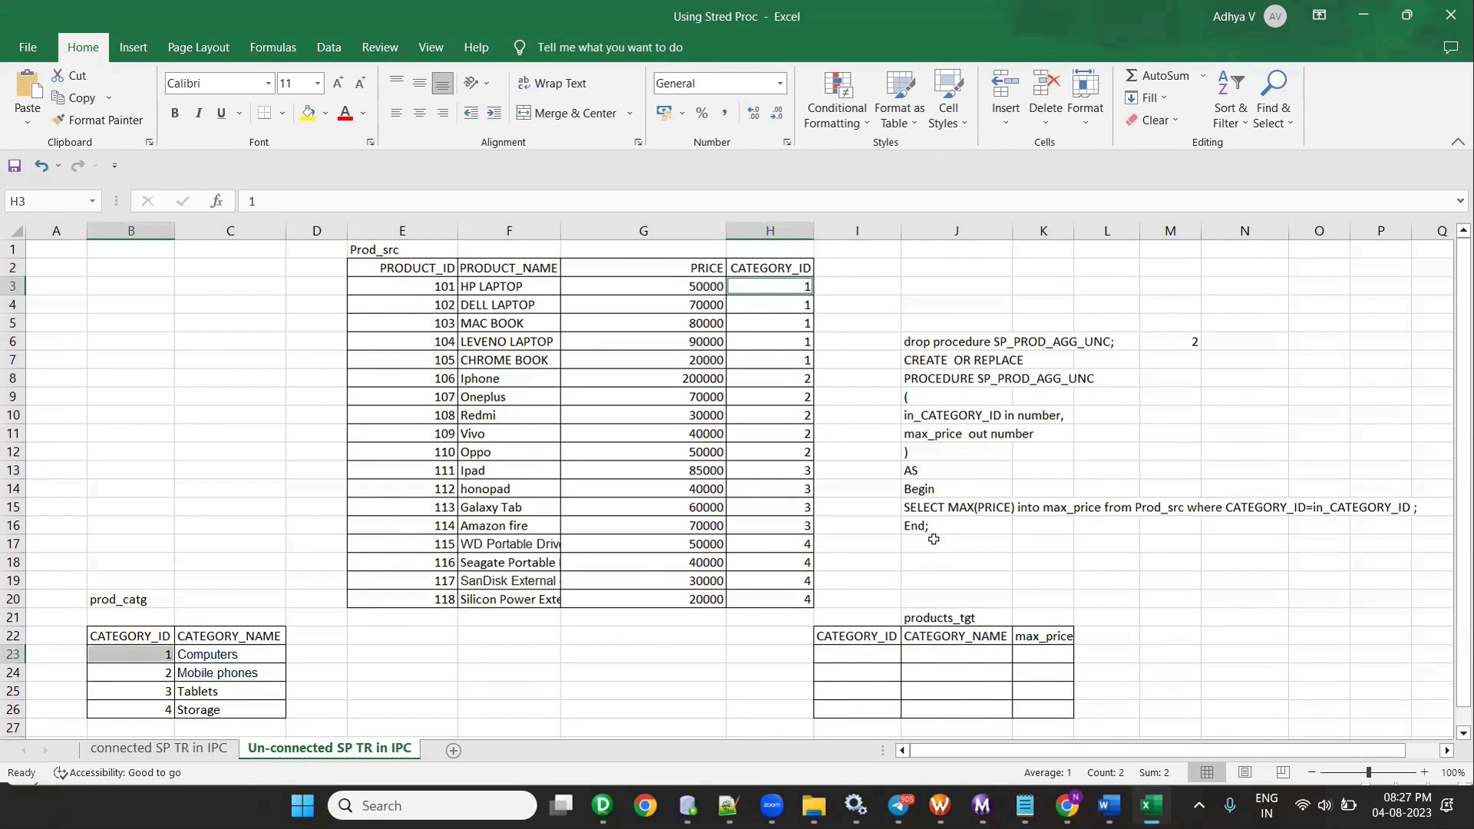
{"action": "key", "text": "alt+Tab"}
{"action": "key", "text": "alt+Tab"}
{"action": "key", "text": "alt+Tab"}
{"action": "key", "text": "alt+Tab"}
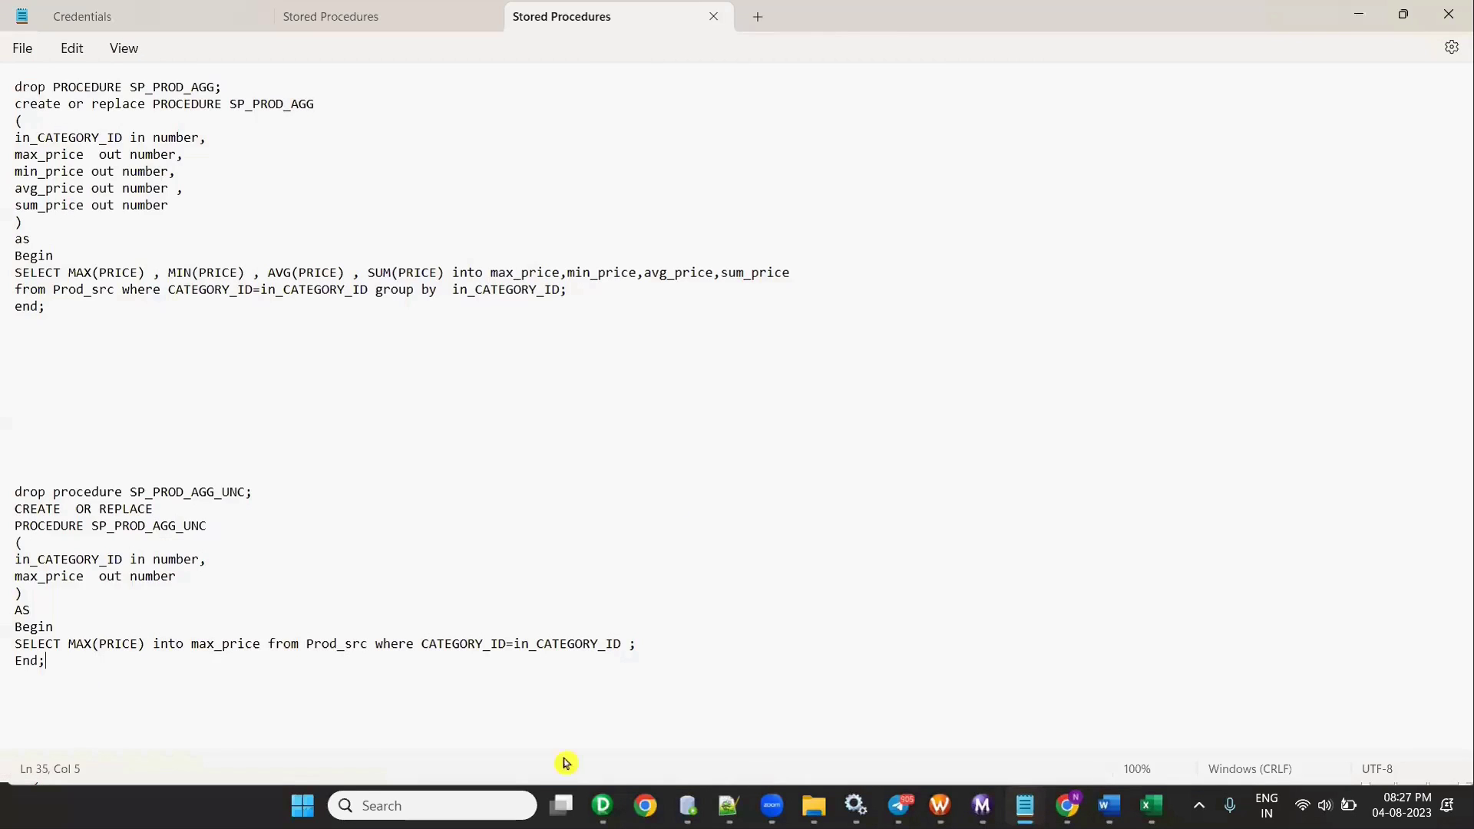
- Cycle through Designer's mapping name prompt, Excel and the Stored Procedures notes to review the SP_PROD_AGG_UNC script
{"action": "mouse_move", "coordinate": [603, 804]}
{"action": "left_click", "coordinate": [546, 743]}
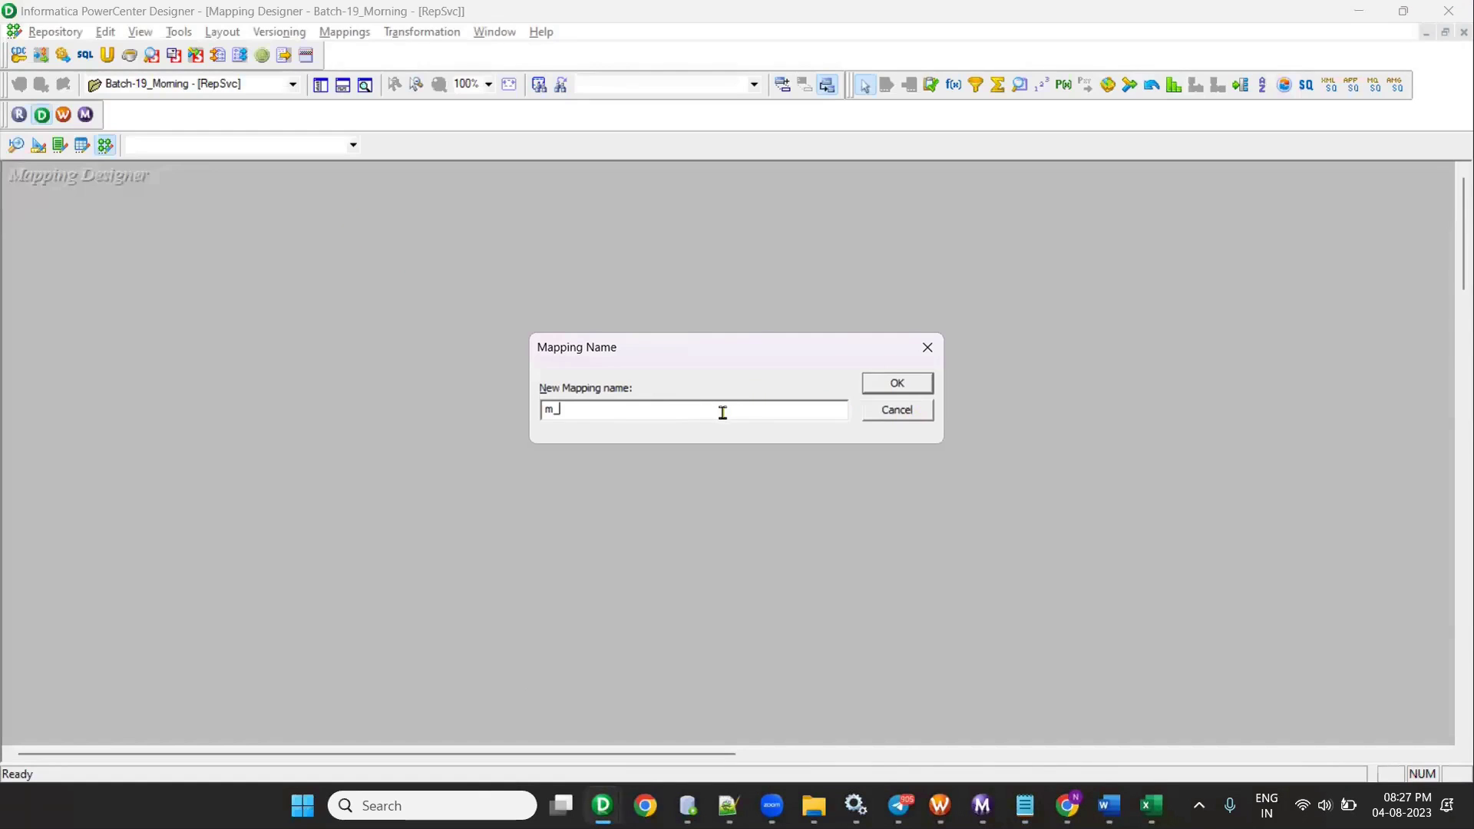
{"action": "key", "text": "alt+Tab"}
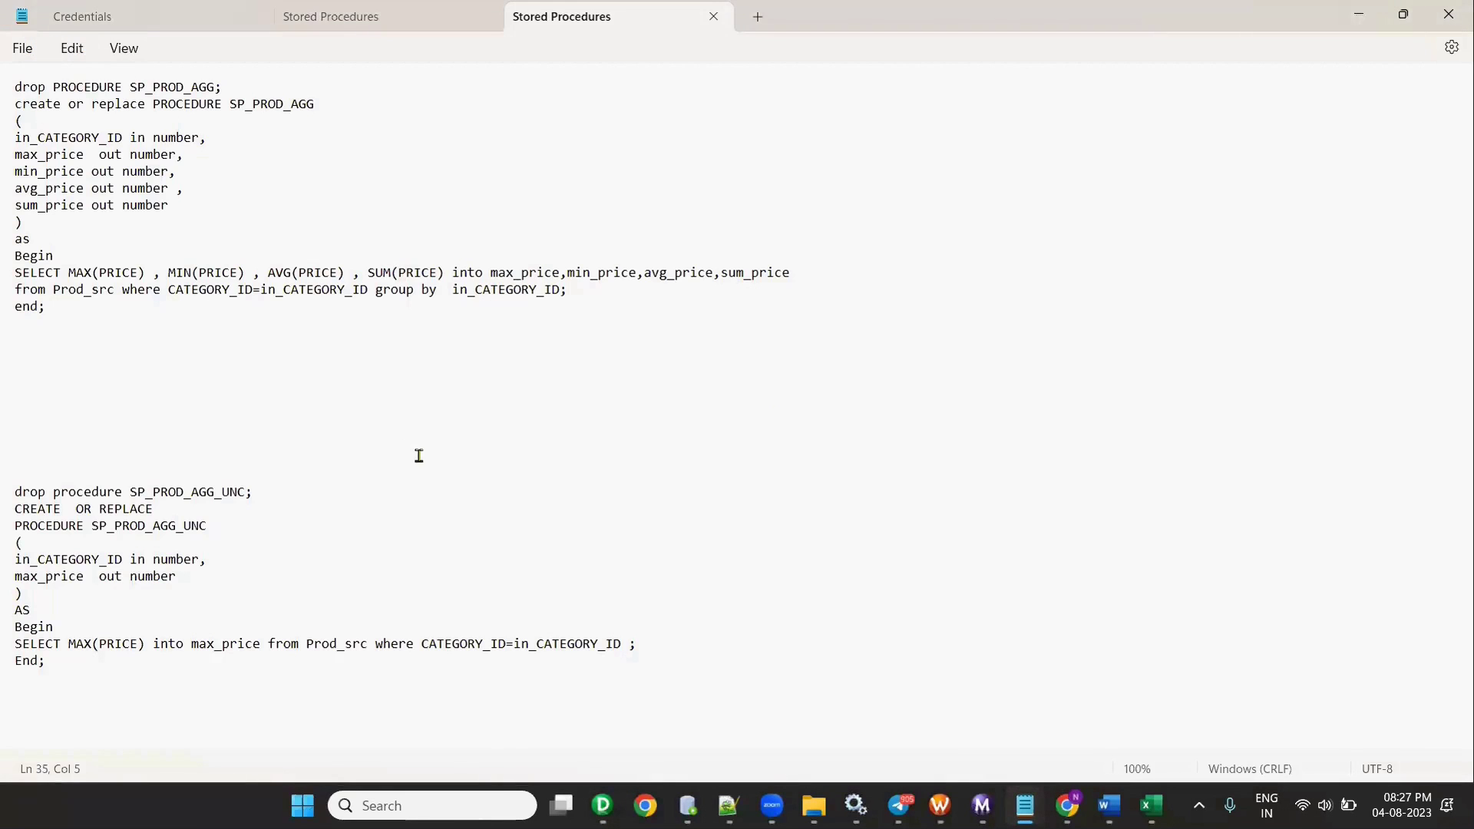
{"action": "key", "text": "alt+Tab"}
{"action": "key", "text": "alt+Tab"}
{"action": "key", "text": "Tab"}
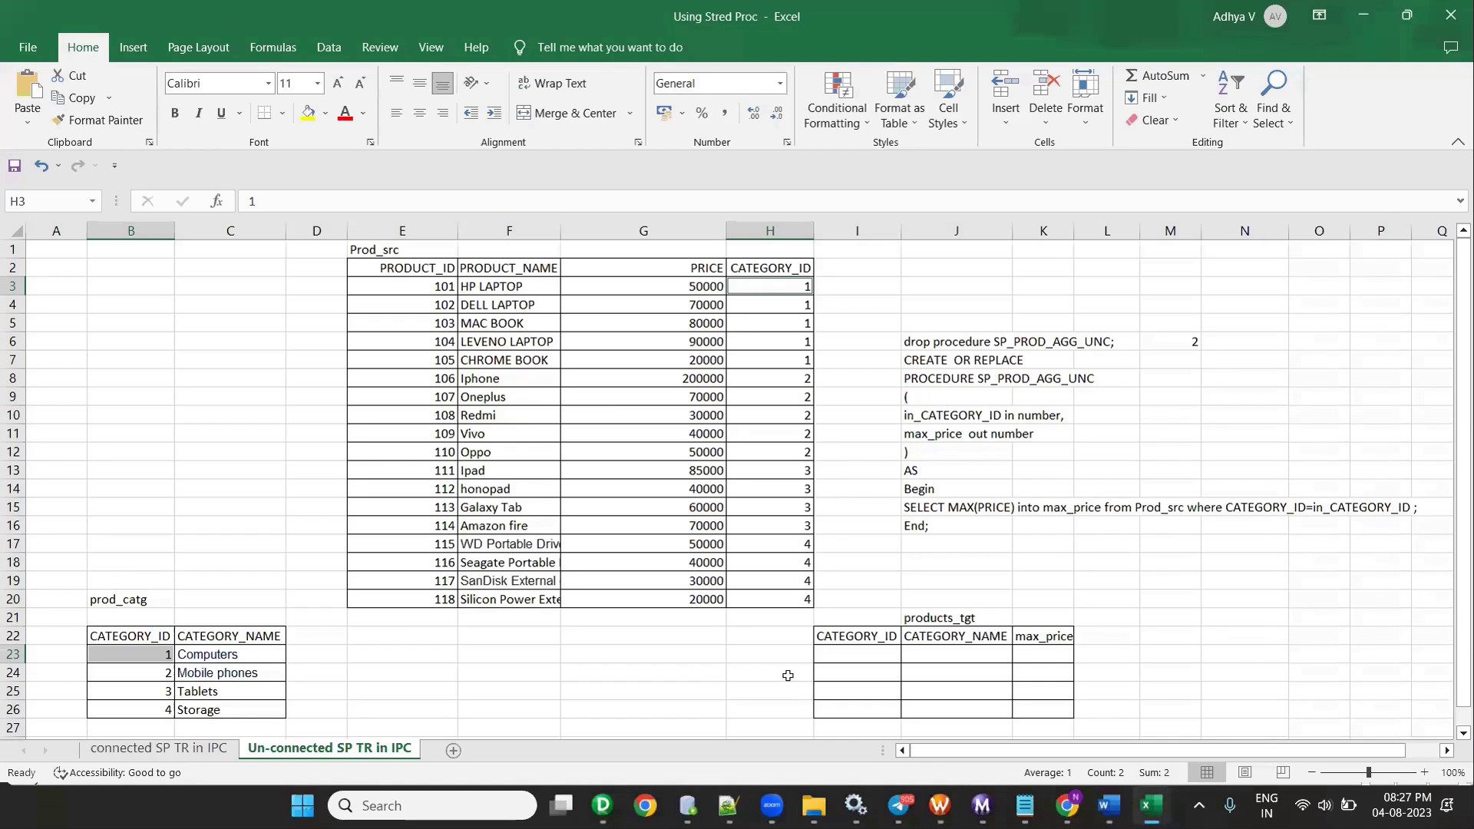
{"action": "mouse_move", "coordinate": [603, 805]}
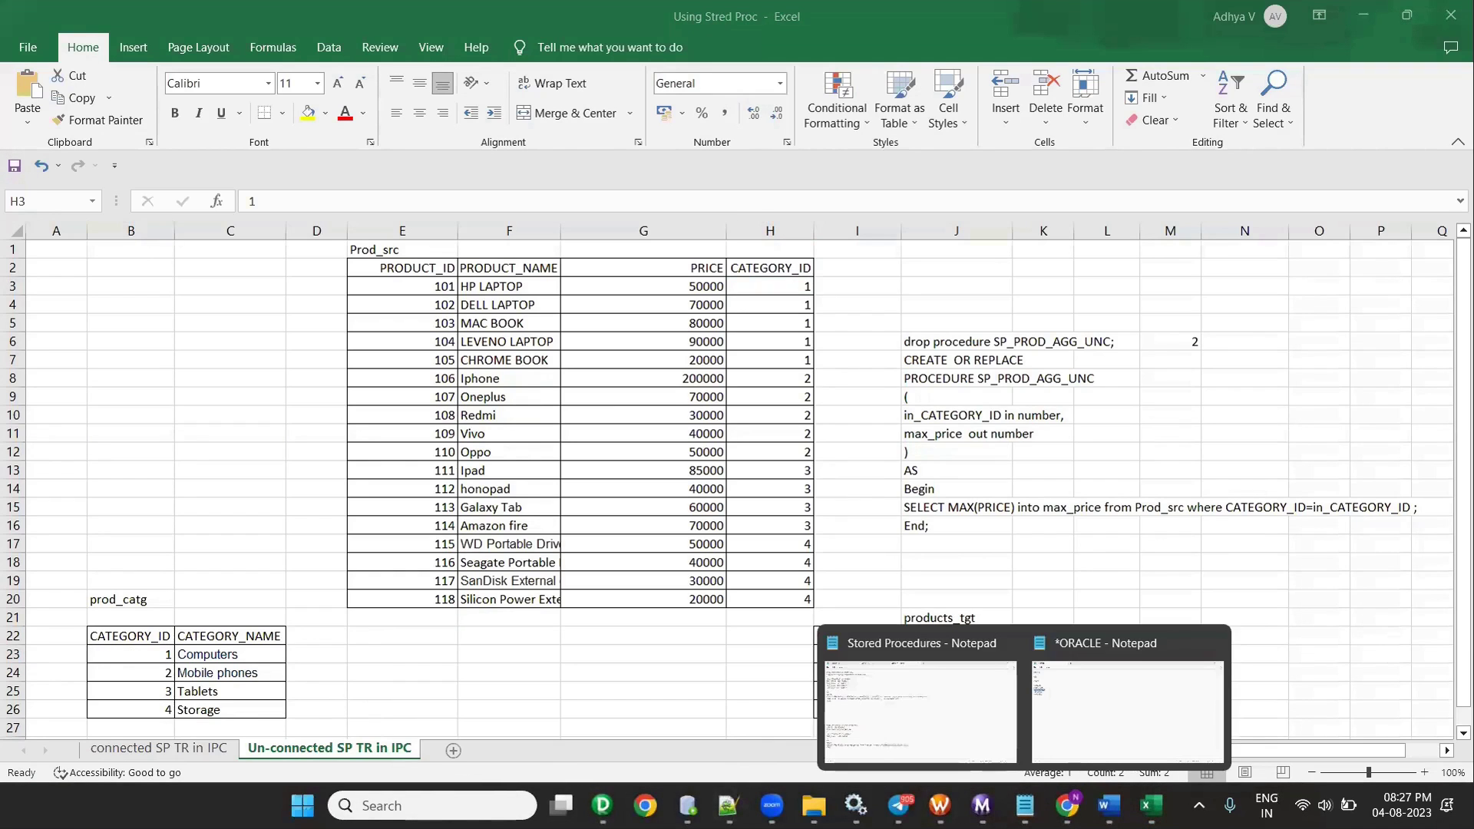
{"action": "left_click", "coordinate": [965, 741]}
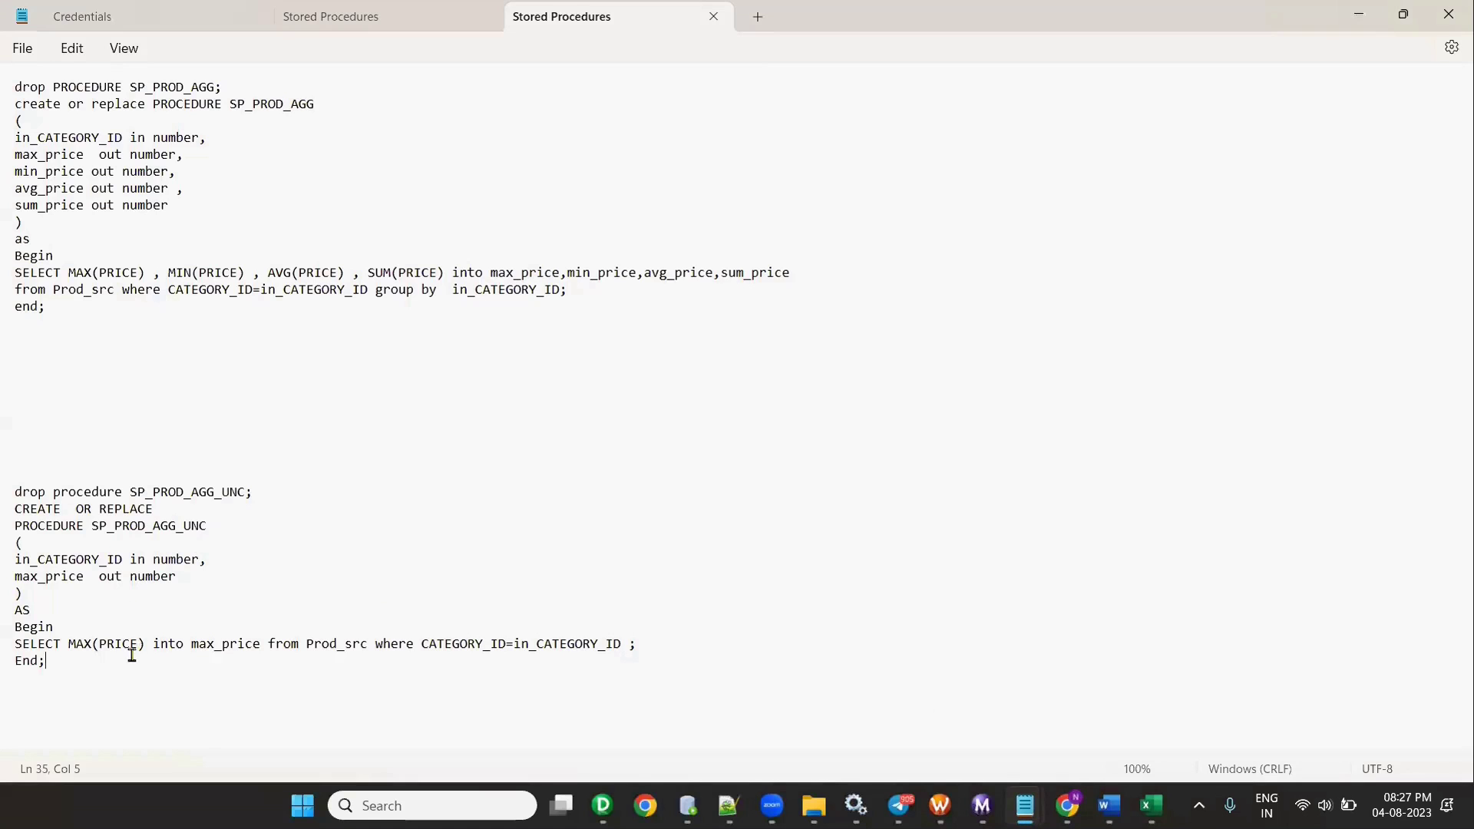
- Select the table name products_tgt_un on line 27 of the OT_TGT_DEV1 worksheet to copy it
{"action": "left_click", "coordinate": [687, 805]}
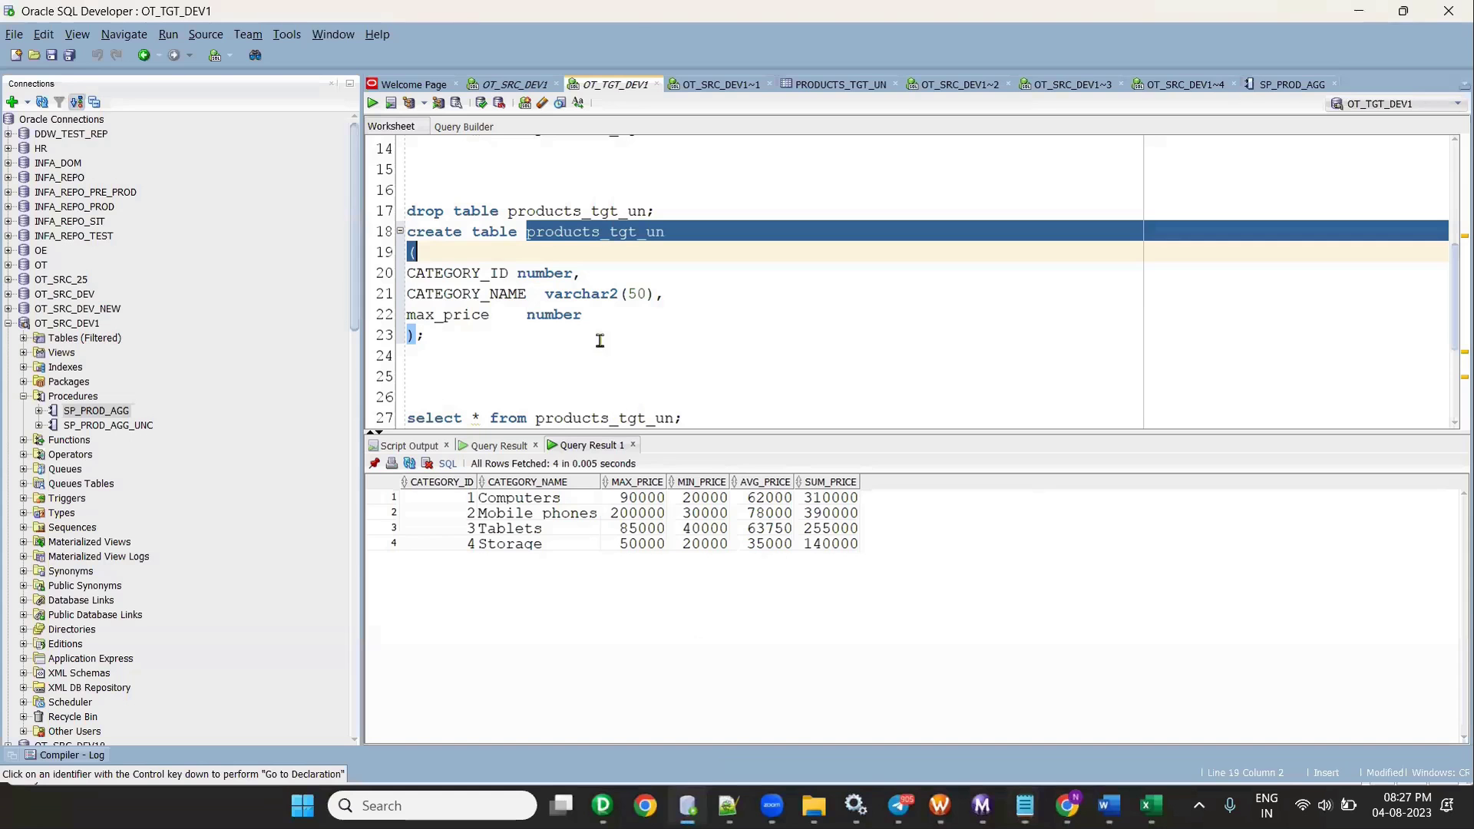
{"action": "left_click_drag", "start_coordinate": [593, 419], "coordinate": [585, 393]}
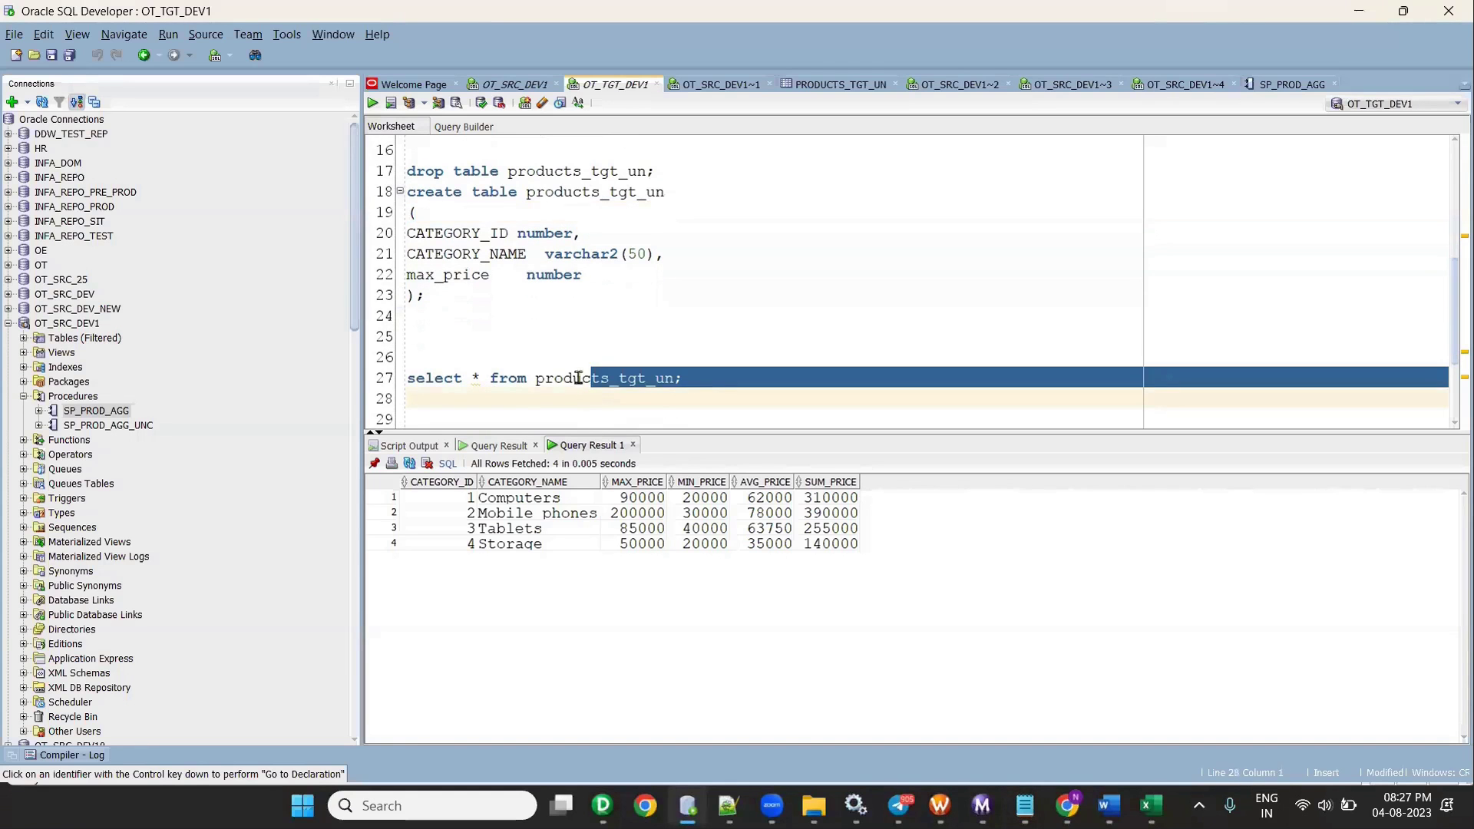
{"action": "double_click", "coordinate": [578, 378]}
{"action": "key", "text": "ctrl+c"}
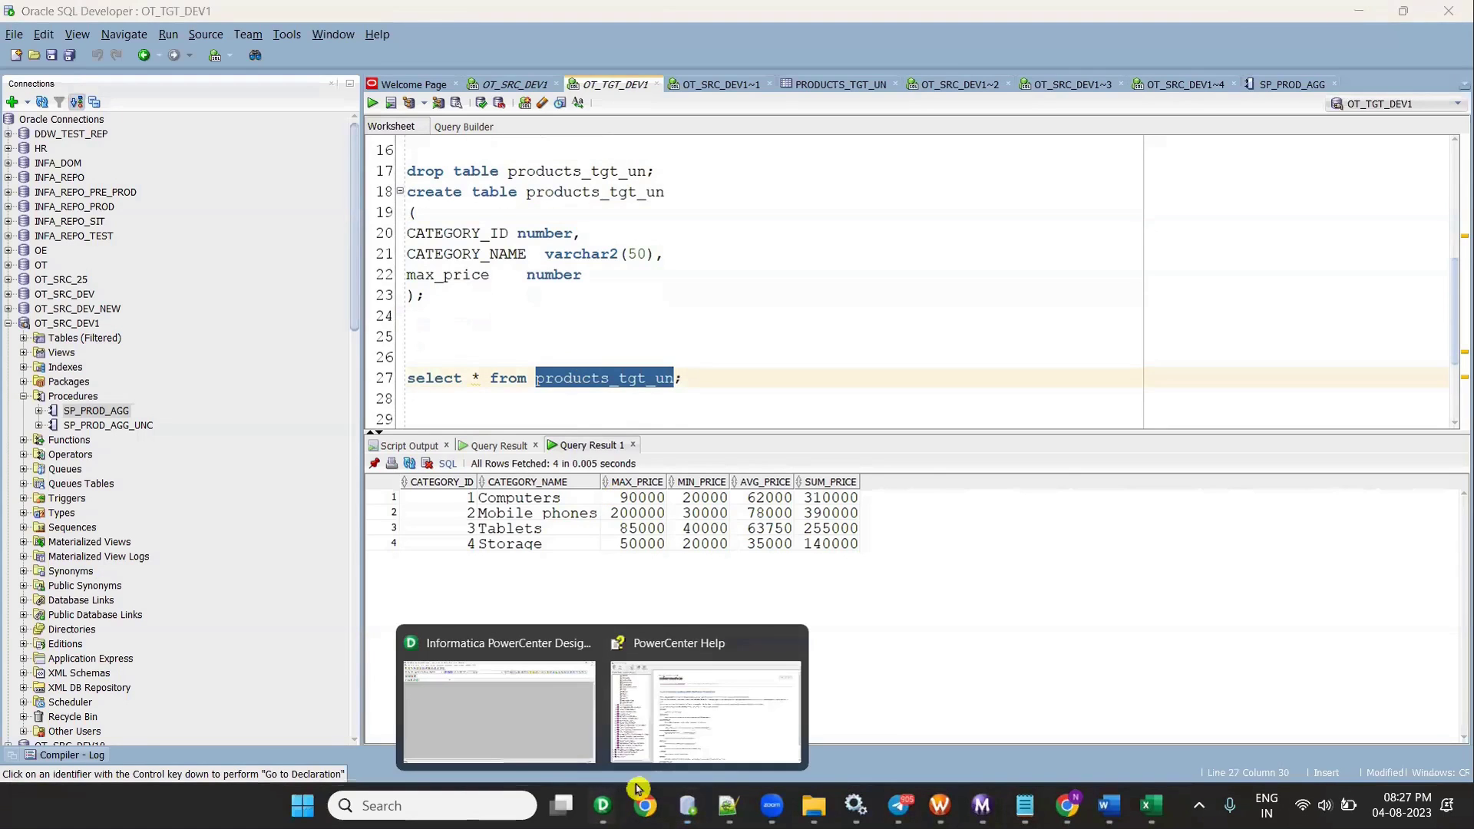
- Name the new mapping m_products_tgt_un_conn_SP and confirm it
{"action": "left_click", "coordinate": [537, 683]}
{"action": "key", "text": "ctrl+v"}
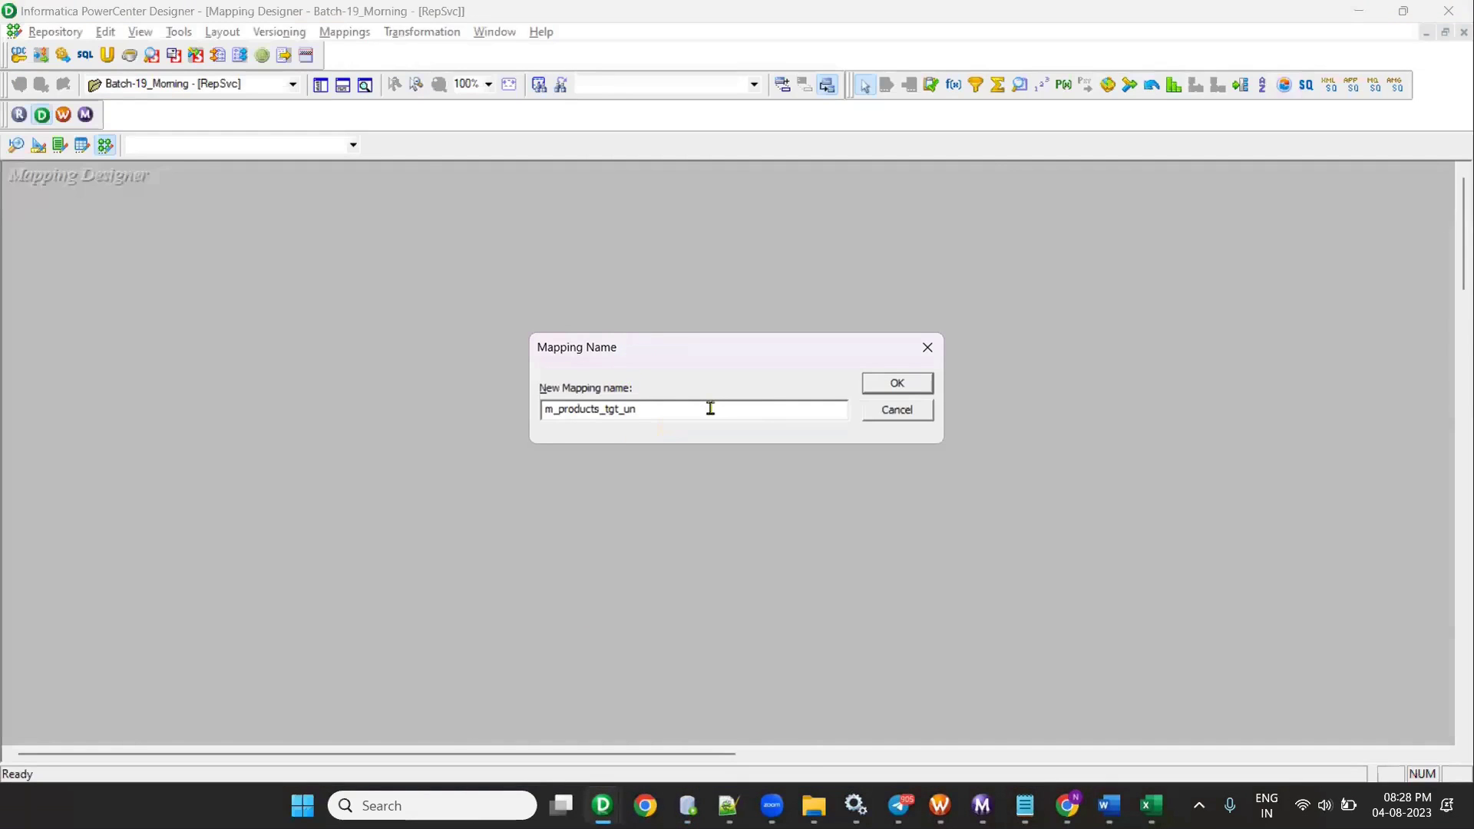
{"action": "type", "text": "_s"}
{"action": "key", "text": "Return"}
- Drag the PROD_CATG source from the Navigator onto the mapping canvas
{"action": "left_click", "coordinate": [321, 84]}
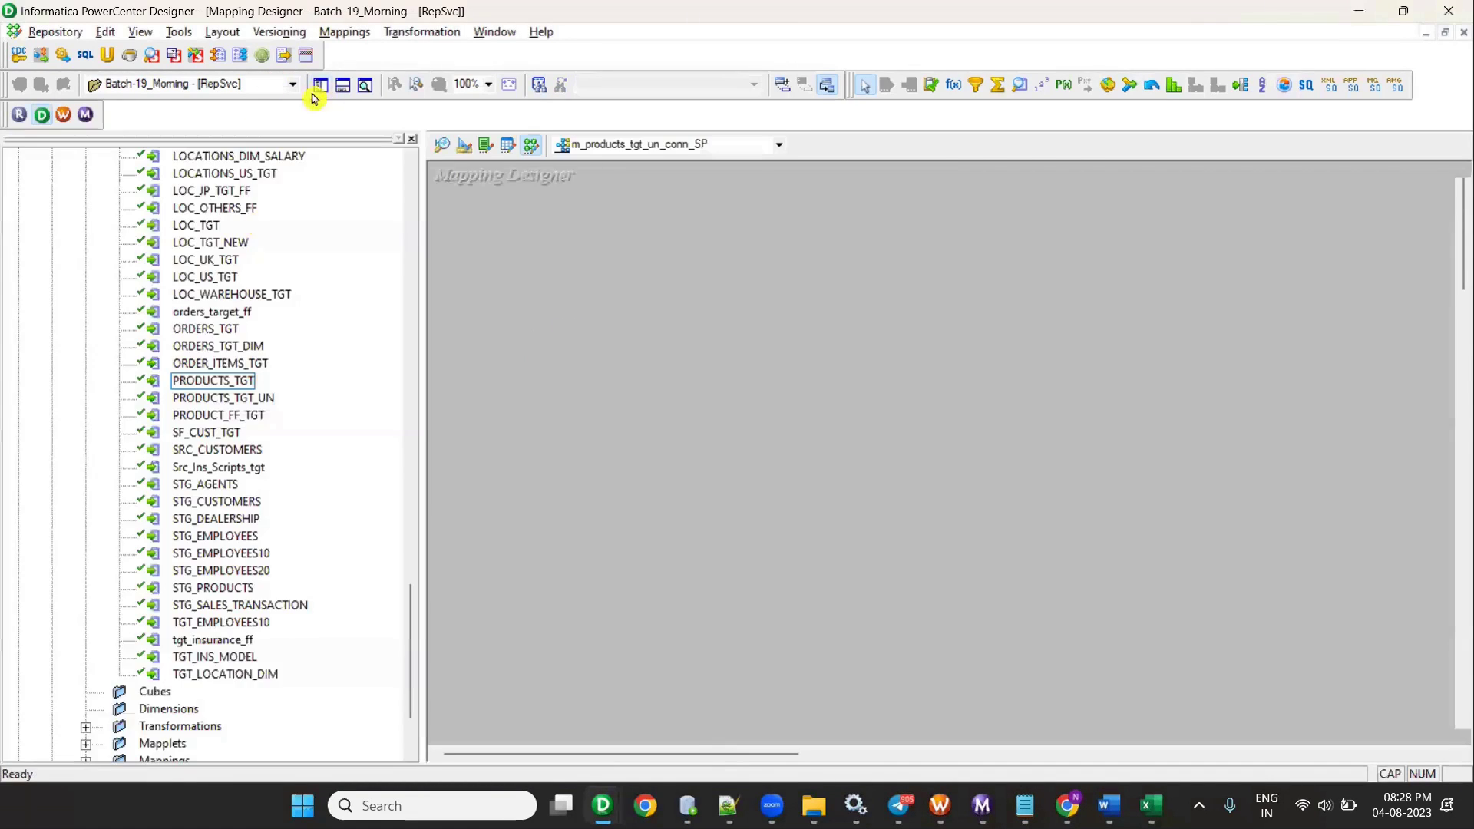
{"action": "scroll", "coordinate": [227, 380], "scroll_direction": "up", "scroll_amount": 20}
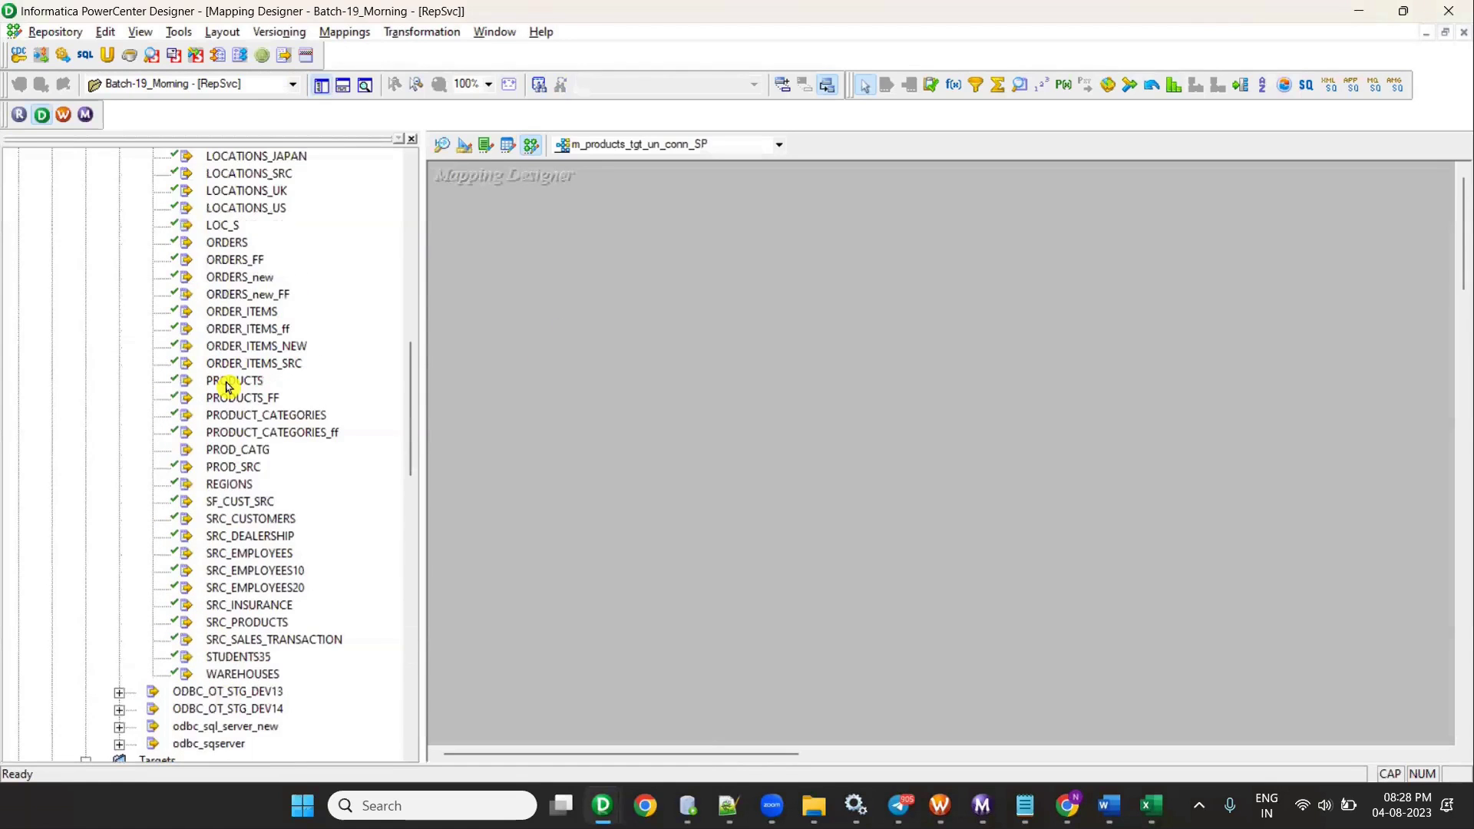
{"action": "scroll", "coordinate": [254, 401], "scroll_direction": "up", "scroll_amount": 4}
{"action": "left_click", "coordinate": [238, 367]}
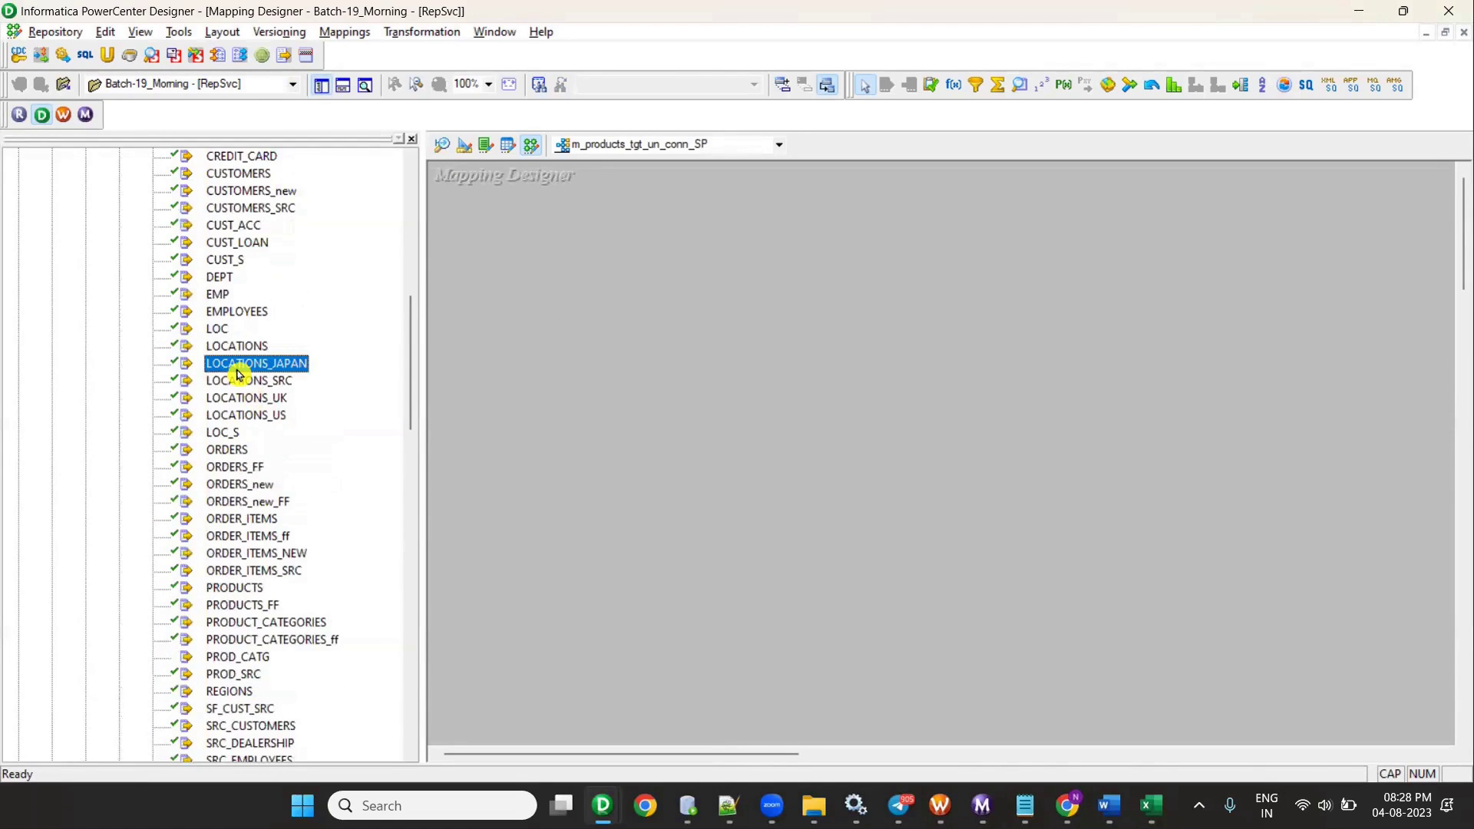
{"action": "scroll", "coordinate": [238, 377], "scroll_direction": "down", "scroll_amount": 6}
{"action": "scroll", "coordinate": [237, 373], "scroll_direction": "up", "scroll_amount": 13}
{"action": "left_click", "coordinate": [247, 500]}
{"action": "left_click", "coordinate": [273, 572]}
{"action": "mouse_move", "coordinate": [900, 806]}
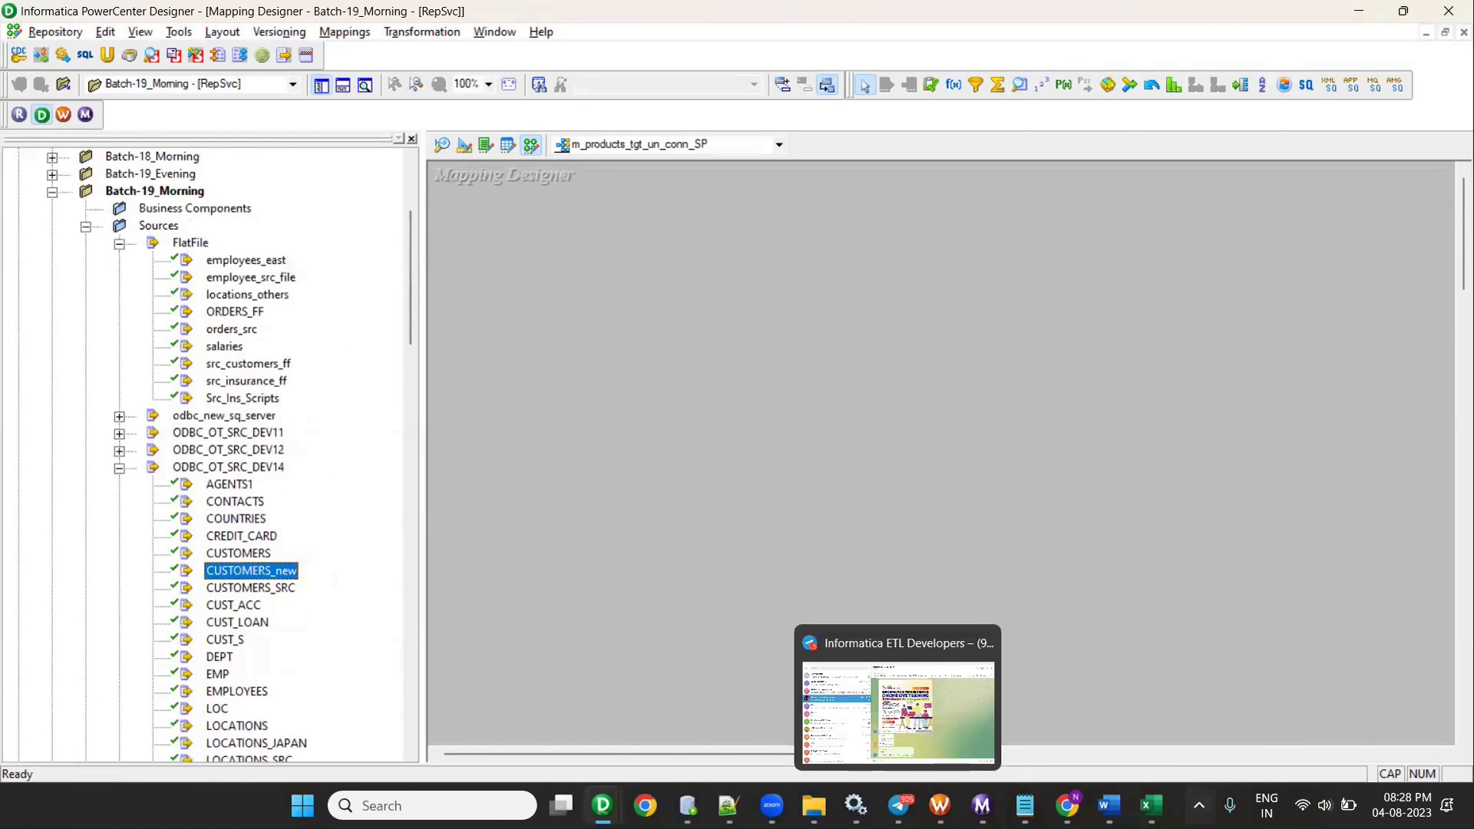
{"action": "key", "text": "alt+Tab"}
{"action": "key", "text": "alt+Tab"}
{"action": "left_click", "coordinate": [250, 519]}
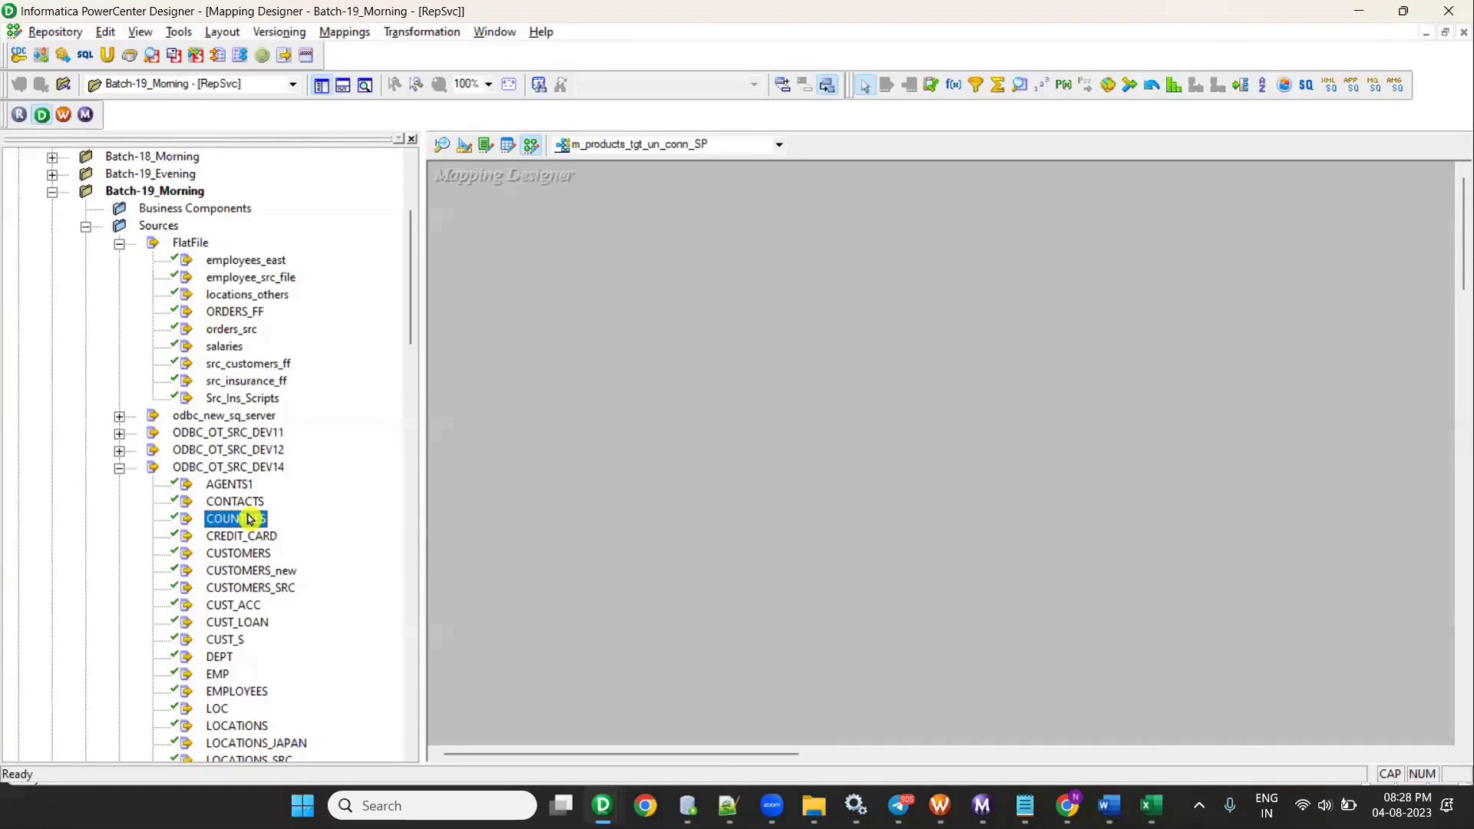
{"action": "key", "text": "p"}
{"action": "scroll", "coordinate": [247, 519], "scroll_direction": "down", "scroll_amount": 3}
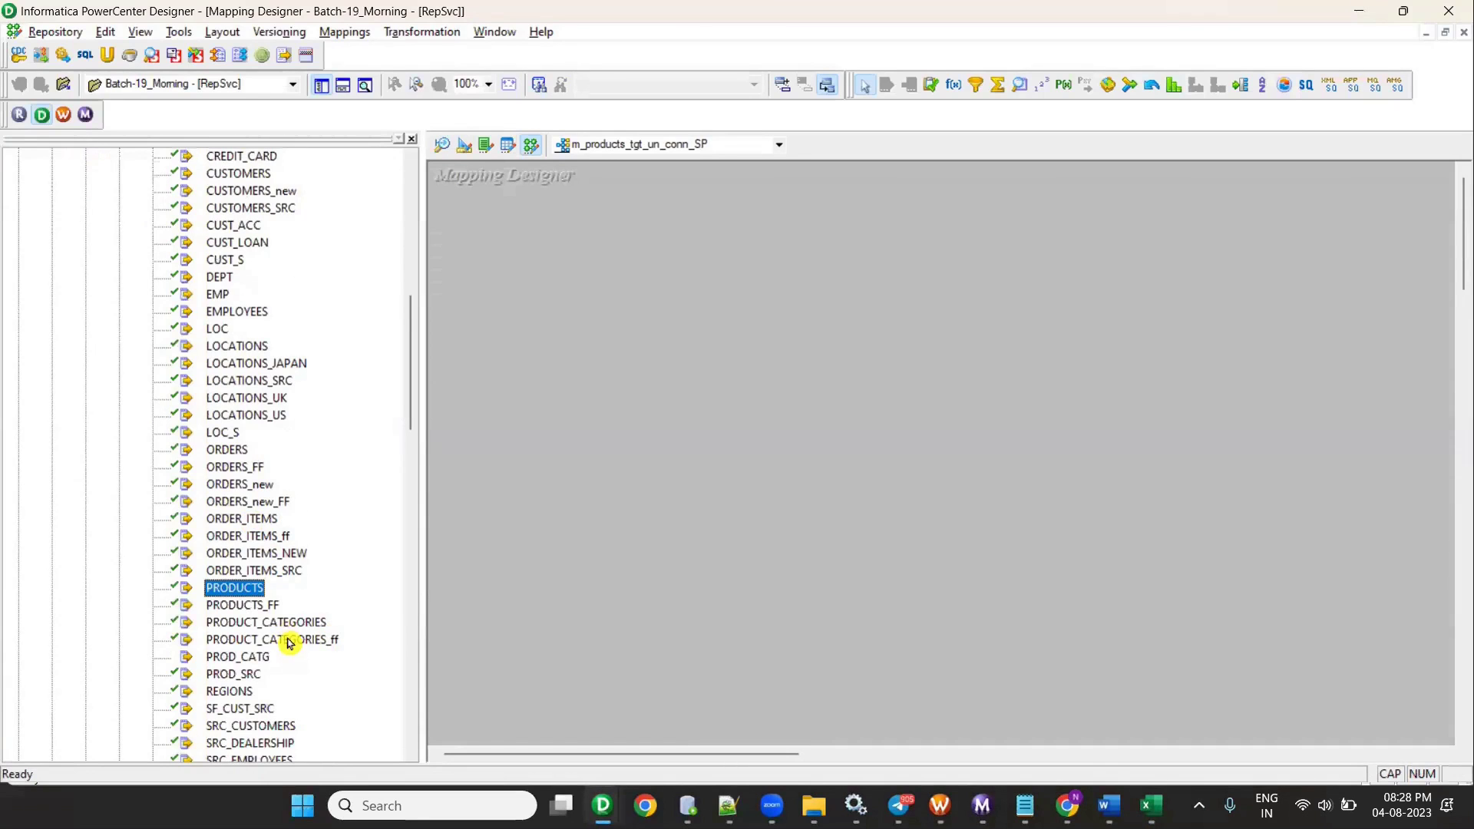
{"action": "left_click_drag", "start_coordinate": [264, 658], "coordinate": [681, 432]}
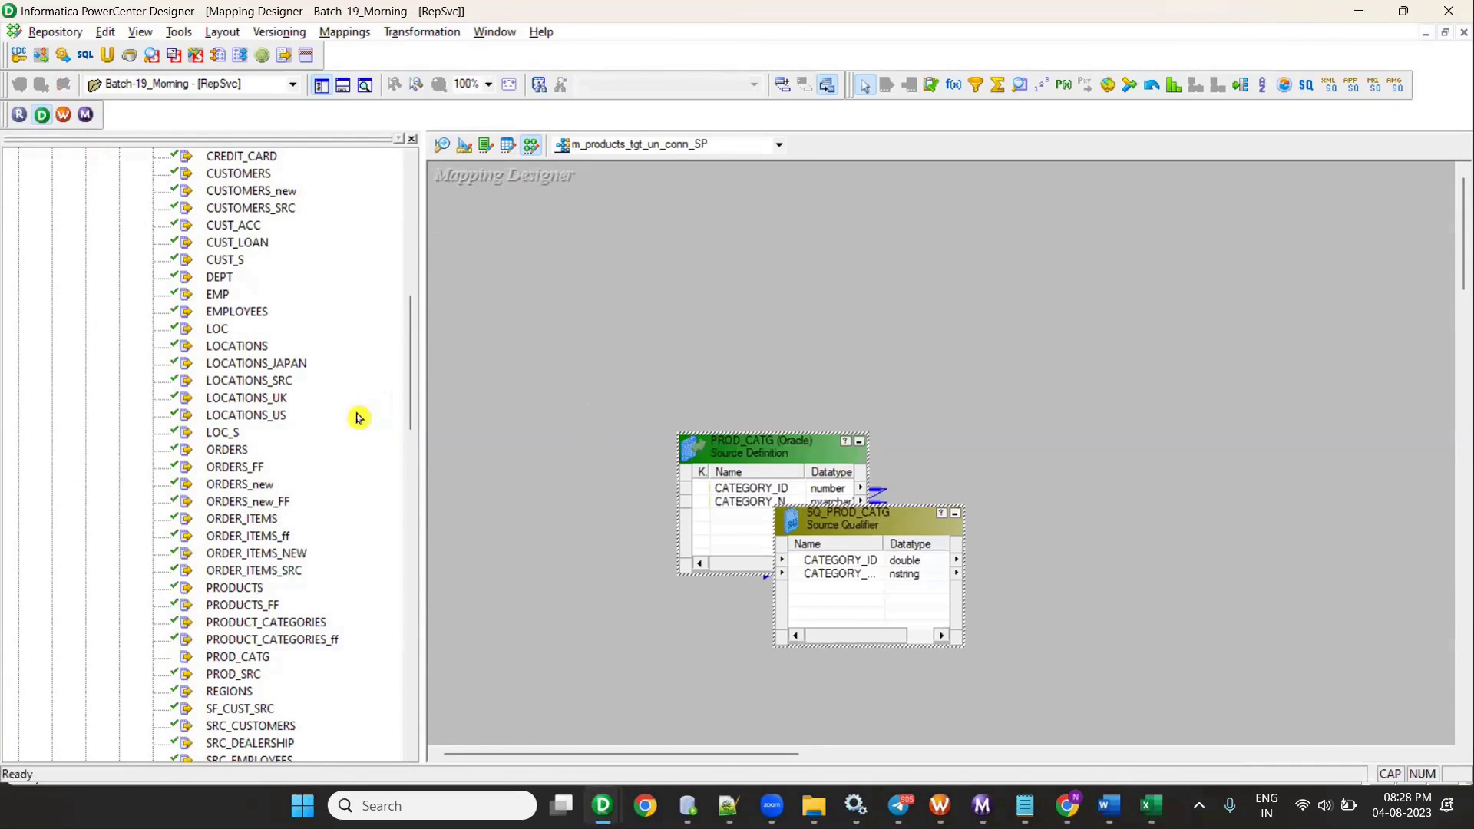
- Add the PRODUCTS_TGT_UN target definition from Targets to the canvas
{"action": "scroll", "coordinate": [358, 417], "scroll_direction": "down", "scroll_amount": 18}
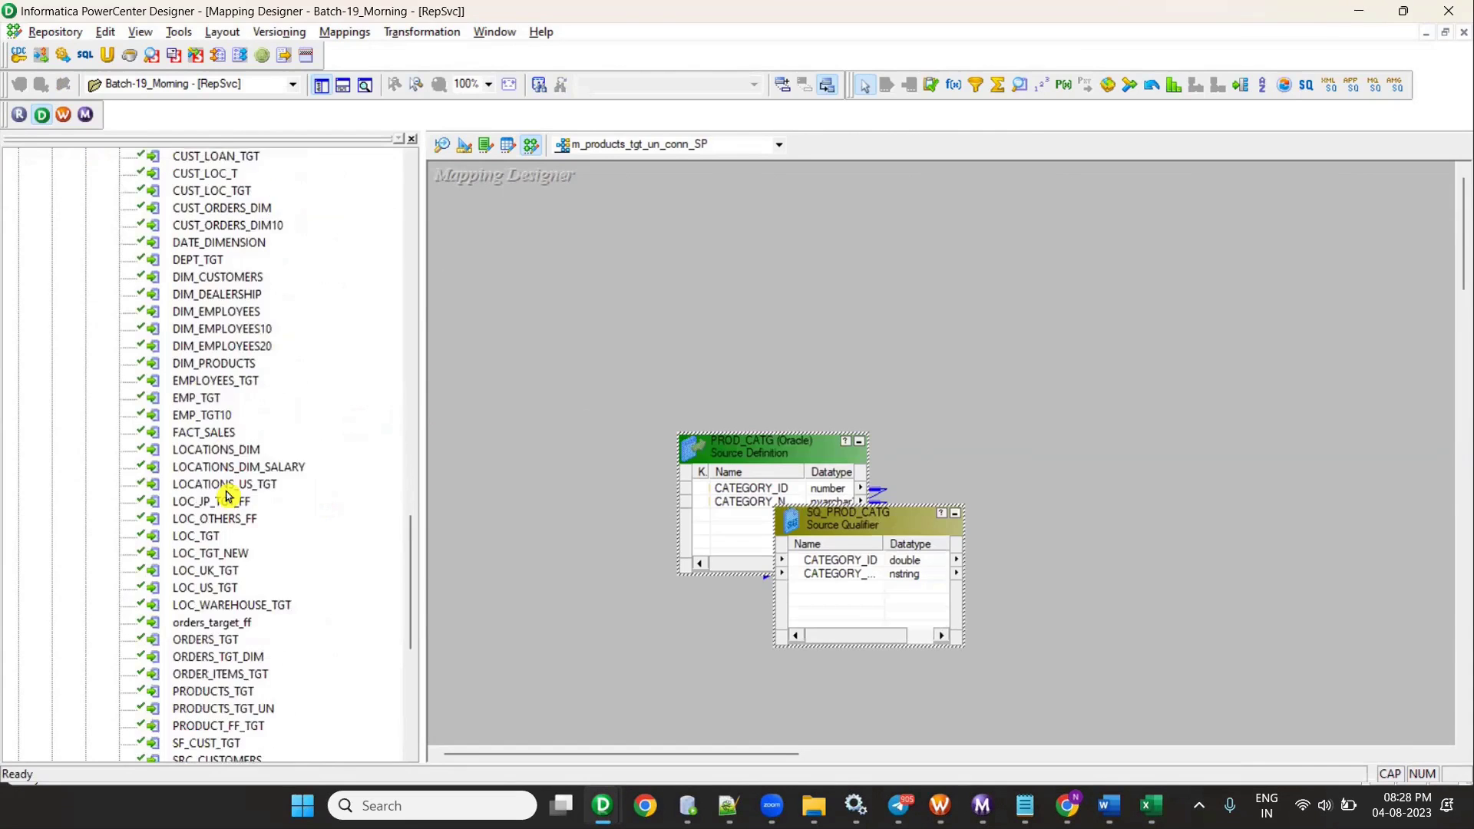
{"action": "scroll", "coordinate": [227, 497], "scroll_direction": "down", "scroll_amount": 2}
{"action": "key", "text": "alt+Tab"}
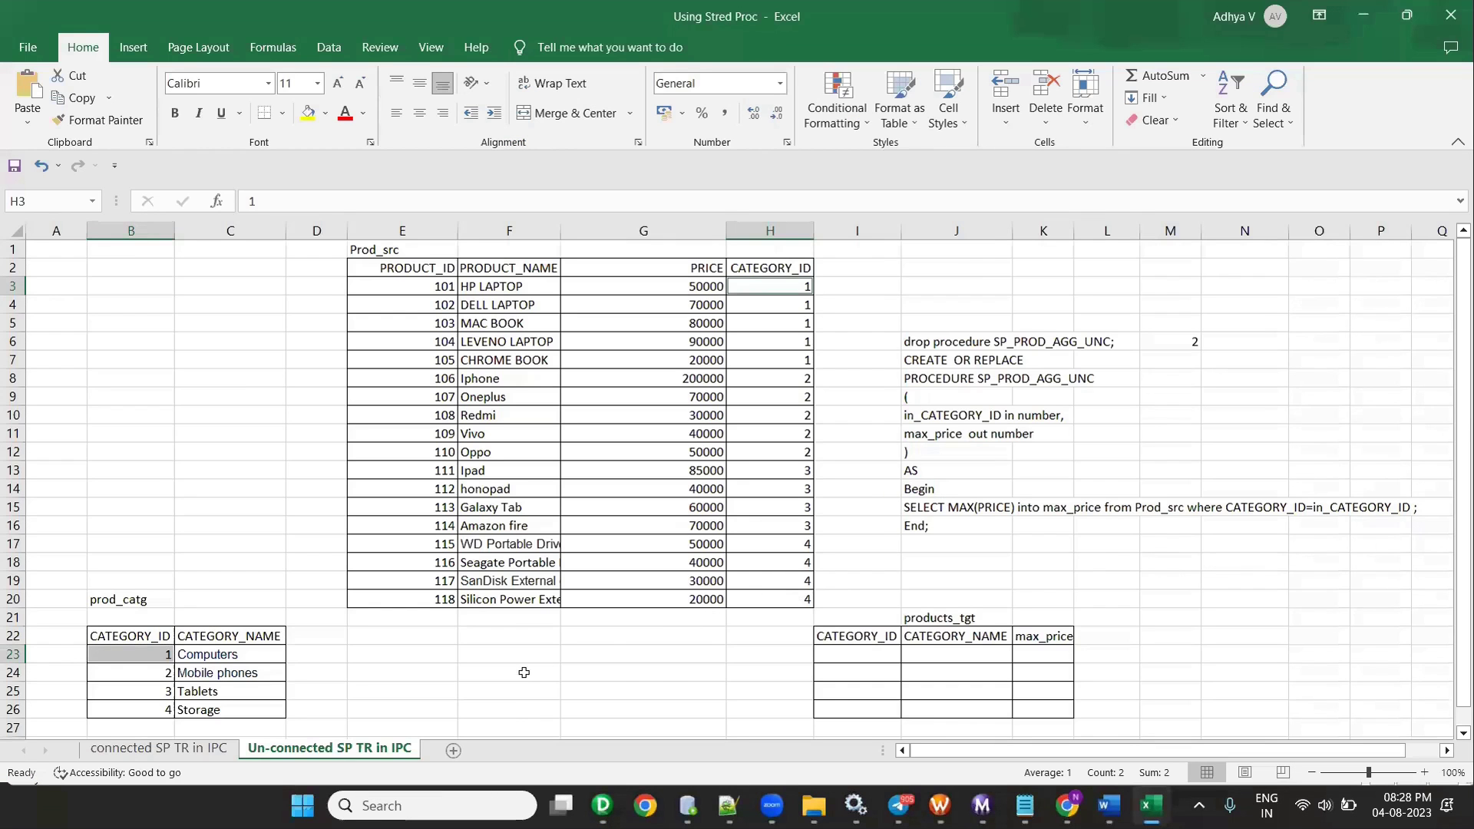
{"action": "key", "text": "alt+Tab"}
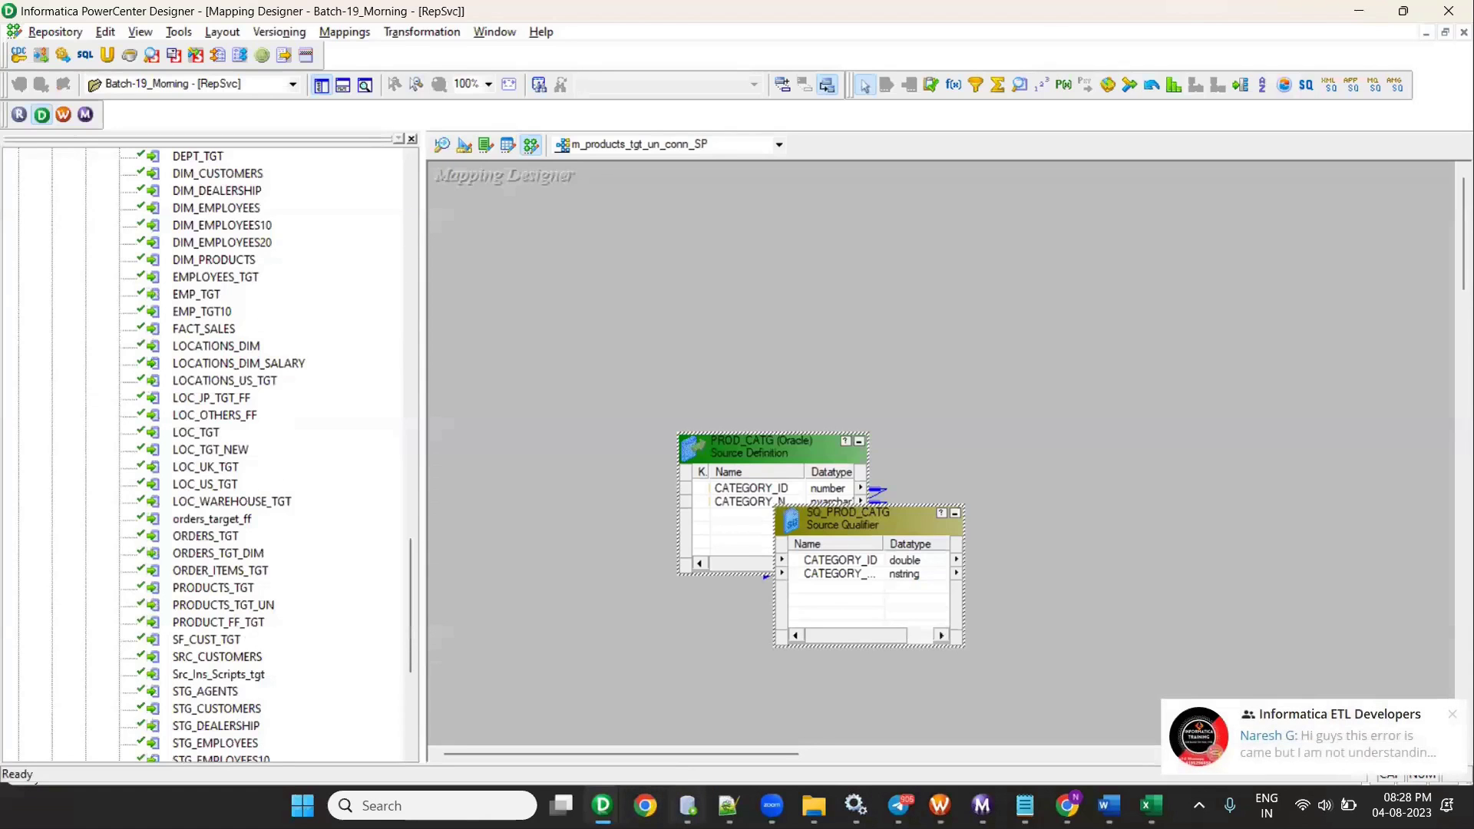
{"action": "key", "text": "alt+Tab"}
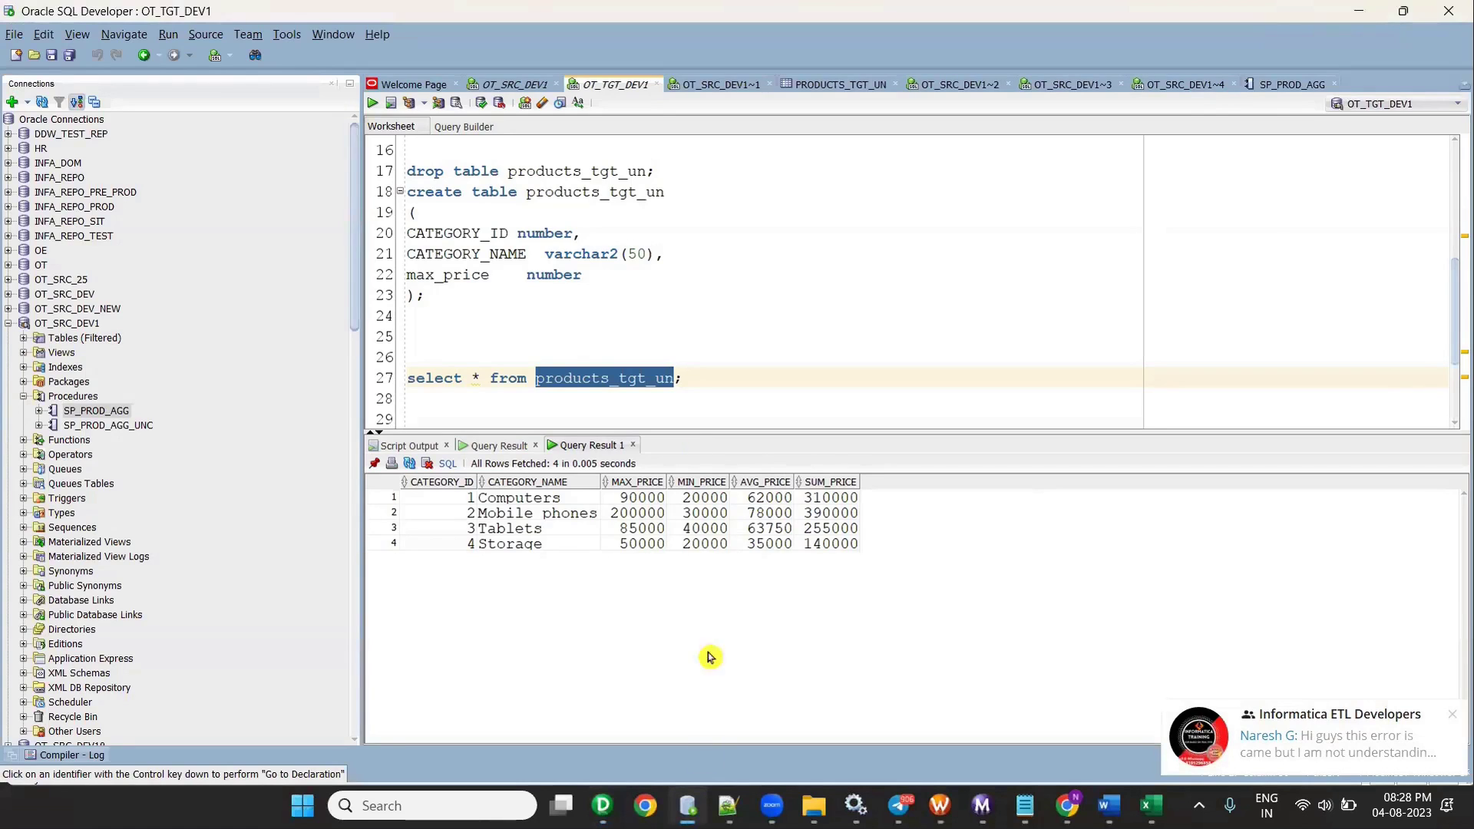
{"action": "key", "text": "alt+Tab"}
{"action": "left_click", "coordinate": [204, 535]}
{"action": "key", "text": "Down"}
{"action": "key", "text": "Down"}
{"action": "key", "text": "Down"}
{"action": "scroll", "coordinate": [261, 525], "scroll_direction": "down", "scroll_amount": 2}
{"action": "left_click_drag", "start_coordinate": [254, 501], "coordinate": [1203, 511]}
{"action": "left_click", "coordinate": [321, 87]}
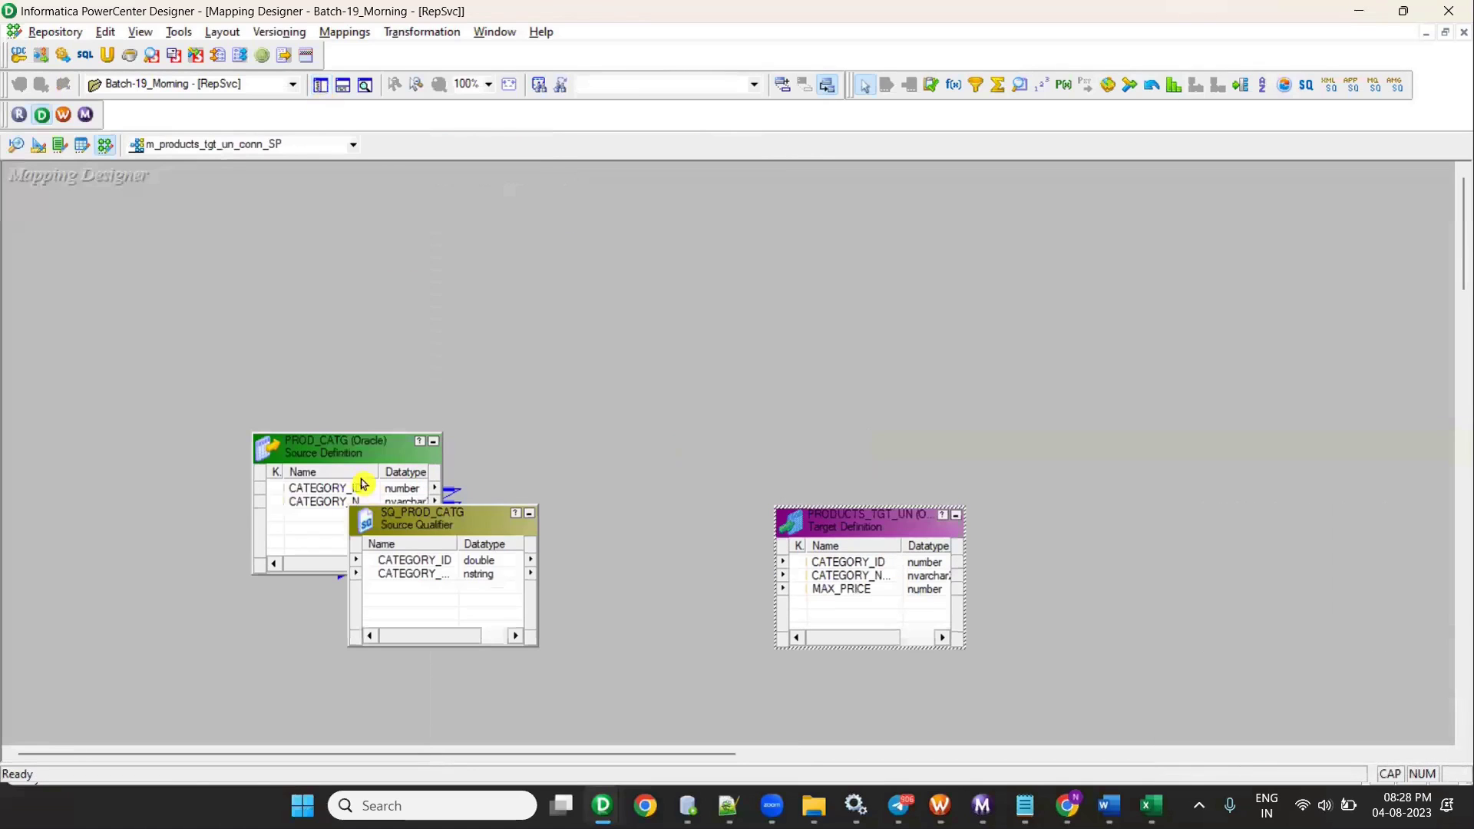
- Rearrange the canvas: PROD_CATG left, SQ_PROD_CATG taller, PRODUCTS_TGT_UN up and right
{"action": "left_click_drag", "start_coordinate": [437, 492], "coordinate": [204, 471]}
{"action": "left_click_drag", "start_coordinate": [395, 509], "coordinate": [388, 373]}
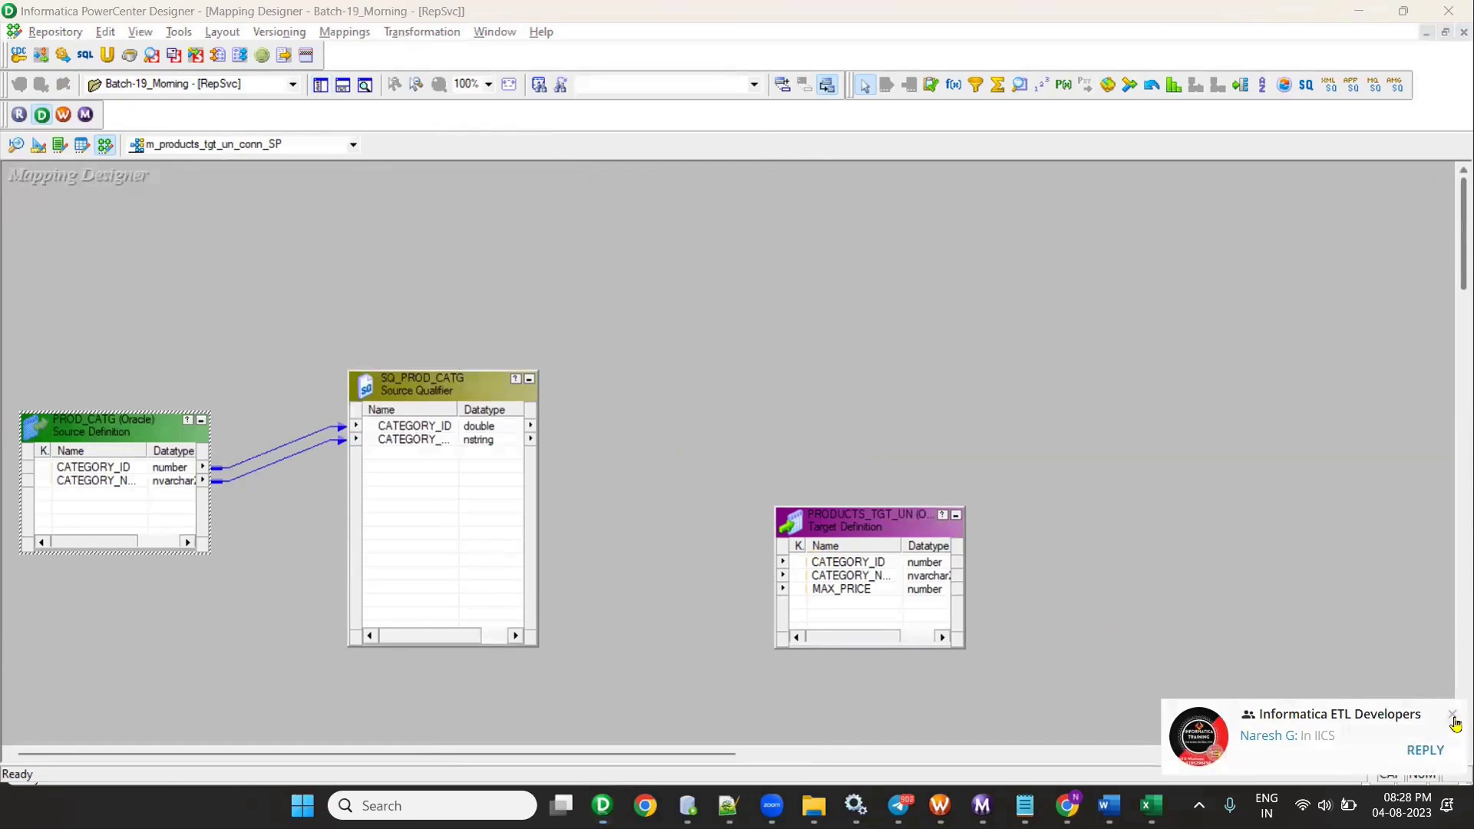
{"action": "left_click", "coordinate": [1391, 715]}
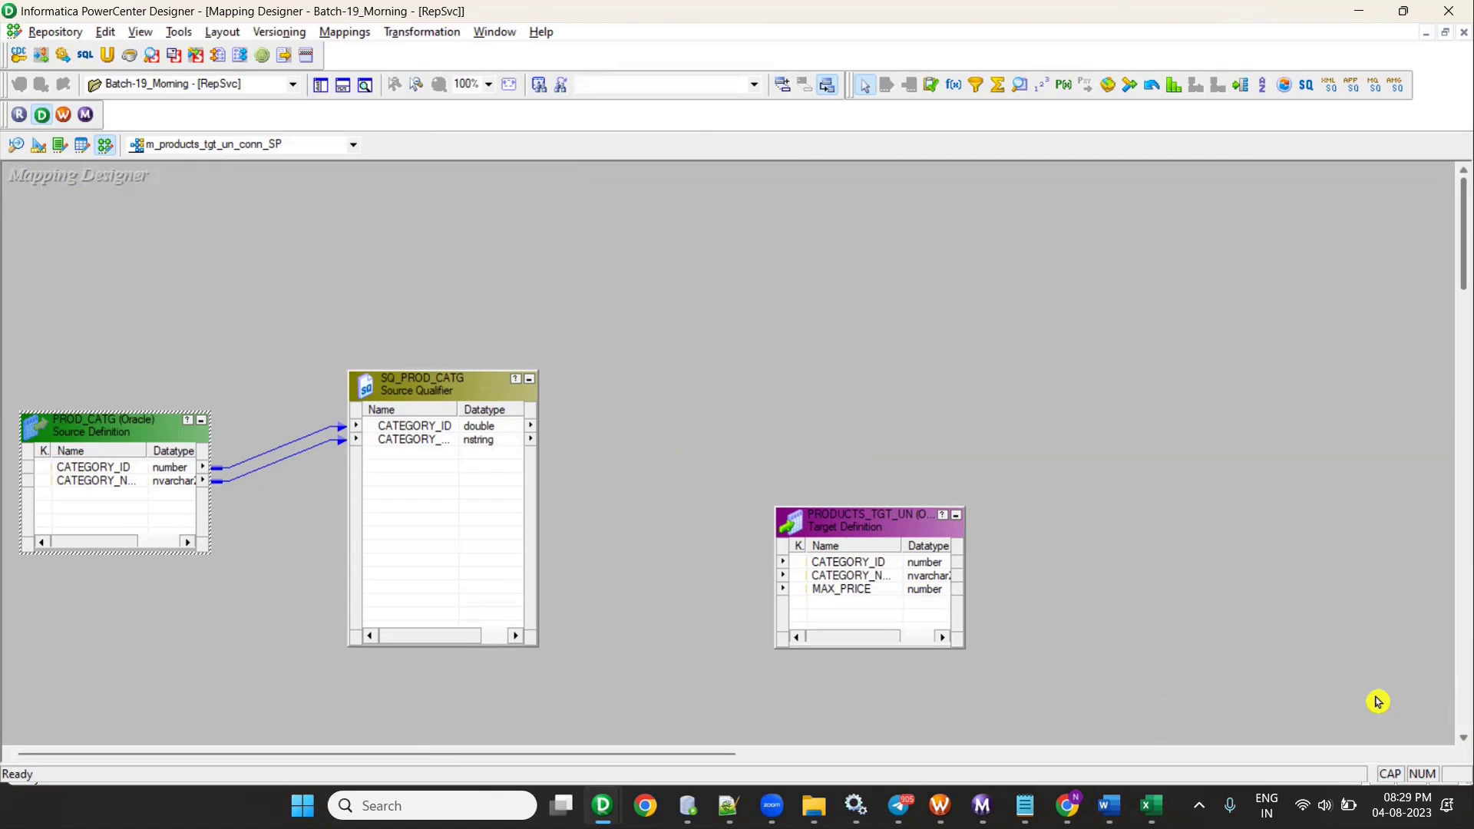
{"action": "left_click_drag", "start_coordinate": [883, 528], "coordinate": [989, 336]}
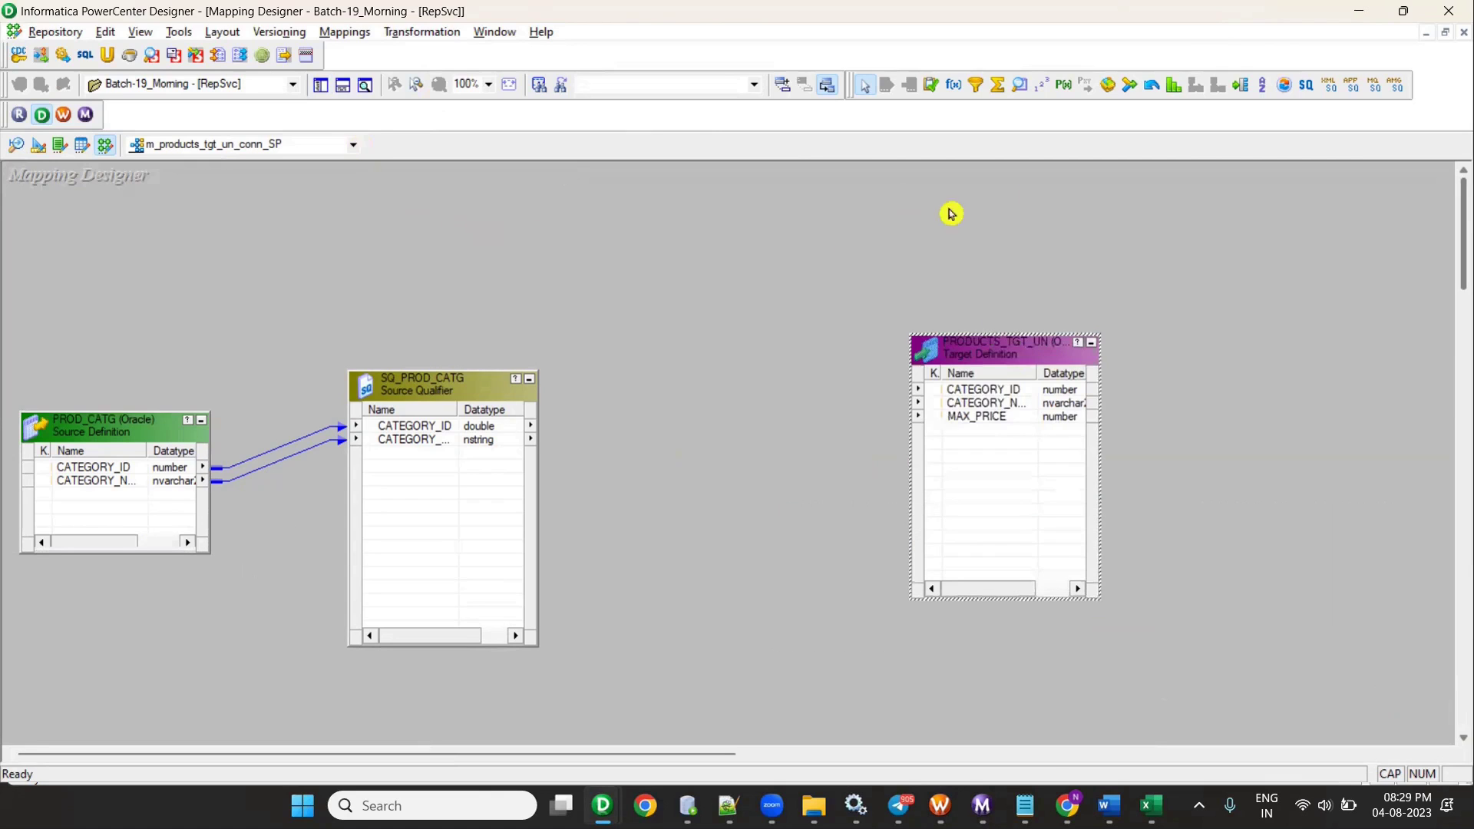
- Add EXPTRANS, route CATEGORY_ID and CATEGORY_NAME through it to PRODUCTS_TGT_UN, and open its ports
{"action": "left_click", "coordinate": [954, 84]}
{"action": "left_click", "coordinate": [583, 382]}
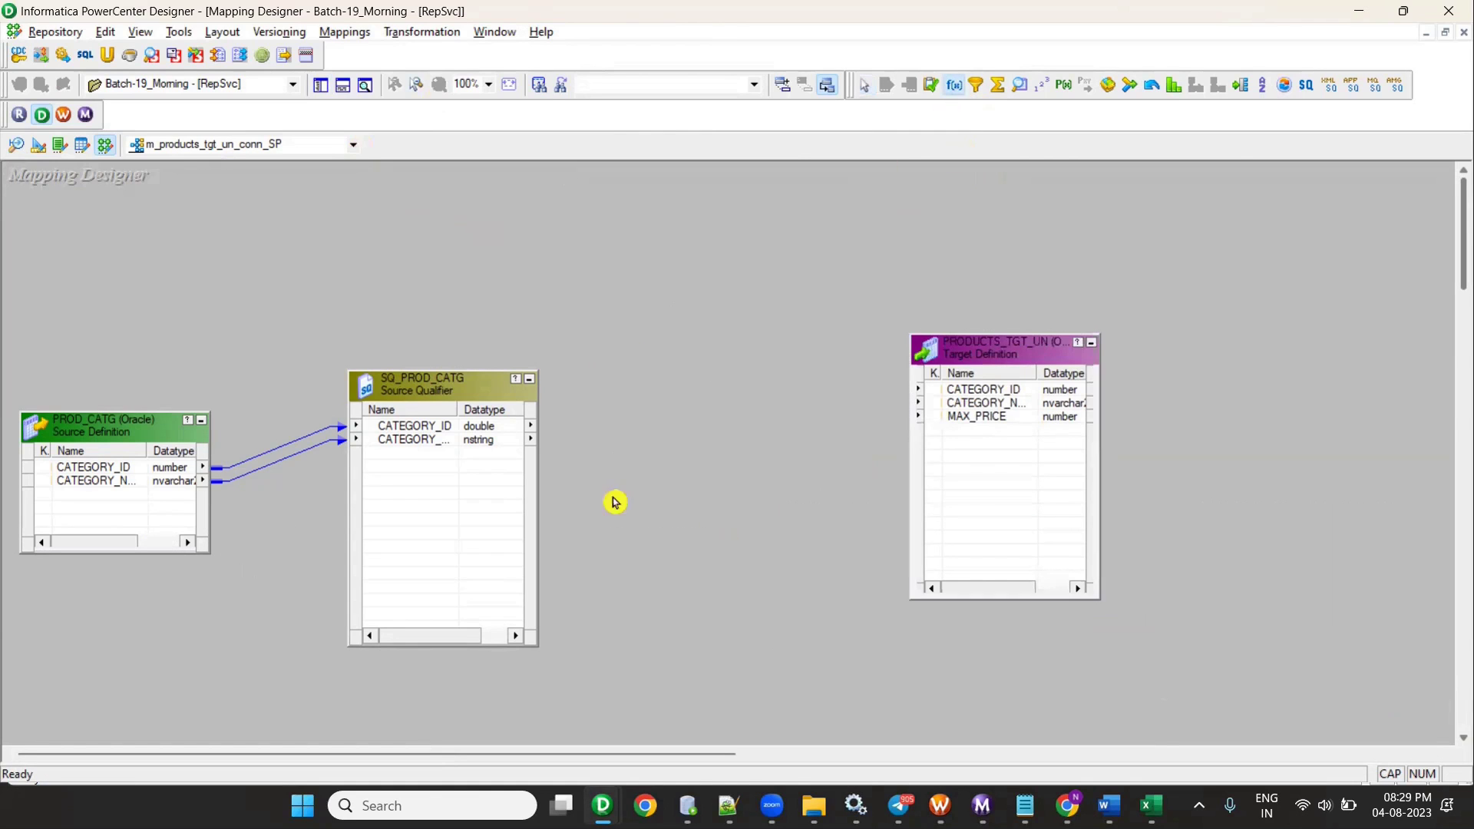
{"action": "left_click", "coordinate": [400, 430]}
{"action": "left_click_drag", "start_coordinate": [400, 432], "coordinate": [987, 369]}
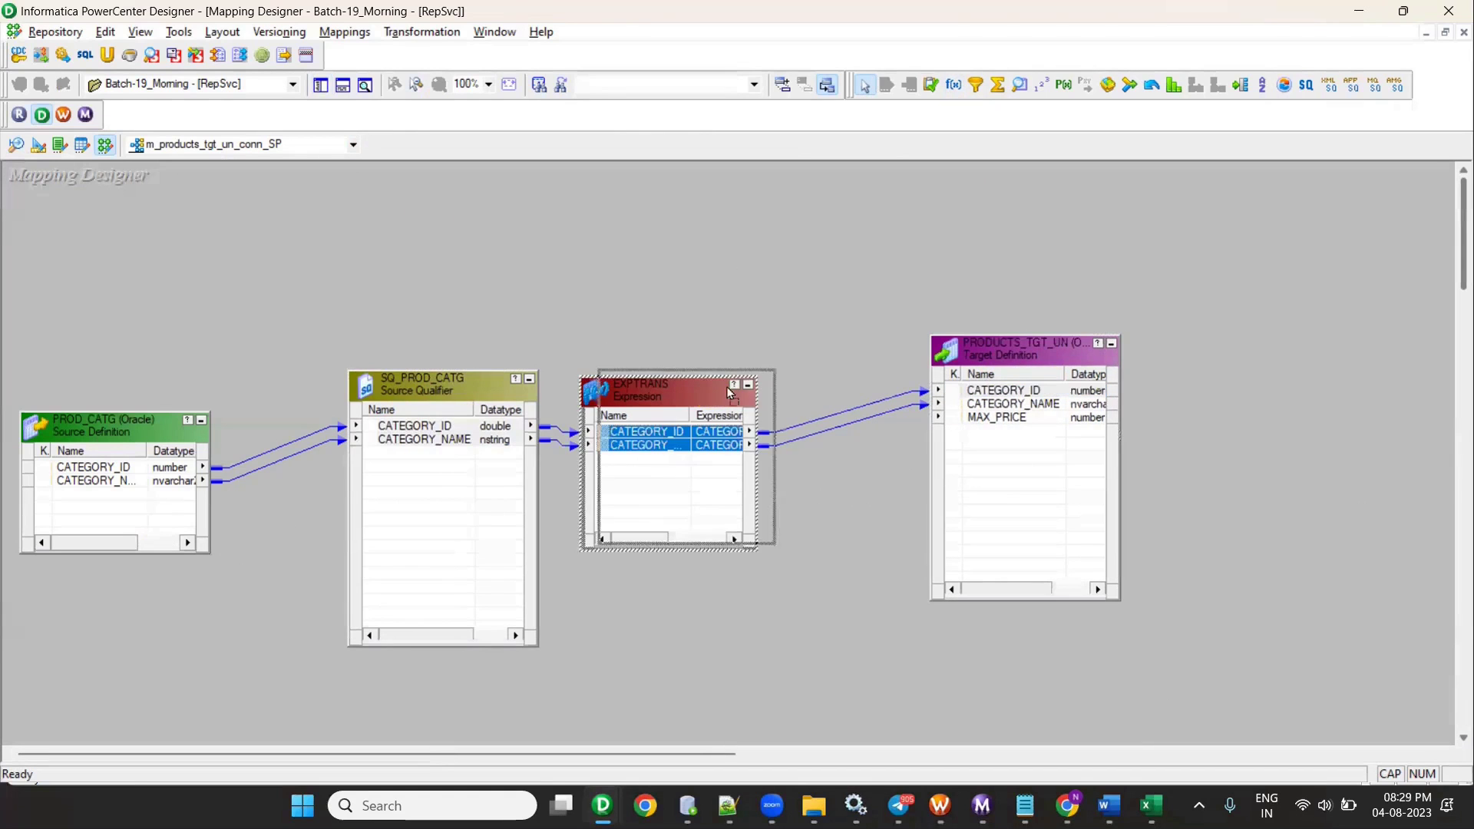
{"action": "left_click_drag", "start_coordinate": [731, 470], "coordinate": [766, 459]}
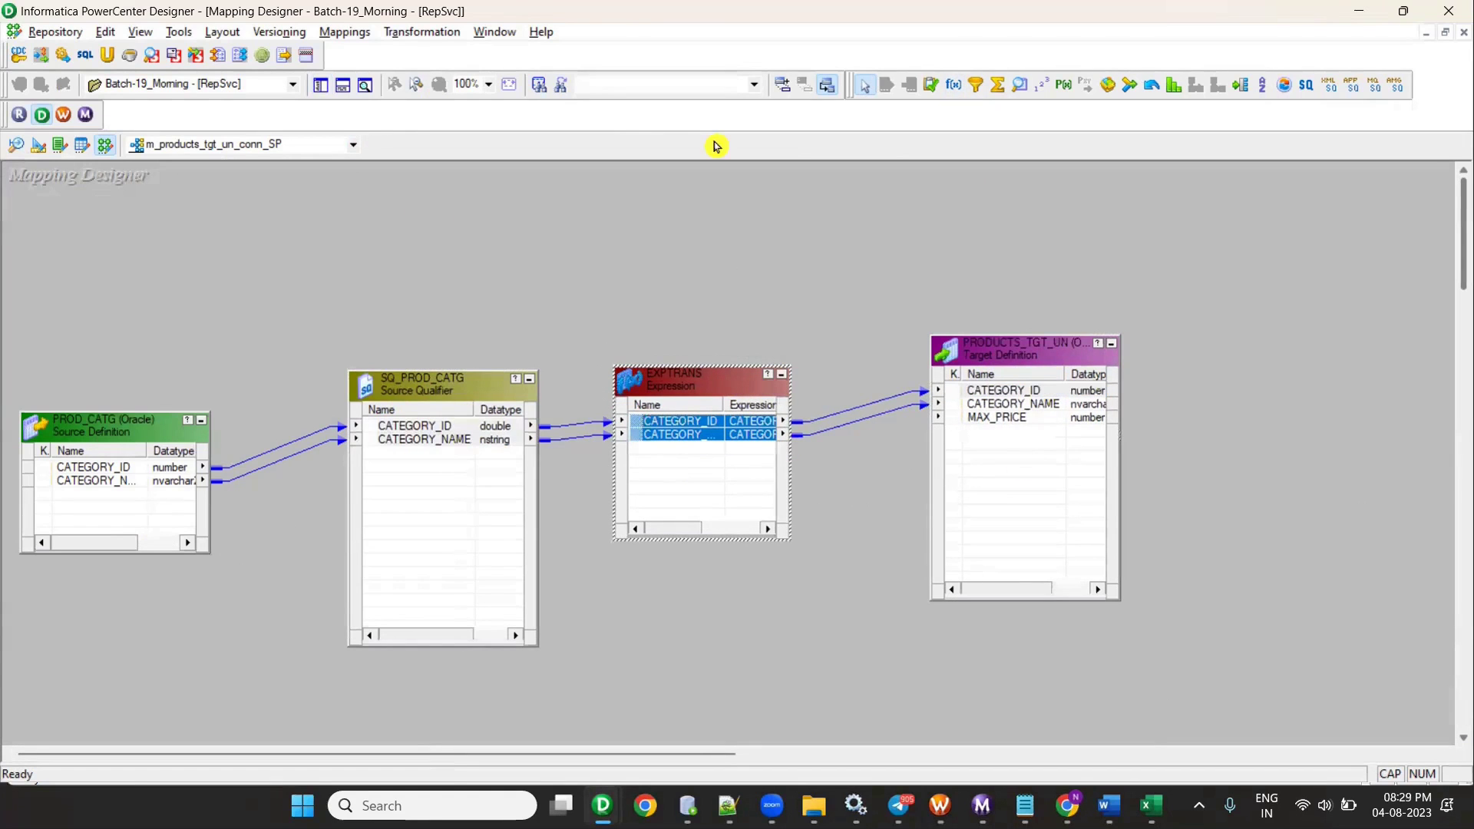
{"action": "double_click", "coordinate": [676, 380]}
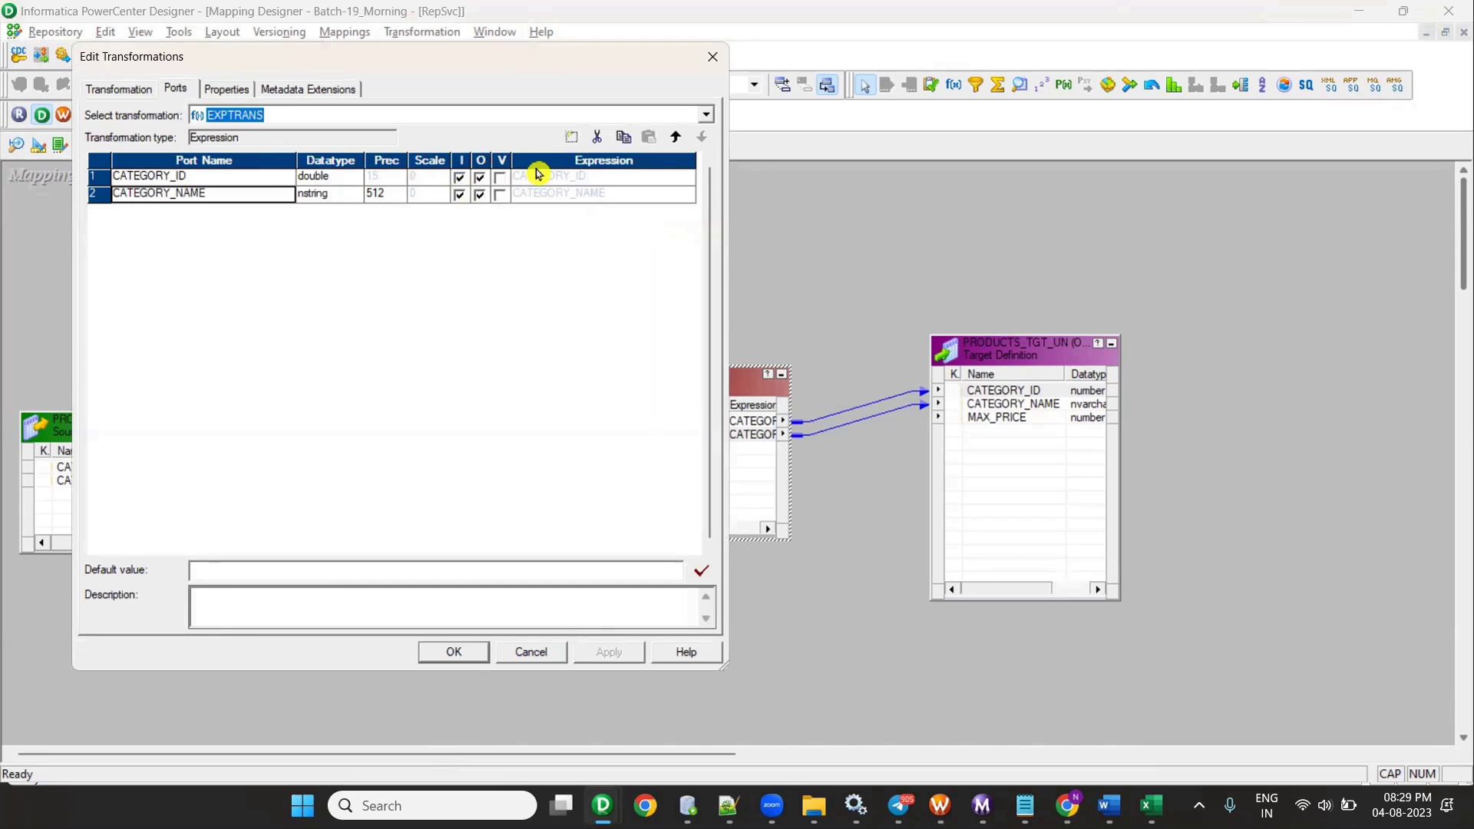
- Add output-only port o_MAX_PRICE to EXPTRANS as decimal with precision 20, scale 0
{"action": "left_click", "coordinate": [571, 137]}
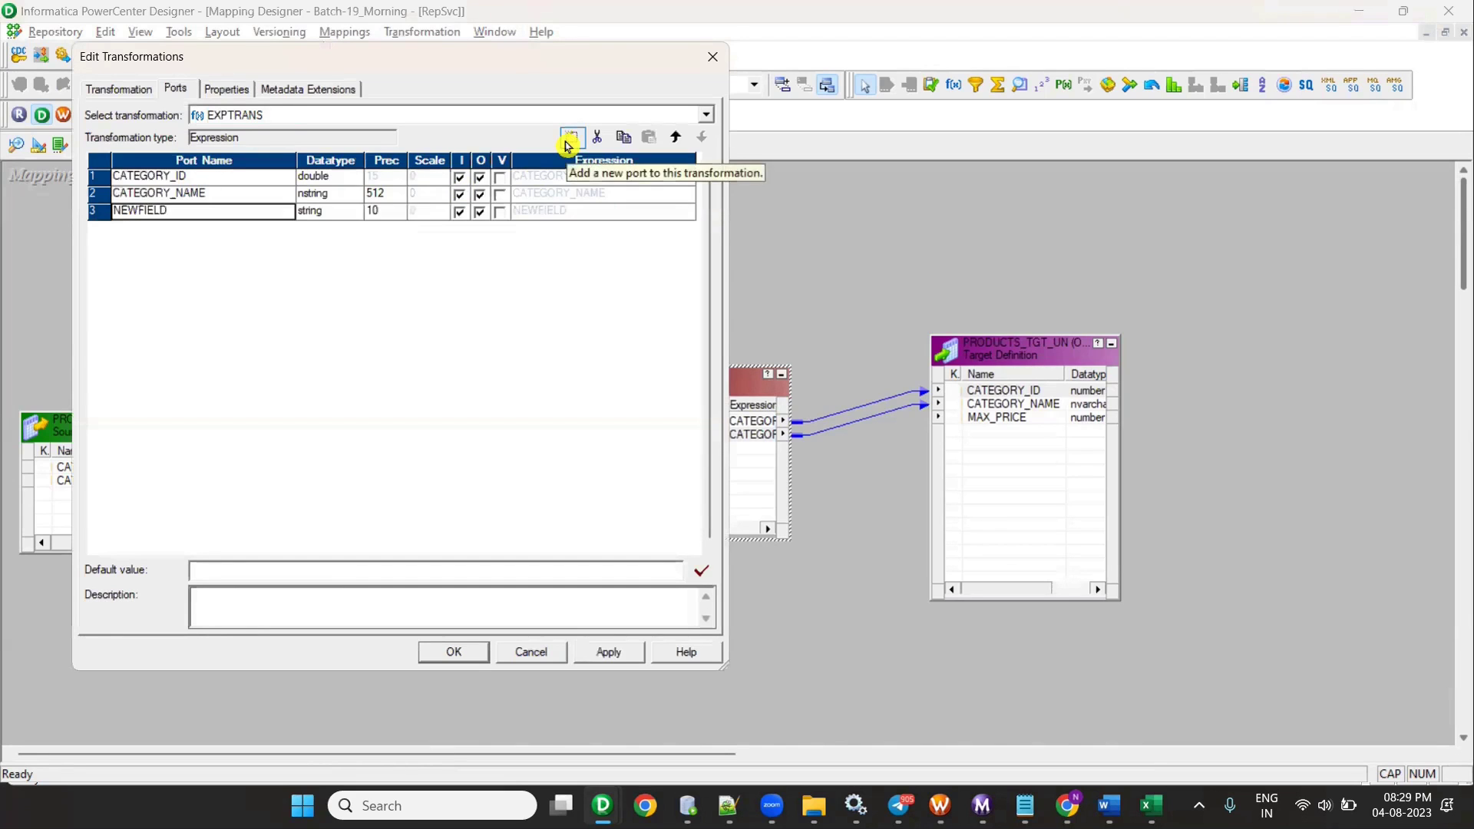
{"action": "type", "text": "O"}
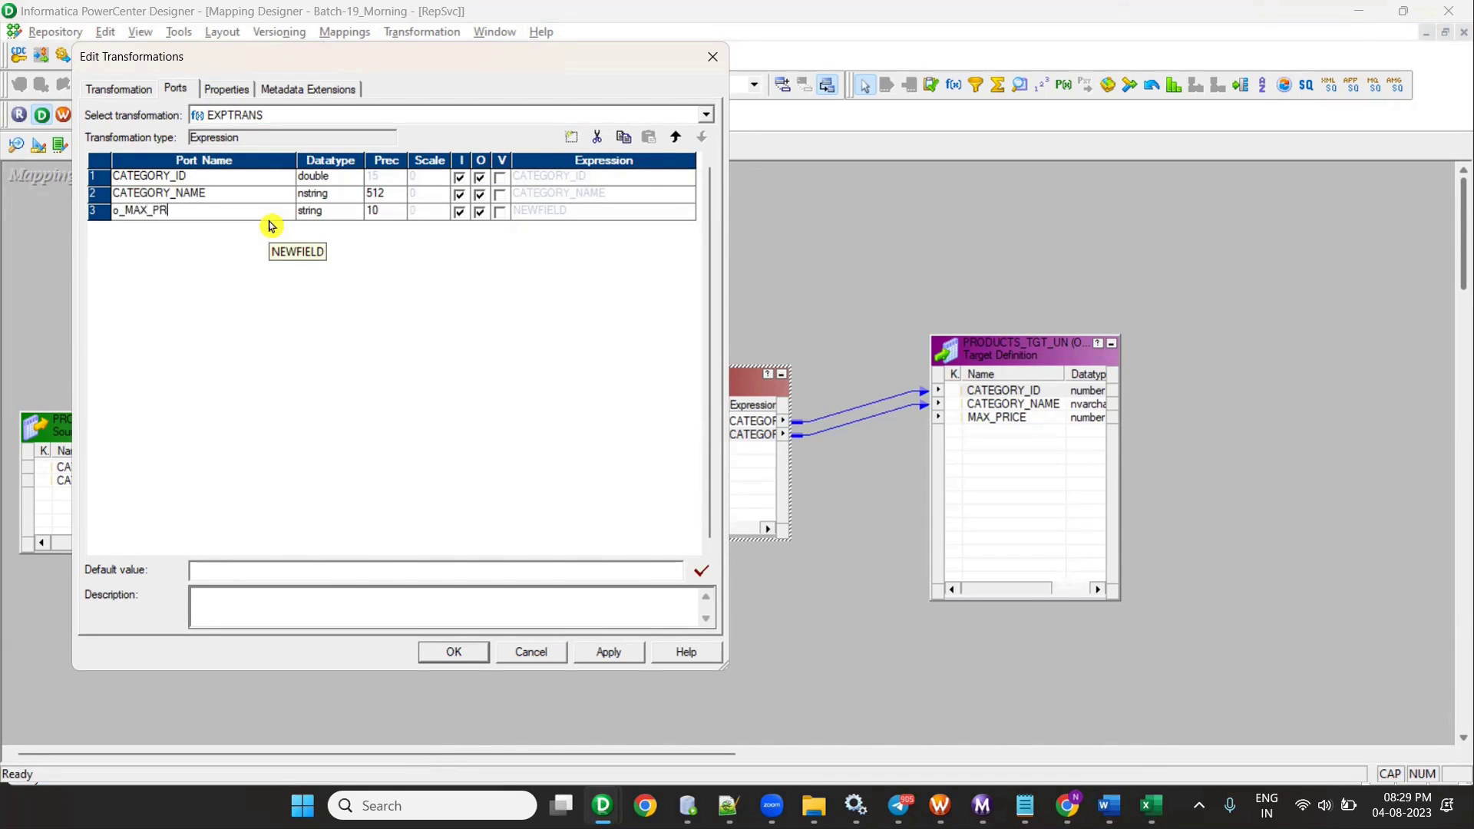
{"action": "type", "text": "_MAX_PRICE"}
{"action": "key", "text": "Tab"}
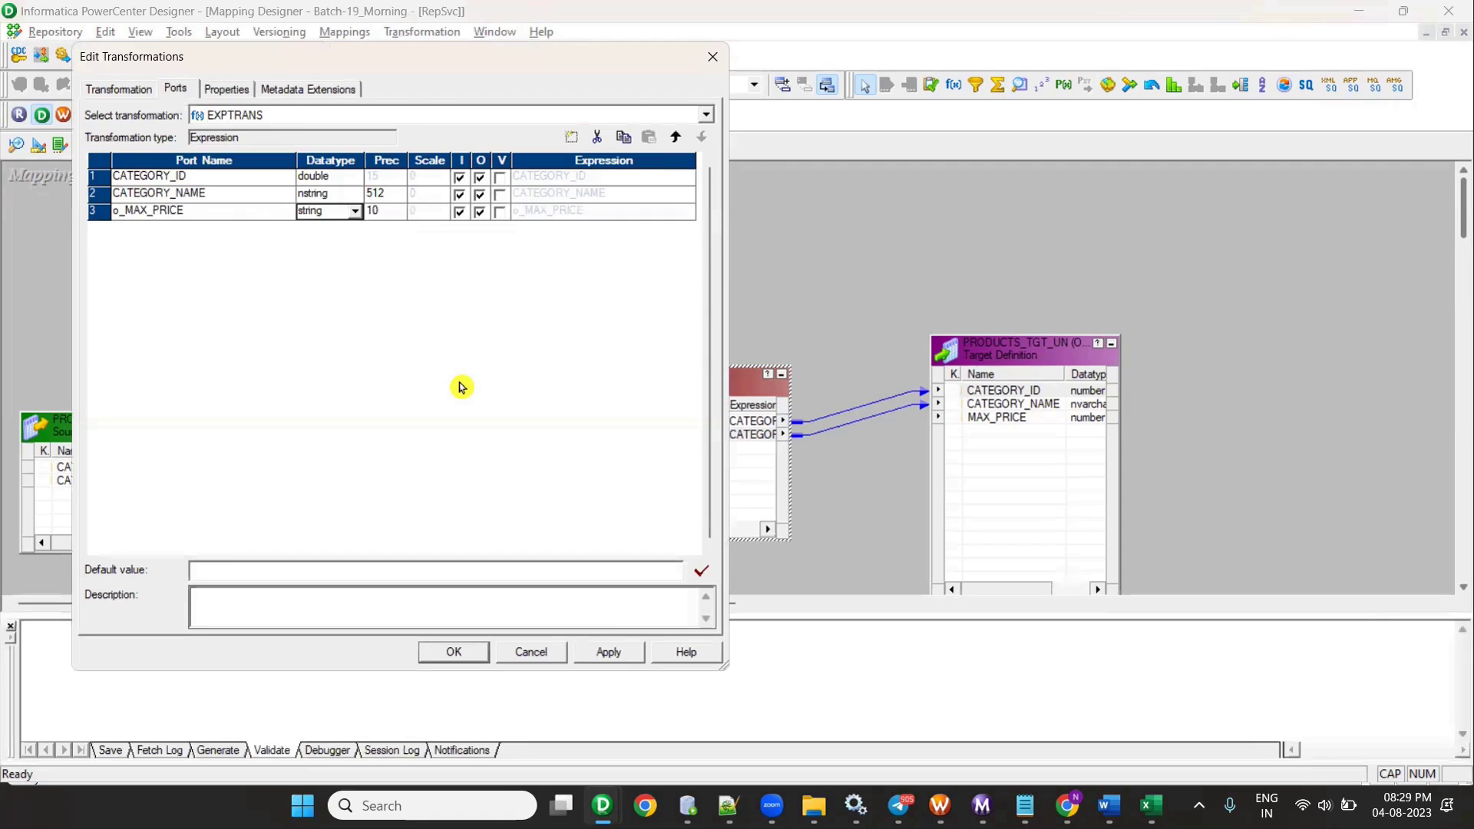
{"action": "key", "text": "n"}
{"action": "key", "text": "n"}
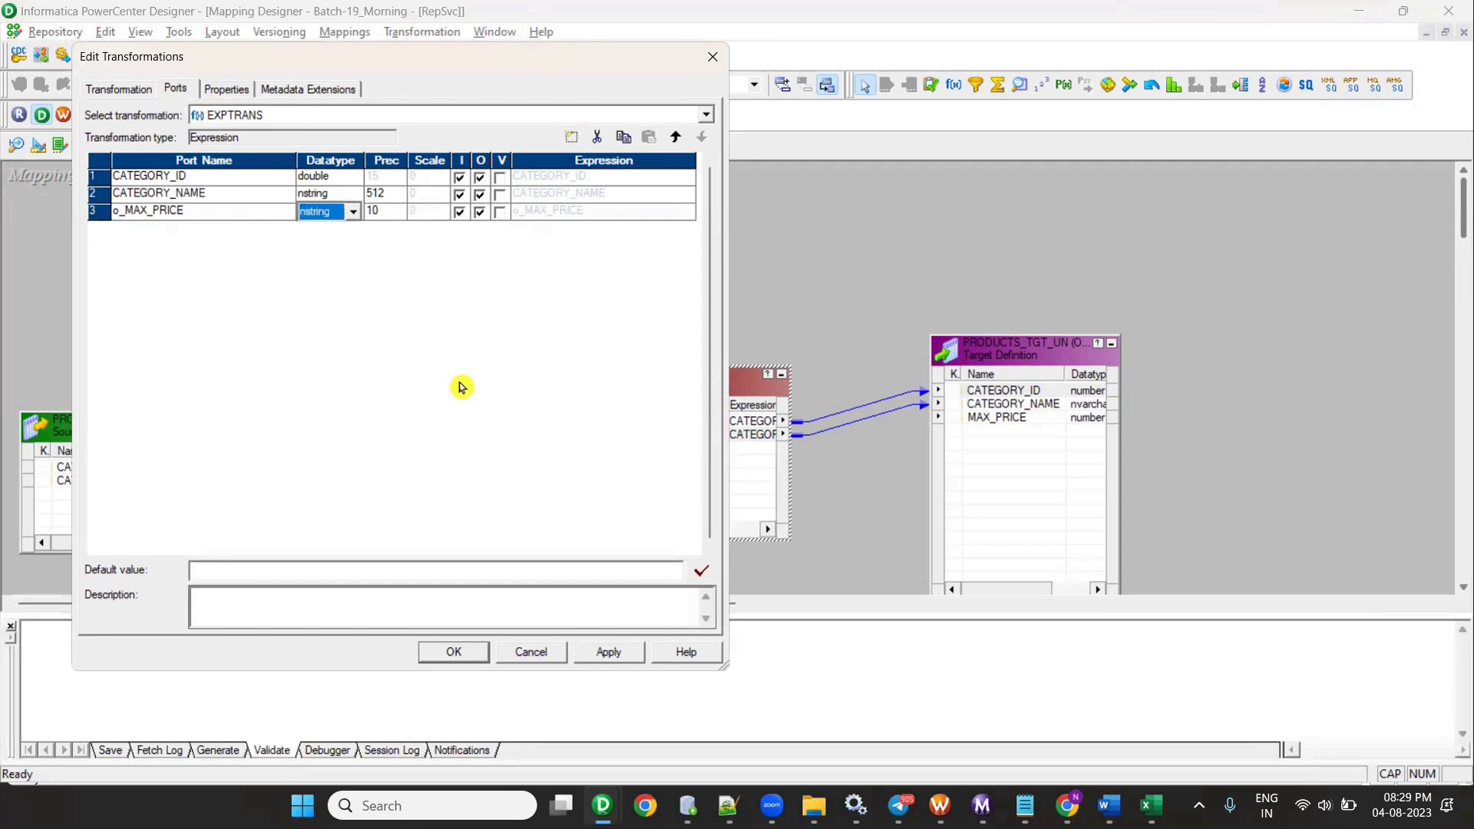
{"action": "key", "text": "d"}
{"action": "key", "text": "d"}
{"action": "key", "text": "Tab"}
{"action": "type", "text": "20"}
{"action": "key", "text": "Tab"}
{"action": "type", "text": "0"}
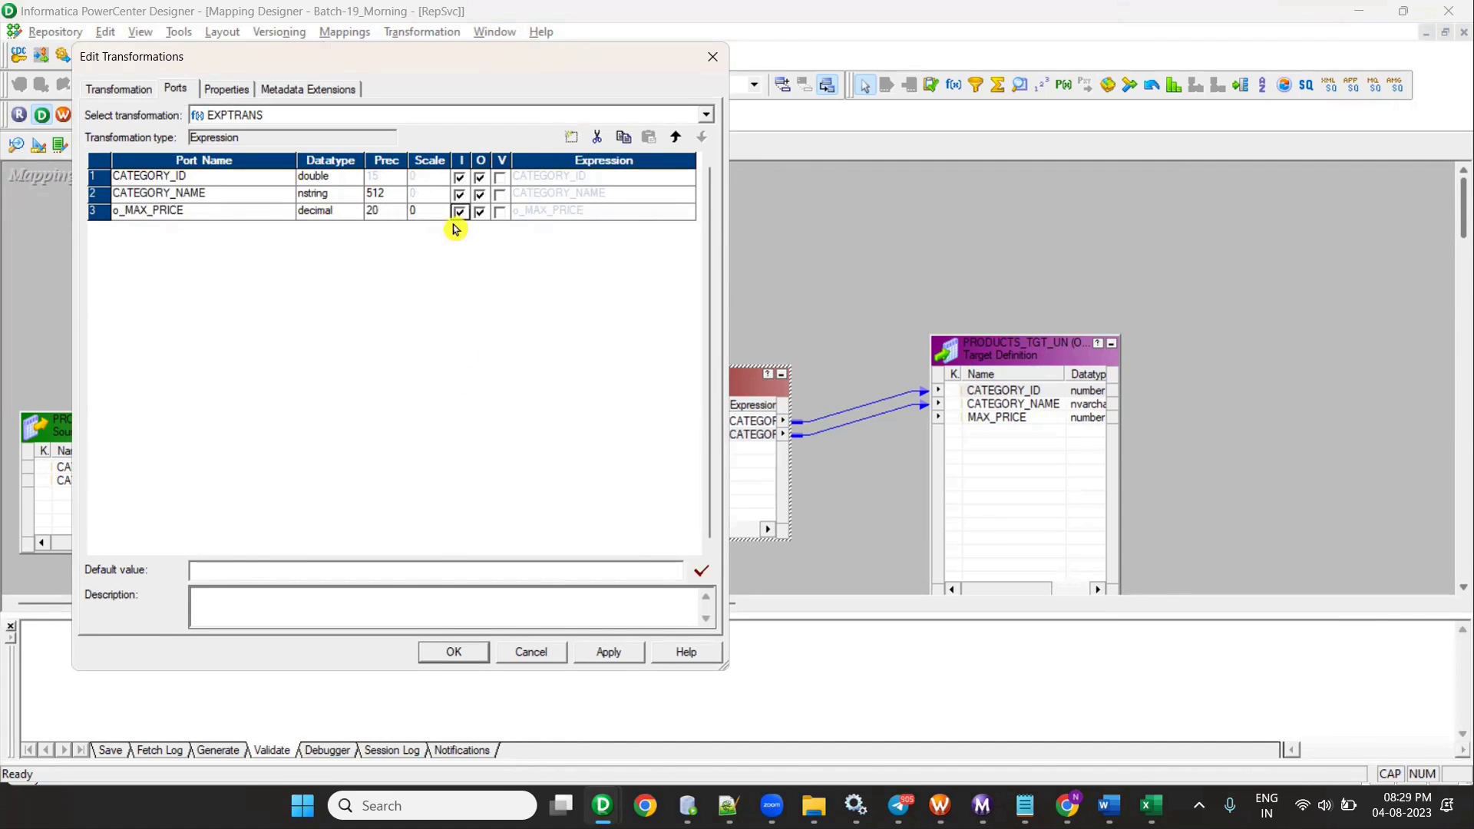
{"action": "left_click", "coordinate": [458, 213]}
{"action": "left_click", "coordinate": [470, 650]}
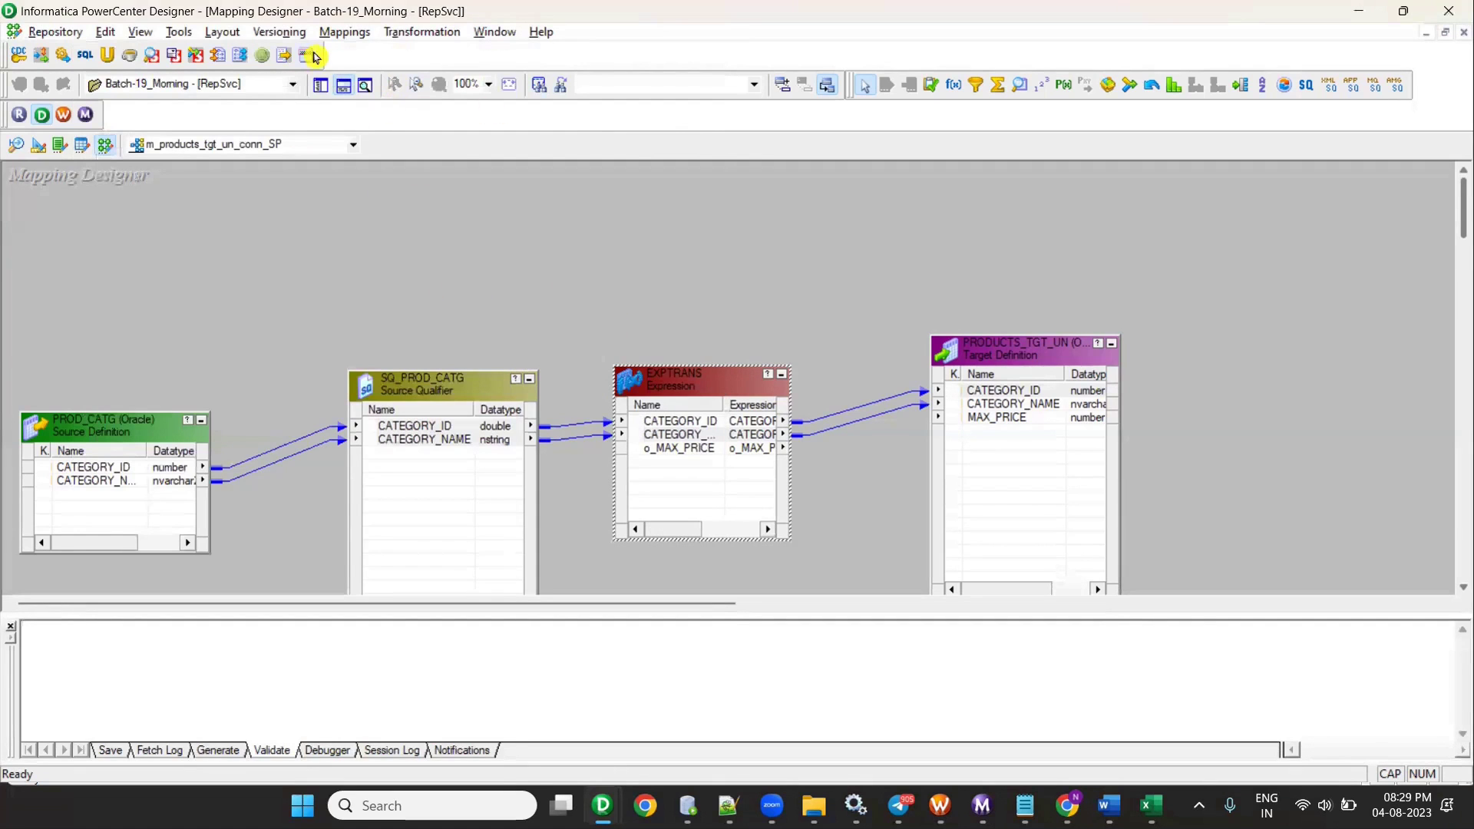
- Import the SP_PROD_AGG_UNC stored procedure and place it at the top of the mapping
{"action": "left_click", "coordinate": [422, 32]}
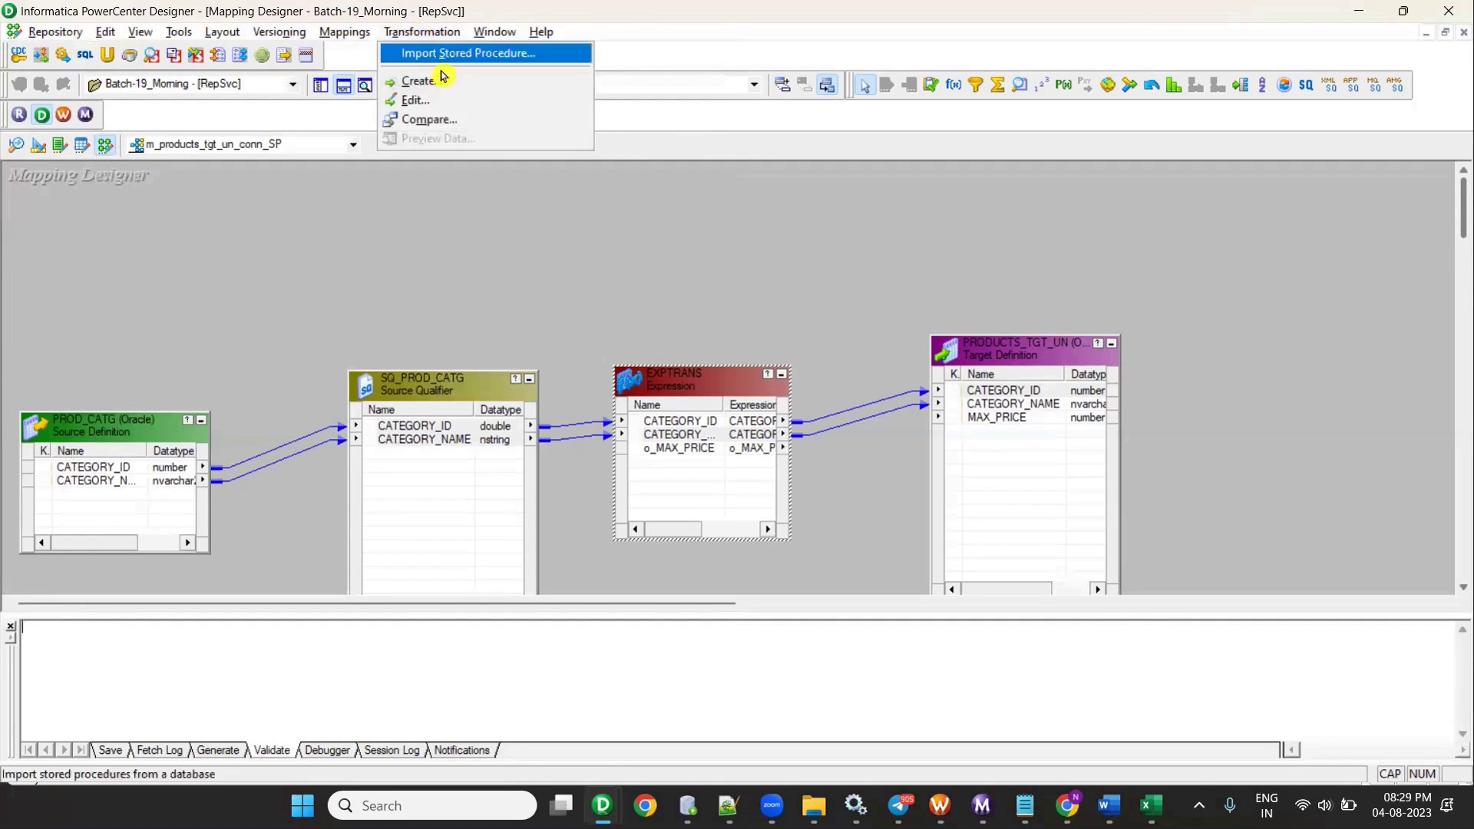
{"action": "left_click", "coordinate": [445, 55]}
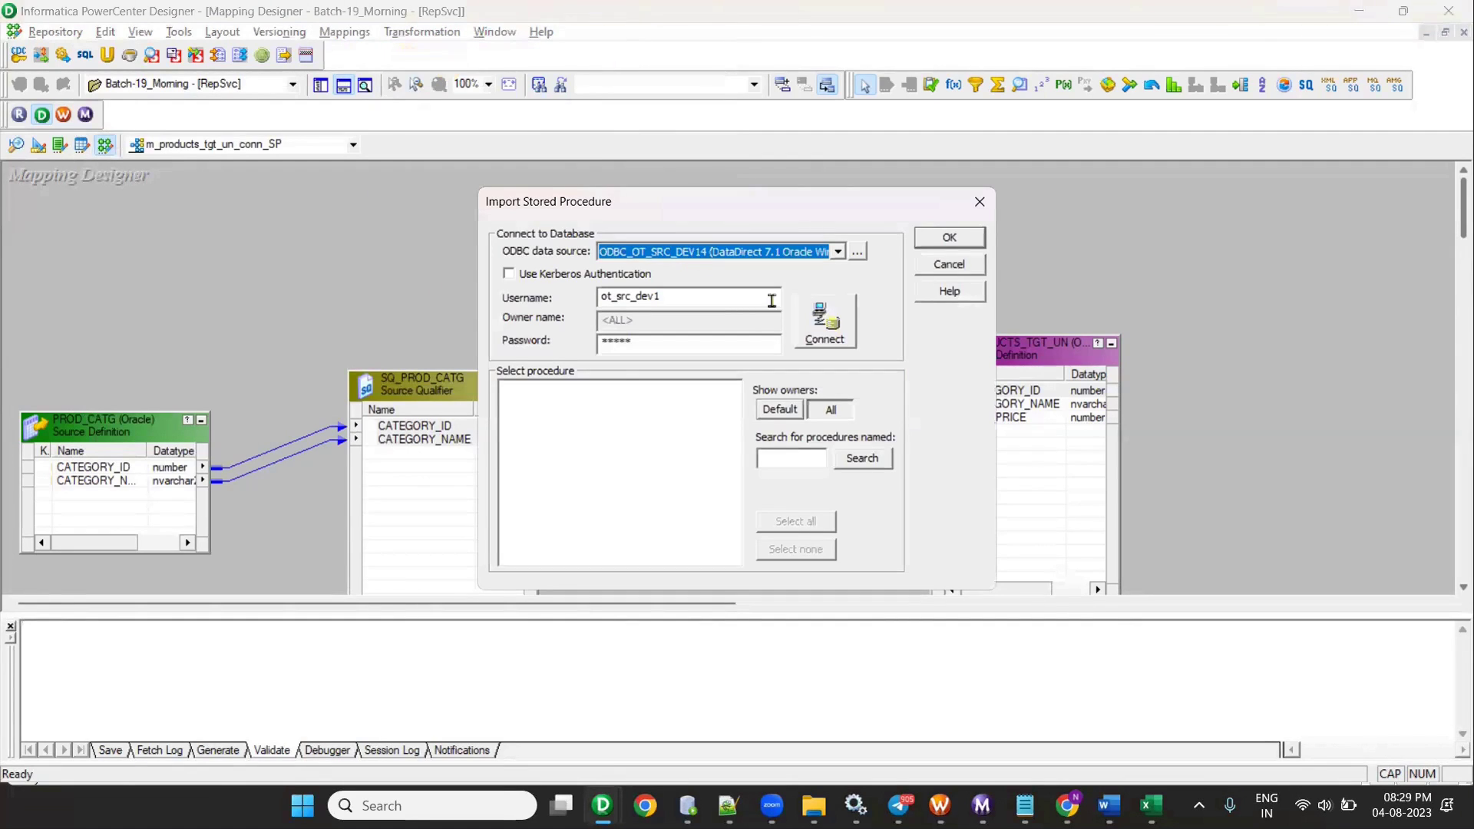
{"action": "left_click", "coordinate": [825, 321]}
{"action": "left_click", "coordinate": [523, 403]}
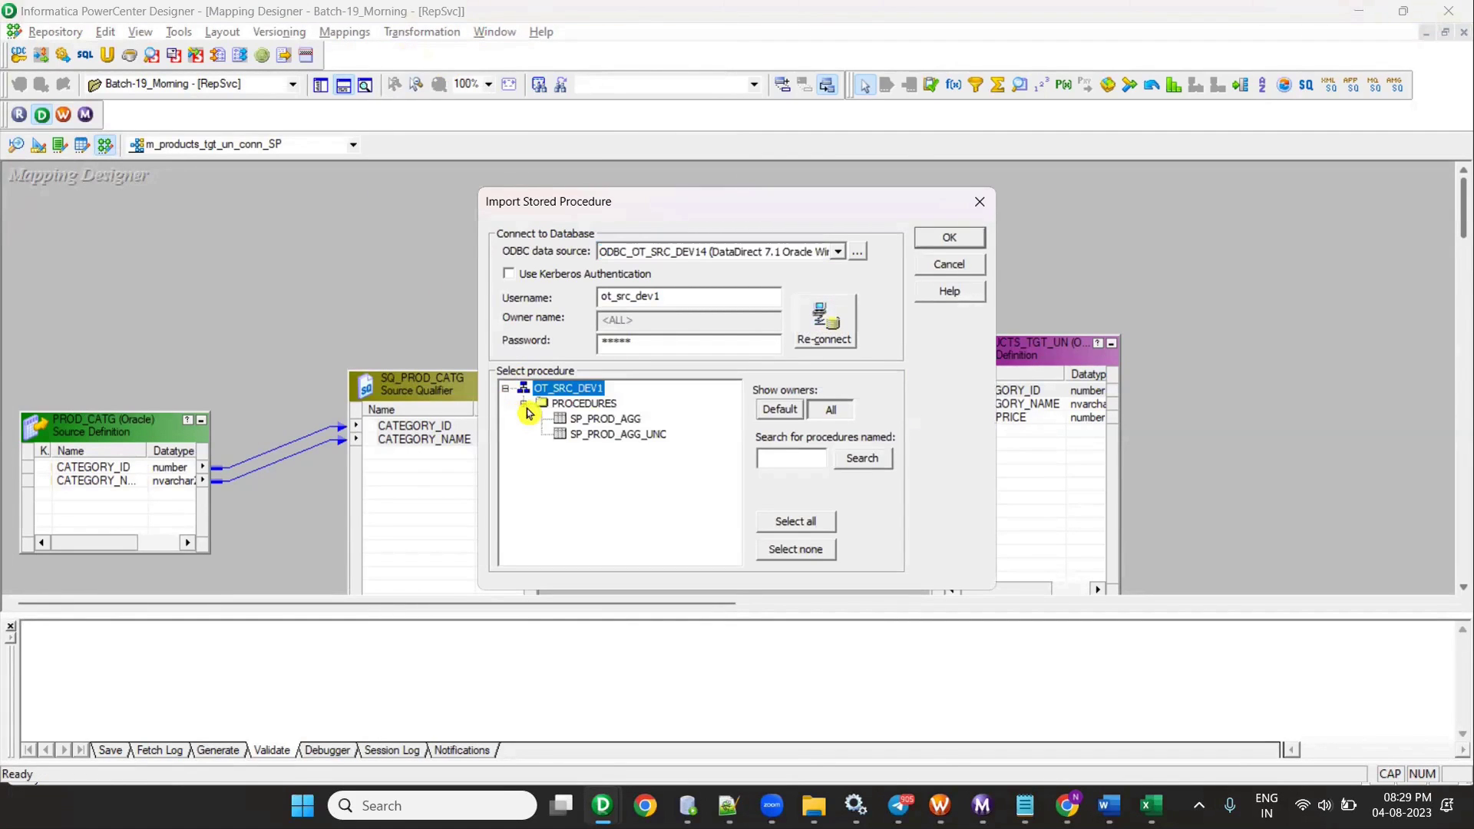
{"action": "left_click", "coordinate": [618, 435]}
{"action": "left_click", "coordinate": [932, 234]}
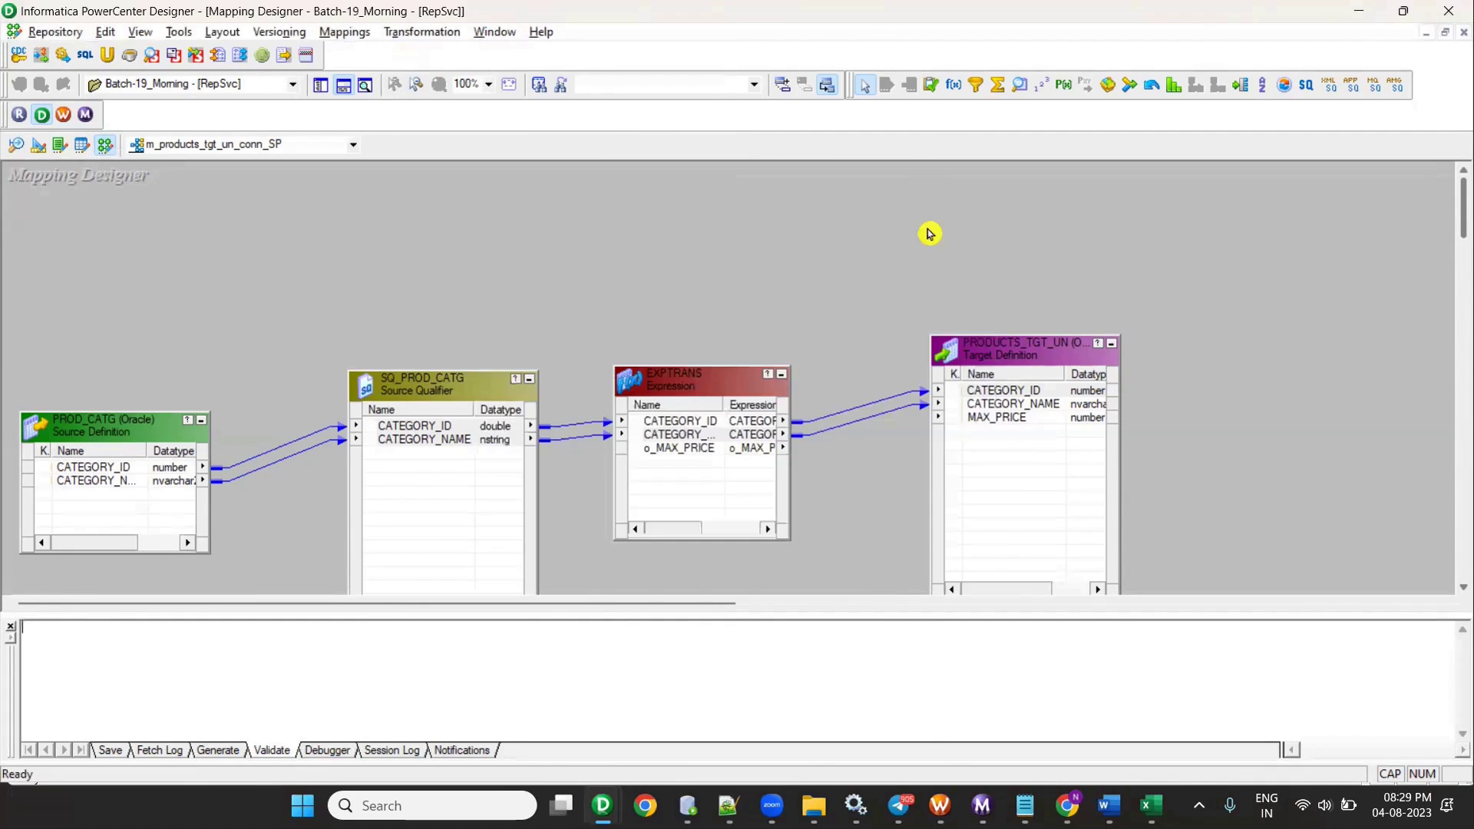
{"action": "left_click_drag", "start_coordinate": [235, 292], "coordinate": [852, 213]}
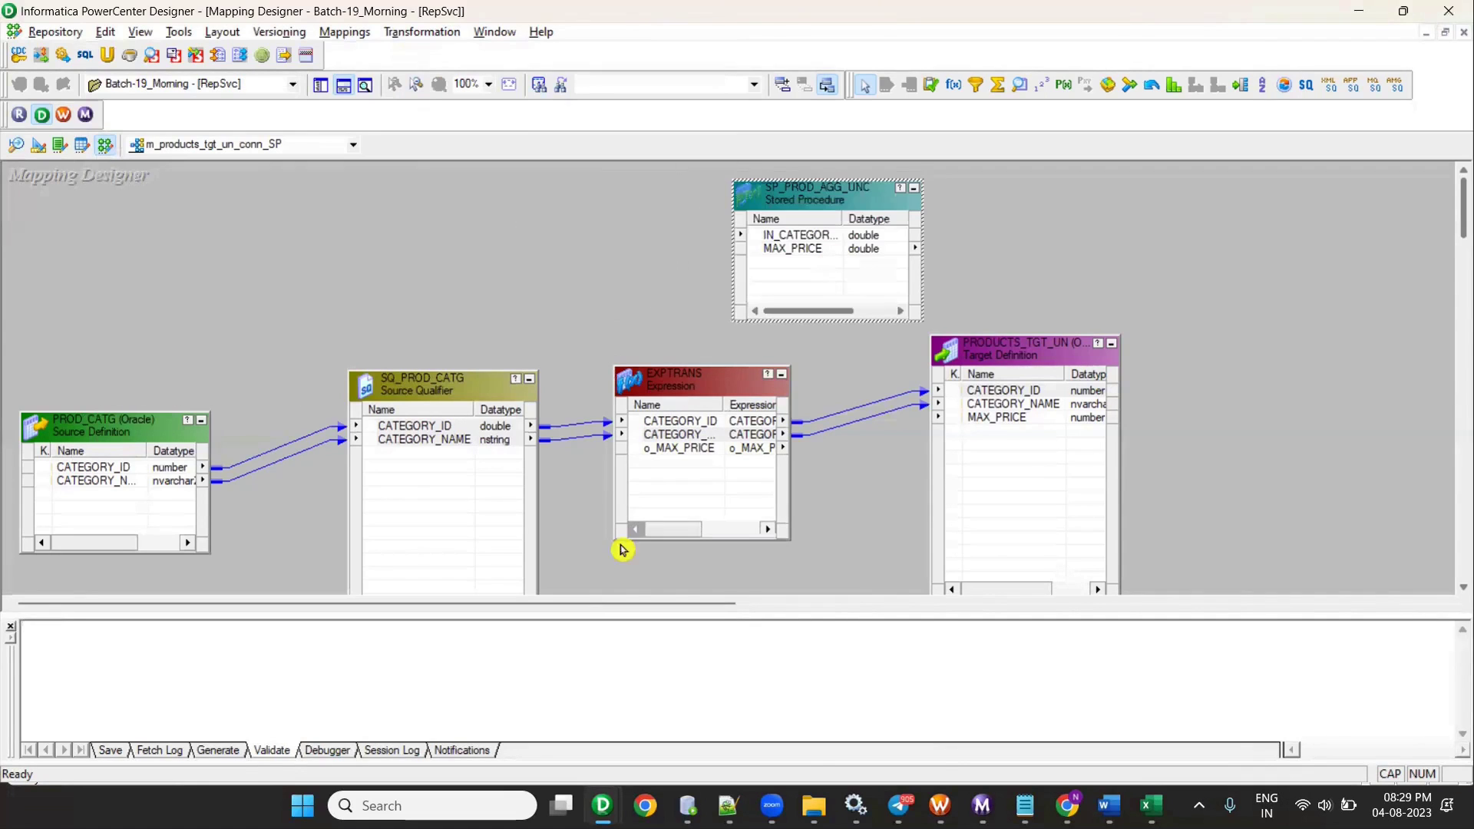
- Collapse PROD_CATG to an icon and move SQ_PROD_CATG beside it
{"action": "left_click", "coordinate": [343, 85]}
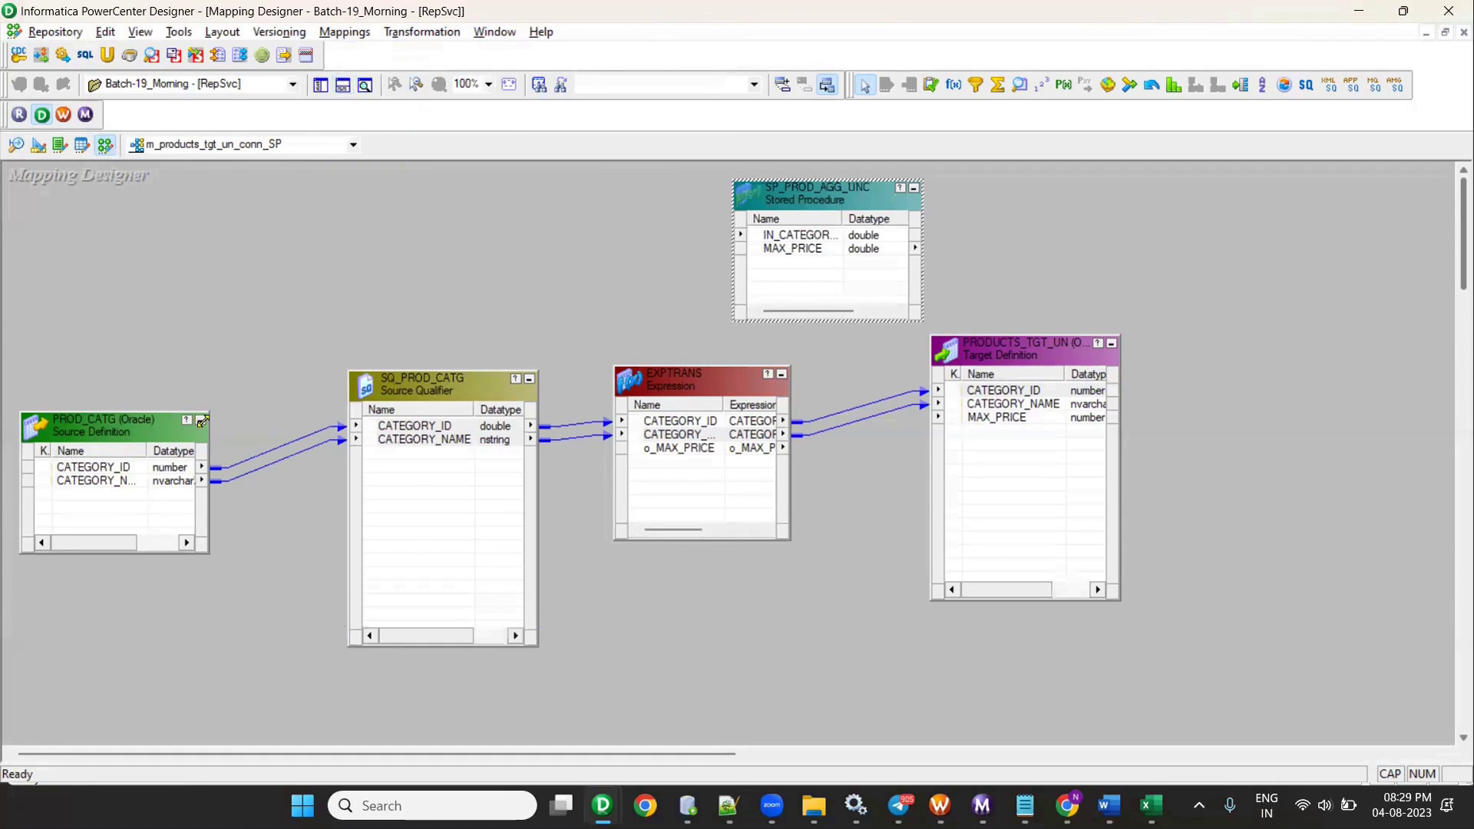
{"action": "left_click", "coordinate": [201, 420]}
{"action": "left_click_drag", "start_coordinate": [424, 421], "coordinate": [227, 412]}
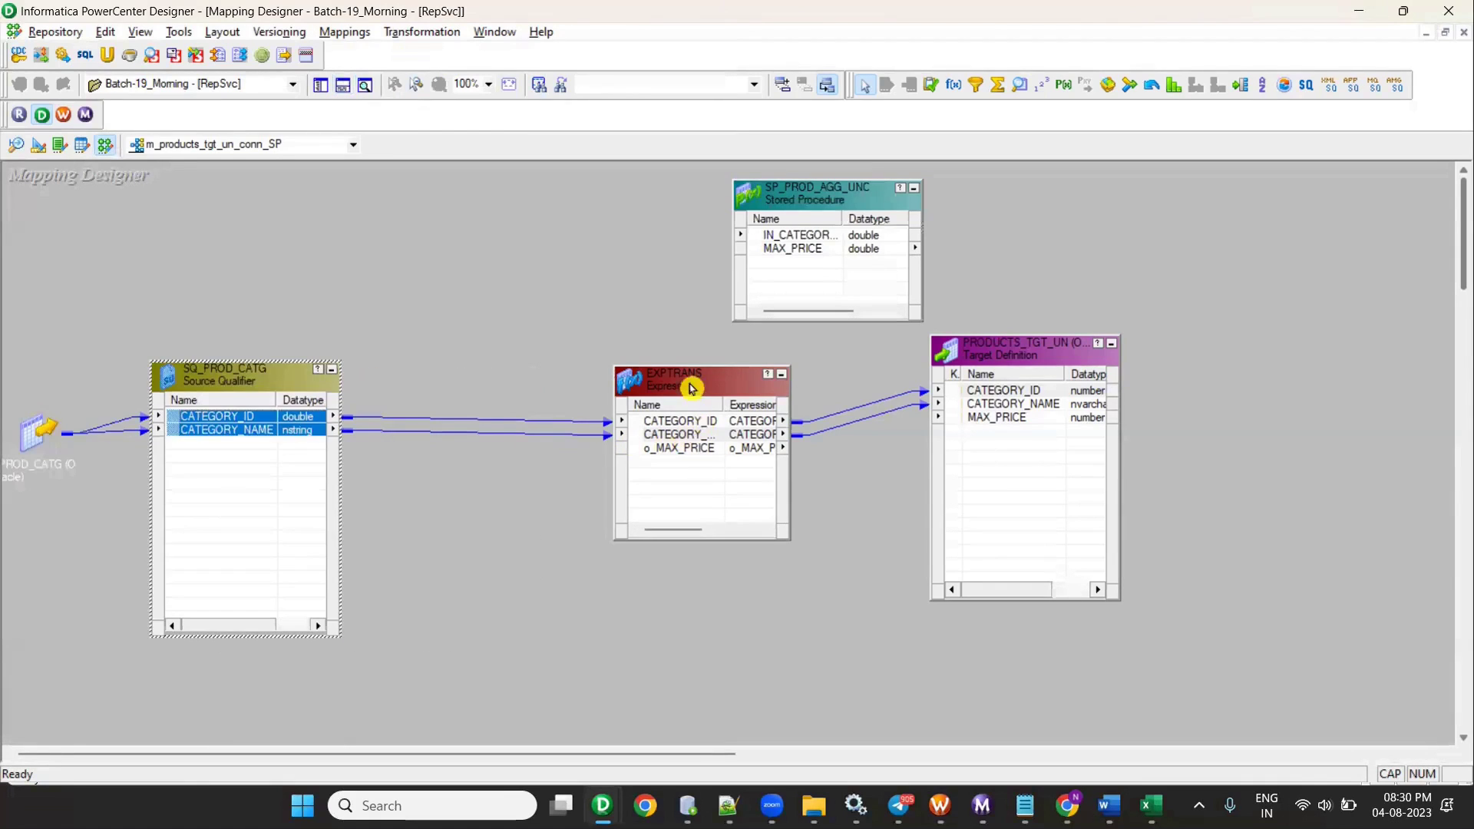
{"action": "left_click_drag", "start_coordinate": [685, 434], "coordinate": [475, 443]}
- Replace o_MAX_PRICE's expression with an SP_PROD_AGG_UNC call taking CATEGORY_ID
{"action": "double_click", "coordinate": [510, 466]}
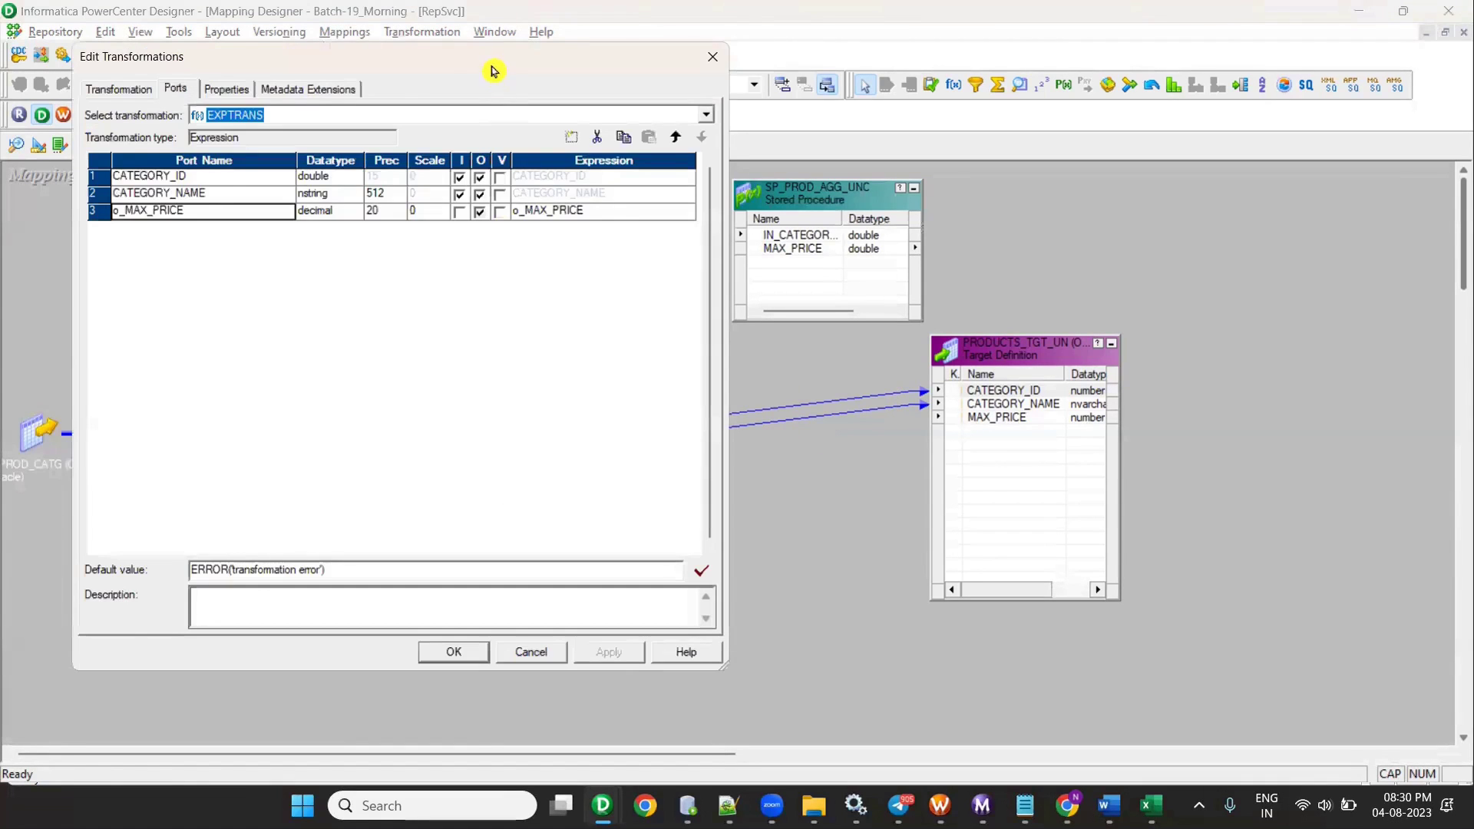
{"action": "left_click_drag", "start_coordinate": [494, 68], "coordinate": [479, 135]}
{"action": "left_click", "coordinate": [674, 294]}
{"action": "left_click", "coordinate": [674, 294]}
{"action": "left_click_drag", "start_coordinate": [777, 289], "coordinate": [892, 397]}
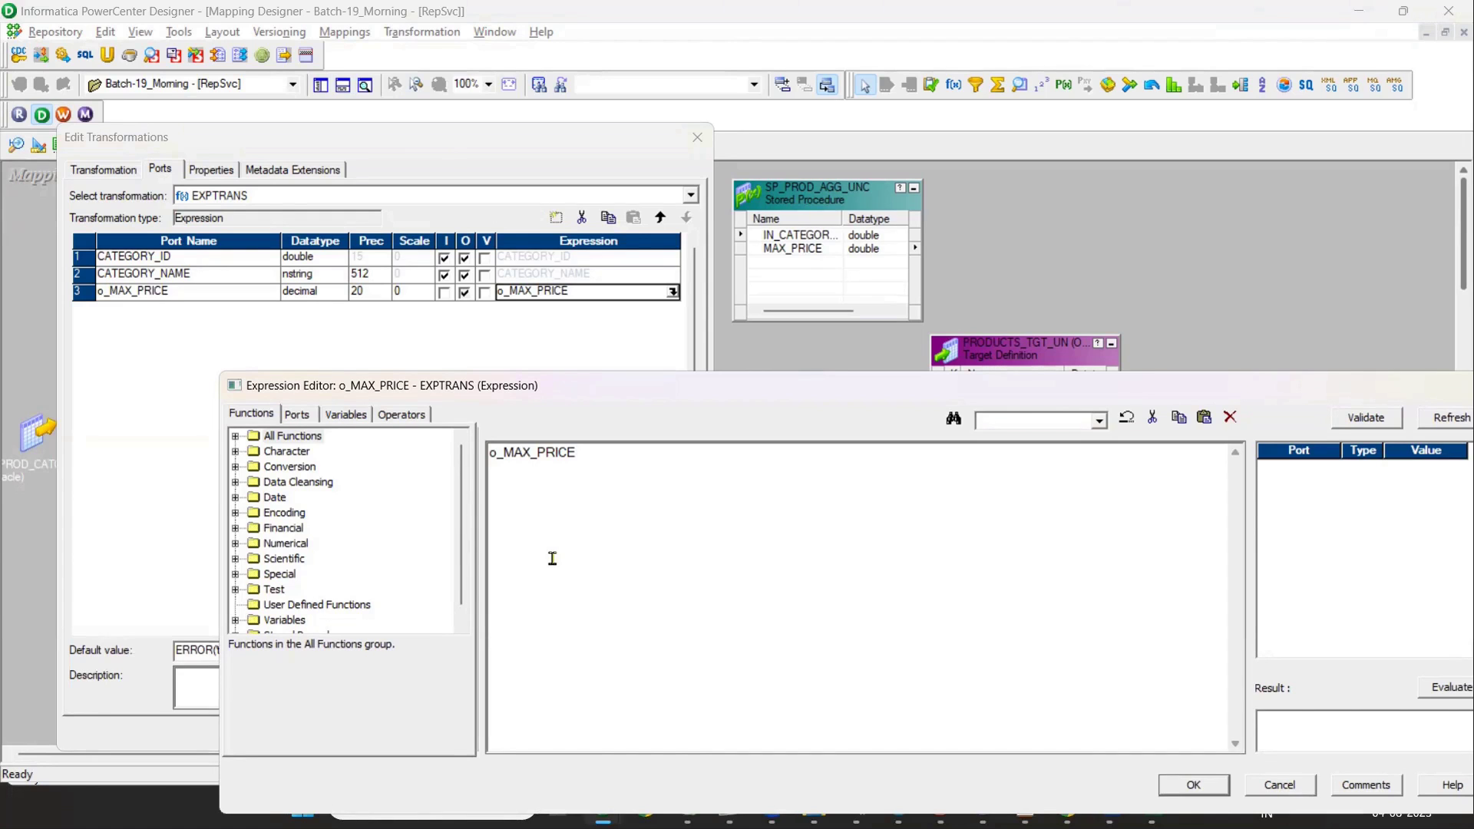
{"action": "key", "text": "ctrl+a"}
{"action": "key", "text": "Delete"}
{"action": "scroll", "coordinate": [277, 470], "scroll_direction": "down", "scroll_amount": 1}
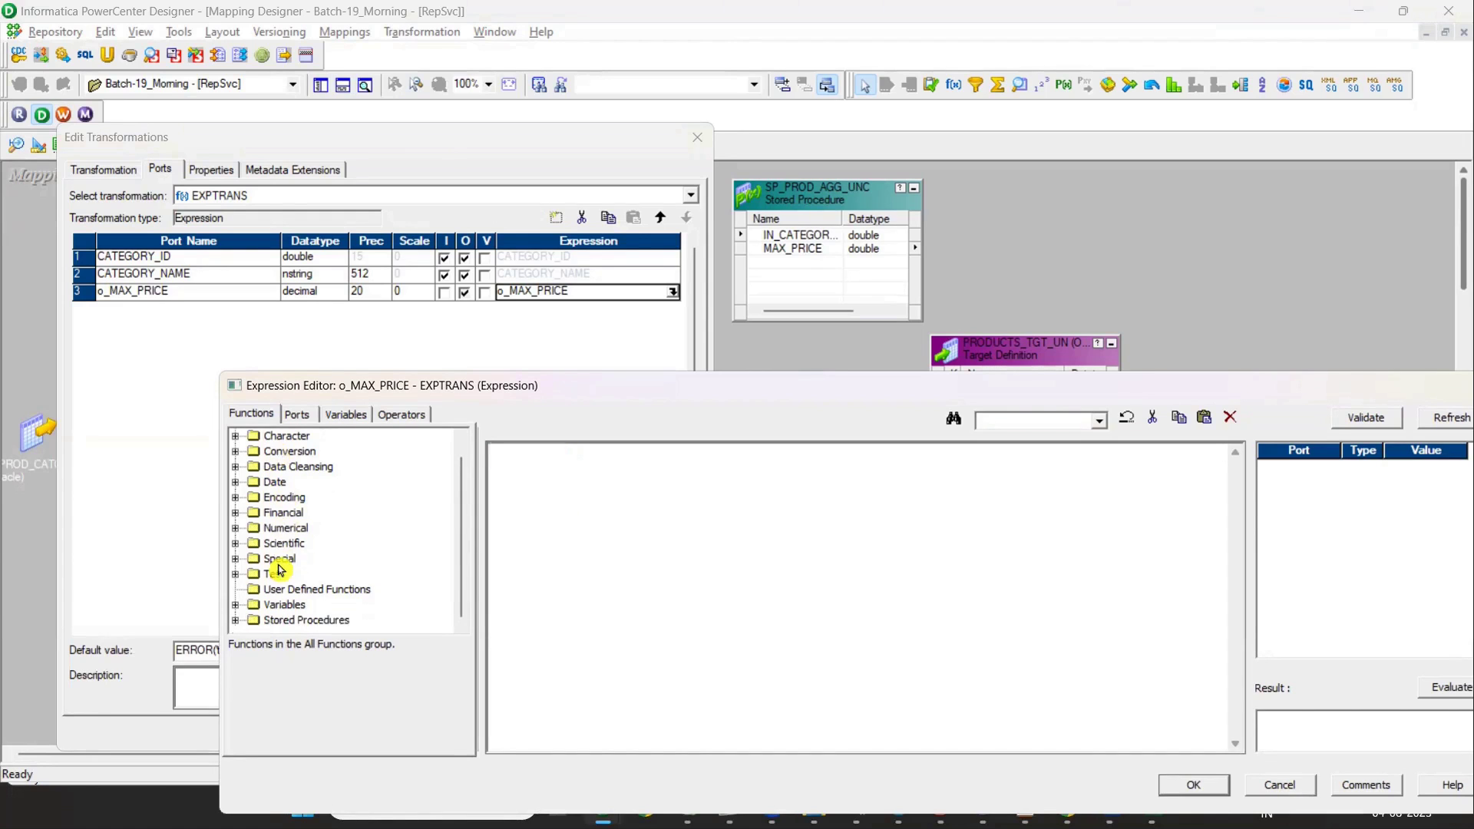
{"action": "left_click", "coordinate": [235, 620]}
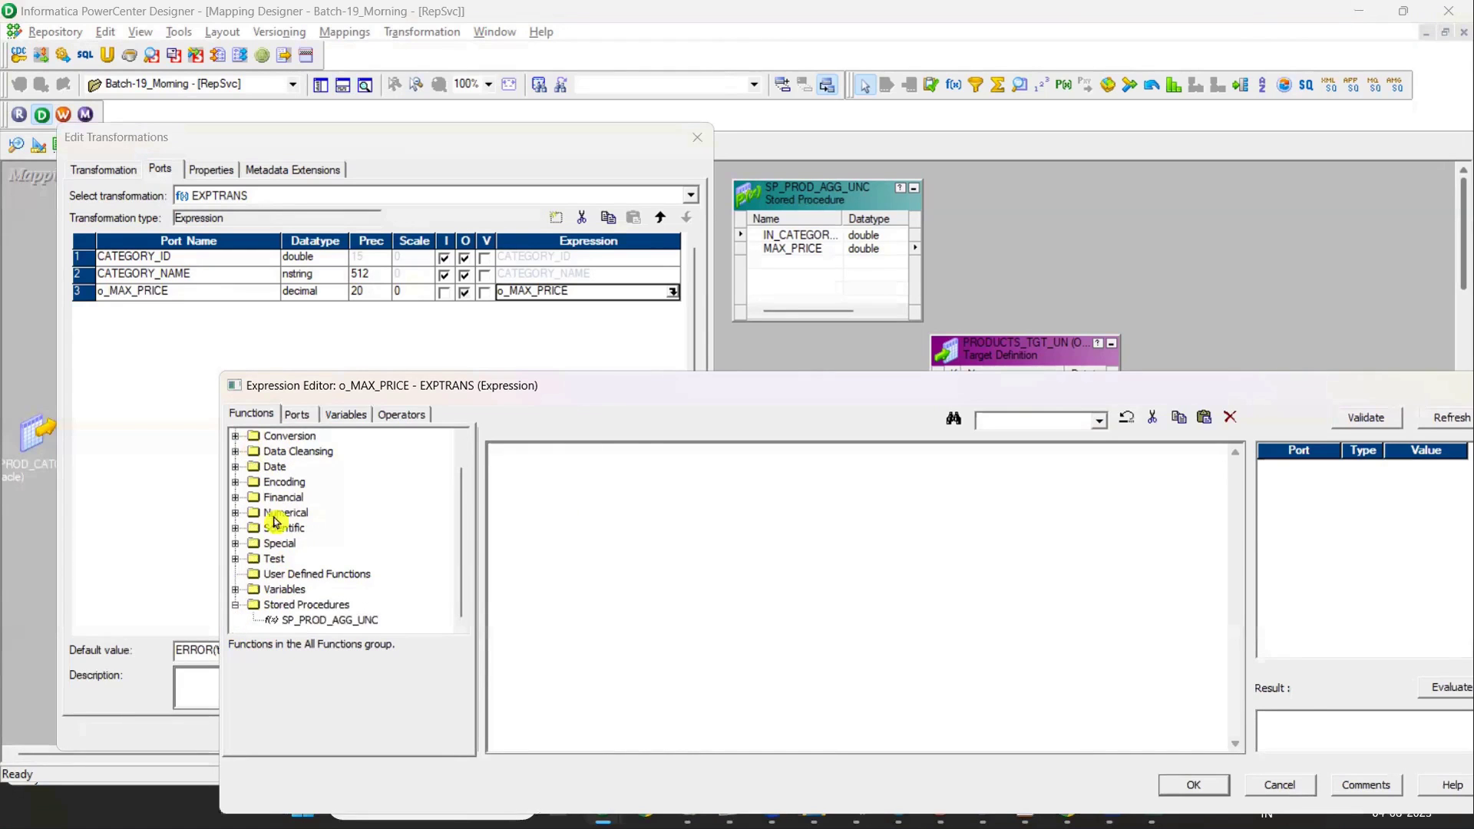
{"action": "double_click", "coordinate": [321, 623]}
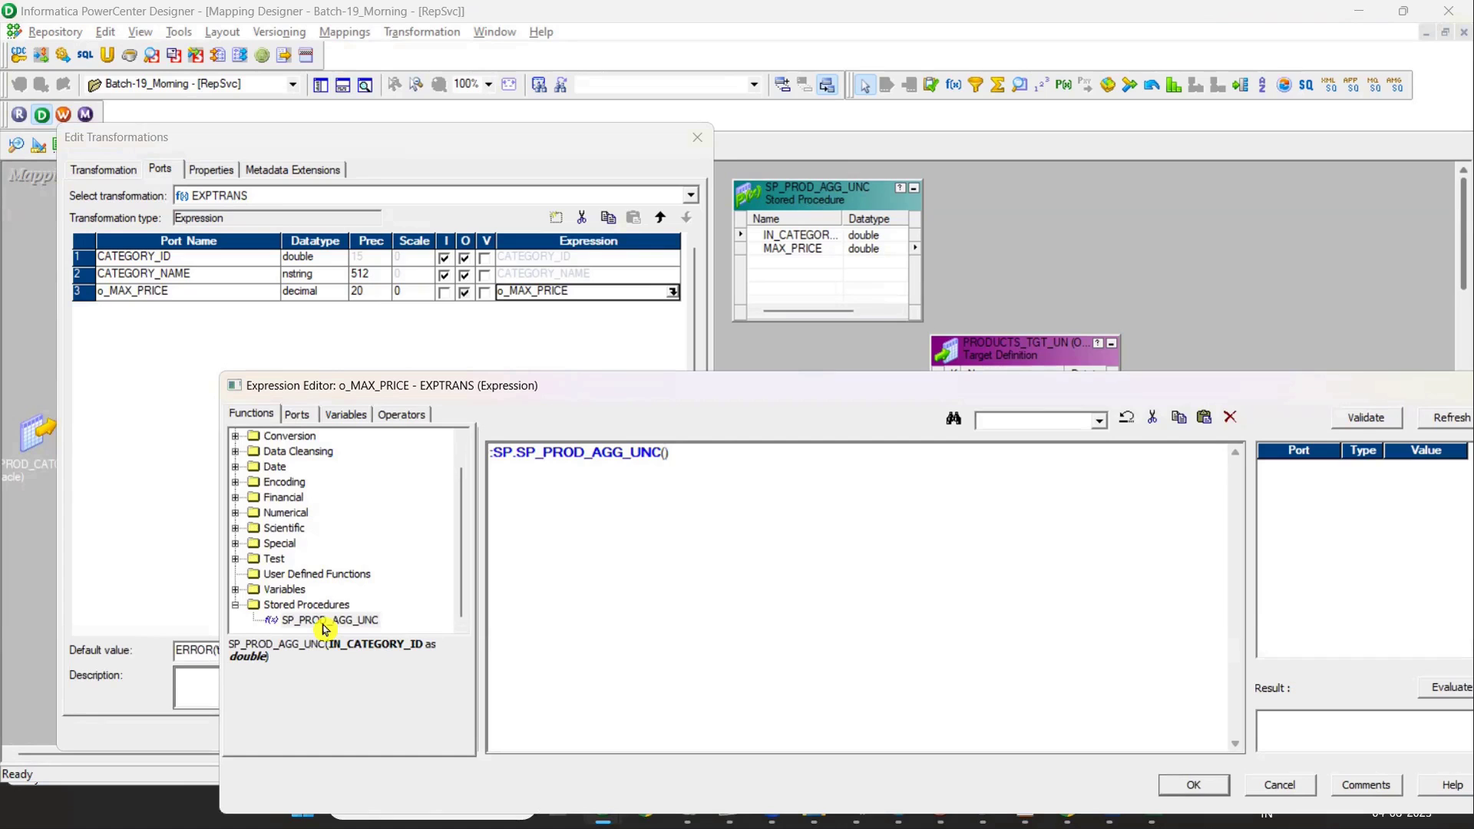
{"action": "left_click", "coordinate": [297, 417]}
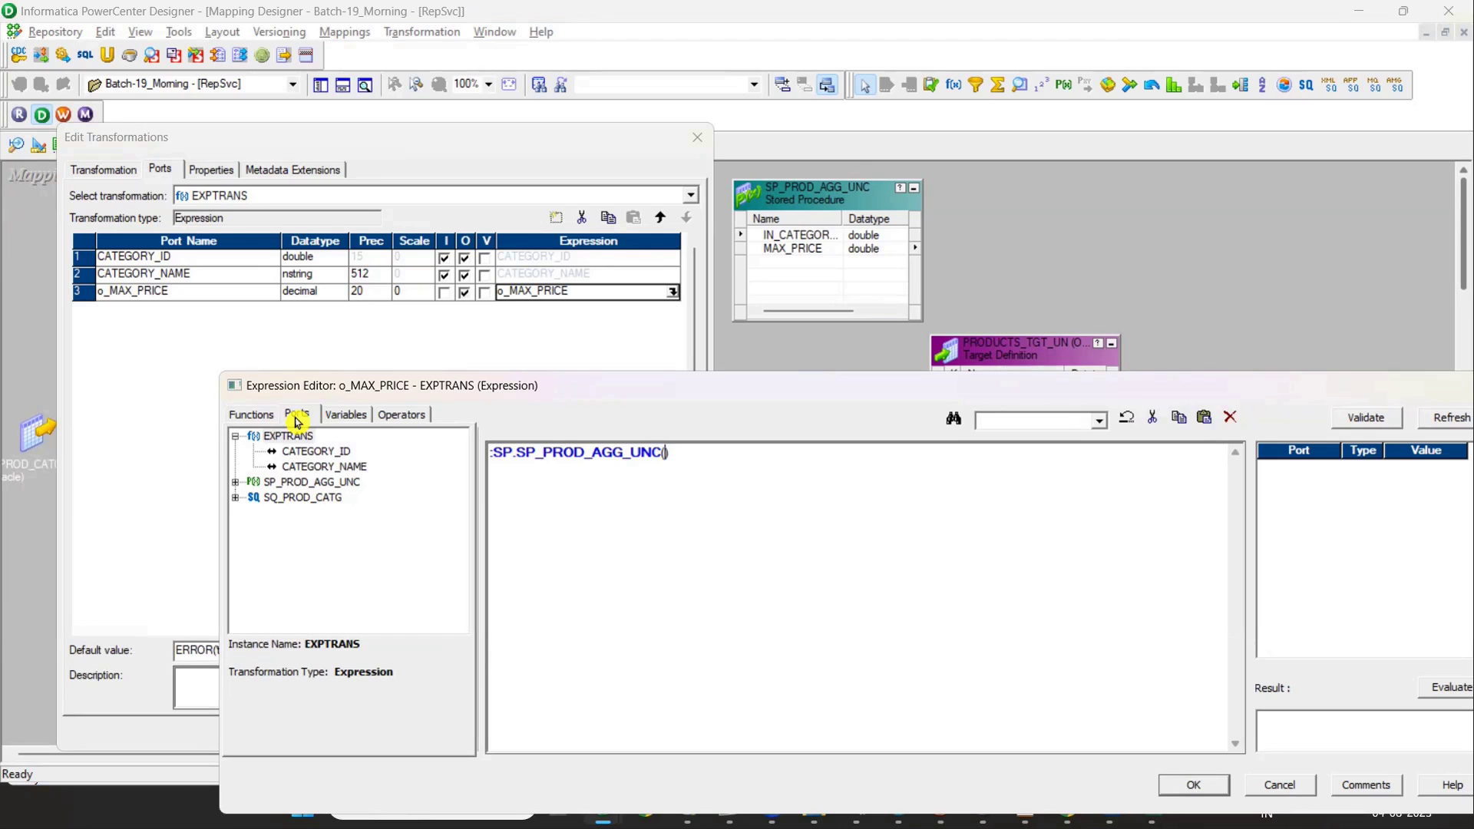
{"action": "double_click", "coordinate": [305, 452]}
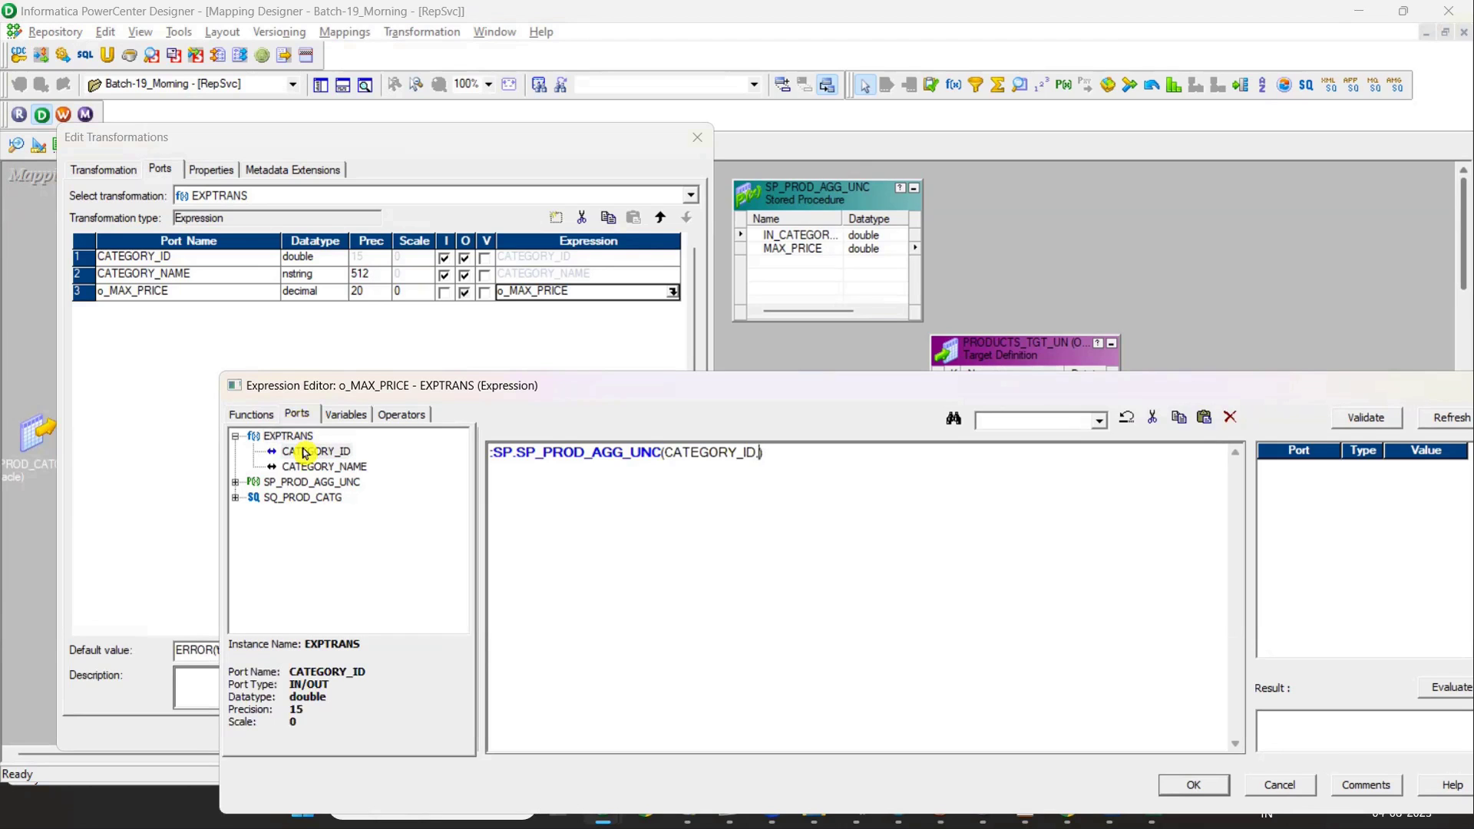
- Fix the parse error by adding PROC_RESULT, validate :SP.SP_PROD_AGG_UNC(CATEGORY_ID,PROC_RESULT), and accept it
{"action": "left_click_drag", "start_coordinate": [566, 380], "coordinate": [308, 224]}
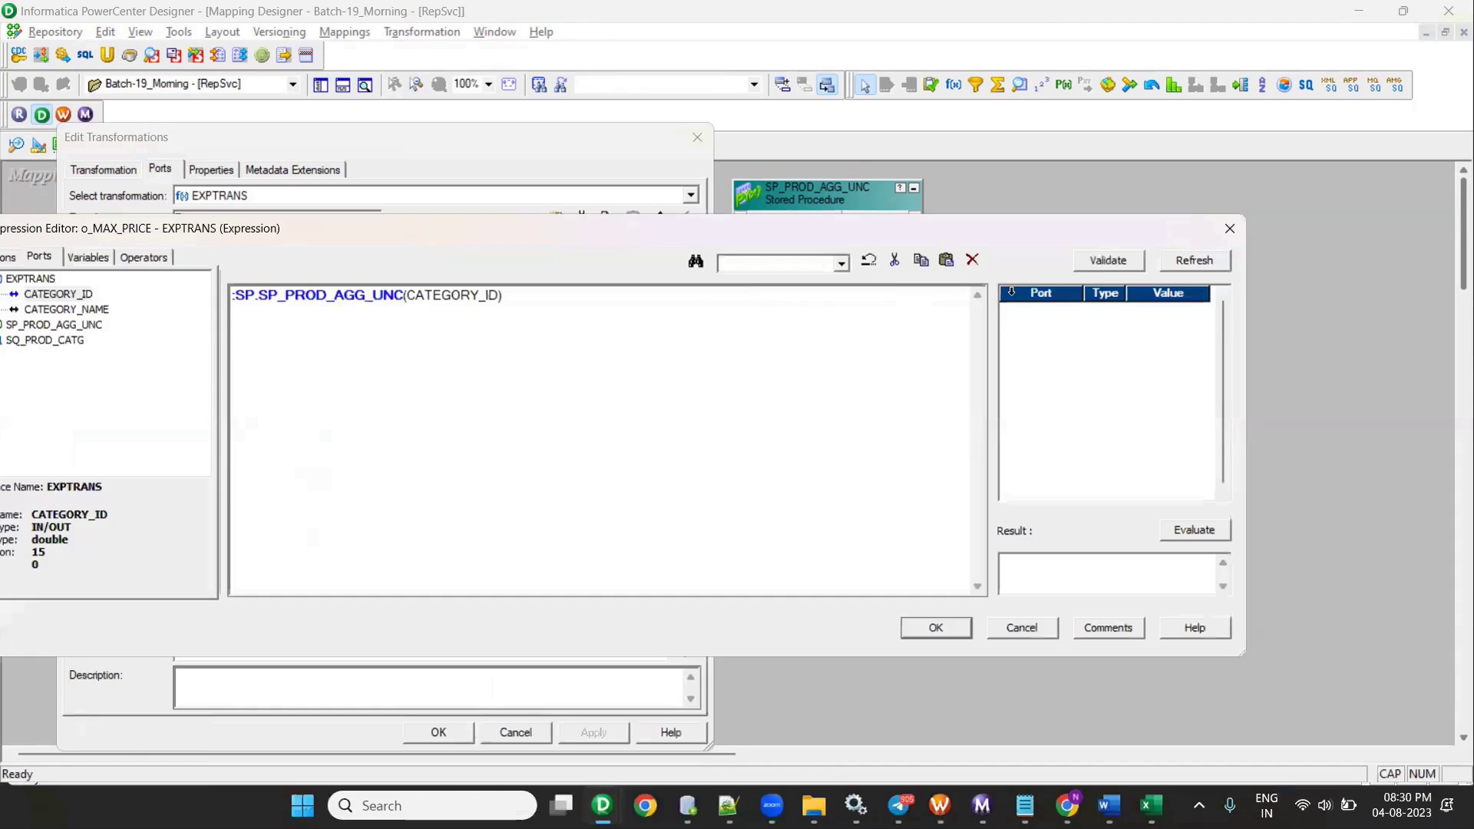
{"action": "left_click", "coordinate": [1101, 274]}
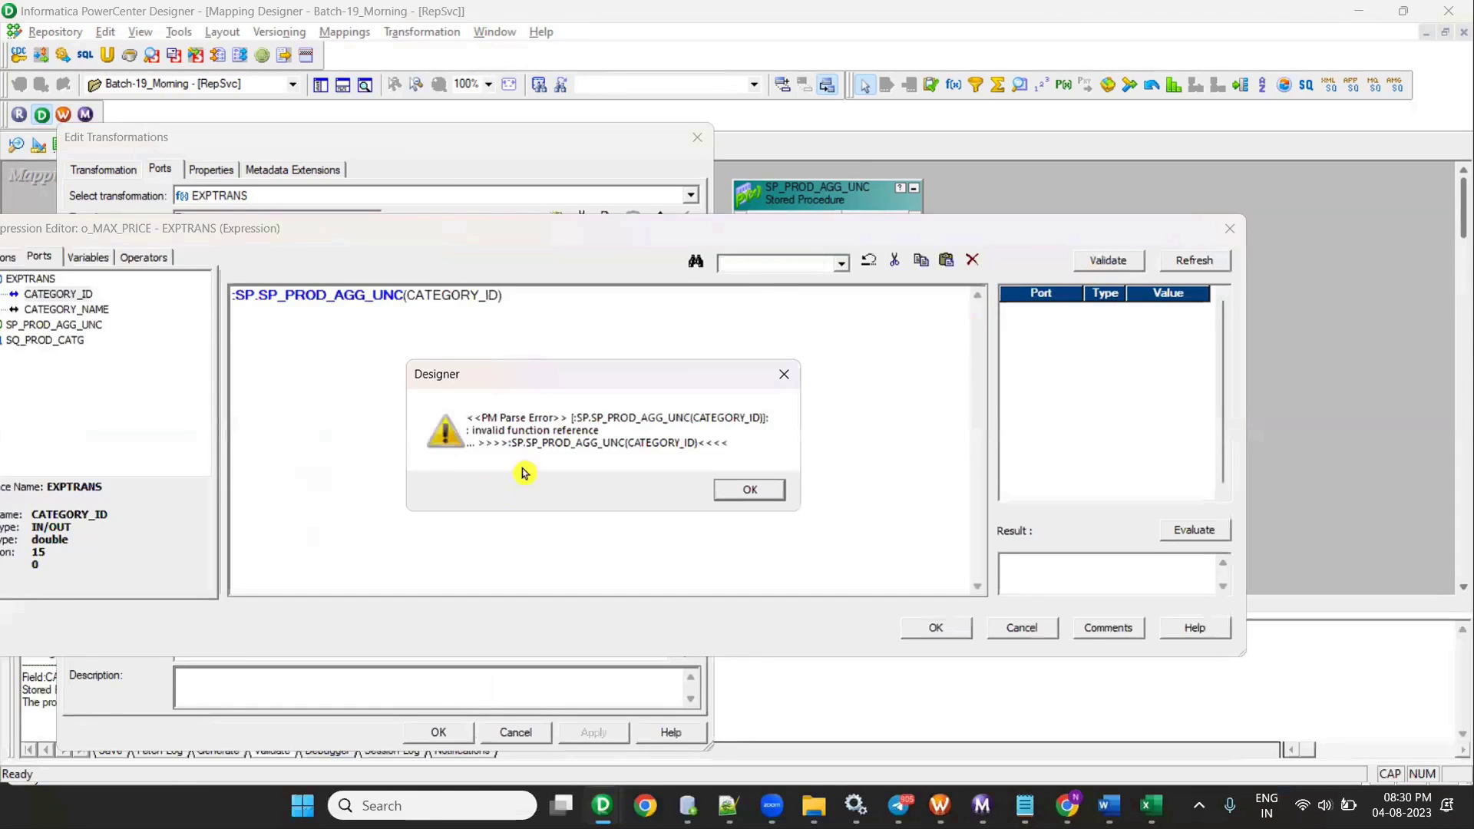
{"action": "left_click", "coordinate": [748, 491]}
{"action": "left_click", "coordinate": [497, 294]}
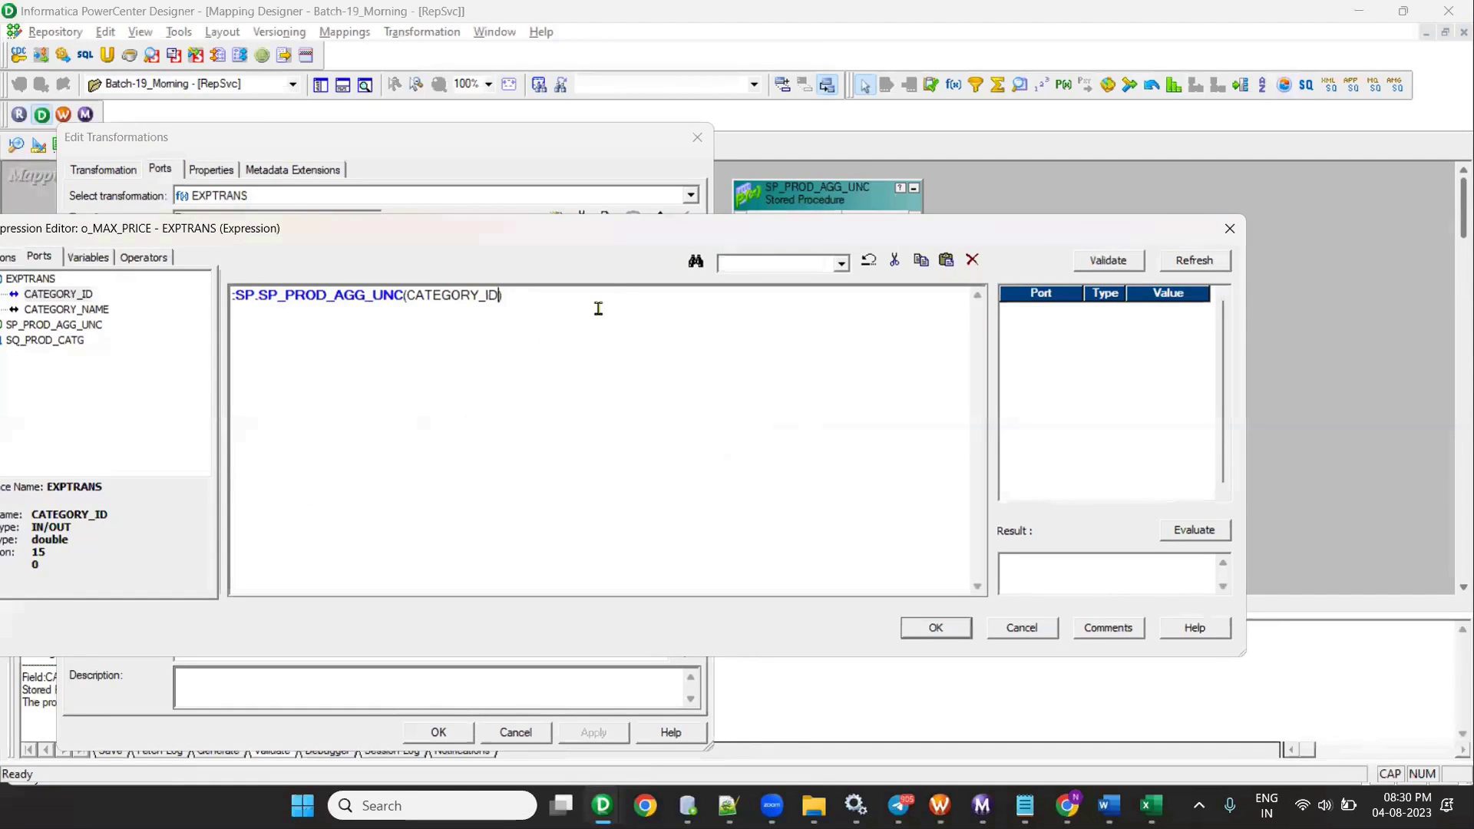
{"action": "type", "text": ".PROC_RESULT"}
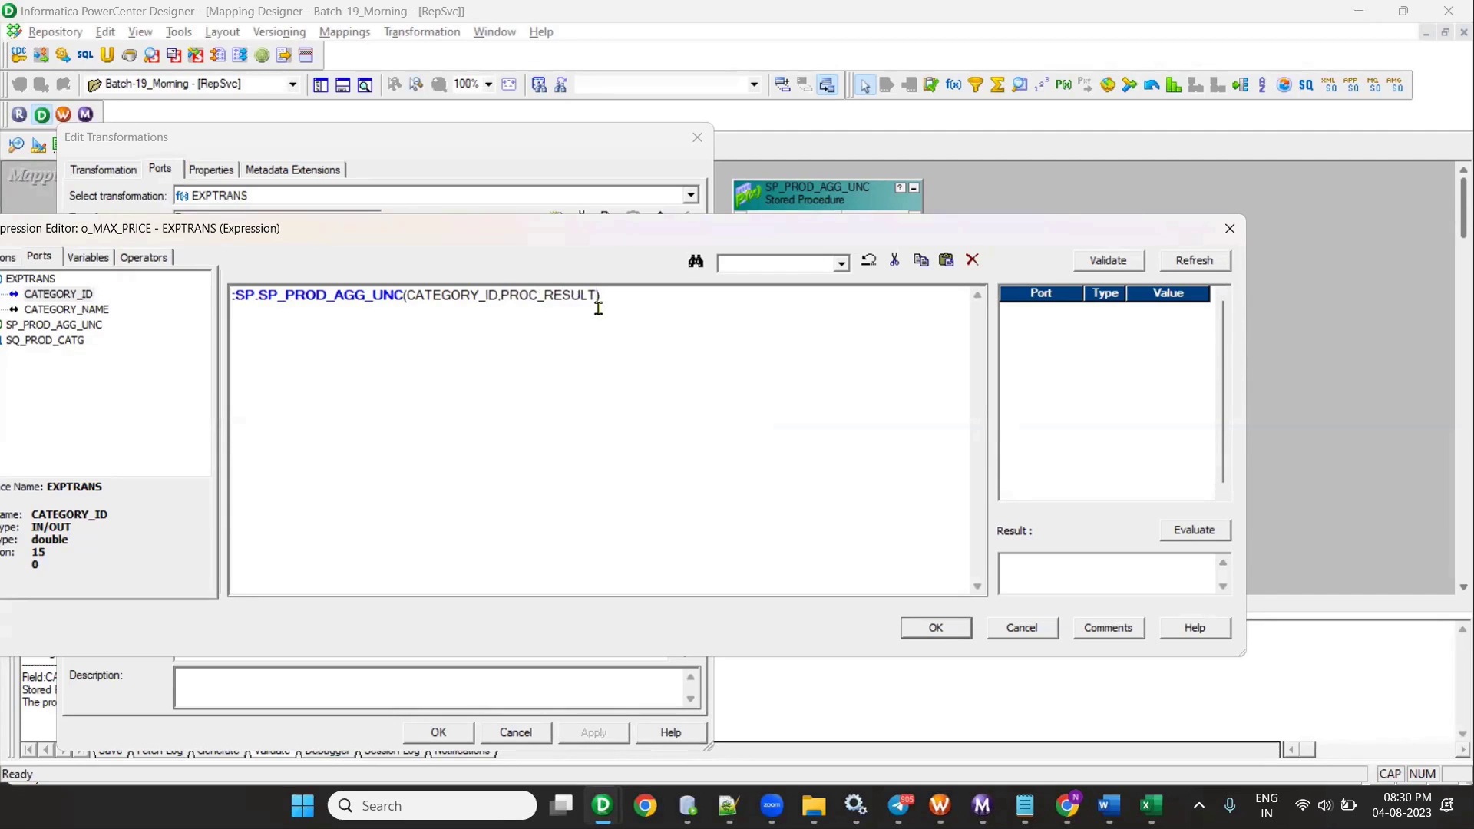
{"action": "left_click", "coordinate": [1096, 263]}
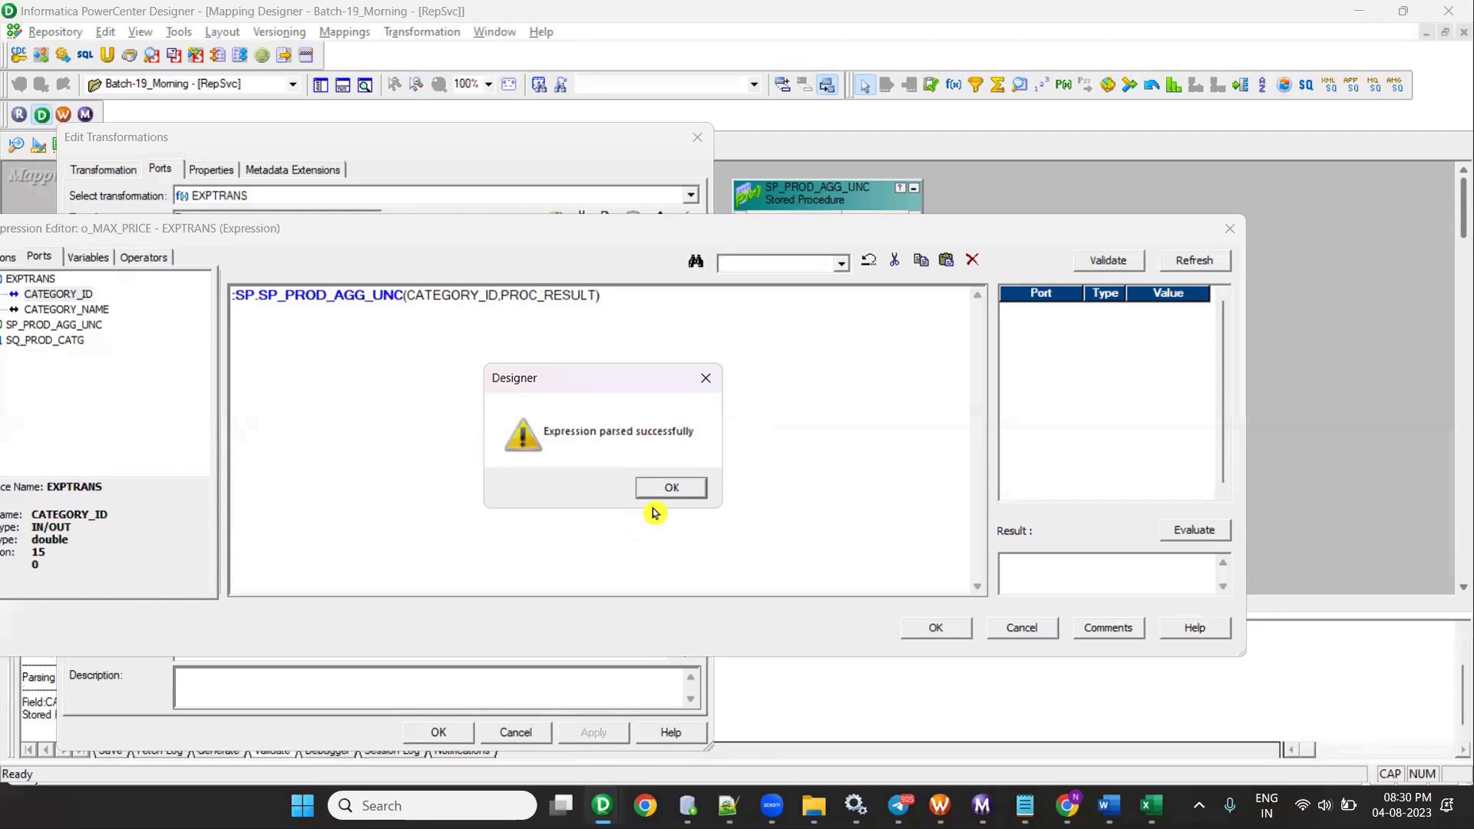
{"action": "left_click", "coordinate": [670, 488]}
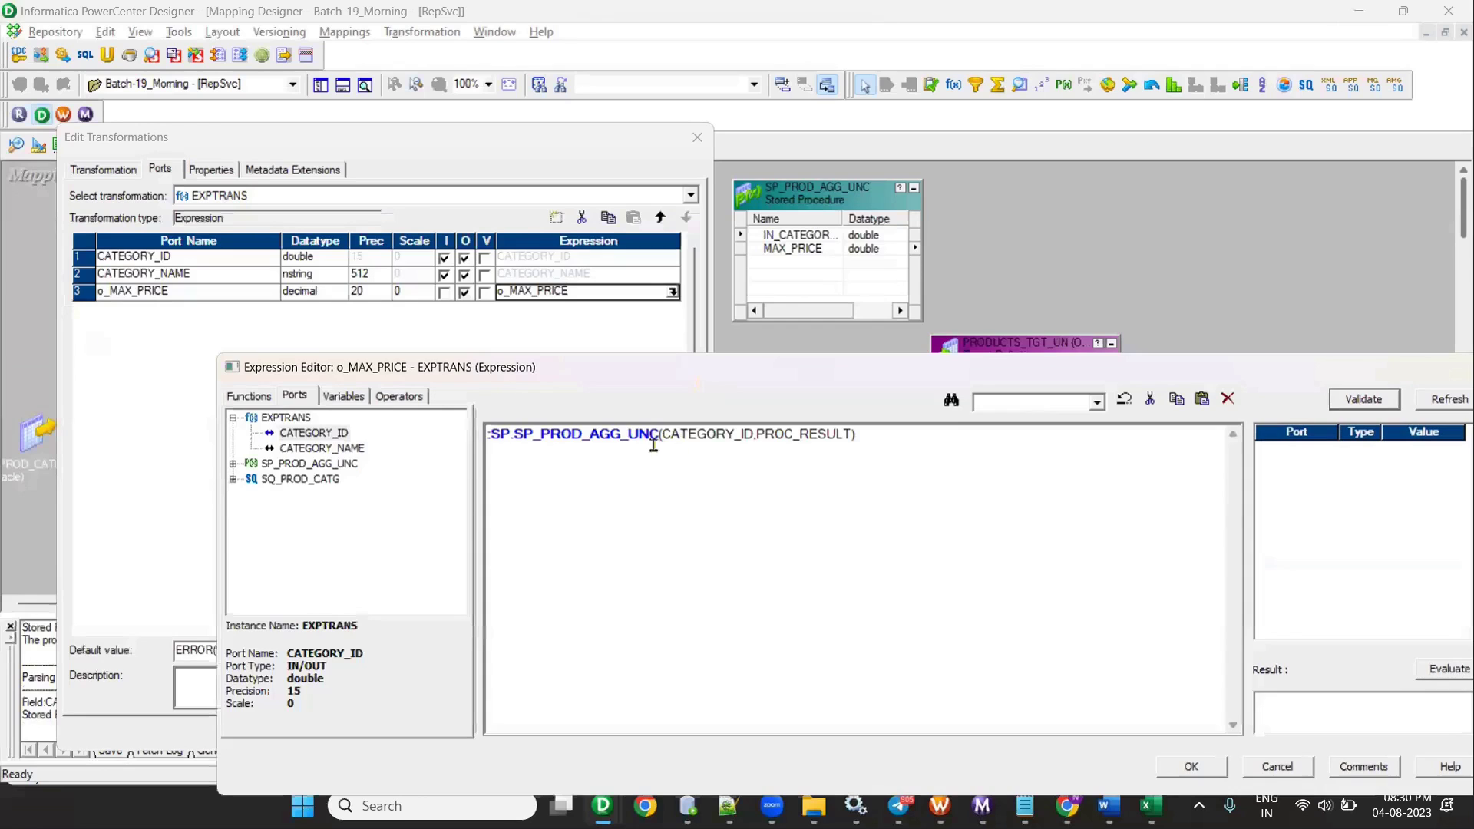
{"action": "left_click_drag", "start_coordinate": [661, 435], "coordinate": [877, 449]}
{"action": "left_click", "coordinate": [741, 435]}
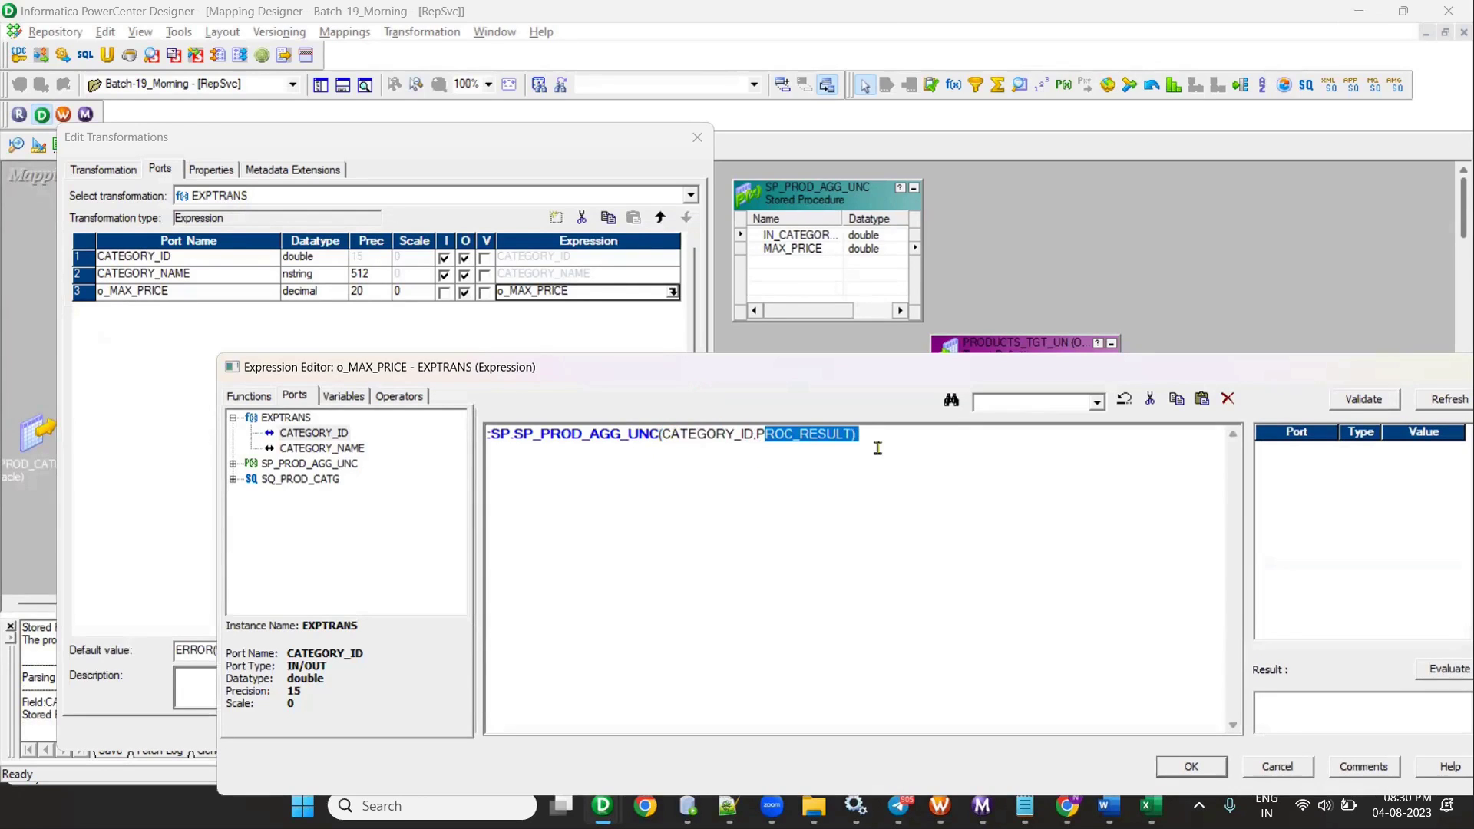
{"action": "left_click", "coordinate": [1190, 766]}
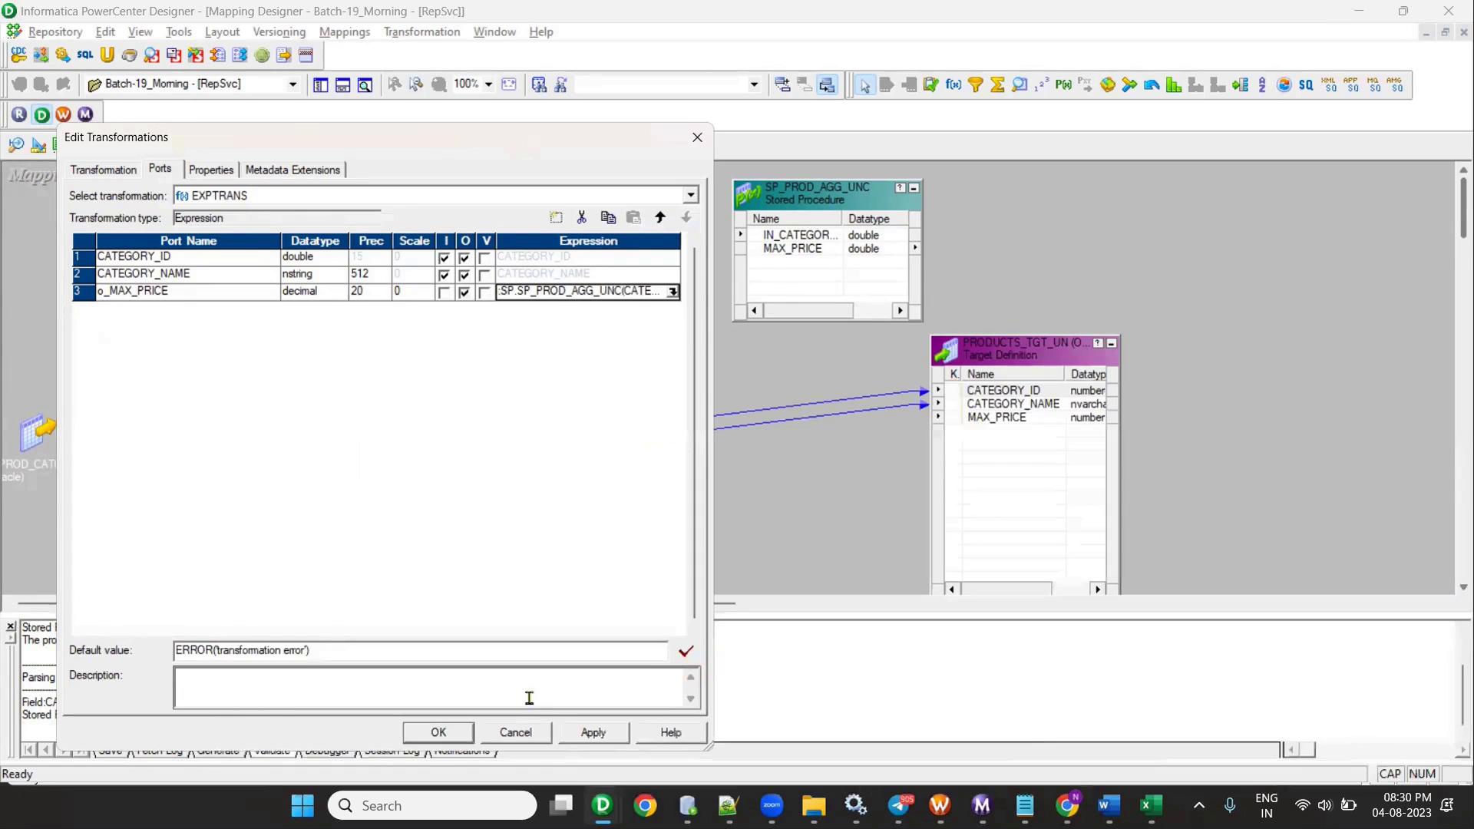
{"action": "left_click", "coordinate": [439, 733]}
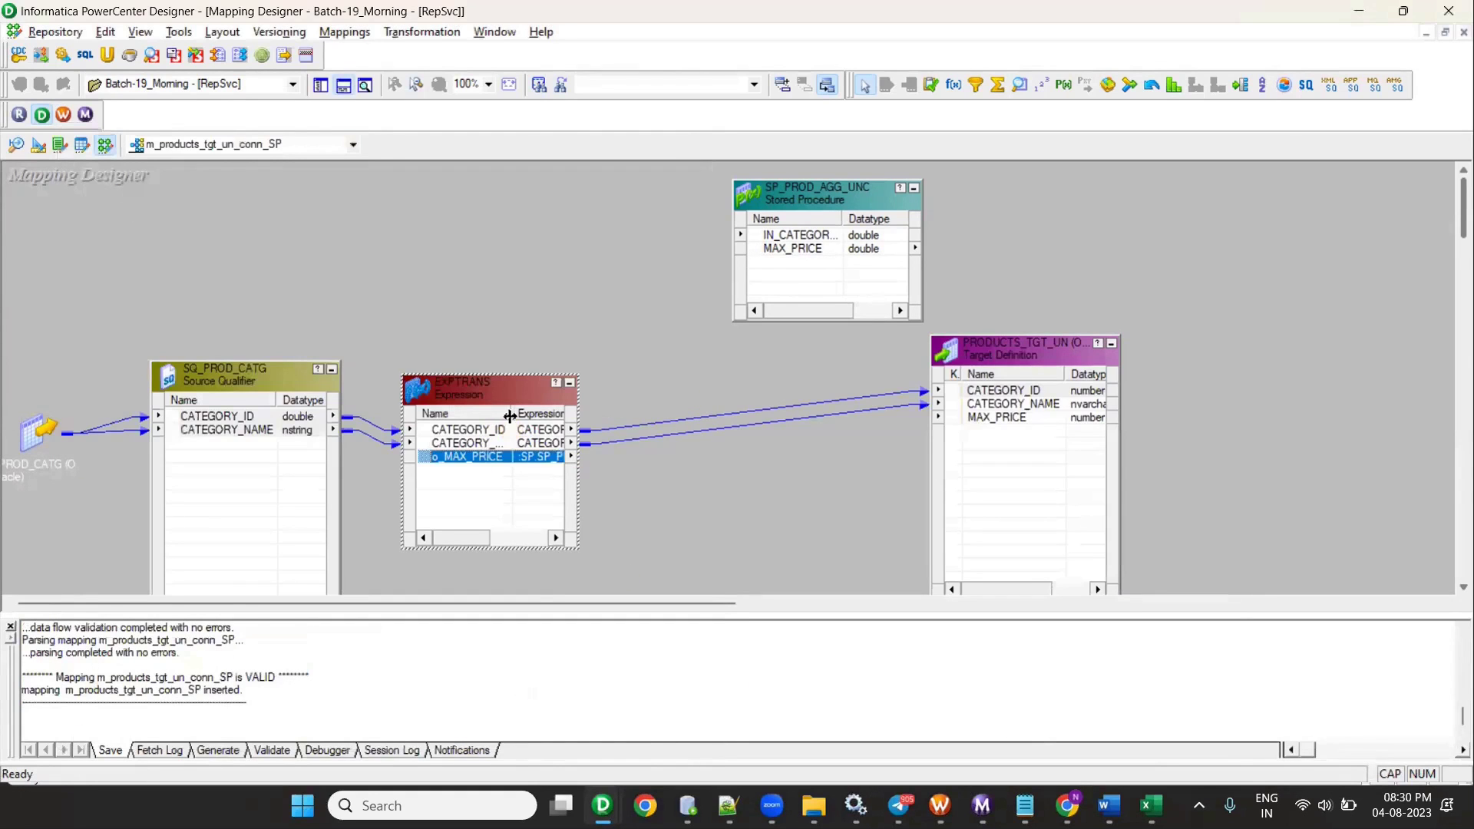
- Review the o_MAX_PRICE stored procedure expression in EXPTRANS without changing it
{"action": "double_click", "coordinate": [472, 456]}
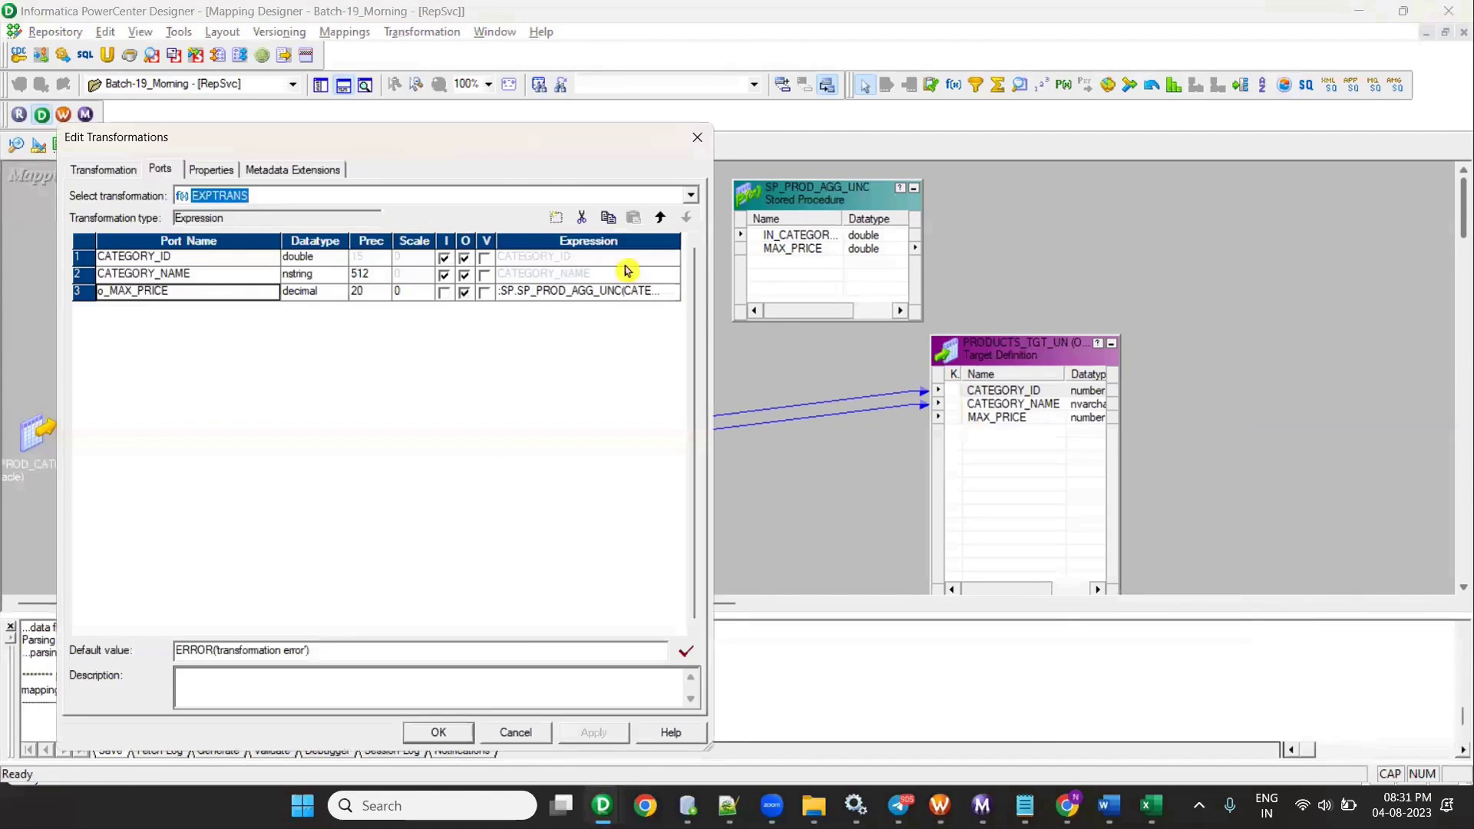
{"action": "left_click_drag", "start_coordinate": [529, 167], "coordinate": [584, 448]}
{"action": "left_click", "coordinate": [728, 572]}
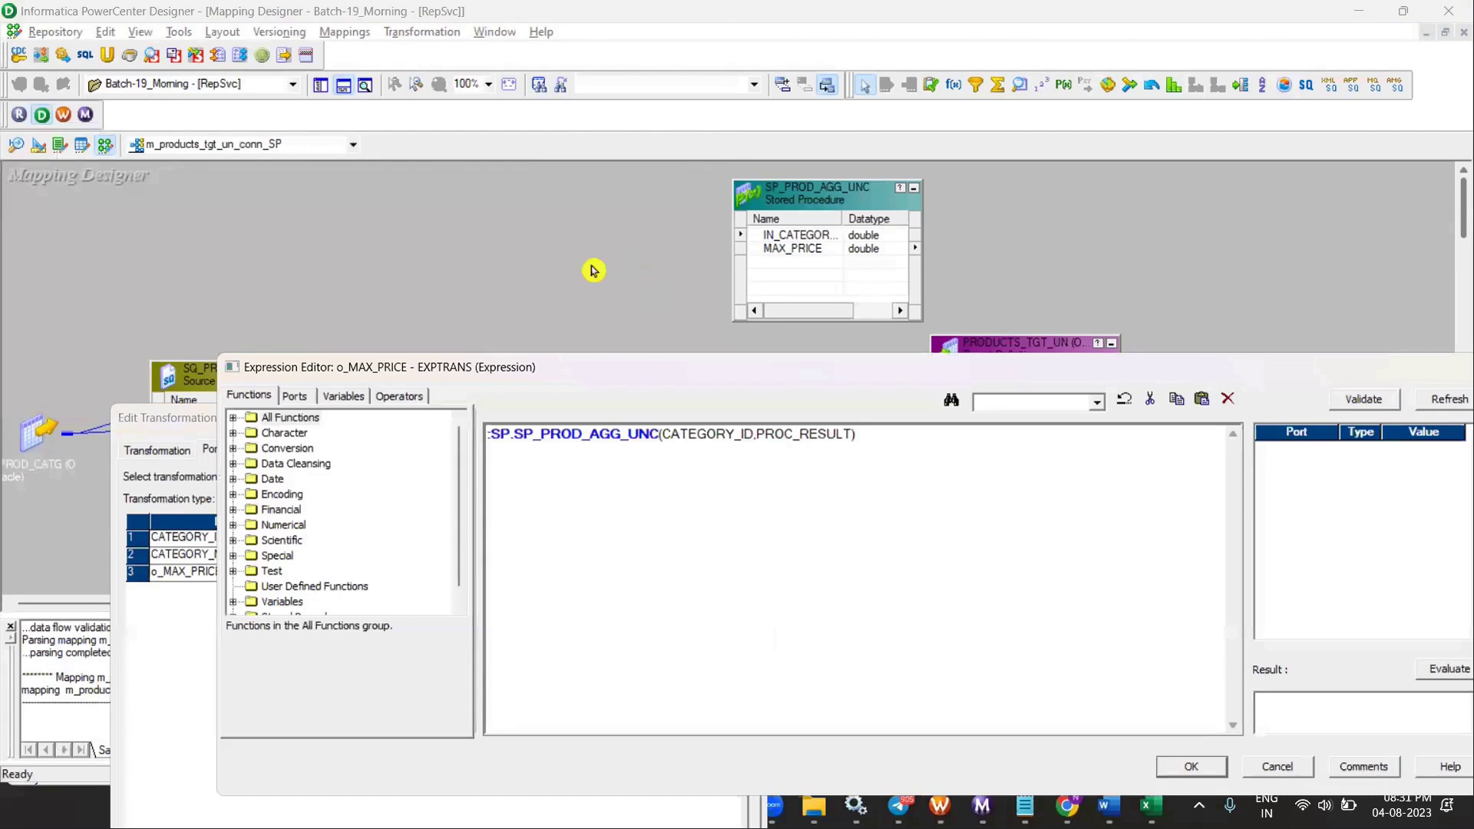
{"action": "left_click_drag", "start_coordinate": [641, 379], "coordinate": [582, 449]}
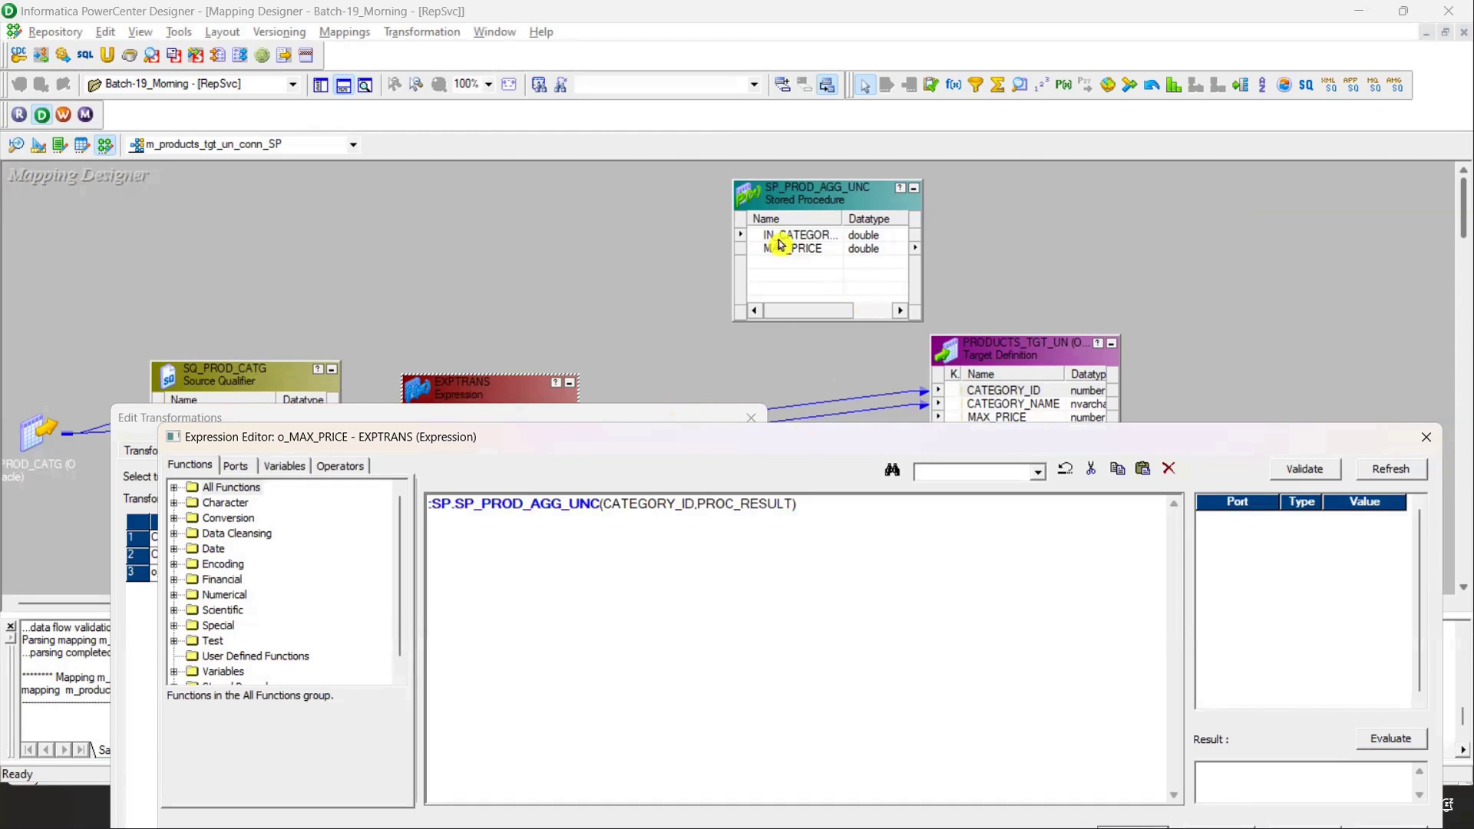
{"action": "left_click", "coordinate": [1426, 437]}
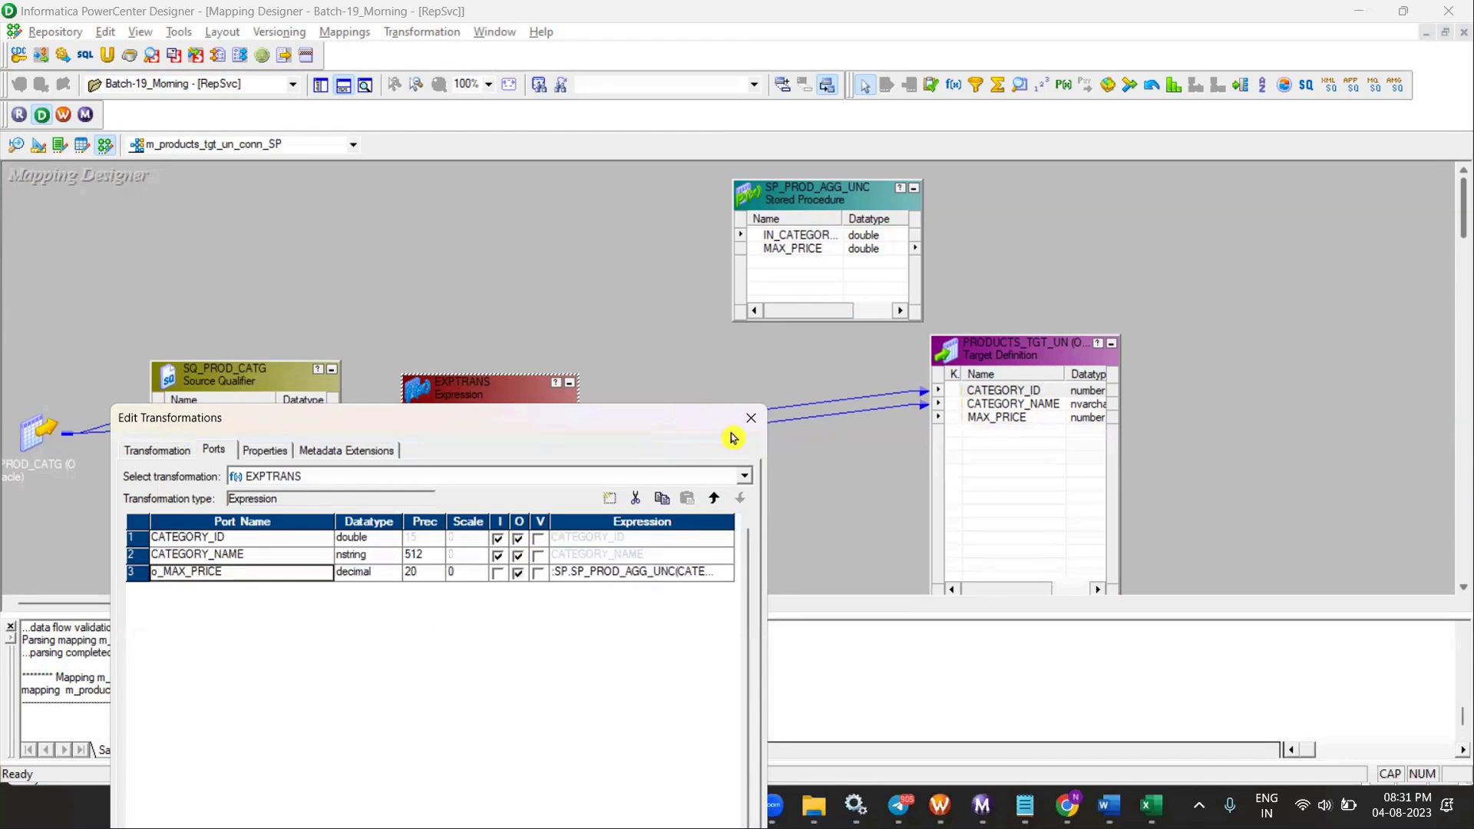
{"action": "left_click", "coordinate": [751, 418]}
- Link o_MAX_PRICE to the target's MAX_PRICE port and save the mapping
{"action": "left_click_drag", "start_coordinate": [461, 458], "coordinate": [997, 420]}
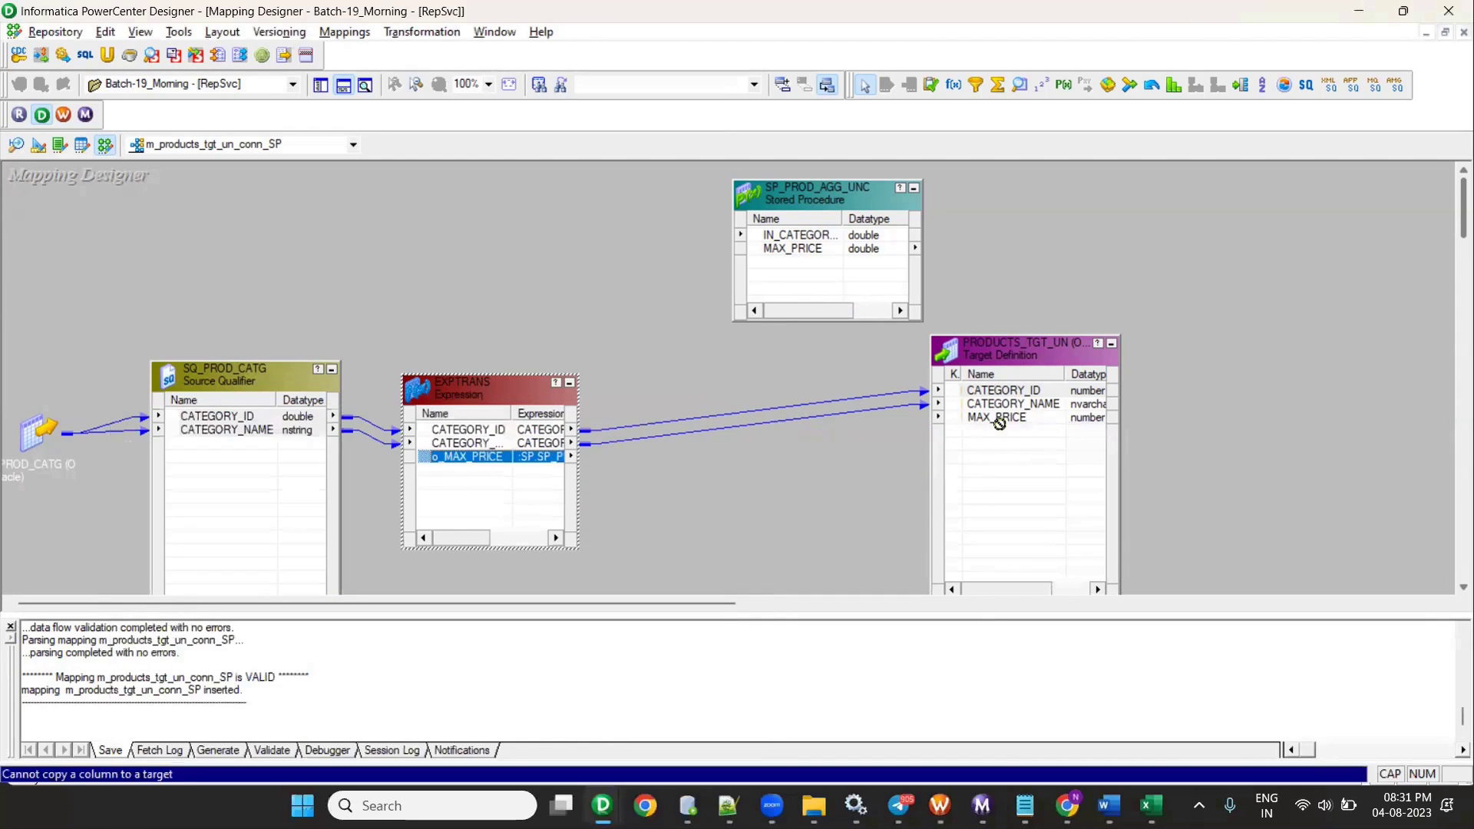
{"action": "left_click_drag", "start_coordinate": [463, 461], "coordinate": [1009, 421]}
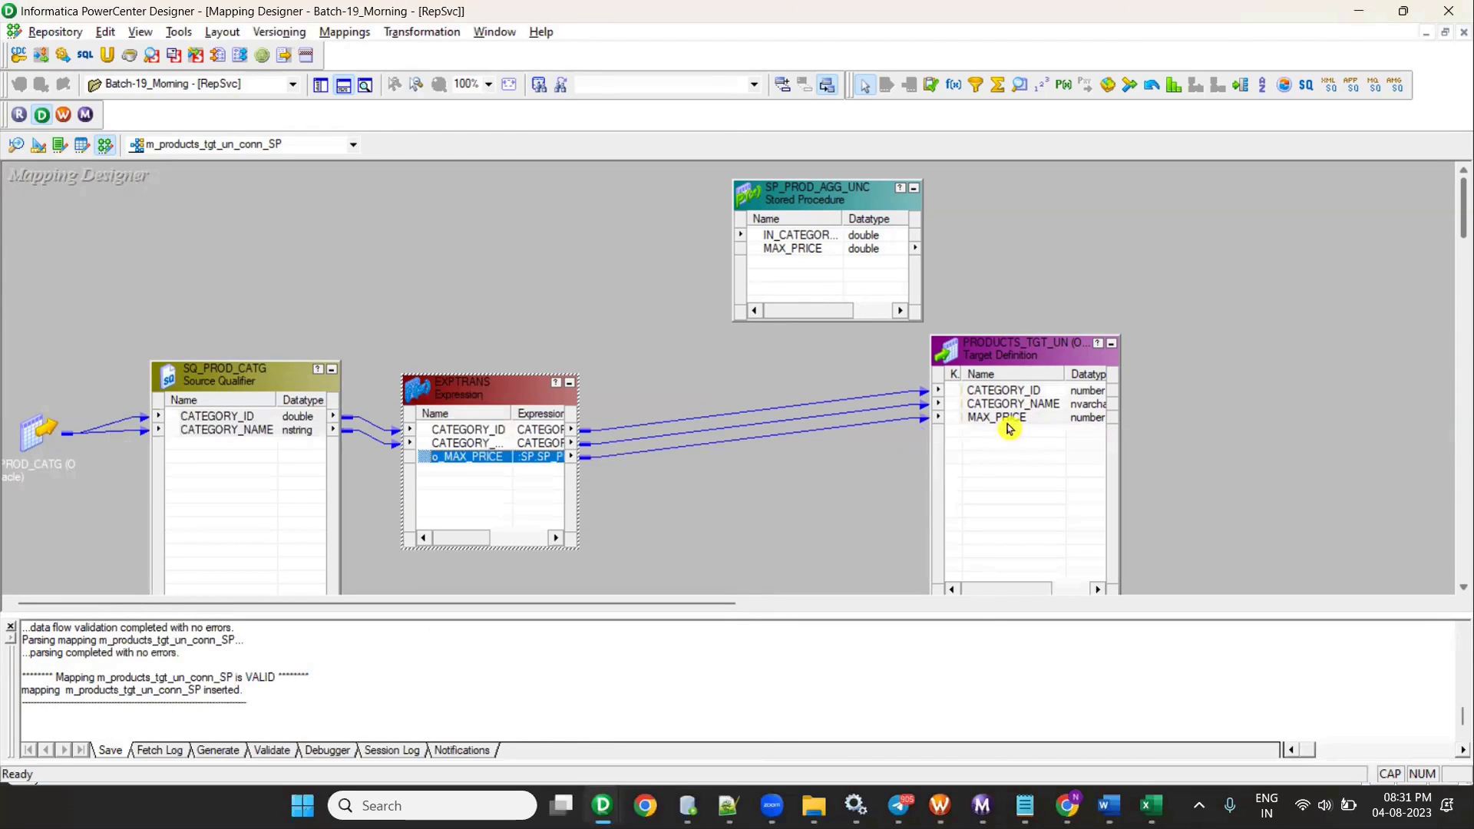
{"action": "key", "text": "ctrl+s"}
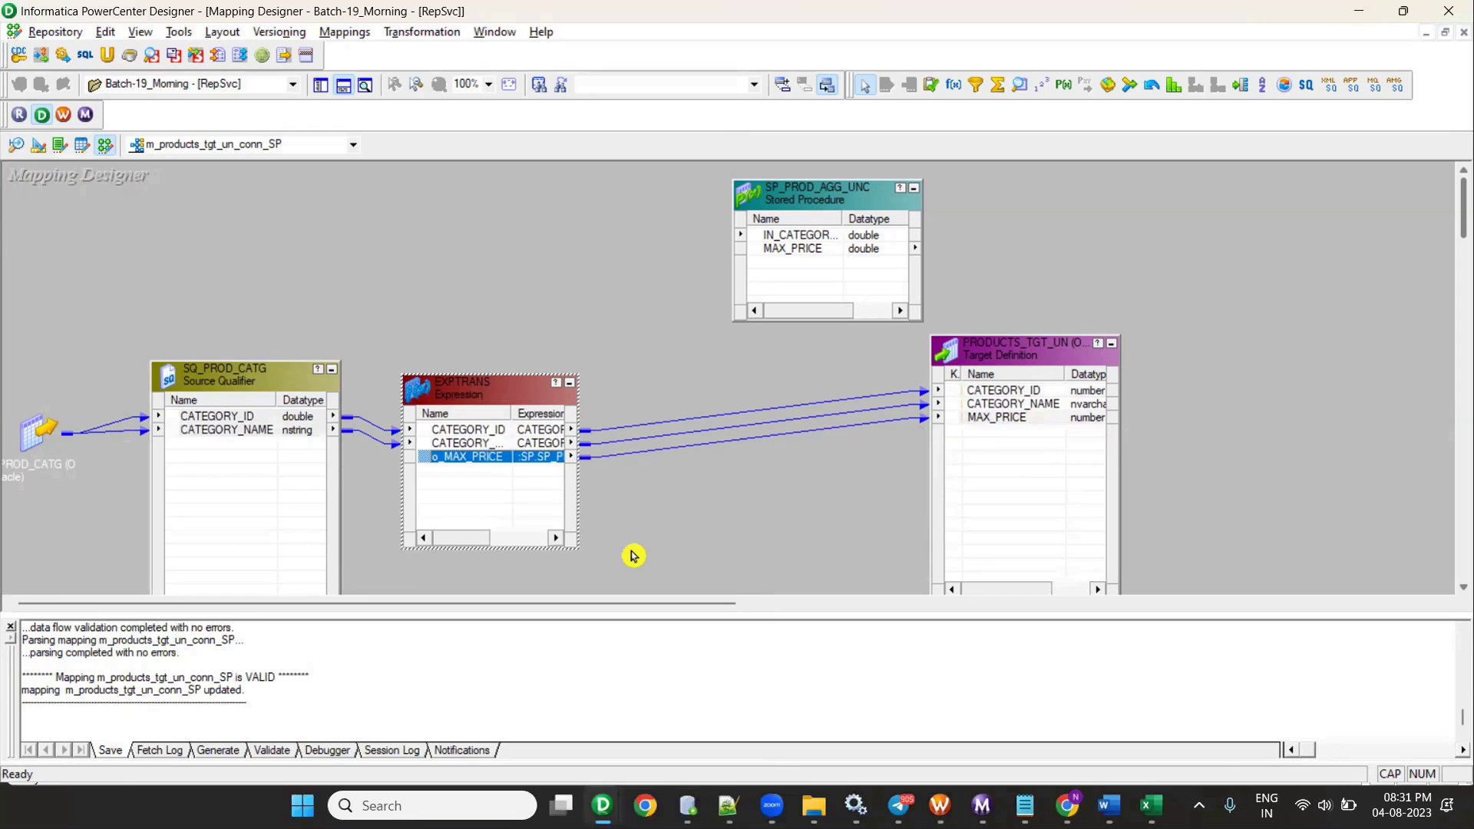
- Recheck the o_MAX_PRICE expression, re-save with no changes, and hide the output panel
{"action": "double_click", "coordinate": [470, 458]}
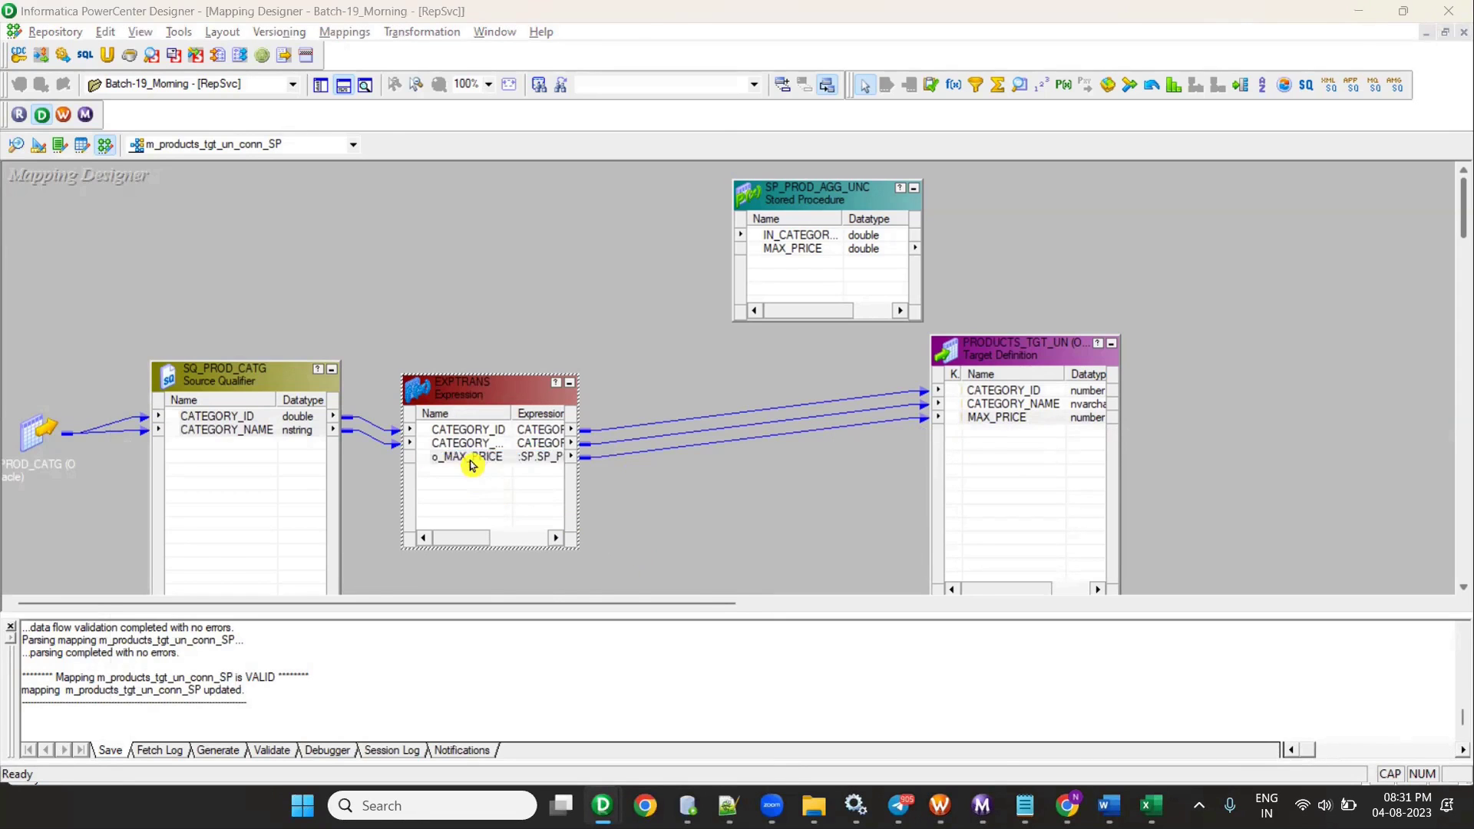
{"action": "left_click", "coordinate": [724, 574]}
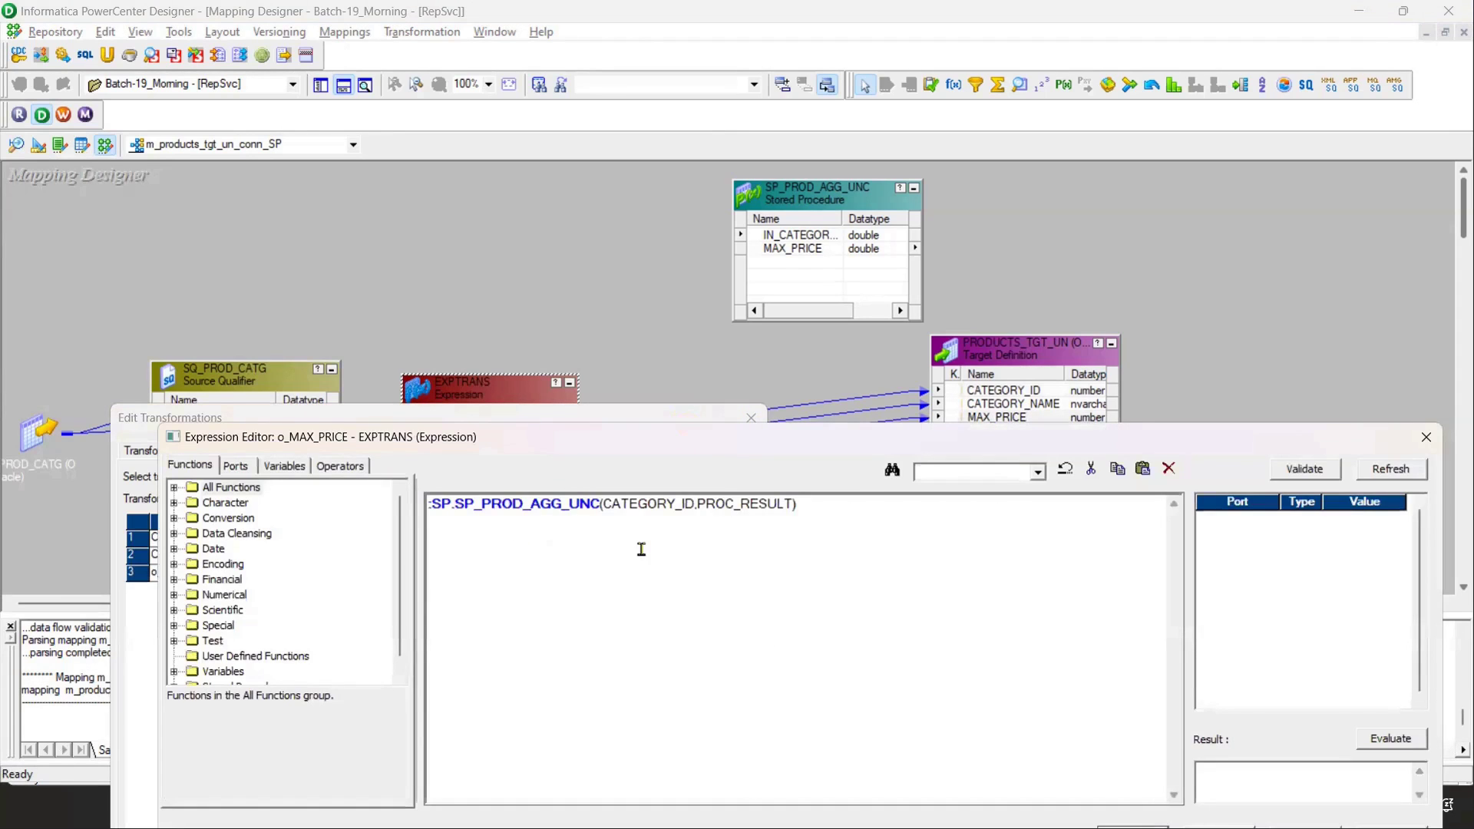
{"action": "left_click_drag", "start_coordinate": [708, 504], "coordinate": [801, 504]}
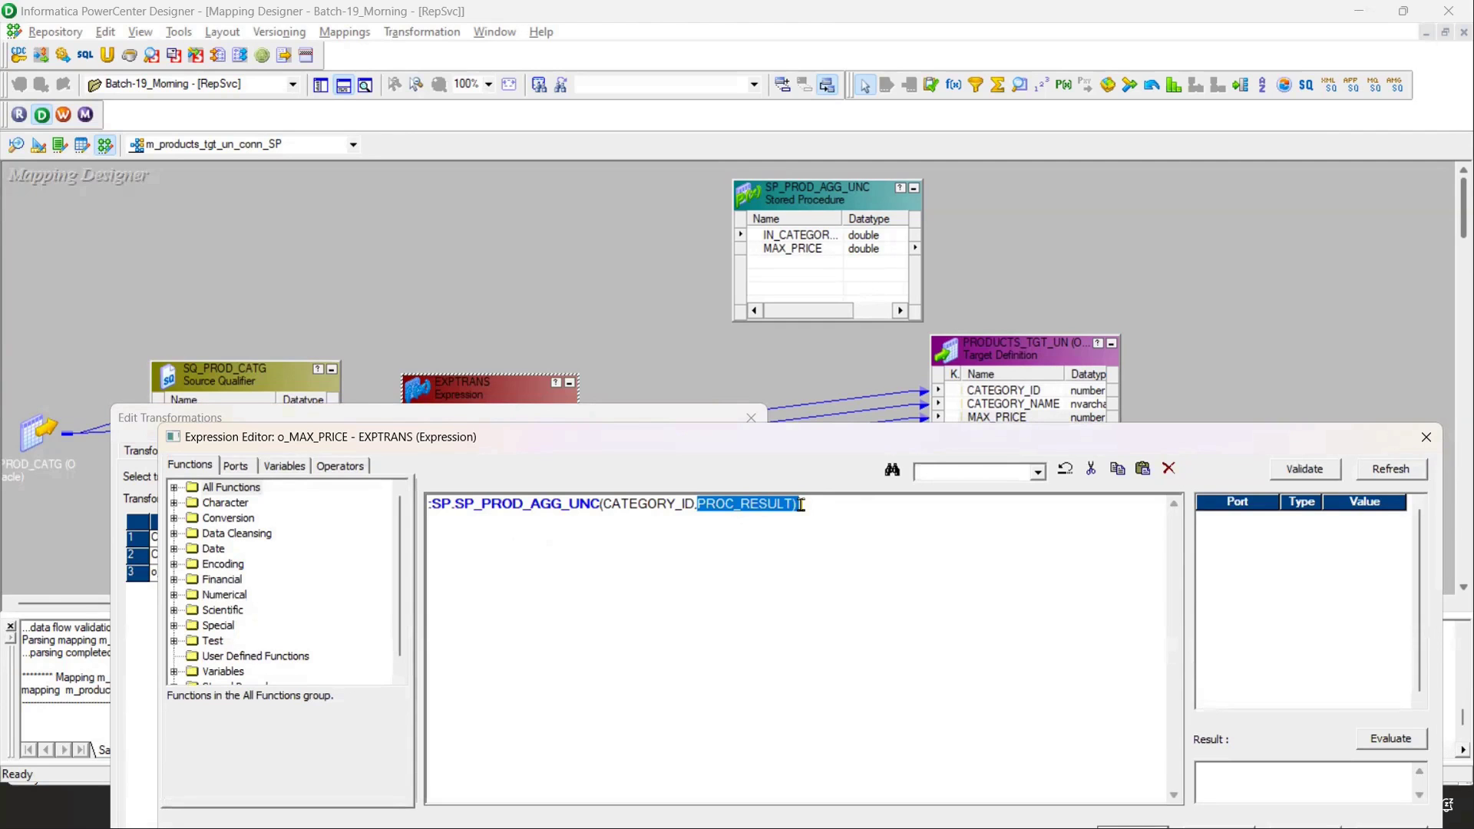
{"action": "left_click_drag", "start_coordinate": [1033, 445], "coordinate": [856, 232]}
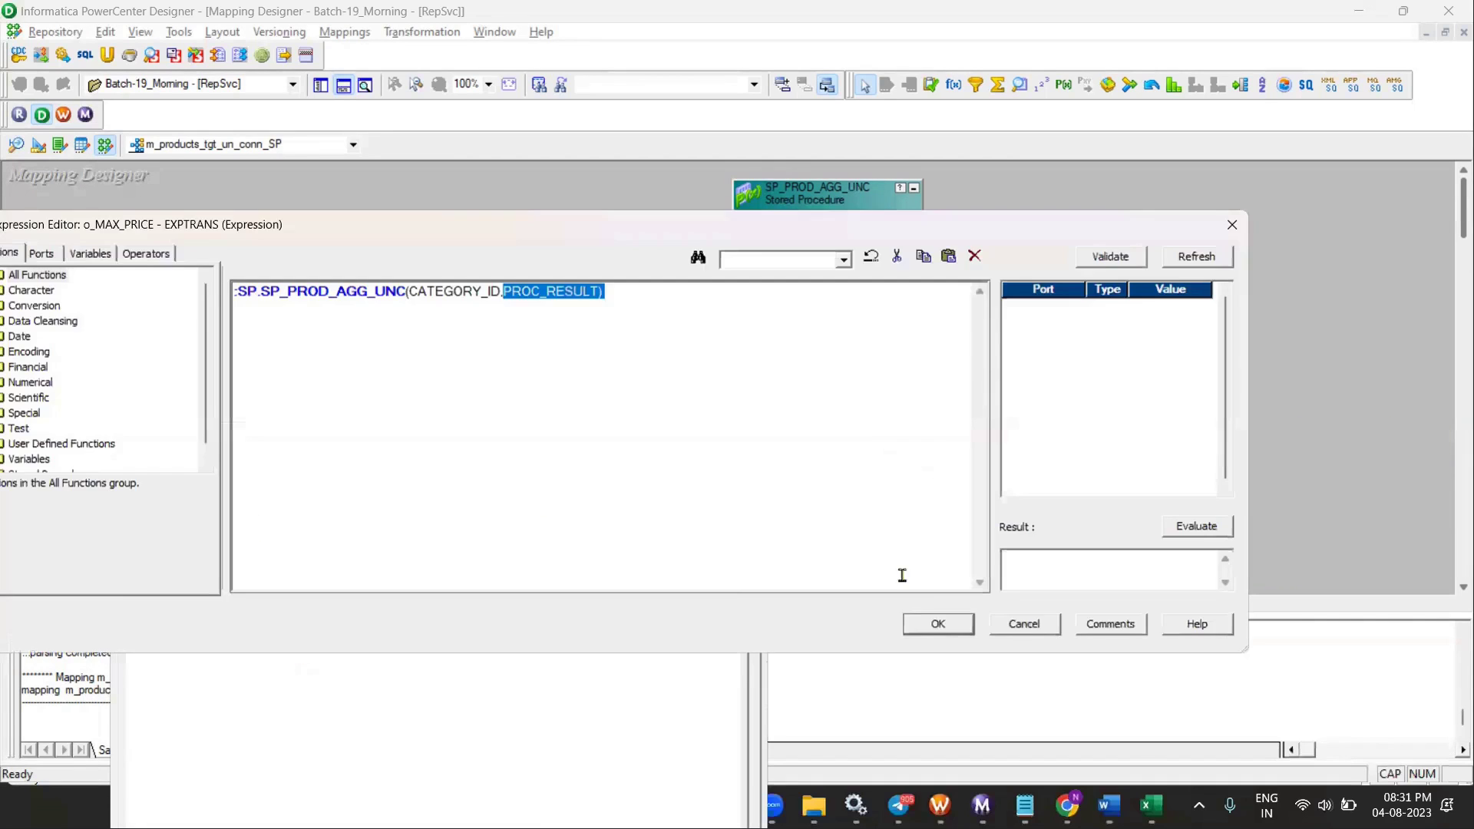
{"action": "left_click", "coordinate": [935, 628]}
{"action": "left_click_drag", "start_coordinate": [411, 430], "coordinate": [418, 165]}
{"action": "left_click", "coordinate": [497, 756]}
{"action": "key", "text": "ctrl+s"}
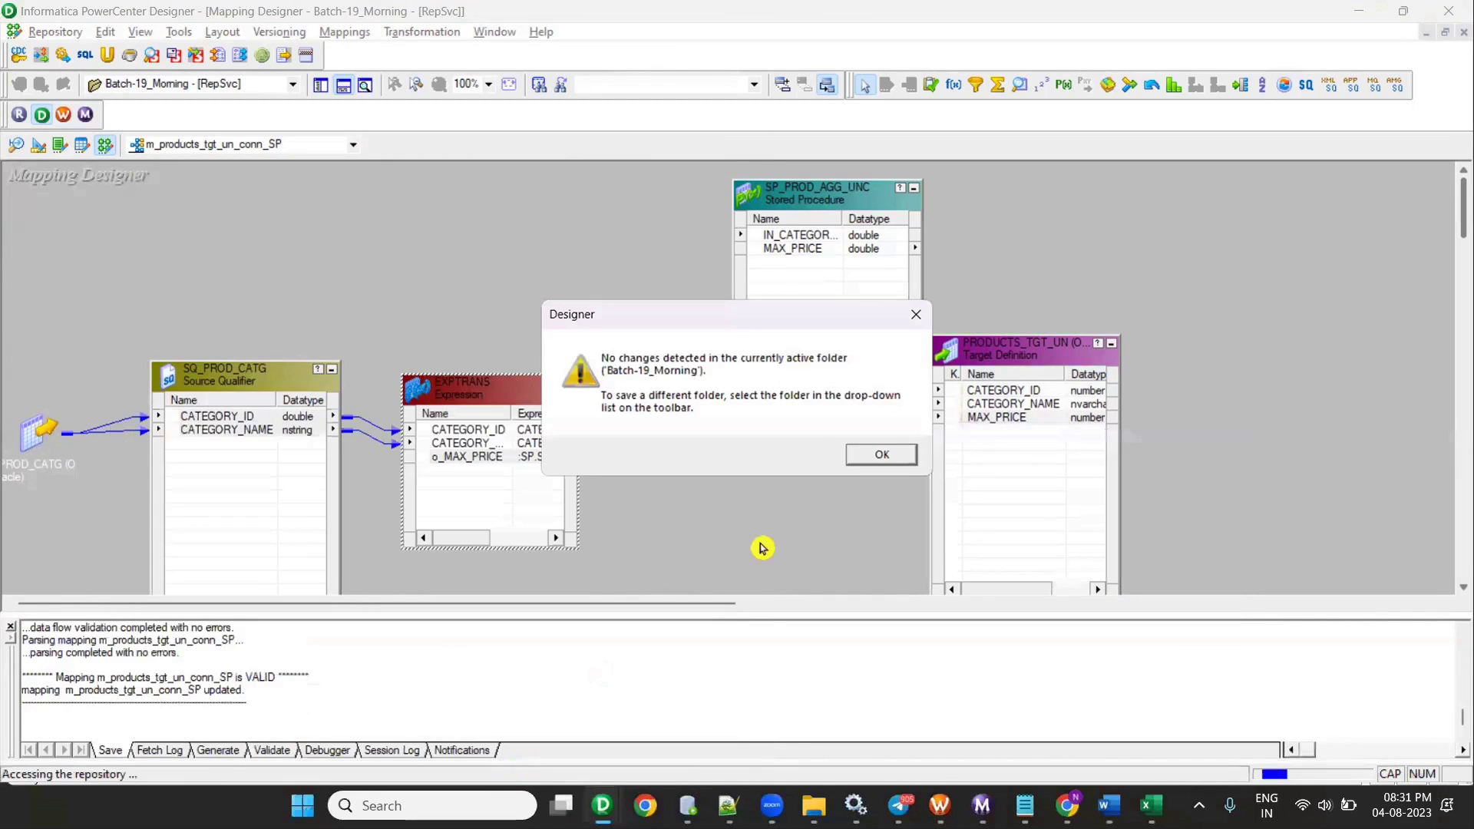
{"action": "left_click", "coordinate": [862, 456]}
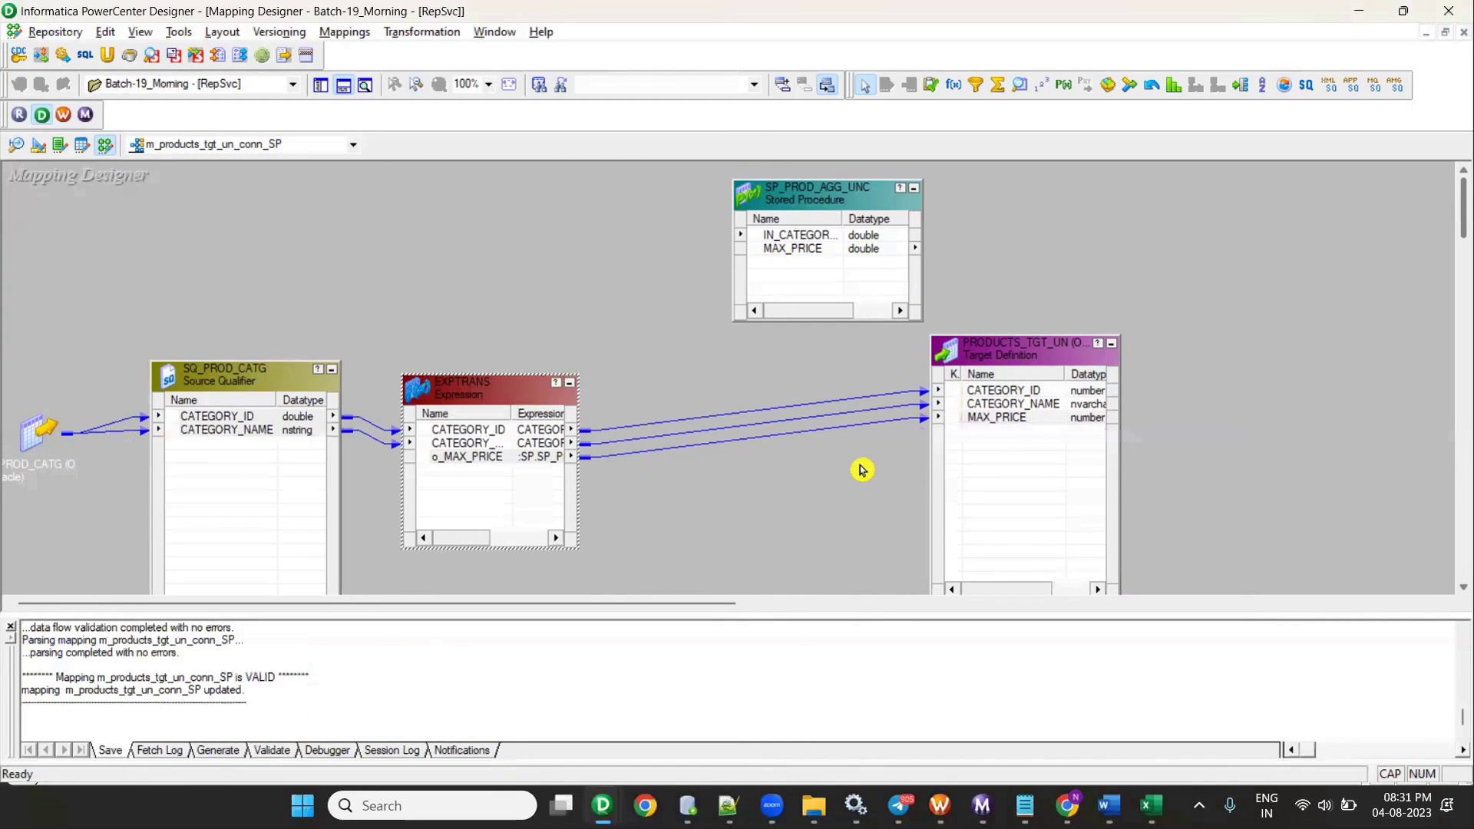
{"action": "left_click", "coordinate": [343, 88]}
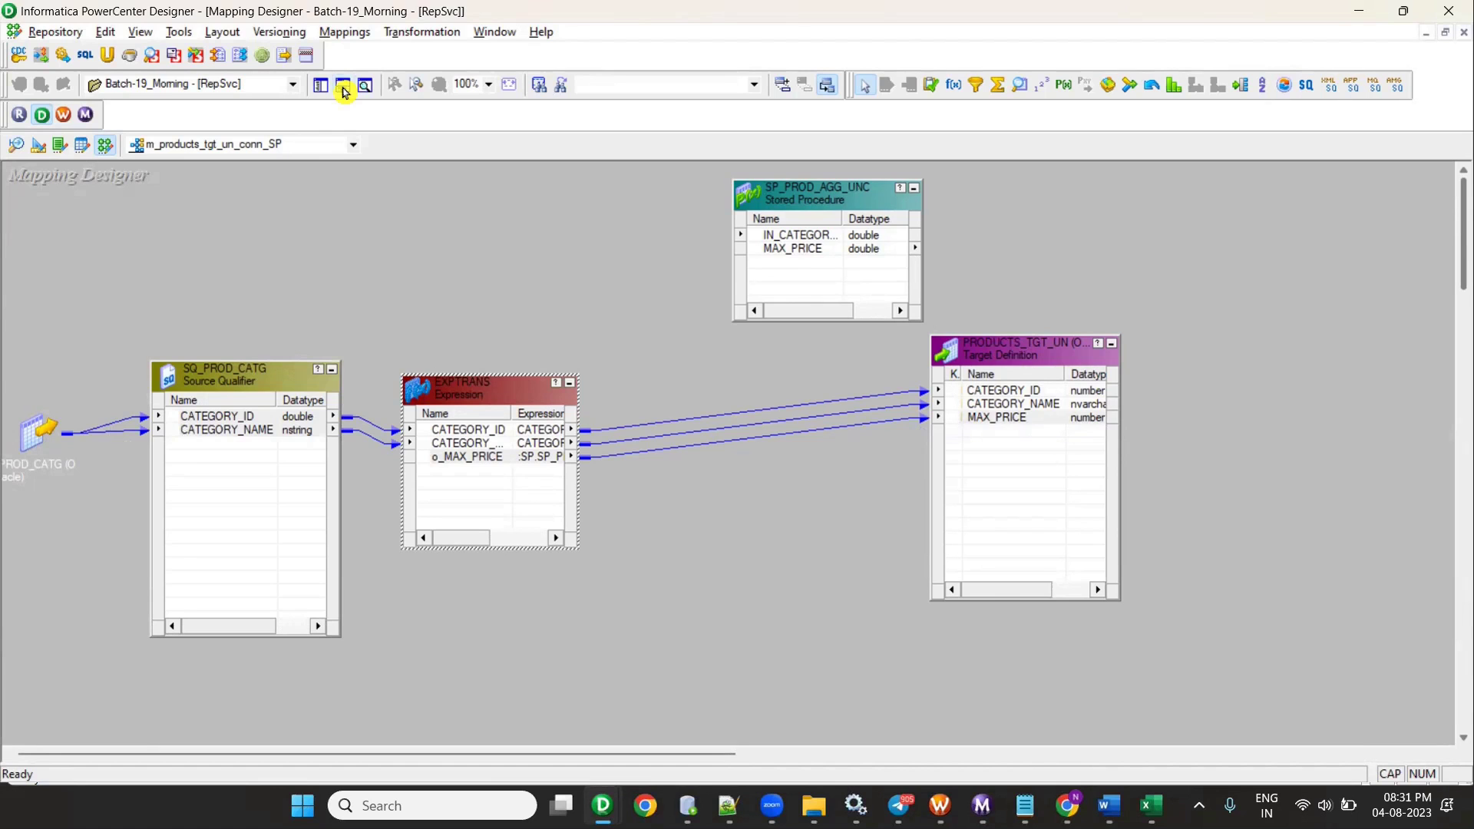
- Inspect m_products_tgt_conn_SP to compare its connected SP_PROD_AGG links to the target
{"action": "left_click", "coordinate": [293, 144]}
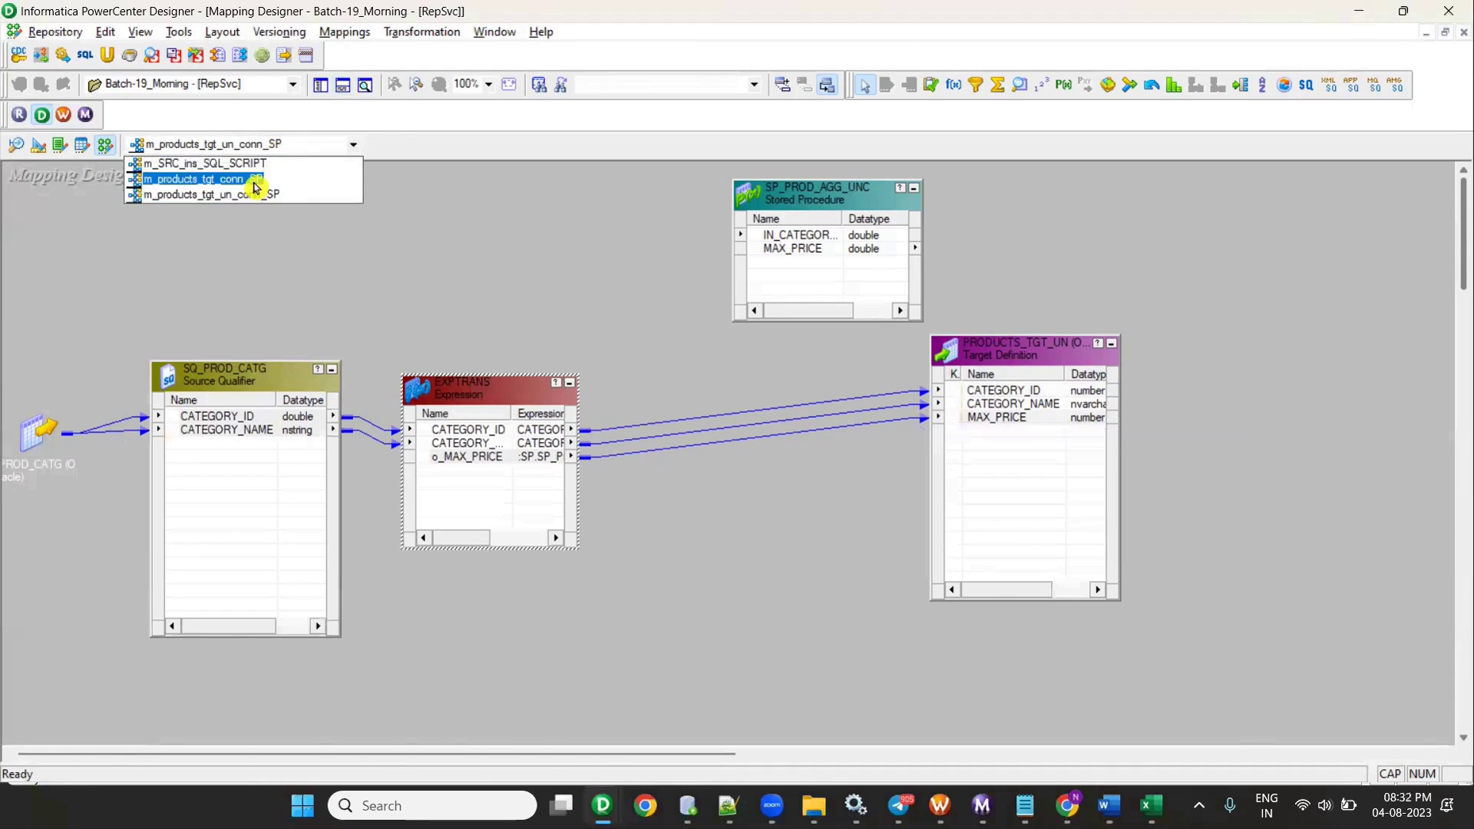
{"action": "left_click", "coordinate": [256, 186]}
{"action": "left_click", "coordinate": [343, 85]}
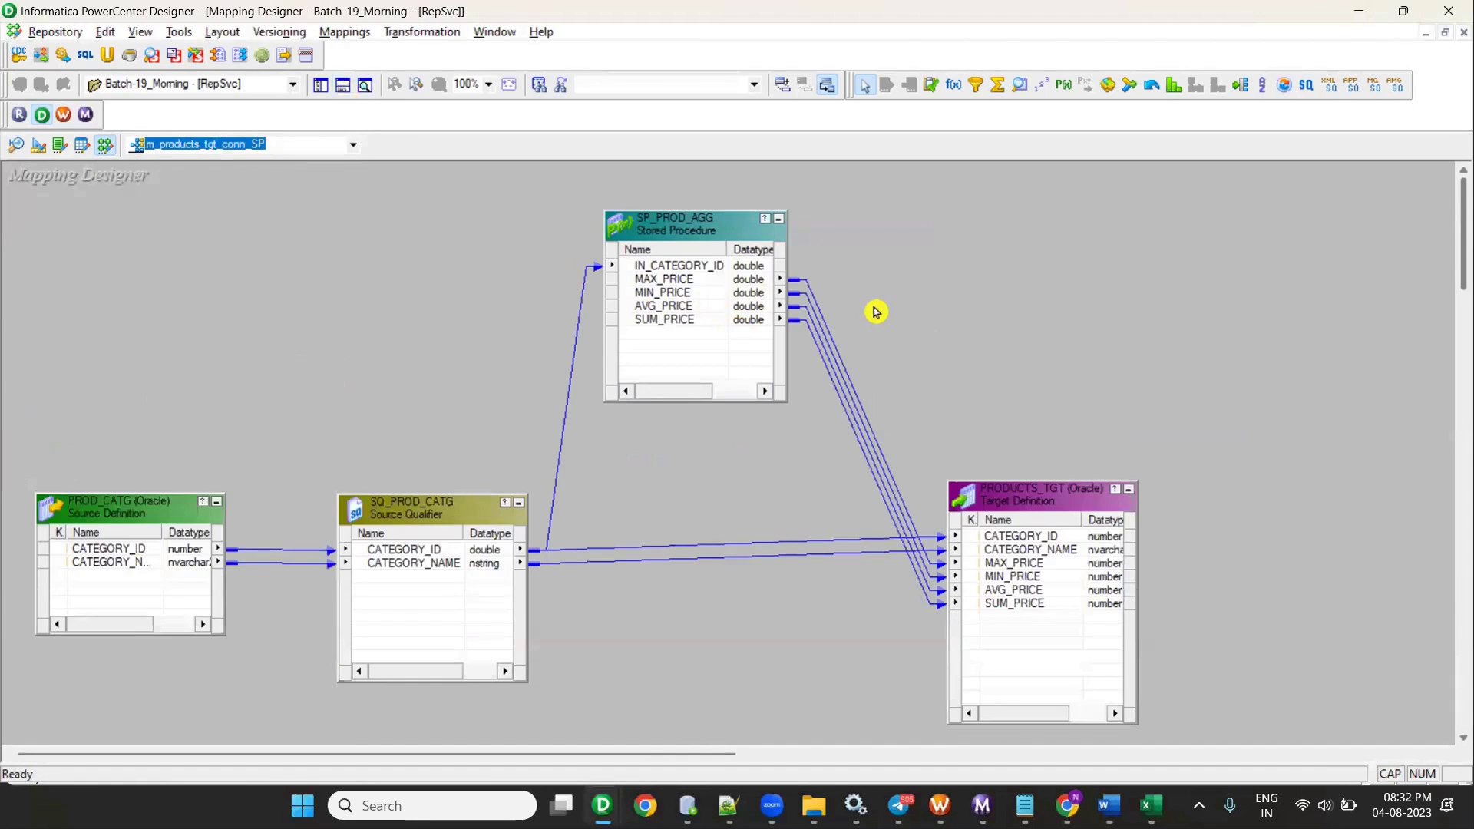
{"action": "left_click_drag", "start_coordinate": [875, 312], "coordinate": [836, 458]}
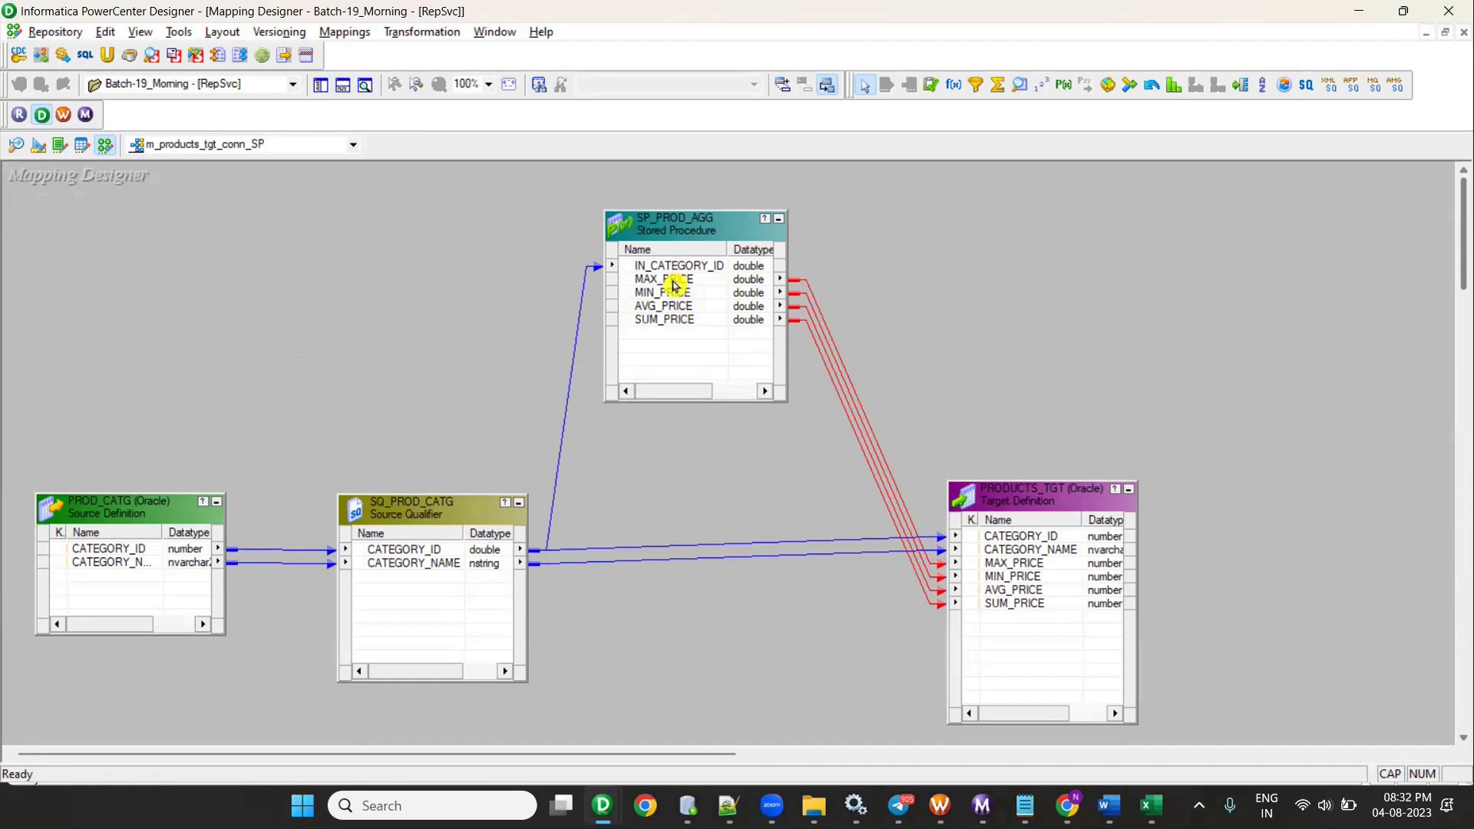
- Return to m_products_tgt_un_conn_SP and shift SP_PROD_AGG_UNC slightly left
{"action": "left_click", "coordinate": [215, 146]}
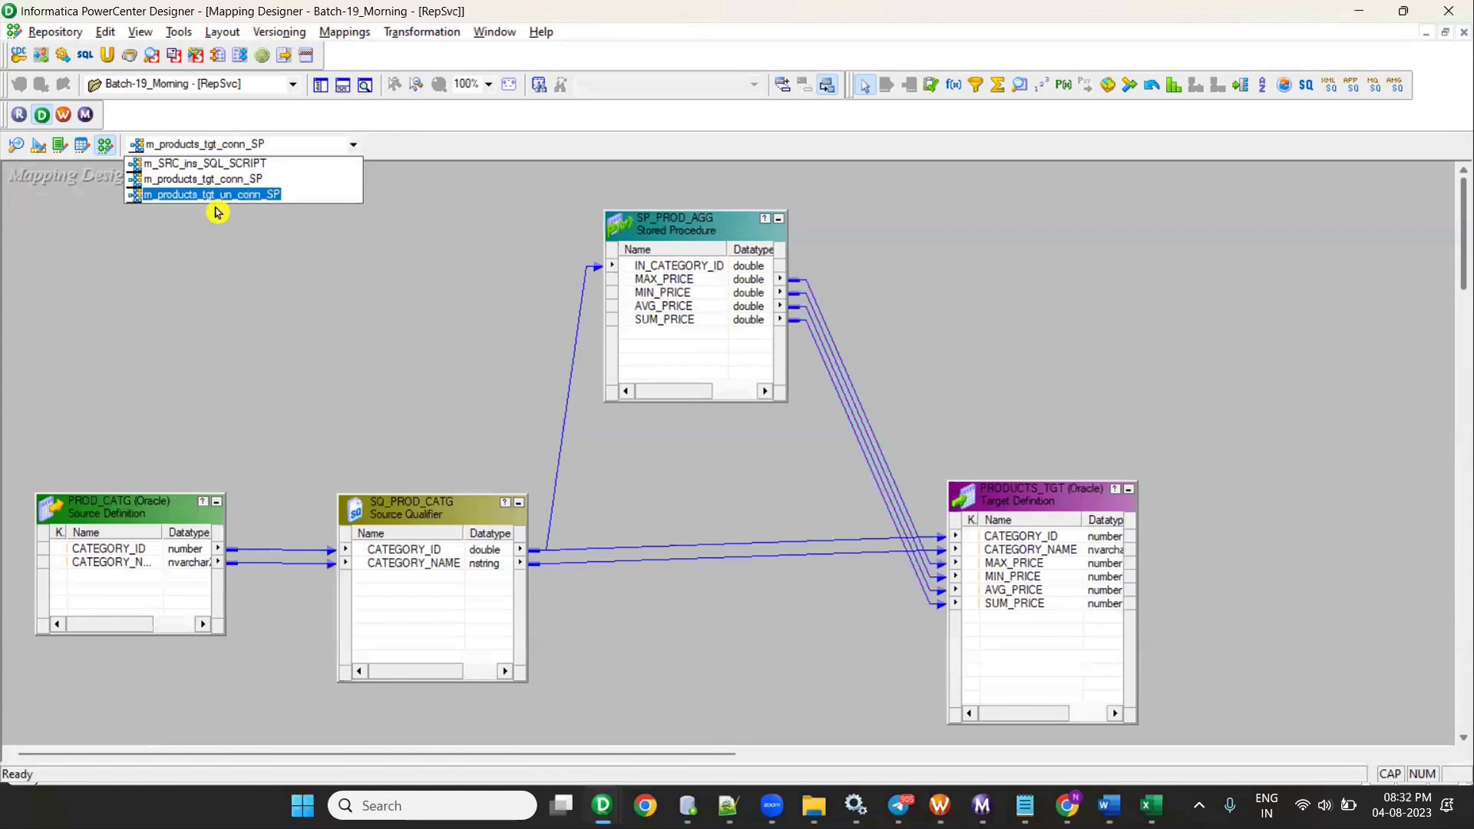
{"action": "left_click", "coordinate": [216, 195]}
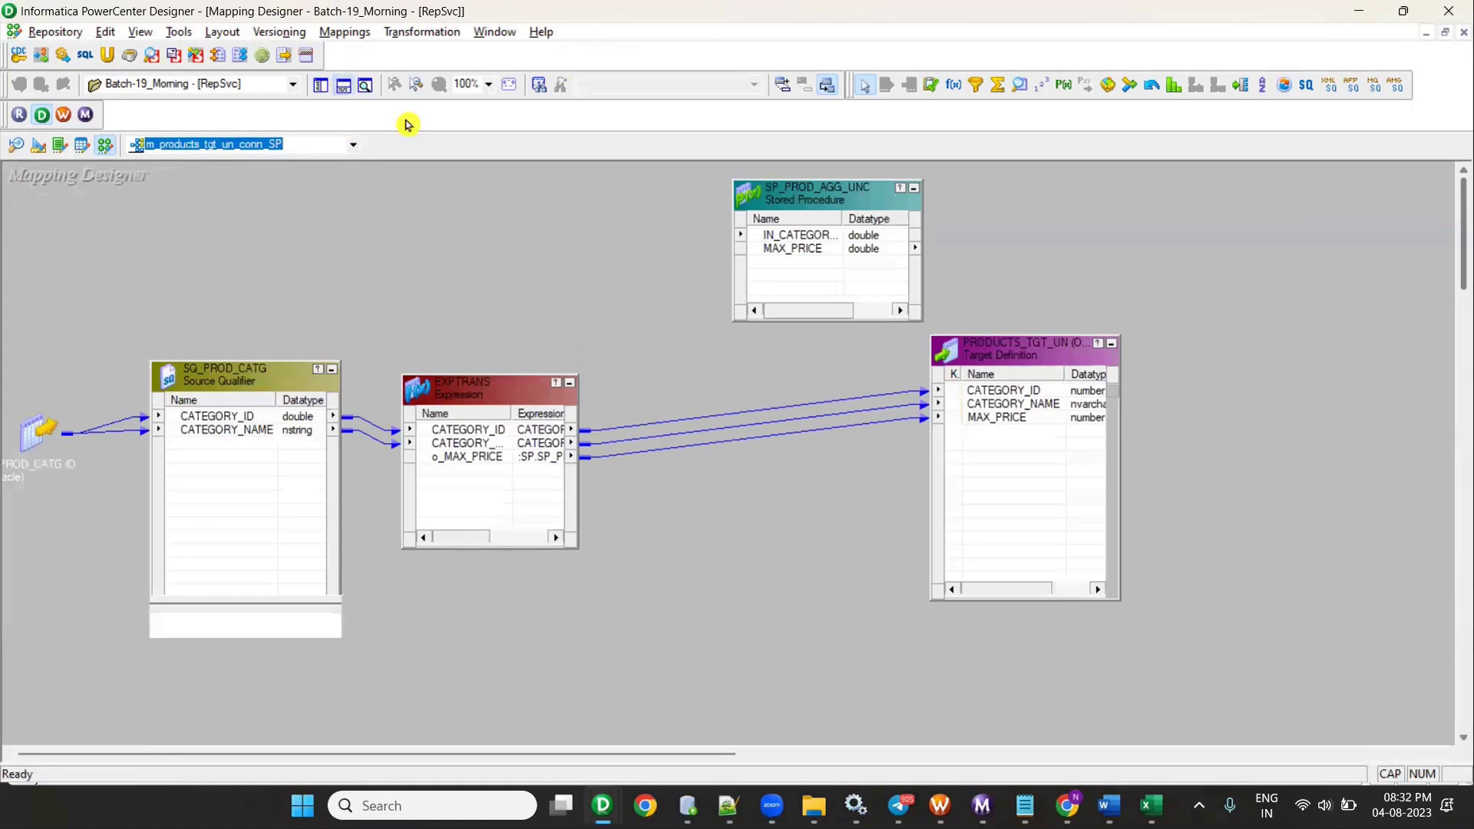
{"action": "left_click_drag", "start_coordinate": [815, 253], "coordinate": [701, 251]}
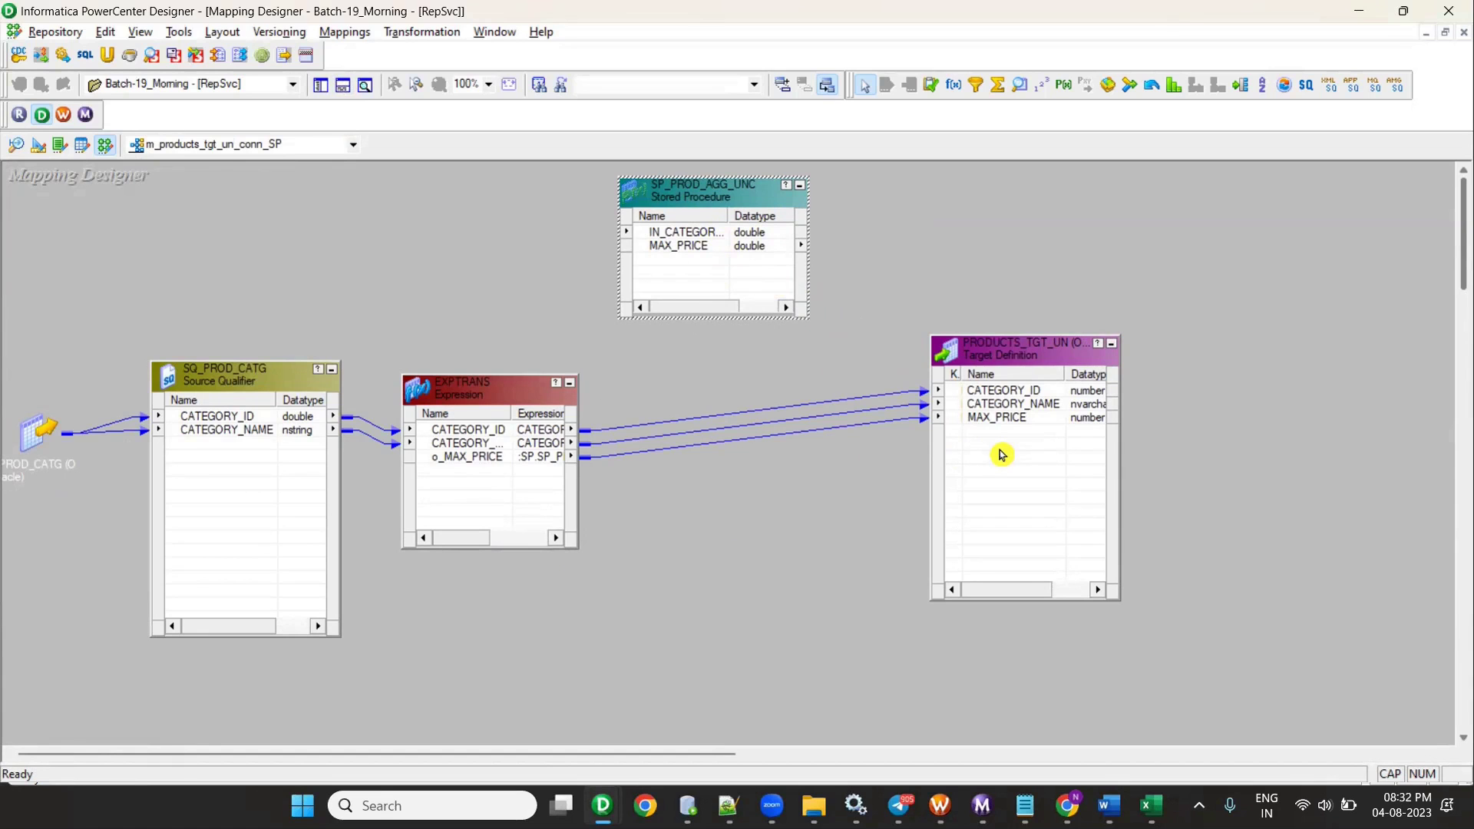
- Generate a workflow with a non-reusable session on IntSvc, using the wf_s name prefix
{"action": "left_click", "coordinate": [345, 31]}
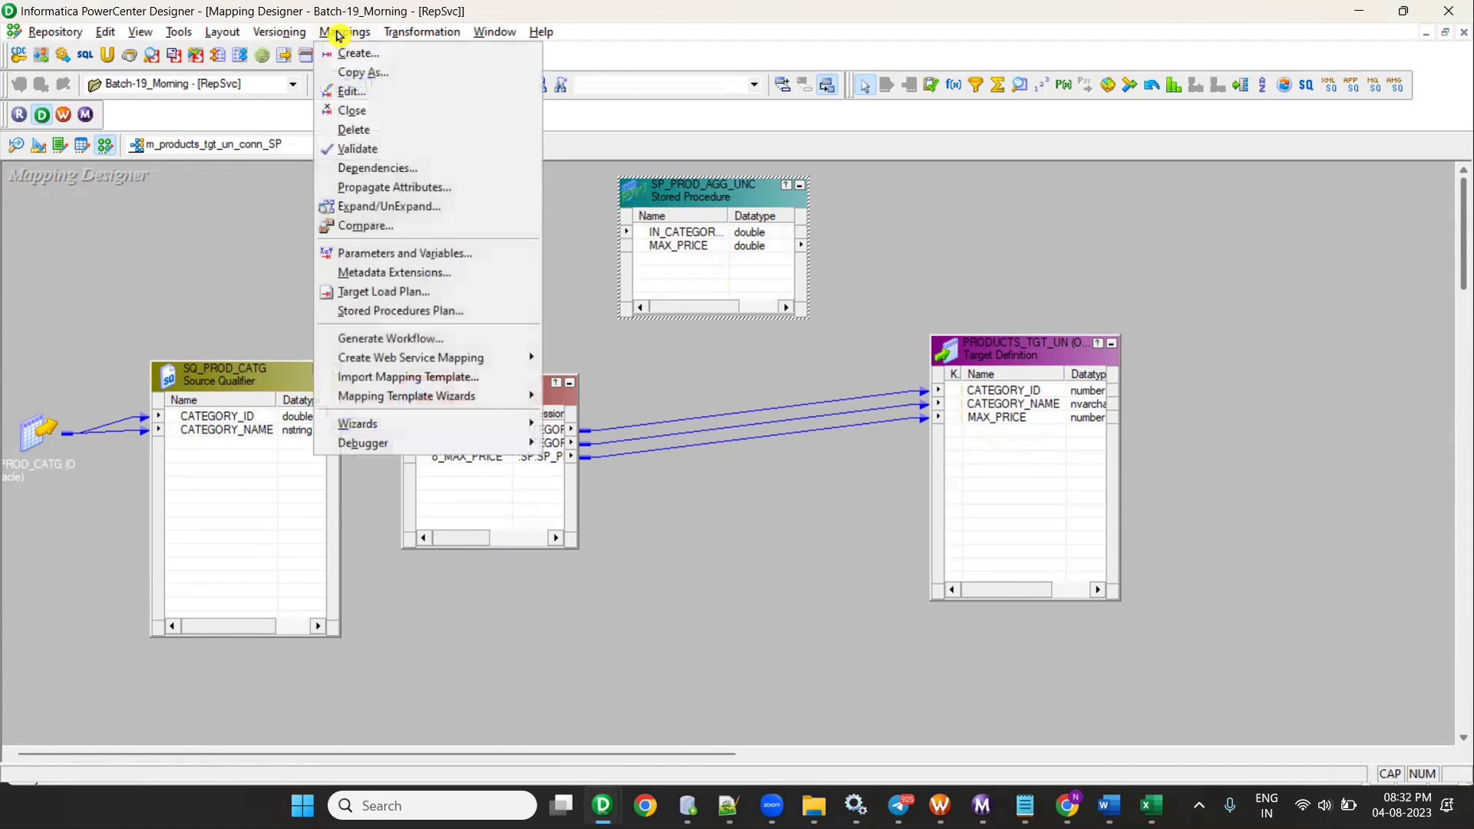
{"action": "left_click", "coordinate": [424, 343]}
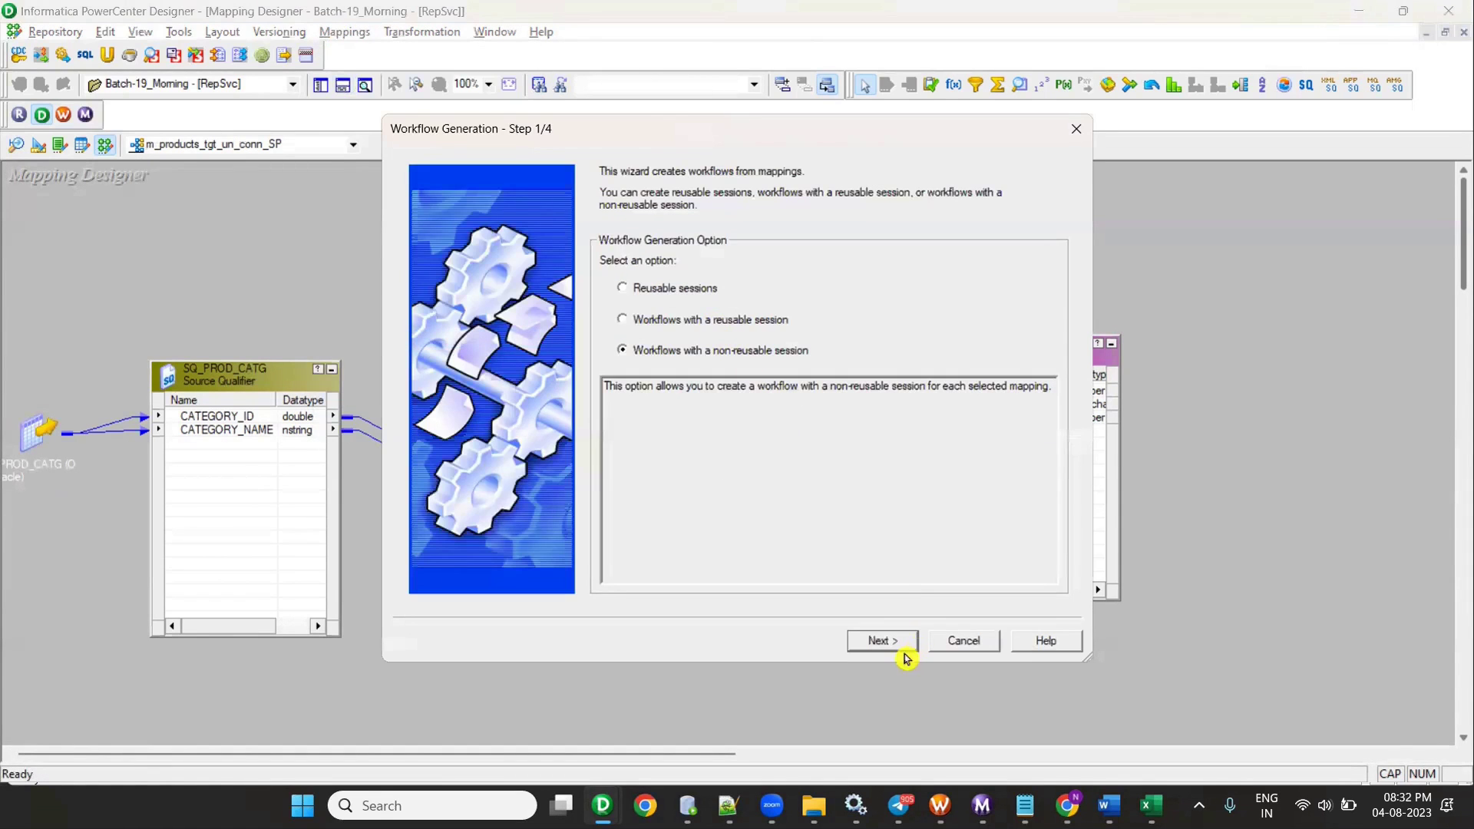
{"action": "left_click", "coordinate": [898, 643]}
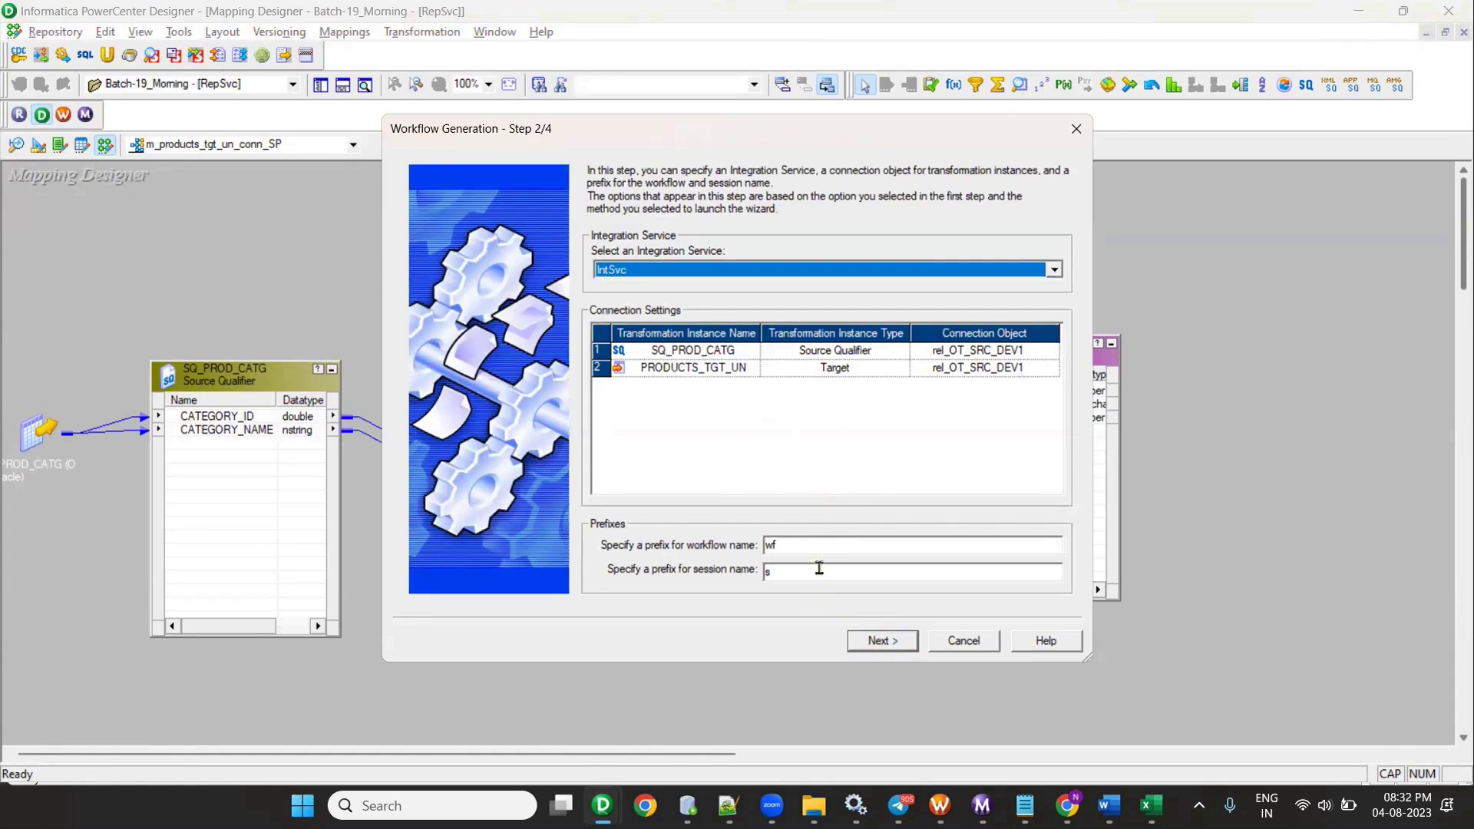
{"action": "left_click", "coordinate": [820, 543]}
{"action": "type", "text": "_s"}
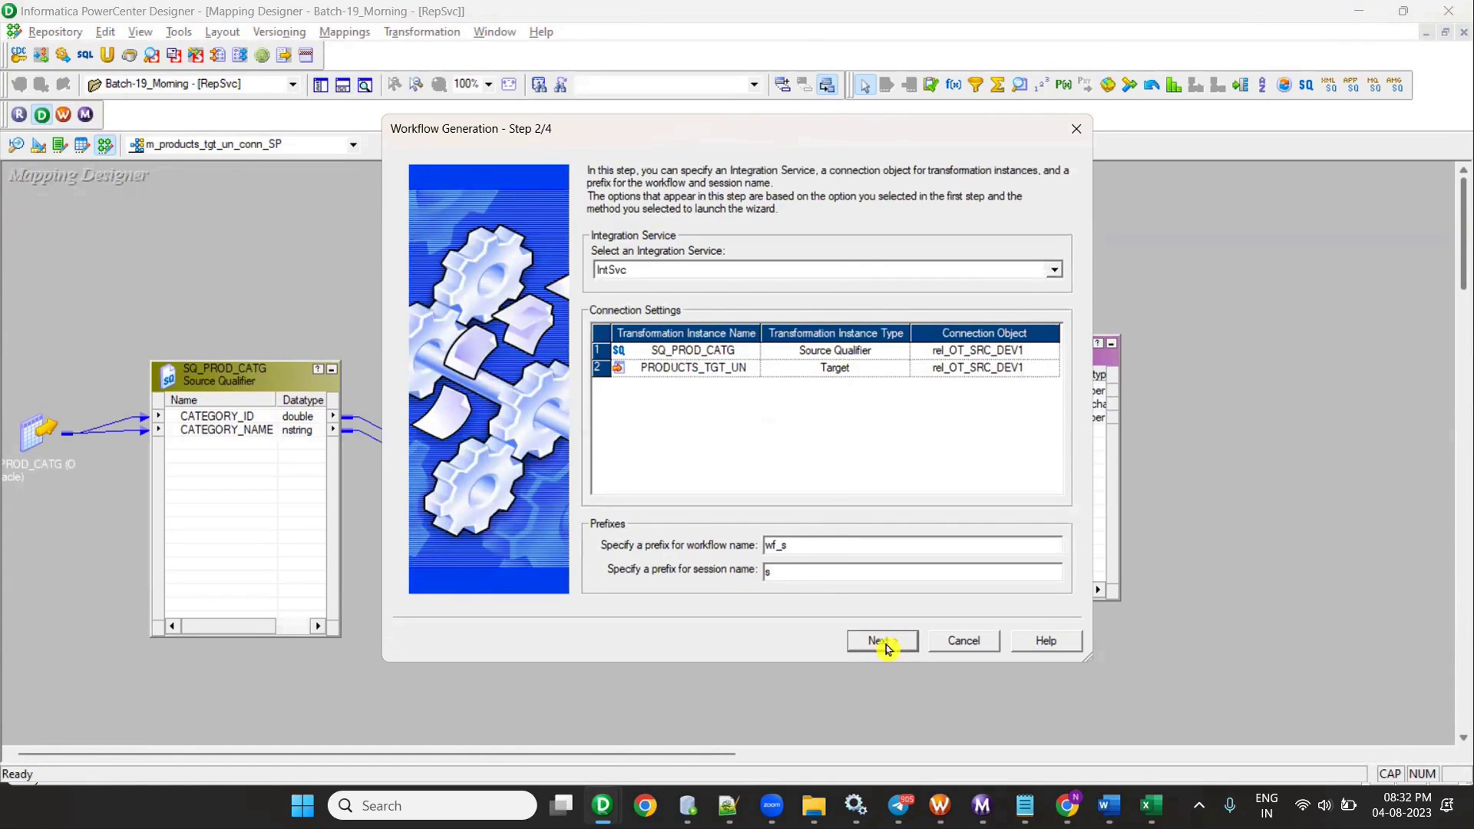
{"action": "left_click", "coordinate": [883, 643]}
{"action": "left_click", "coordinate": [883, 642]}
{"action": "left_click", "coordinate": [883, 642]}
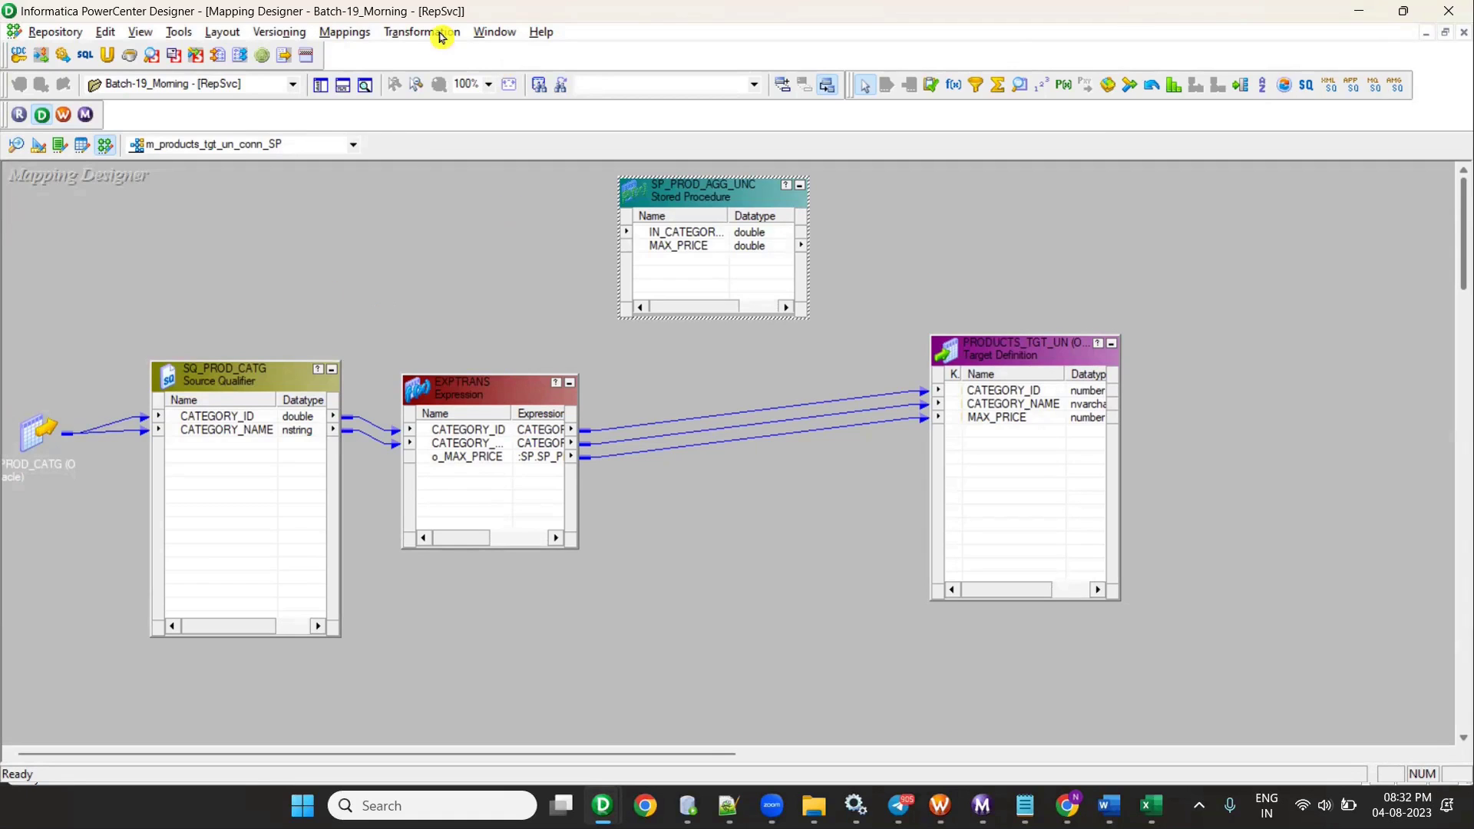
- Reconnect the Batch-19_Morning folder by disconnecting and reopening it
{"action": "left_click", "coordinate": [933, 806]}
{"action": "scroll", "coordinate": [246, 369], "scroll_direction": "up", "scroll_amount": 10}
{"action": "right_click", "coordinate": [126, 348]}
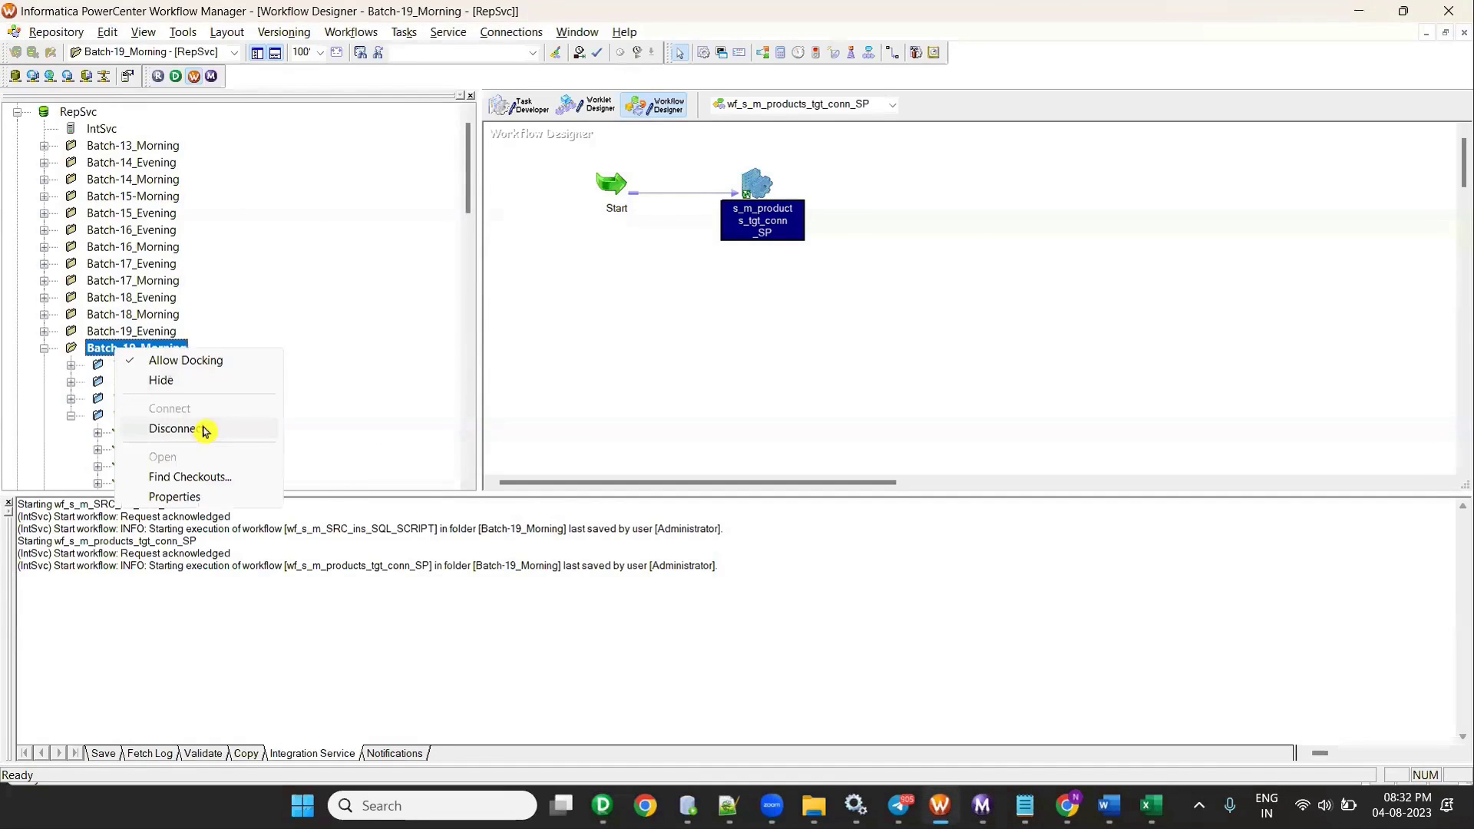
{"action": "left_click", "coordinate": [203, 428]}
{"action": "right_click", "coordinate": [132, 365]}
{"action": "left_click", "coordinate": [213, 477]}
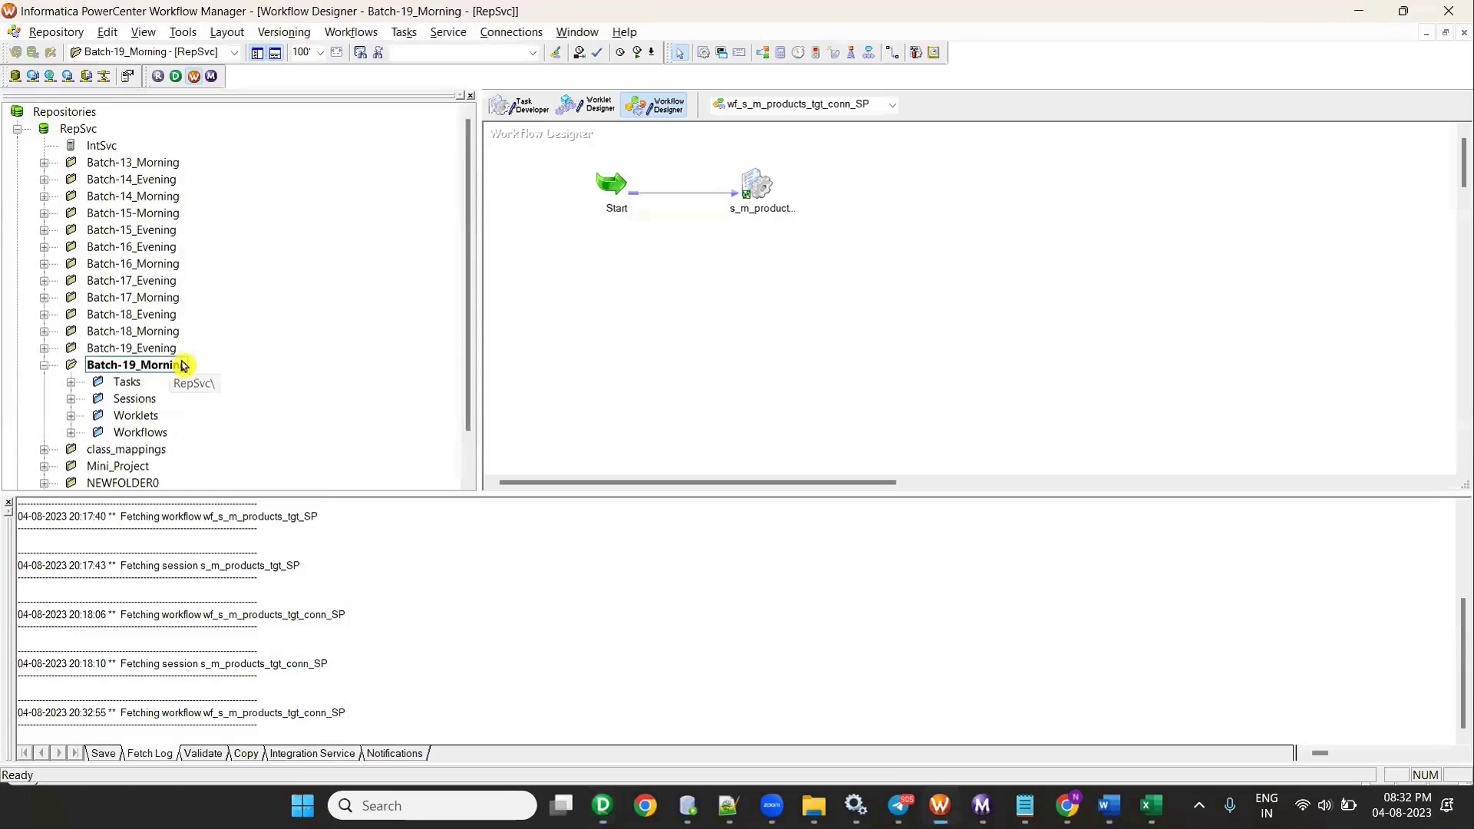
- Expand Workflows and open wf_s_m_products_tgt_un_conn_SP
{"action": "scroll", "coordinate": [153, 369], "scroll_direction": "down", "scroll_amount": 1}
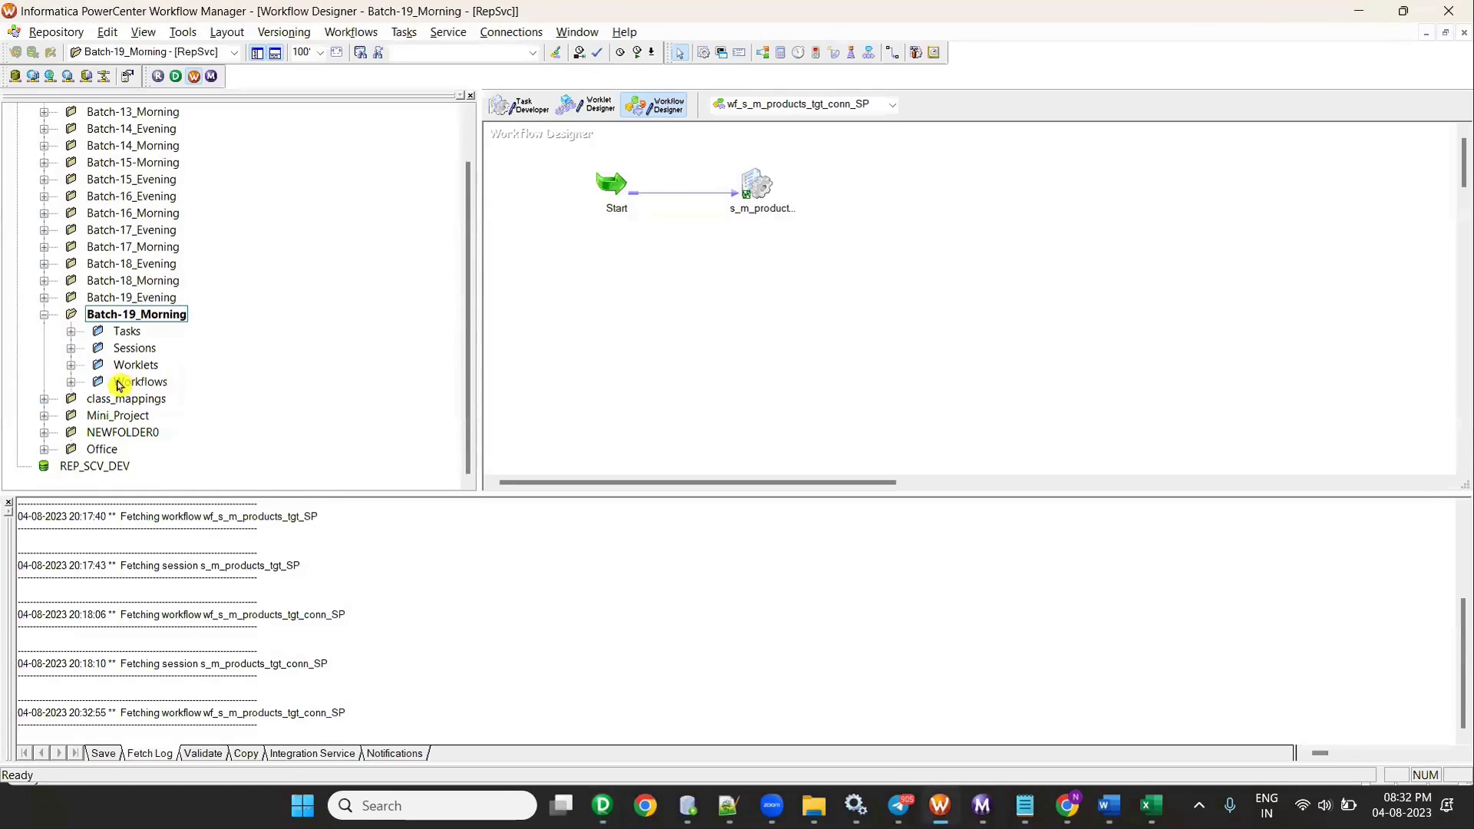
{"action": "left_click", "coordinate": [72, 380]}
{"action": "scroll", "coordinate": [194, 379], "scroll_direction": "down", "scroll_amount": 5}
{"action": "scroll", "coordinate": [194, 379], "scroll_direction": "down", "scroll_amount": 4}
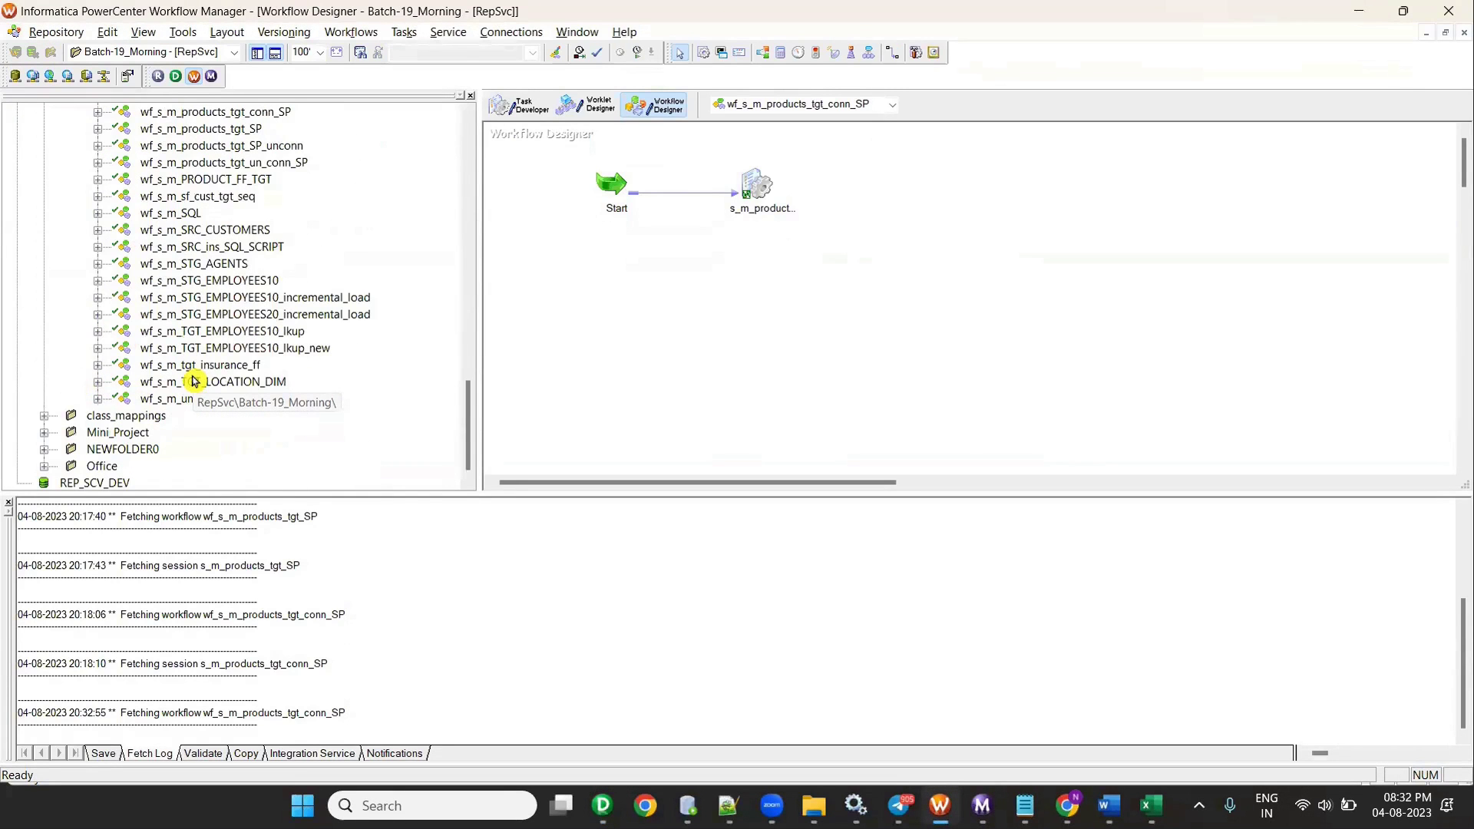
{"action": "left_click", "coordinate": [238, 170]}
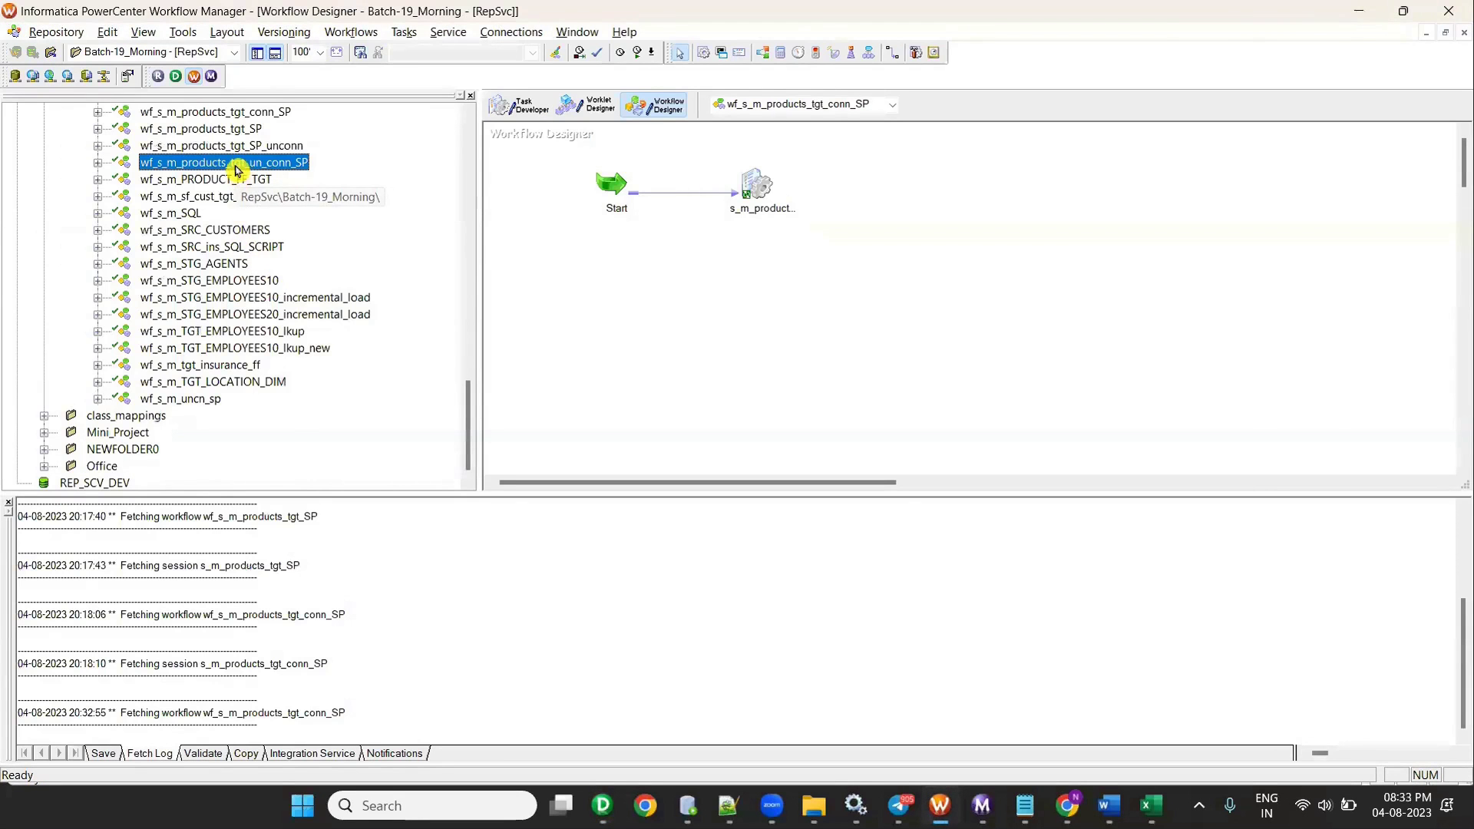
{"action": "right_click", "coordinate": [239, 171]}
{"action": "left_click", "coordinate": [297, 227]}
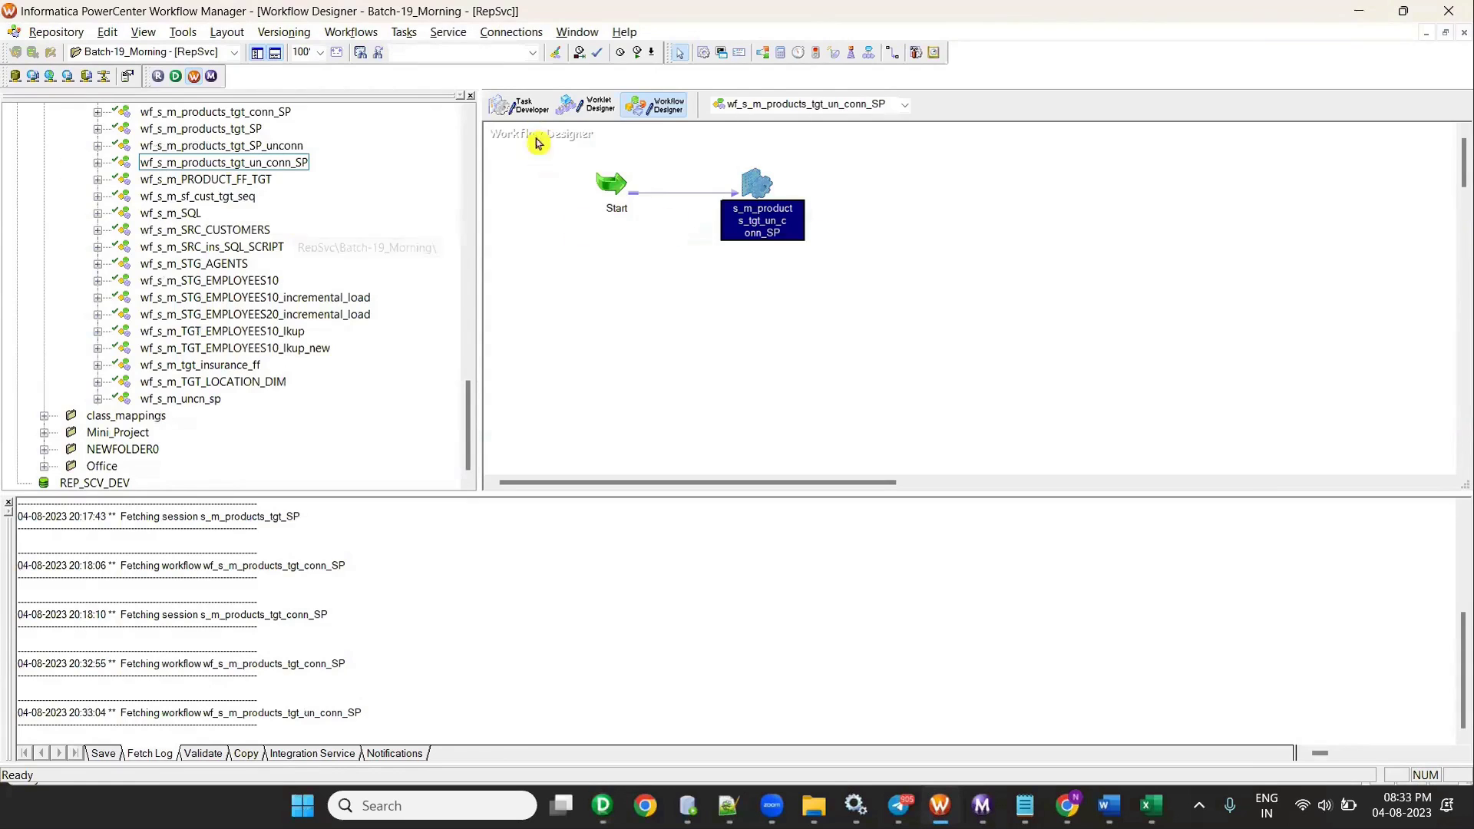
- Select the session task linked from Start in the workflow designer
{"action": "left_click", "coordinate": [519, 105]}
{"action": "right_click", "coordinate": [965, 206]}
{"action": "left_click", "coordinate": [966, 219]}
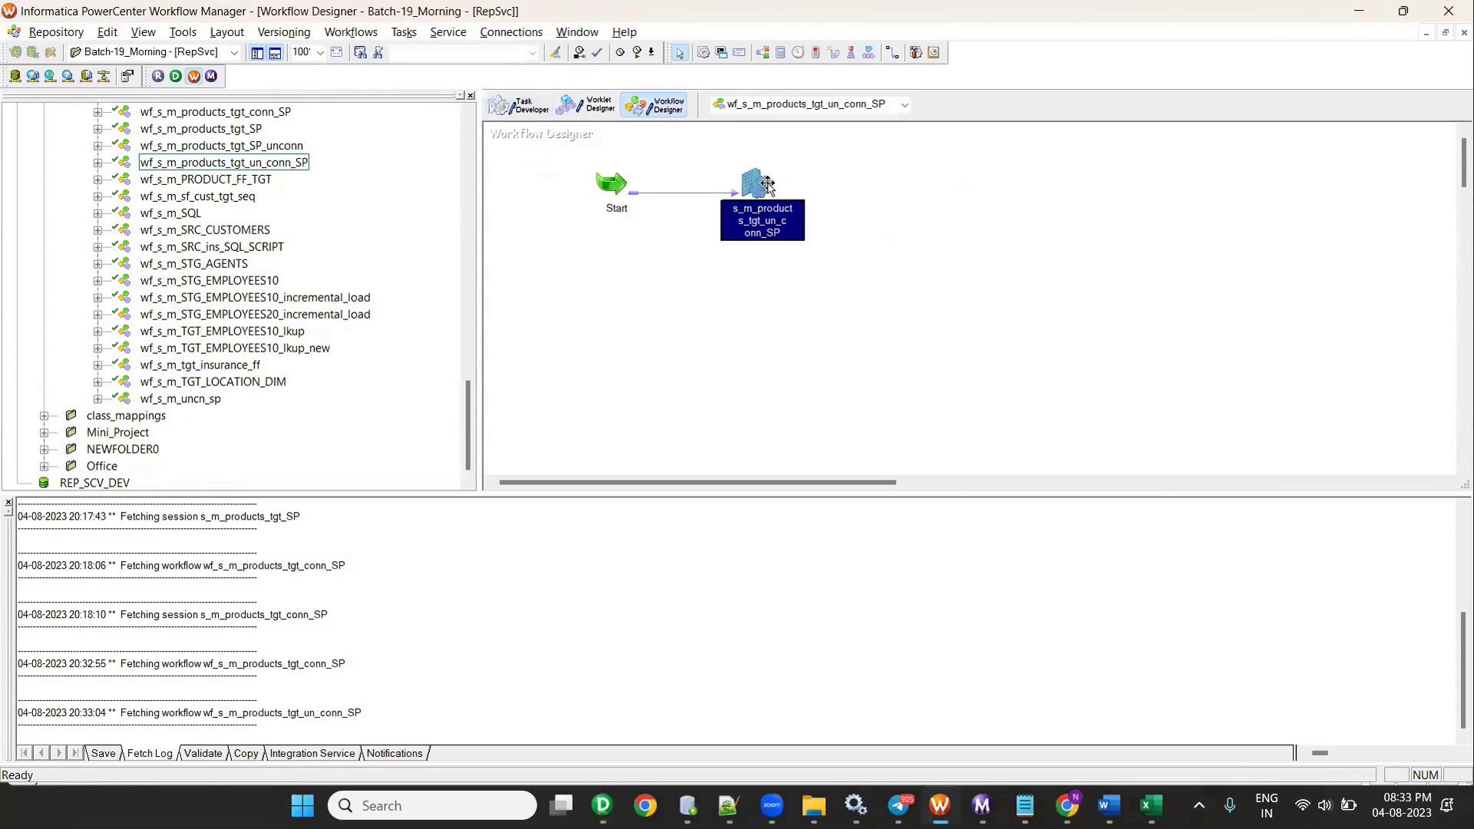
{"action": "right_click", "coordinate": [759, 181]}
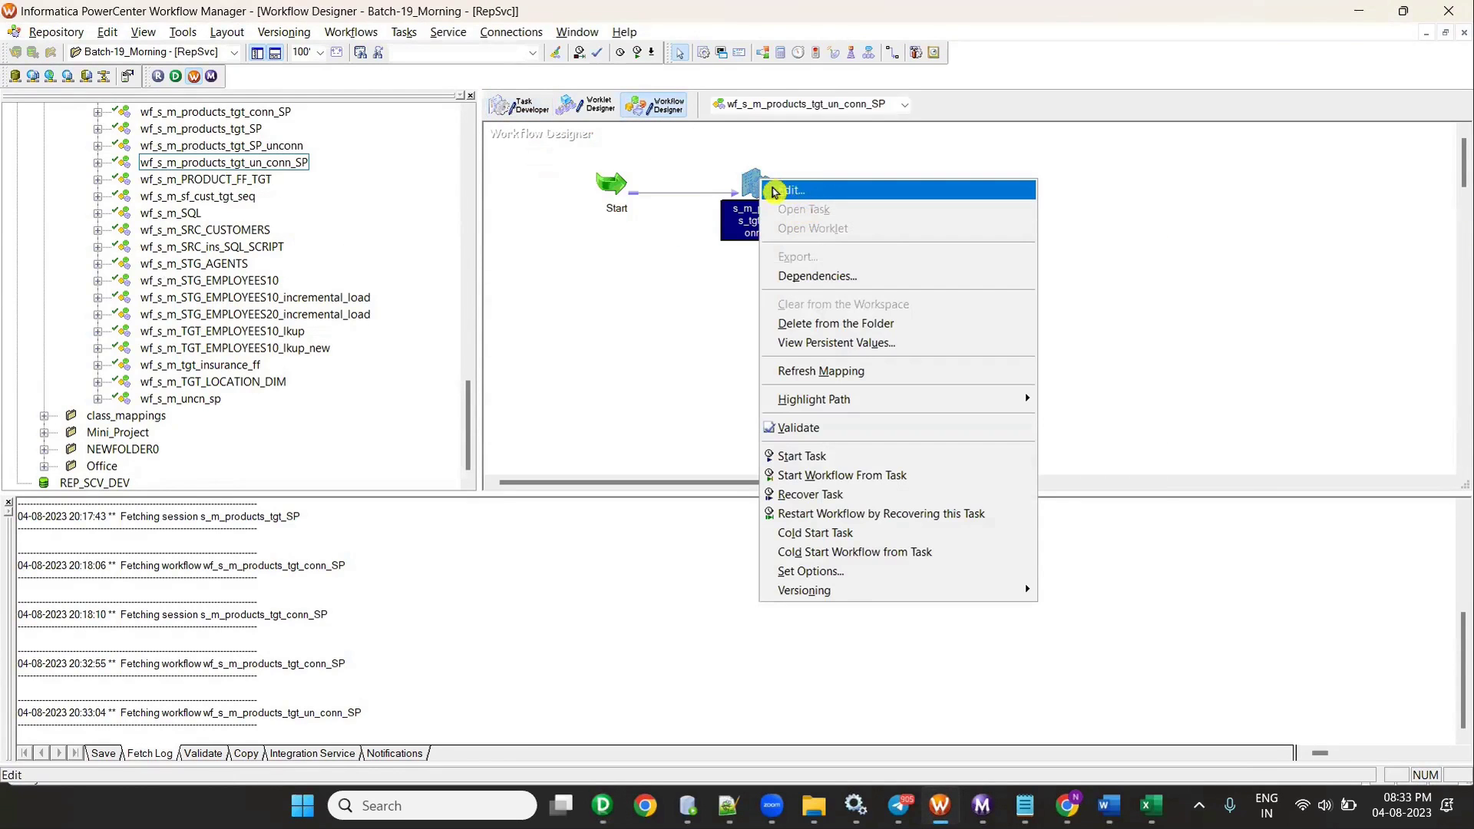
{"action": "left_click", "coordinate": [752, 185]}
- In the session's Mapping settings, give target PRODUCTS_TGT_UN the rel_OT_TGT_DEV1 connection
{"action": "double_click", "coordinate": [751, 185]}
{"action": "left_click", "coordinate": [359, 45]}
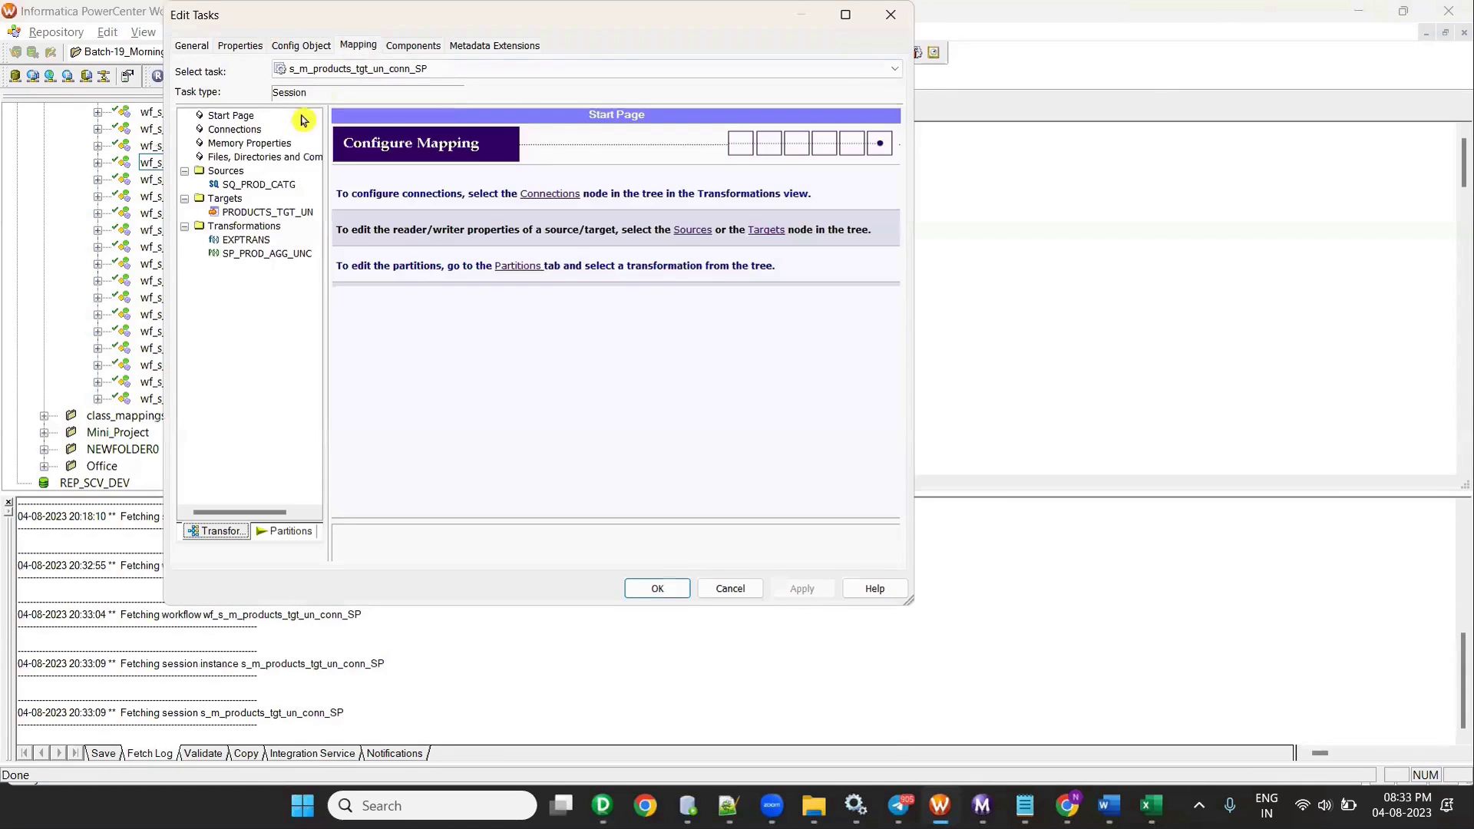
{"action": "left_click", "coordinate": [273, 186]}
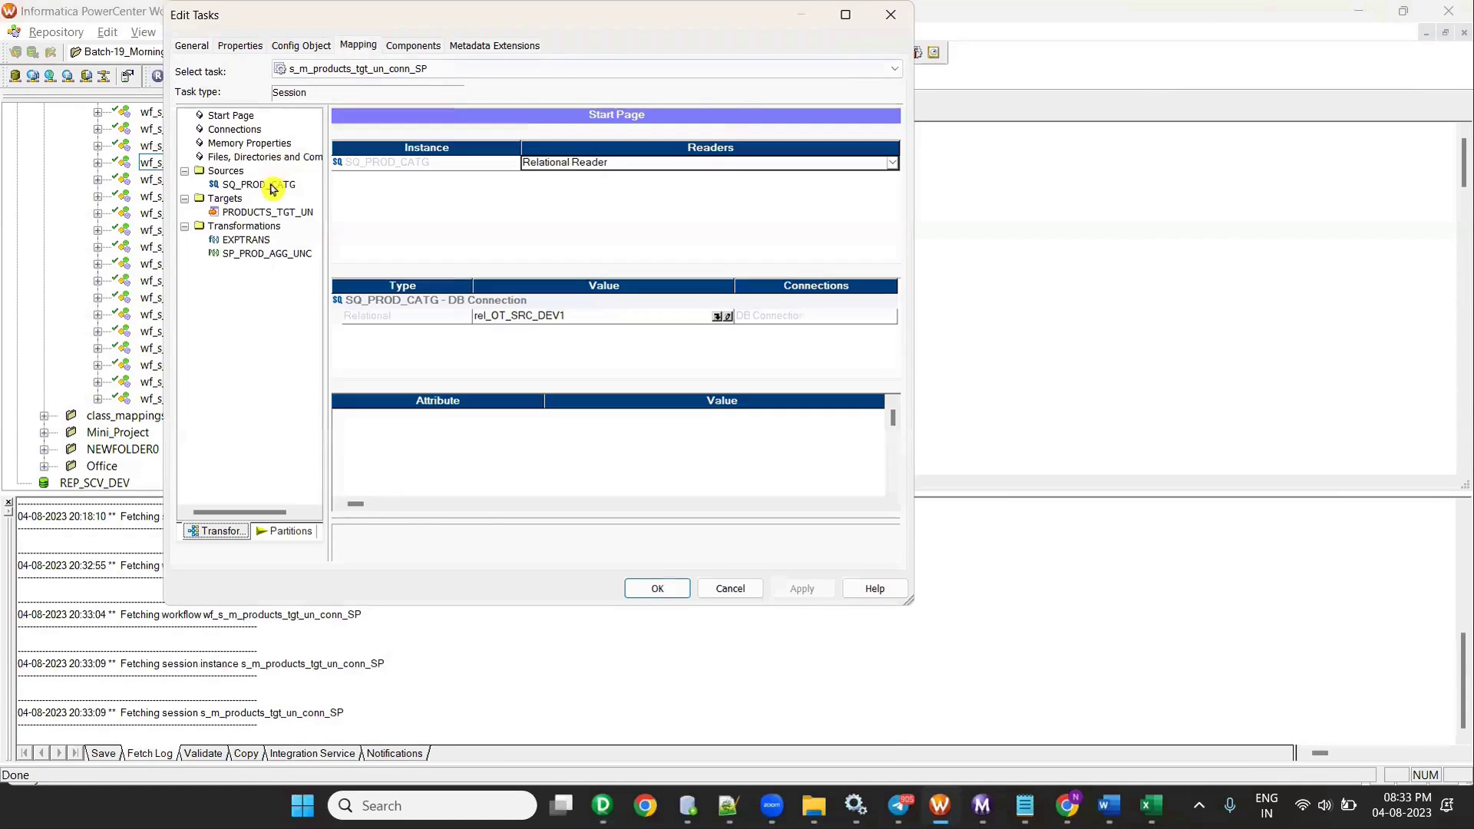
{"action": "left_click", "coordinate": [242, 226]}
{"action": "left_click", "coordinate": [238, 212]}
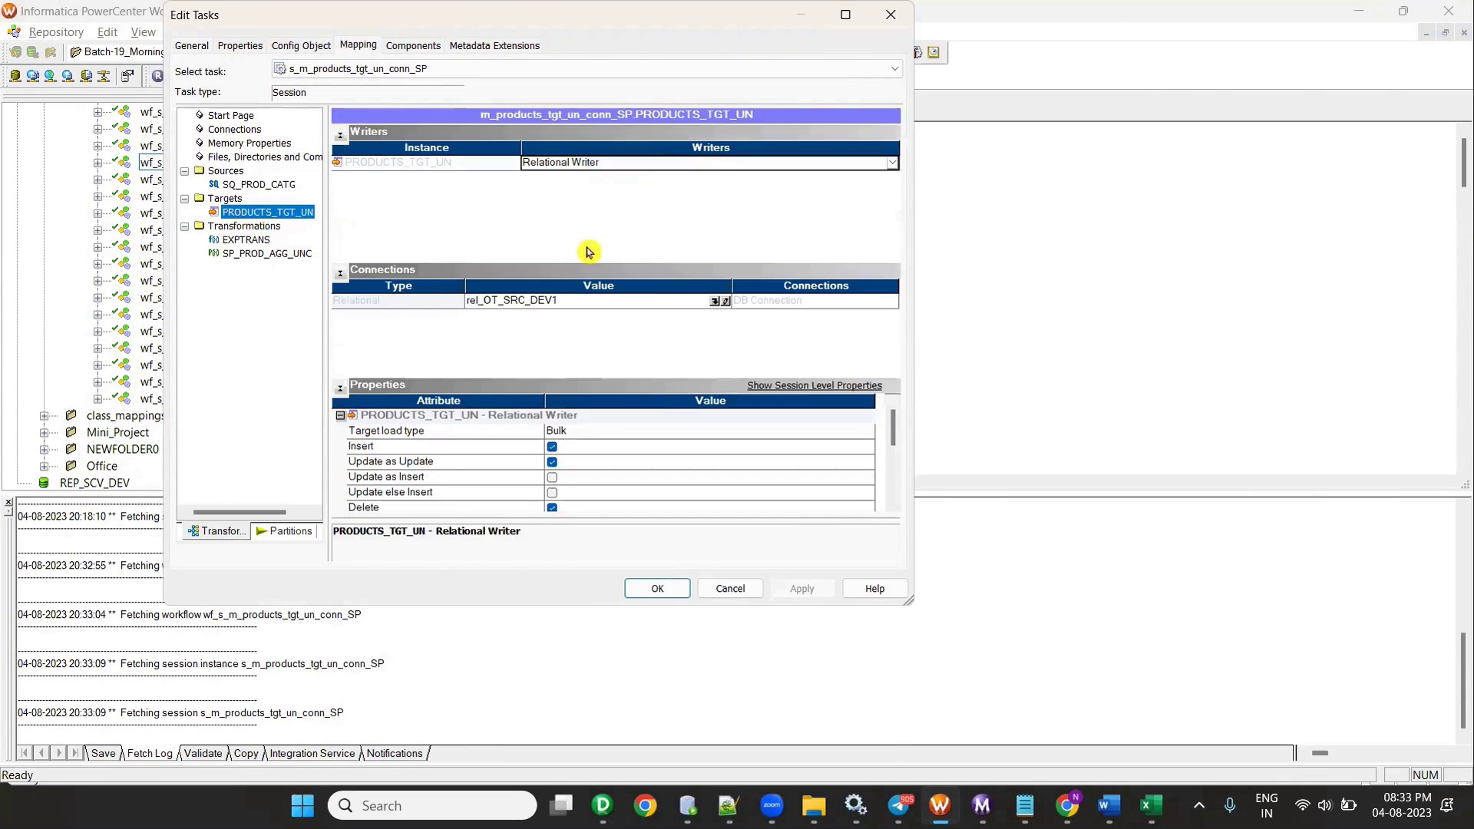
{"action": "left_click", "coordinate": [711, 305]}
{"action": "left_click", "coordinate": [713, 303]}
{"action": "scroll", "coordinate": [518, 407], "scroll_direction": "down", "scroll_amount": 6}
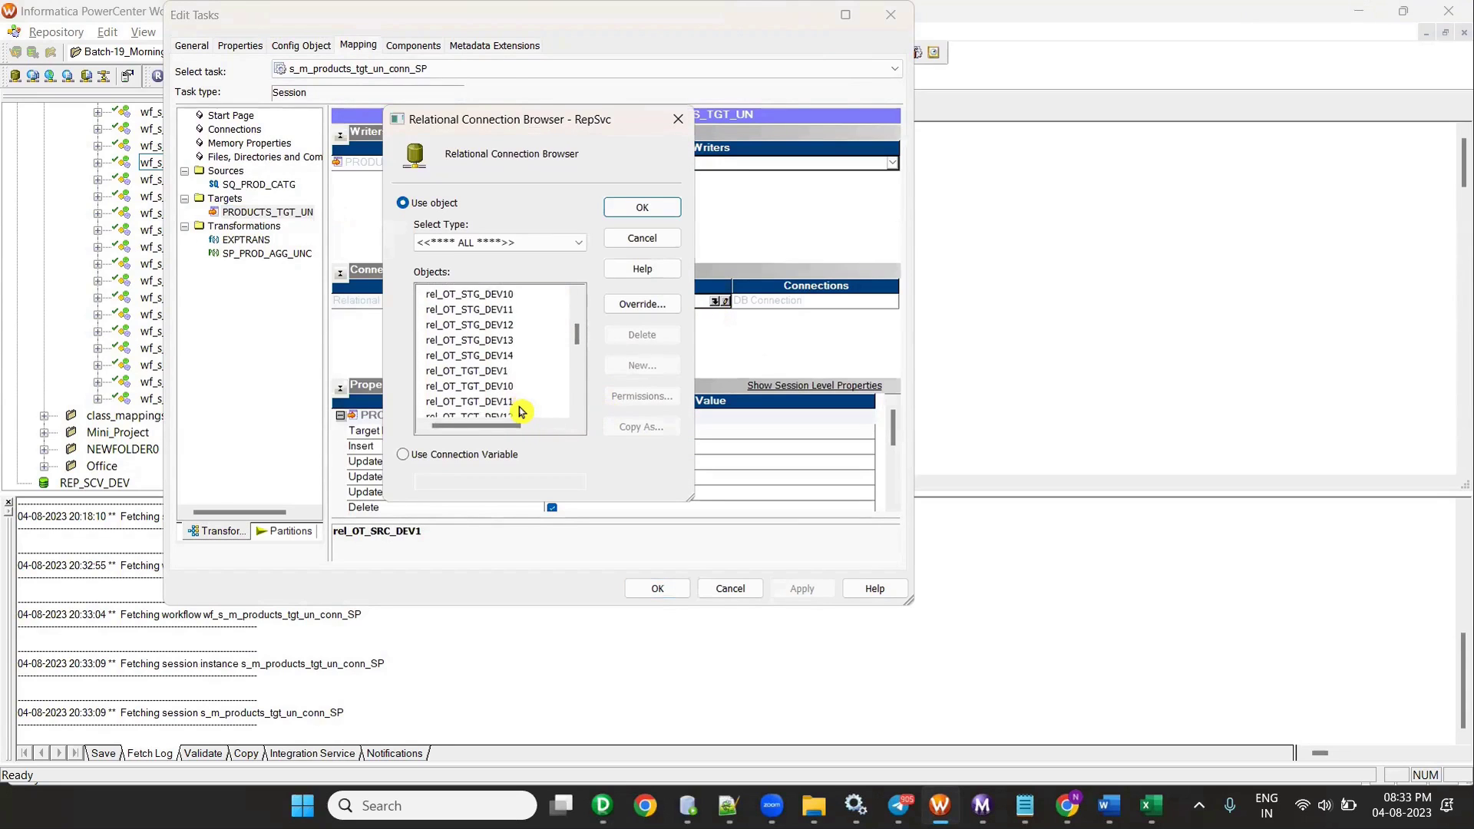
{"action": "scroll", "coordinate": [509, 381], "scroll_direction": "down", "scroll_amount": 1}
{"action": "scroll", "coordinate": [495, 360], "scroll_direction": "up", "scroll_amount": 1}
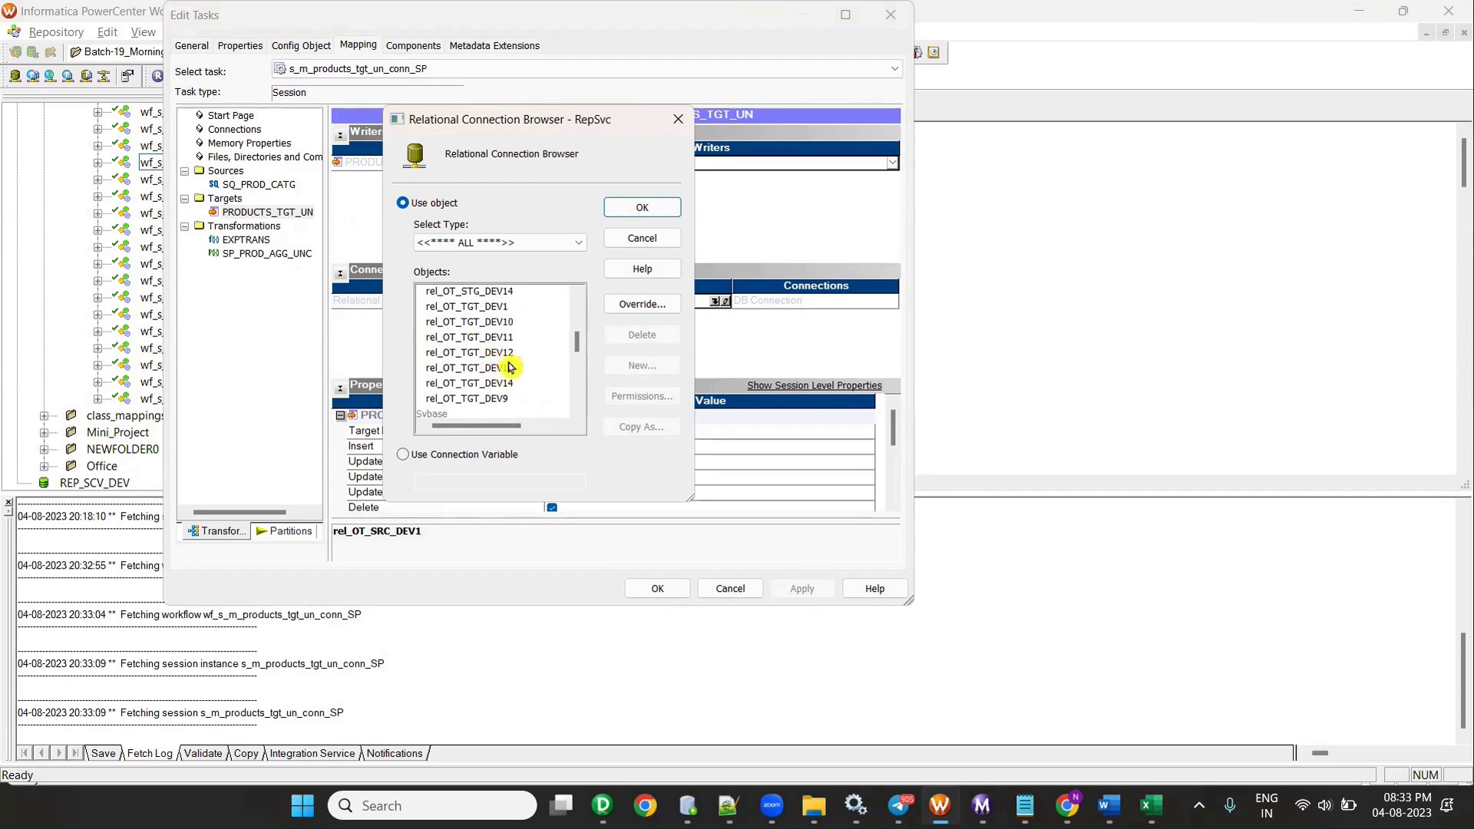
{"action": "left_click", "coordinate": [480, 308]}
{"action": "left_click", "coordinate": [665, 207]}
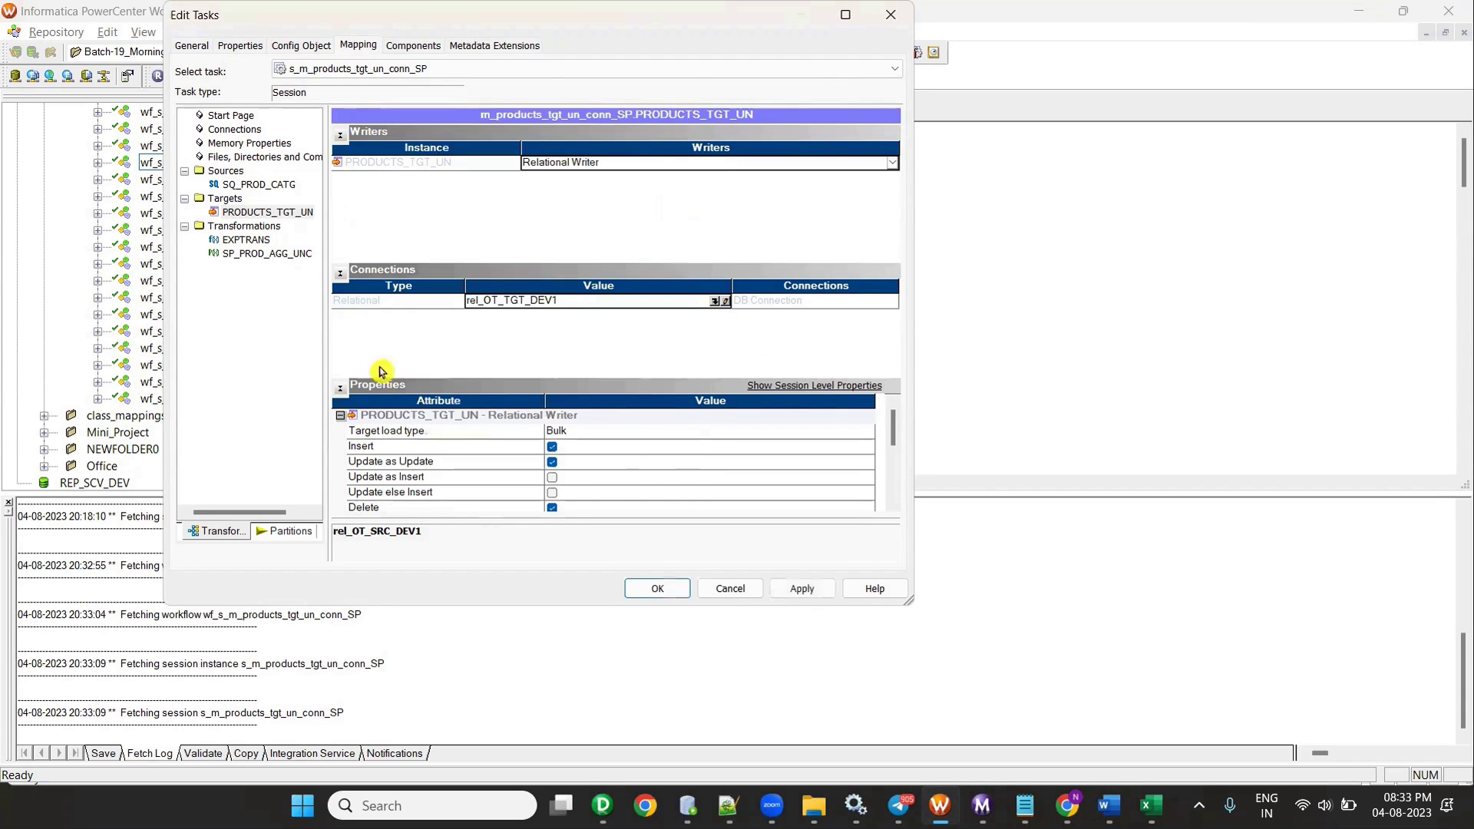
- Change PRODUCTS_TGT_UN's target load type from Bulk to Normal
{"action": "left_click", "coordinate": [583, 447]}
{"action": "left_click", "coordinate": [581, 431]}
{"action": "left_click", "coordinate": [581, 449]}
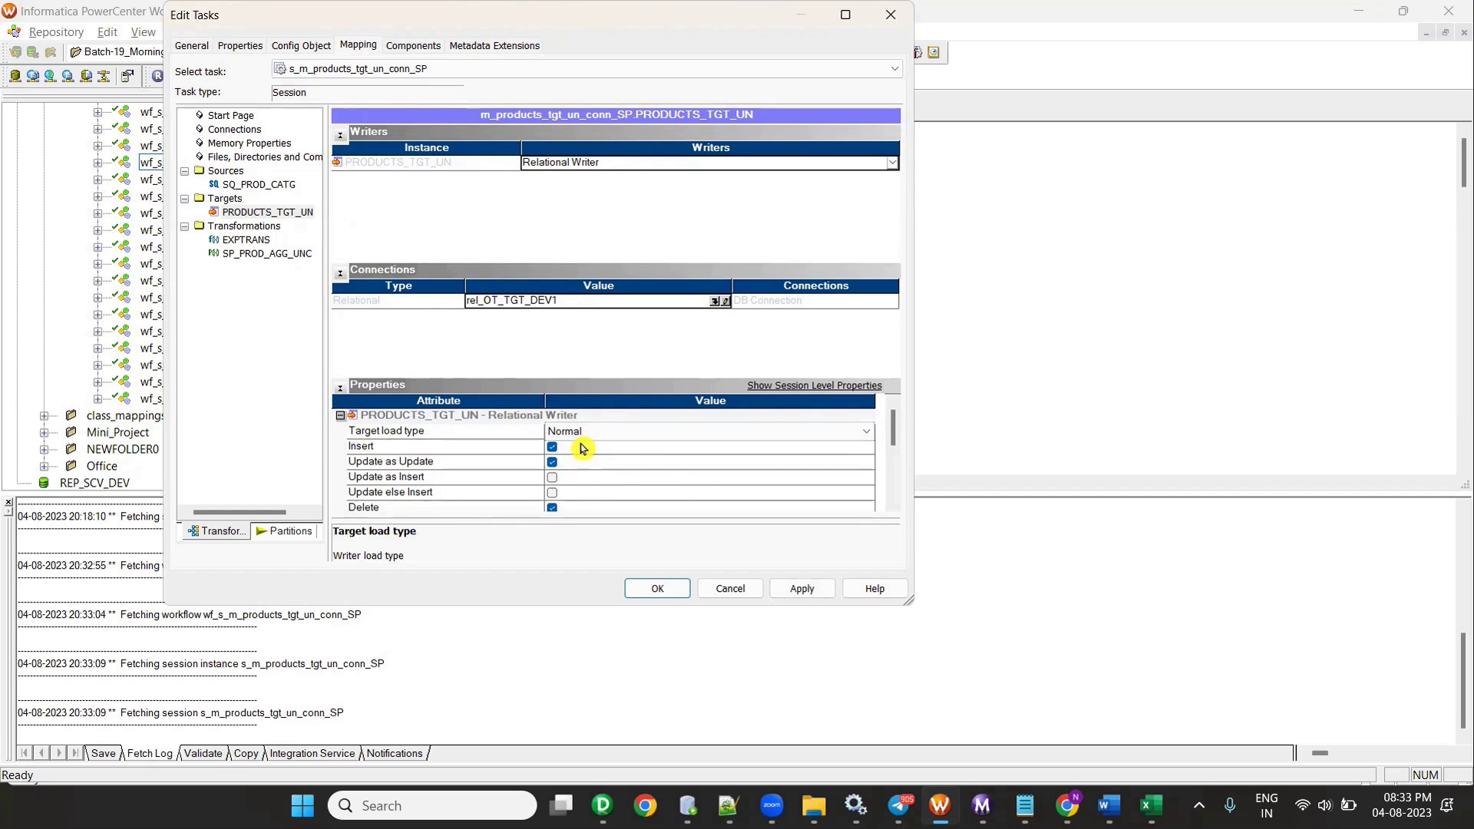
{"action": "left_click", "coordinate": [603, 806]}
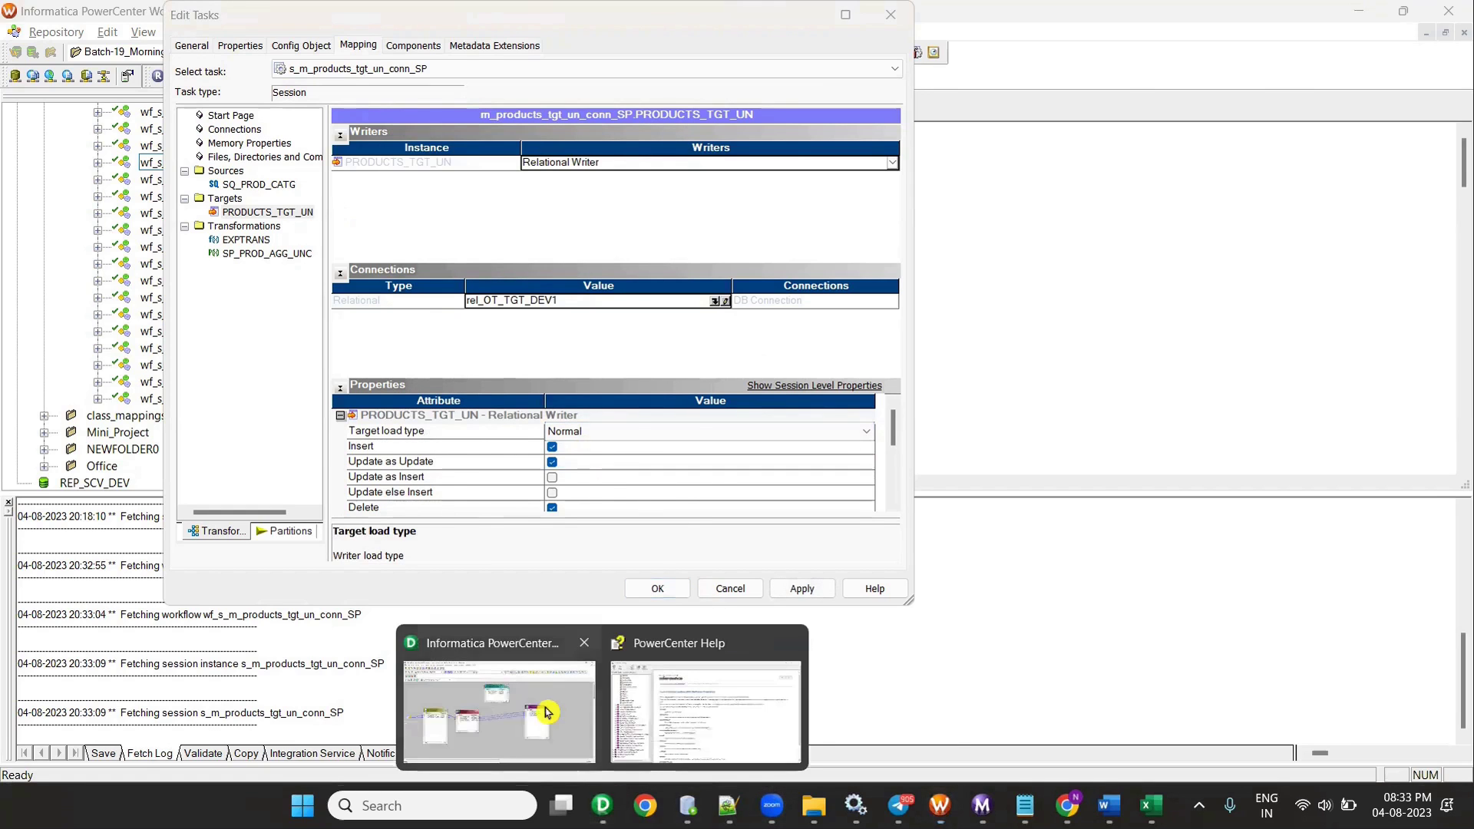
{"action": "left_click", "coordinate": [544, 711]}
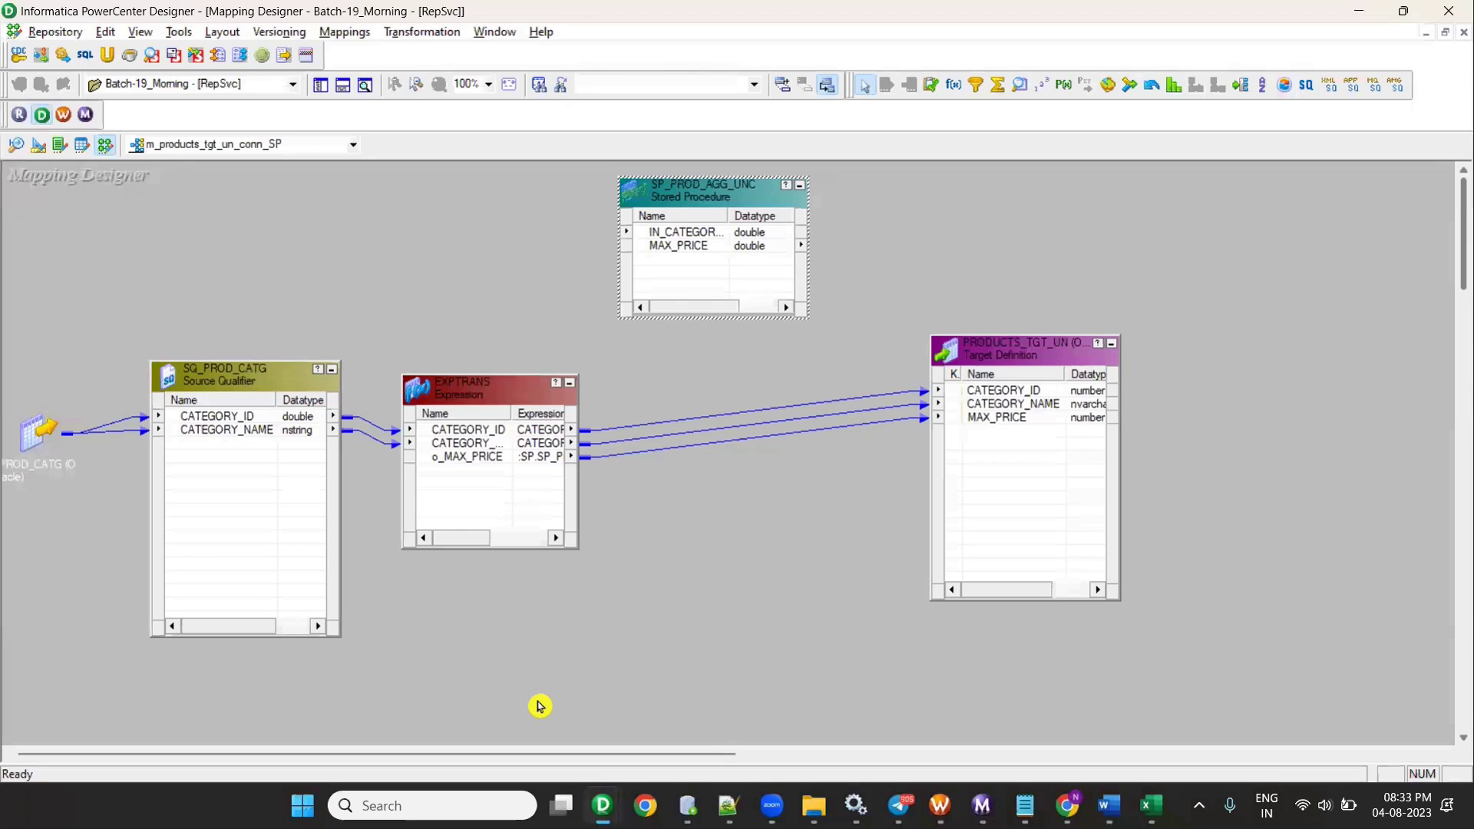
- Start Generate Workflow with a reusable session, then cancel the wizard at the prefix step
{"action": "left_click", "coordinate": [345, 31]}
{"action": "left_click", "coordinate": [438, 343]}
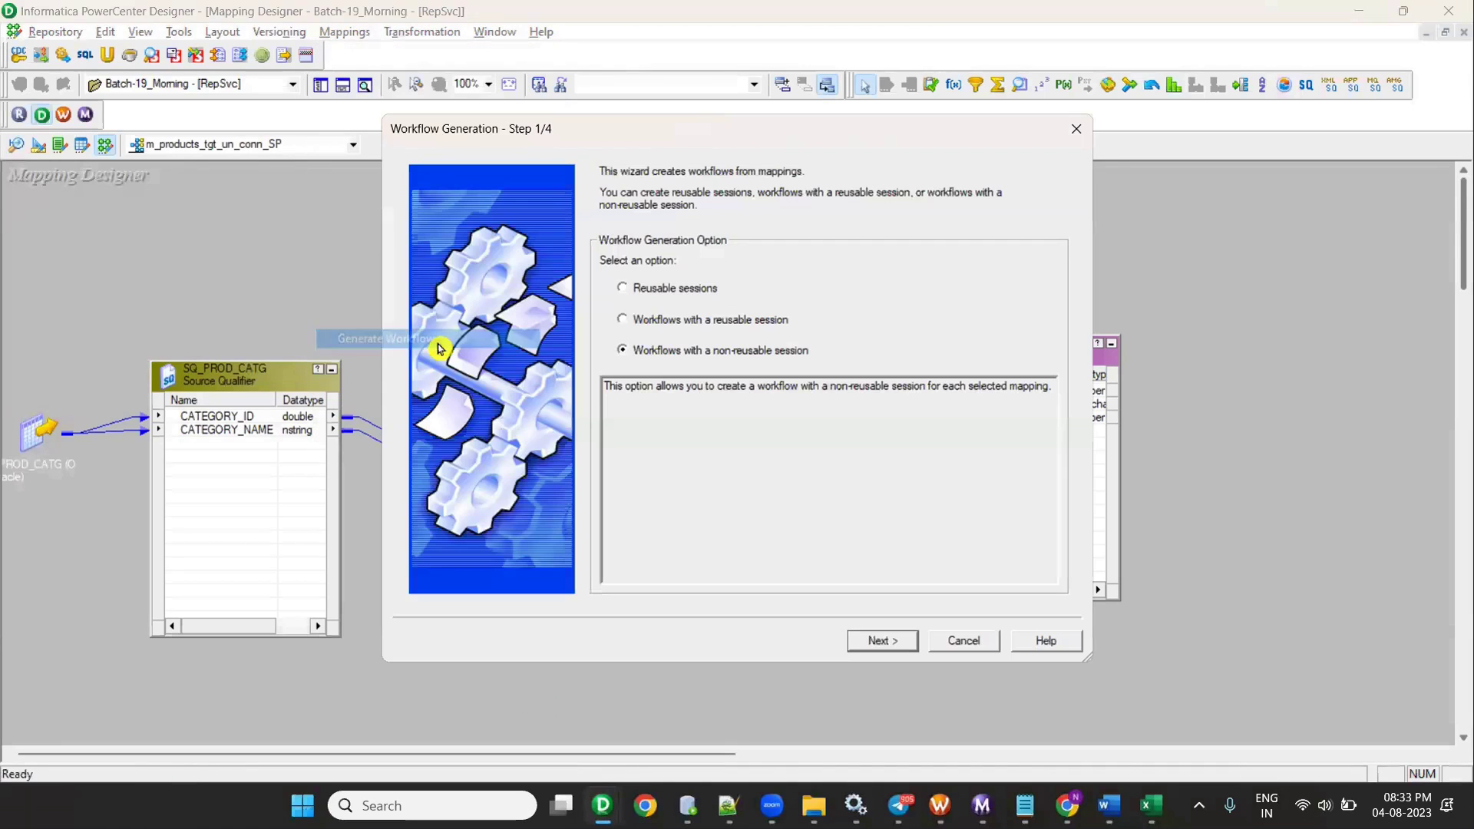
{"action": "left_click", "coordinate": [663, 322]}
{"action": "left_click", "coordinate": [876, 644]}
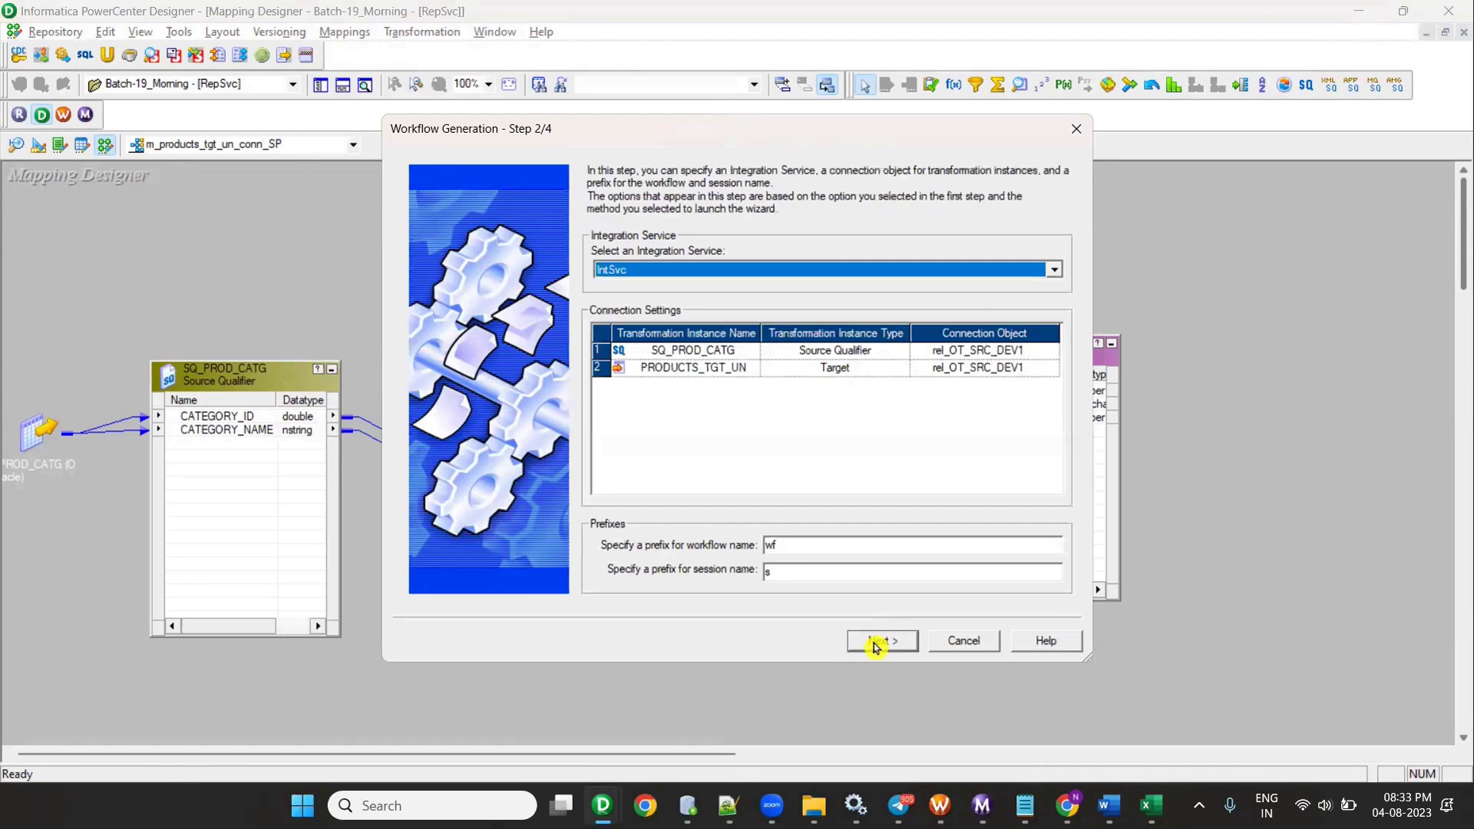
{"action": "left_click", "coordinate": [809, 542]}
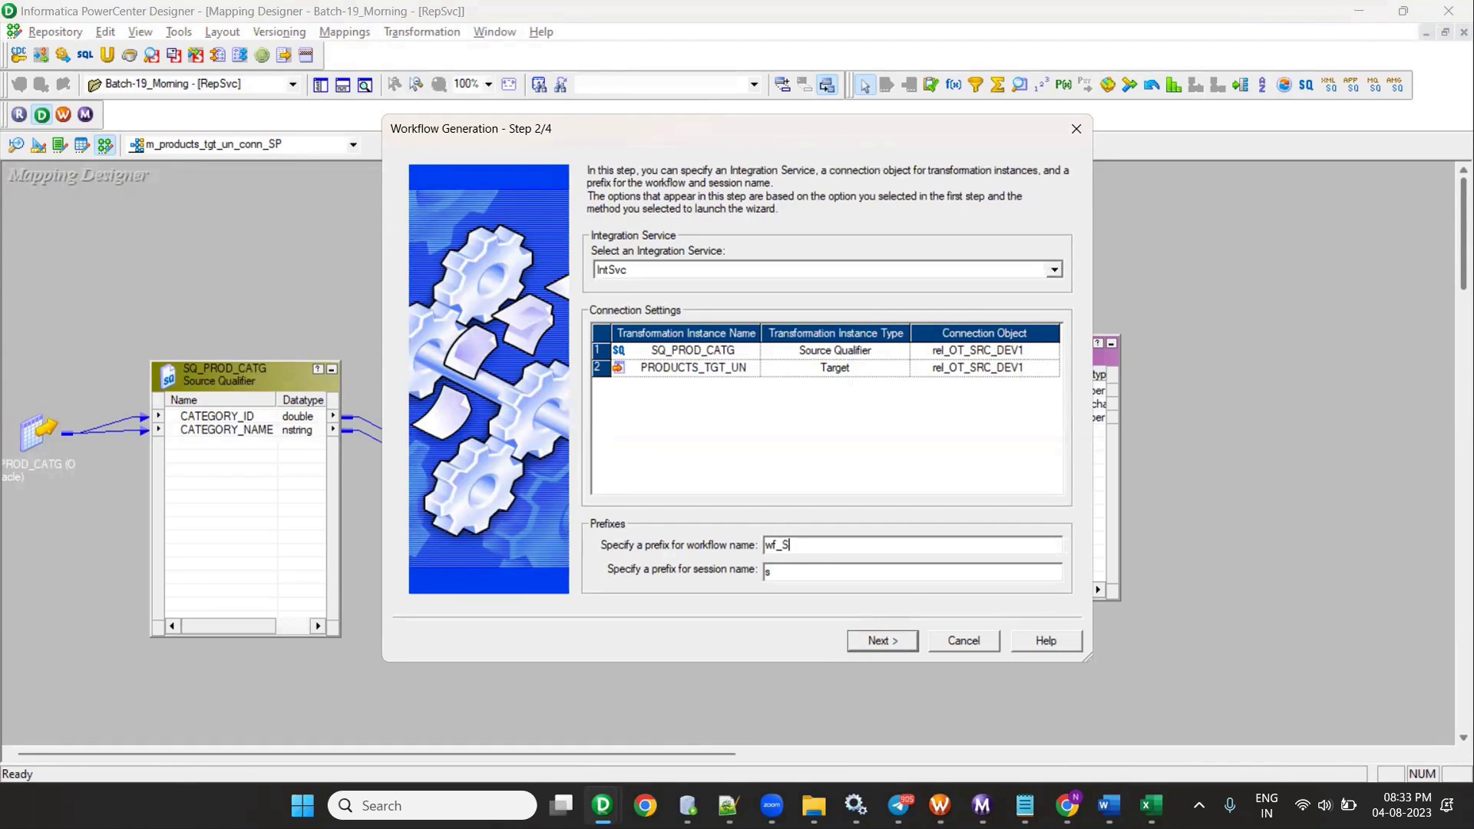
{"action": "left_click", "coordinate": [969, 642]}
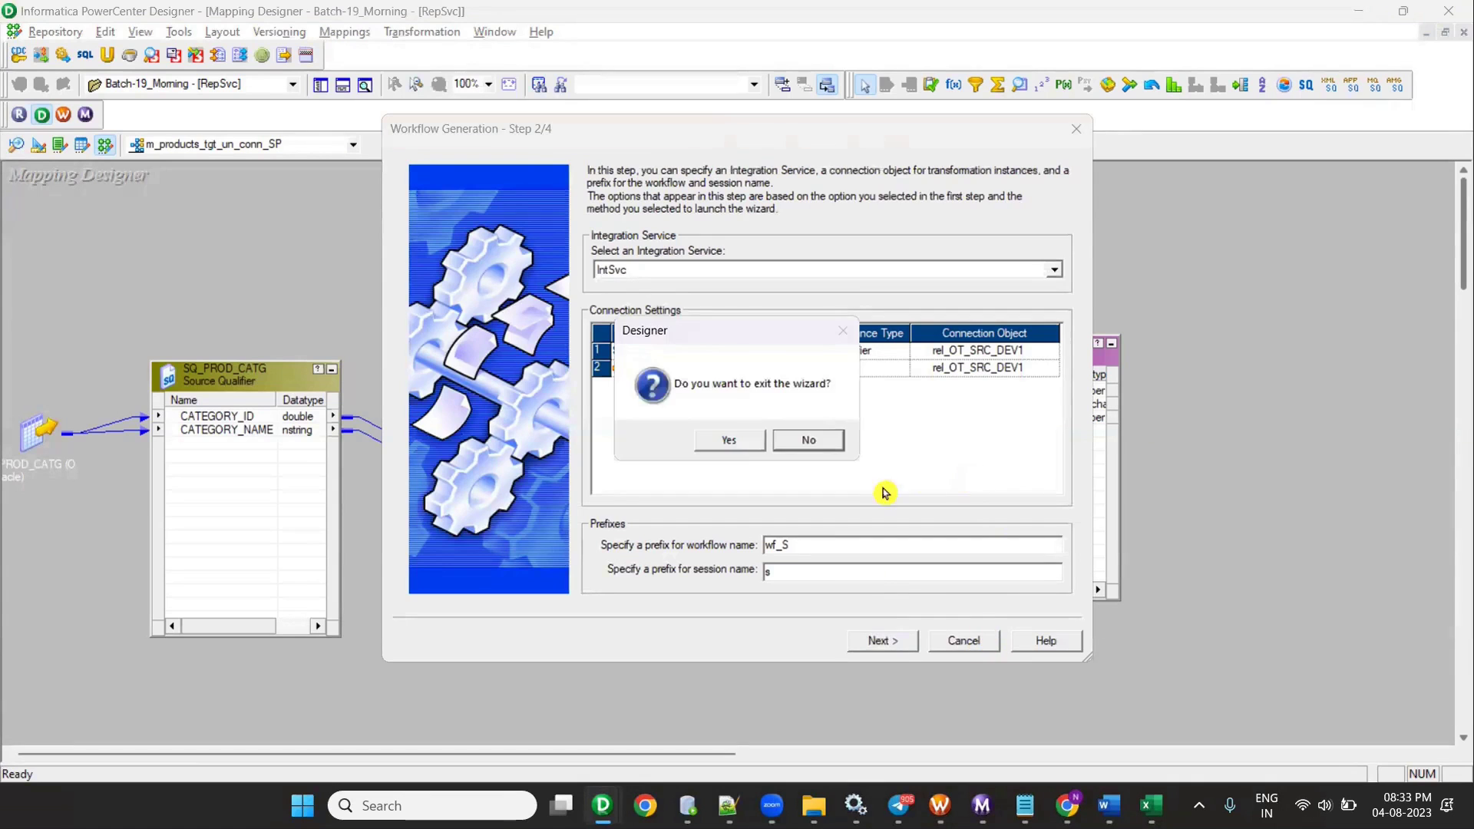
{"action": "left_click", "coordinate": [739, 447]}
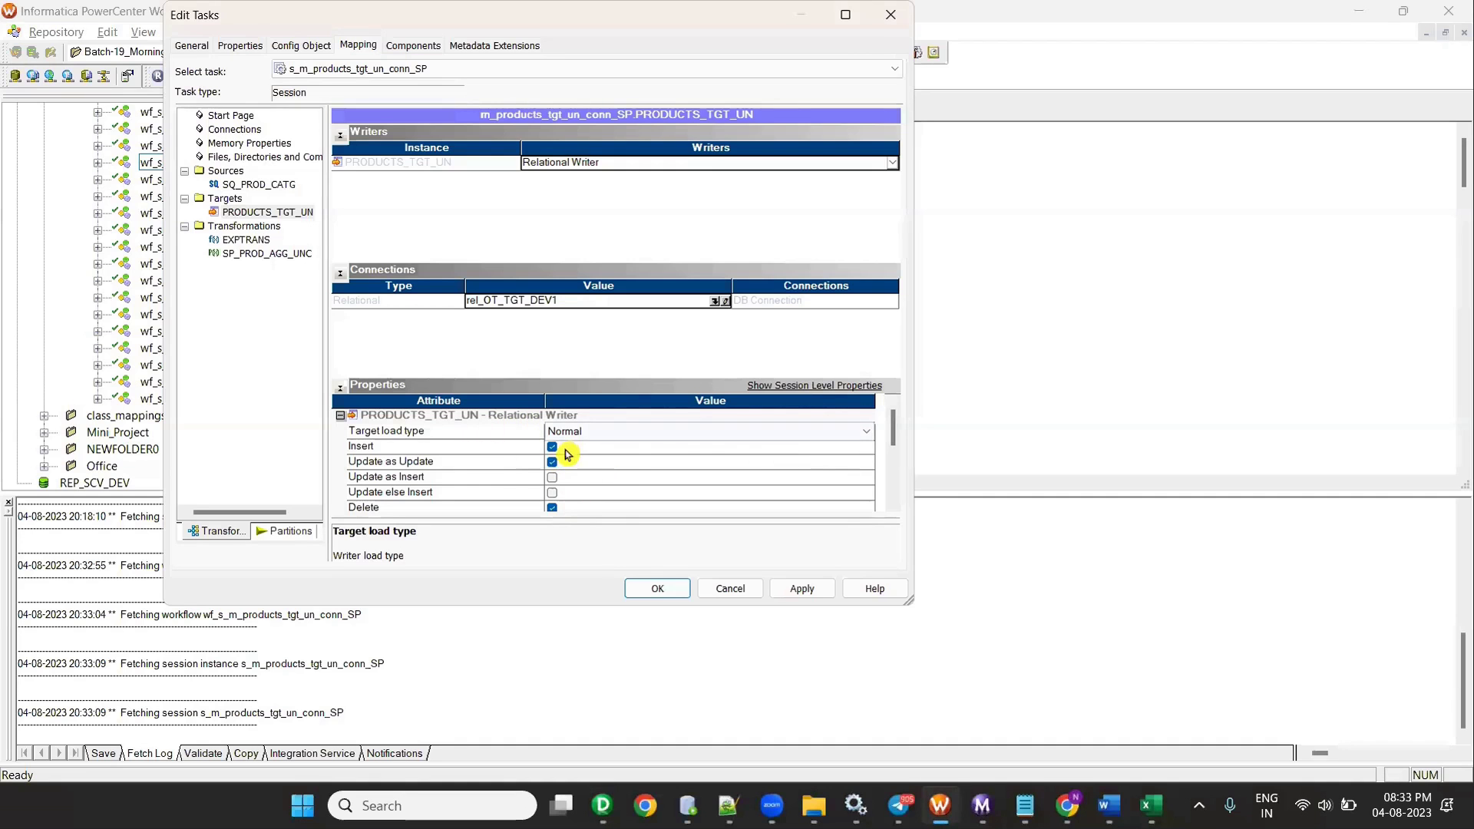
- Maximize the session settings and enable Truncate target table
{"action": "double_click", "coordinate": [389, 23]}
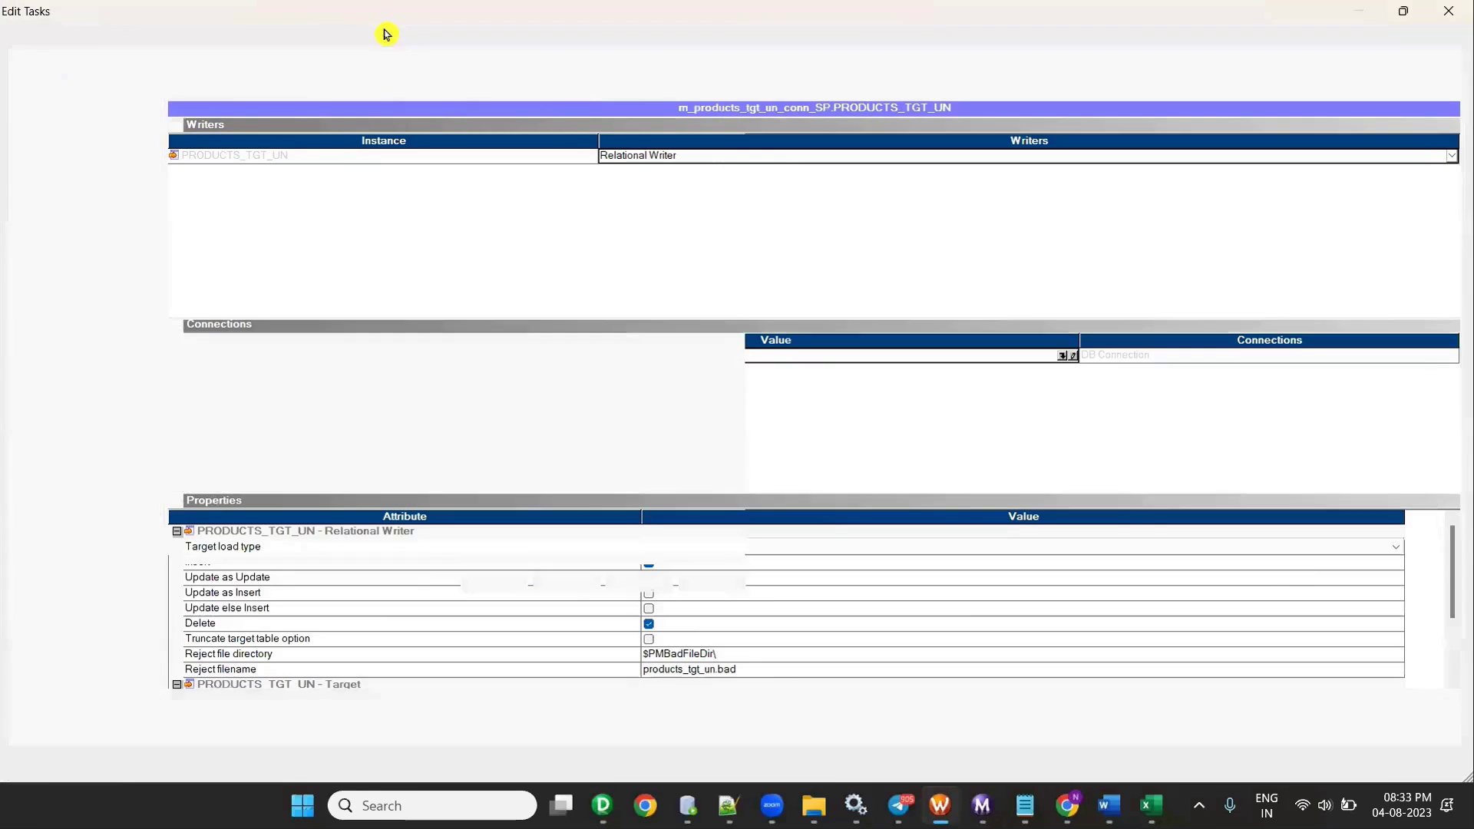
{"action": "left_click", "coordinate": [649, 642]}
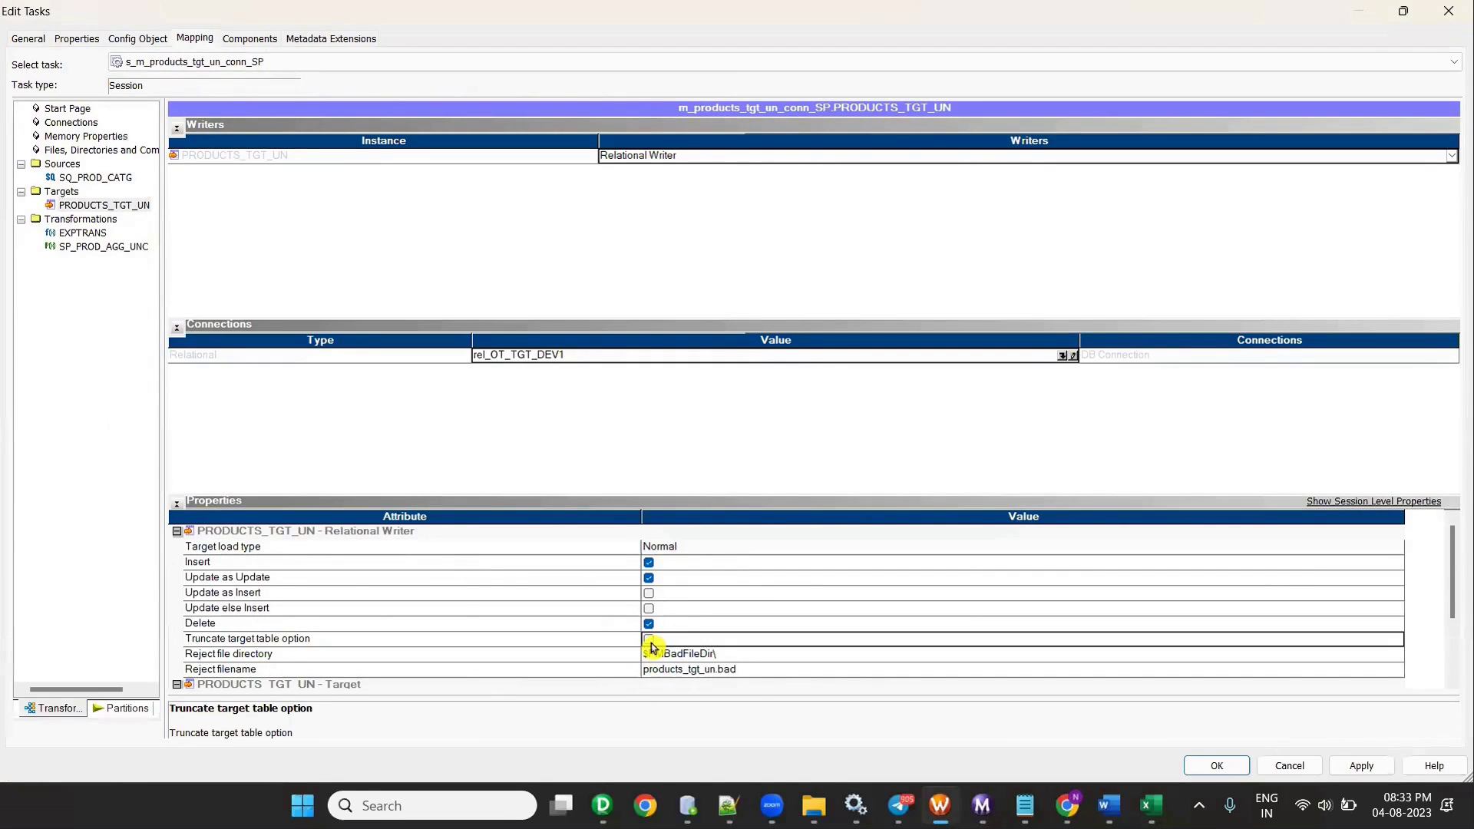
{"action": "left_click", "coordinate": [649, 641]}
- Give the SP_PROD_AGG_UNC stored procedure the rel_OT_SRC_DEV1 connection and close the session settings
{"action": "left_click", "coordinate": [88, 251]}
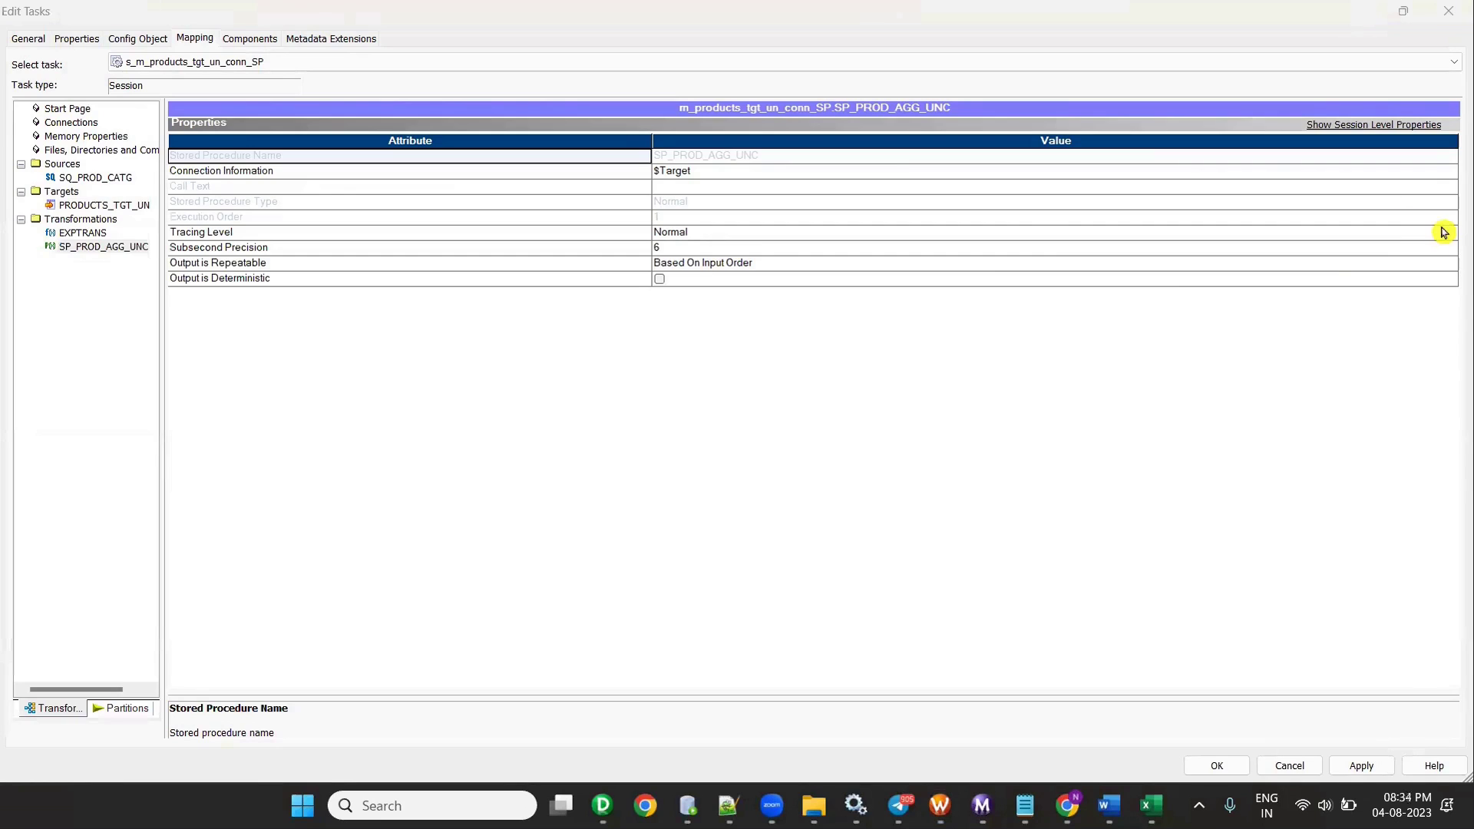
{"action": "left_click", "coordinate": [1453, 175]}
{"action": "left_click", "coordinate": [1453, 176]}
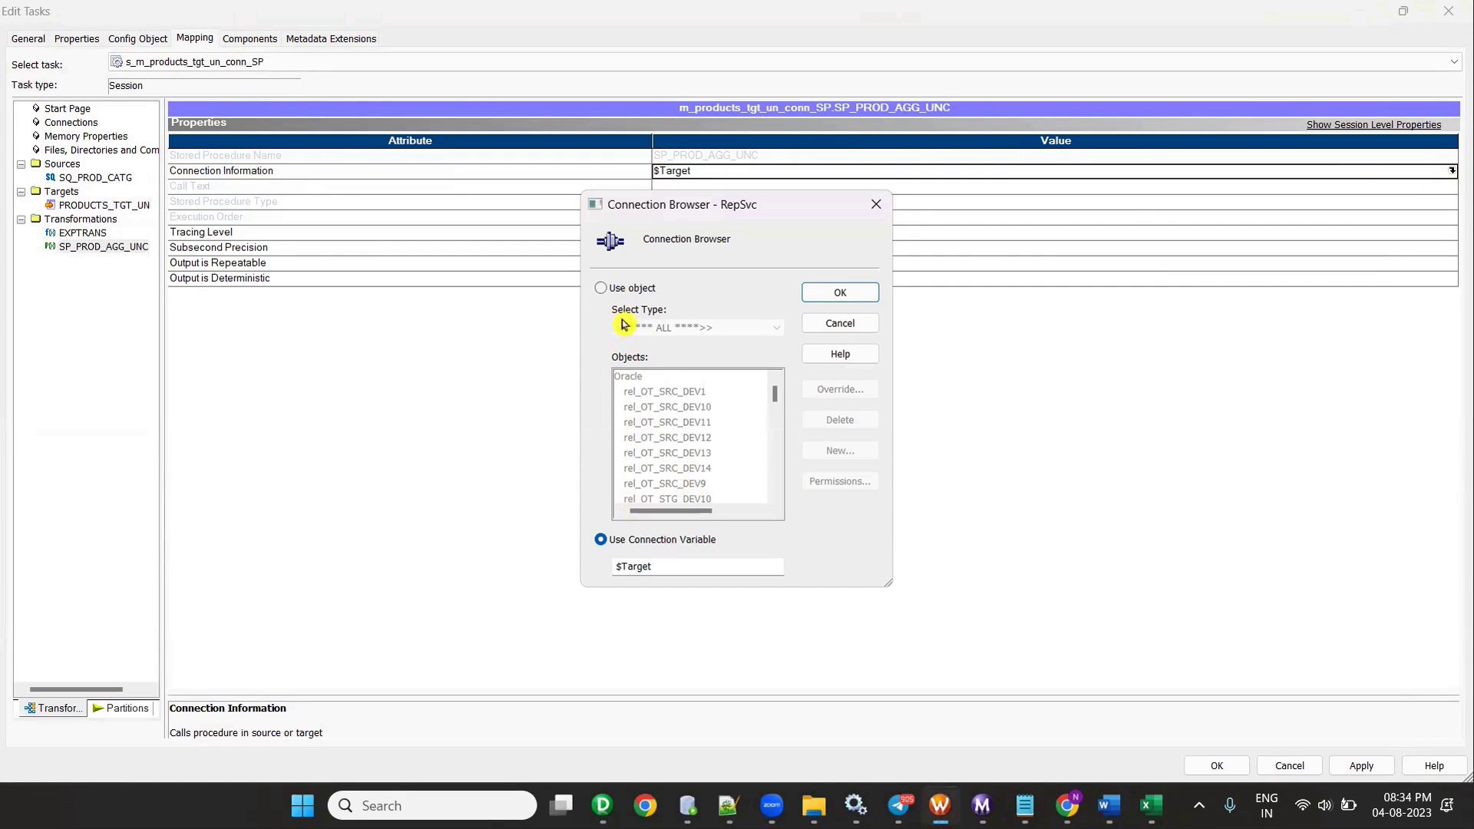
{"action": "left_click", "coordinate": [600, 288]}
{"action": "left_click", "coordinate": [680, 392]}
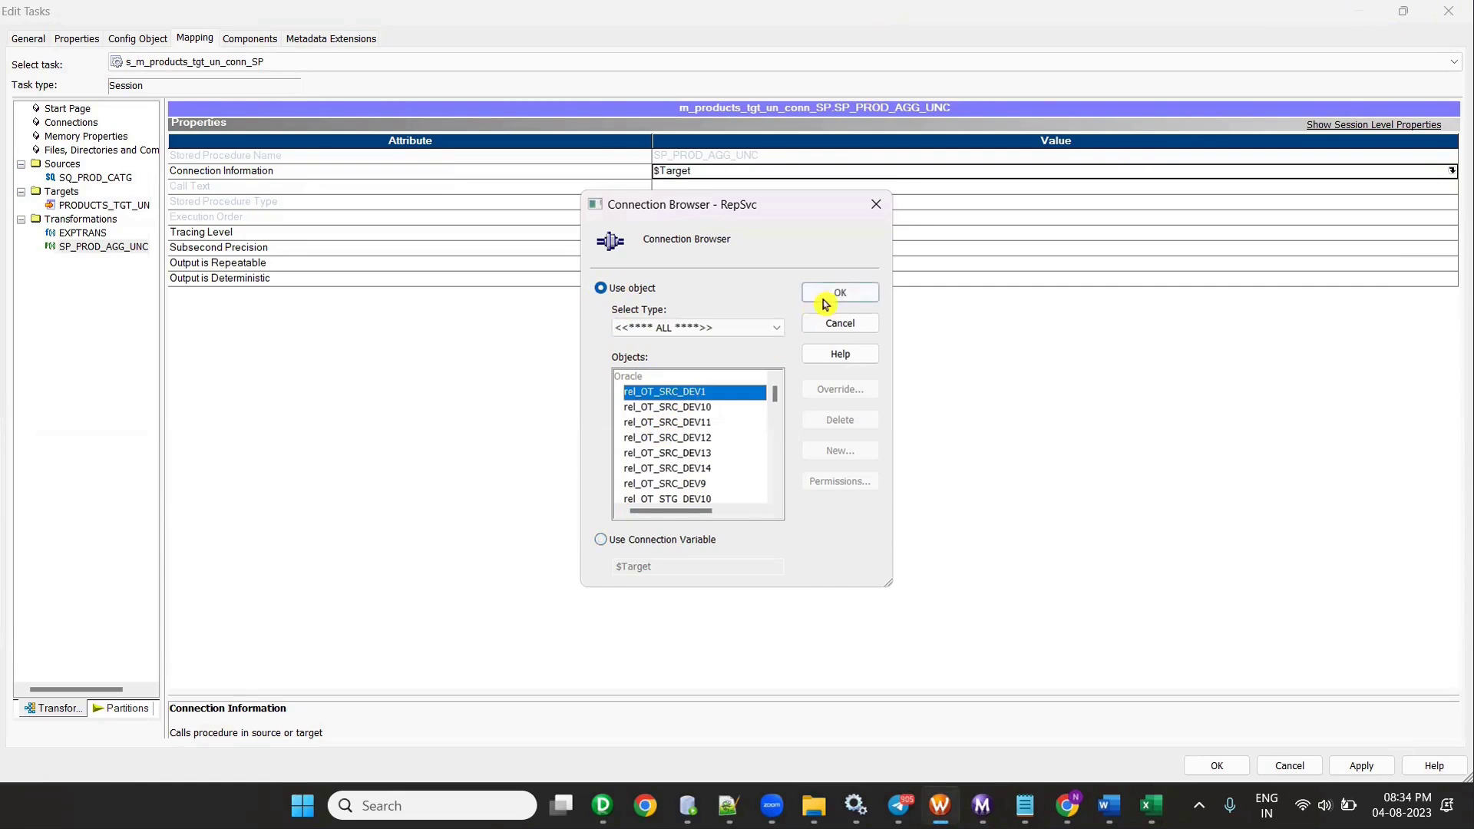
{"action": "left_click", "coordinate": [840, 293]}
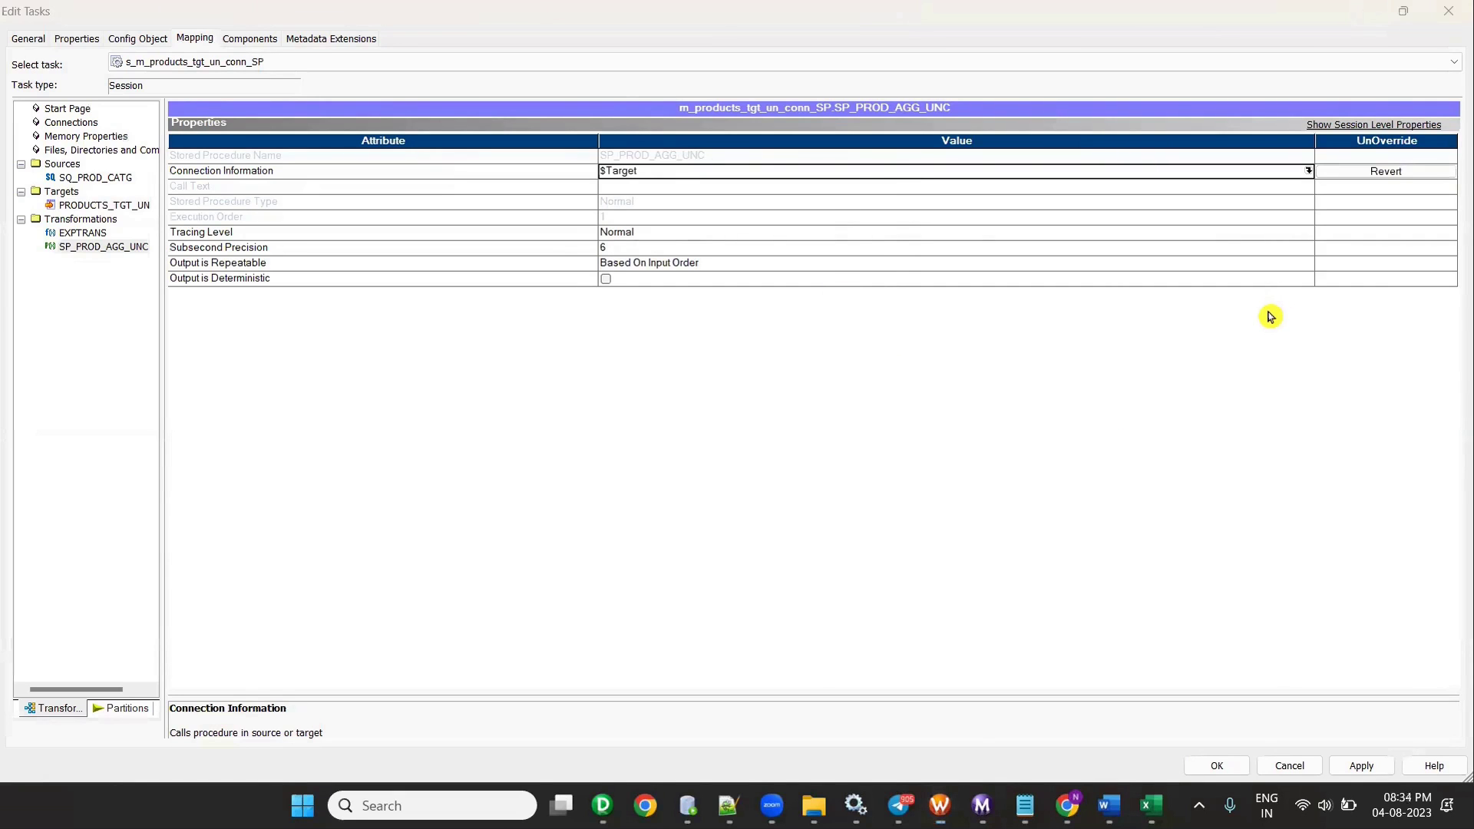
{"action": "left_click", "coordinate": [1363, 766]}
{"action": "left_click", "coordinate": [1219, 765]}
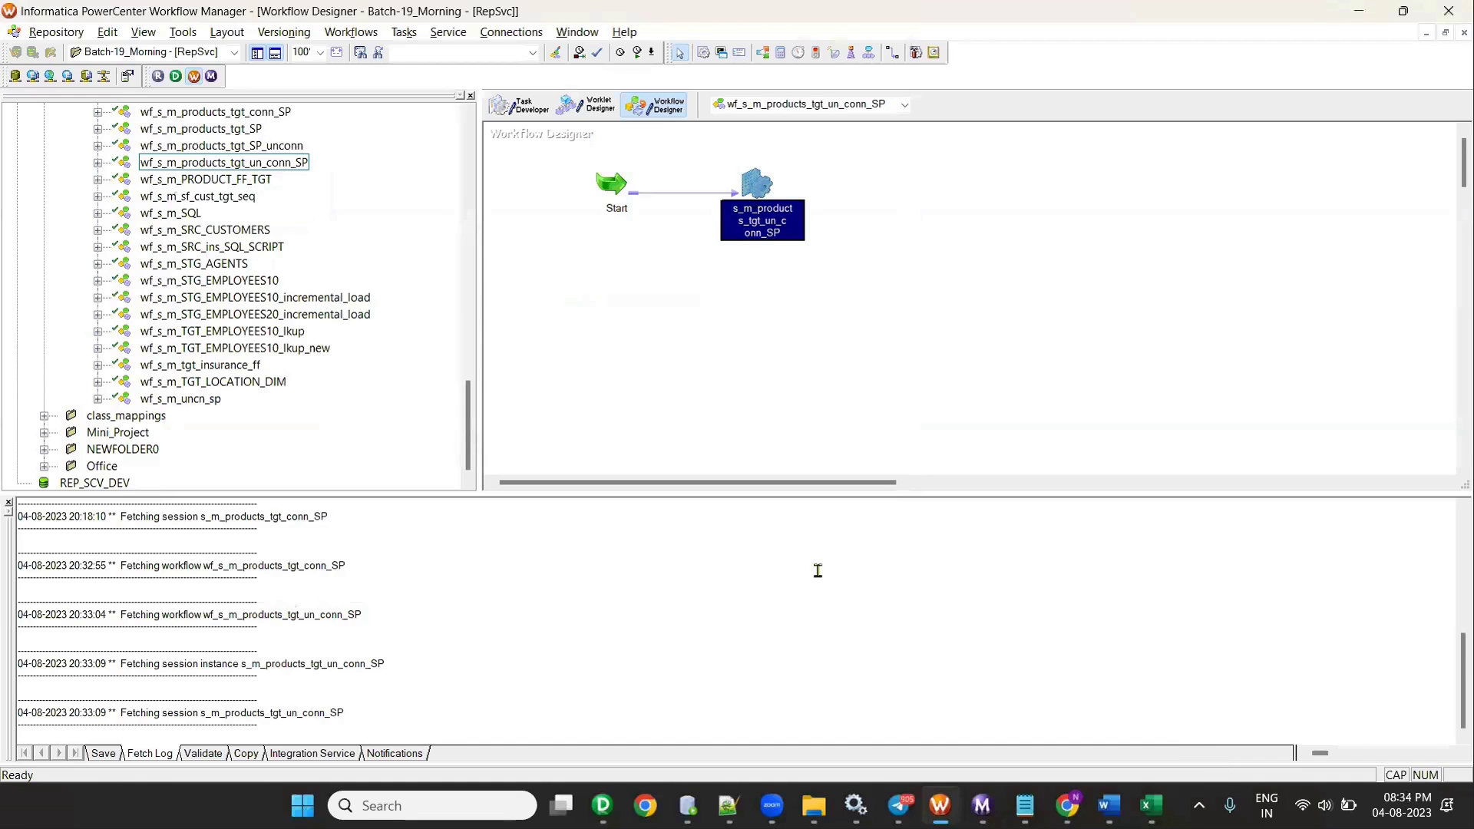
- Save the workflow, start it, and refresh the session's run details
{"action": "key", "text": "ctrl+s"}
{"action": "right_click", "coordinate": [684, 263]}
{"action": "left_click", "coordinate": [767, 471]}
{"action": "mouse_move", "coordinate": [1067, 805]}
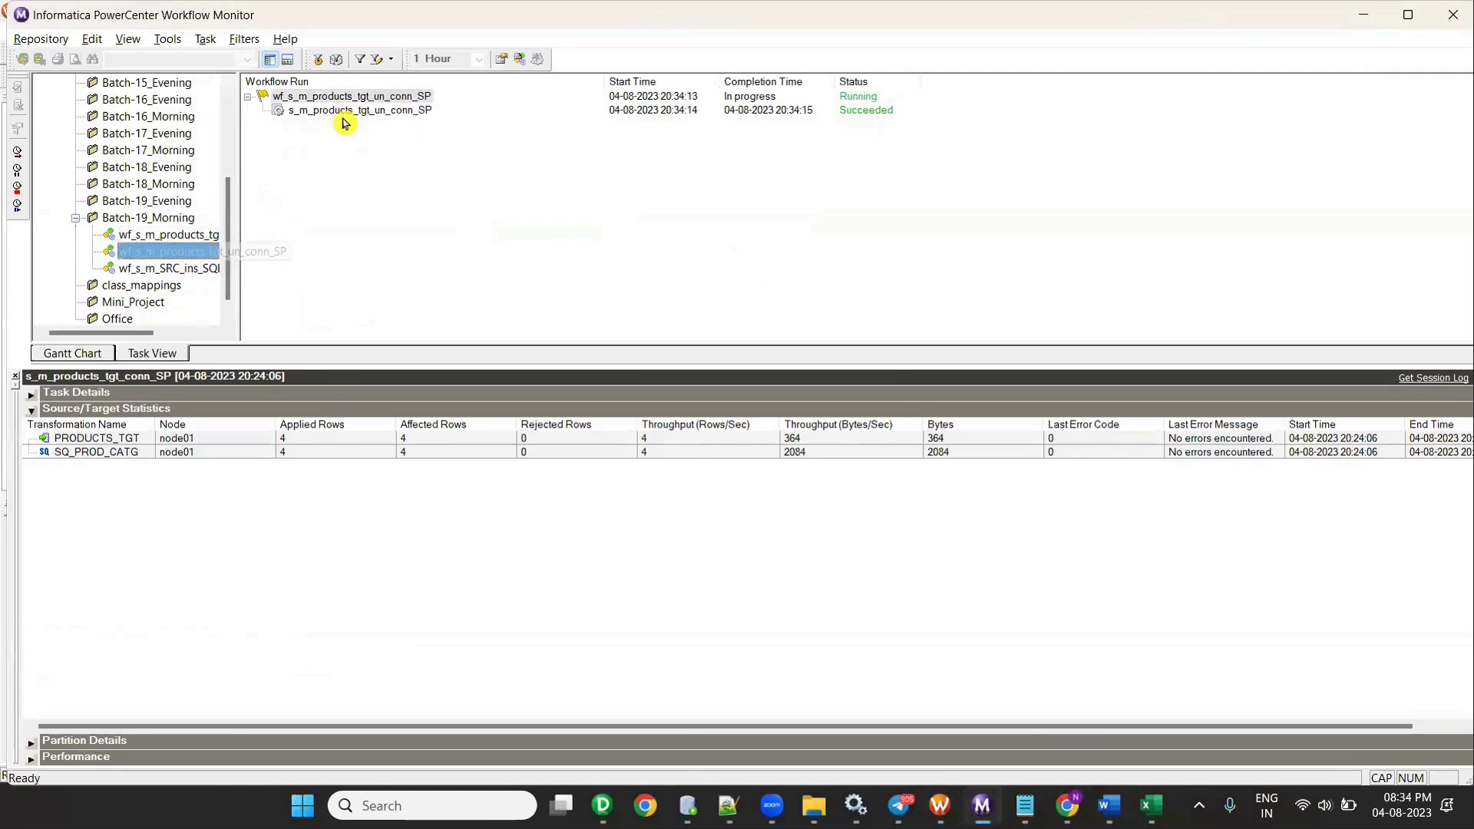
{"action": "right_click", "coordinate": [345, 111]}
{"action": "left_click", "coordinate": [453, 360]}
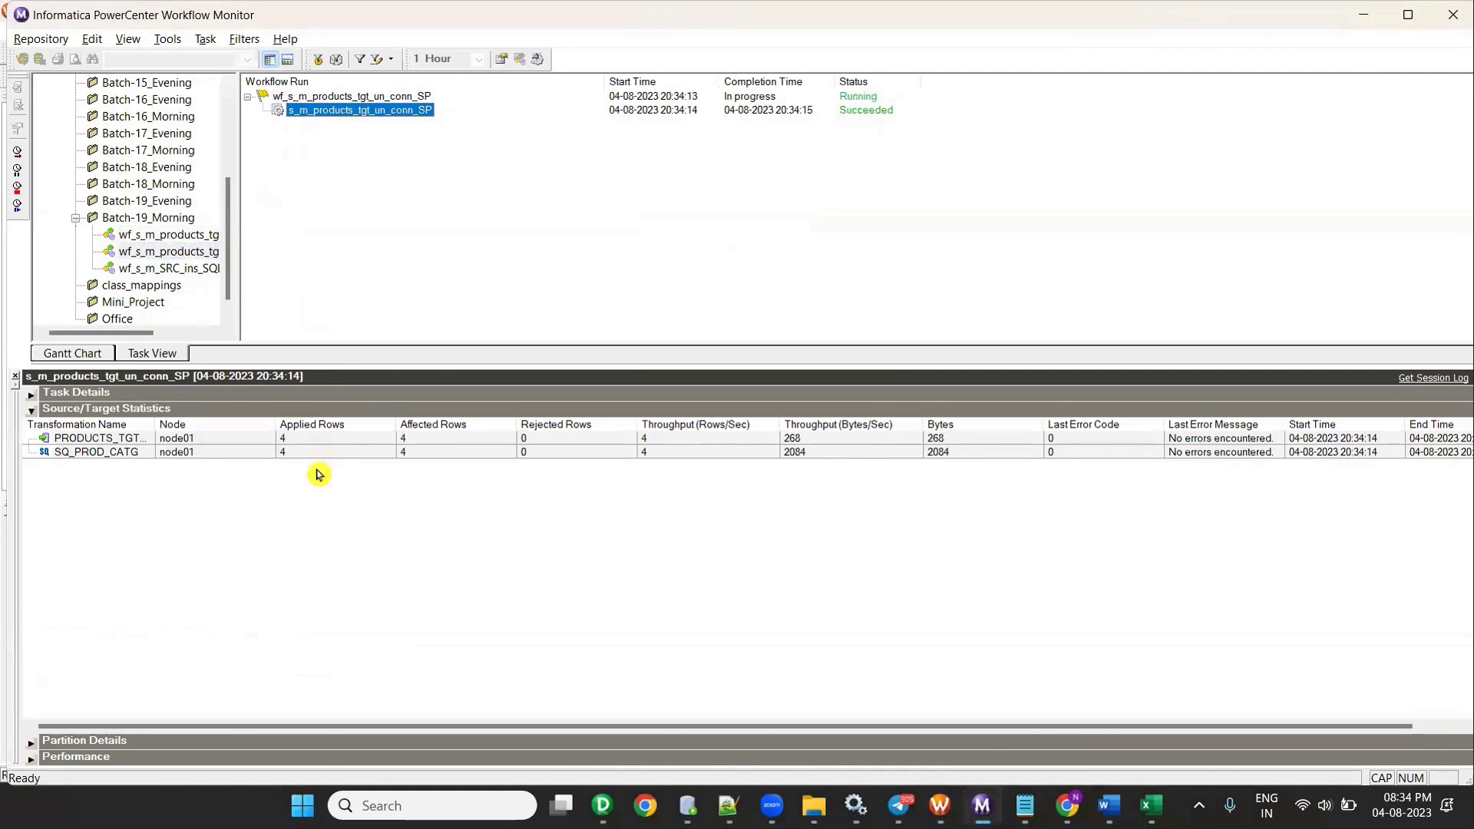
{"action": "left_click", "coordinate": [688, 806]}
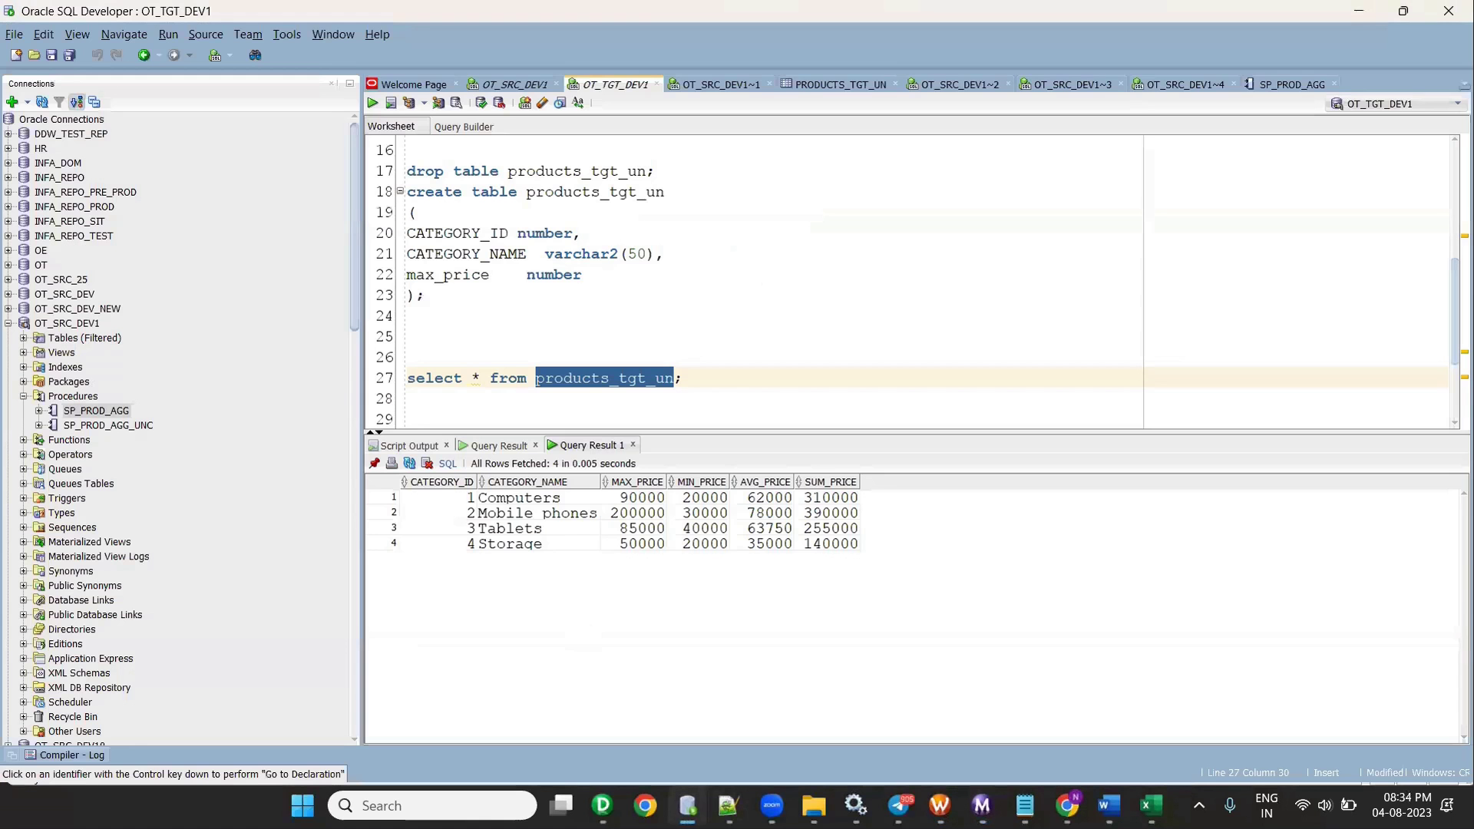
- Re-run the products_tgt_un select statement on line 27
{"action": "left_click", "coordinate": [710, 378]}
{"action": "left_click", "coordinate": [371, 105]}
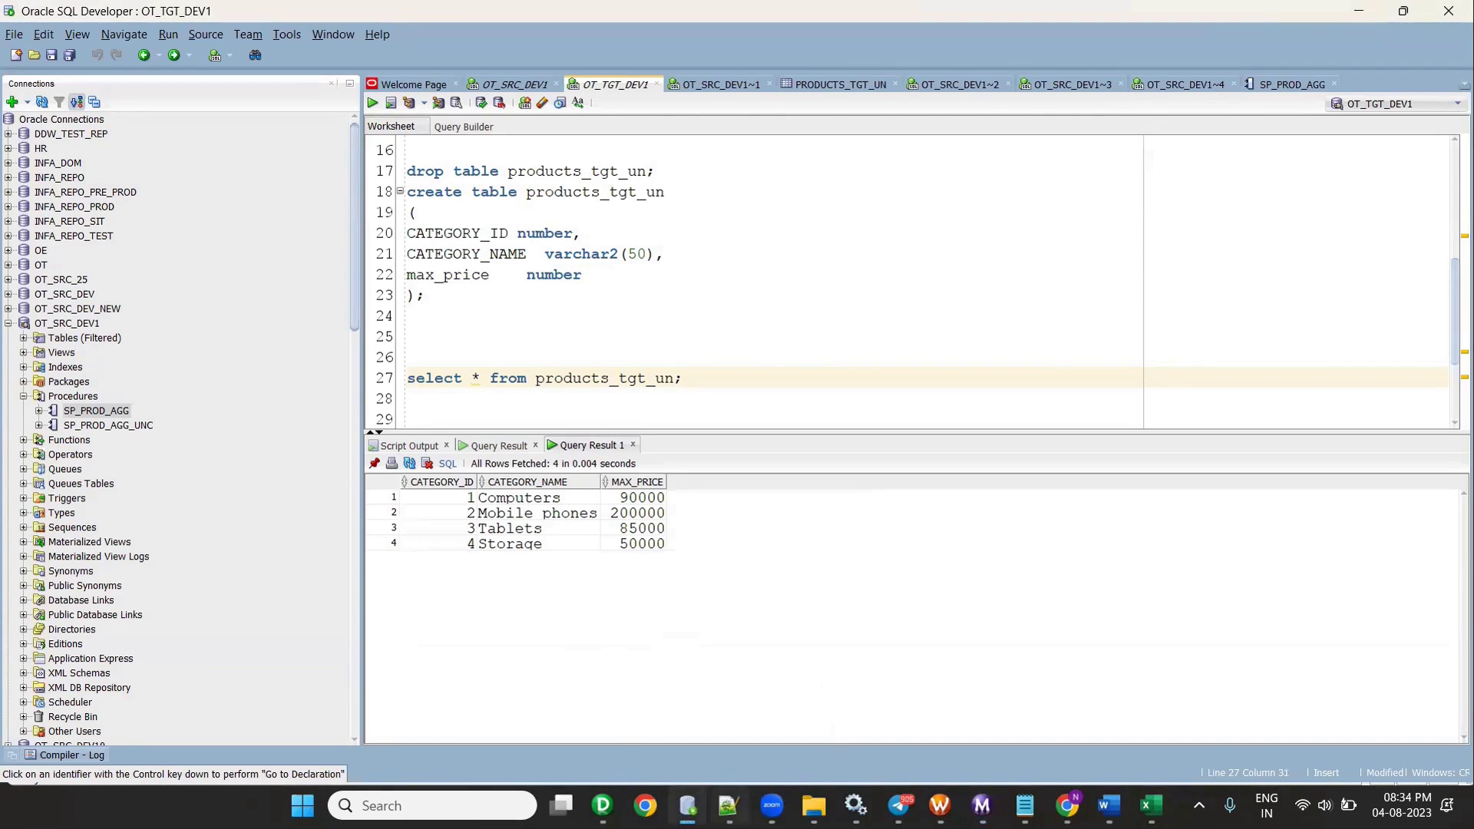
- Bring the stored procedure notes in Word to the front and scroll through them
{"action": "mouse_move", "coordinate": [727, 805]}
{"action": "left_click", "coordinate": [1108, 805]}
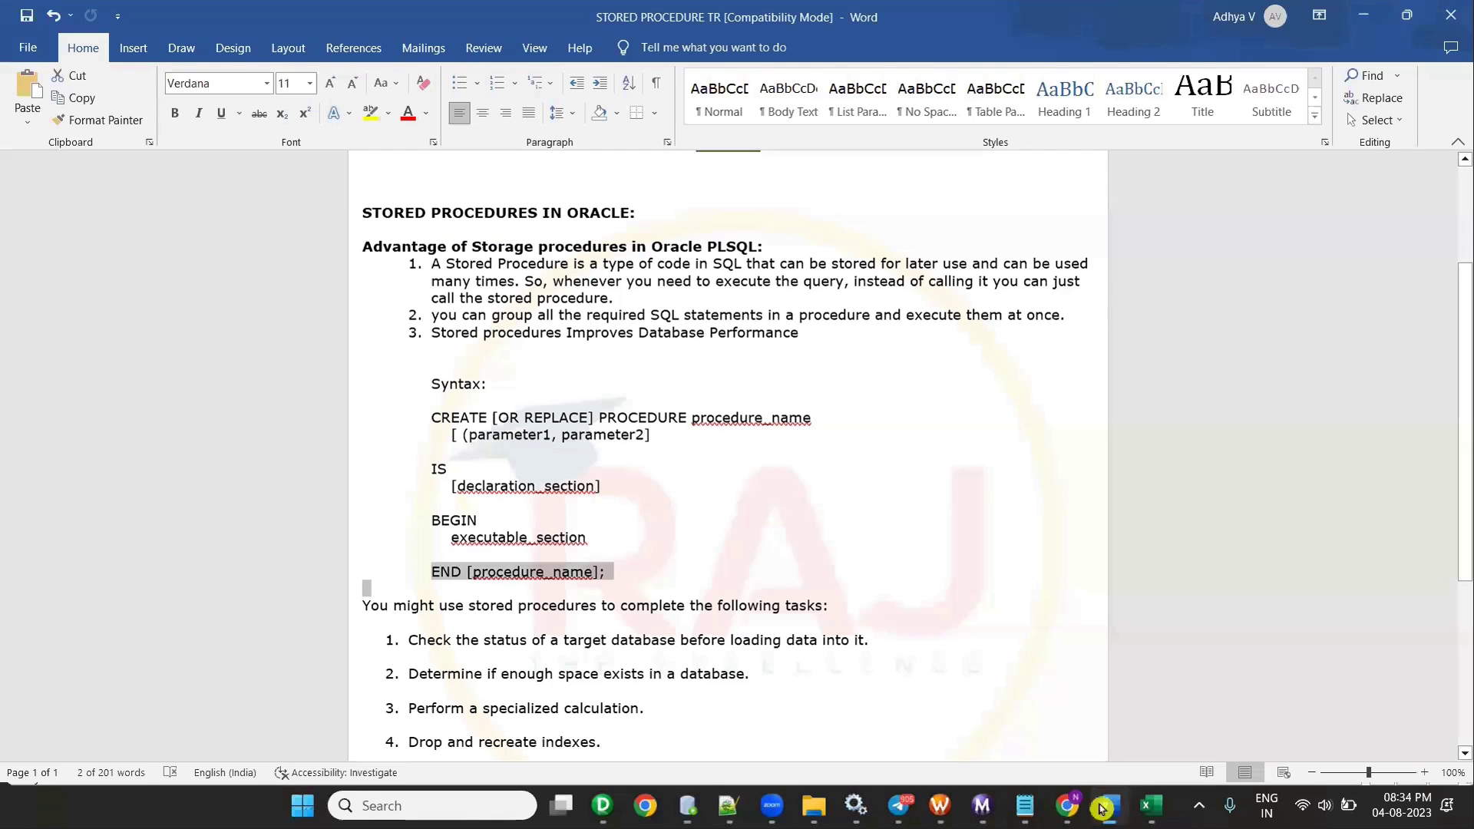
{"action": "scroll", "coordinate": [850, 566], "scroll_direction": "down", "scroll_amount": 1}
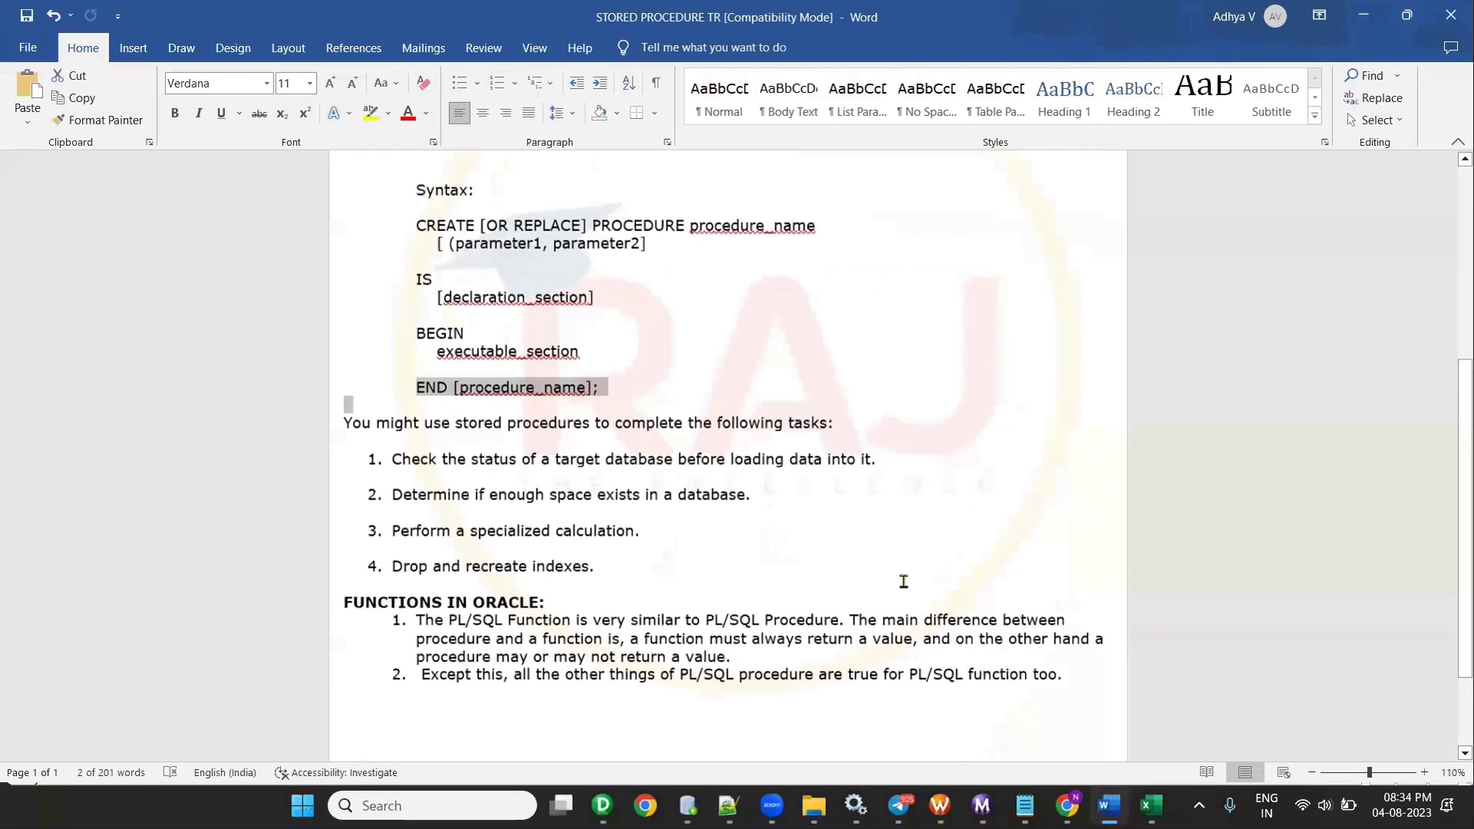
{"action": "scroll", "coordinate": [898, 581], "scroll_direction": "up", "scroll_amount": 1, "text": "ctrl"}
{"action": "scroll", "coordinate": [904, 581], "scroll_direction": "down", "scroll_amount": 2}
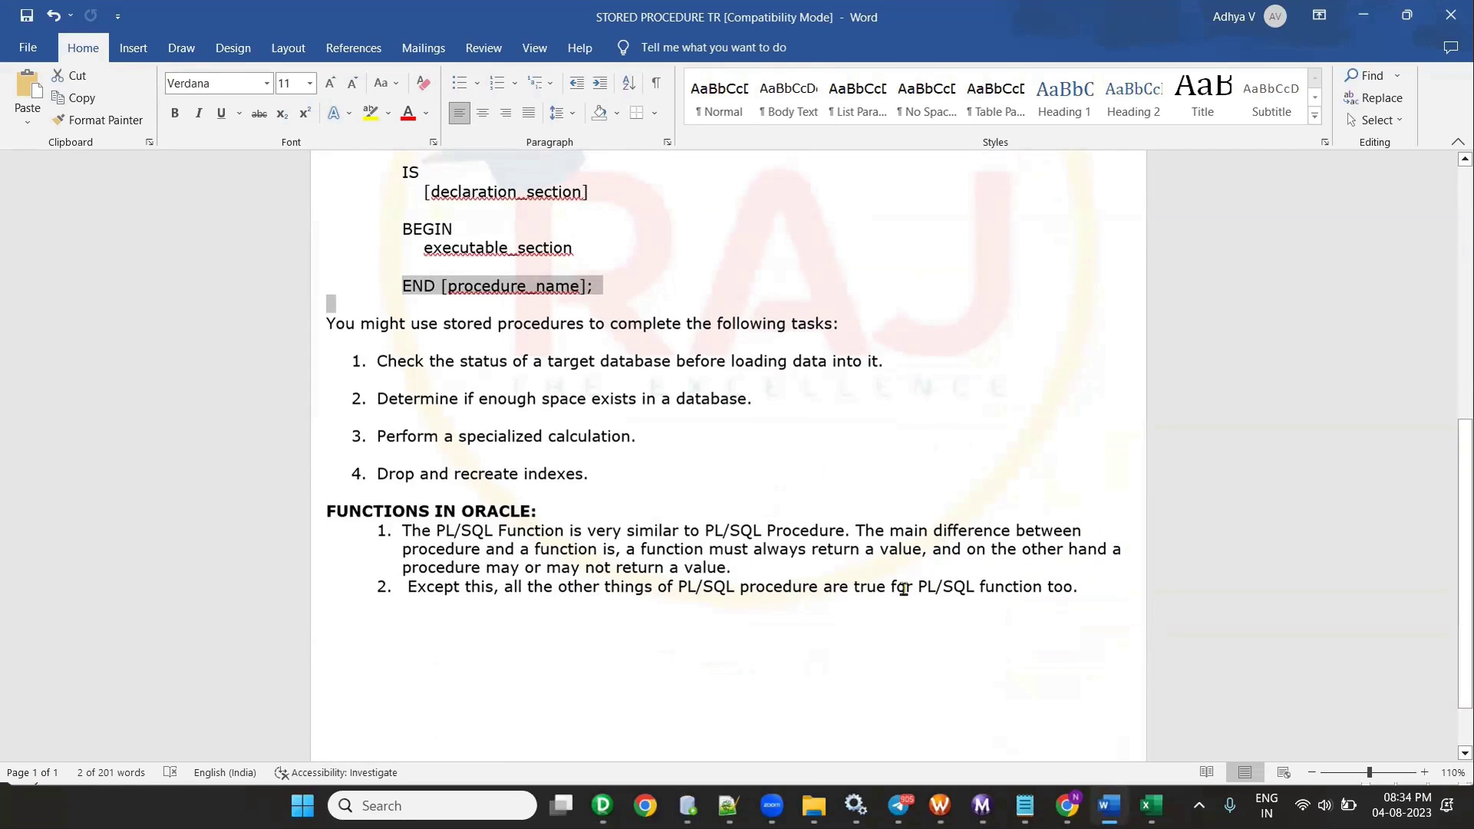
- Highlight the Drop and recreate indexes, Perform a specialized calculation, and first task items
{"action": "left_click_drag", "start_coordinate": [382, 475], "coordinate": [595, 467]}
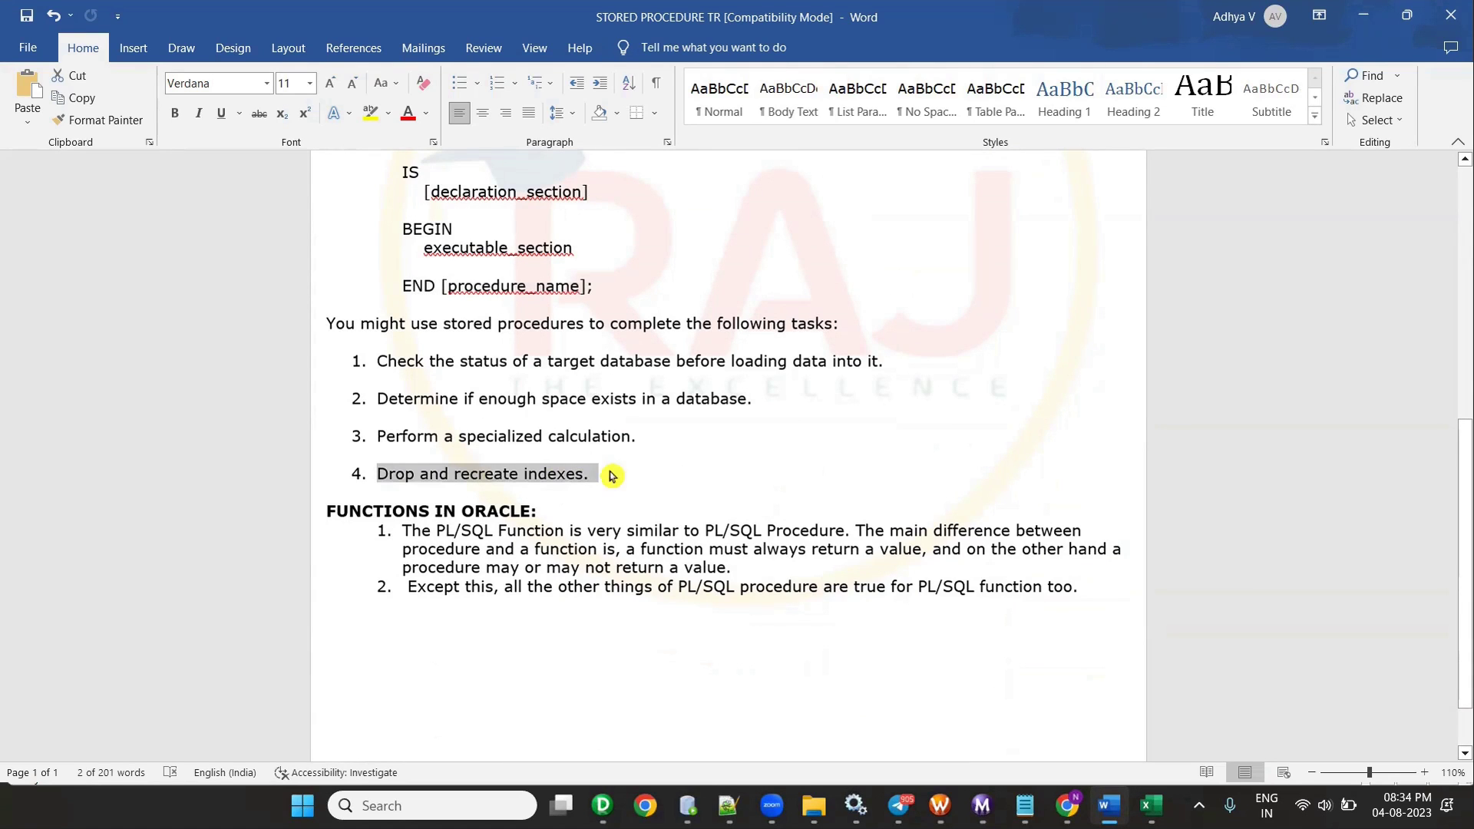
{"action": "left_click", "coordinate": [649, 479]}
{"action": "left_click_drag", "start_coordinate": [371, 434], "coordinate": [622, 438]}
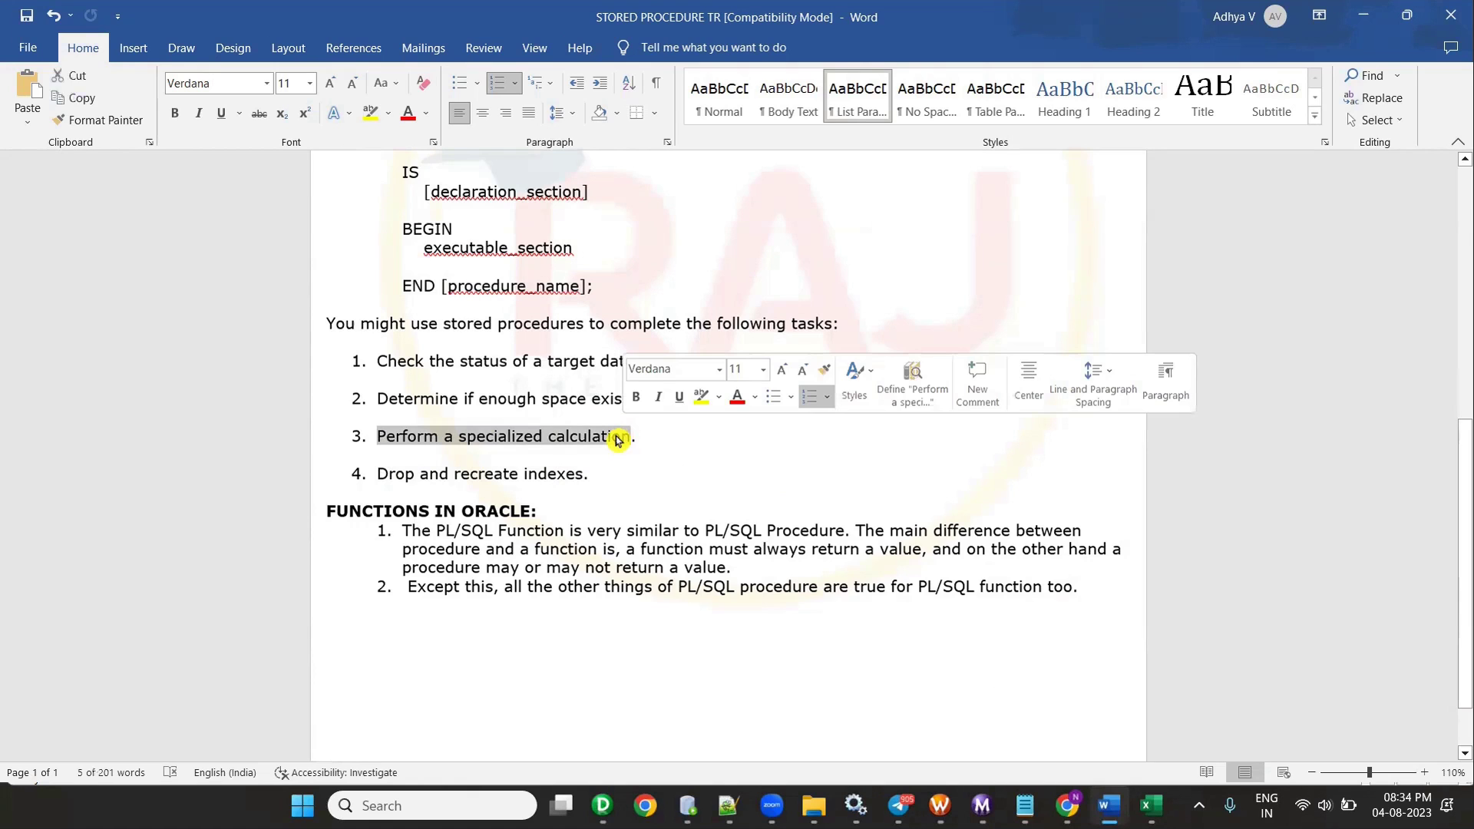
{"action": "left_click", "coordinate": [436, 436]}
{"action": "left_click", "coordinate": [375, 361]}
{"action": "left_click", "coordinate": [763, 362], "text": "shift"}
{"action": "left_click_drag", "start_coordinate": [765, 363], "coordinate": [793, 371]}
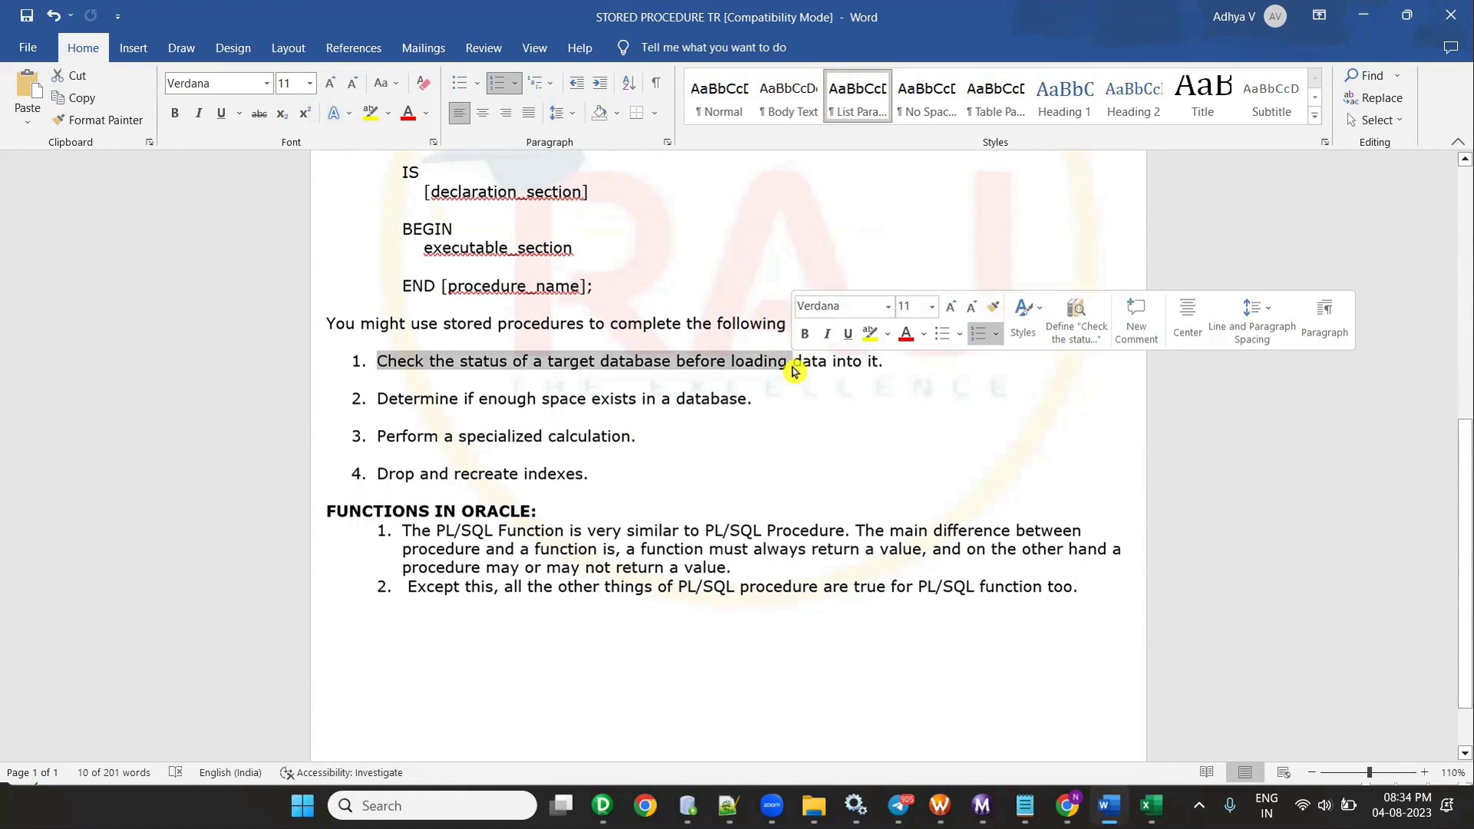
{"action": "left_click", "coordinate": [628, 397]}
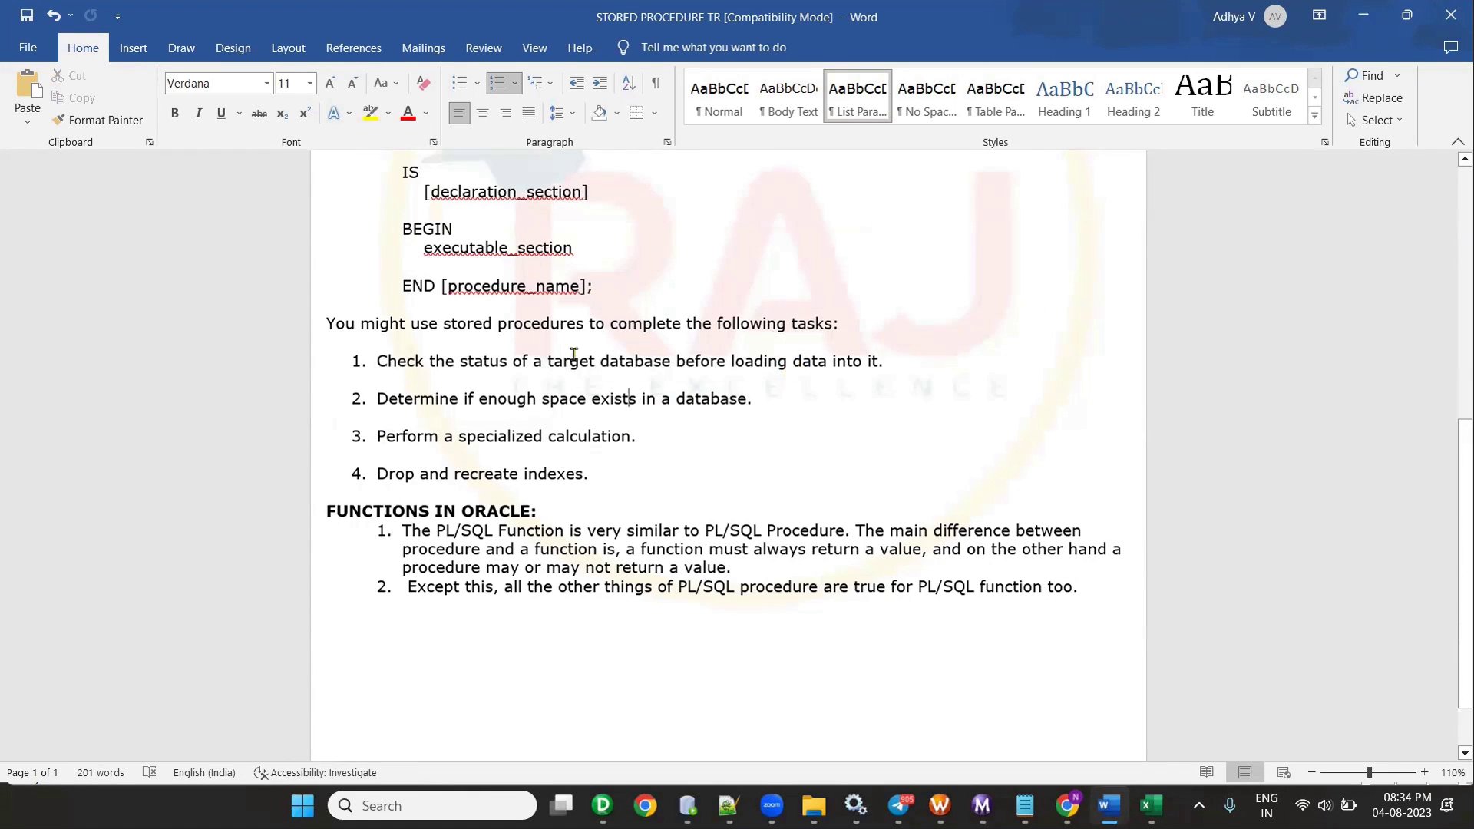
- Highlight the second task item and the Drop and recreate indexes item
{"action": "triple_click", "coordinate": [441, 399]}
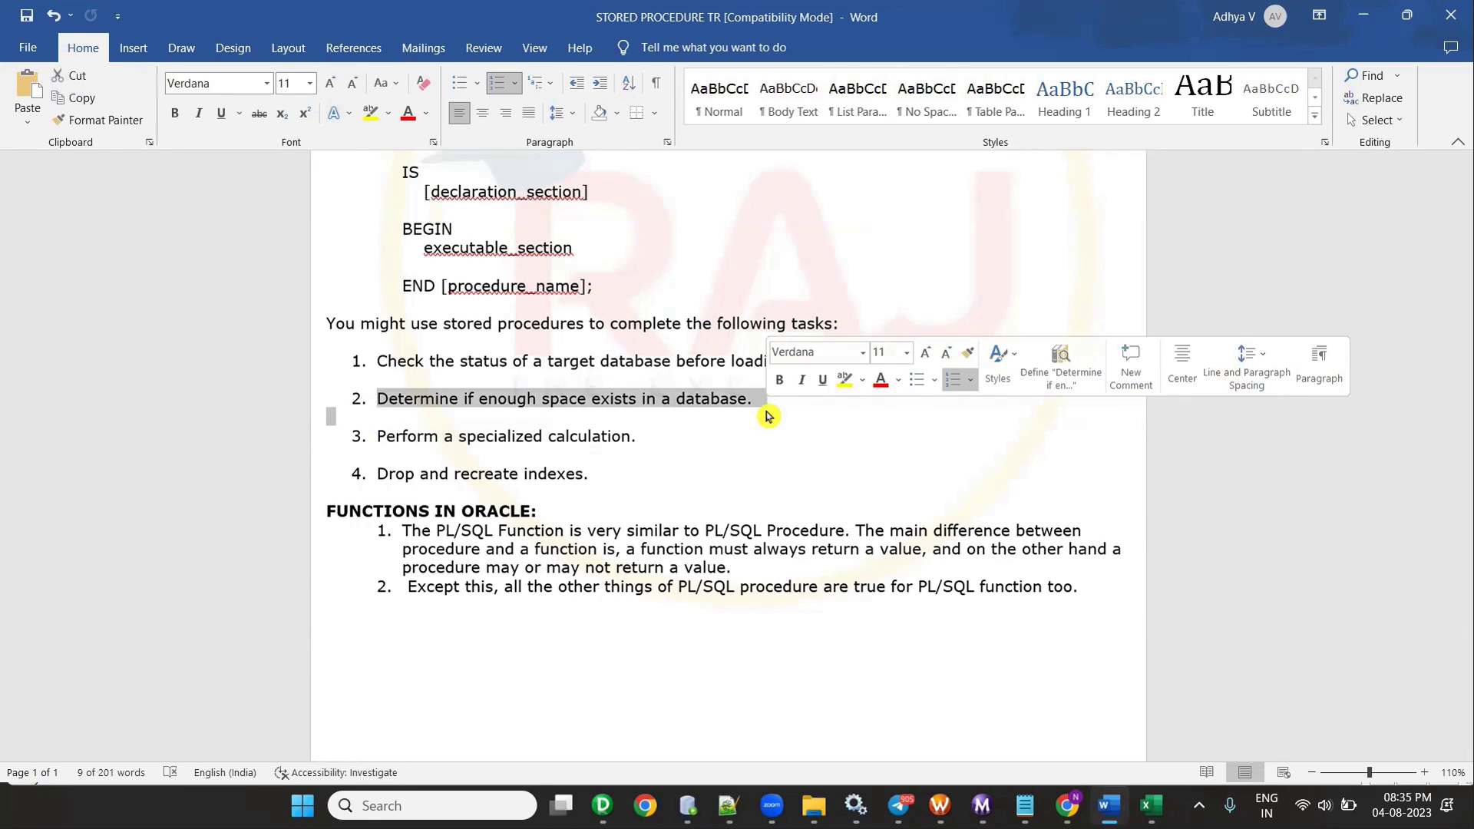
{"action": "left_click", "coordinate": [377, 472]}
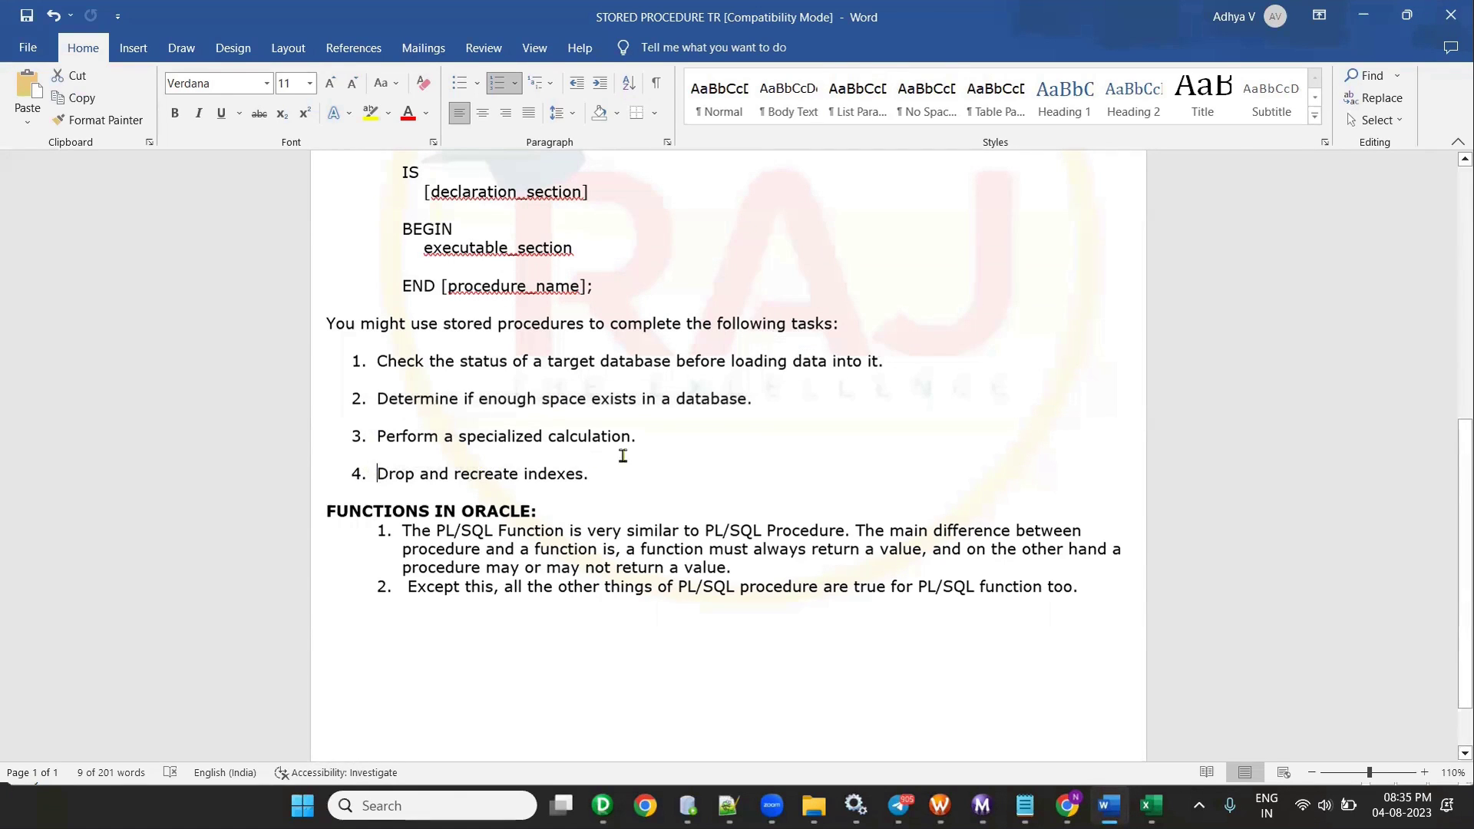
{"action": "triple_click", "coordinate": [638, 467]}
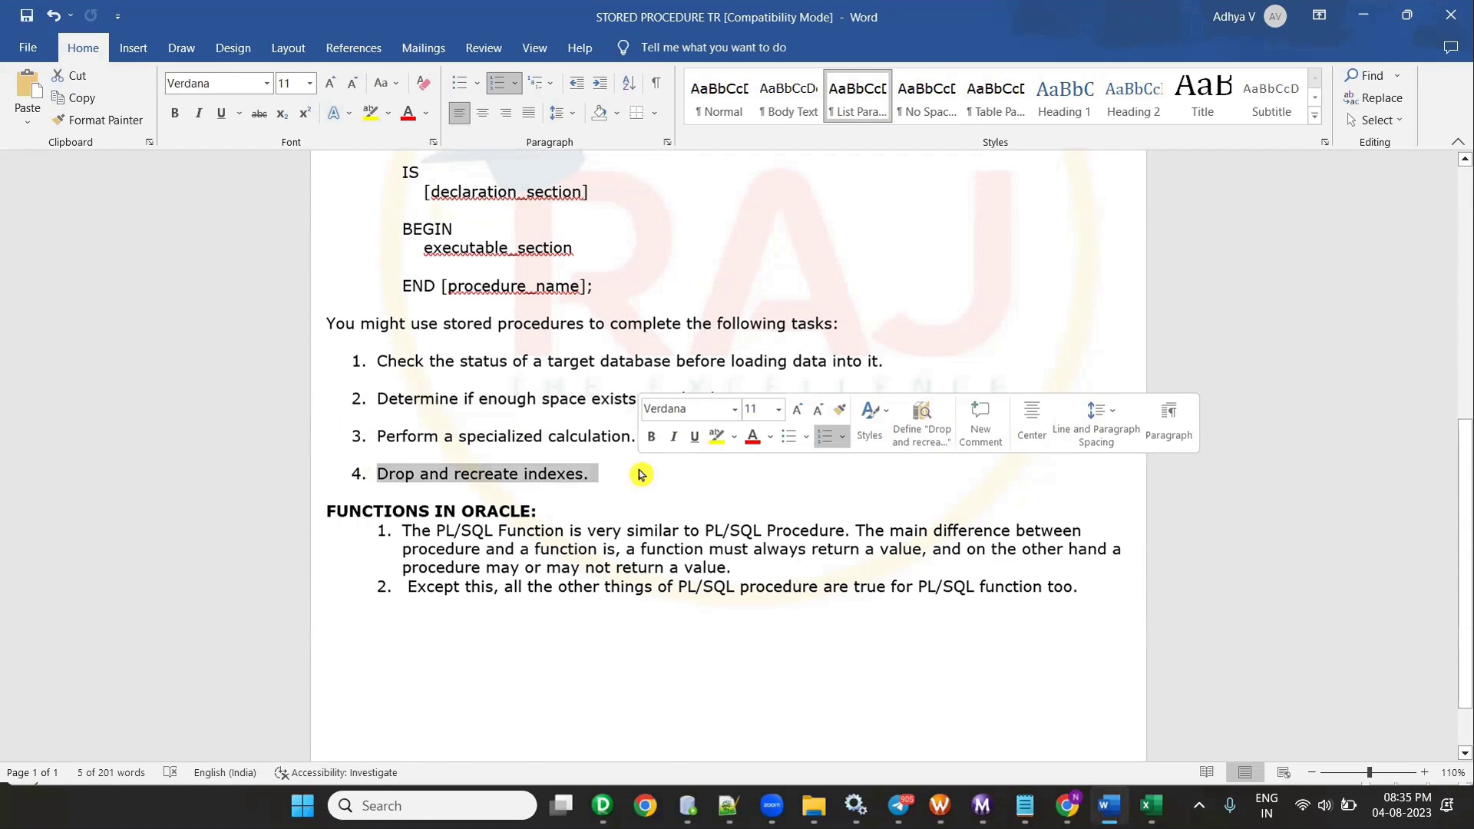
{"action": "scroll", "coordinate": [640, 473], "scroll_direction": "up", "scroll_amount": 6}
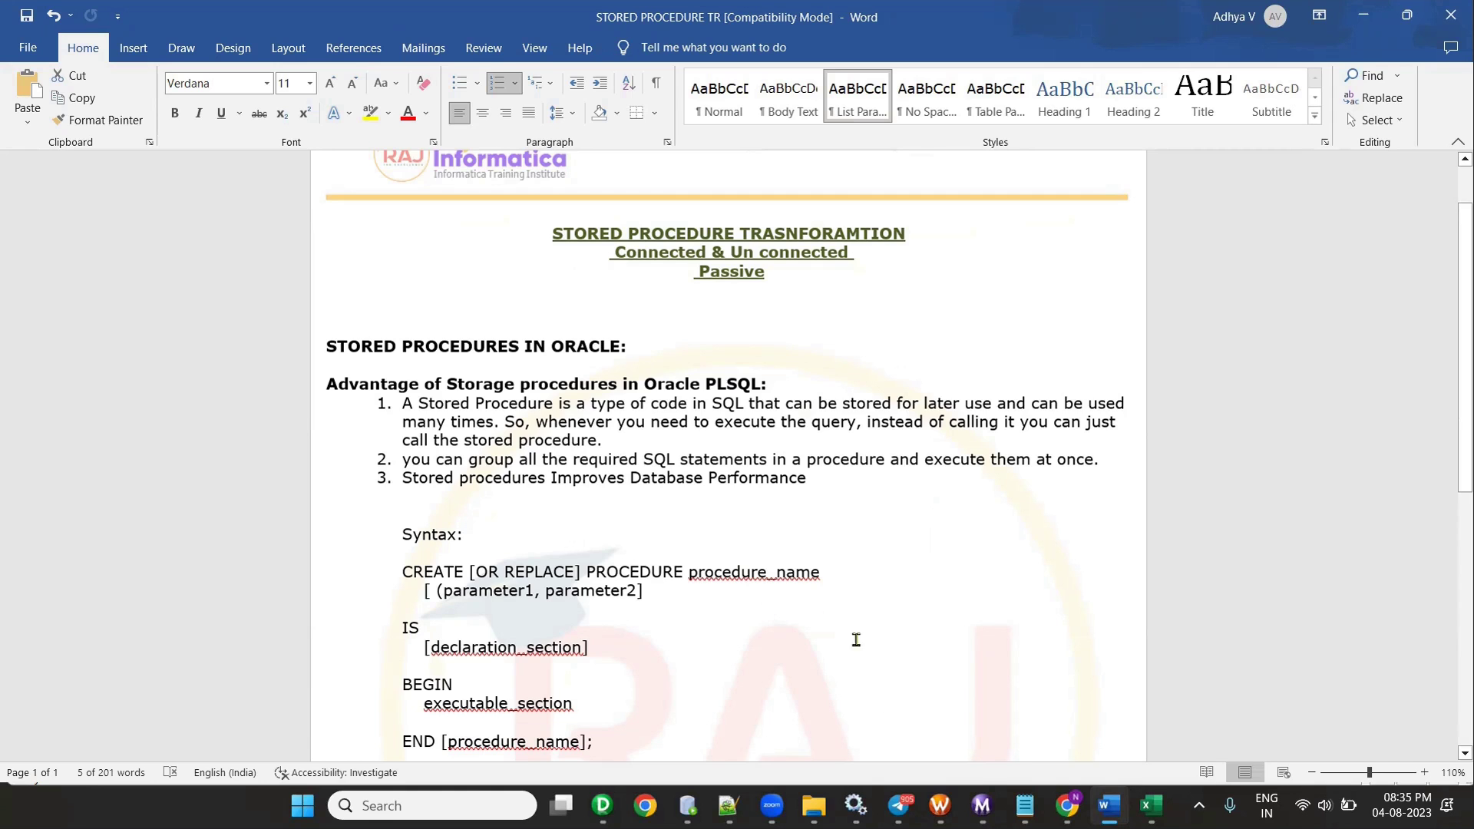
{"action": "mouse_move", "coordinate": [602, 805]}
{"action": "left_click", "coordinate": [517, 712]}
- Review EXPTRANS's o_MAX_PRICE expression, noting the CATEGORY_ID and PROC_RESULT arguments, and accept it
{"action": "double_click", "coordinate": [532, 457]}
{"action": "left_click", "coordinate": [724, 322]}
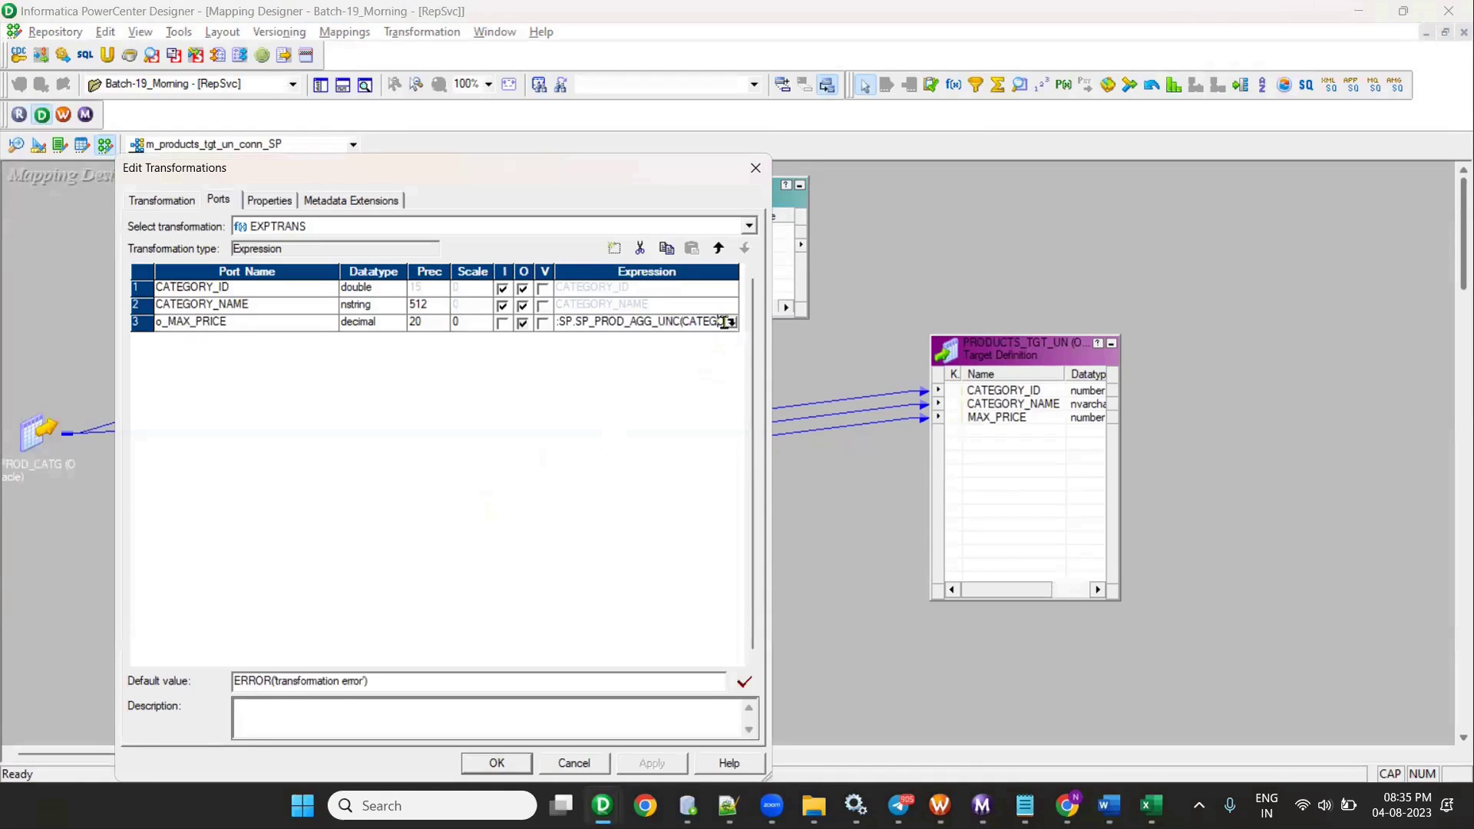
{"action": "left_click", "coordinate": [730, 322]}
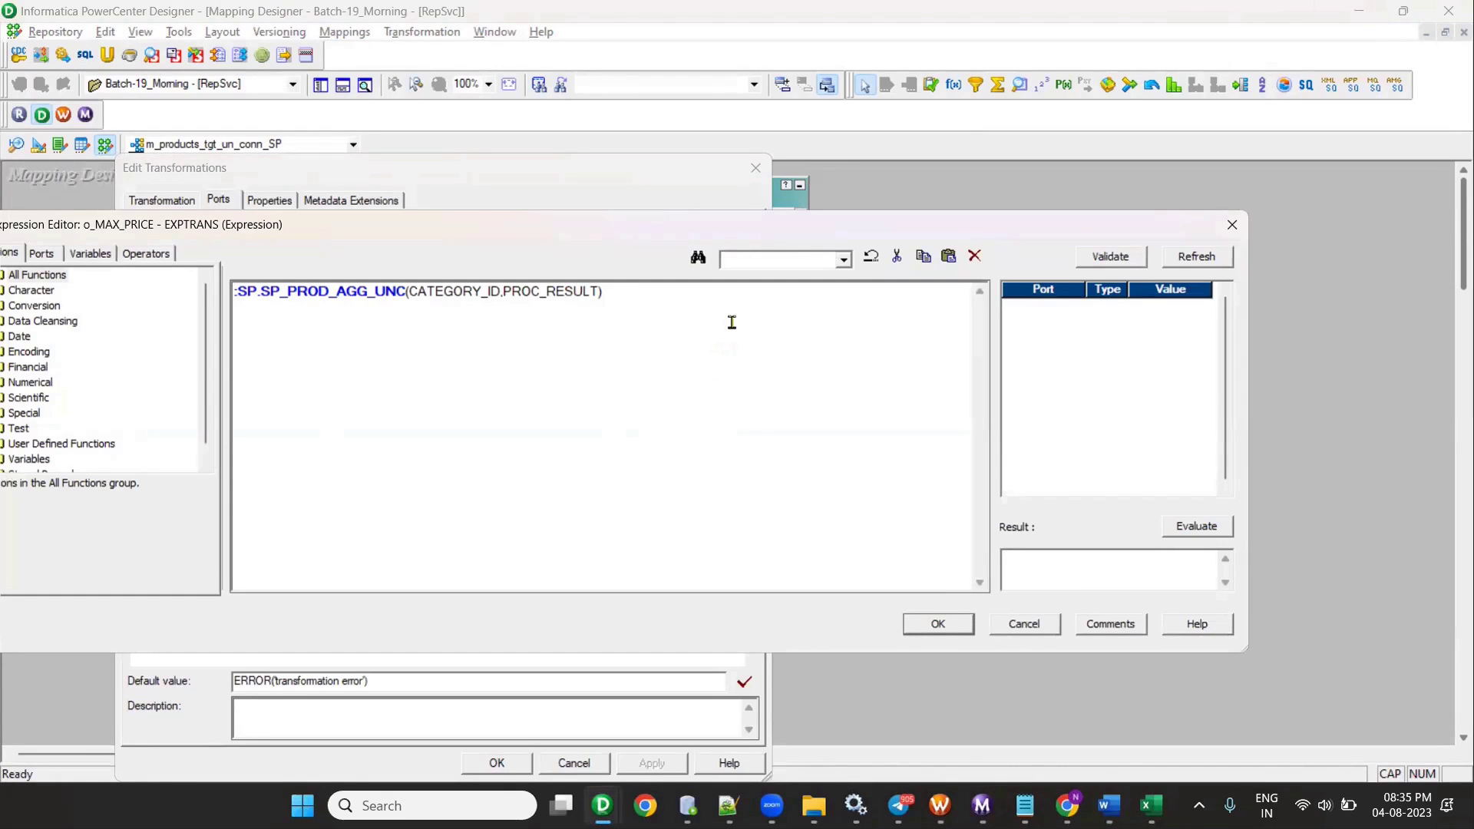
{"action": "left_click_drag", "start_coordinate": [408, 292], "coordinate": [496, 292]}
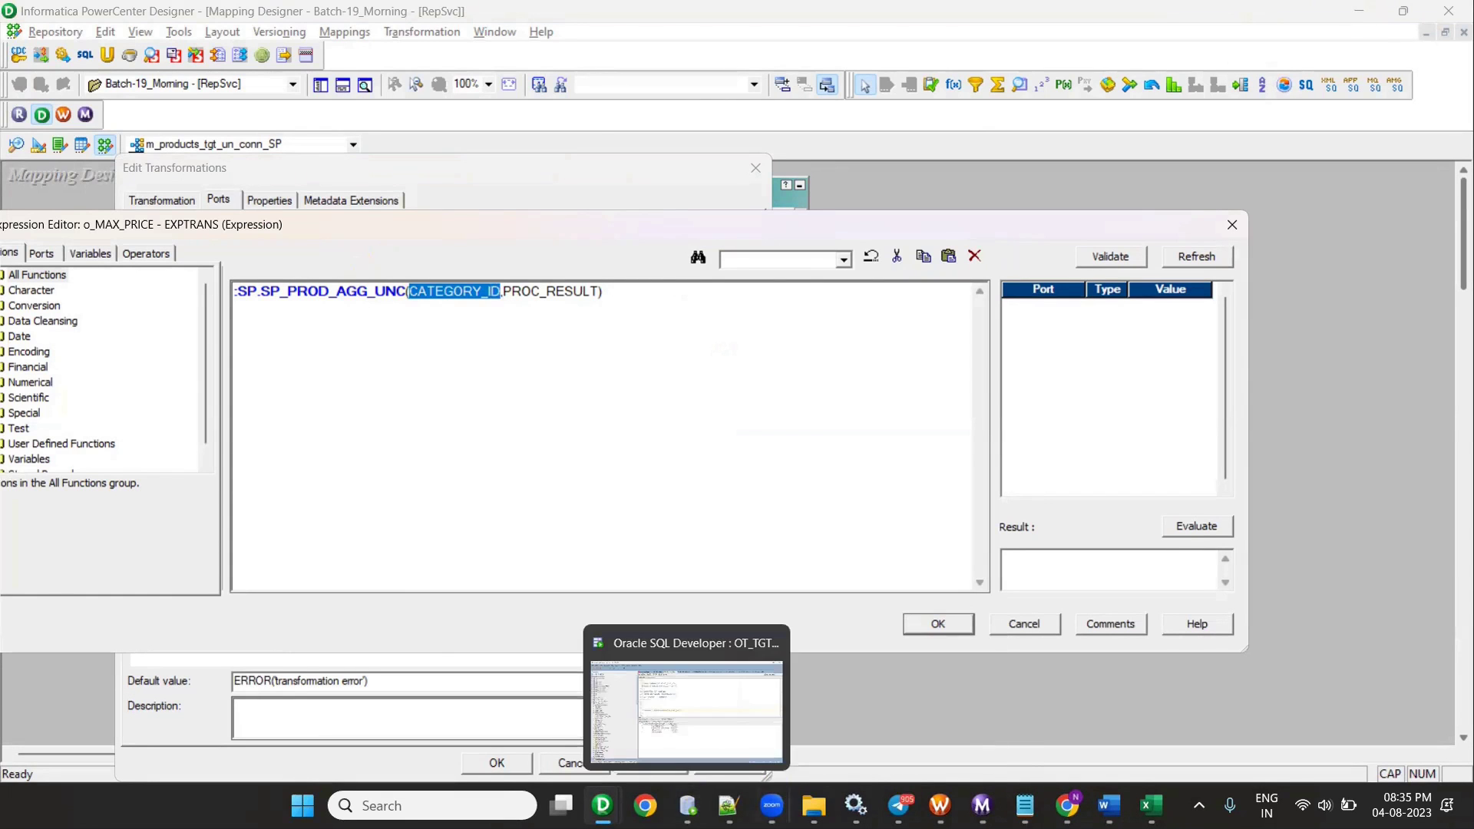
{"action": "left_click", "coordinate": [687, 806]}
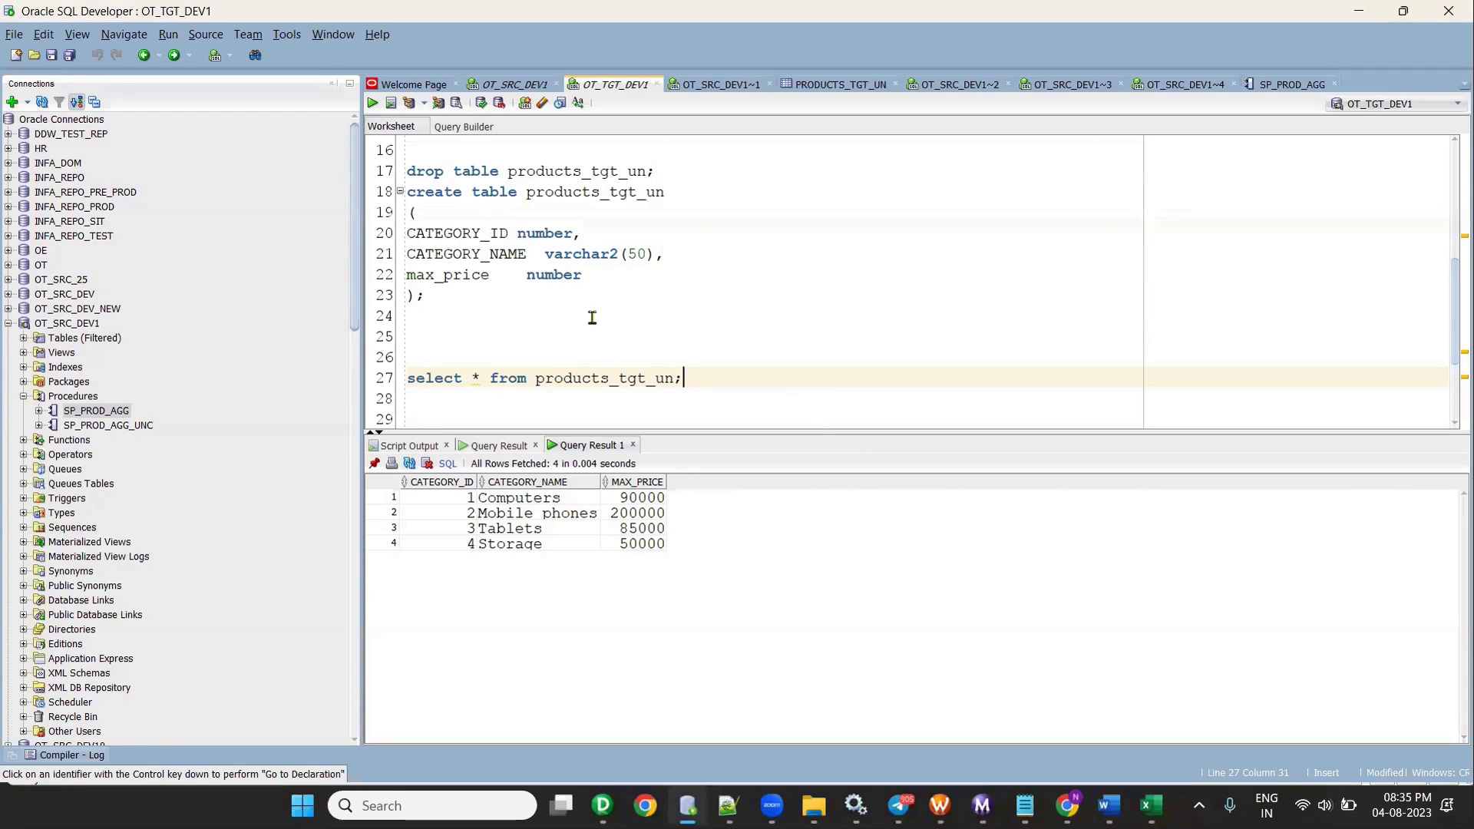
{"action": "scroll", "coordinate": [592, 317], "scroll_direction": "up", "scroll_amount": 2}
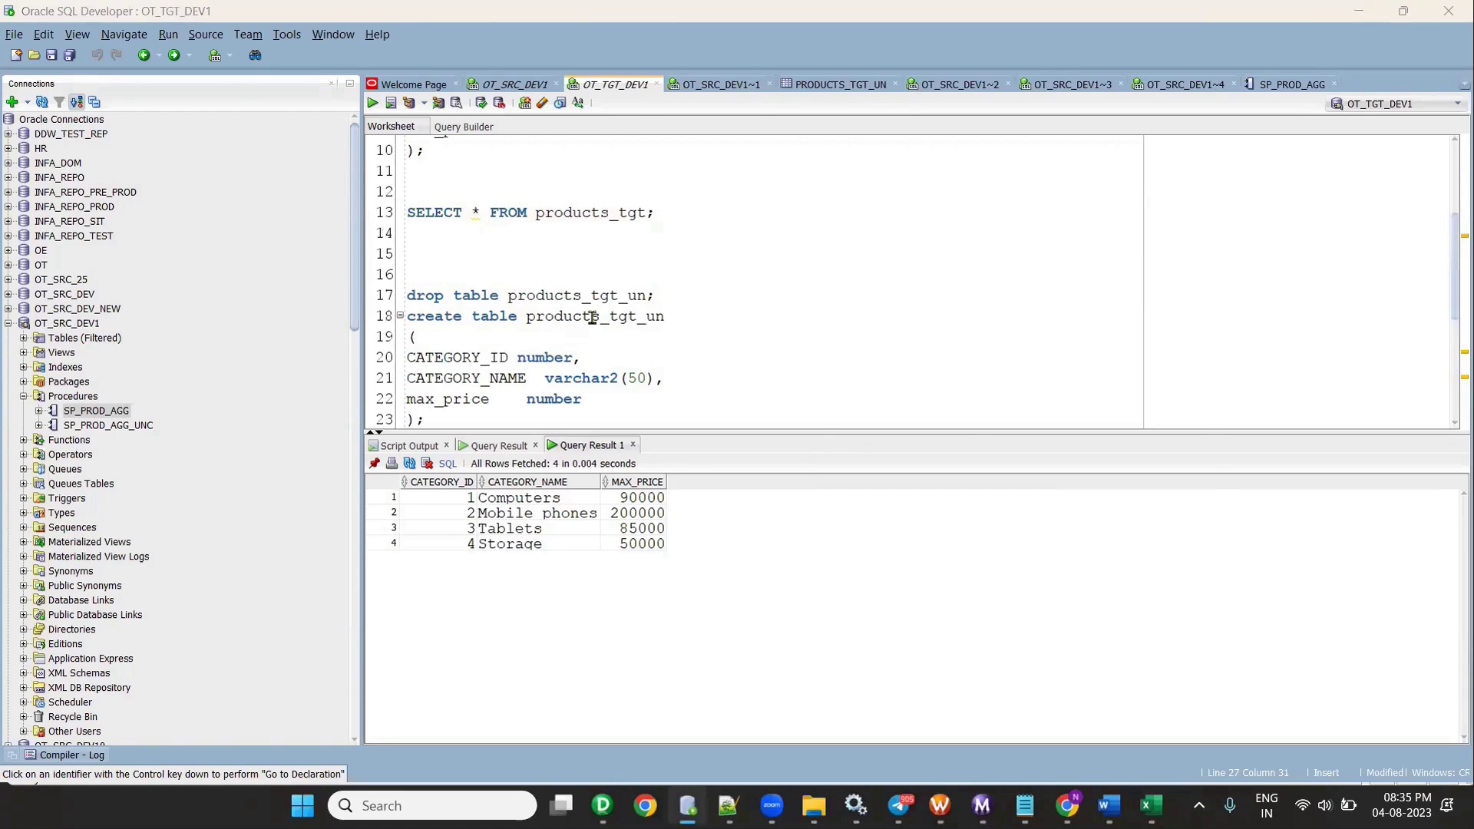
{"action": "key", "text": "alt+Tab"}
{"action": "left_click_drag", "start_coordinate": [505, 293], "coordinate": [626, 299]}
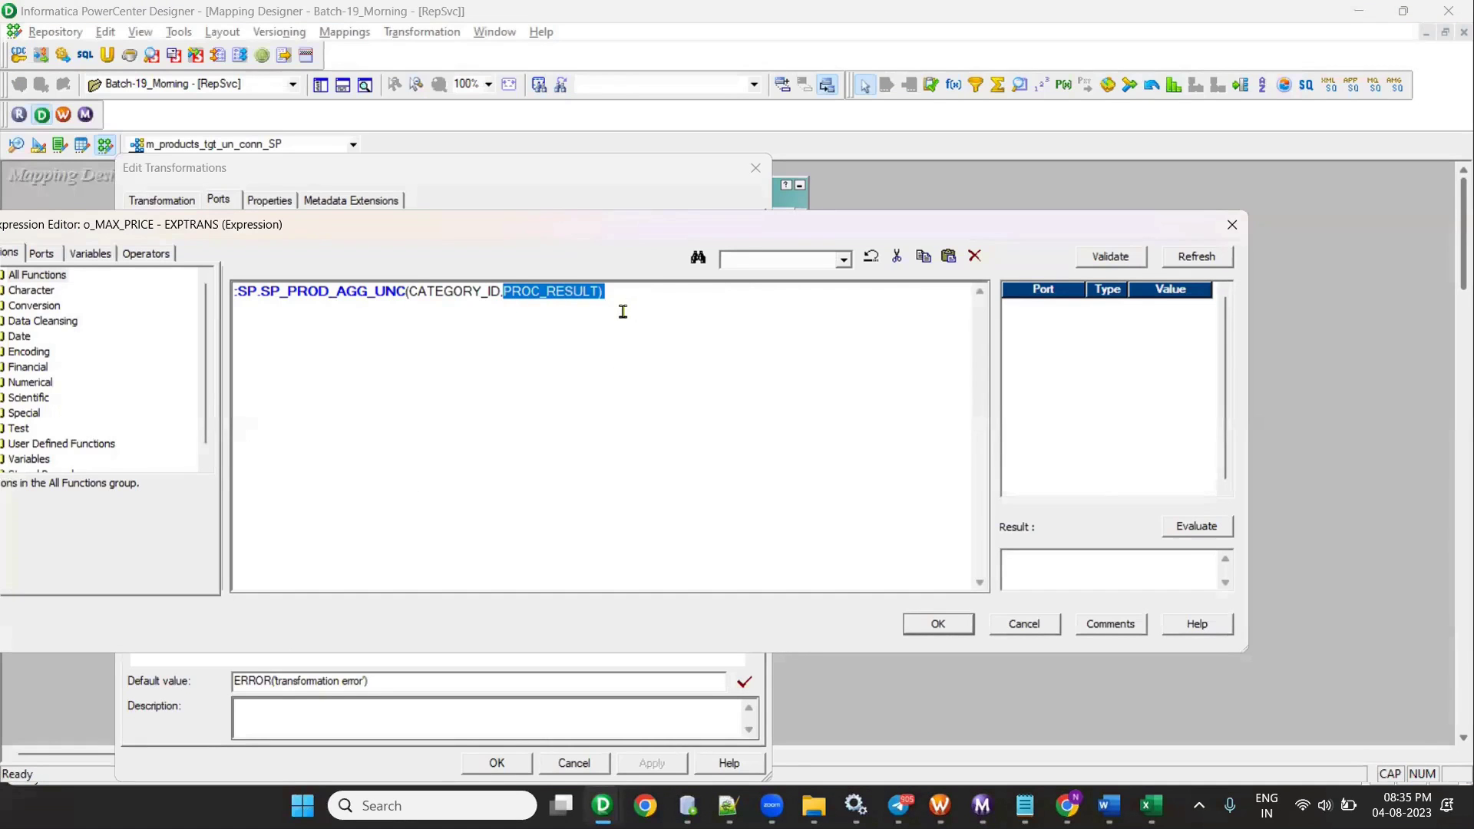
{"action": "left_click", "coordinate": [938, 619]}
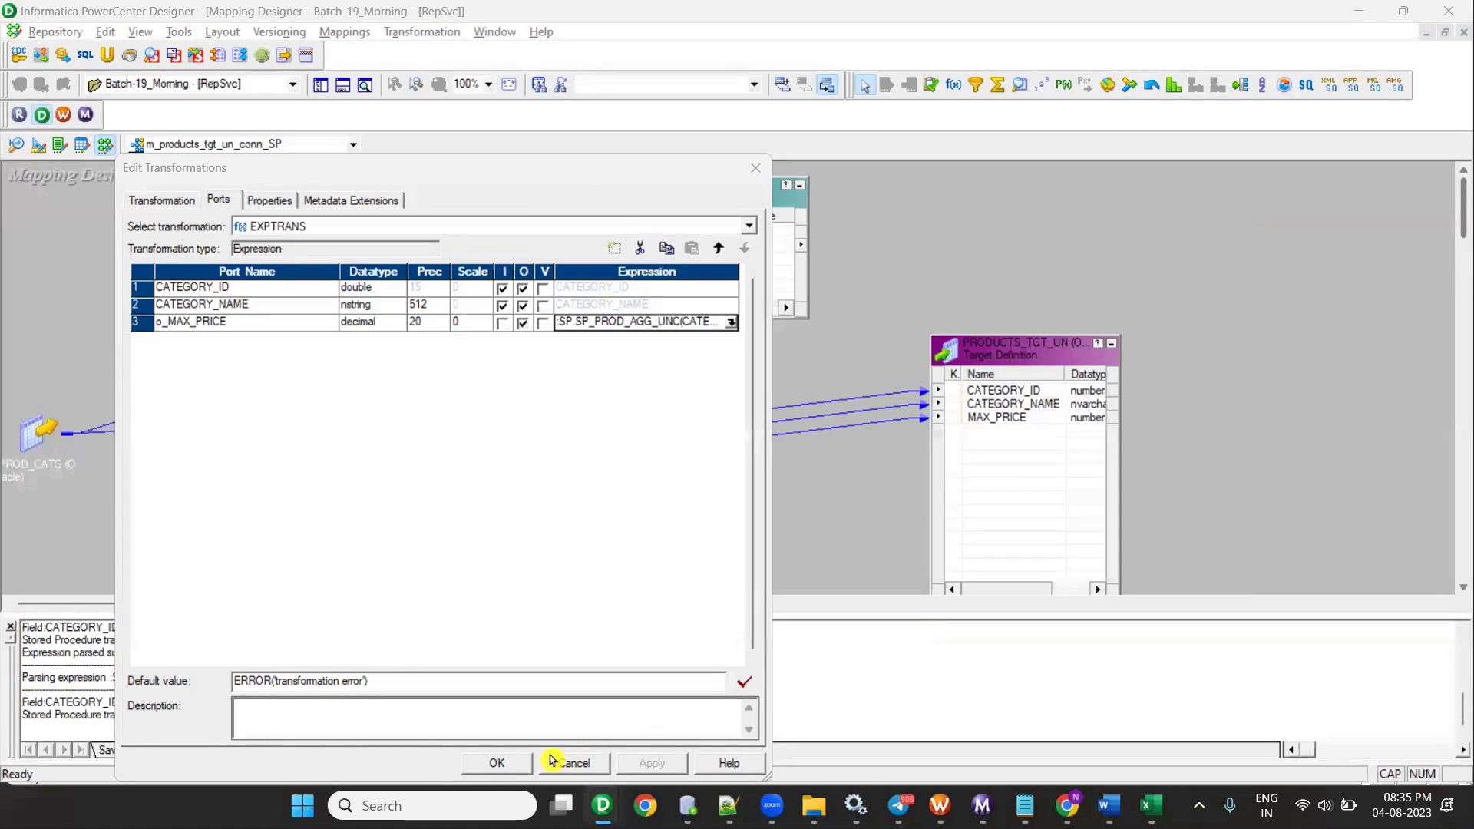
{"action": "left_click", "coordinate": [523, 760]}
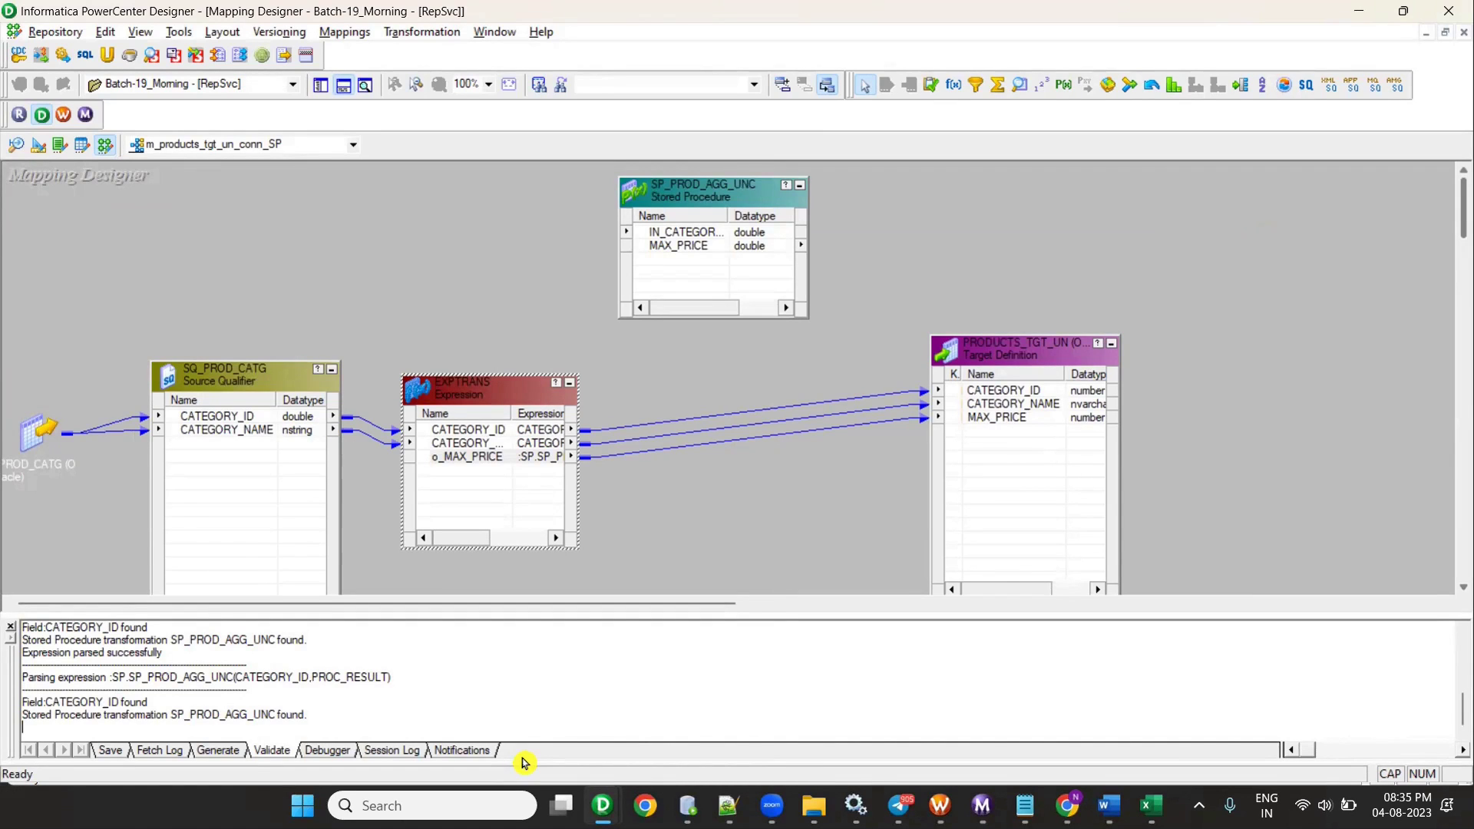
- Glance at the procedure script in Notepad++ and SQL Developer, then bring up the Word notes
{"action": "left_click", "coordinate": [728, 806]}
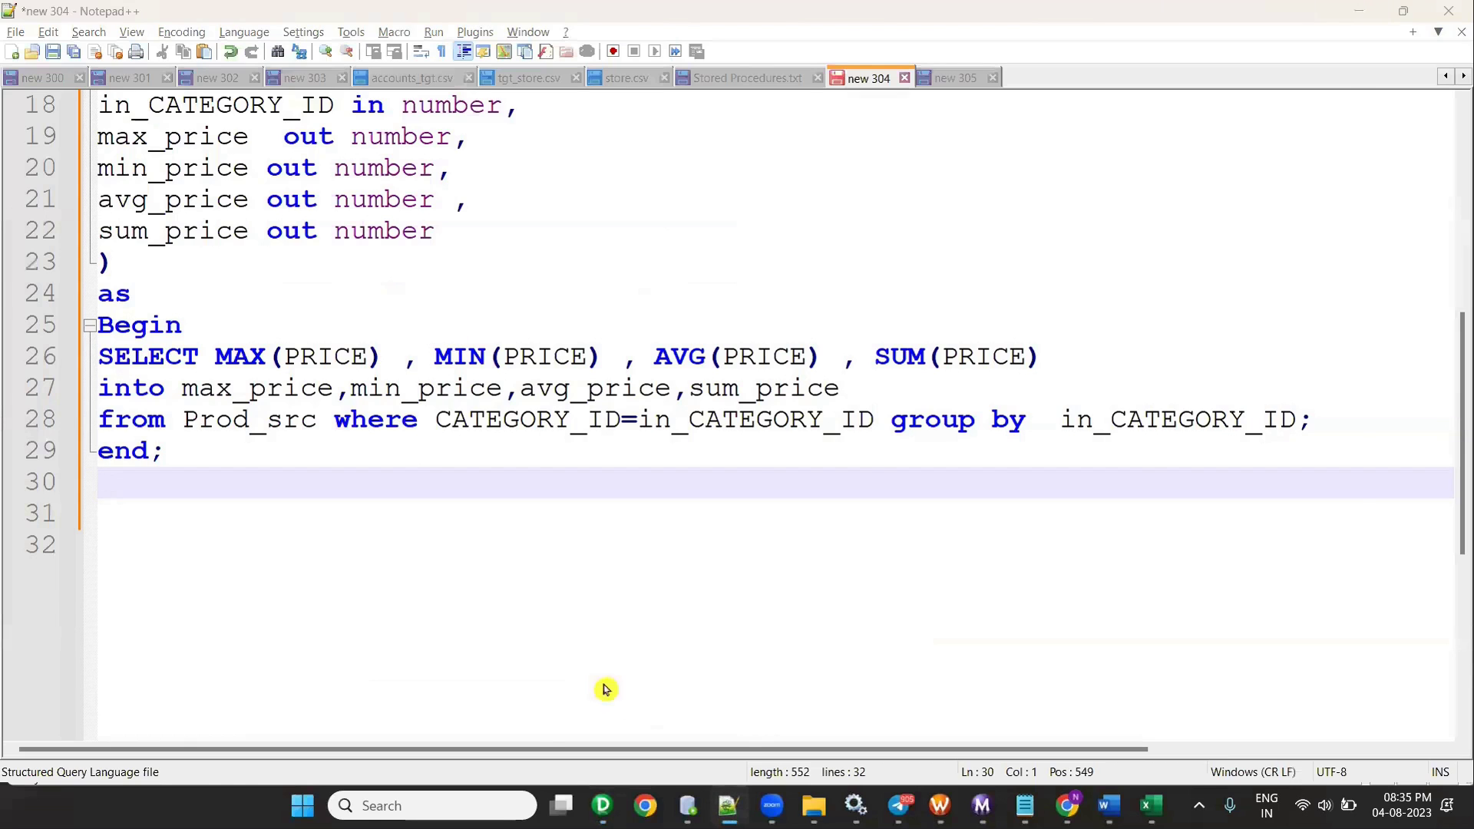
{"action": "key", "text": "alt+Tab"}
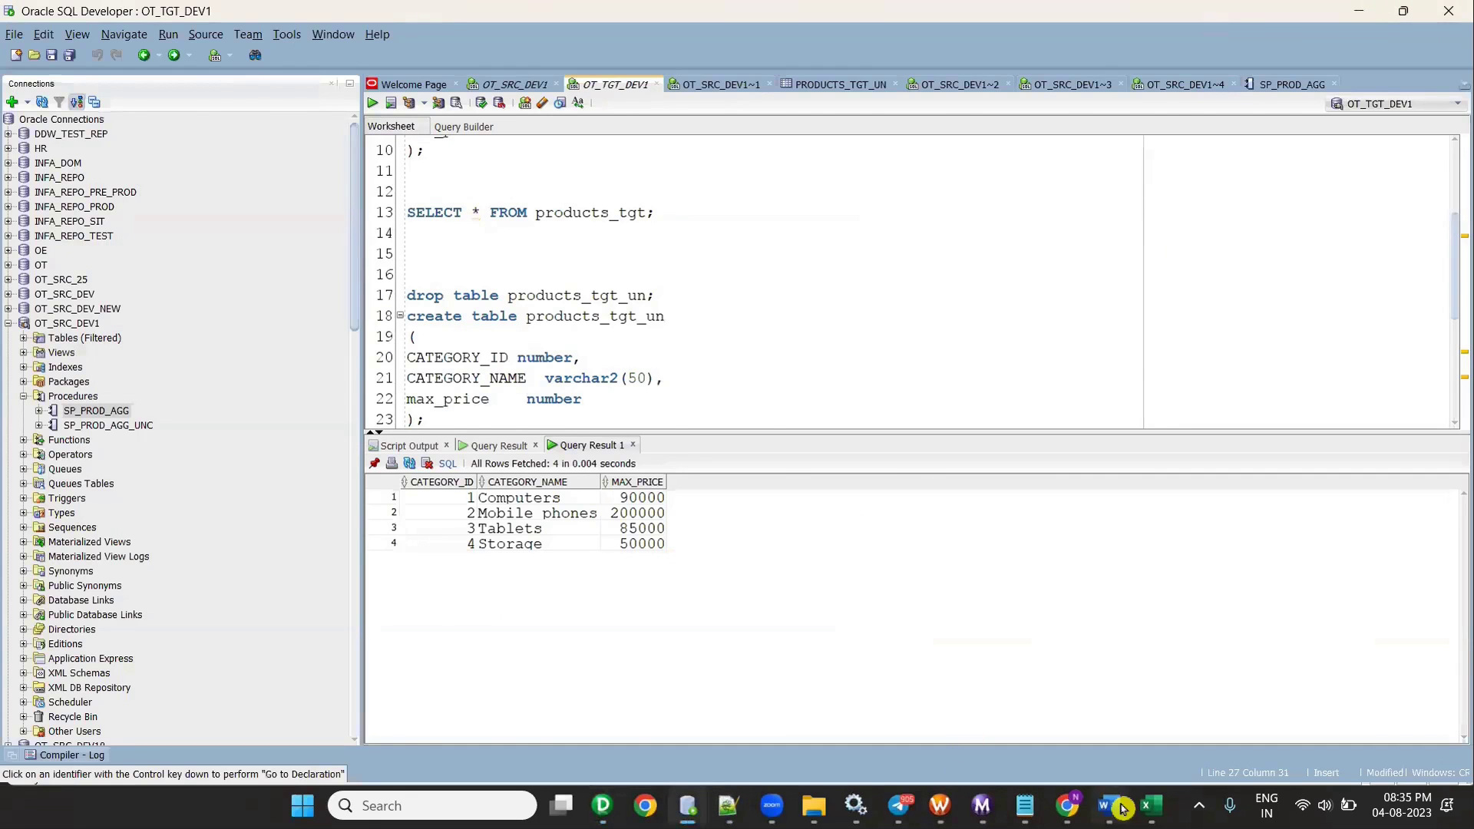
{"action": "left_click", "coordinate": [1108, 805]}
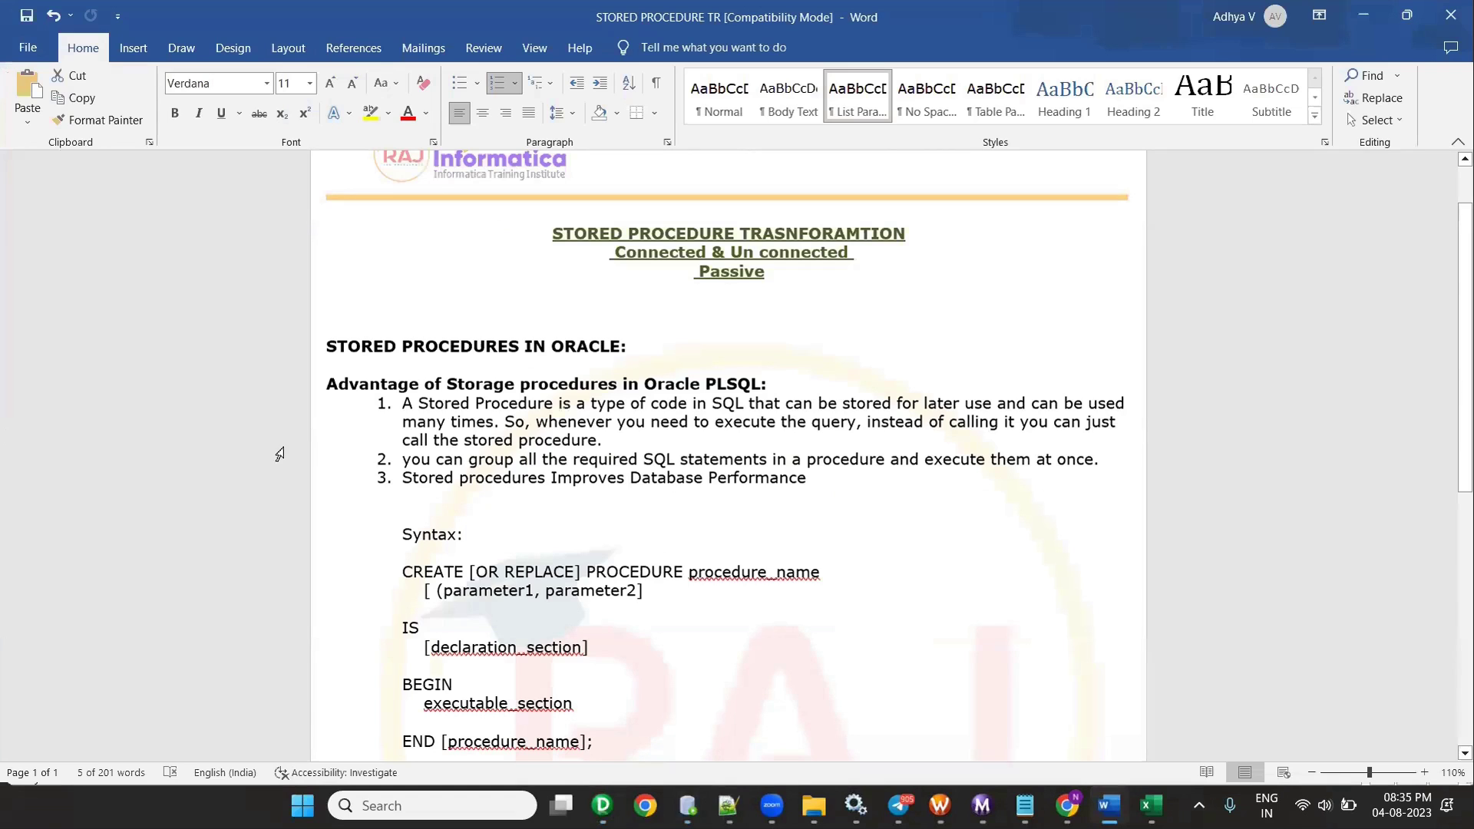